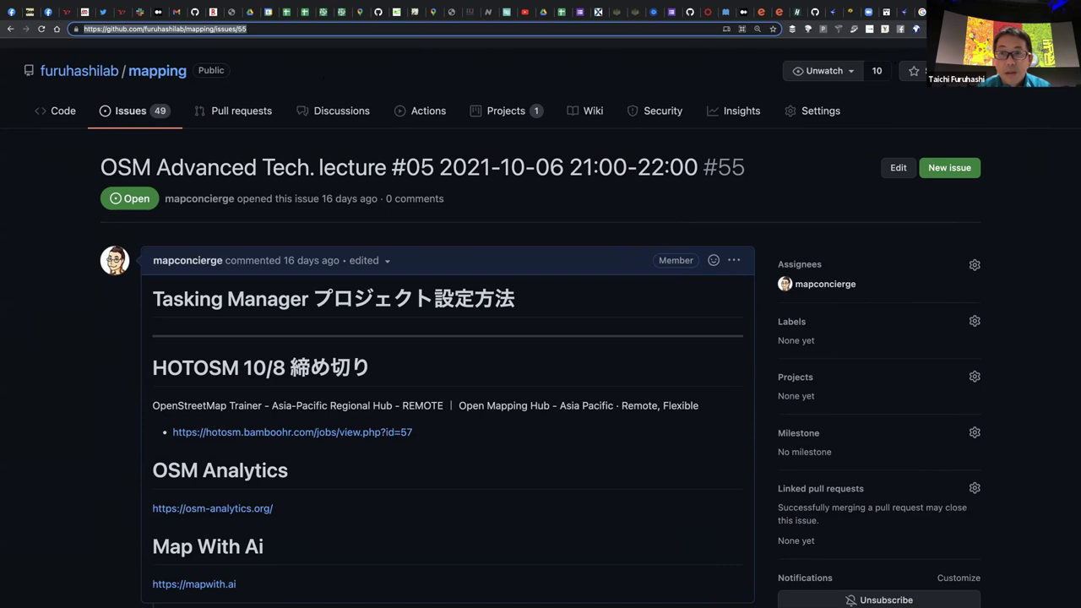
# Open tasks.hotosm.org in a new browser tab and go to the Tasking Manager's management overview
pyautogui.click(1032, 12)
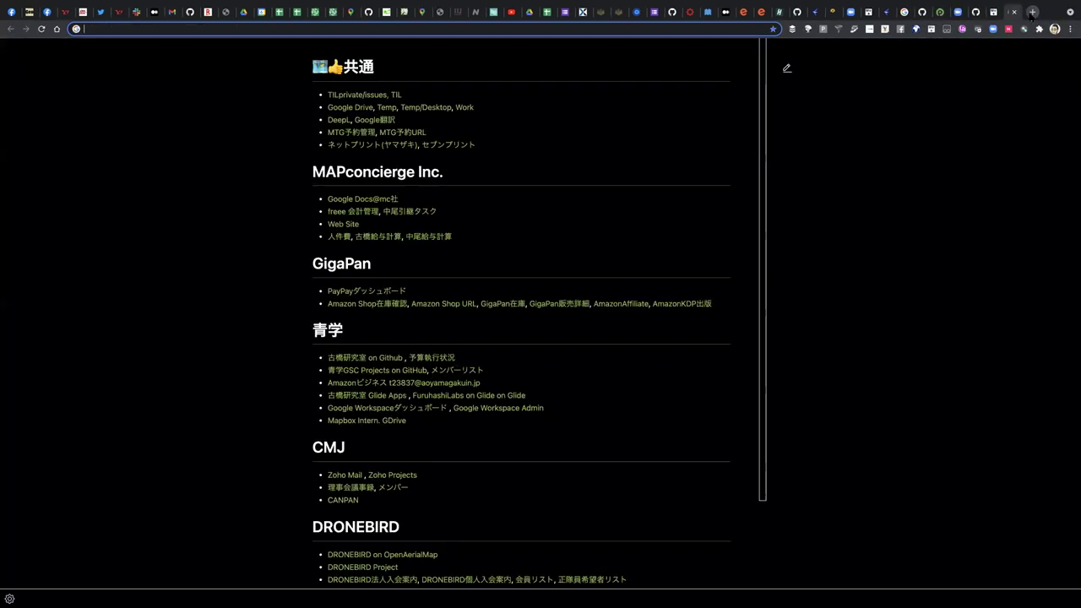
pyautogui.write('tasks.hotosm.org')
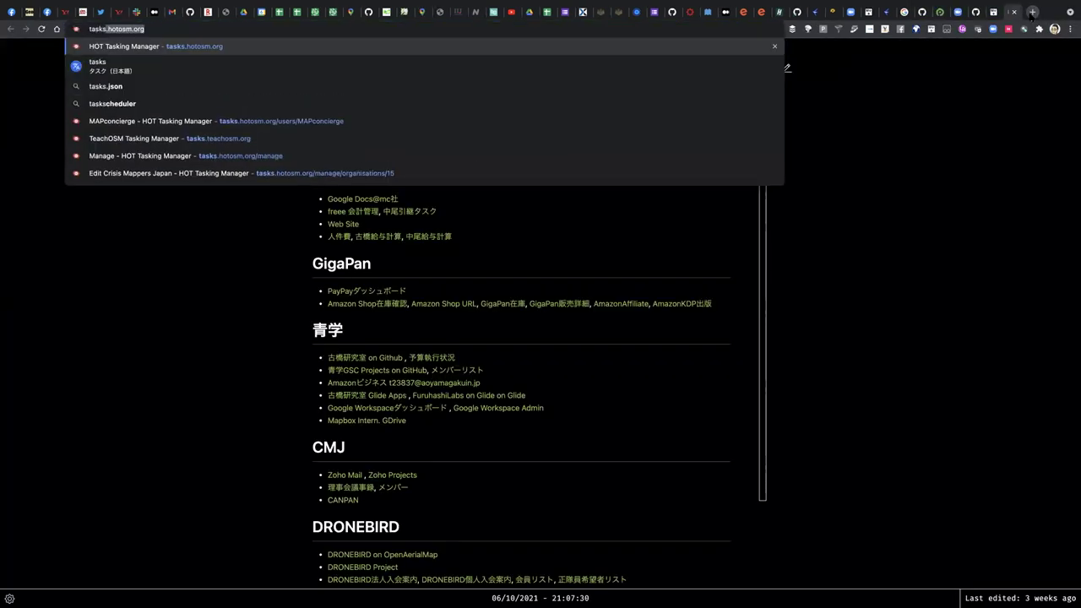
pyautogui.press('Return')
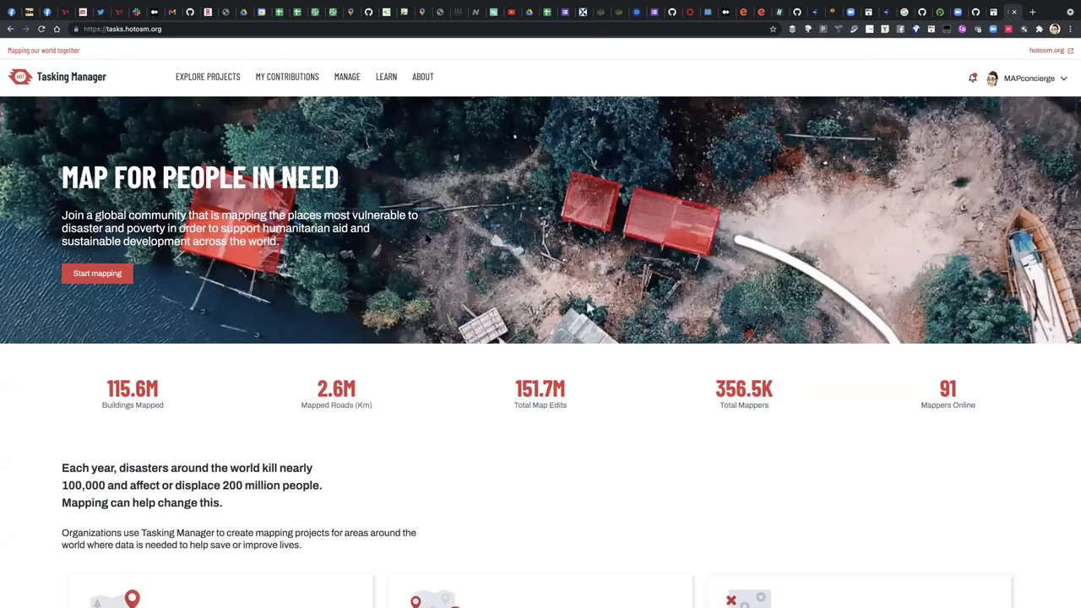
pyautogui.scroll(-2, 368, 253)
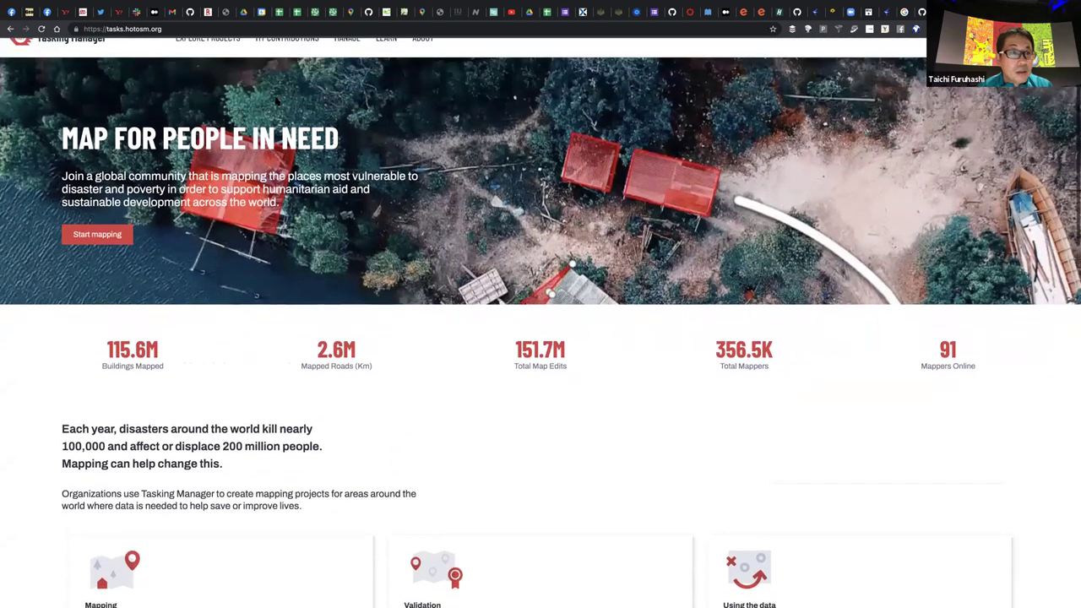
pyautogui.scroll(2, 363, 245)
pyautogui.click(347, 77)
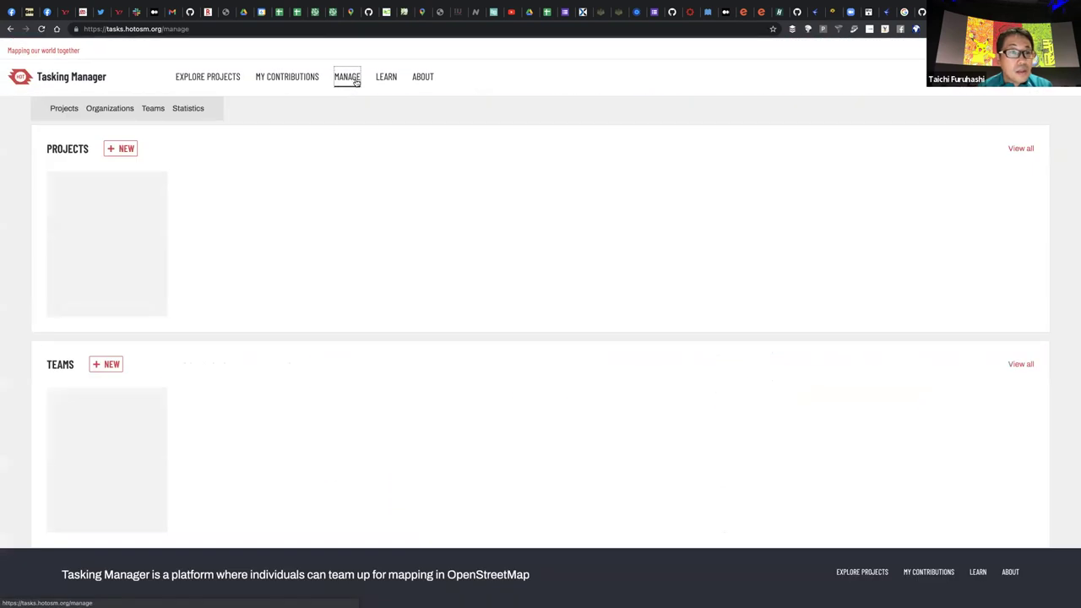
# Open the YouthMappersAGU team from the teams overview for editing
pyautogui.scroll(-1, 242, 261)
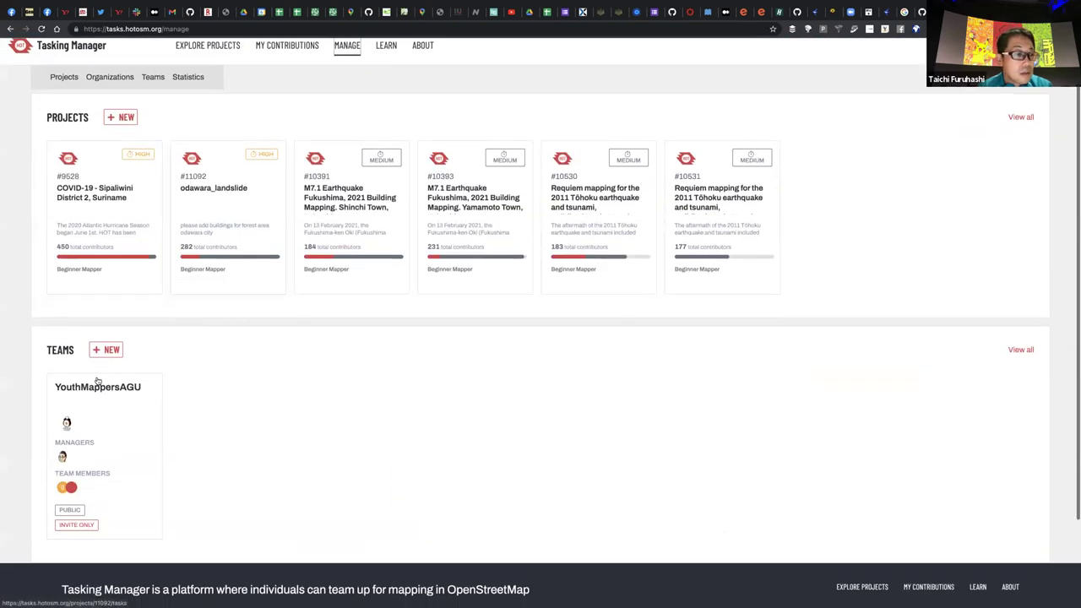
pyautogui.click(64, 387)
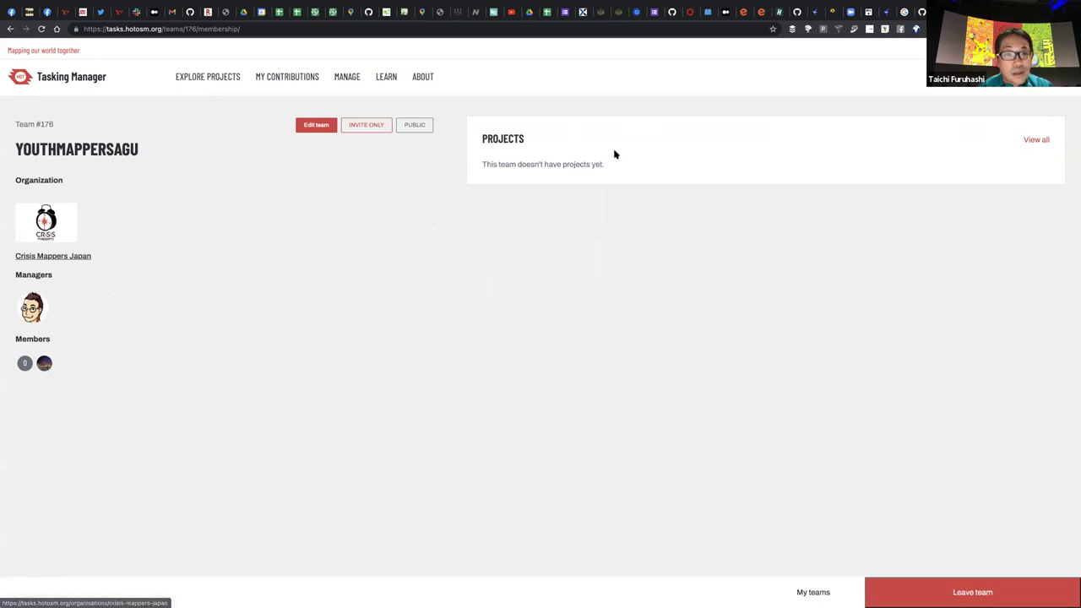
pyautogui.click(319, 131)
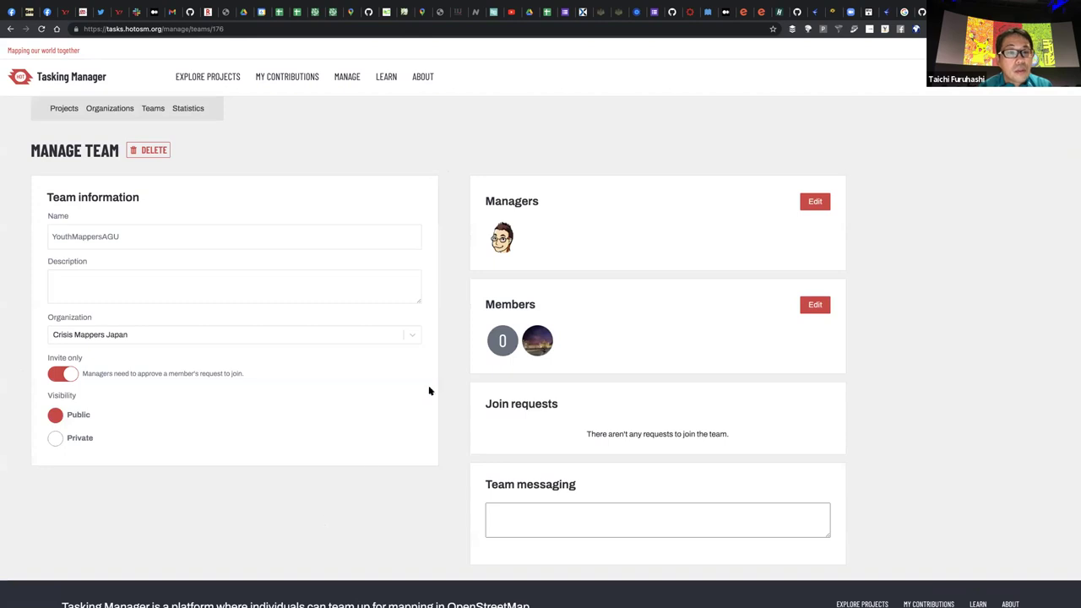
pyautogui.scroll(-3, 655, 339)
# Switch to Slack and copy the username a participant posted in the _fc_youthmappers channel
pyautogui.press('super+Tab')
pyautogui.press('super+Tab')
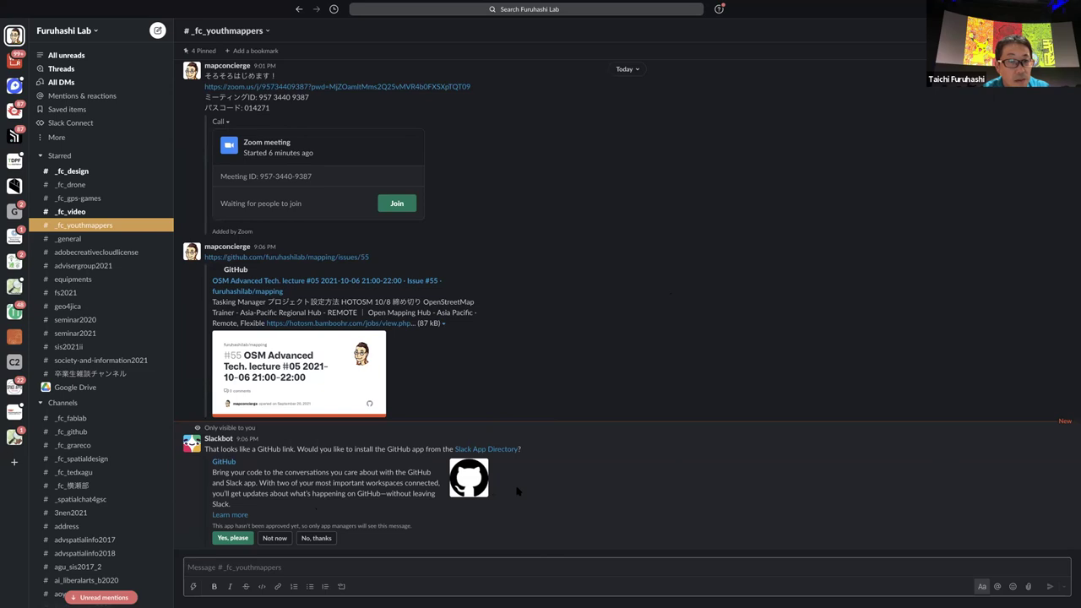
pyautogui.press('super+Tab')
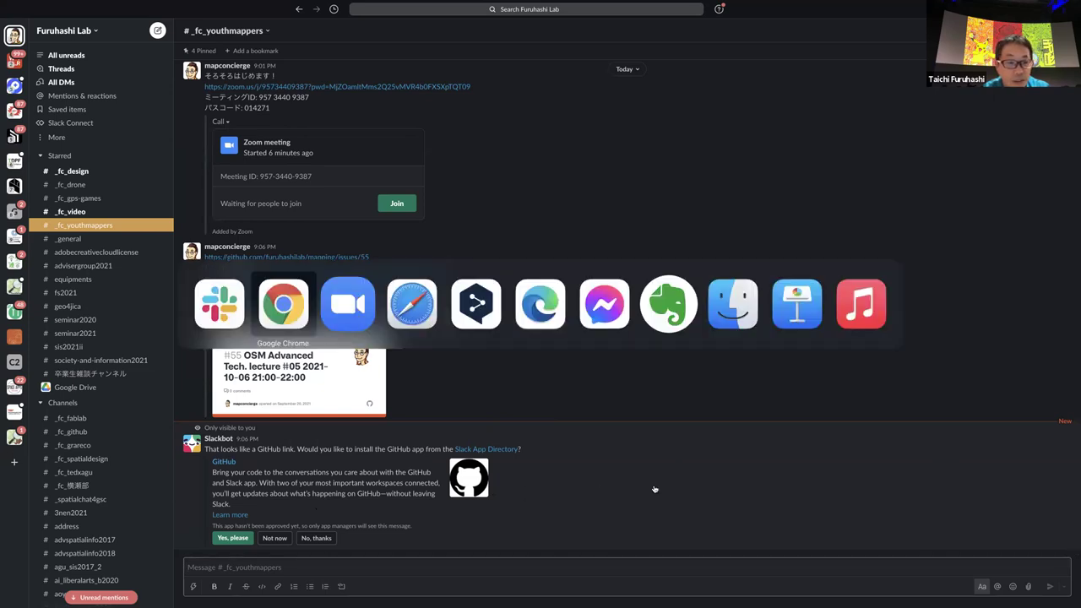
pyautogui.hotkey('ctrl', 'Right')
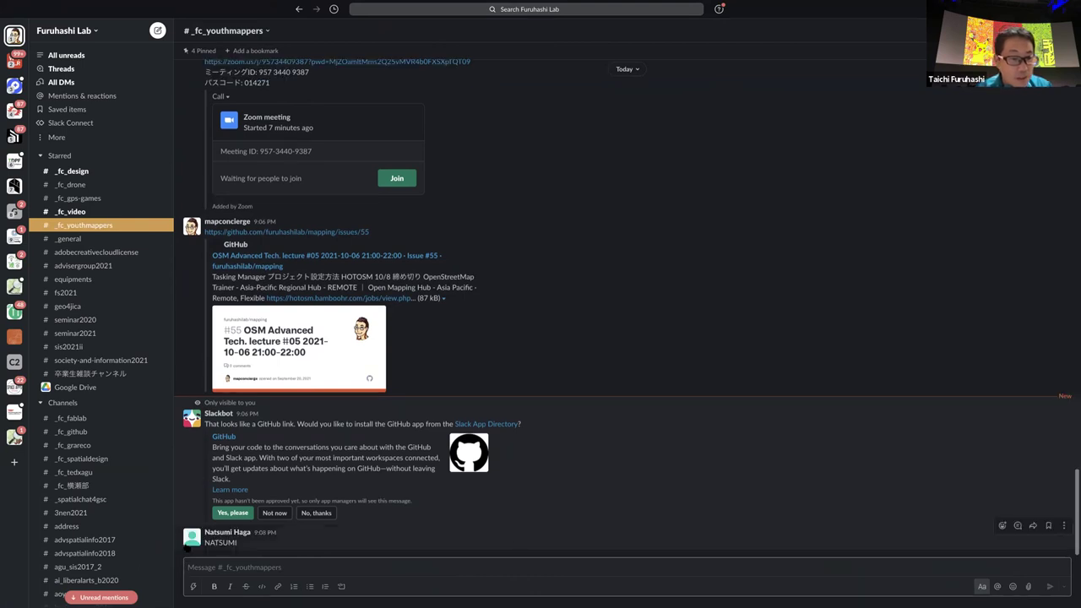
pyautogui.moveTo(237, 543); pyautogui.dragTo(206, 543)
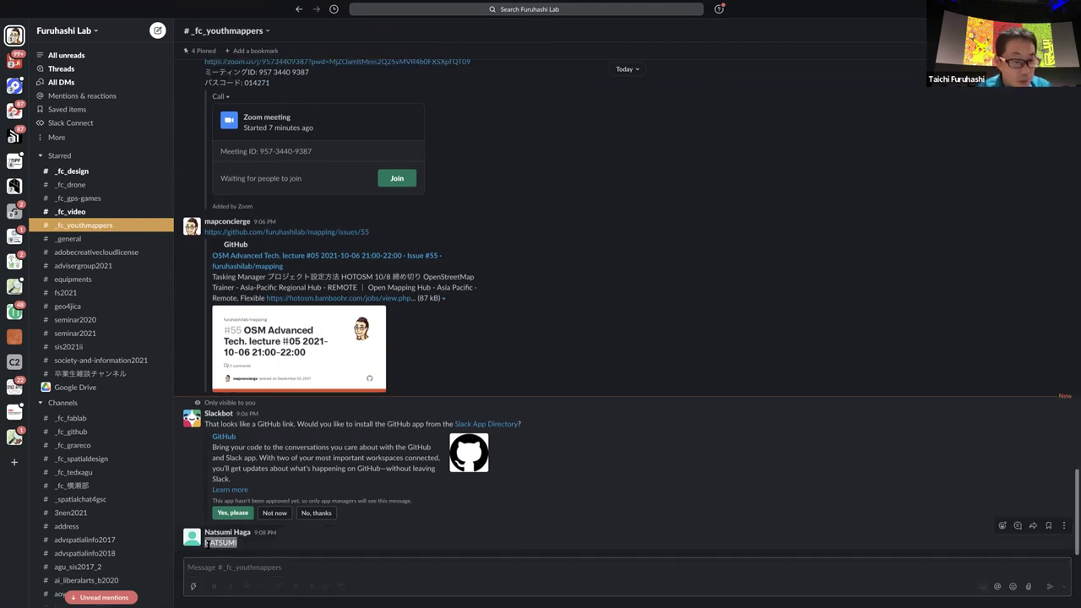
# Switch back to Chrome and add the exact match for the copied username to the team's members, saving the list
pyautogui.press('super+Tab')
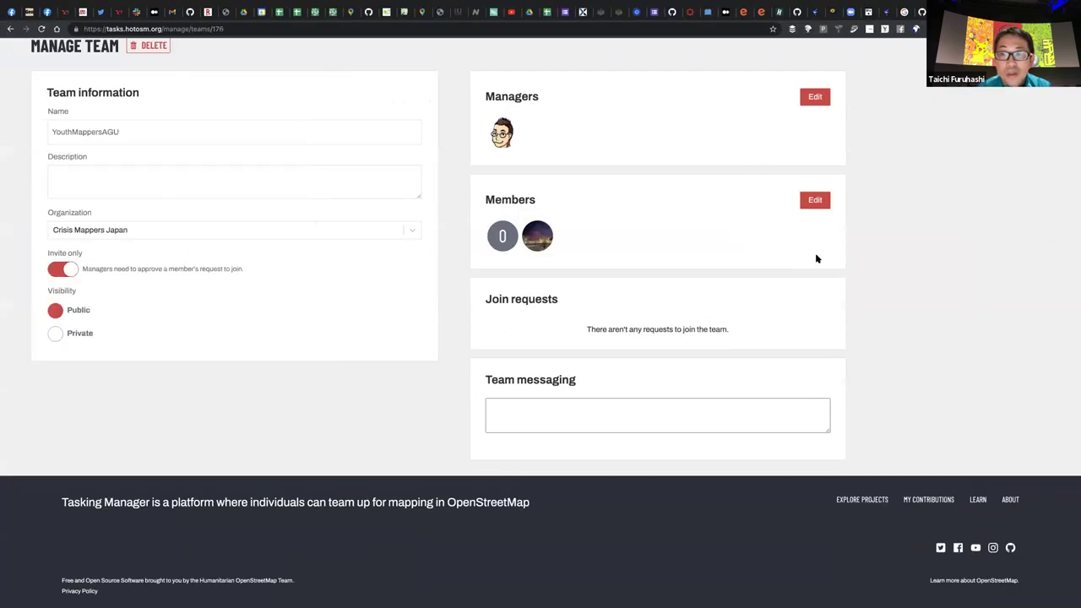
pyautogui.click(815, 200)
pyautogui.click(714, 221)
pyautogui.write('NATSUMI')
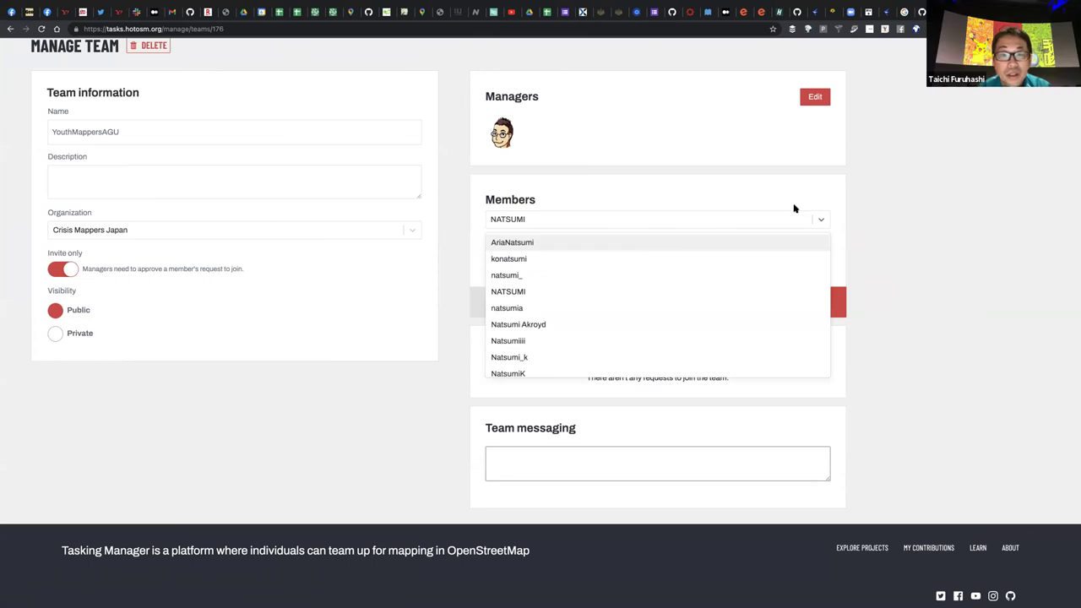
pyautogui.click(619, 291)
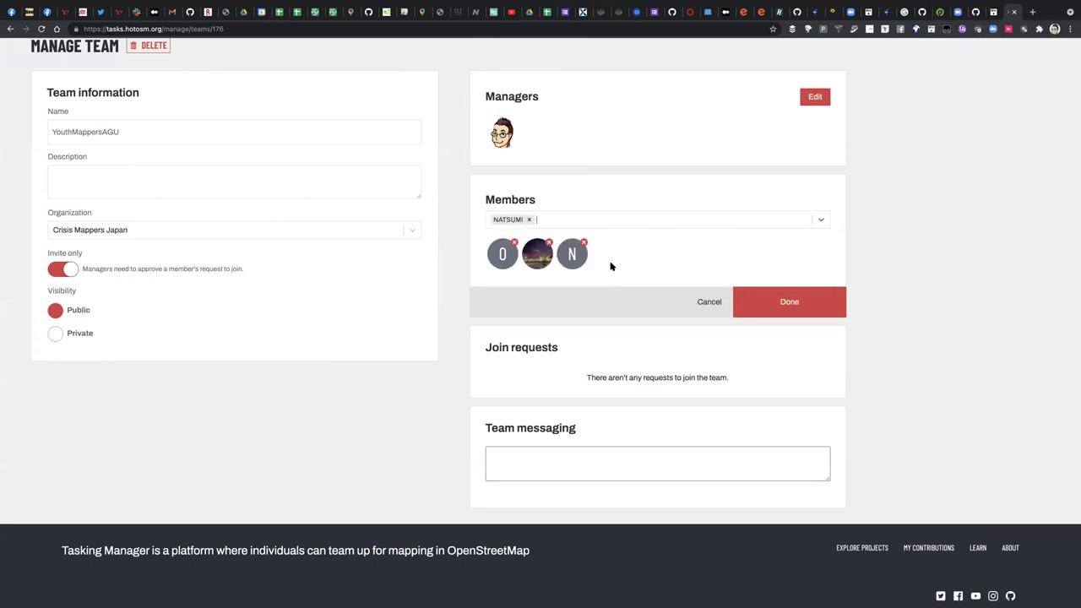
pyautogui.click(783, 309)
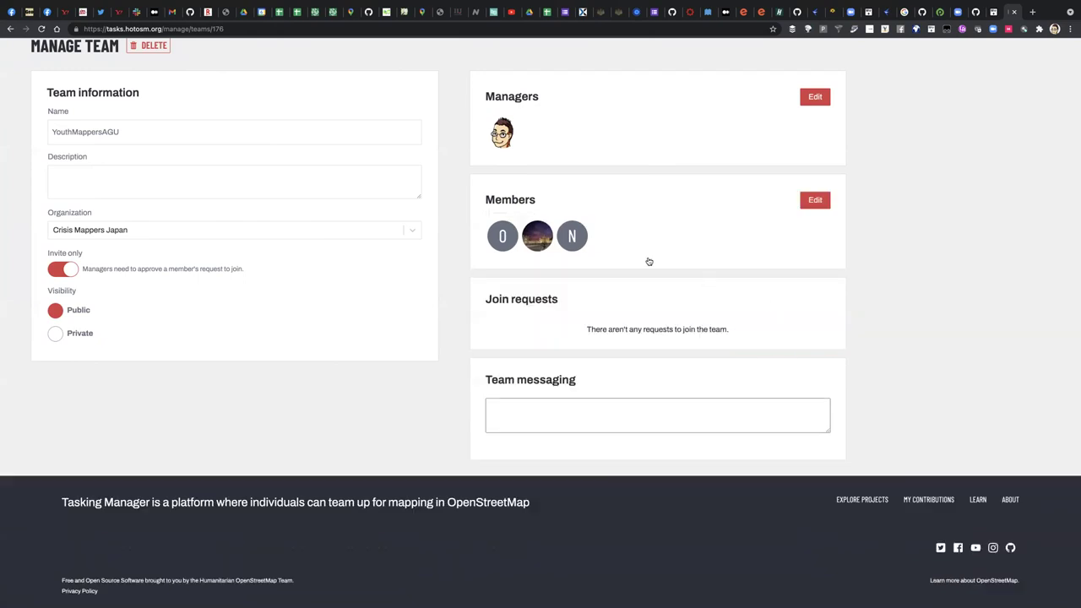
# Return to Slack and copy the second participant's username from the newest message in _fc_youthmappers
pyautogui.hotkey('ctrl', 'Right')
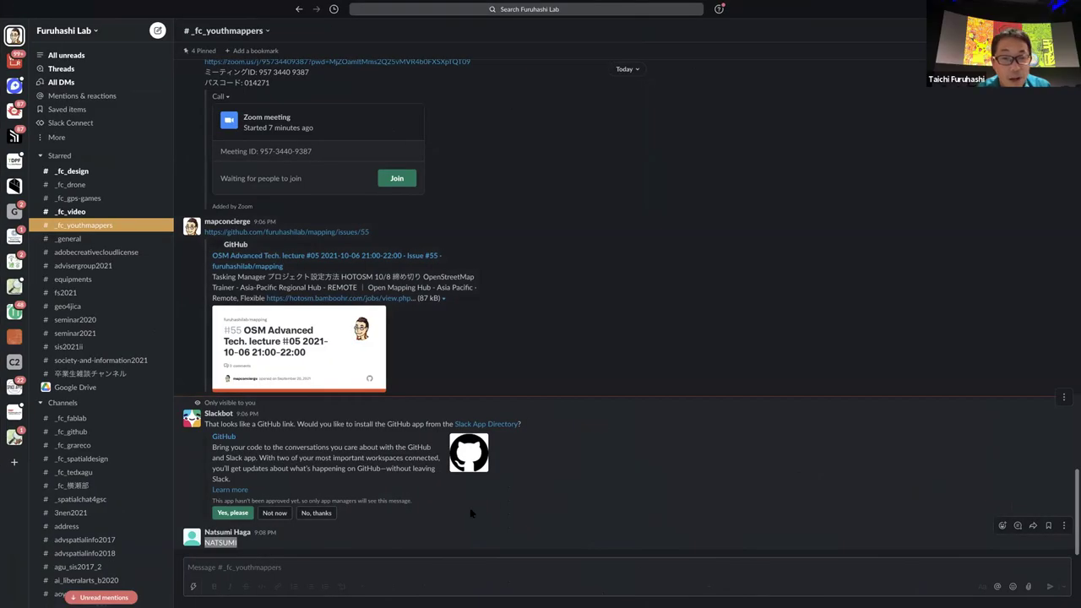
pyautogui.hotkey('ctrl', 'Left')
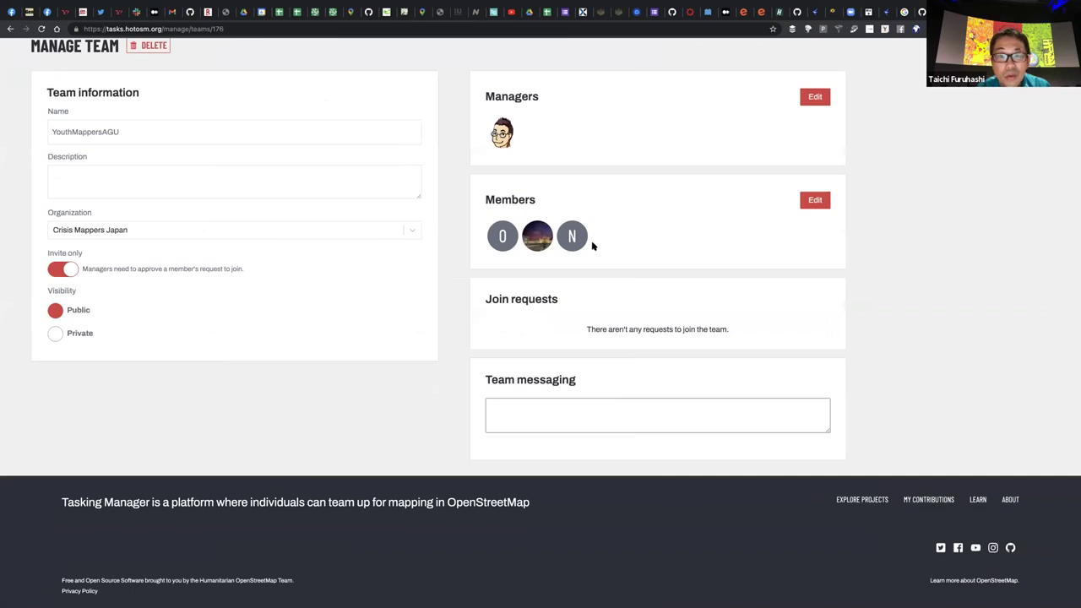
pyautogui.hotkey('ctrl', 'Right')
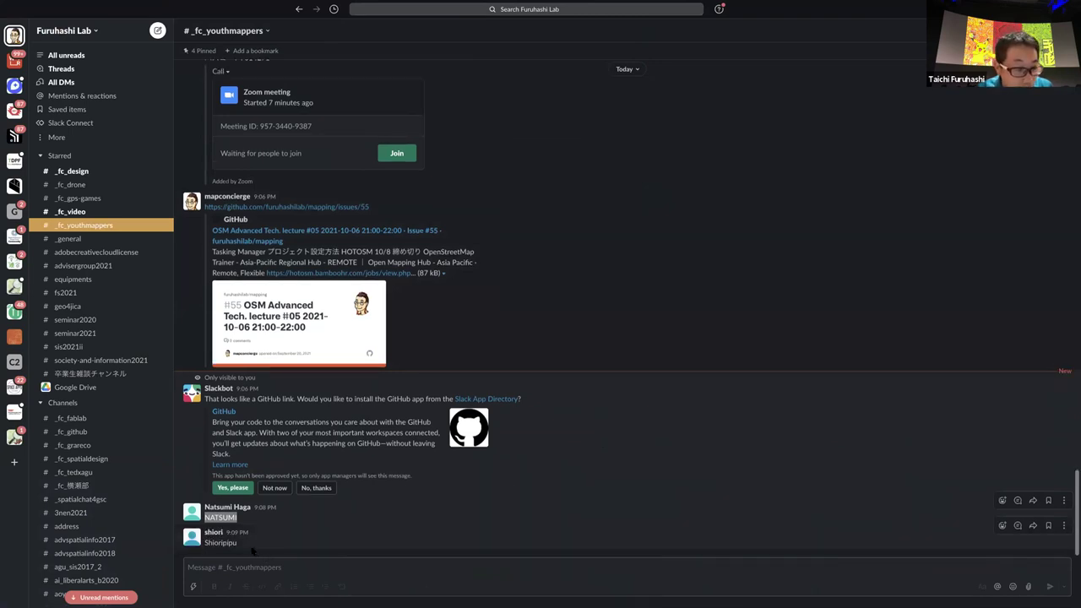
pyautogui.moveTo(240, 545); pyautogui.dragTo(205, 544)
pyautogui.hotkey('ctrl', 'c')
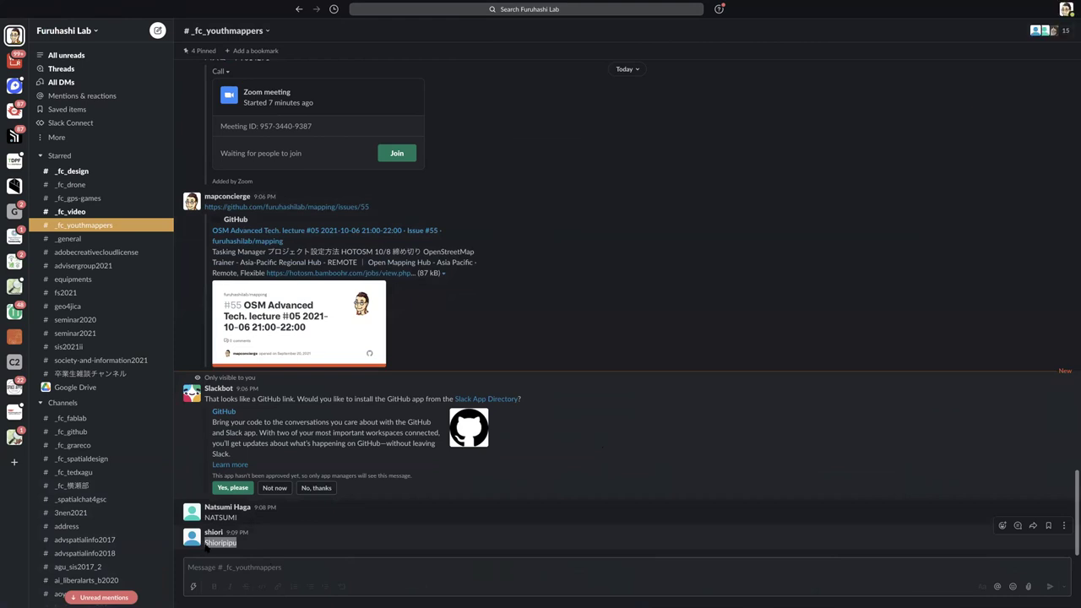
# In Chrome, add the second participant's username to the YouthMappersAGU members and save the list
pyautogui.press('super+Tab')
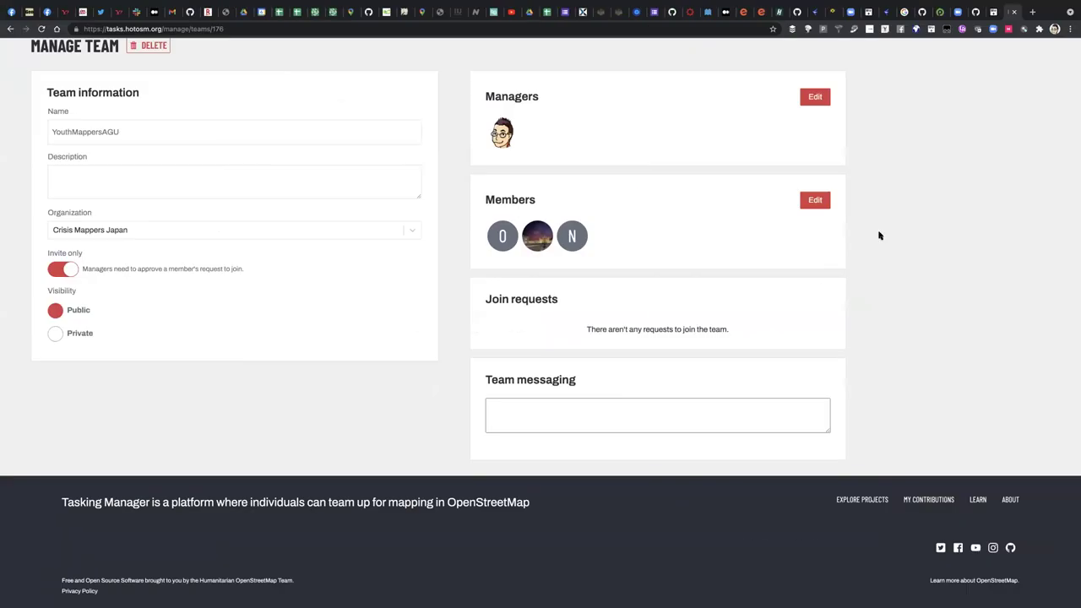
pyautogui.click(815, 200)
pyautogui.click(682, 222)
pyautogui.hotkey('ctrl', 'v')
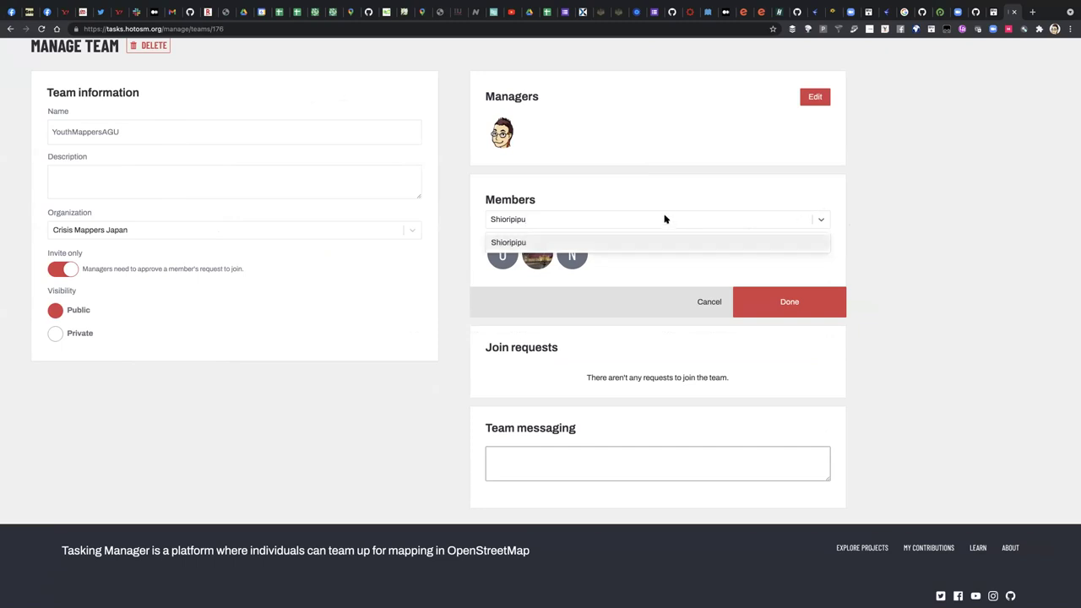
pyautogui.click(655, 244)
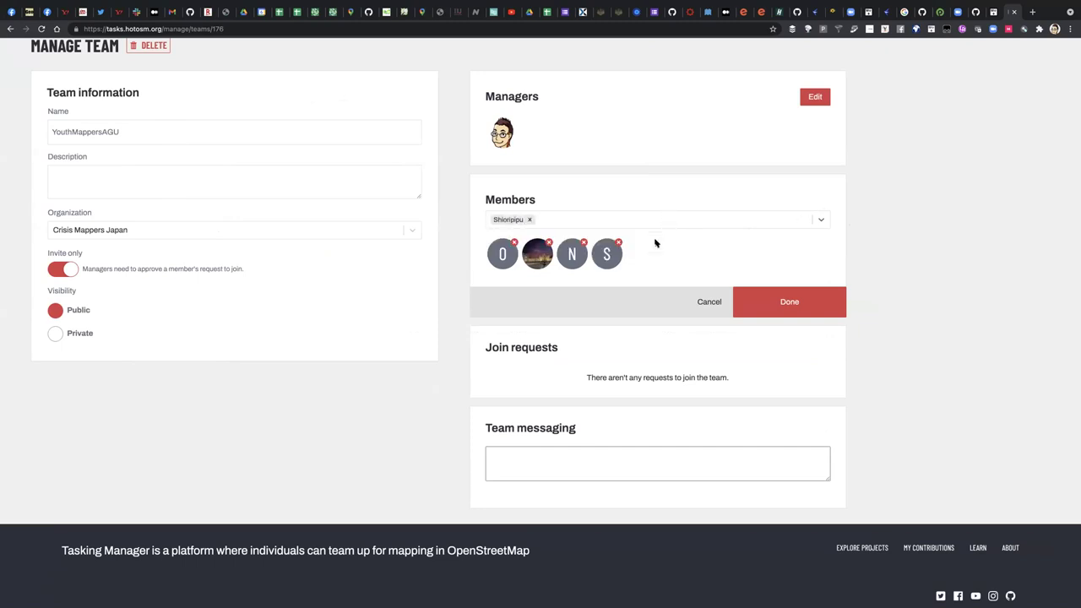
pyautogui.click(794, 306)
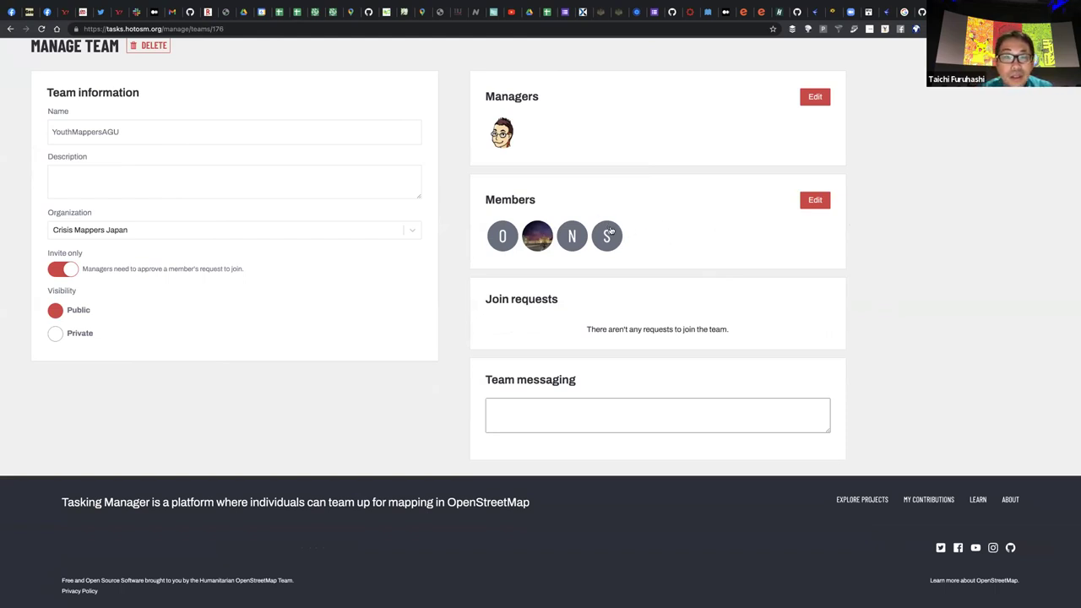
# Examine the Crisis Mappers Japan organization's details and teams, and open its YouthMappersAGU team page
pyautogui.scroll(1, 447, 178)
pyautogui.scroll(3, 469, 179)
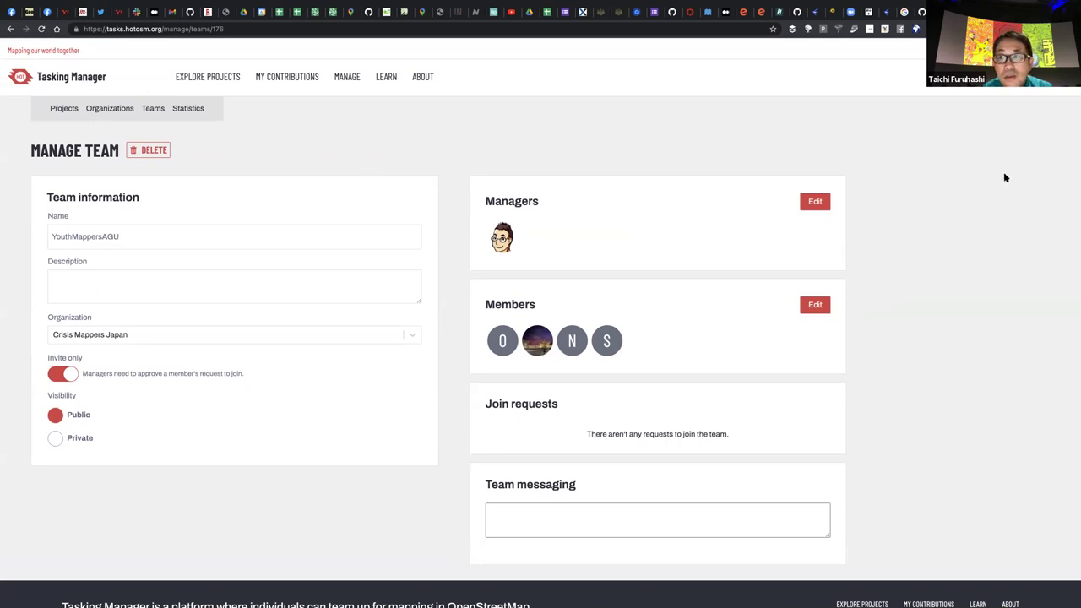
pyautogui.click(102, 111)
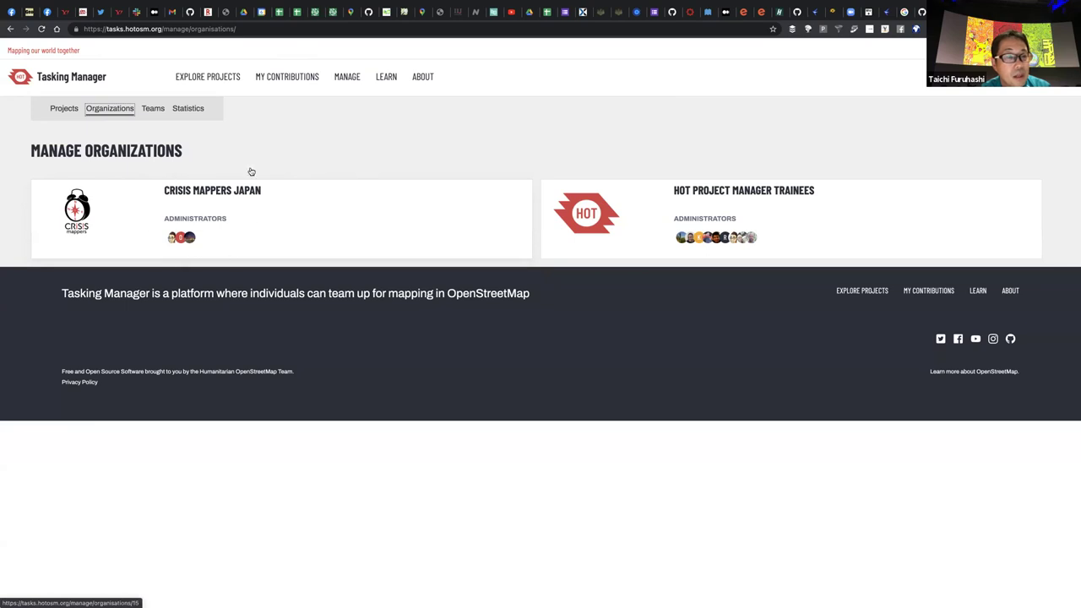
pyautogui.click(211, 195)
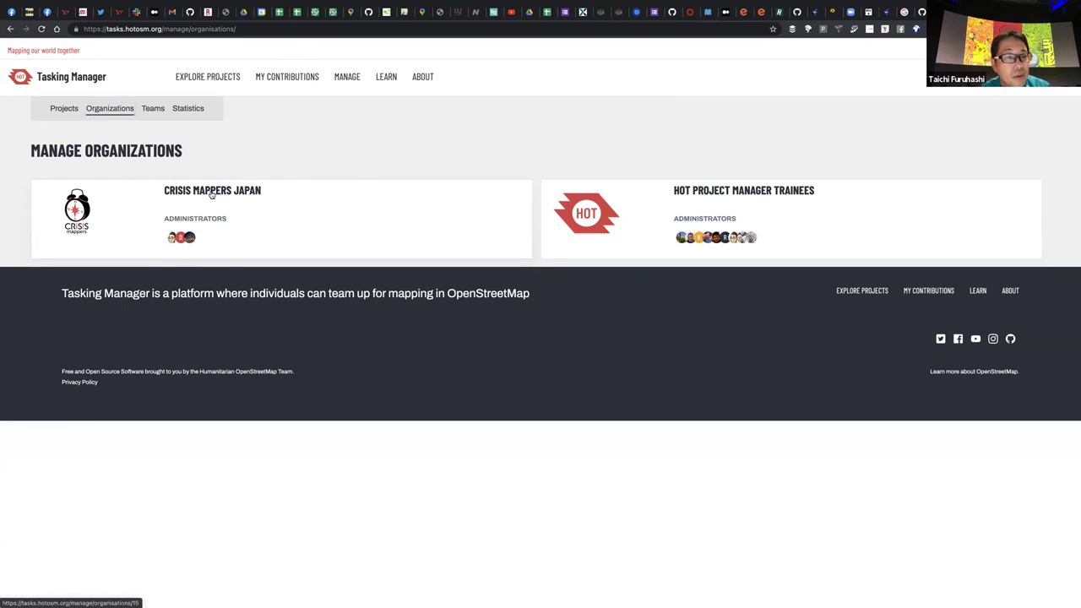
pyautogui.scroll(-3, 149, 246)
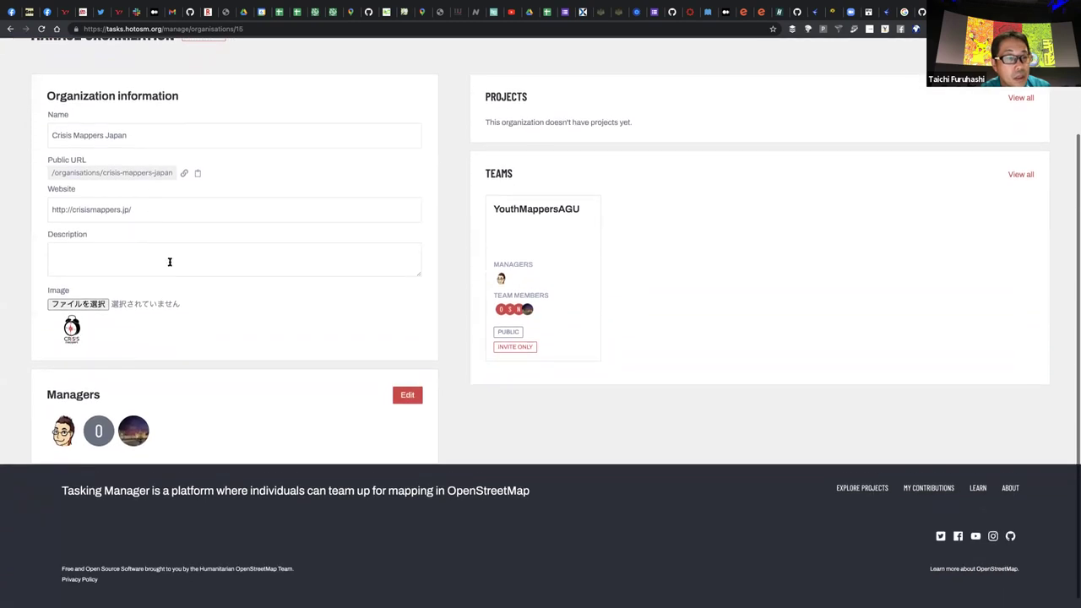
pyautogui.scroll(1, 338, 321)
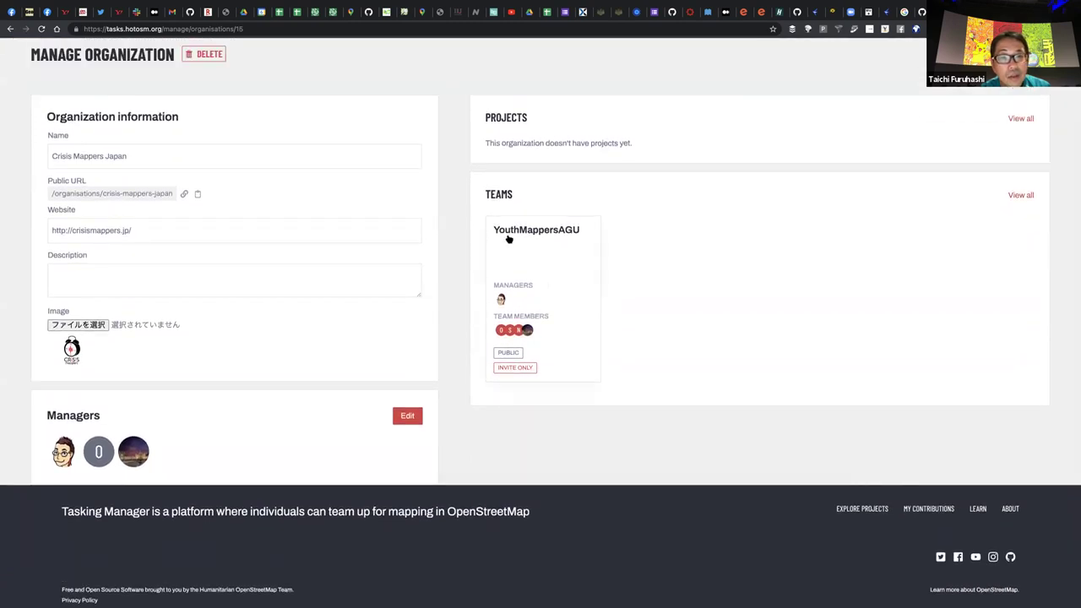
pyautogui.moveTo(616, 235); pyautogui.dragTo(576, 229)
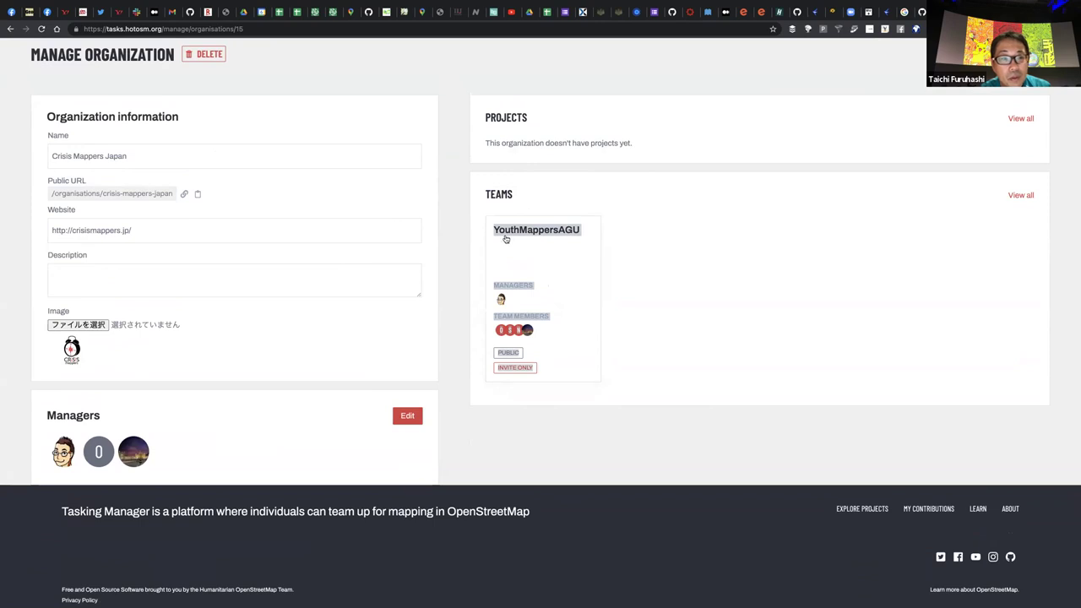
pyautogui.click(621, 238)
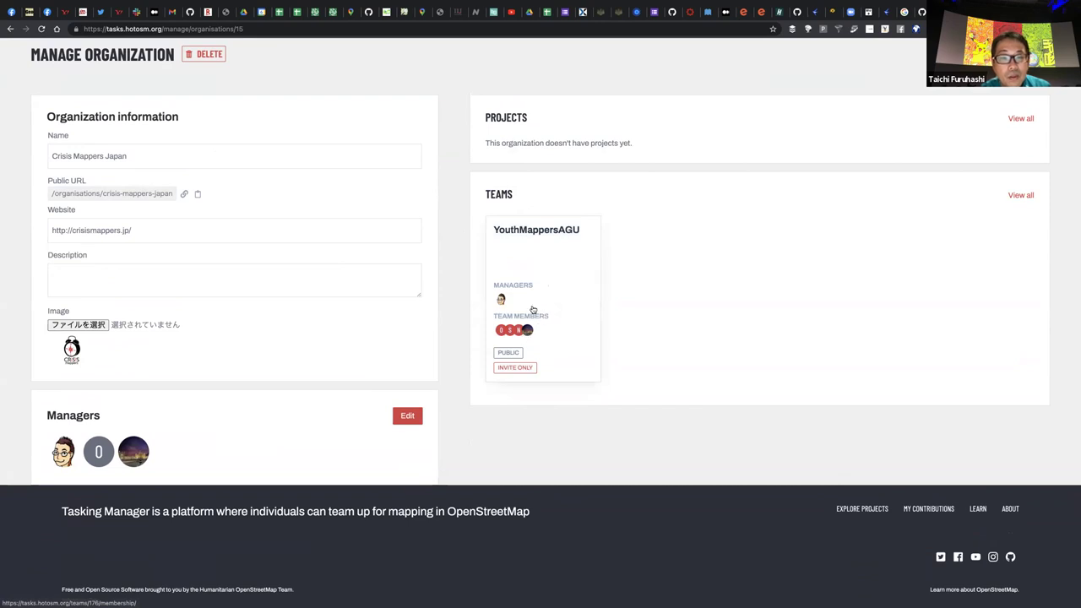
pyautogui.click(549, 236)
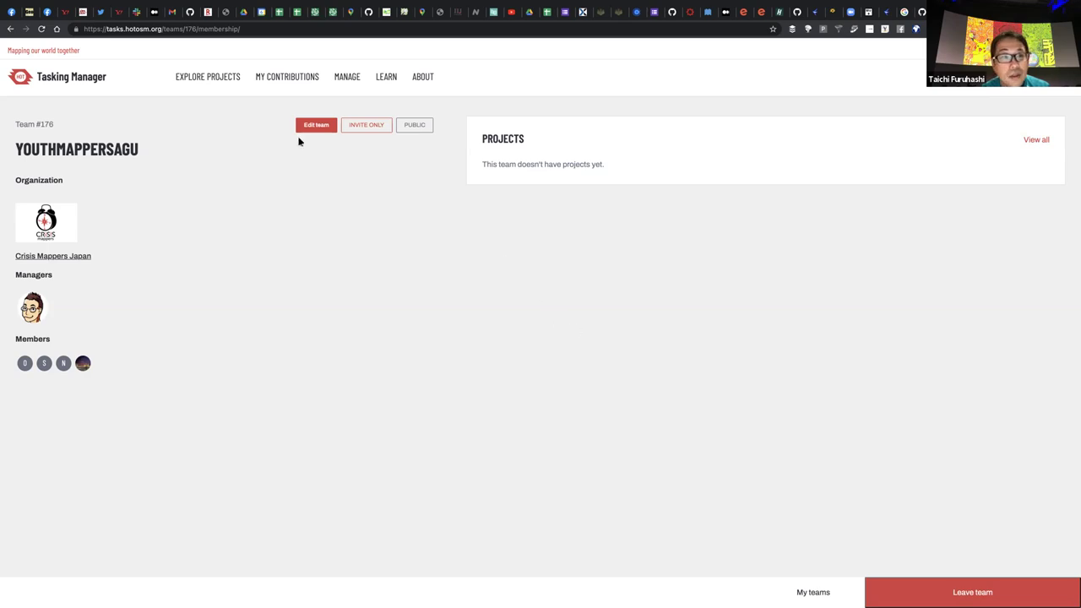
# Copy the Tasking Manager home page address and post it to the _fc_youthmappers channel in Slack
pyautogui.click(79, 78)
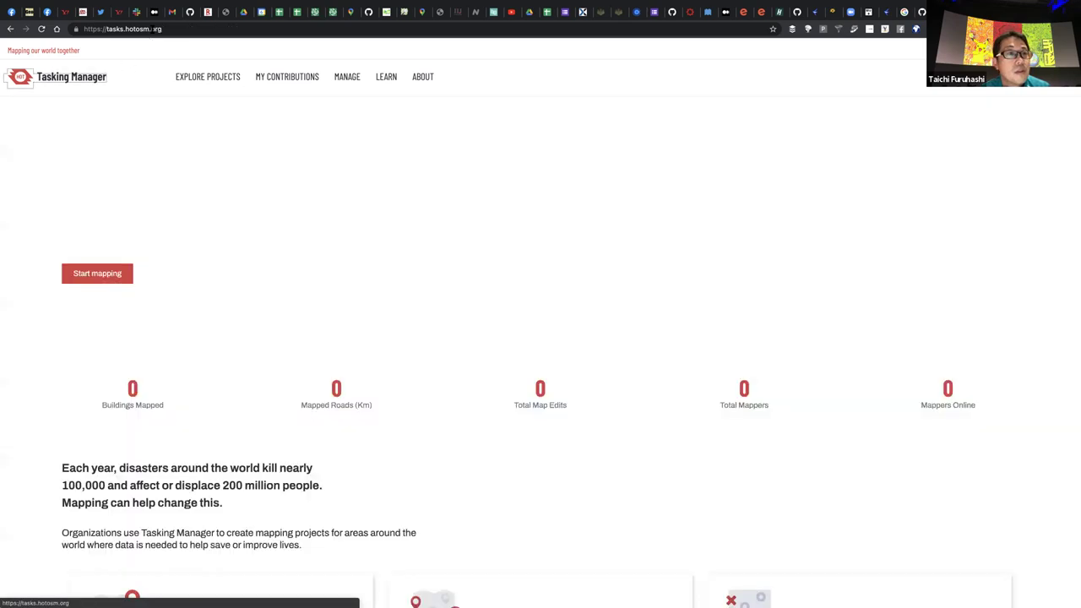
pyautogui.click(168, 30)
pyautogui.press('super+c')
pyautogui.hotkey('ctrl', 'Right')
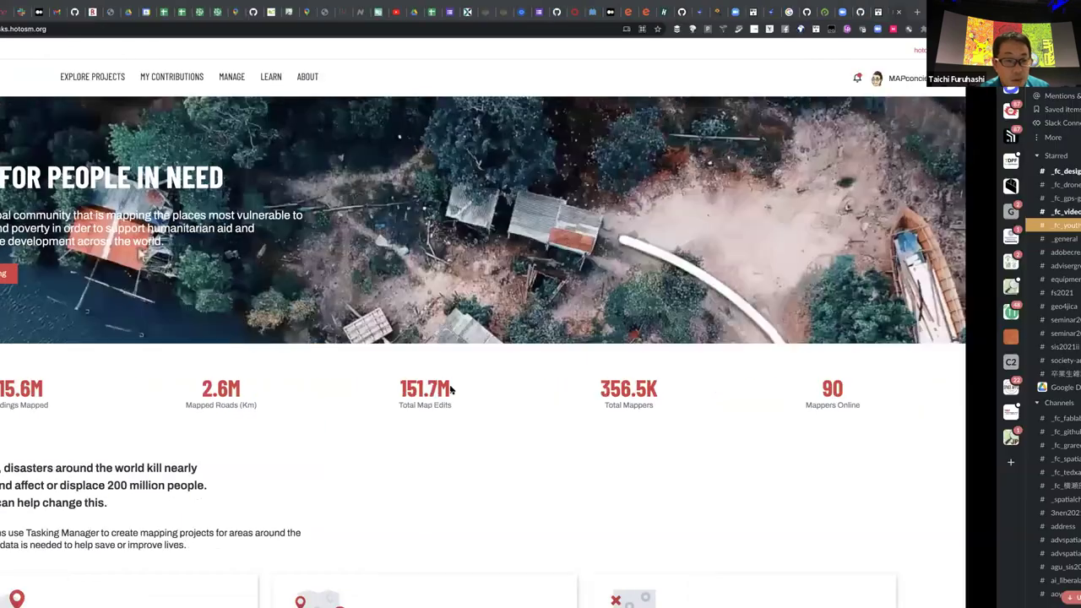
pyautogui.press('super+v')
pyautogui.press('Return')
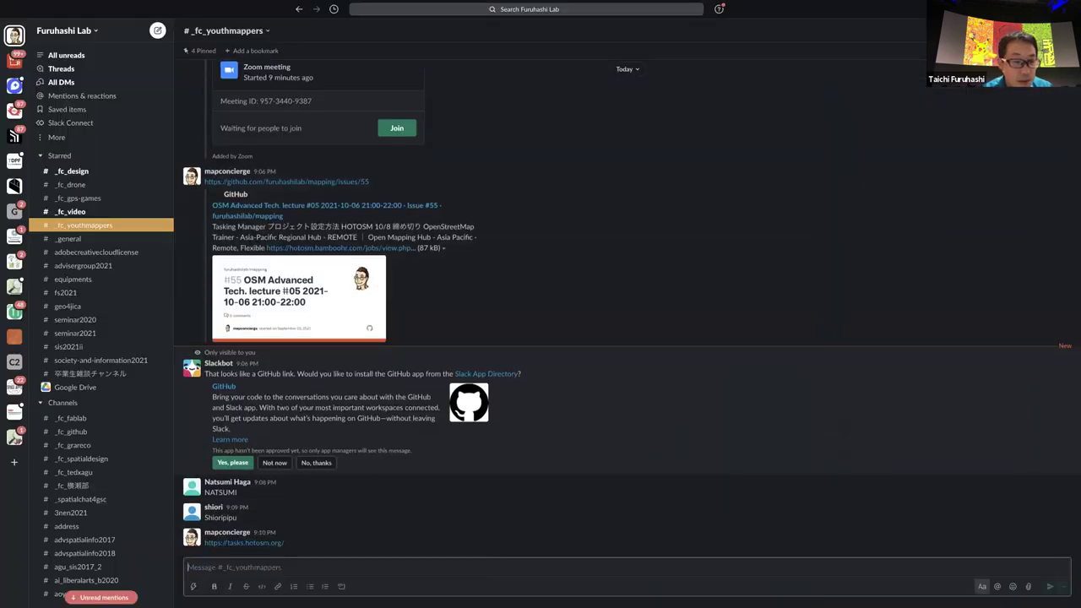
# Return to the Tasking Manager home page in Chrome, highlight the MANAGE entry and enlarge the page by two zoom levels
pyautogui.hotkey('ctrl', 'Left')
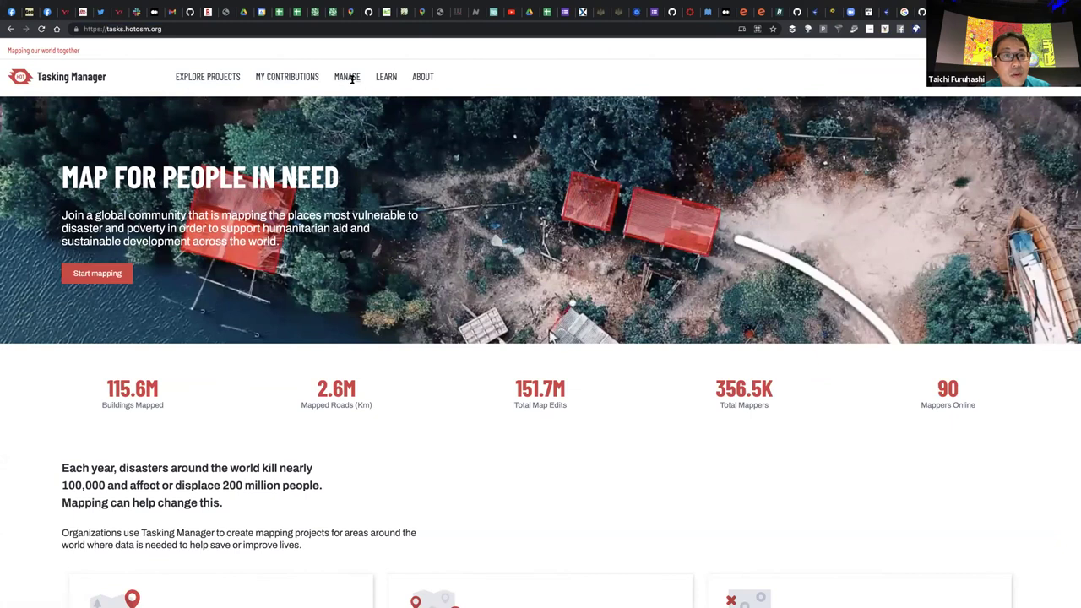
pyautogui.click(350, 76)
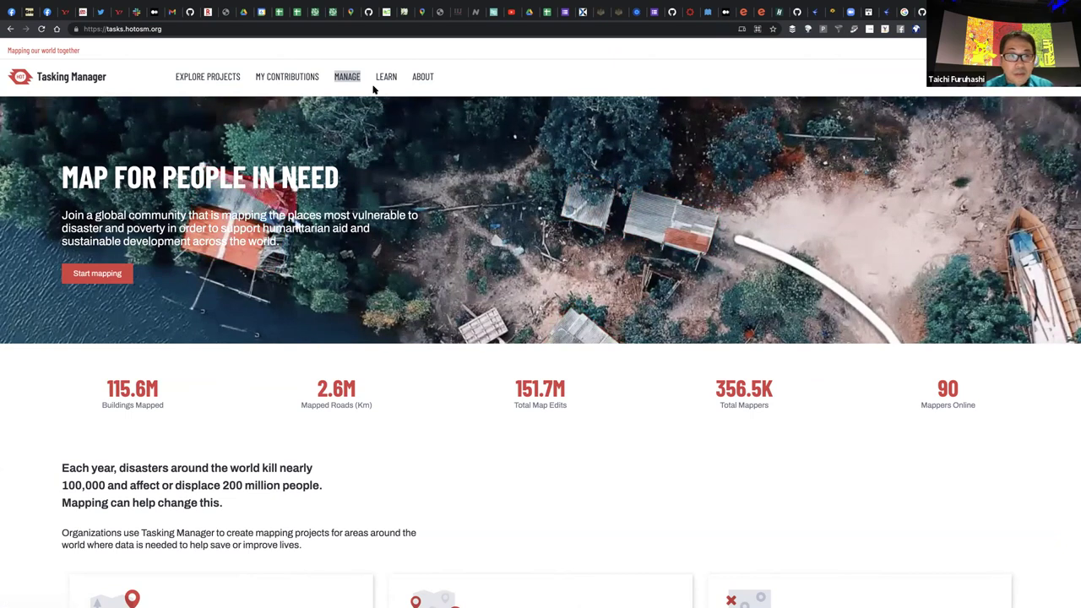
pyautogui.press('super+equal')
pyautogui.press('super+equal')
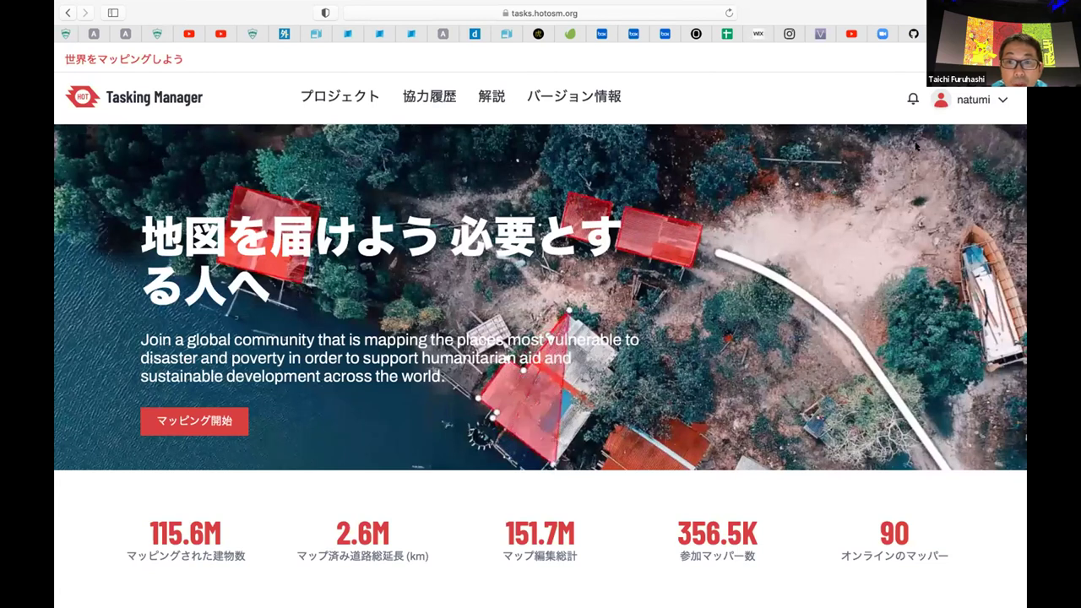
# On the first participant's shared screen, examine the Tasking Manager account options and the contribution statistics page
pyautogui.click(956, 99)
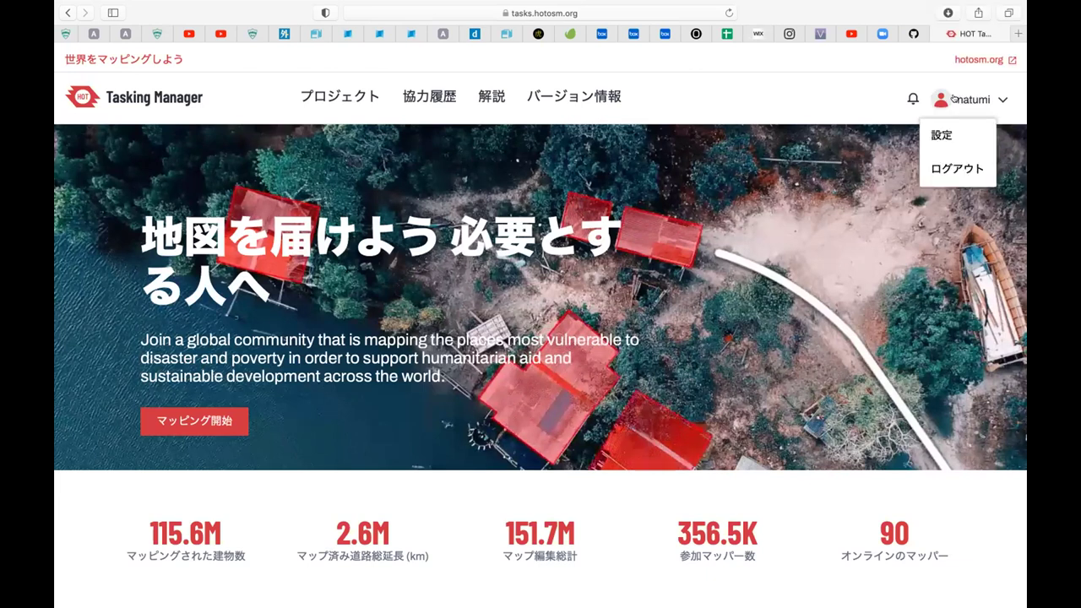
pyautogui.click(953, 98)
pyautogui.click(953, 99)
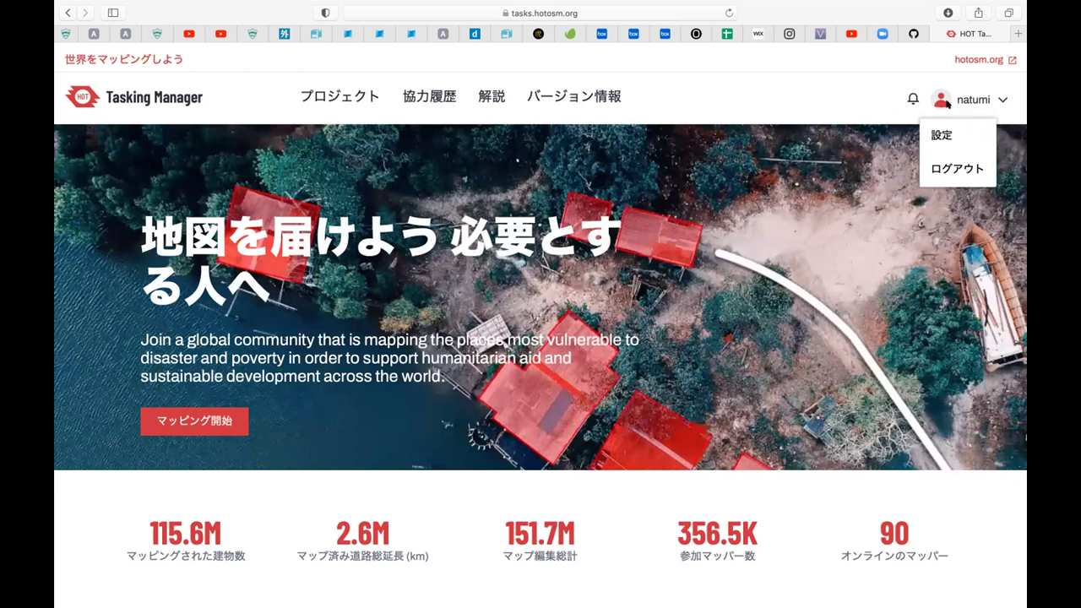
pyautogui.click(947, 100)
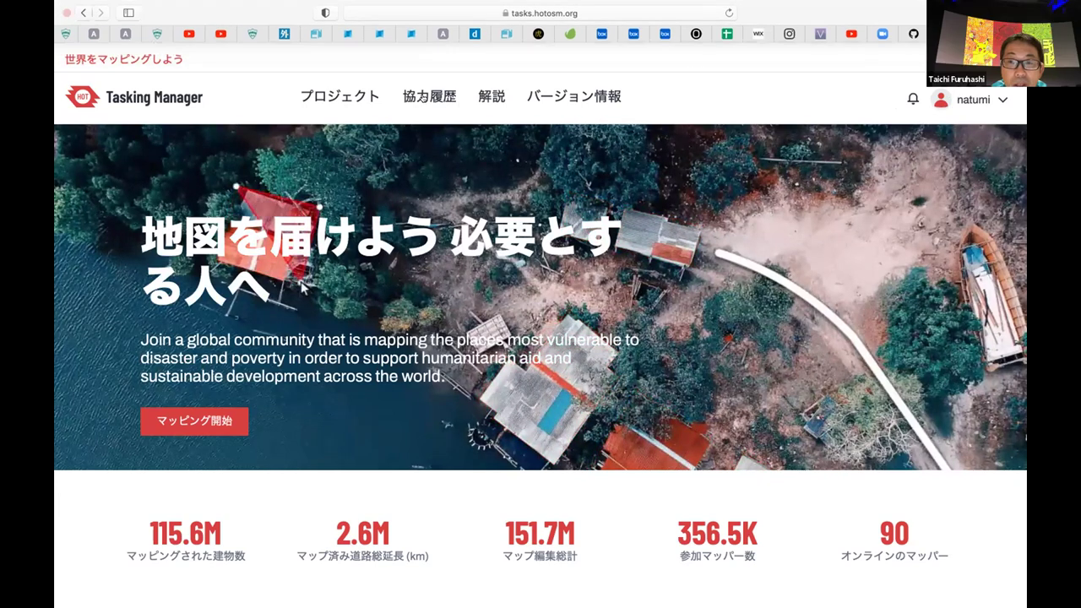
pyautogui.click(423, 97)
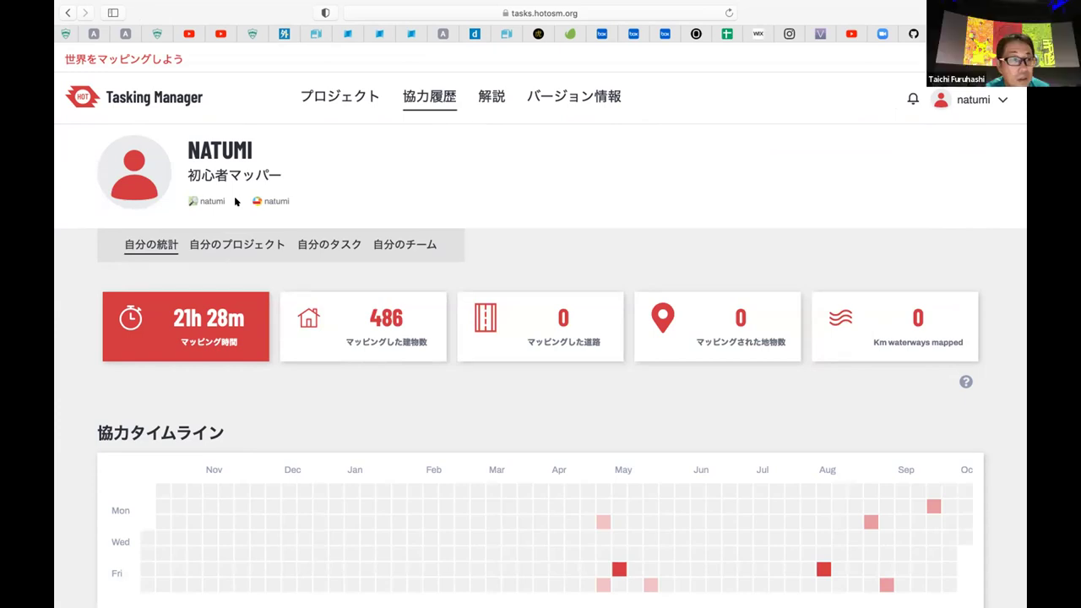
pyautogui.scroll(-5, 237, 201)
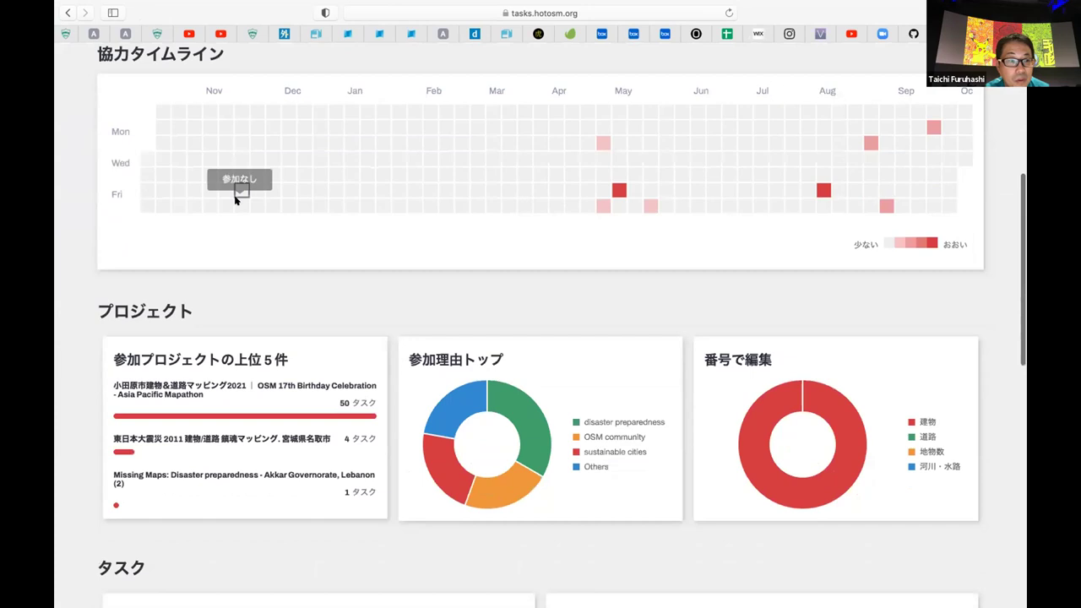
pyautogui.scroll(5, 236, 201)
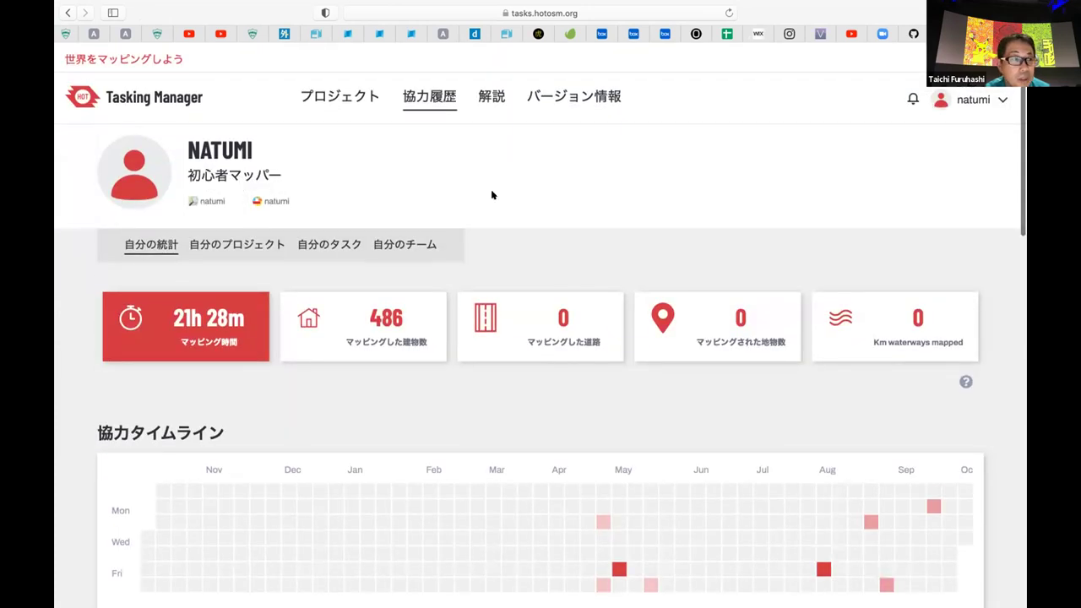
pyautogui.click(994, 99)
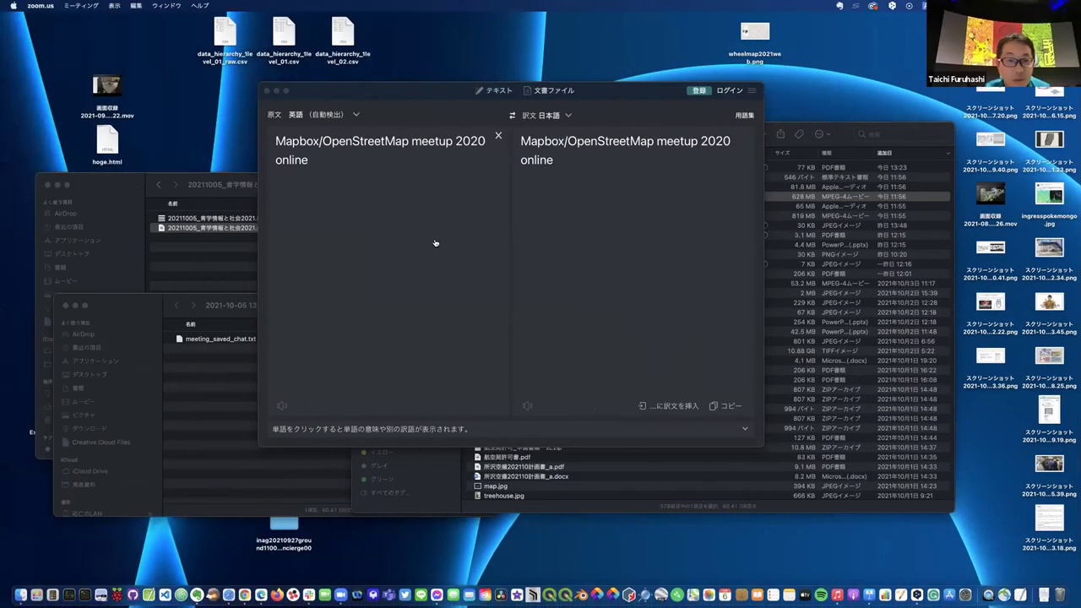
# Return to the instructor's Chrome window and open the YouthMappersAGU team for editing
pyautogui.press('super+Tab')
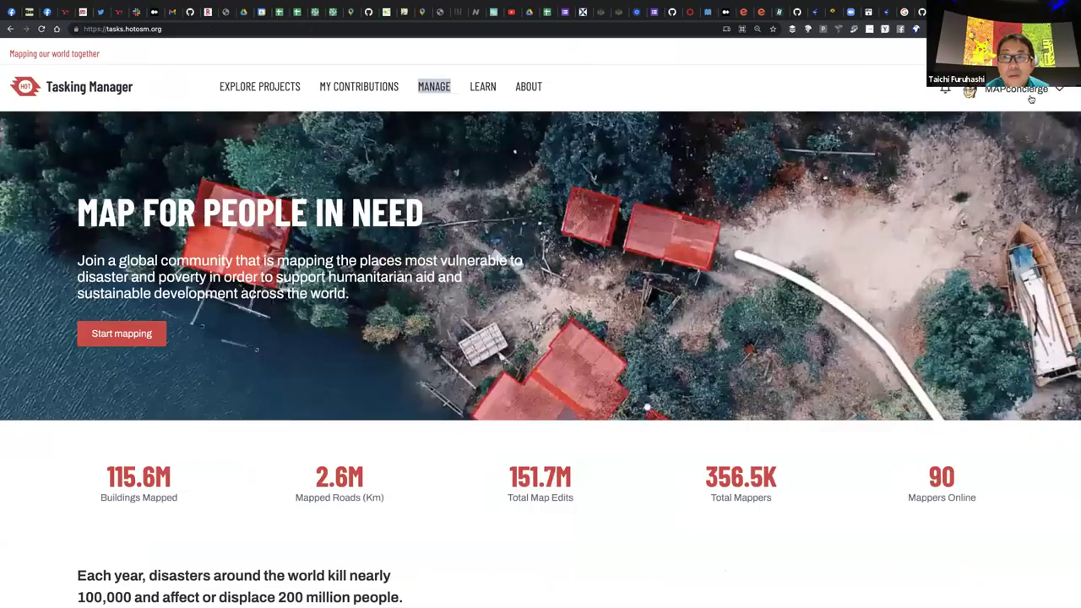
pyautogui.click(416, 88)
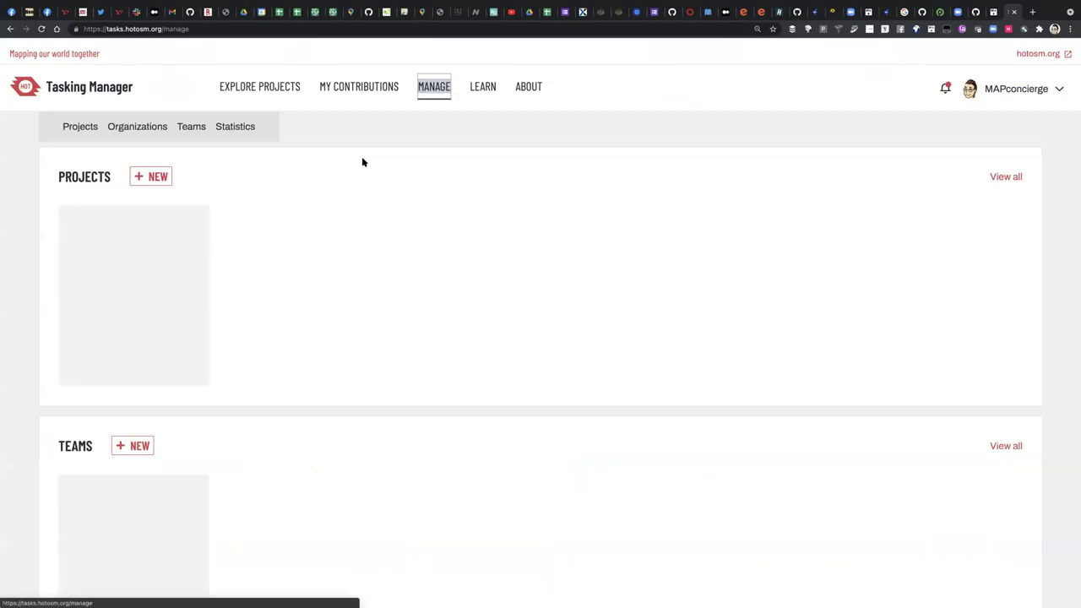
pyautogui.scroll(-5, 114, 413)
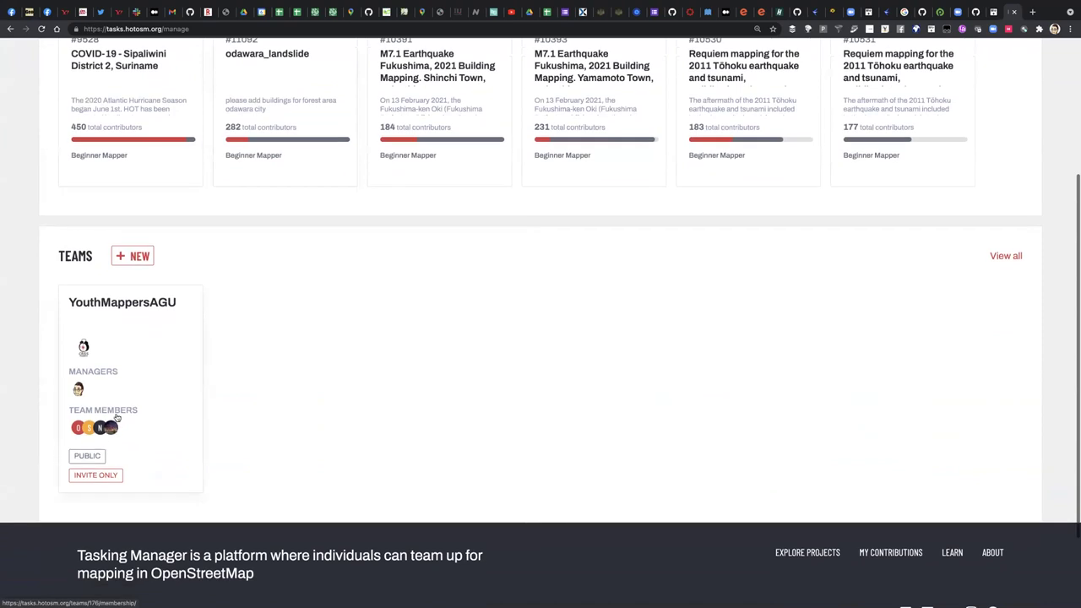
pyautogui.click(102, 430)
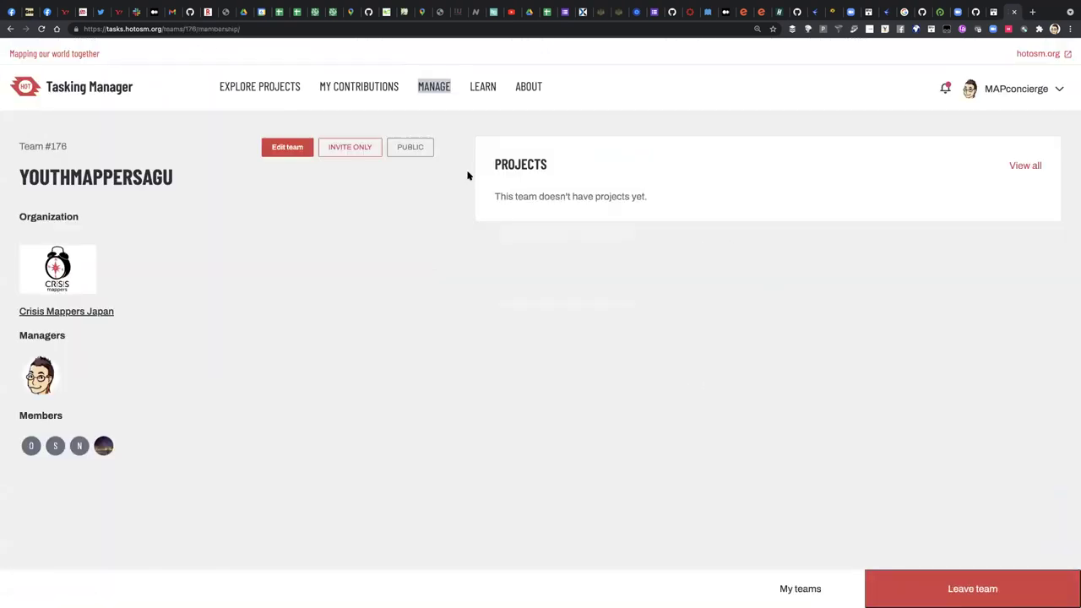
pyautogui.click(294, 152)
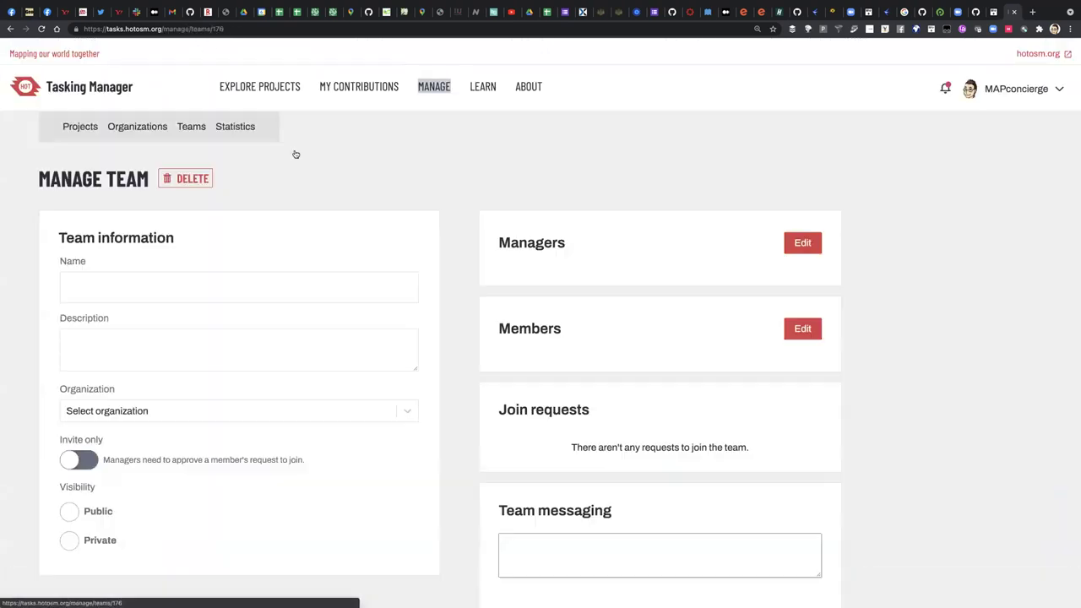
pyautogui.scroll(-1, 647, 377)
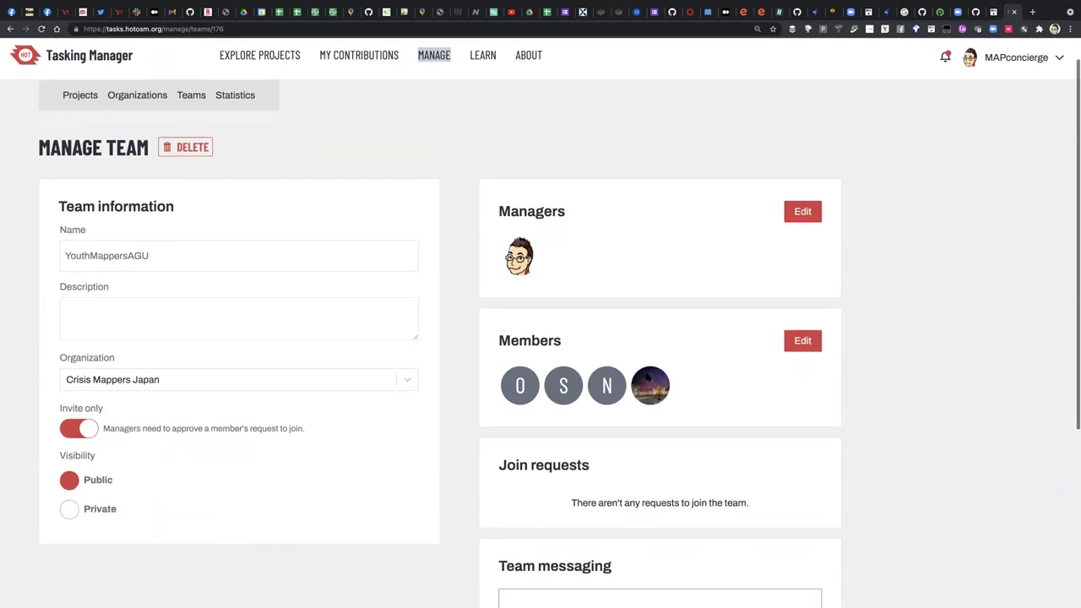
# Edit the YouthMappersAGU members list and remove the first participant's wrongly spelled account
pyautogui.click(800, 336)
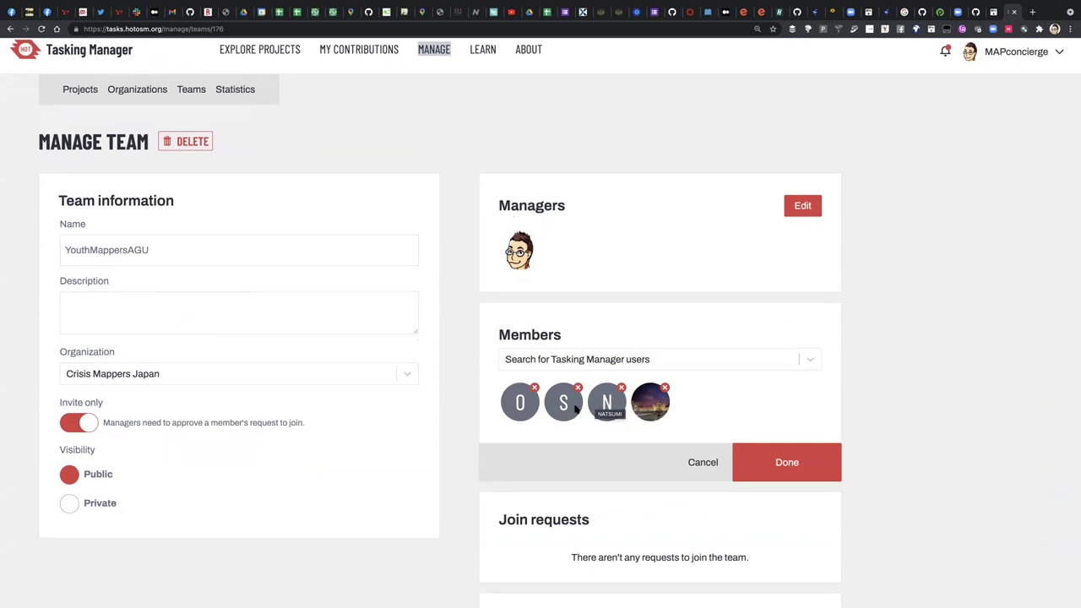
pyautogui.click(622, 389)
pyautogui.click(796, 360)
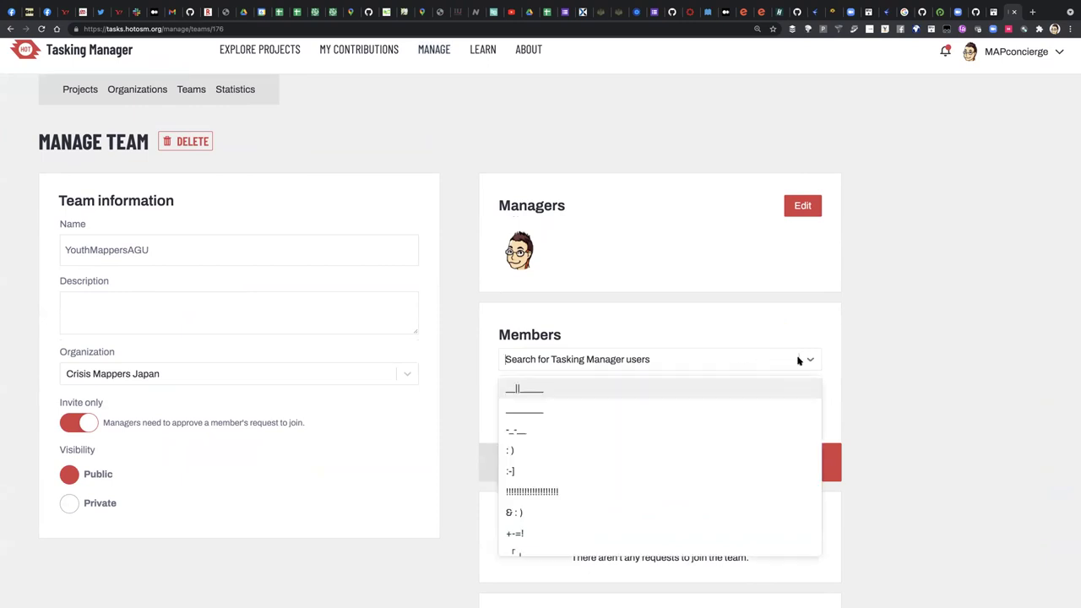
pyautogui.click(809, 360)
pyautogui.click(714, 360)
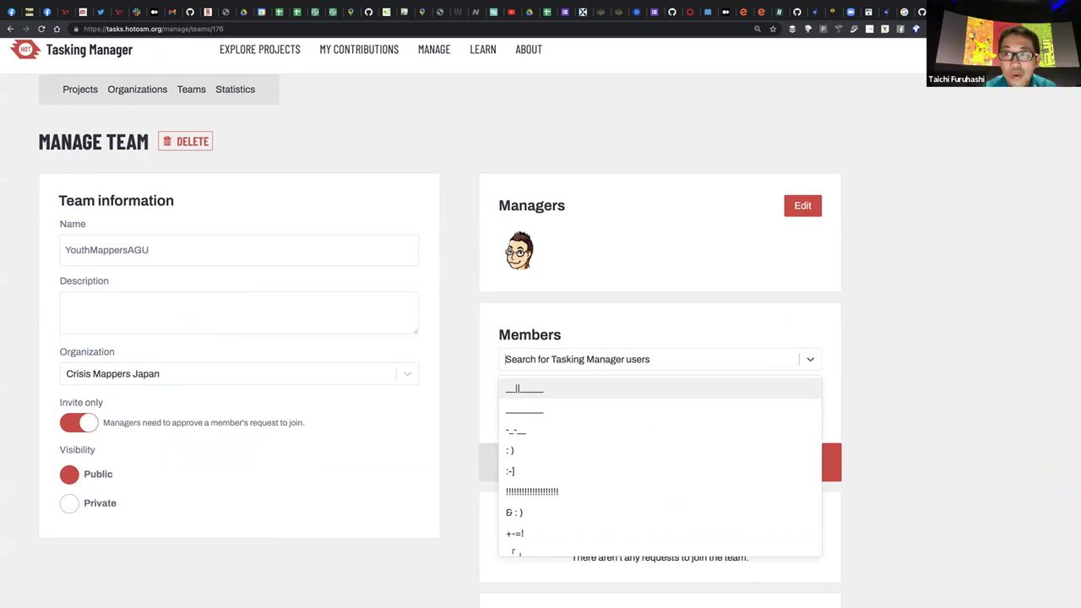
pyautogui.hotkey('ctrl', 'Left')
pyautogui.press('super+Tab')
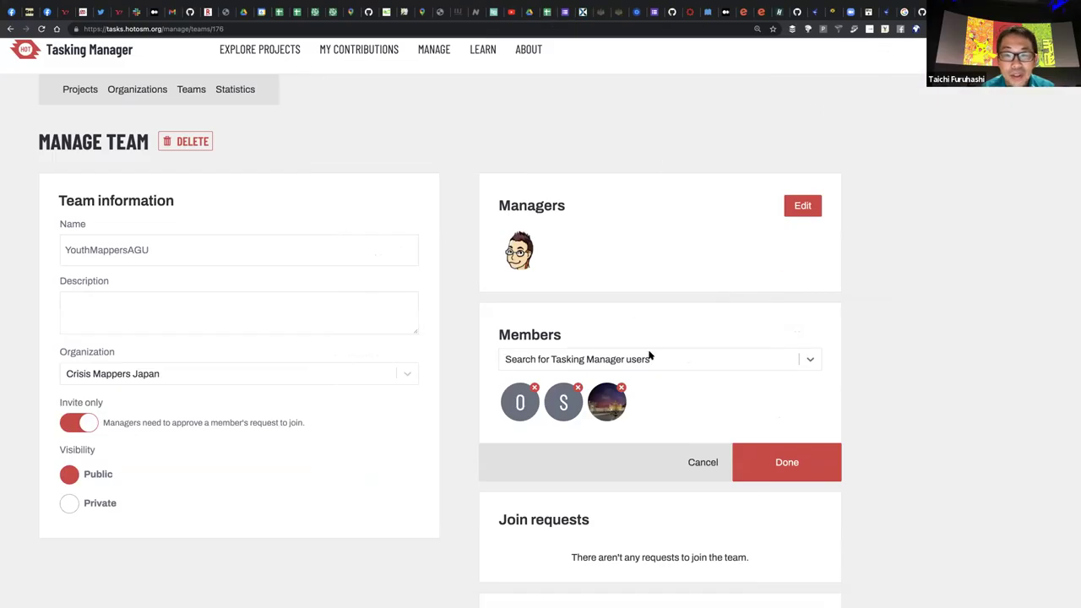
# Add the first participant's correct username to the YouthMappersAGU members and save the list
pyautogui.click(650, 357)
pyautogui.write('natumi')
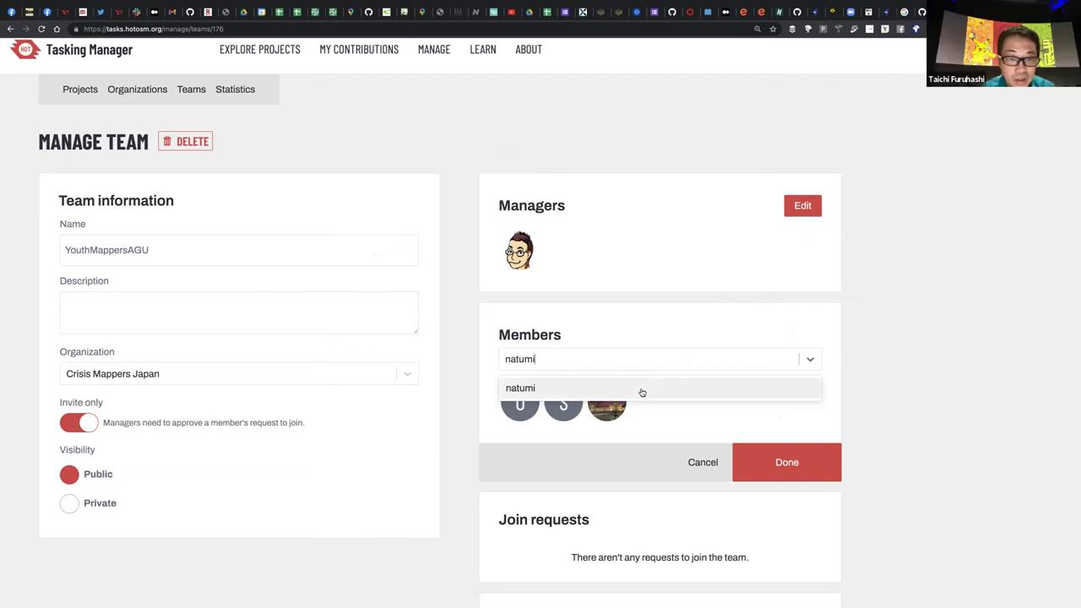
pyautogui.click(641, 391)
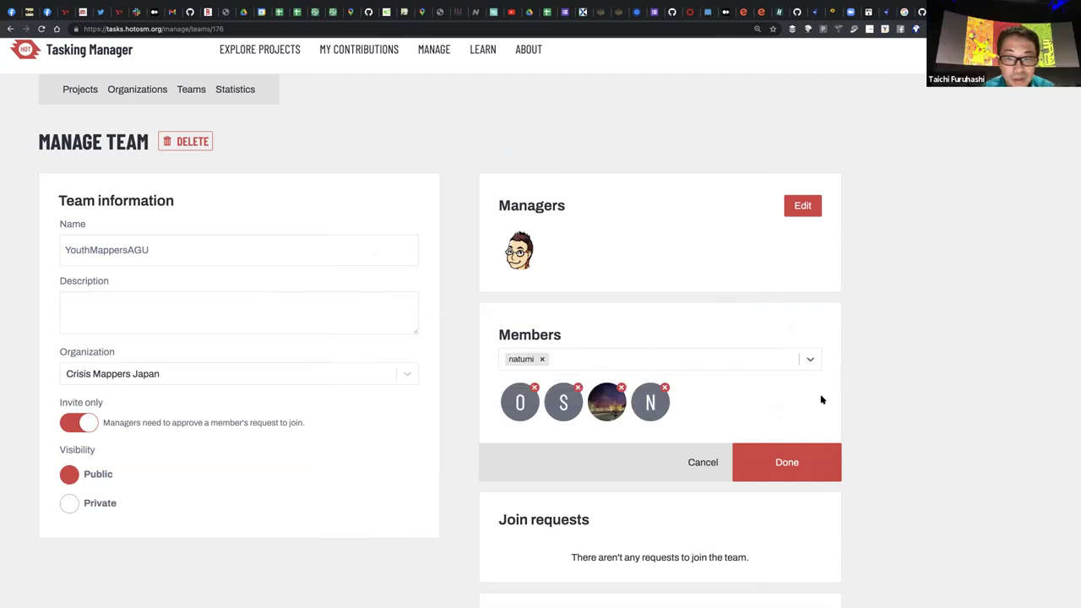
pyautogui.click(787, 463)
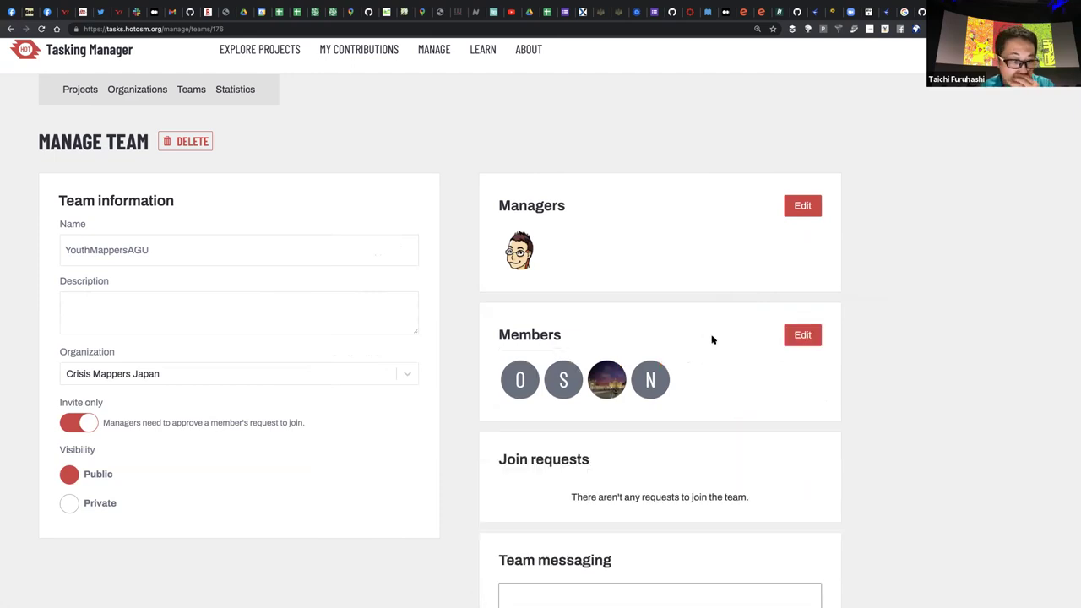
pyautogui.scroll(-1, 454, 303)
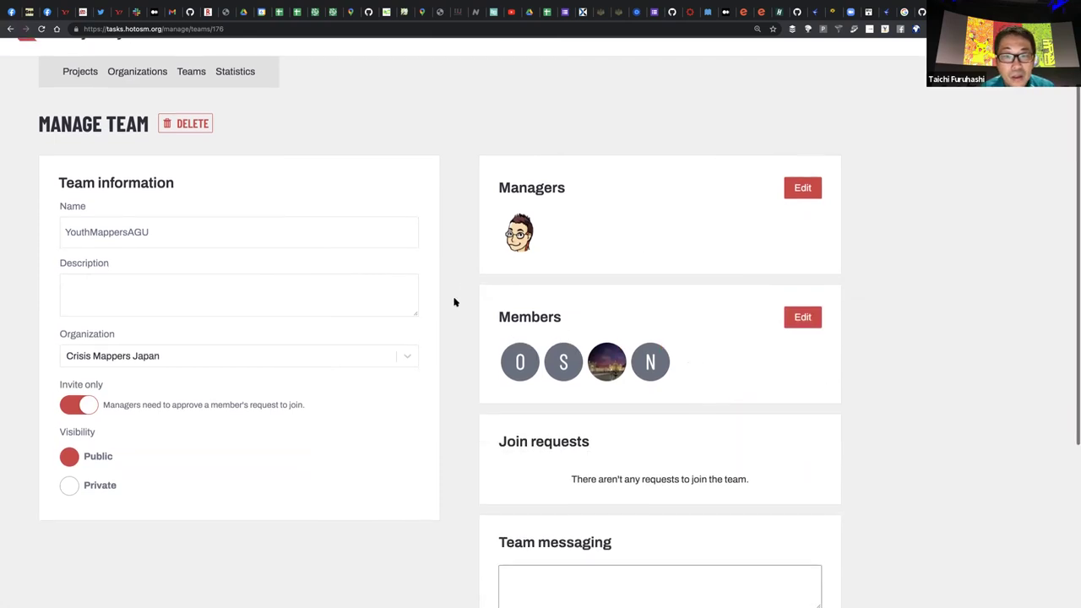
pyautogui.scroll(2, 454, 302)
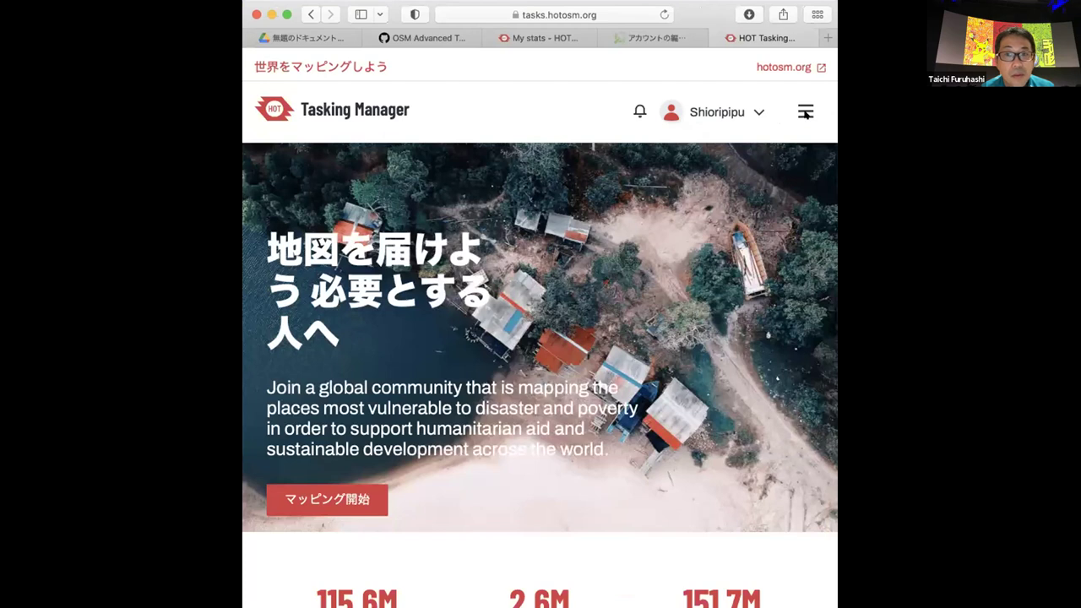
# On the second participant's shared screen, check Tasking Manager's collapsed navigation options and switch the browser window to full screen
pyautogui.click(837, 124)
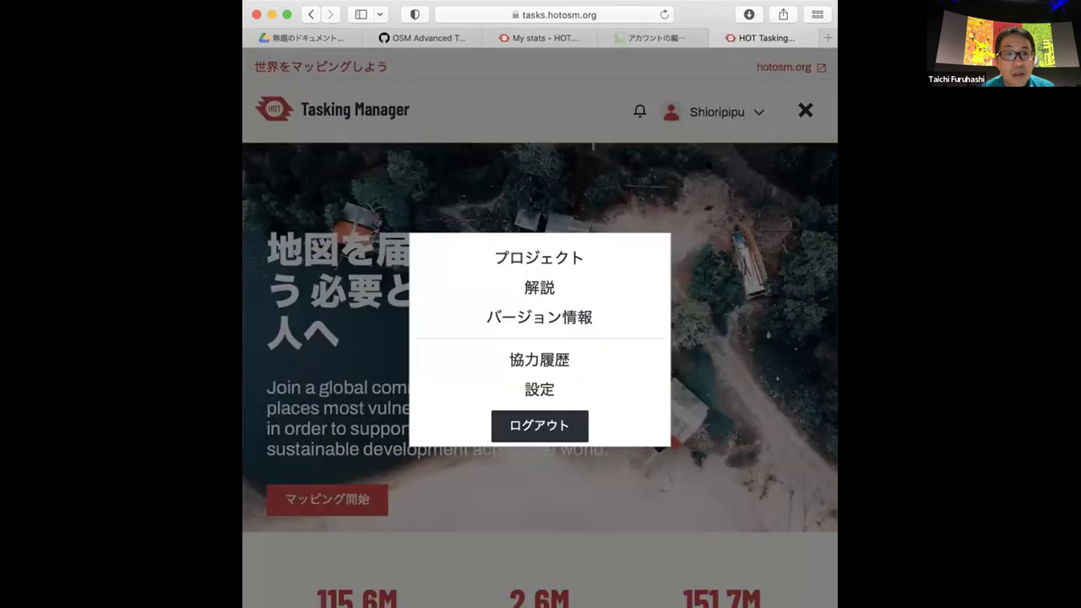
pyautogui.press('Escape')
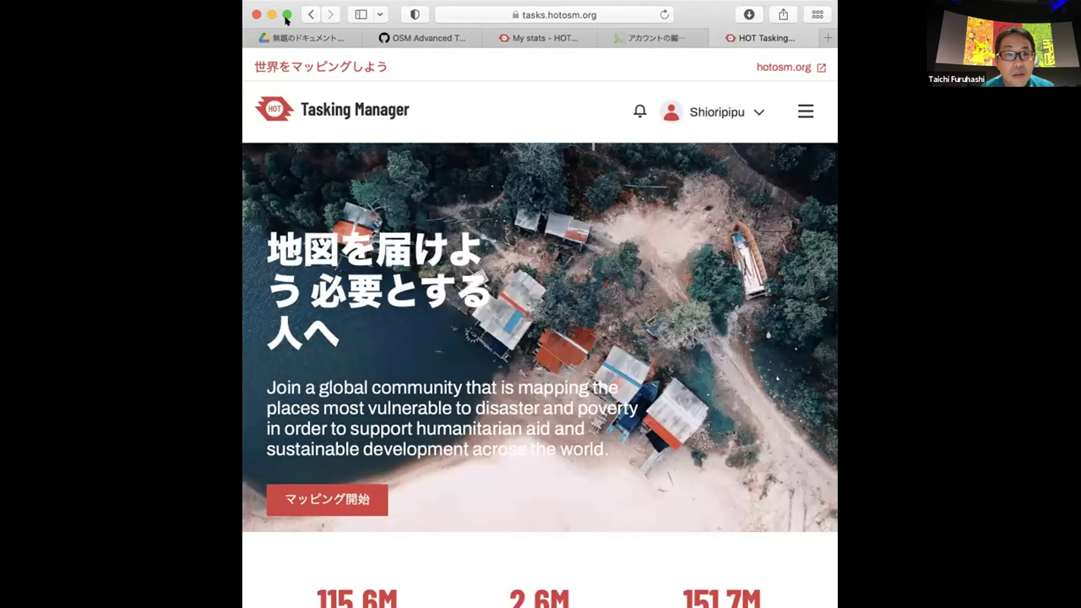
pyautogui.click(285, 15)
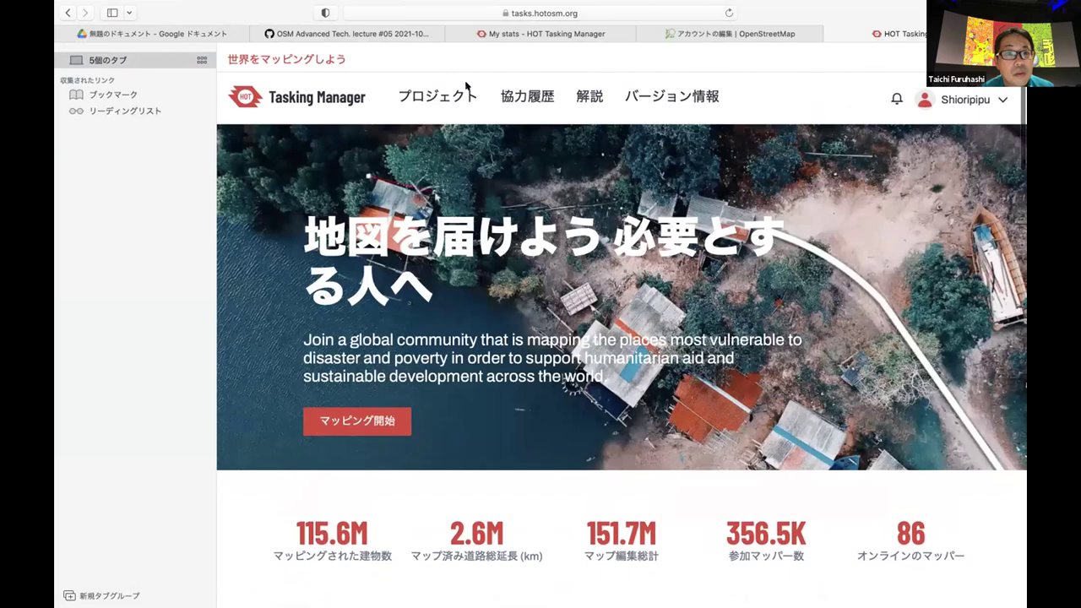
# Examine the second participant's Tasking Manager projects, contributions, version information and home pages for management access
pyautogui.click(463, 93)
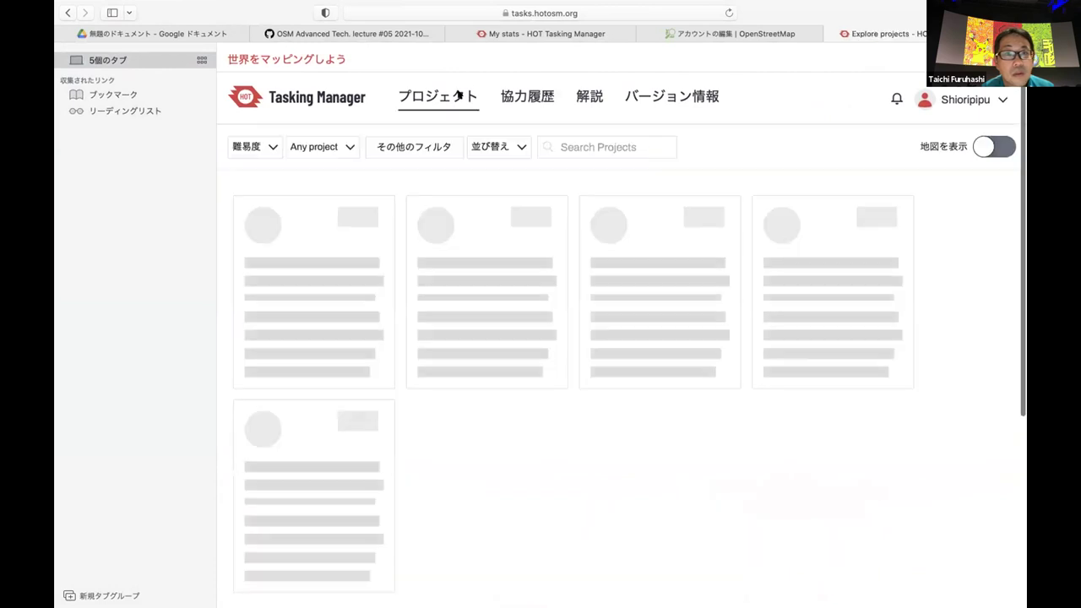
pyautogui.click(510, 96)
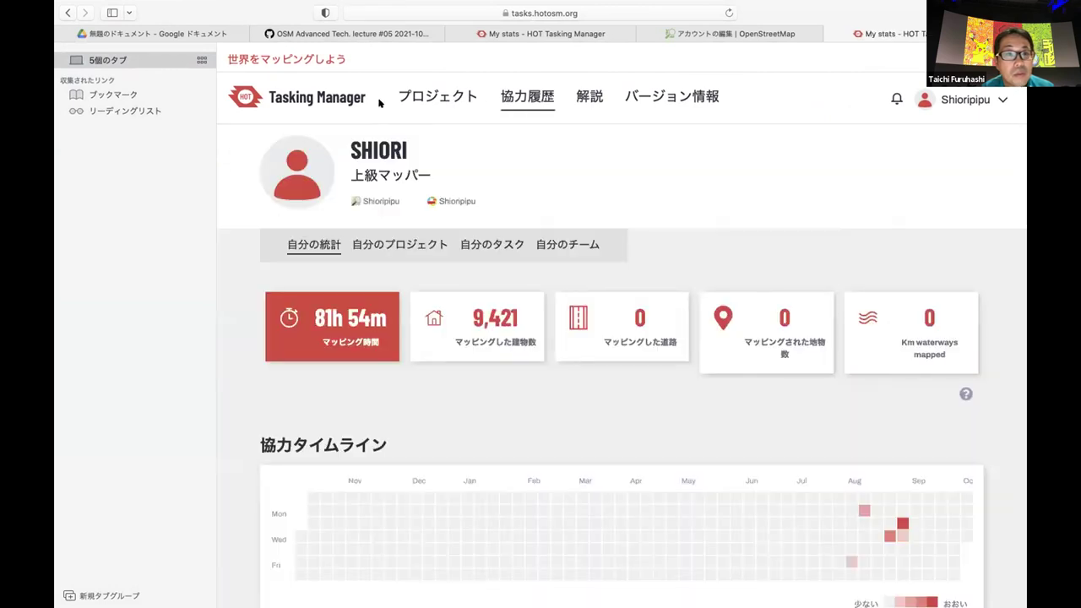
pyautogui.click(657, 95)
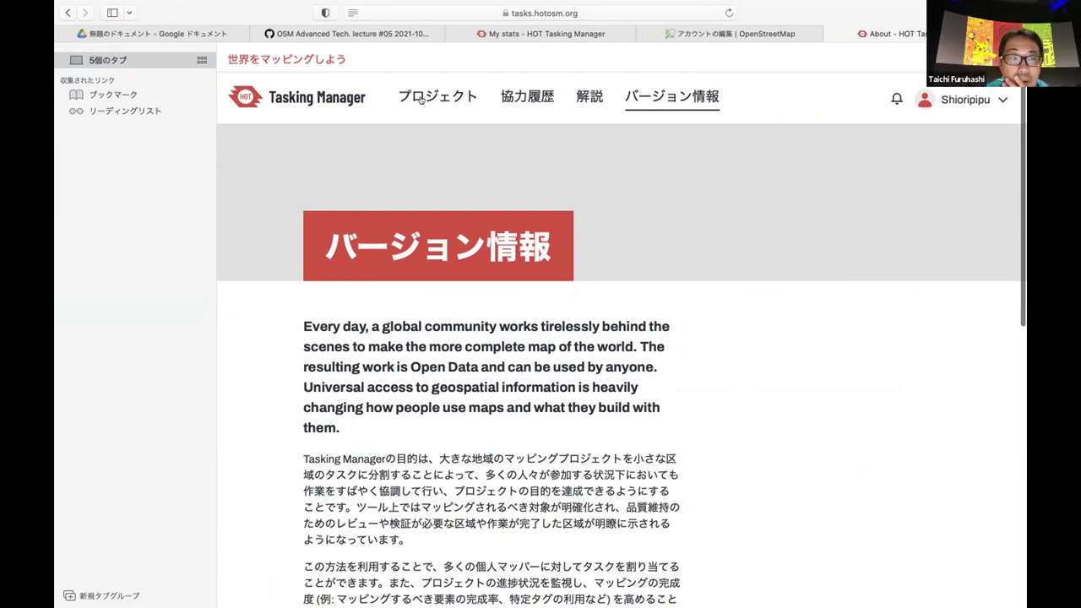
pyautogui.click(439, 98)
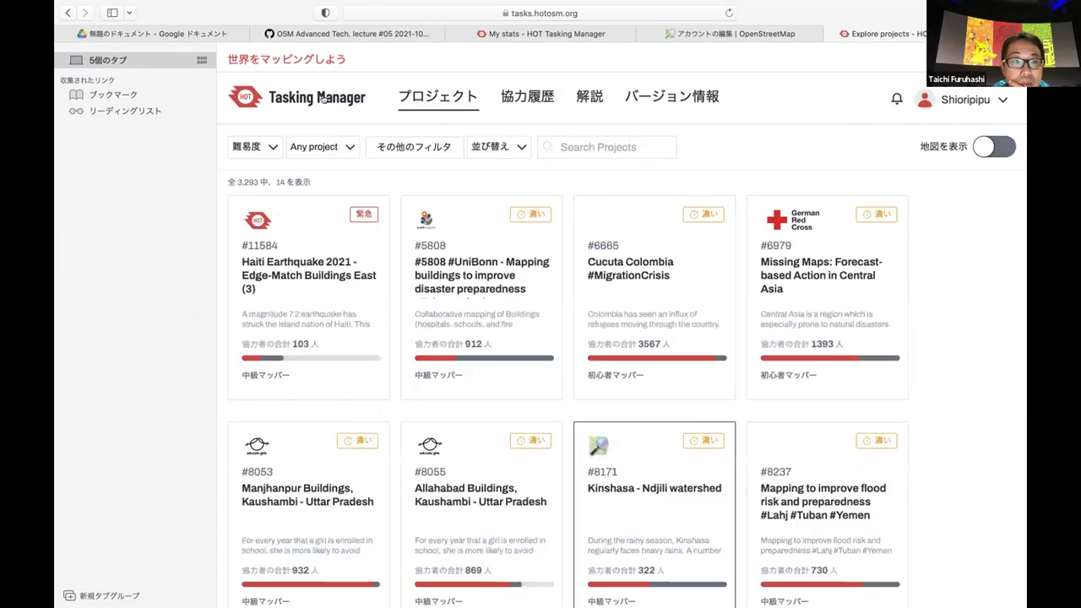
pyautogui.click(324, 98)
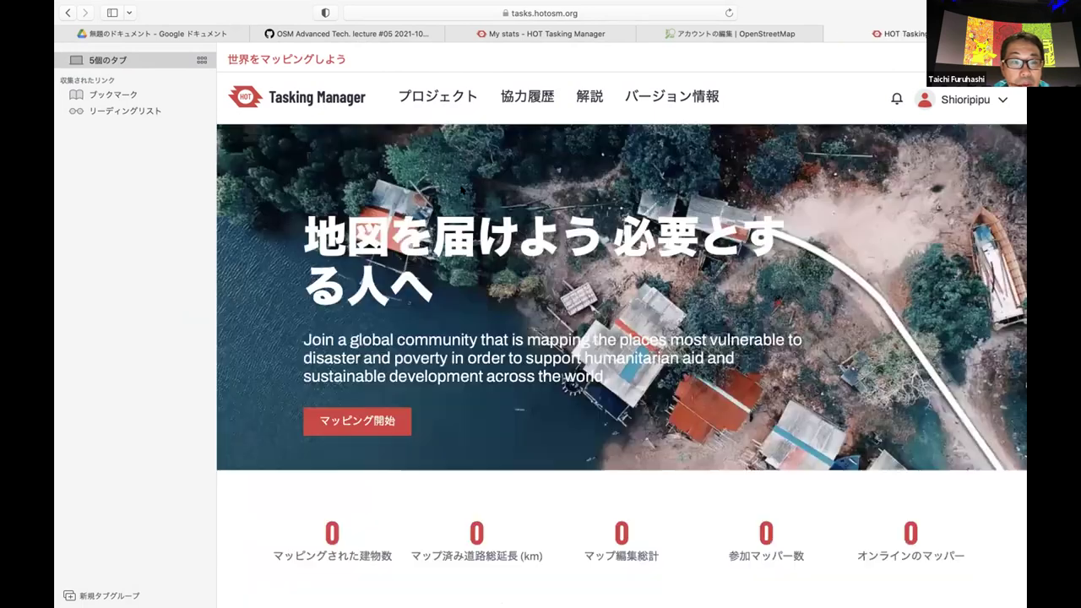
pyautogui.scroll(-10, 622, 338)
pyautogui.scroll(10, 621, 337)
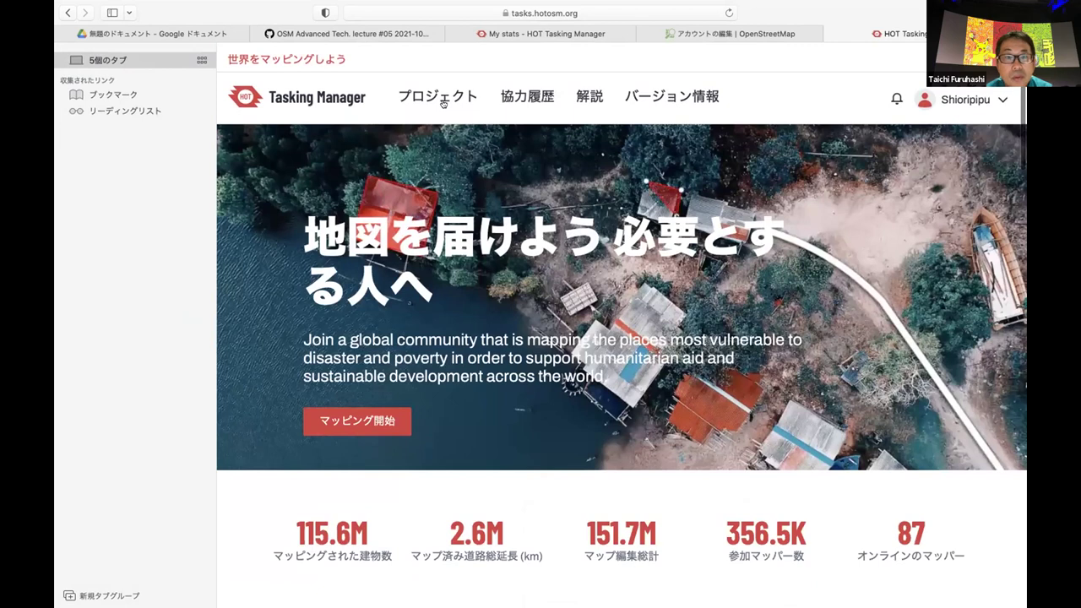
pyautogui.moveTo(405, 5)
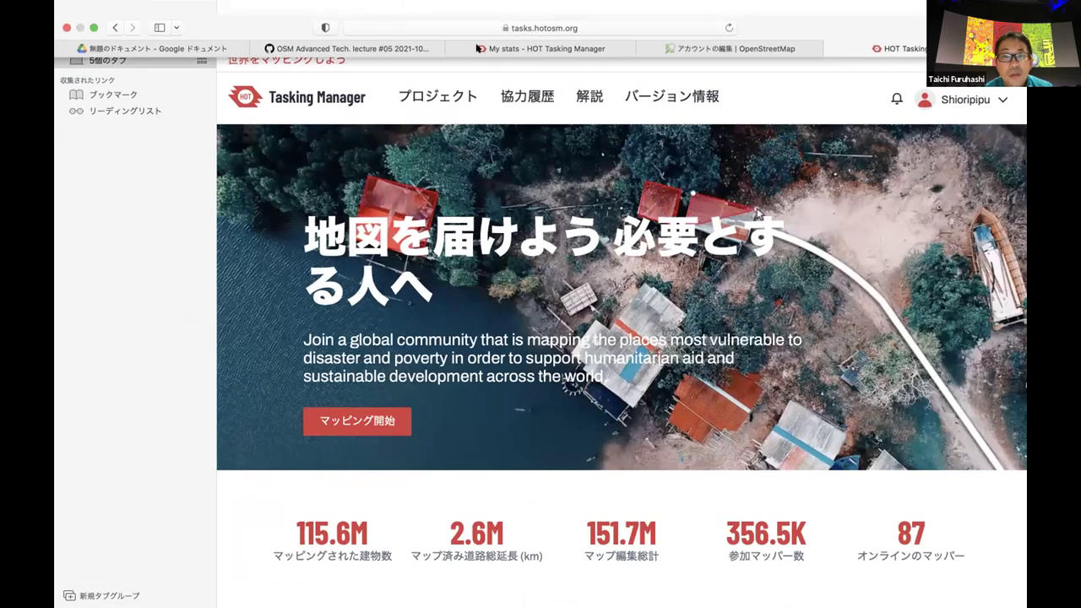
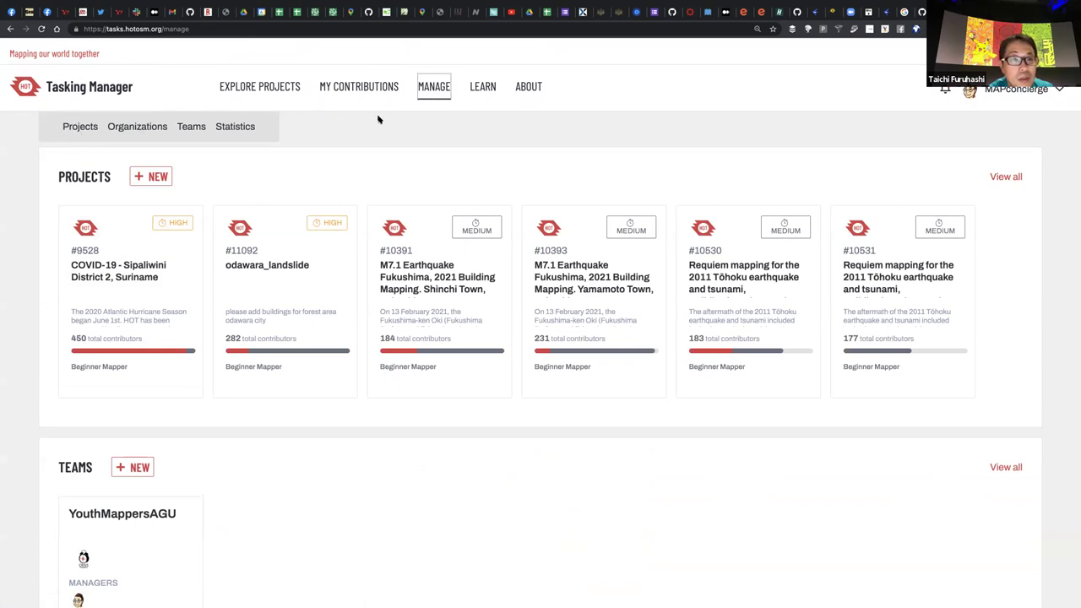
# Look through the Projects, Organizations, Teams and Statistics management sections available to the project manager account
pyautogui.click(74, 127)
pyautogui.click(135, 129)
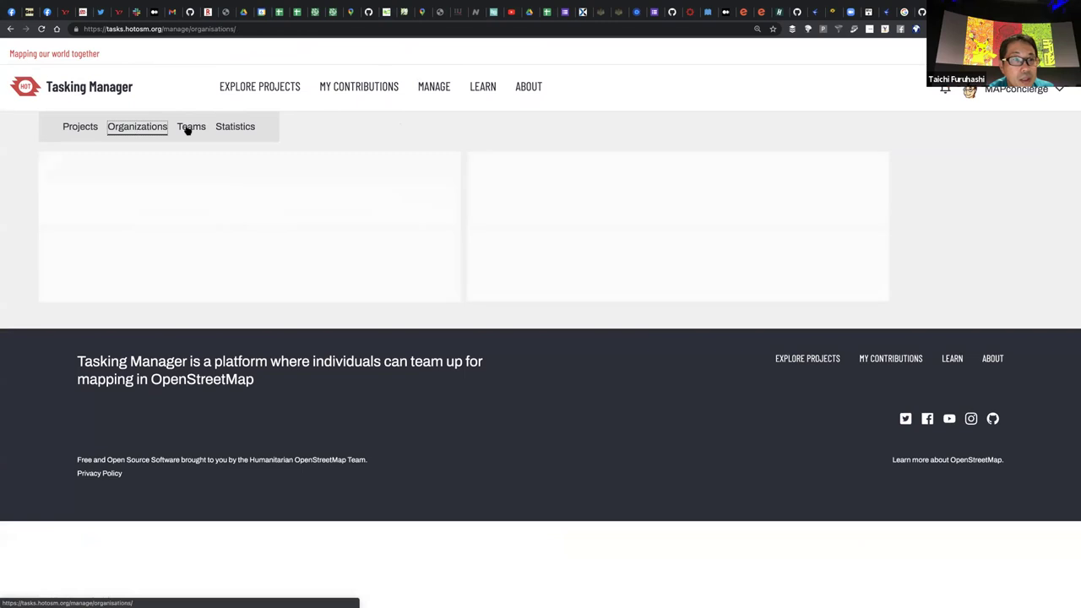
pyautogui.click(191, 127)
pyautogui.click(238, 129)
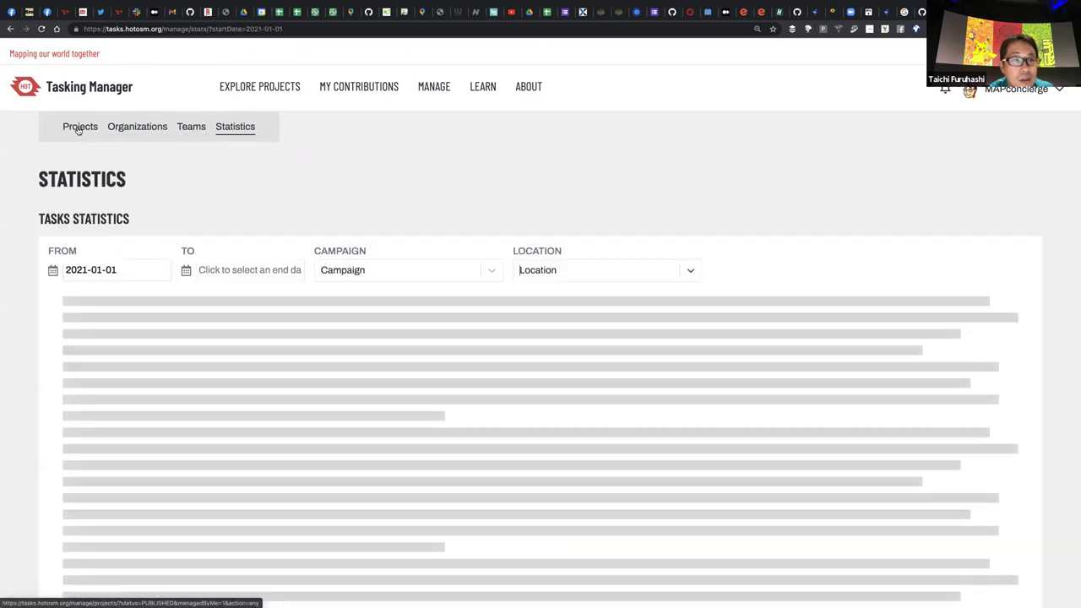
pyautogui.click(78, 126)
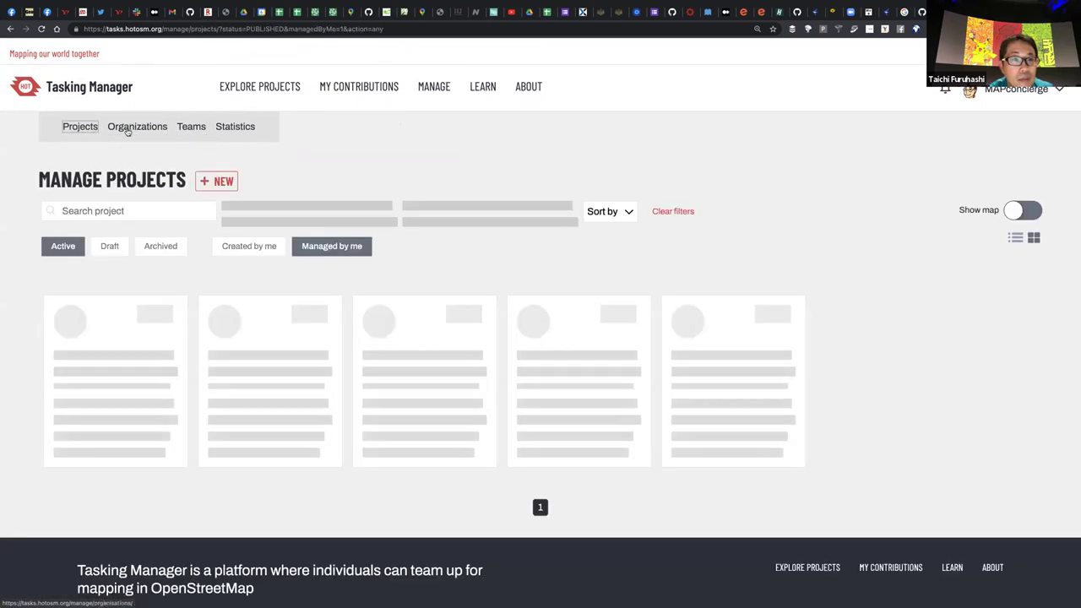
pyautogui.click(131, 128)
pyautogui.click(193, 128)
pyautogui.click(241, 128)
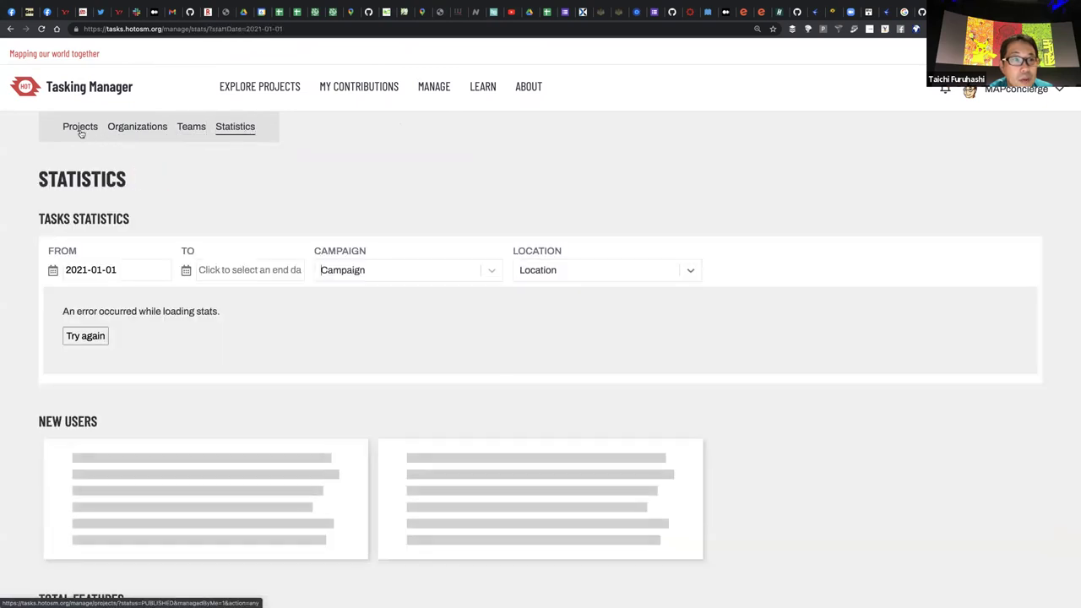
pyautogui.click(79, 127)
pyautogui.click(131, 133)
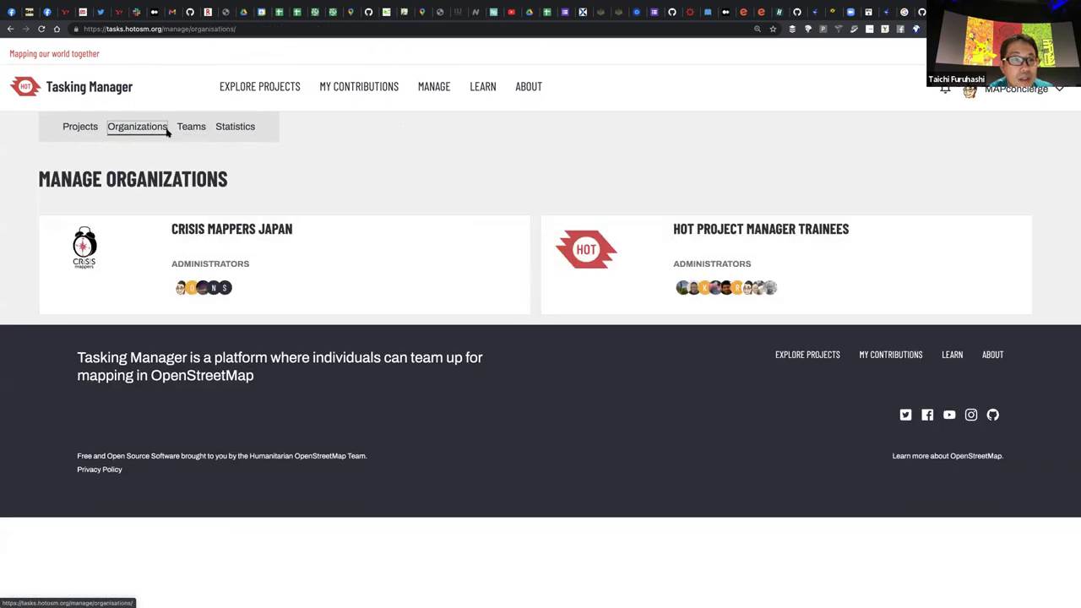
pyautogui.click(185, 132)
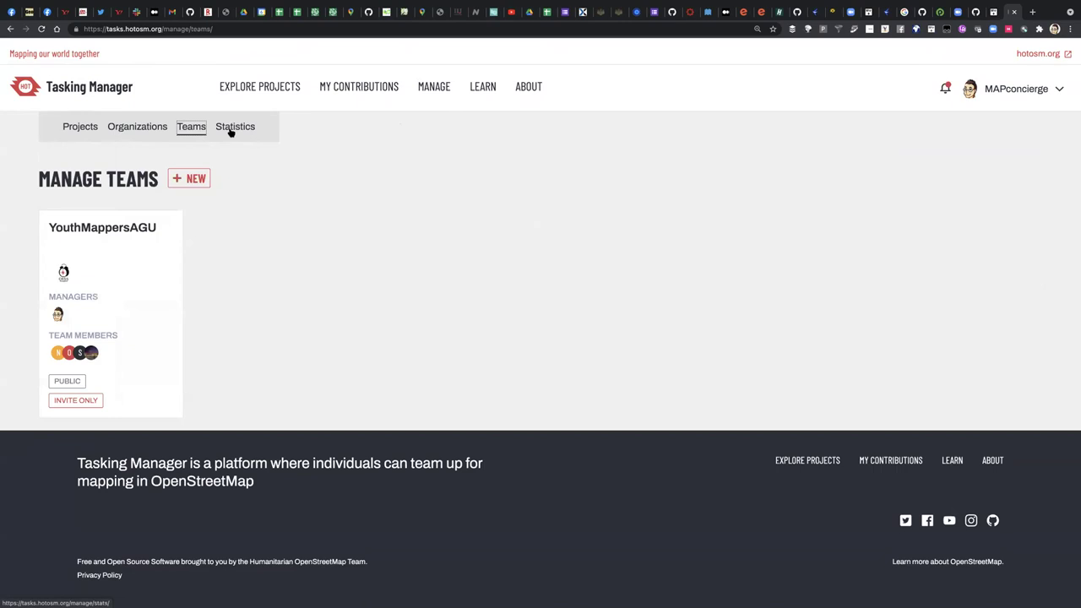
pyautogui.click(229, 130)
pyautogui.click(137, 131)
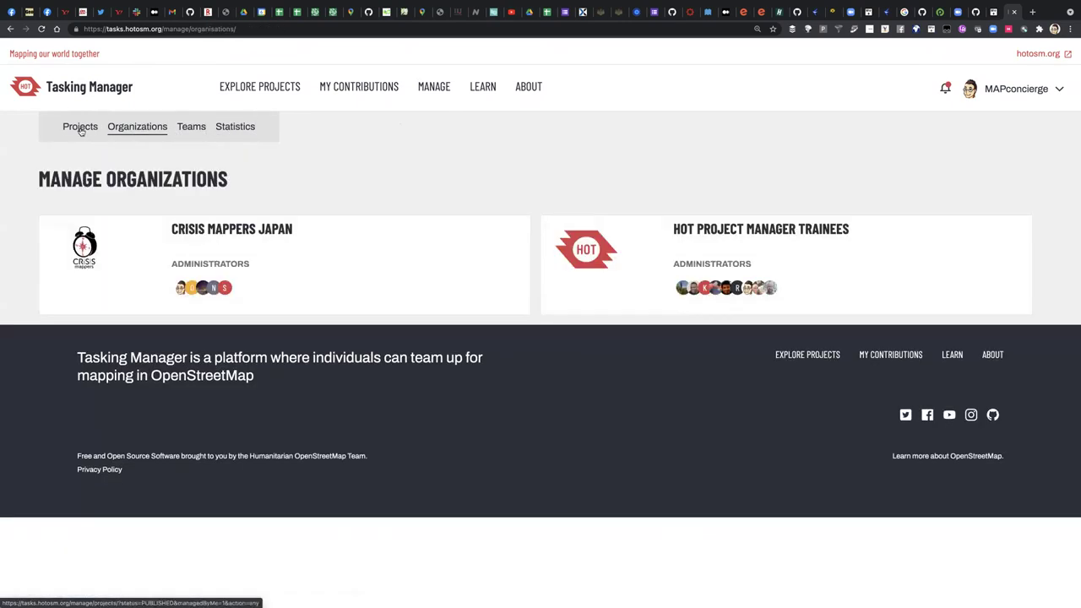
pyautogui.click(84, 128)
pyautogui.click(135, 133)
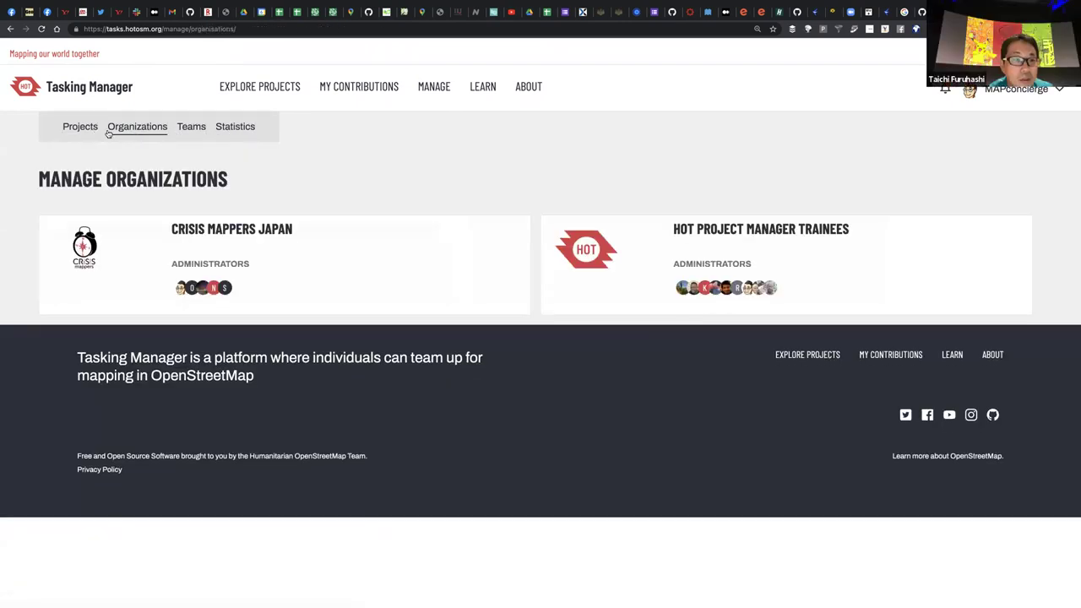
pyautogui.click(135, 134)
pyautogui.click(192, 132)
# Examine the management Statistics page, from the task statistics through new users to total features
pyautogui.click(233, 134)
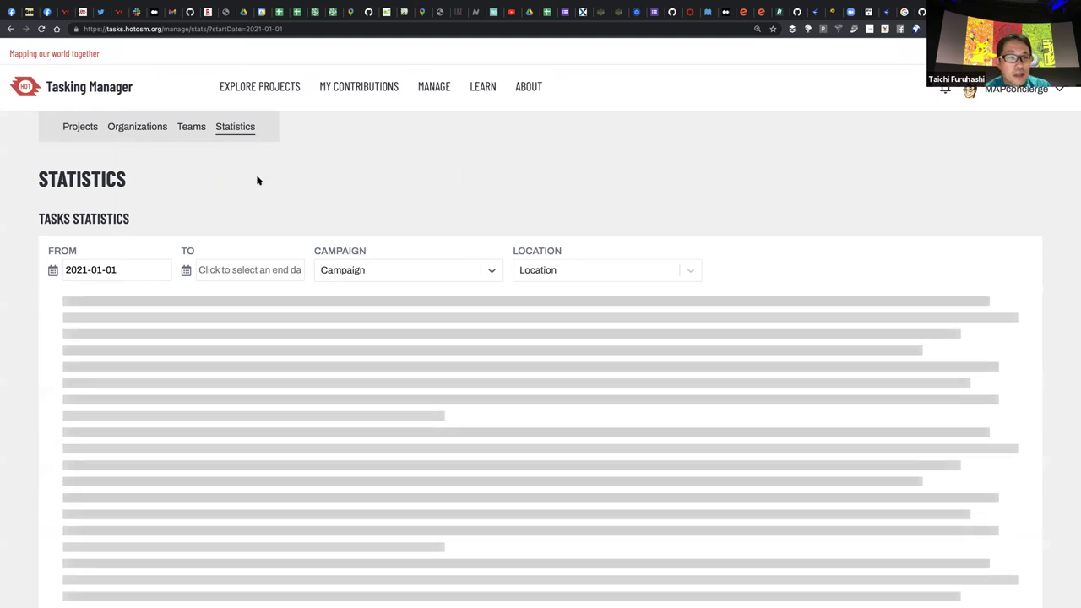
pyautogui.scroll(-5, 275, 187)
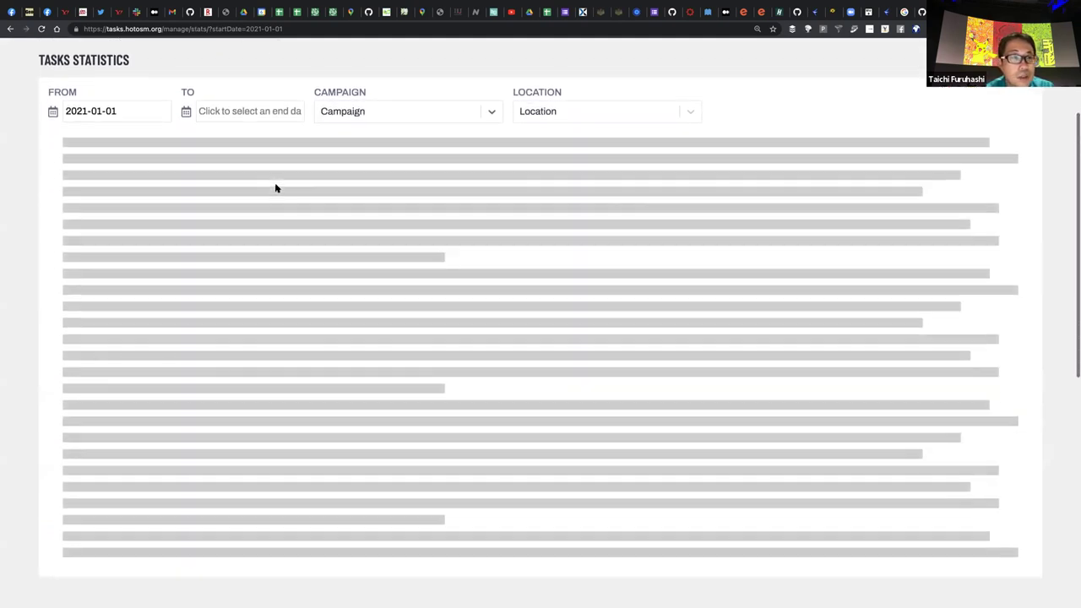
pyautogui.scroll(-5, 277, 183)
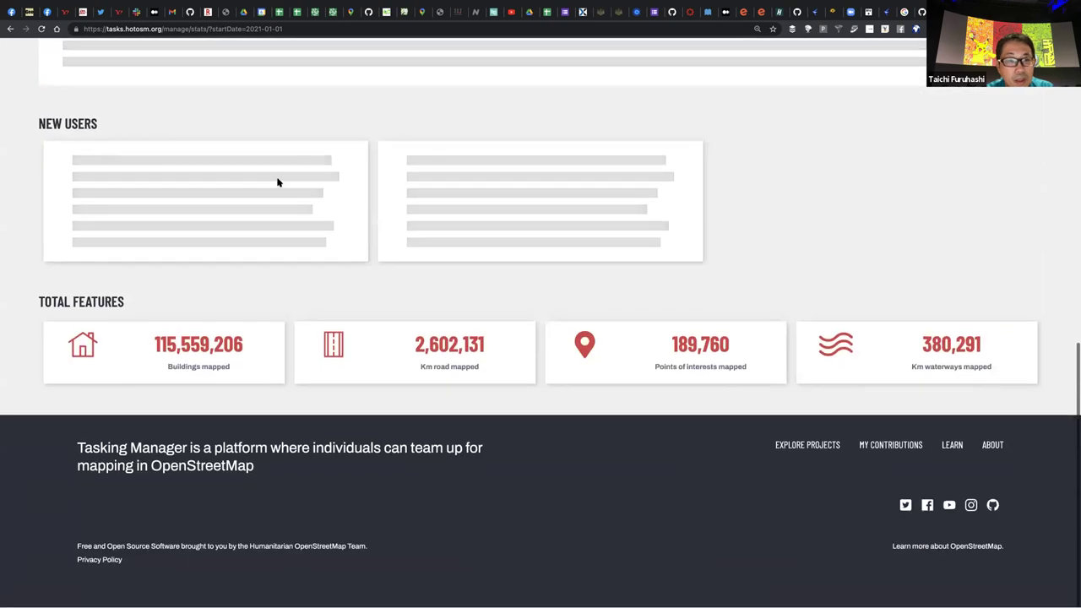
pyautogui.scroll(3, 277, 182)
pyautogui.scroll(10, 277, 183)
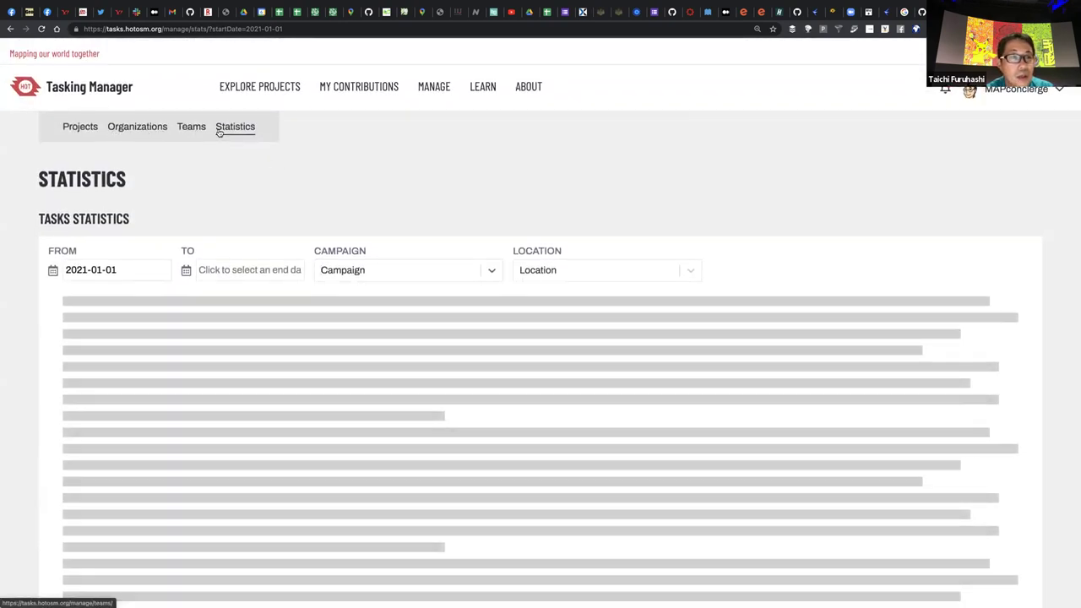
# Open the list of managed projects and start creating a new project
pyautogui.click(76, 128)
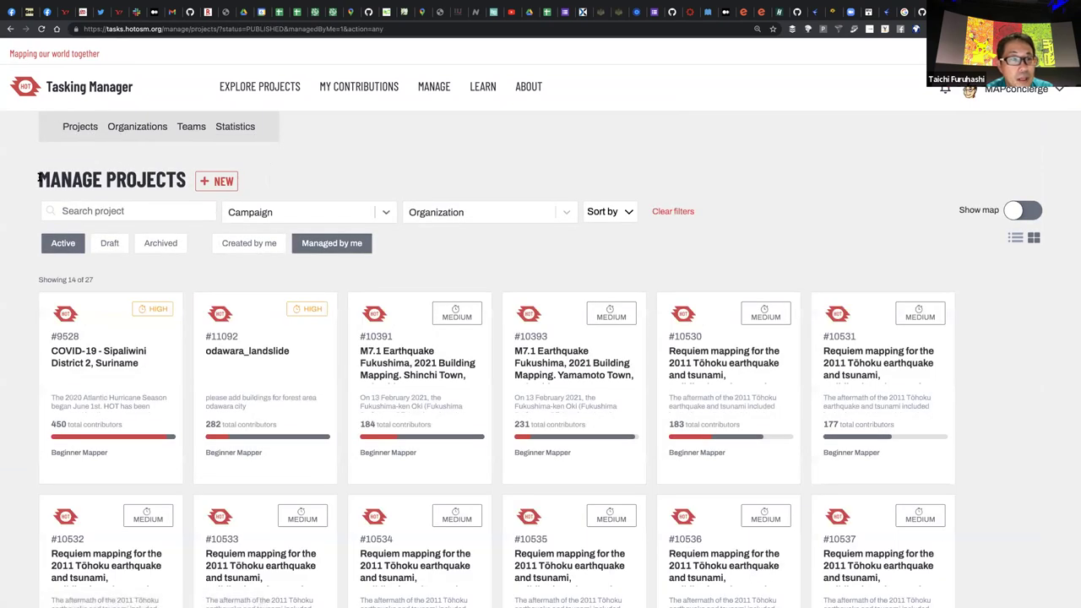
pyautogui.moveTo(39, 179); pyautogui.dragTo(183, 174)
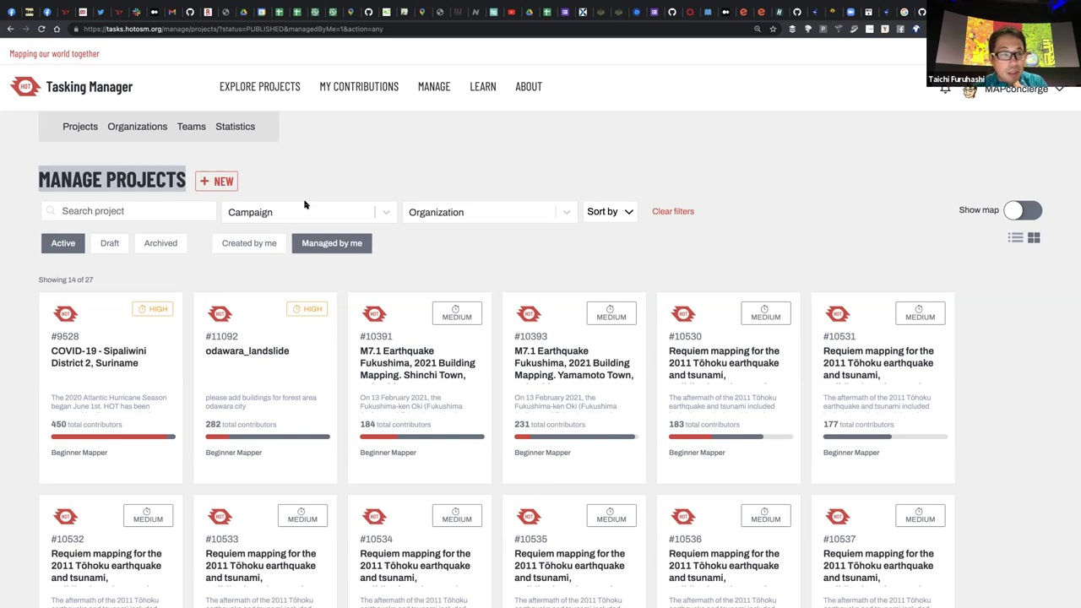
pyautogui.click(377, 177)
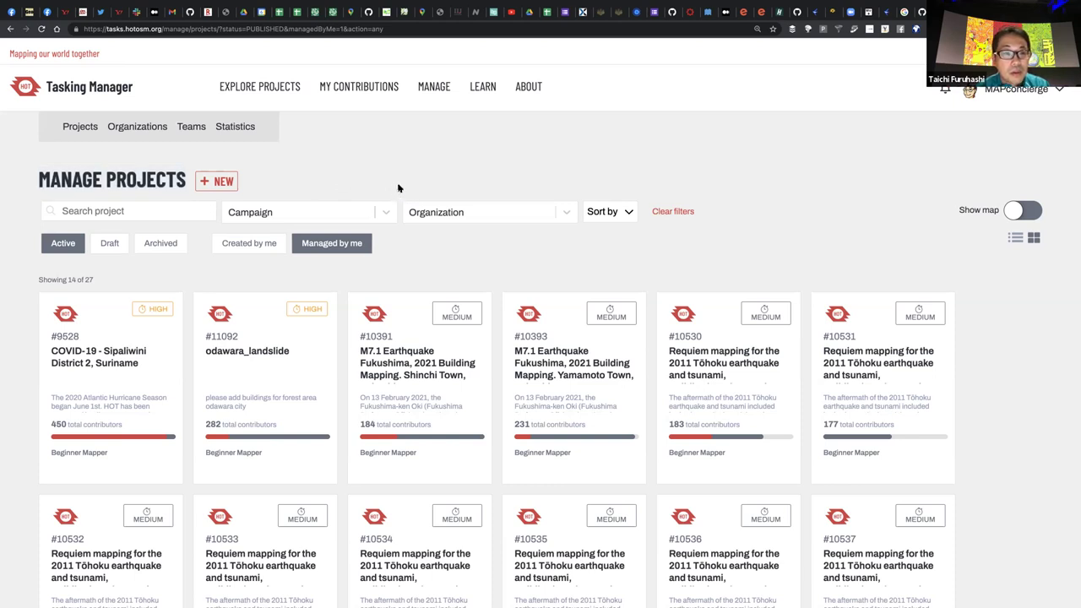
pyautogui.click(218, 182)
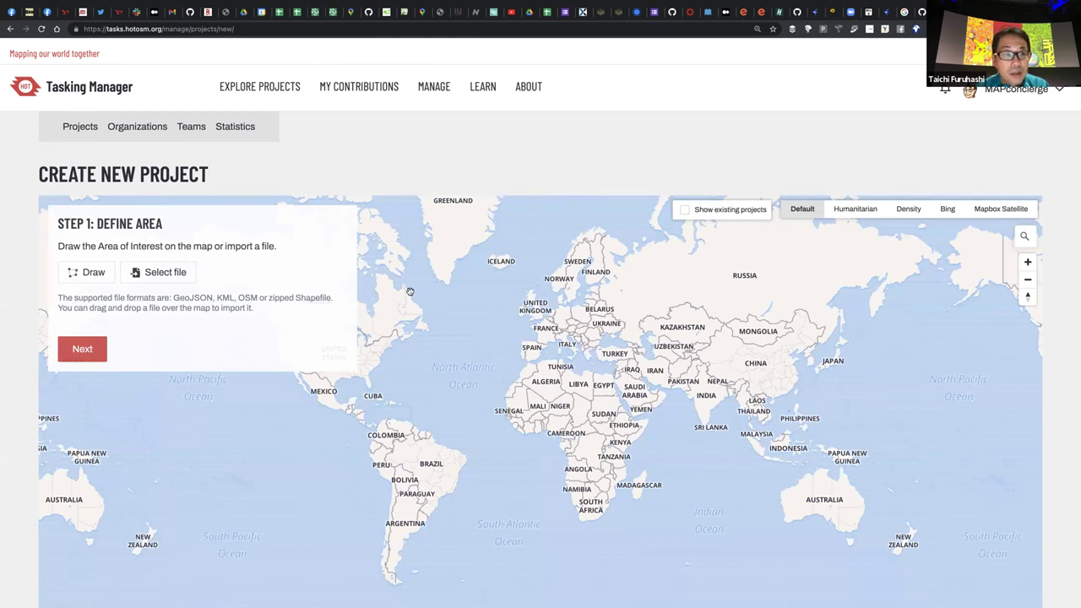
# Locate Japan and the Tokyo–Yokohama region on the new project's area definition map
pyautogui.scroll(10, 825, 361)
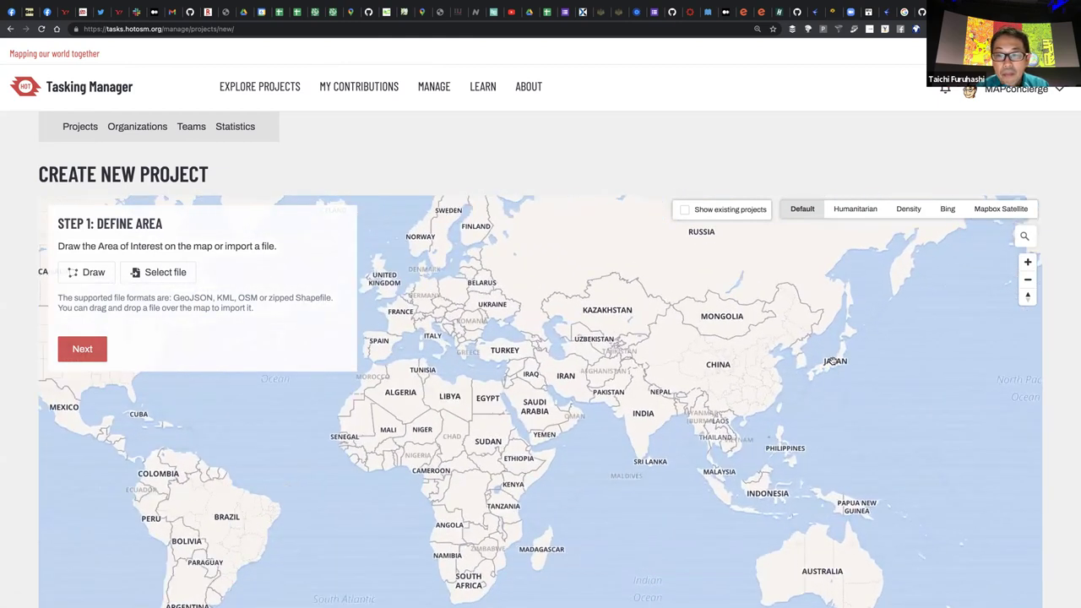
pyautogui.scroll(8, 650, 352)
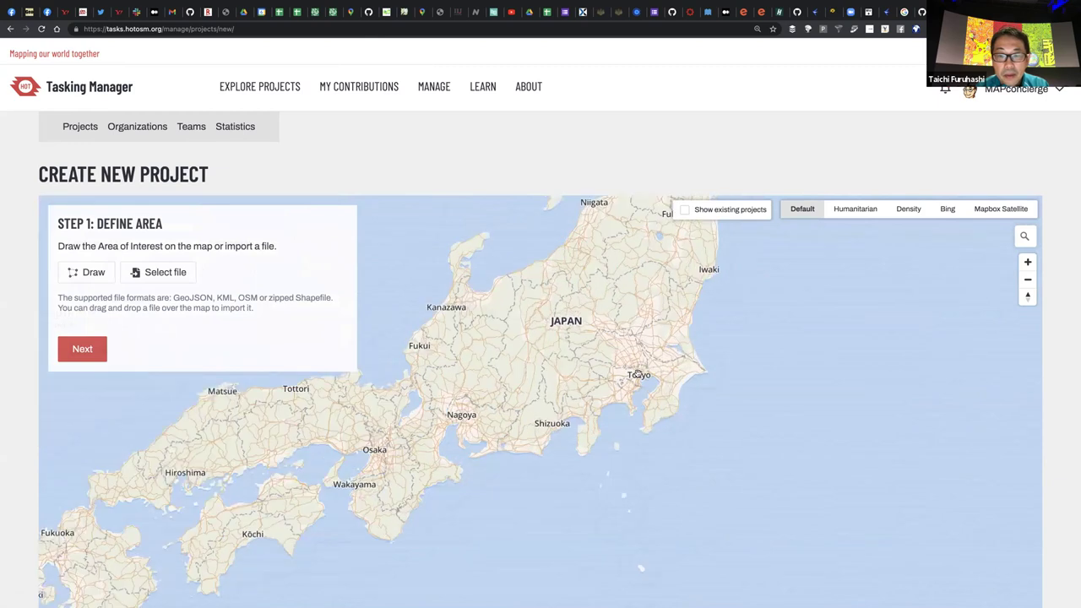
pyautogui.scroll(3, 614, 374)
pyautogui.moveTo(620, 377)
pyautogui.mouseDown()
pyautogui.moveTo(633, 367)
pyautogui.moveTo(629, 383)
pyautogui.mouseUp()
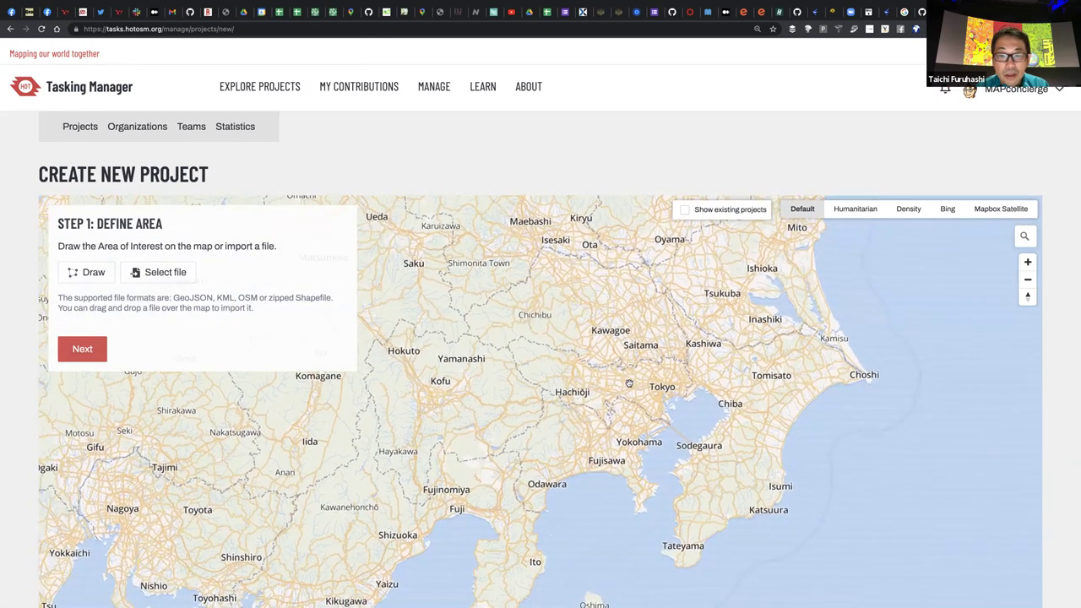
pyautogui.scroll(2, 626, 390)
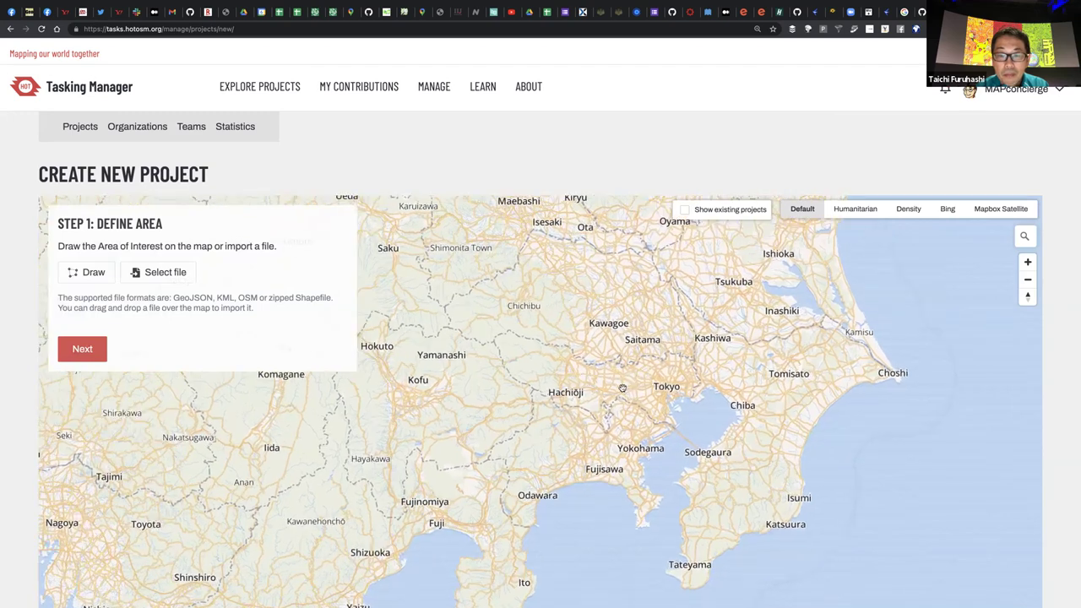
pyautogui.scroll(2, 619, 411)
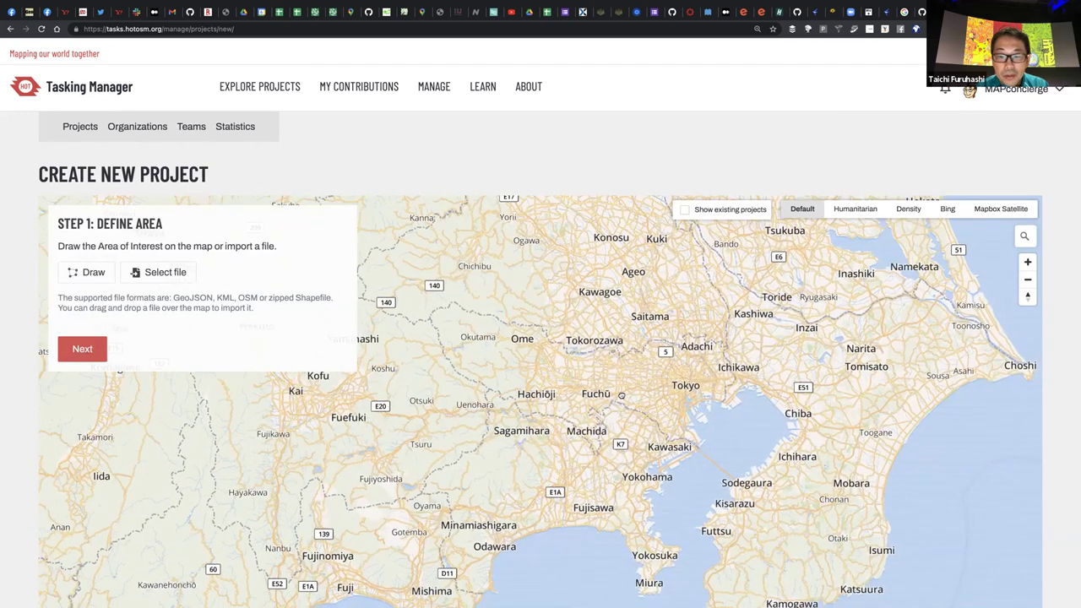
pyautogui.moveTo(626, 399); pyautogui.dragTo(629, 388)
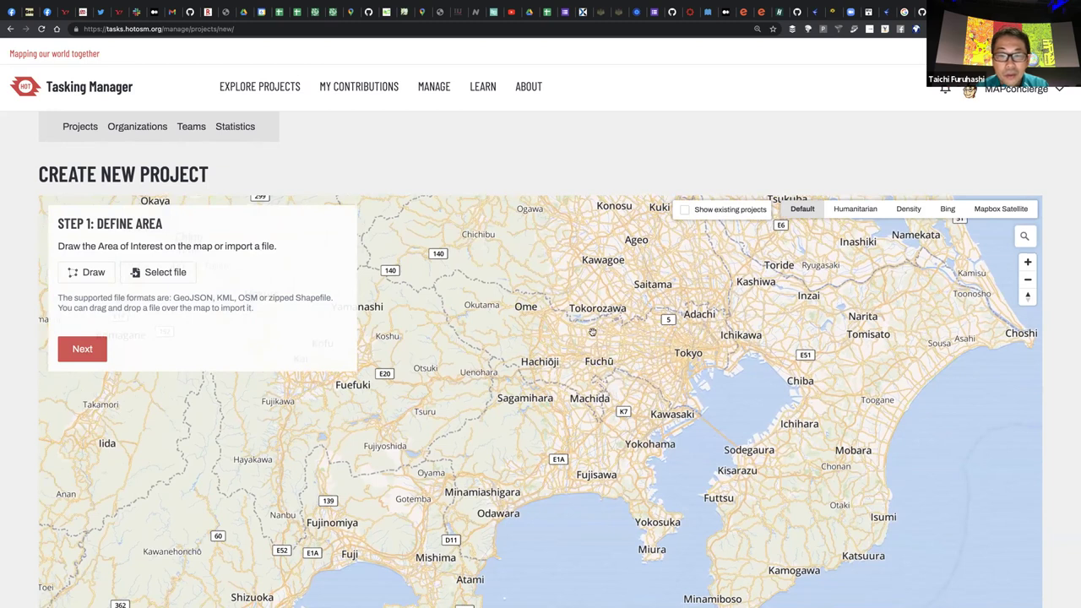
pyautogui.moveTo(643, 390); pyautogui.dragTo(646, 361)
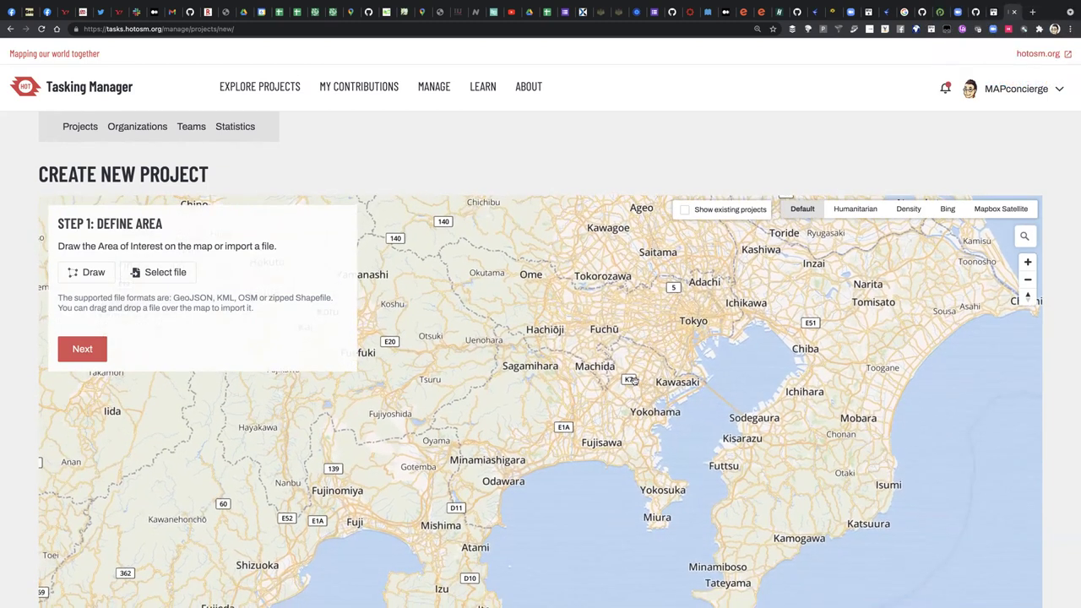
# Examine the Atsugi, Ebina and Yamato area on the map as a candidate area of interest
pyautogui.scroll(3, 632, 384)
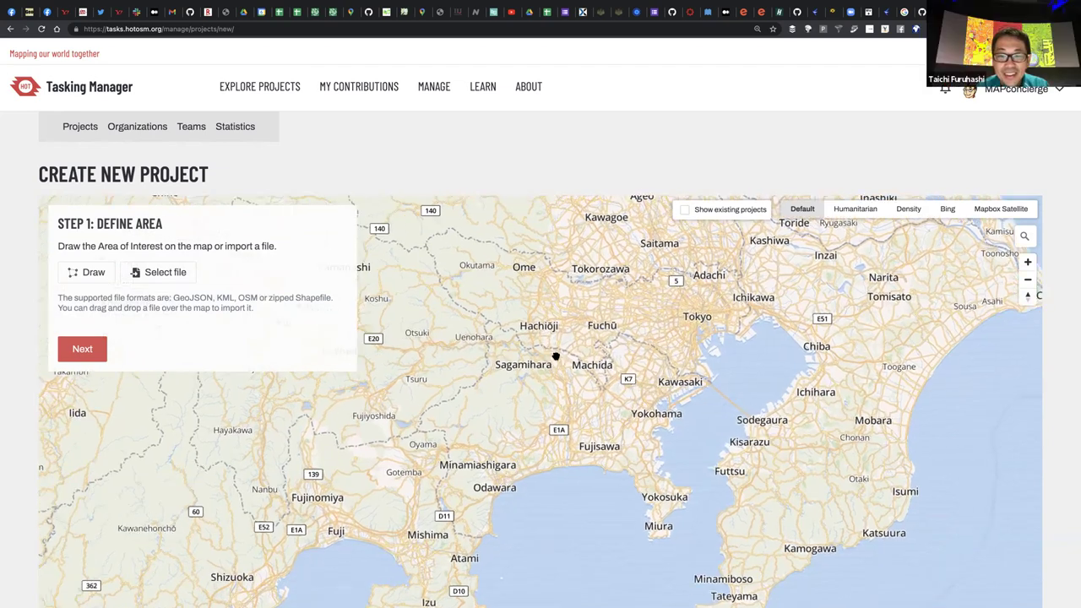
pyautogui.scroll(3, 542, 361)
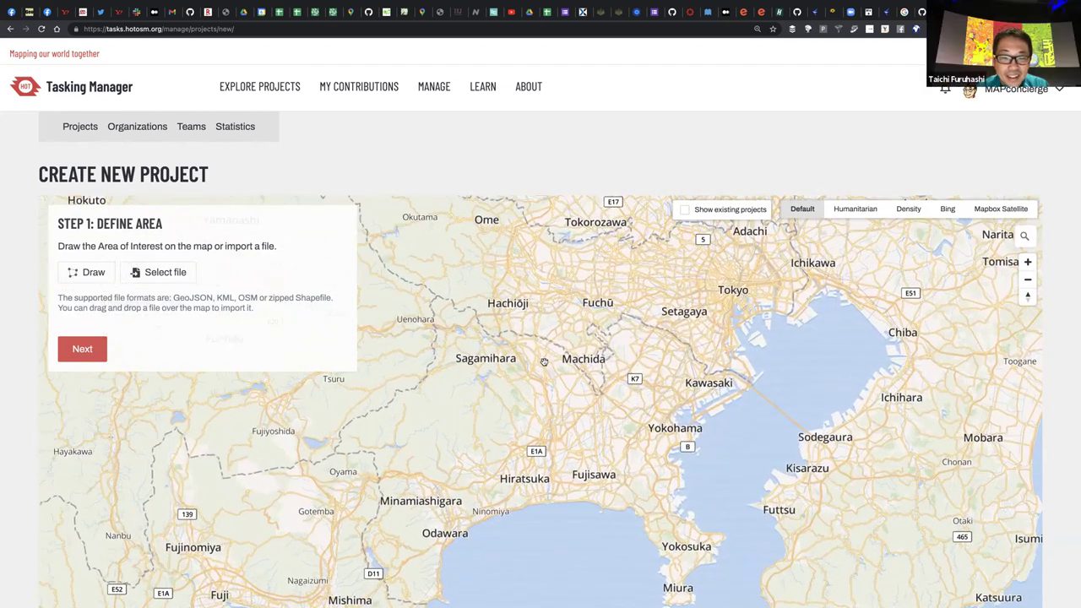
pyautogui.scroll(2, 580, 386)
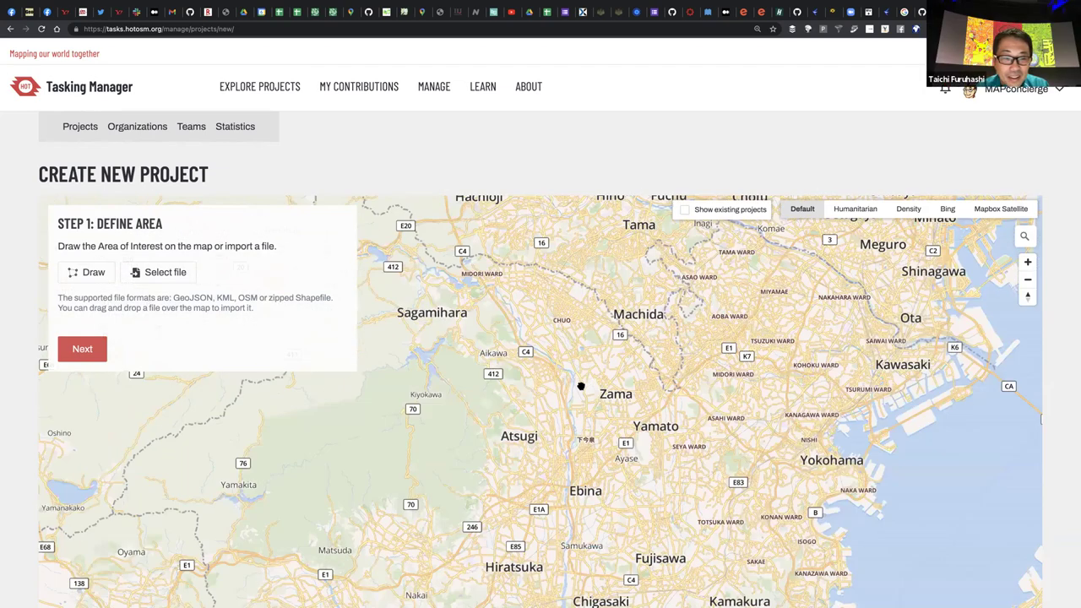
pyautogui.moveTo(581, 385); pyautogui.dragTo(626, 312)
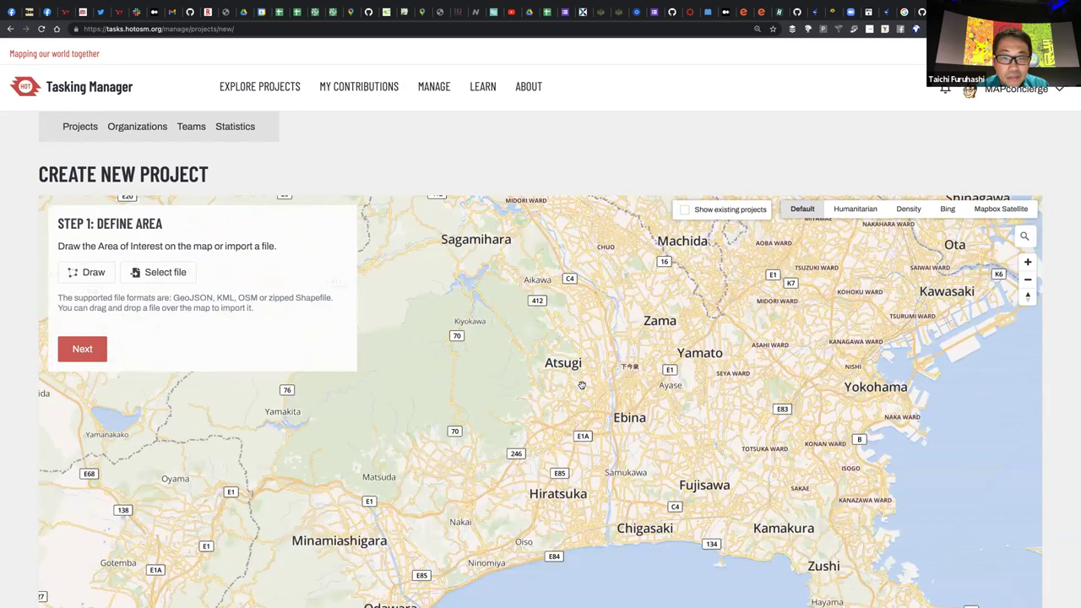
pyautogui.scroll(1, 582, 386)
pyautogui.scroll(-3, 582, 386)
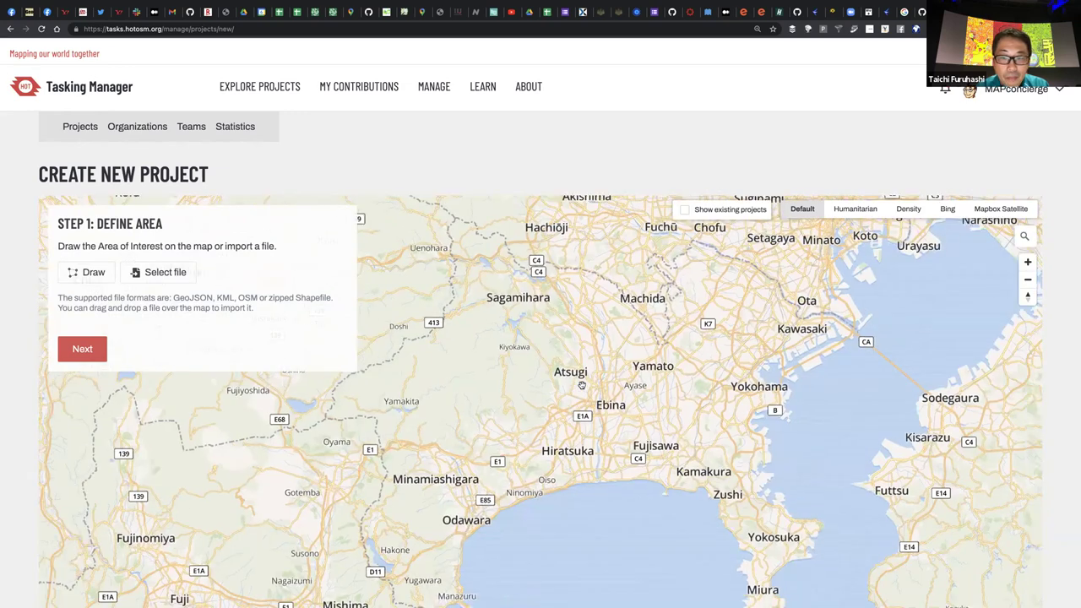
pyautogui.scroll(2, 582, 386)
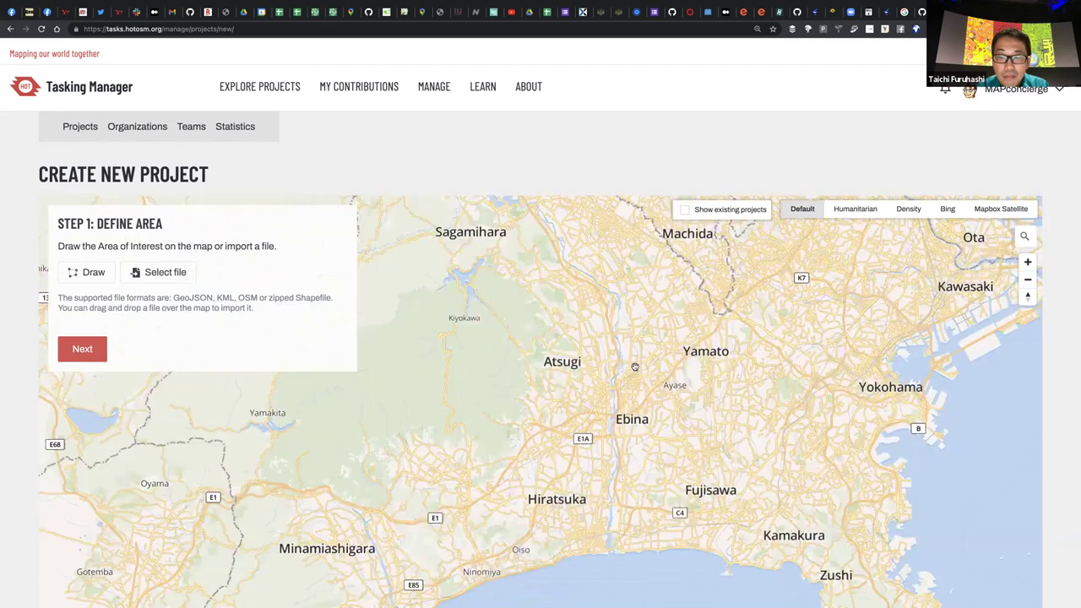
pyautogui.scroll(1, 550, 283)
pyautogui.moveTo(720, 315); pyautogui.dragTo(658, 312)
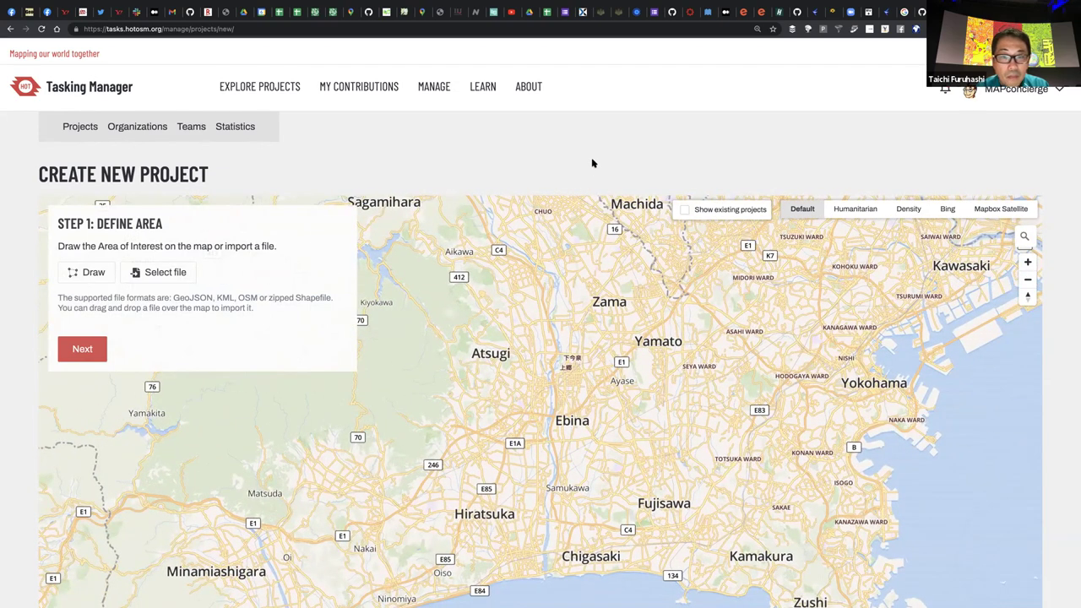
# Examine the wider region around Sagamihara, Machida and Yokohama on the new project's map
pyautogui.moveTo(736, 354); pyautogui.dragTo(742, 333)
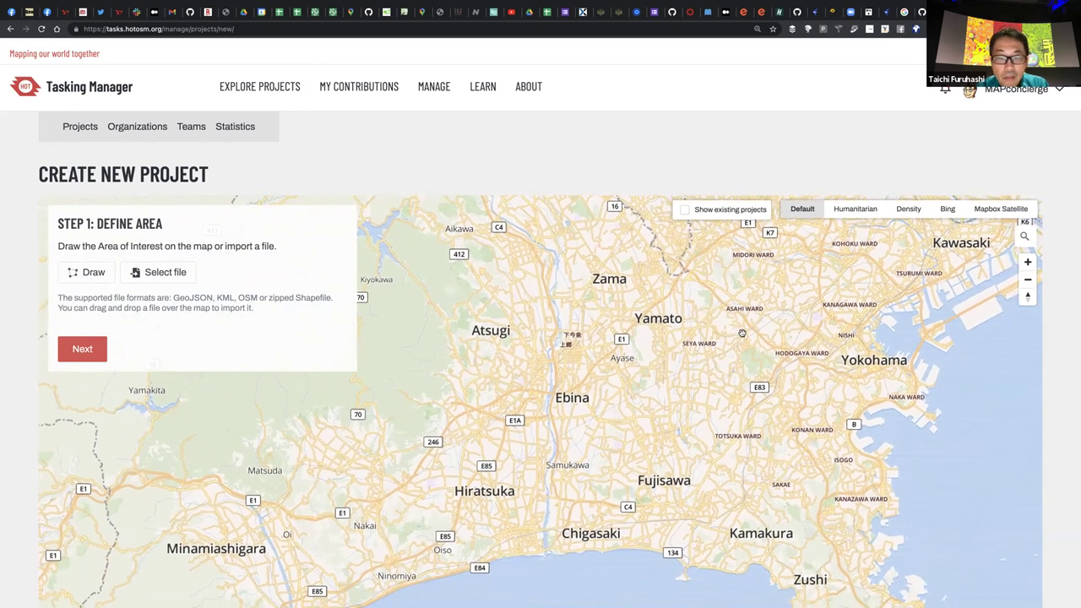
pyautogui.scroll(-2, 648, 307)
pyautogui.scroll(-3, 649, 306)
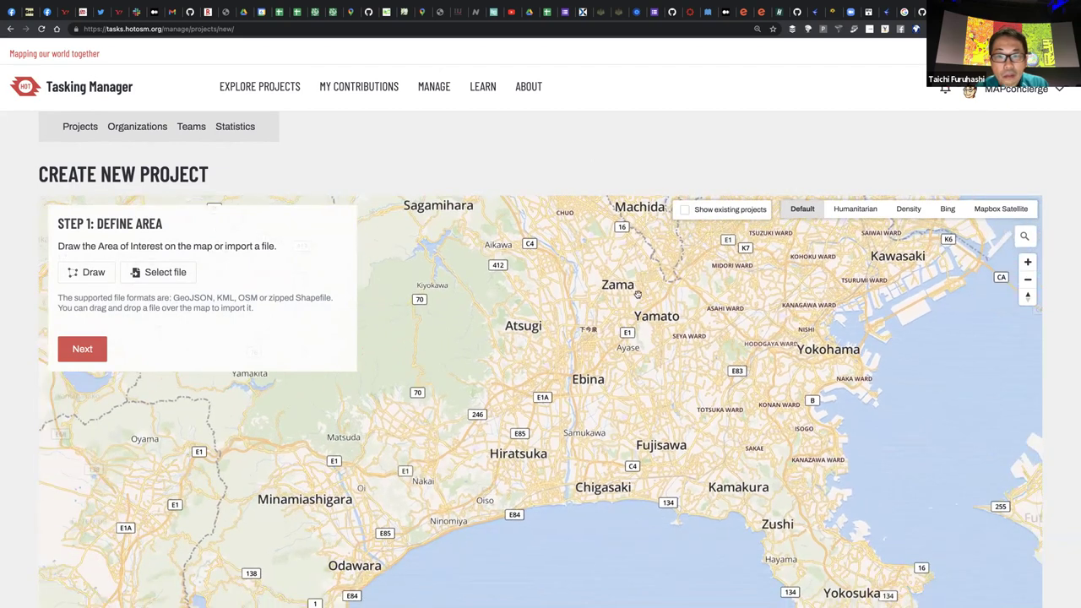
pyautogui.scroll(-2, 638, 295)
pyautogui.scroll(-1, 639, 295)
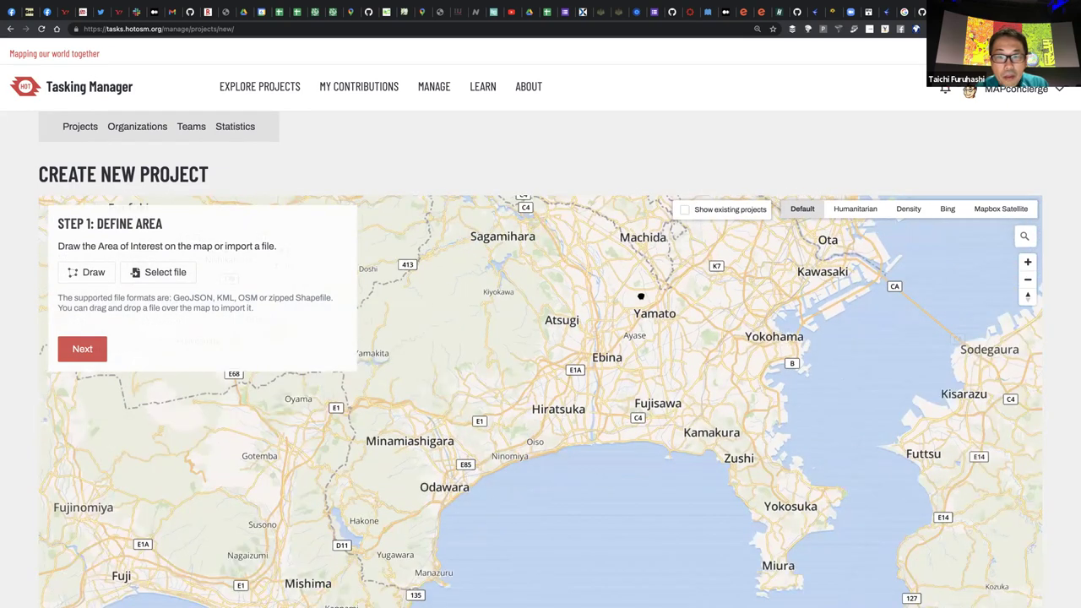
pyautogui.scroll(-1, 631, 297)
pyautogui.moveTo(584, 304)
pyautogui.mouseDown()
pyautogui.moveTo(577, 318)
pyautogui.moveTo(595, 305)
pyautogui.mouseUp()
pyautogui.moveTo(667, 331); pyautogui.dragTo(657, 345)
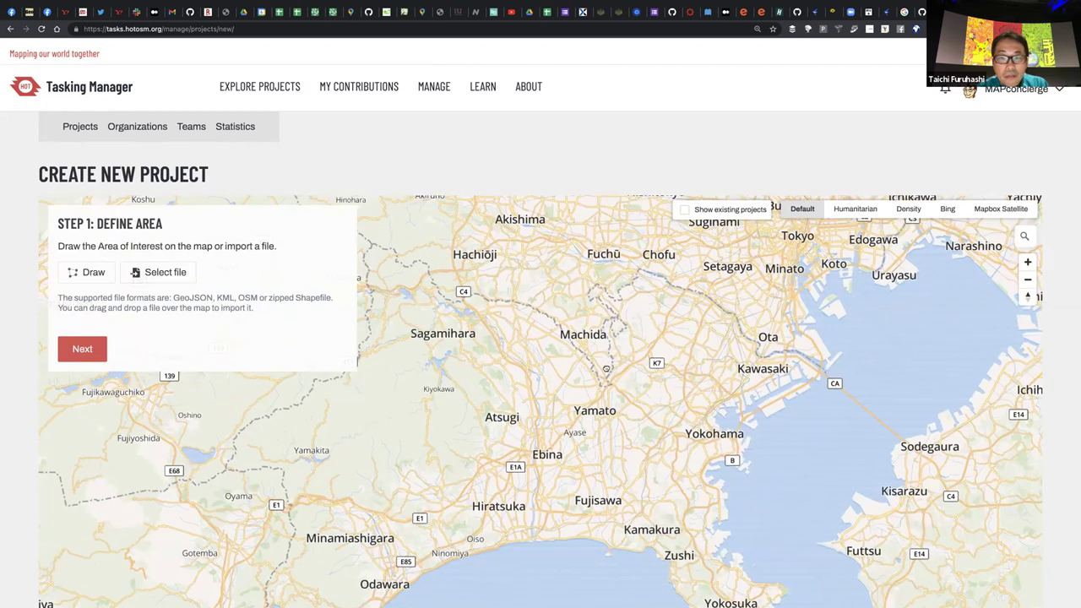
# Draw a trial polygon as the area of interest just west of Tama-plaza and Azamino
pyautogui.moveTo(605, 369); pyautogui.dragTo(575, 400)
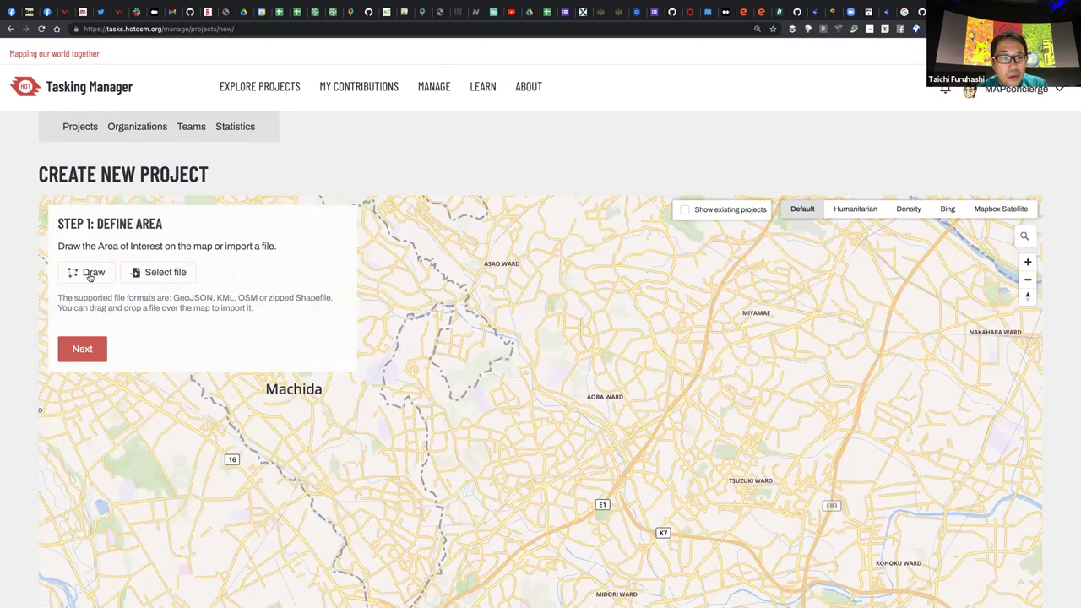
pyautogui.click(90, 275)
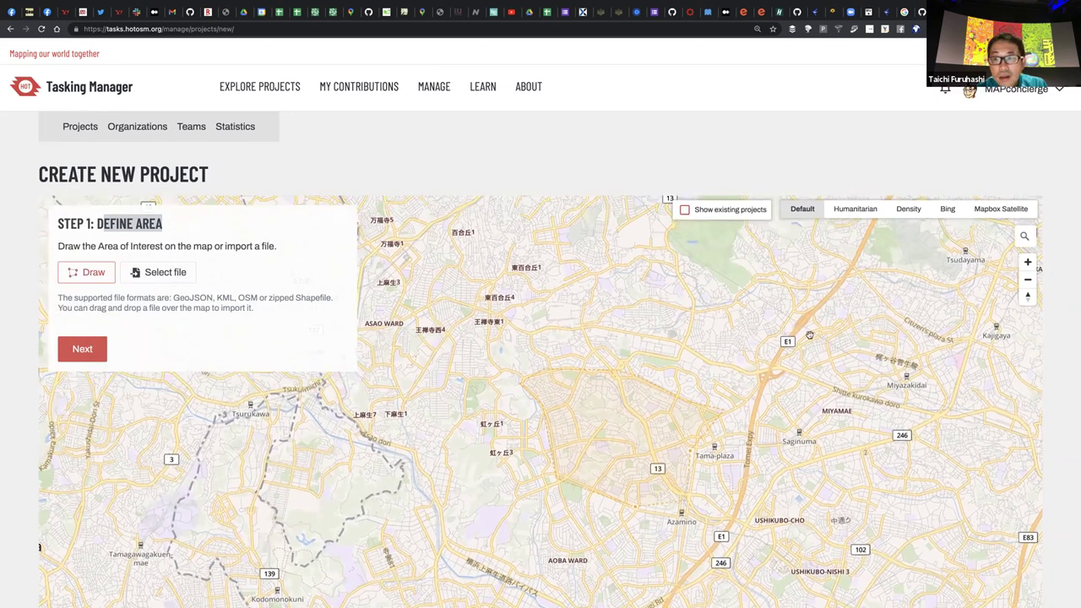
pyautogui.moveTo(741, 395); pyautogui.dragTo(723, 335)
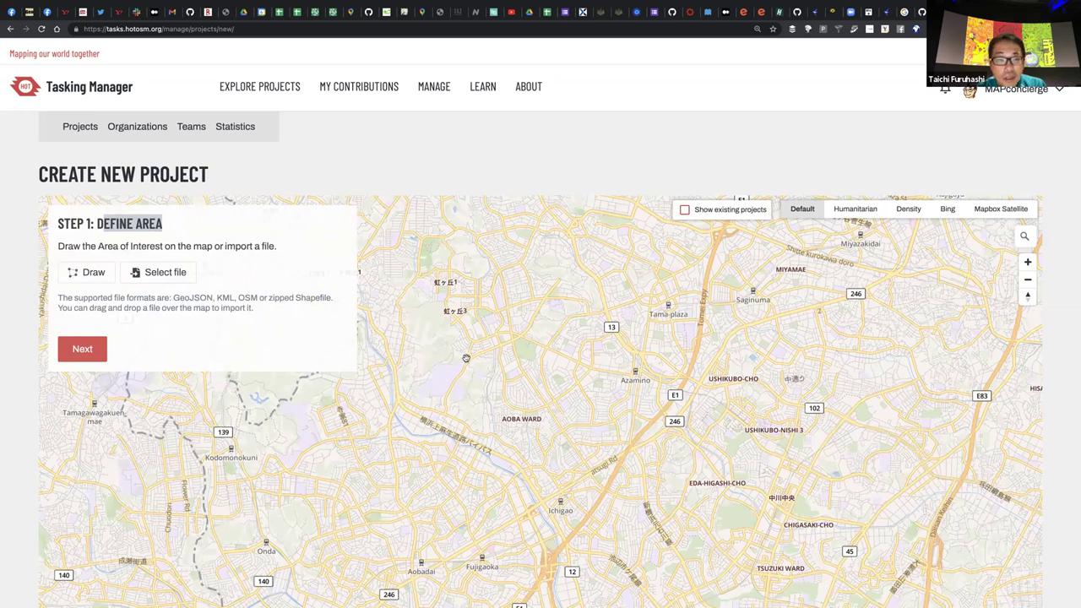
# Read the supported file formats and the import notes for the project's area of interest
pyautogui.moveTo(175, 297)
pyautogui.mouseDown()
pyautogui.moveTo(214, 297)
pyautogui.moveTo(172, 297)
pyautogui.mouseUp()
pyautogui.click(216, 299)
pyautogui.click(243, 317)
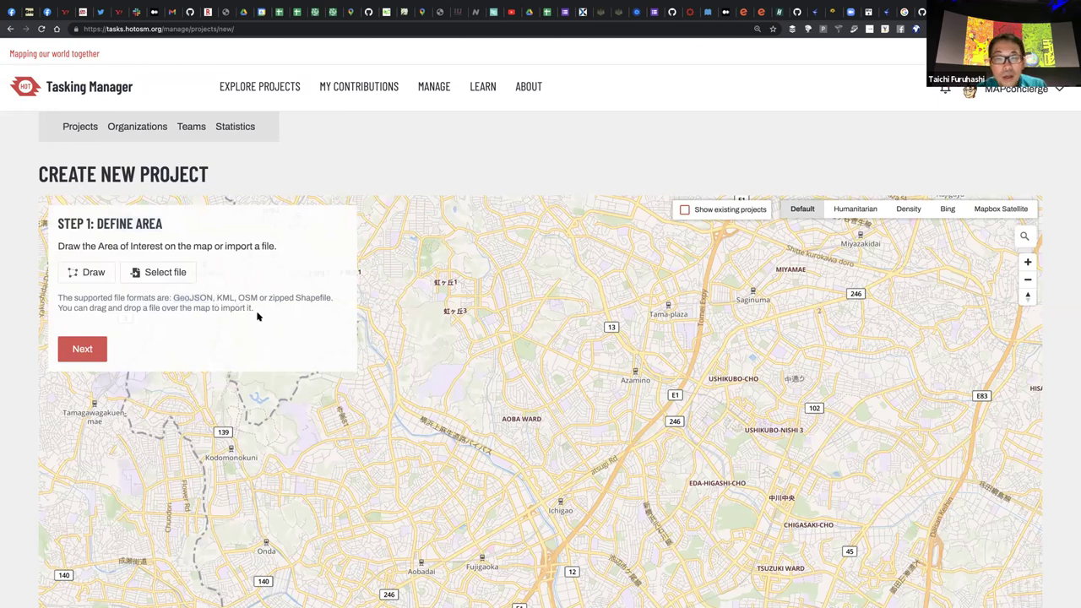
# Compare the Humanitarian, Density and Bing base maps over the Tokyo region, and return to the Default base map
pyautogui.moveTo(513, 377); pyautogui.dragTo(510, 376)
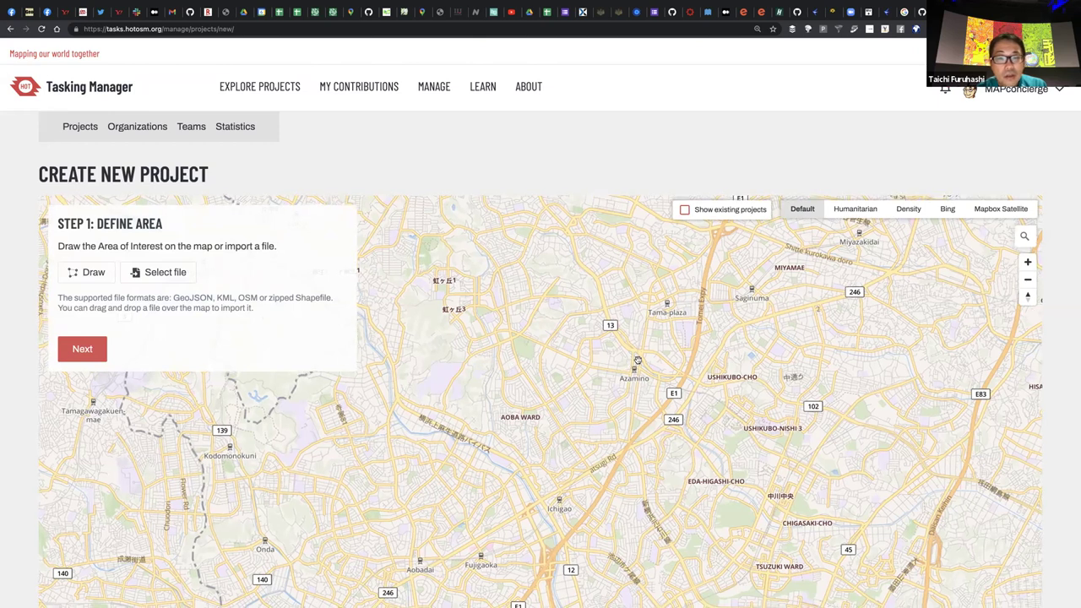
pyautogui.moveTo(619, 401); pyautogui.dragTo(623, 399)
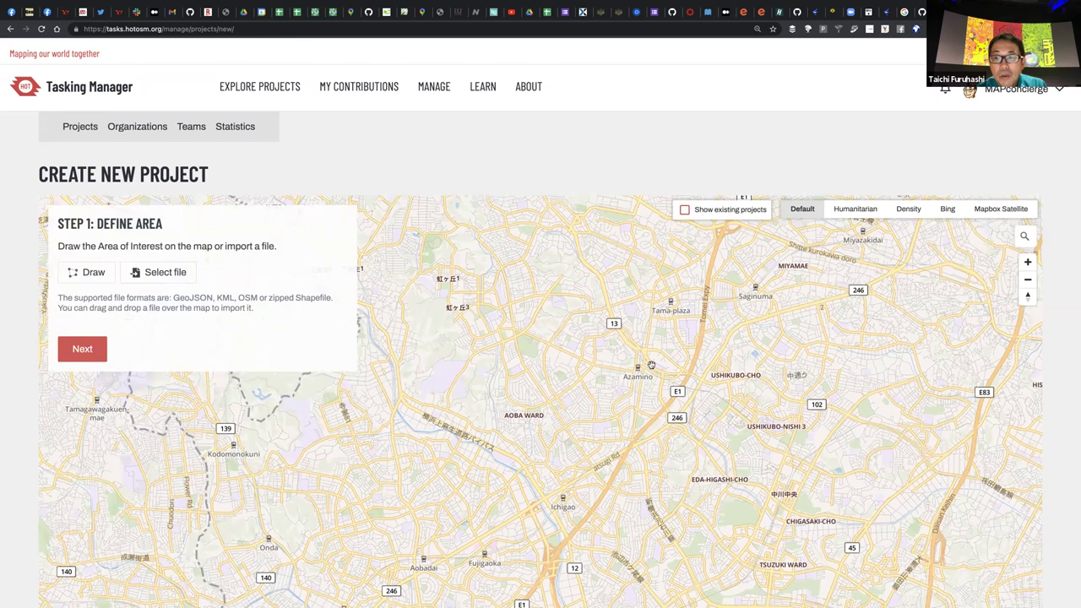
pyautogui.moveTo(623, 339); pyautogui.dragTo(627, 378)
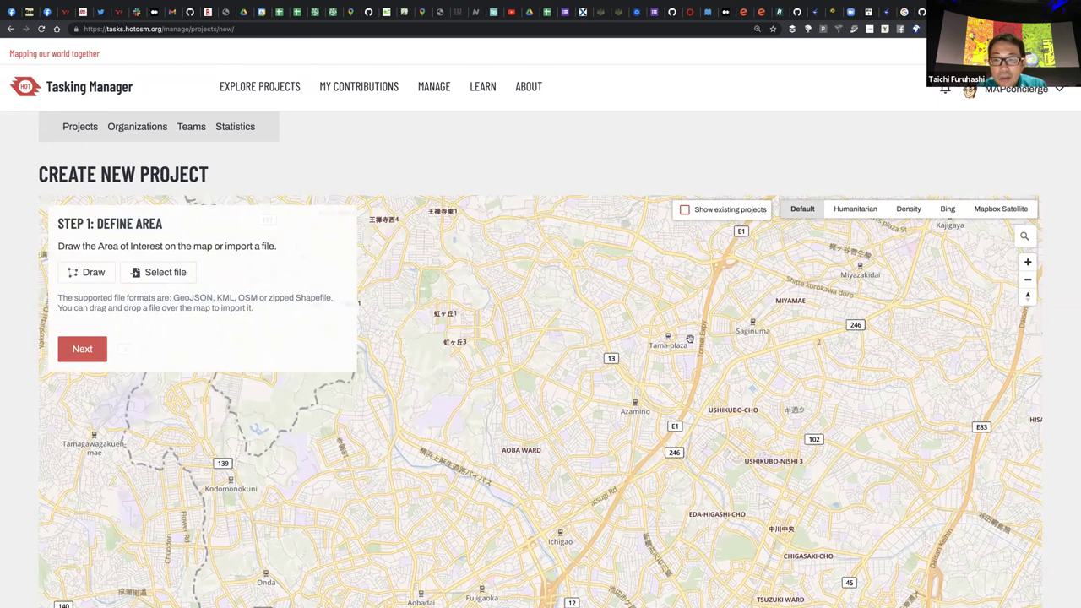
pyautogui.scroll(-8, 821, 245)
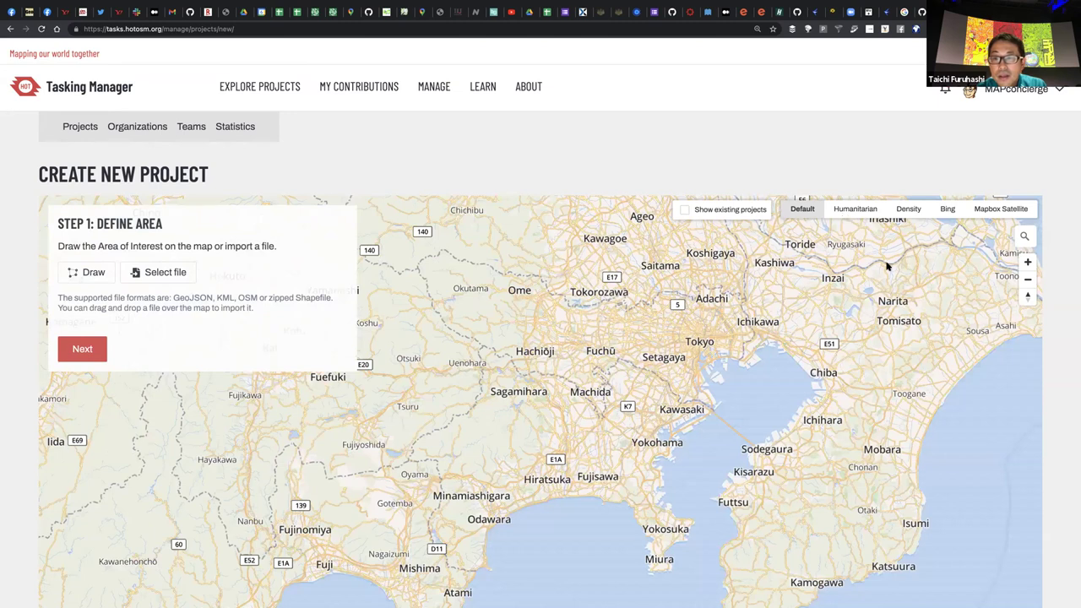
pyautogui.click(855, 208)
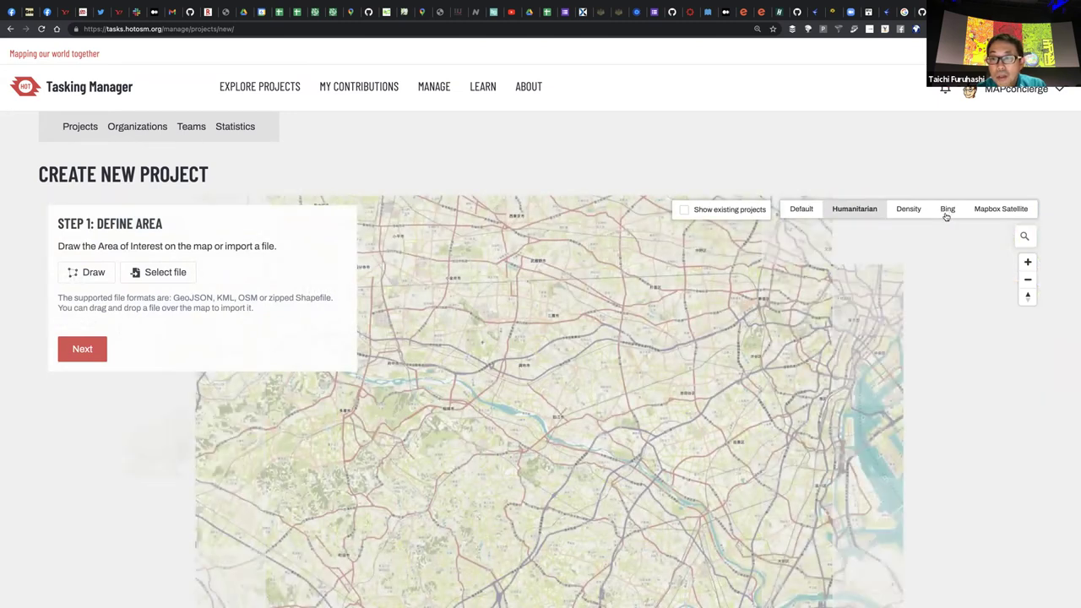
pyautogui.click(908, 208)
pyautogui.click(948, 210)
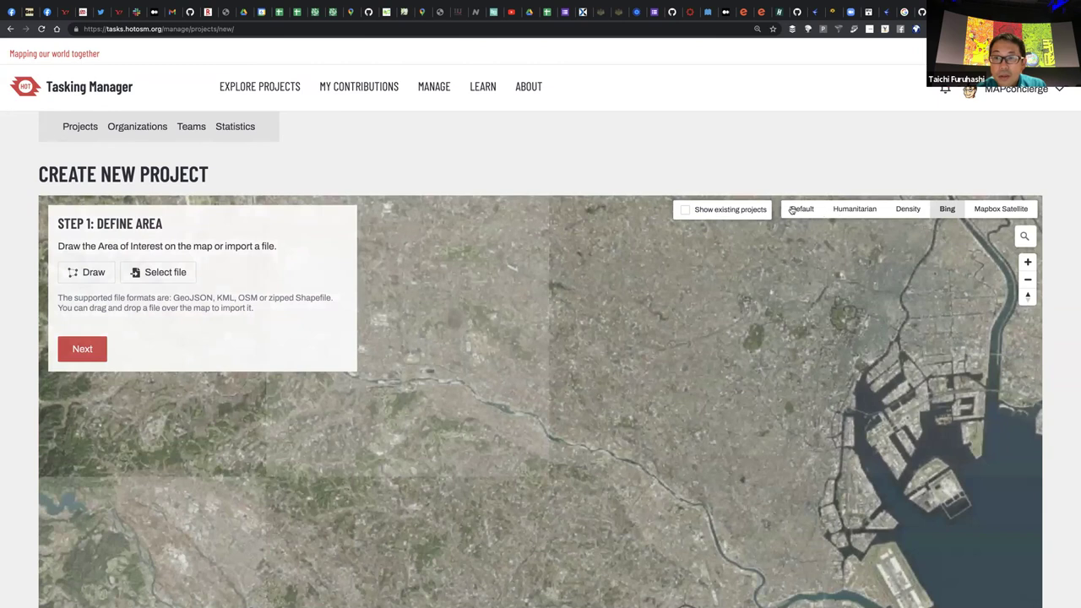
pyautogui.click(793, 209)
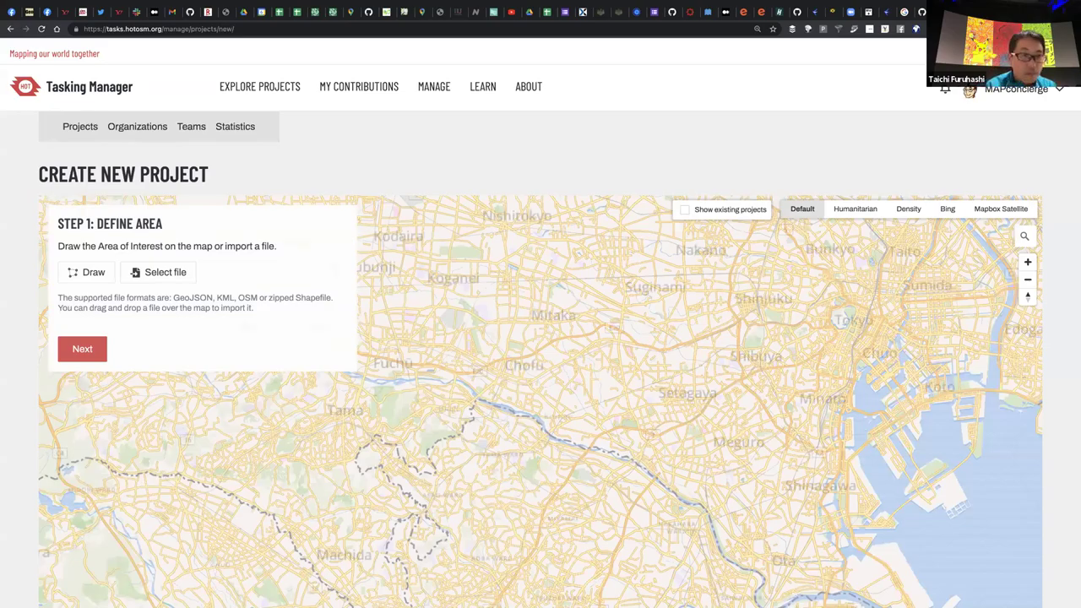
# Open geojson.io in a new browser tab and recover the map from the last editing session
pyautogui.hotkey('ctrl', 't')
pyautogui.write('geojson.io')
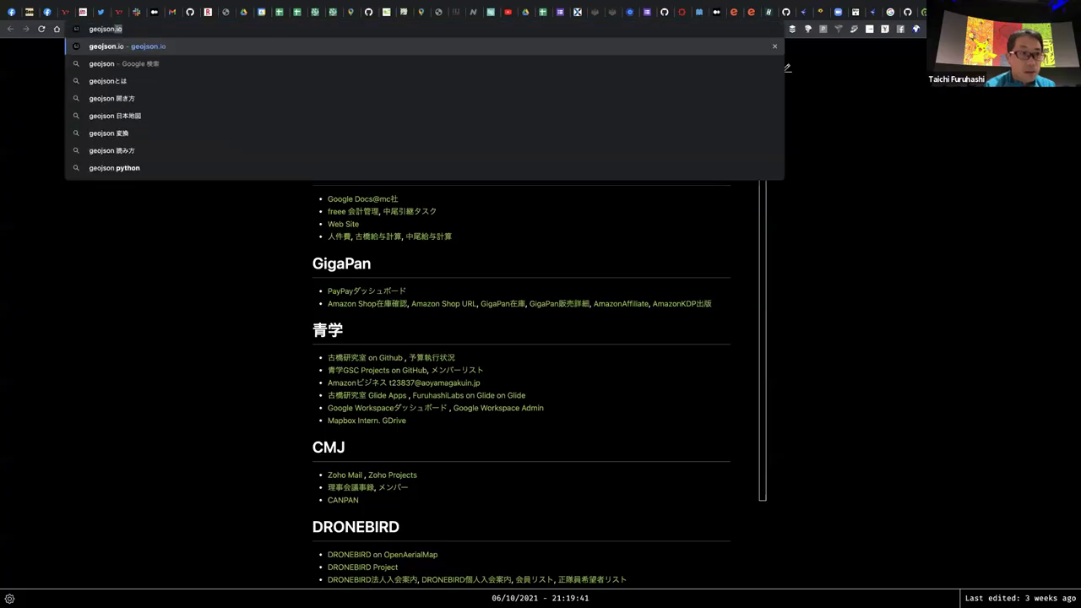
pyautogui.press('Return')
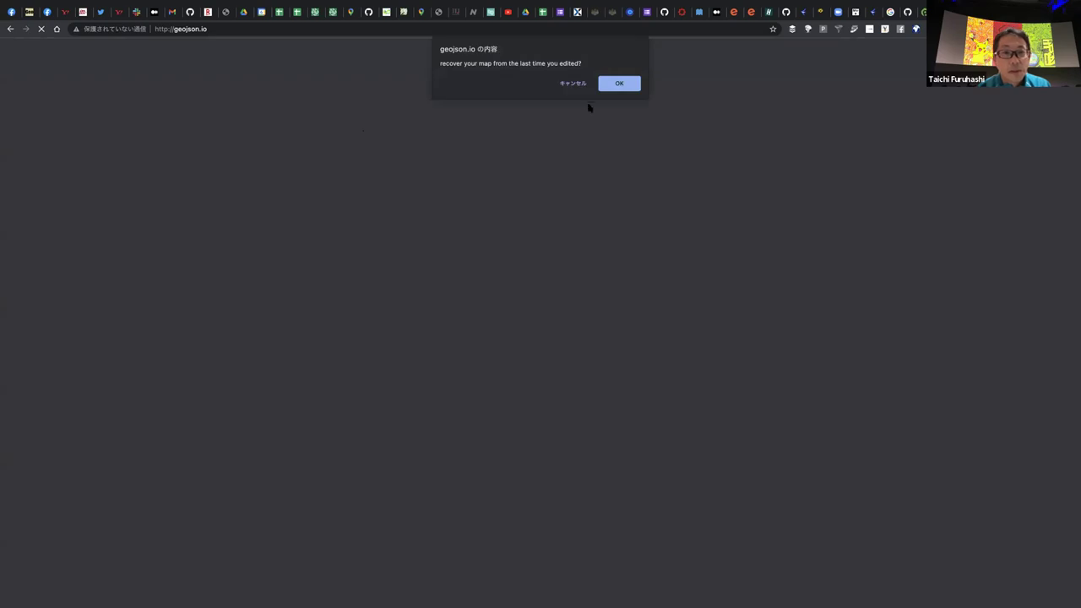
pyautogui.click(619, 83)
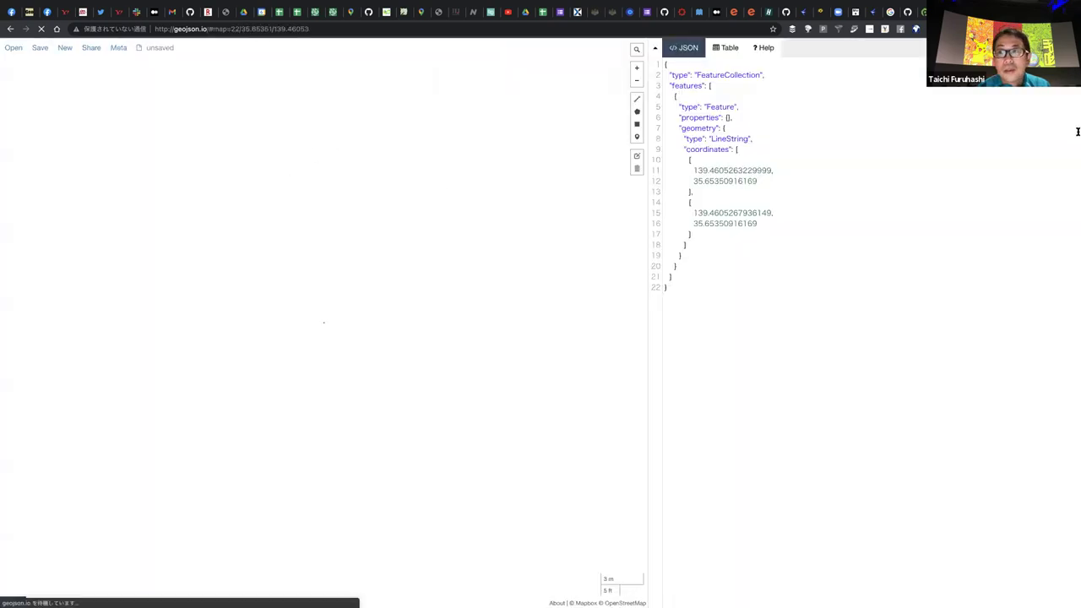
# Examine the wider Tokyo and Yokohama region on the geojson.io map
pyautogui.scroll(-5, 253, 271)
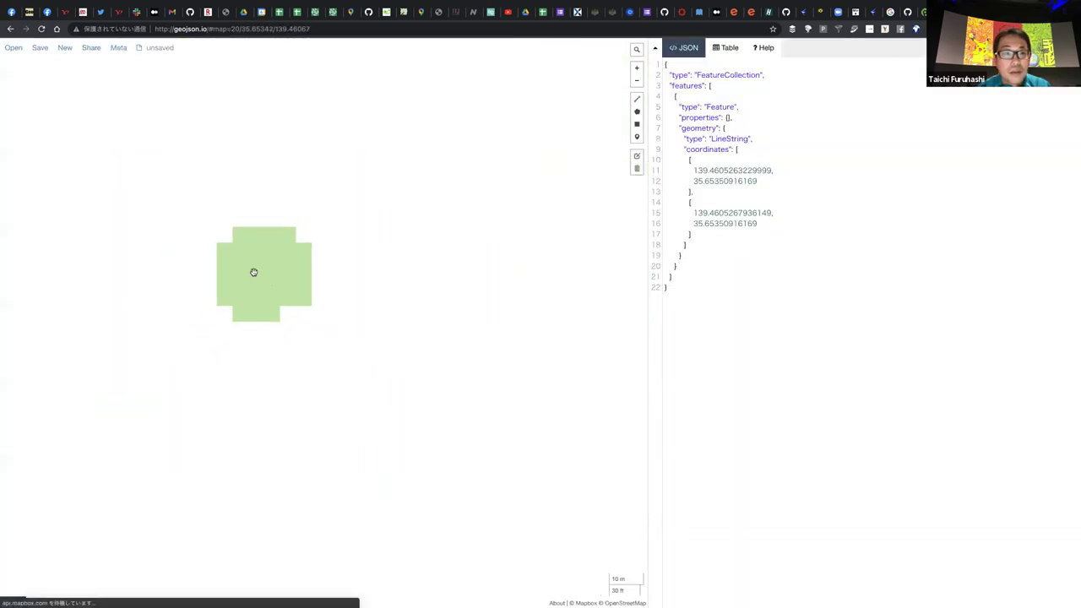
pyautogui.scroll(-10, 253, 271)
pyautogui.scroll(-4, 379, 373)
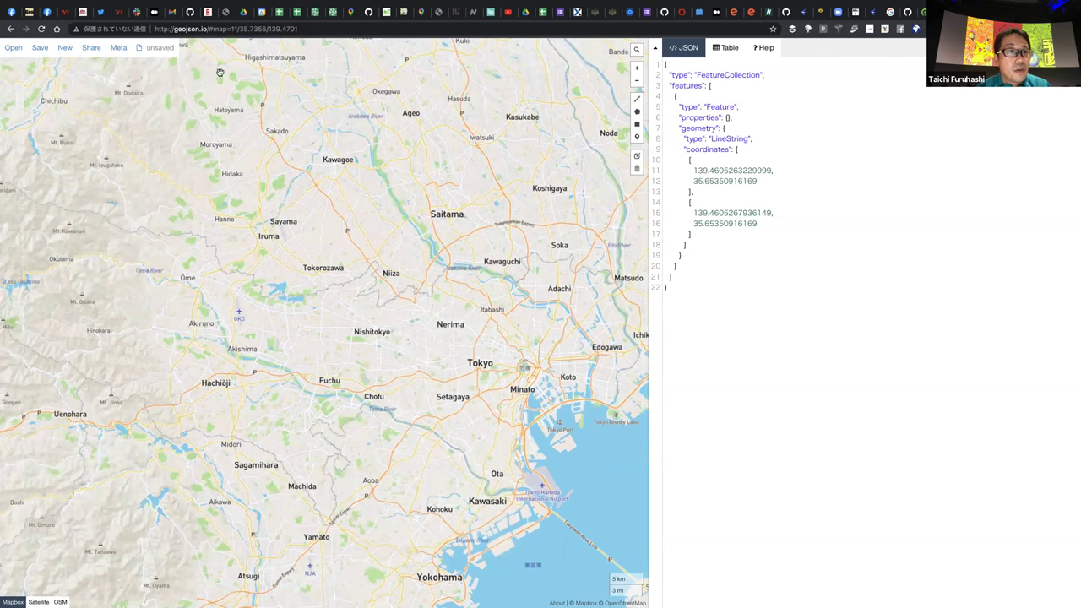
pyautogui.moveTo(430, 283); pyautogui.dragTo(430, 309)
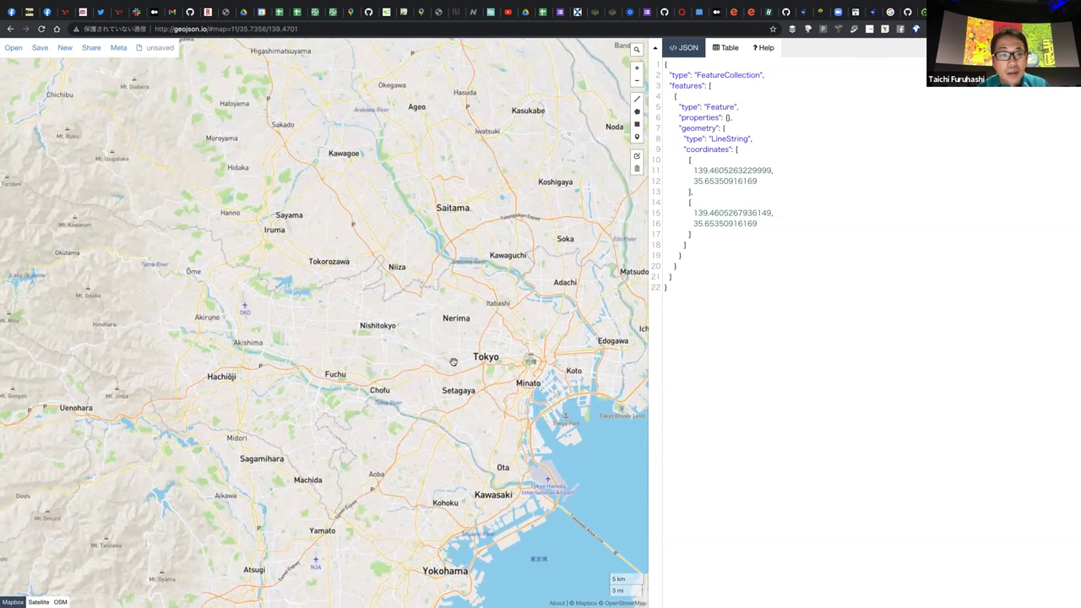
pyautogui.scroll(-2, 454, 361)
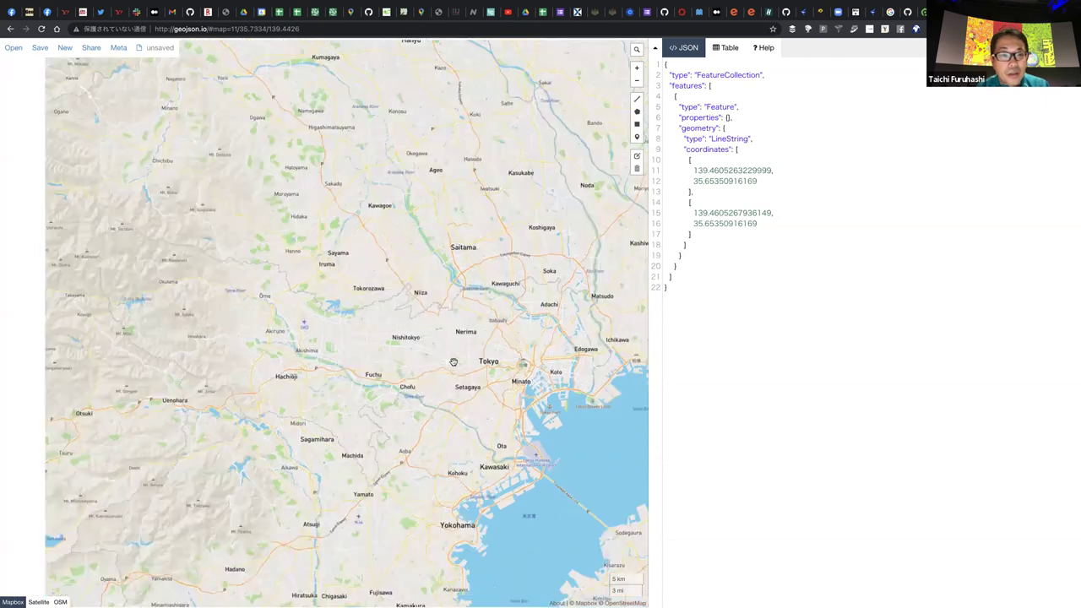
pyautogui.scroll(-2, 453, 361)
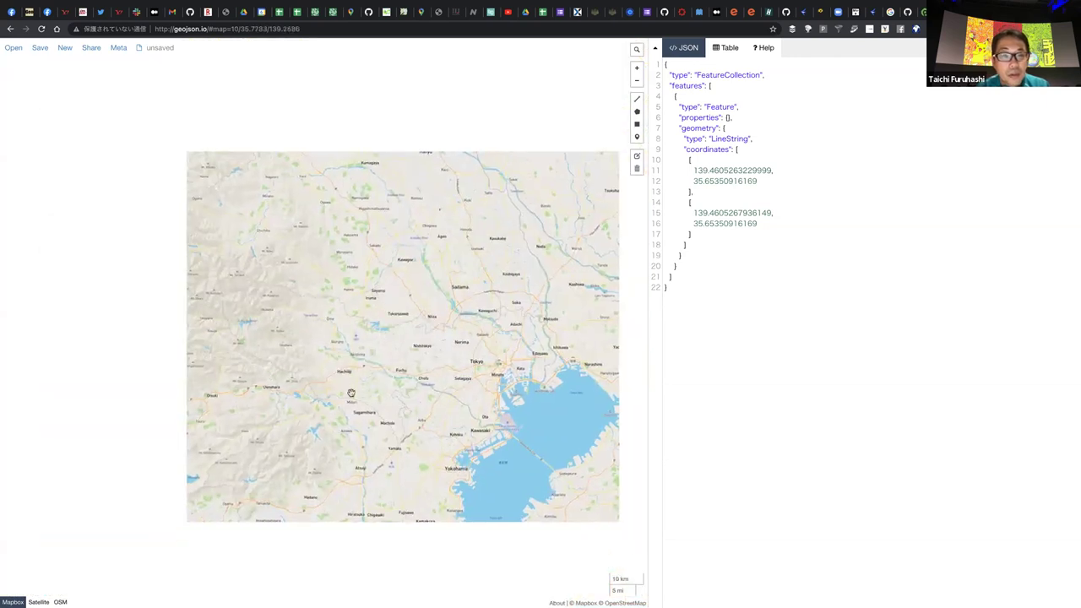
pyautogui.scroll(2, 422, 354)
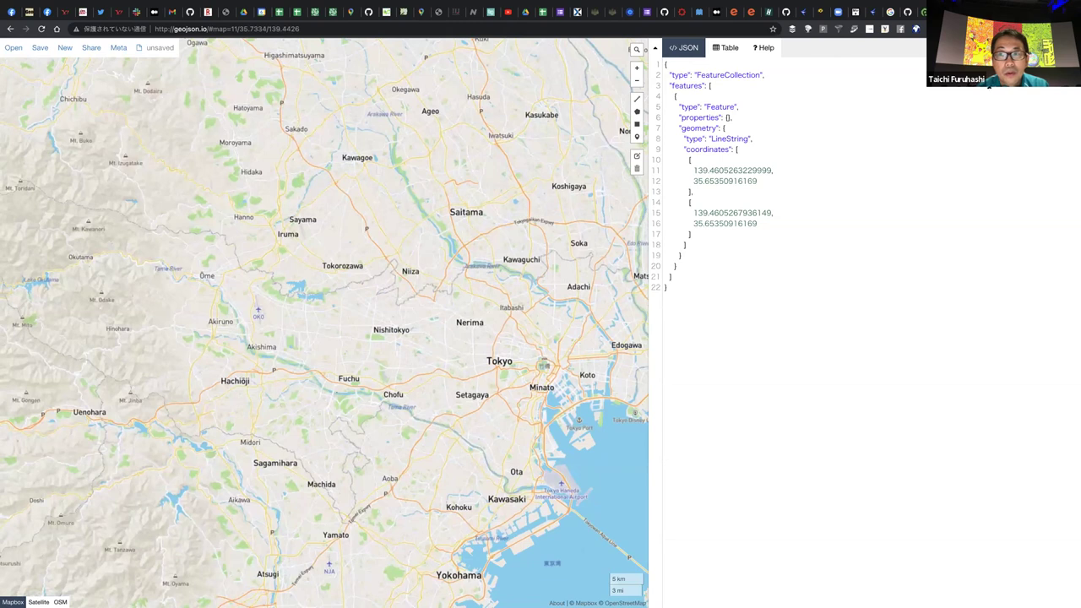
pyautogui.scroll(-1, 456, 358)
# Search the web for 地理院タイル in a new browser tab and open the 地理院タイル一覧 page
pyautogui.hotkey('ctrl', 't')
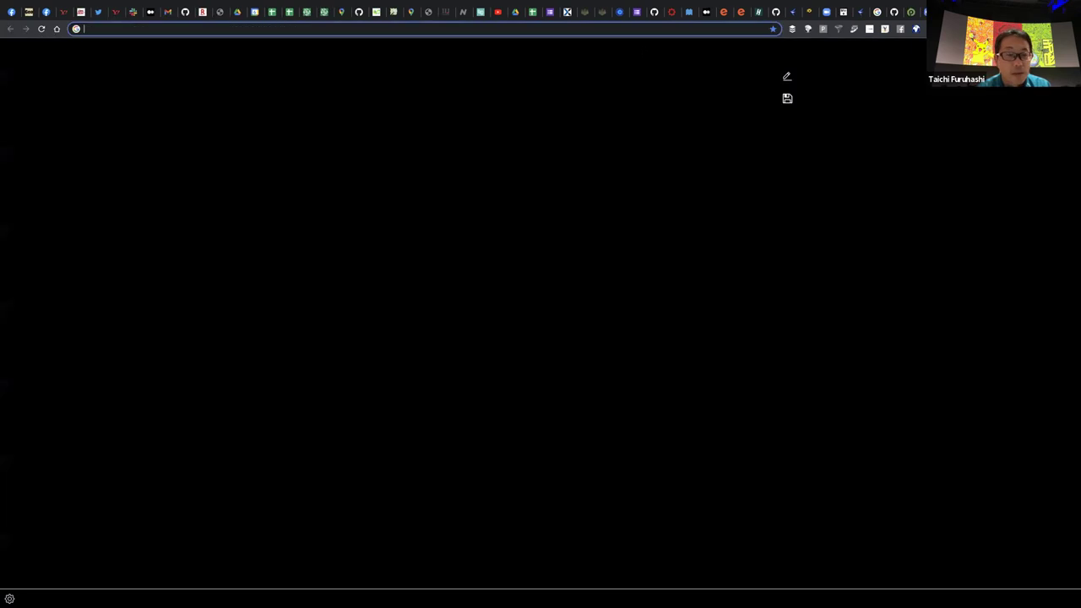
pyautogui.write('ちりいんちず')
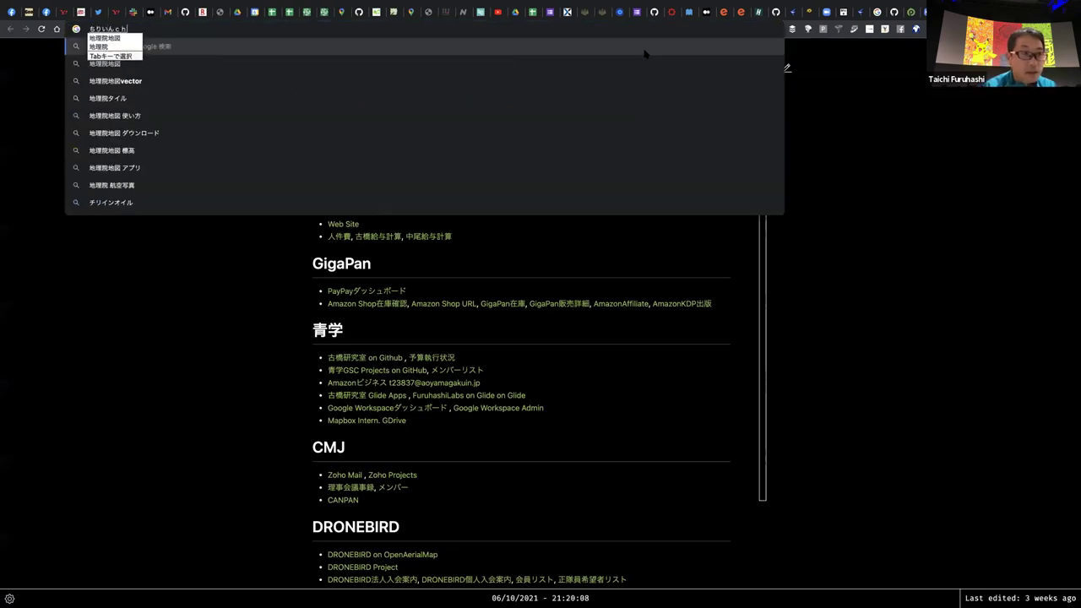
pyautogui.press('Return')
pyautogui.press('BackSpace')
pyautogui.press('BackSpace')
pyautogui.write('たいる')
pyautogui.press('Return')
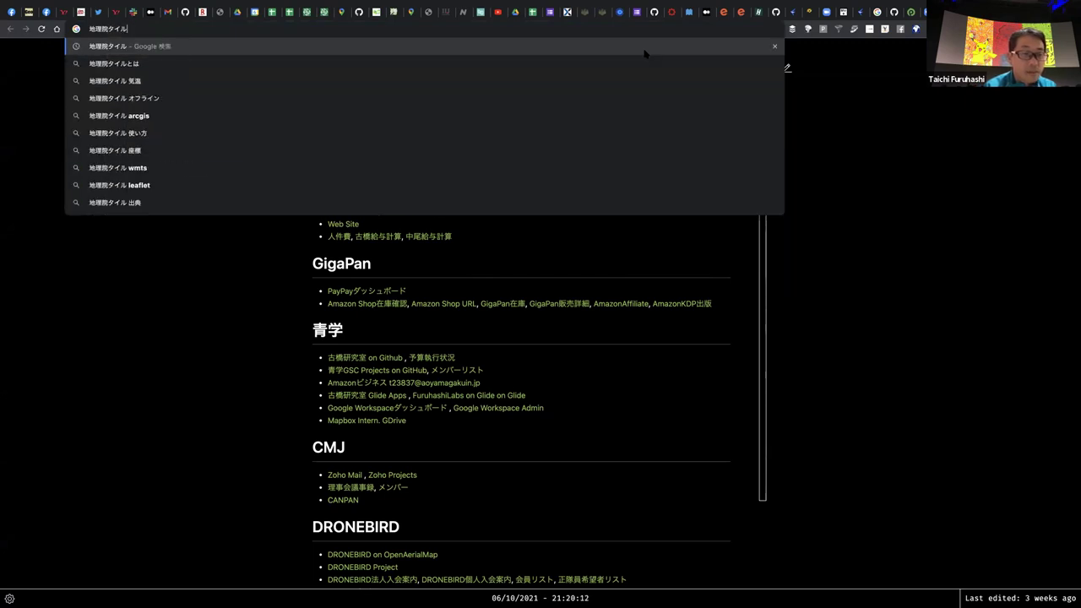
pyautogui.press('Return')
pyautogui.click(124, 145)
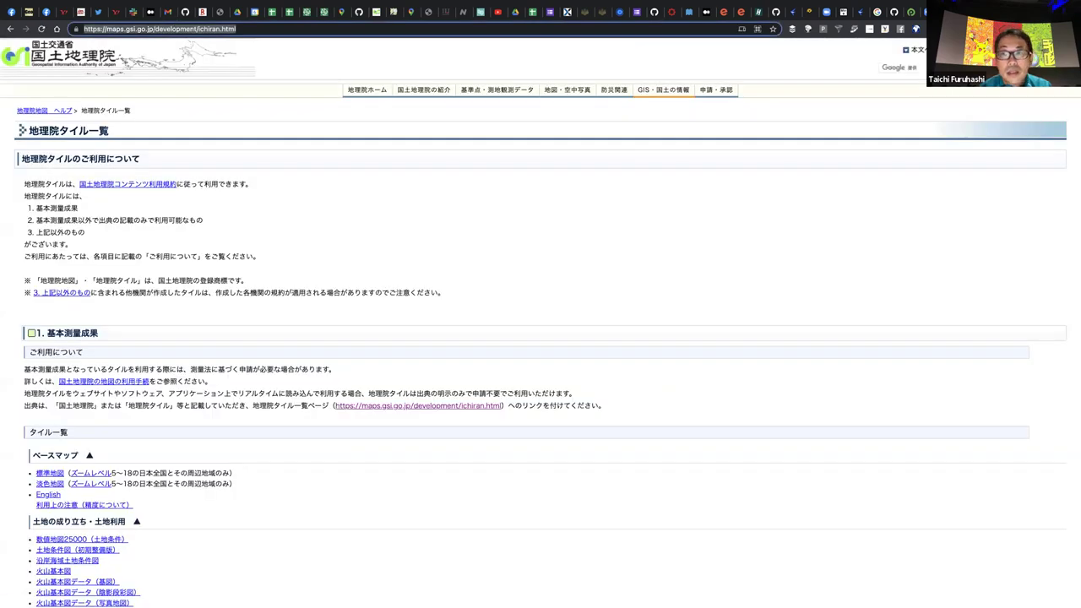
# Switch to GitHub issue #55, open its description for editing and insert blank lines below the Tasking Manager heading
pyautogui.click(936, 12)
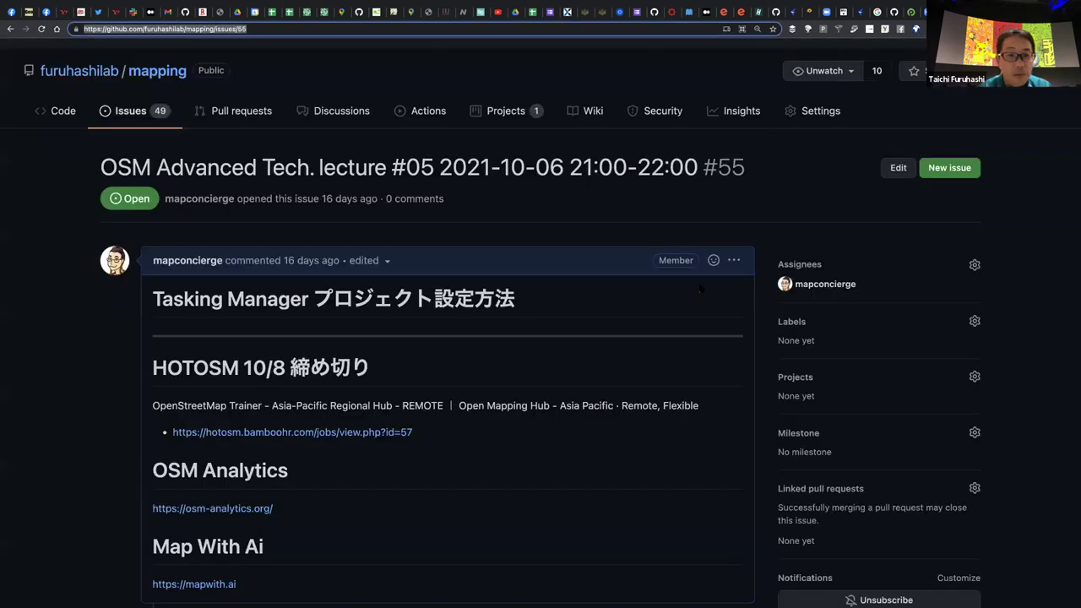
pyautogui.click(733, 262)
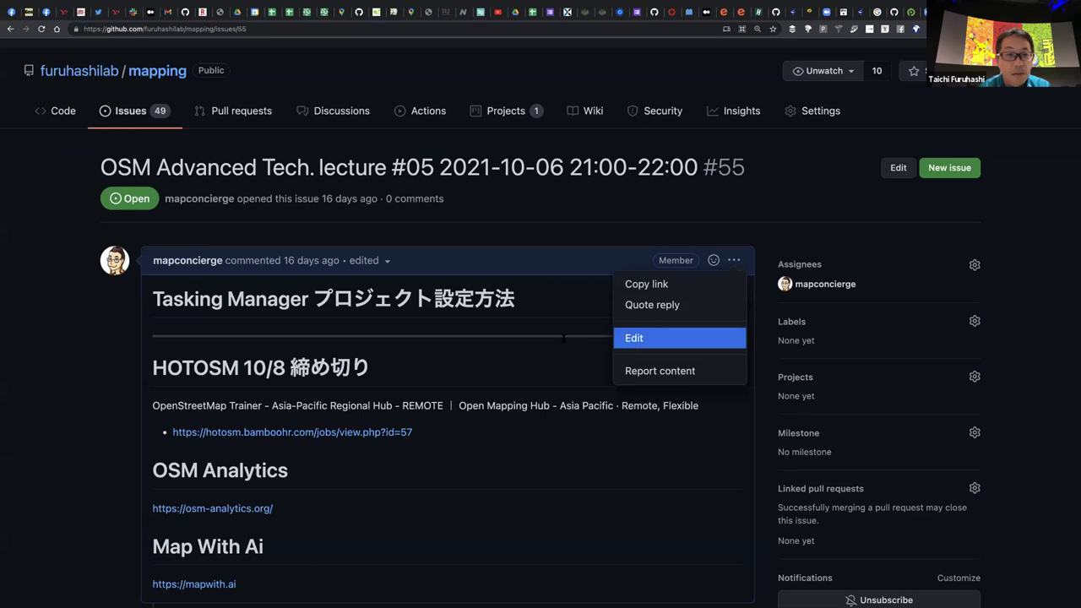
pyautogui.click(634, 338)
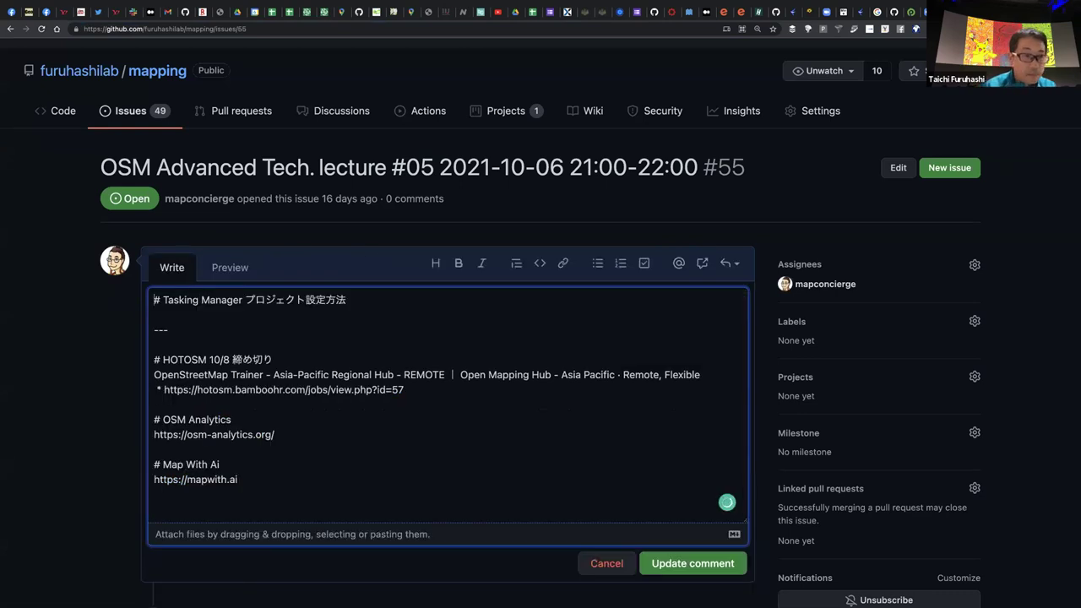
pyautogui.press('Return')
pyautogui.press('Return')
pyautogui.press('Return')
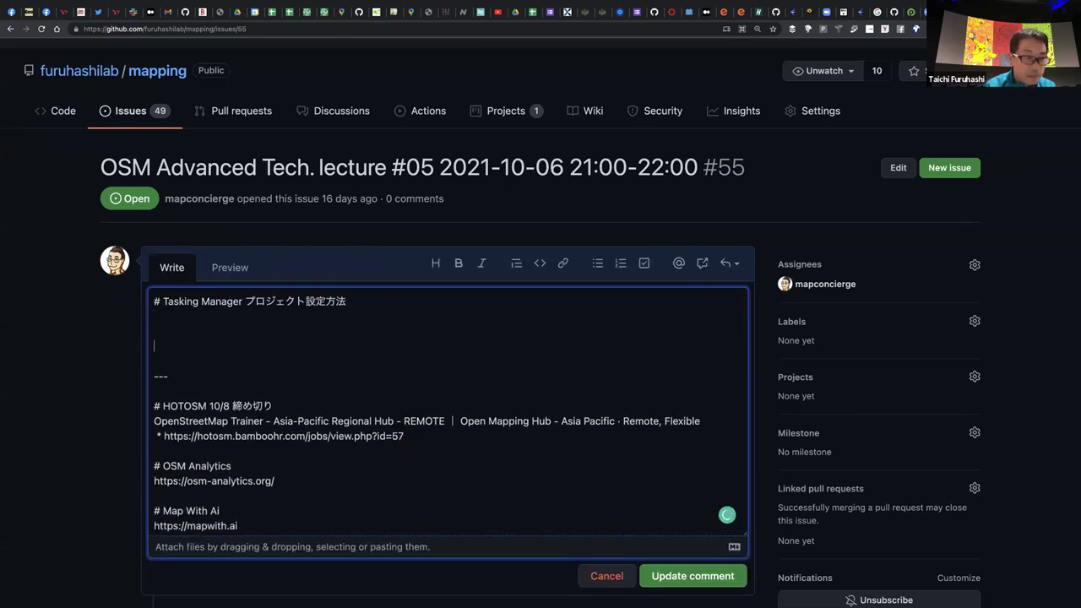
# Add the second-level Markdown heading "## 行政界のポリゴン作成するときのツール" below the Tasking Manager heading
pyautogui.write('## ')
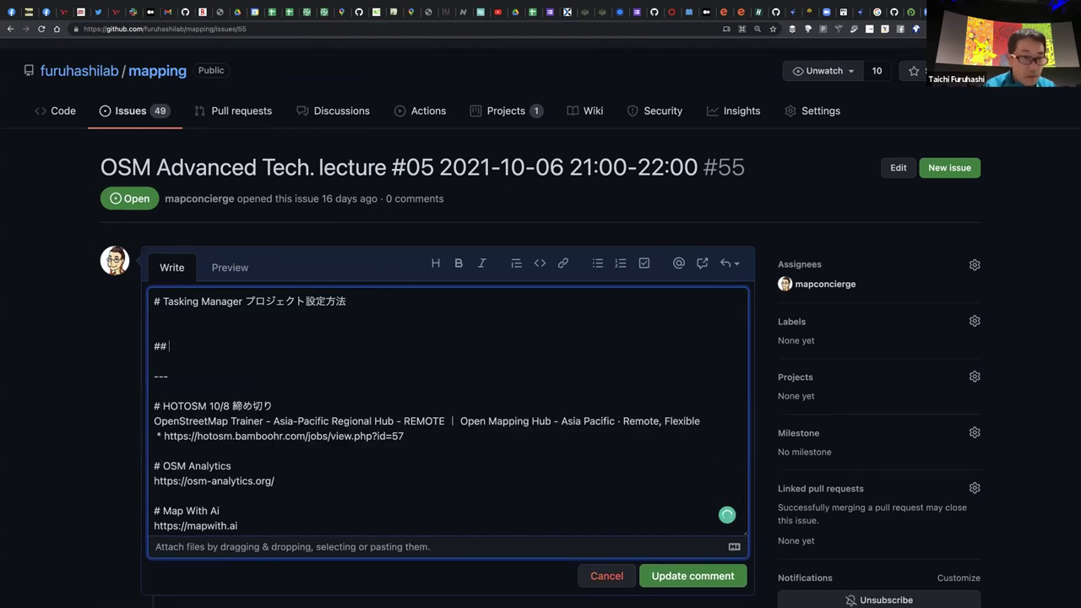
pyautogui.write('行政会の')
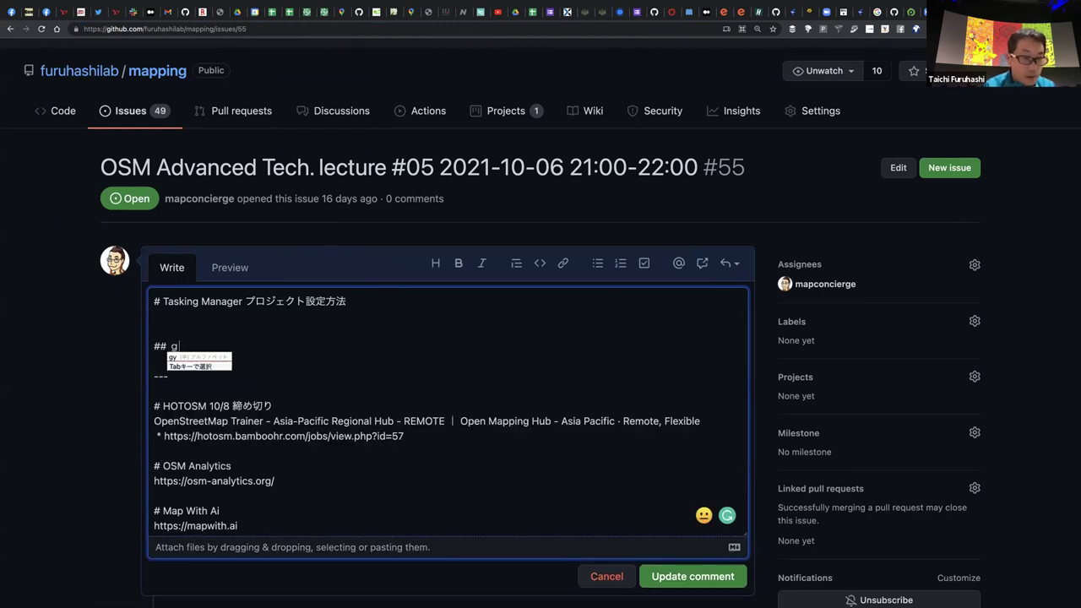
pyautogui.press('BackSpace')
pyautogui.press('BackSpace')
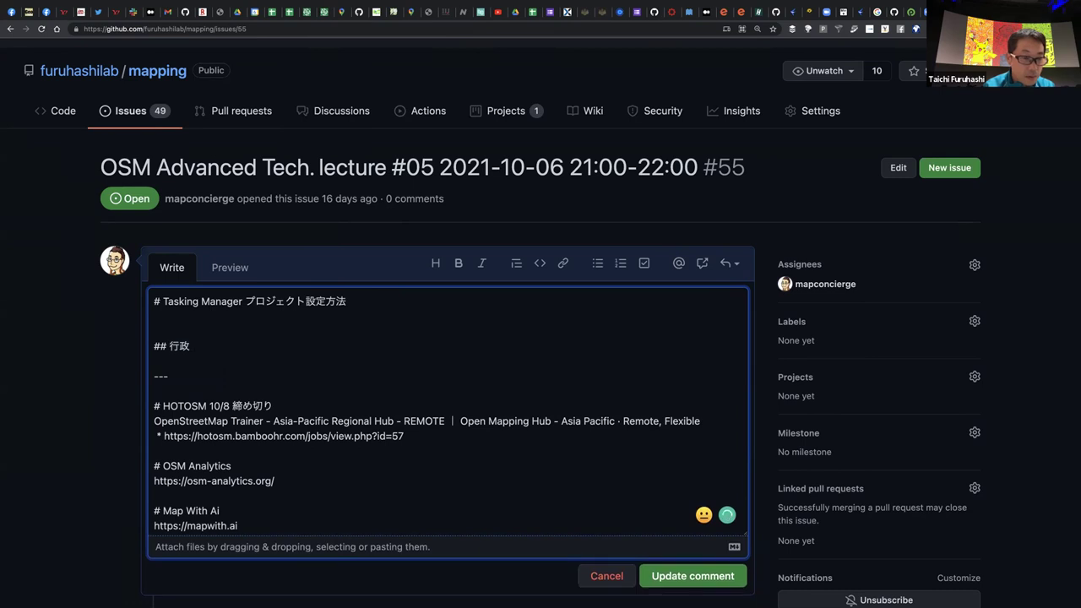
pyautogui.write('kai')
pyautogui.press('space')
pyautogui.press('space')
pyautogui.press('space')
pyautogui.press('Return')
pyautogui.write('no')
pyautogui.press('Return')
pyautogui.write('porigon')
pyautogui.press('space')
pyautogui.press('Return')
pyautogui.write('sakusei')
pyautogui.press('space')
pyautogui.press('Return')
pyautogui.write('surutokinot')
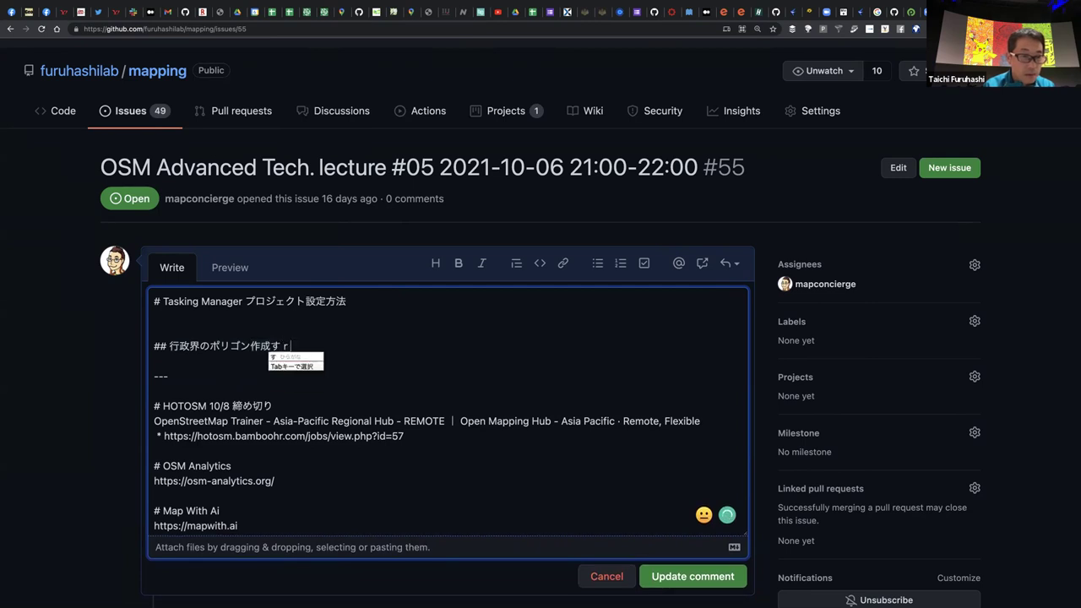
pyautogui.write('u-ru')
pyautogui.press('space')
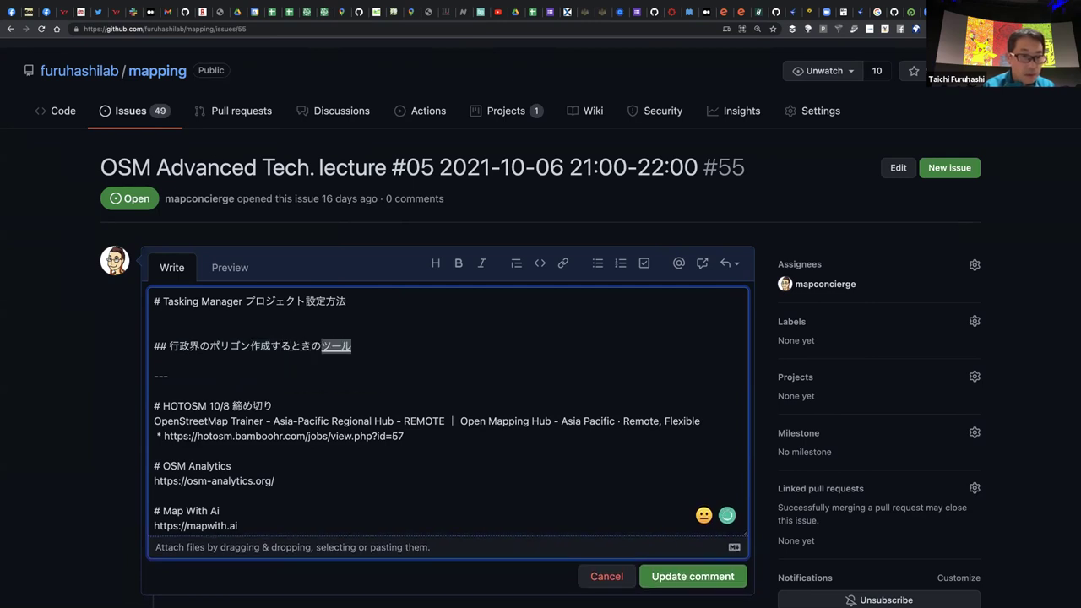
pyautogui.press('Return')
# Add the bullet "GeoJSON.io" beneath the 行政界のポリゴン作成するときのツール heading
pyautogui.press('Return')
pyautogui.write('* GeoJSON')
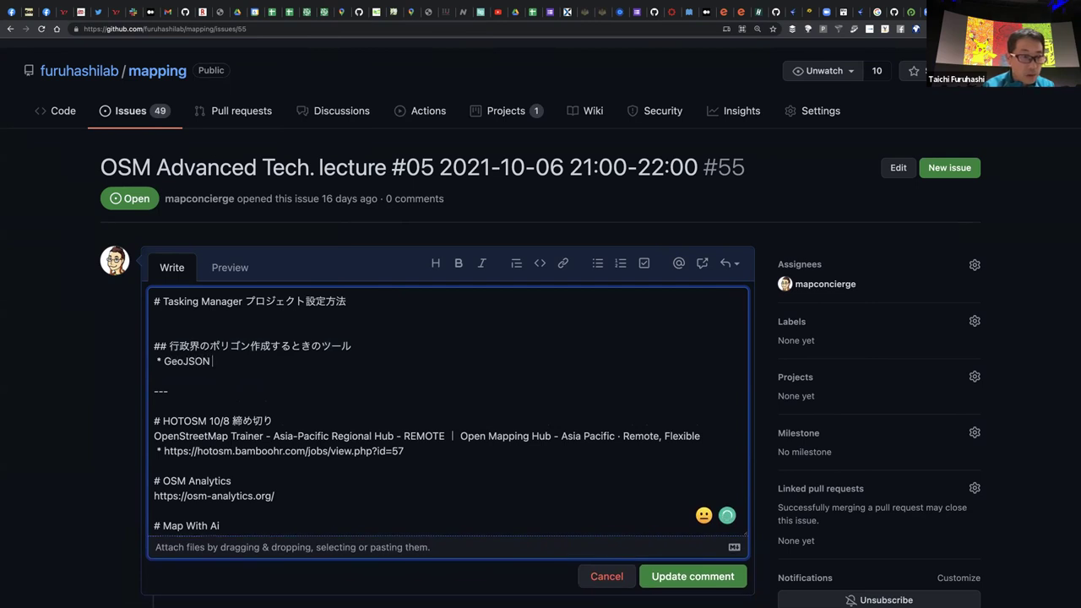
pyautogui.write('.io')
pyautogui.press('Return')
pyautogui.write('* ')
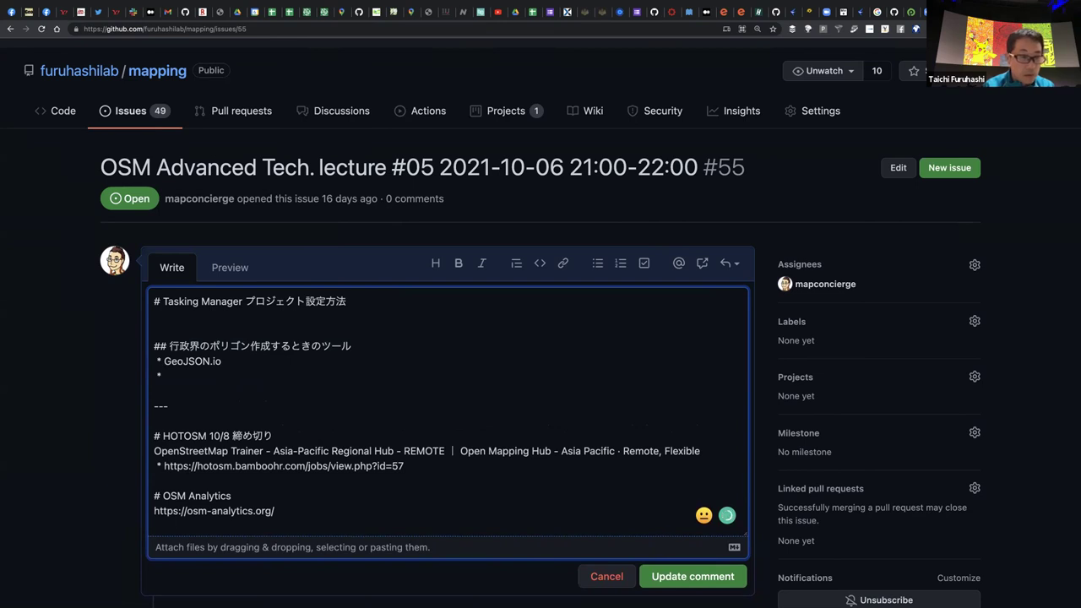
pyautogui.write('地理院タイル')
pyautogui.press('Return')
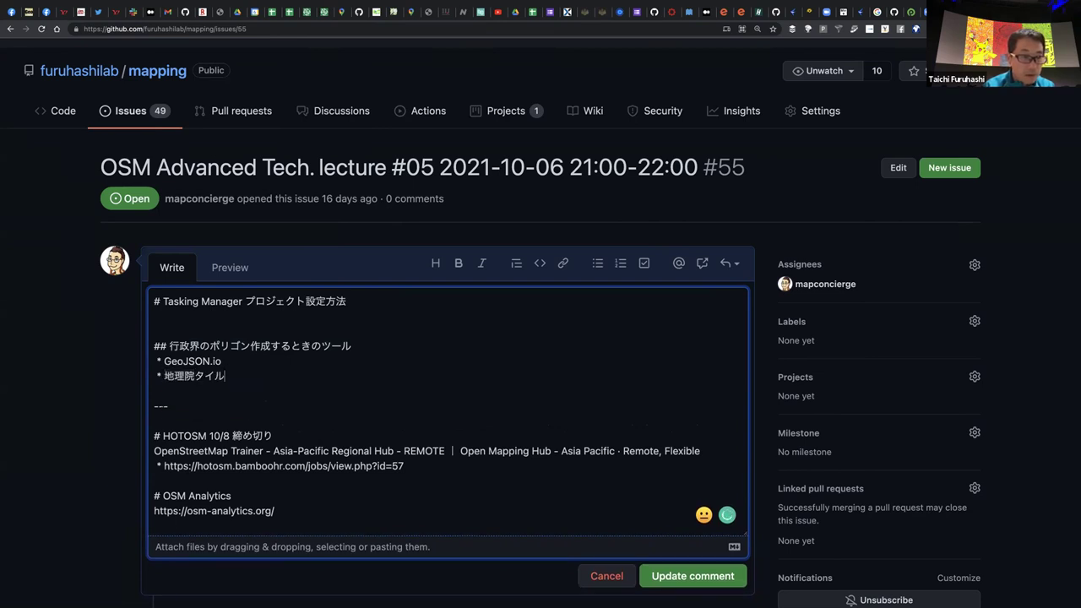
pyautogui.write('https://maps.gsi.go.jp/development/ichiran.html')
pyautogui.press('Return')
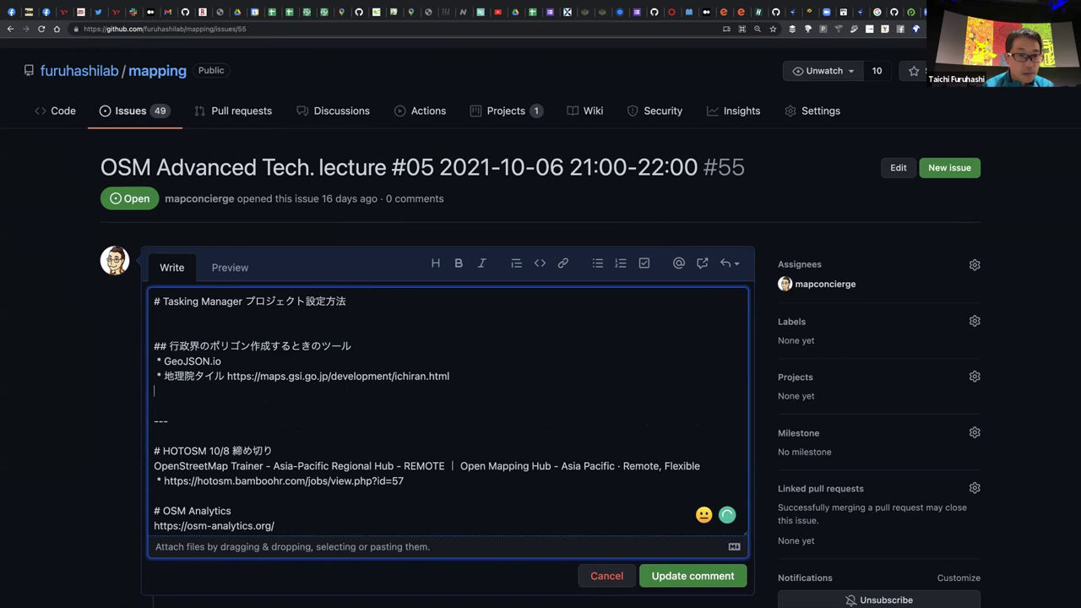
pyautogui.press('BackSpace')
pyautogui.write('から白地図レイヤ')
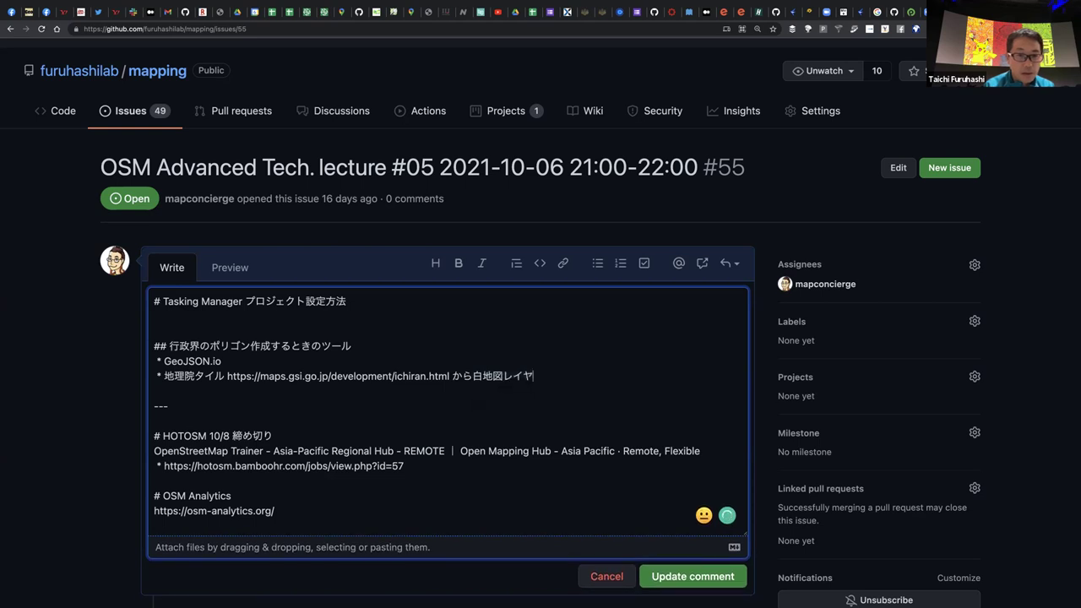
pyautogui.click(693, 576)
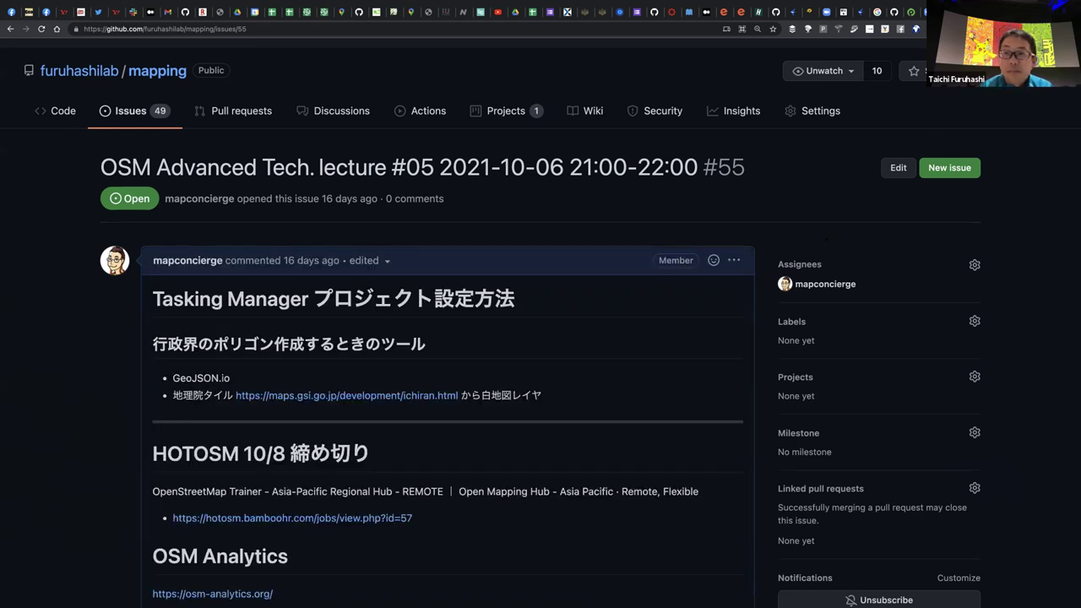
pyautogui.hotkey('ctrl', 'Tab')
pyautogui.click(199, 29)
pyautogui.click(204, 29)
pyautogui.moveTo(205, 29); pyautogui.dragTo(122, 31)
pyautogui.hotkey('ctrl', 'c')
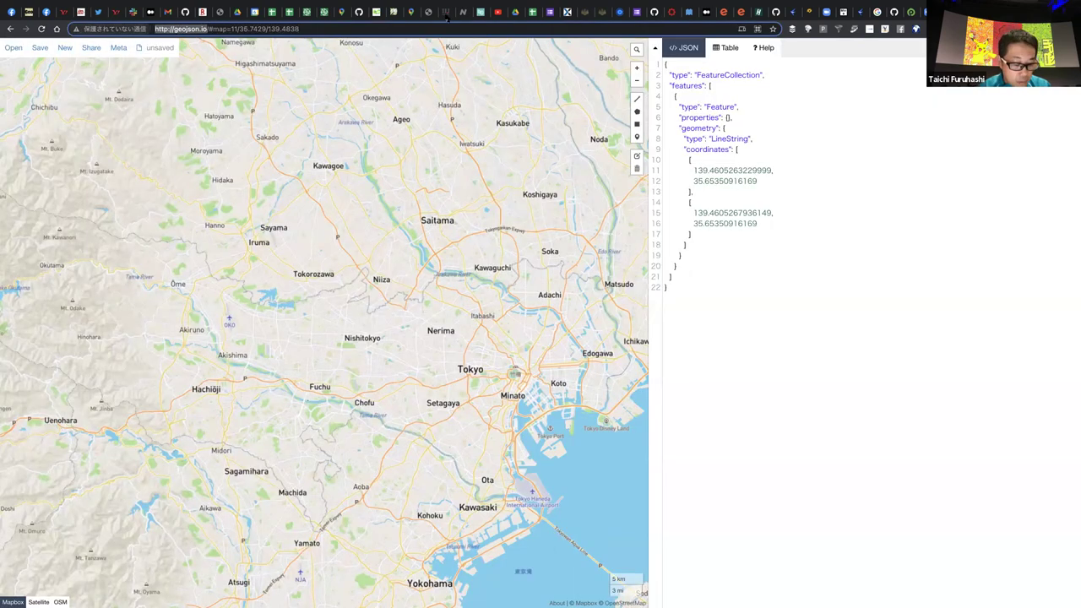
pyautogui.hotkey('ctrl', 'shift', 'Tab')
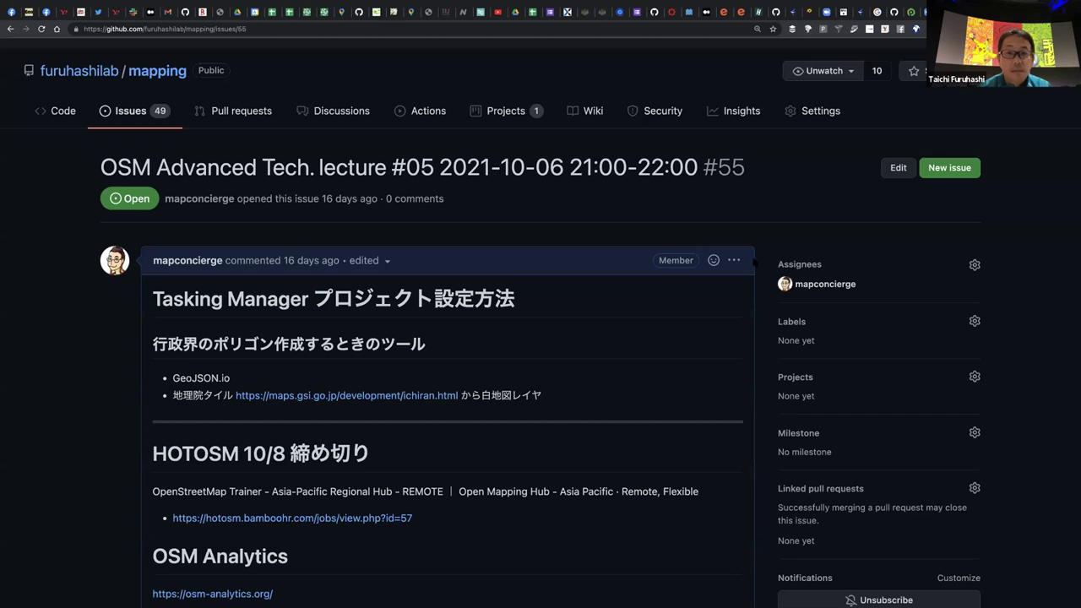
pyautogui.click(734, 263)
pyautogui.click(635, 338)
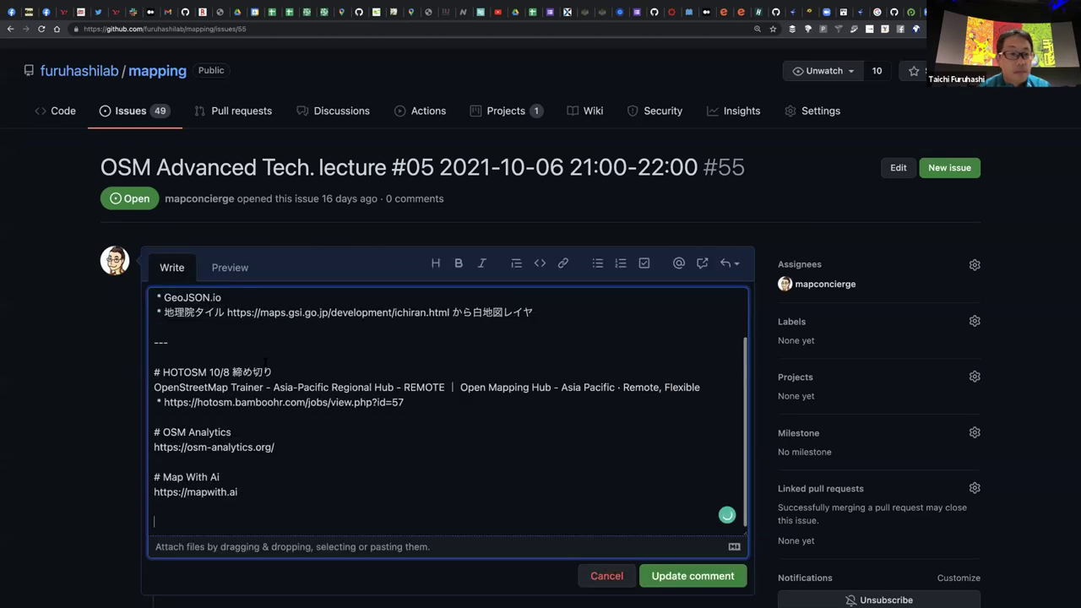
pyautogui.hotkey('ctrl', 'v')
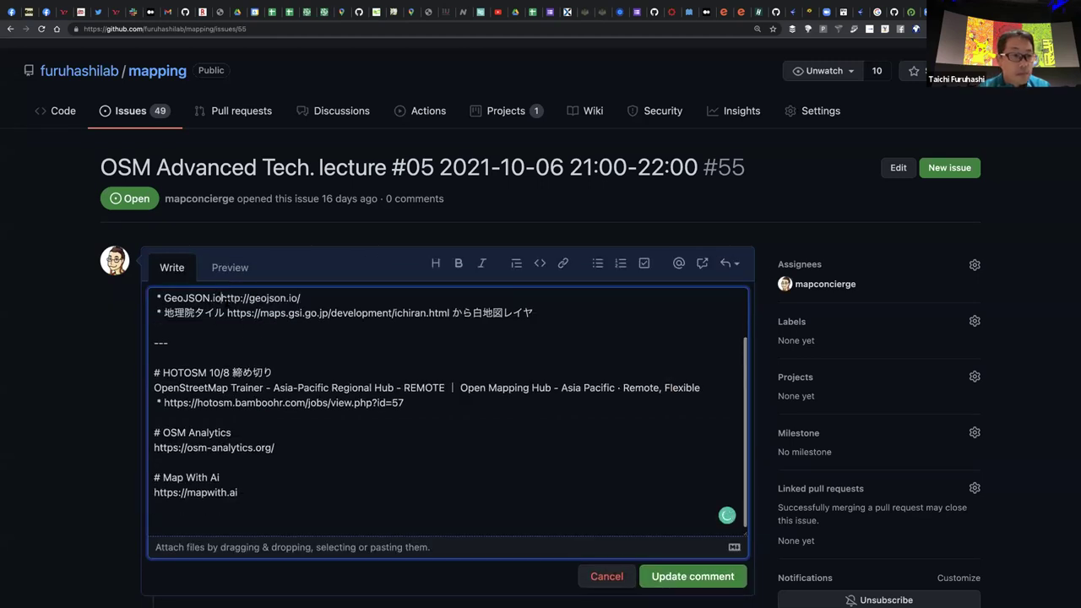
pyautogui.scroll(3, 447, 414)
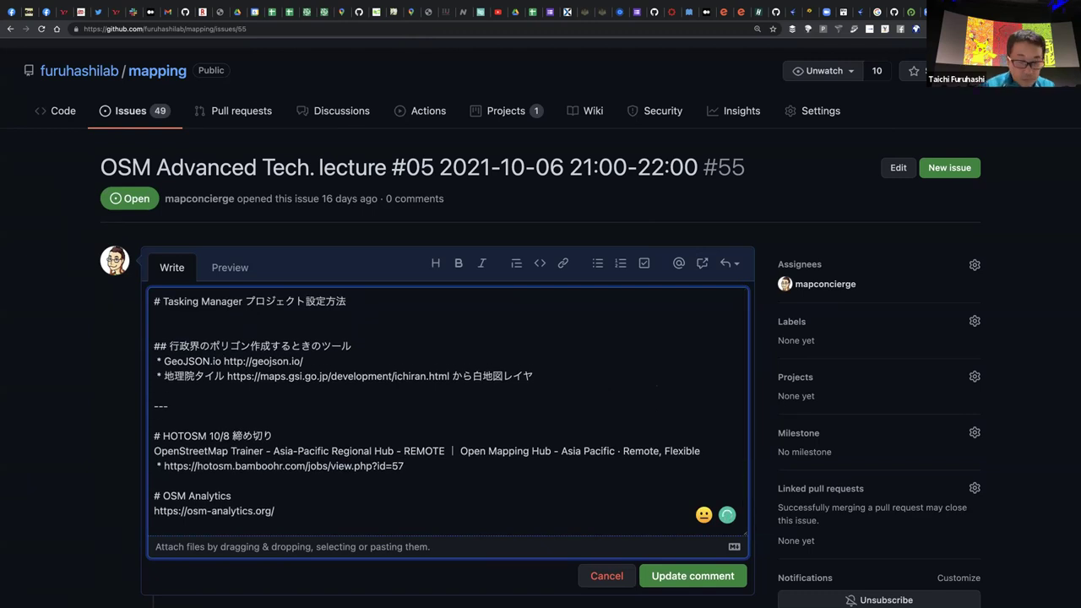
# Insert the second-level heading "## マネージャー登録" between the Tasking Manager title and the polygon tools section
pyautogui.click(160, 316)
pyautogui.press('Return')
pyautogui.write('##')
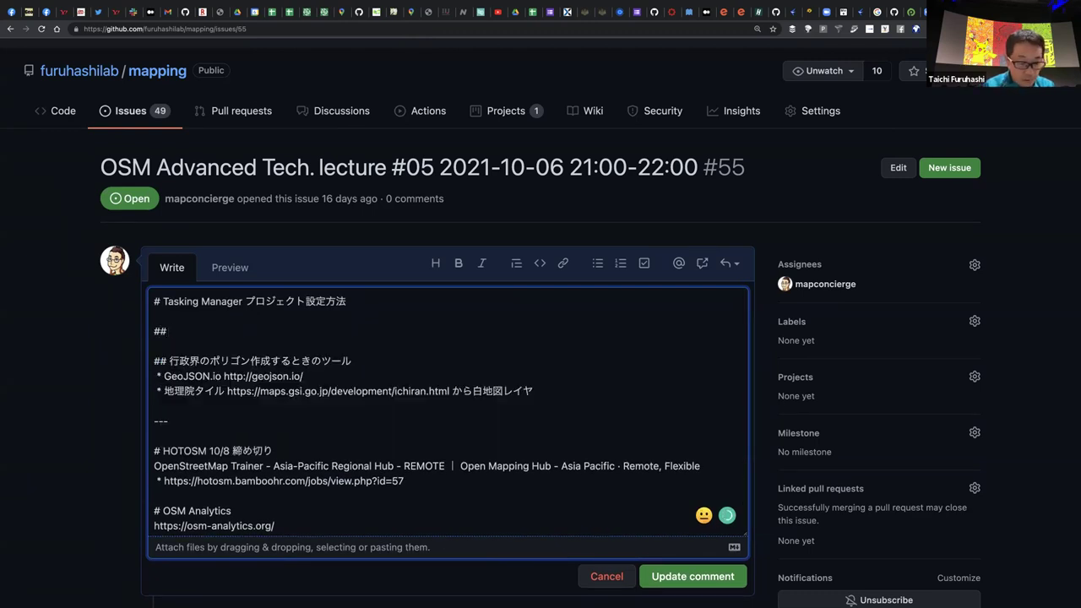
pyautogui.write(' マネージャーとう')
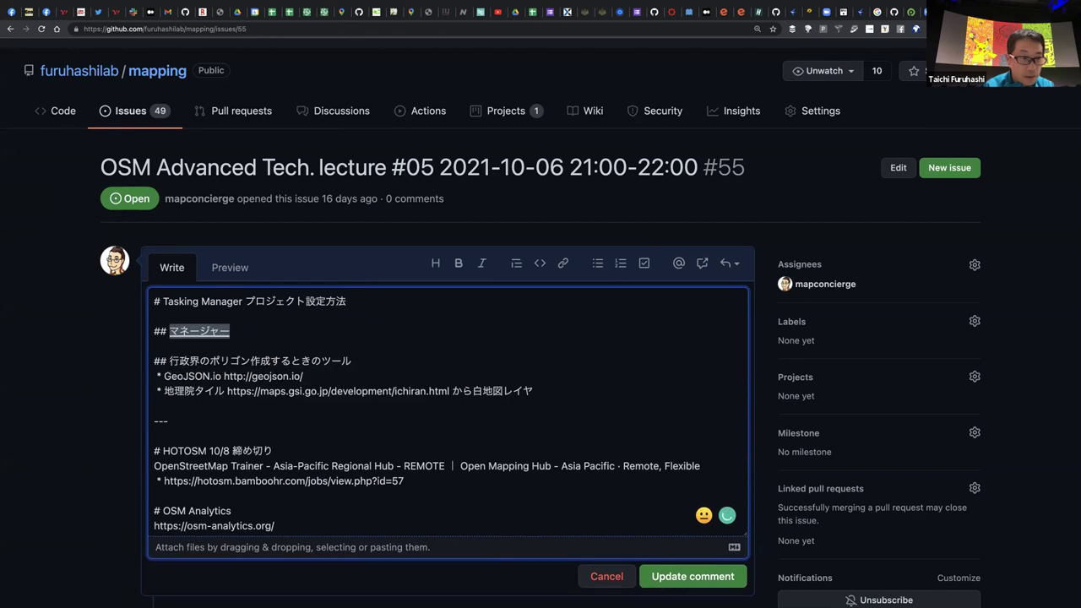
pyautogui.press('space')
pyautogui.press('Return')
pyautogui.press('Return')
# Write the bullet "Tasking Manager の Organization/Teams 登録を行う" under the マネージャー登録 heading and start another bullet below it
pyautogui.write('* ')
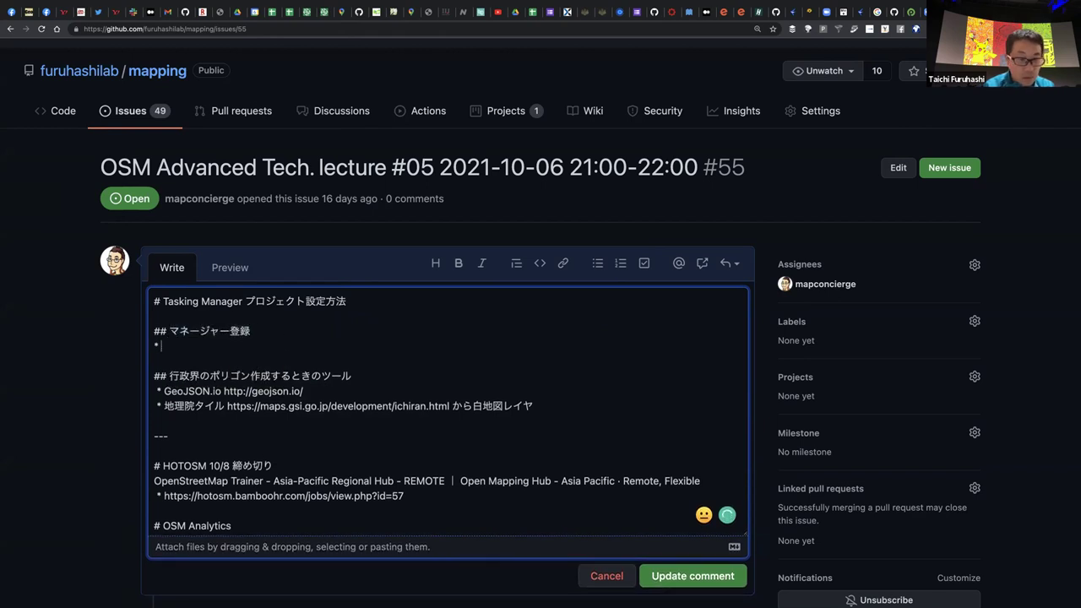
pyautogui.write('Ge')
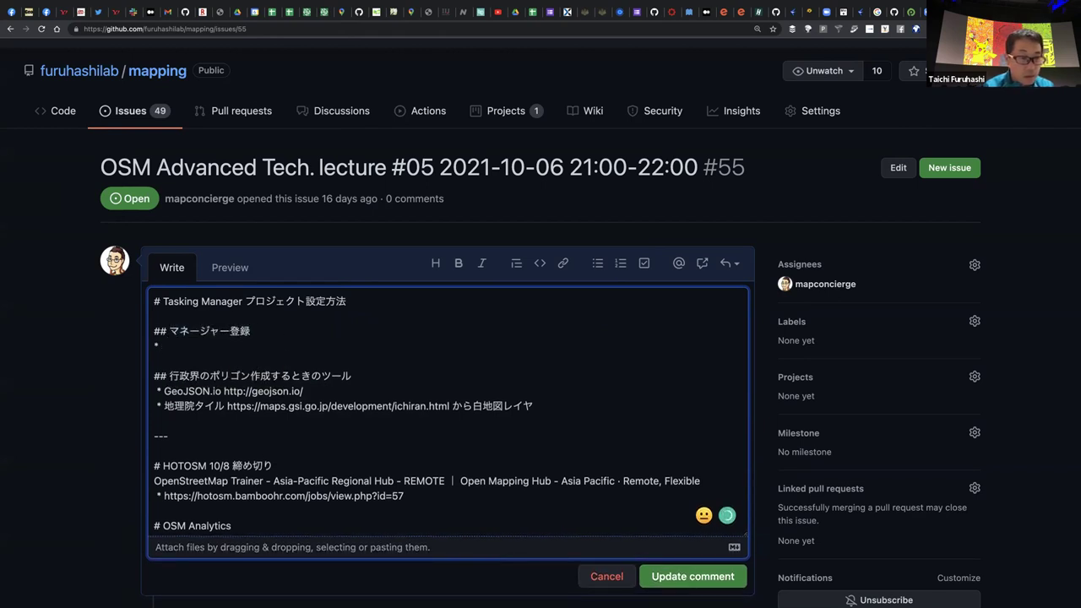
pyautogui.write('Taskin')
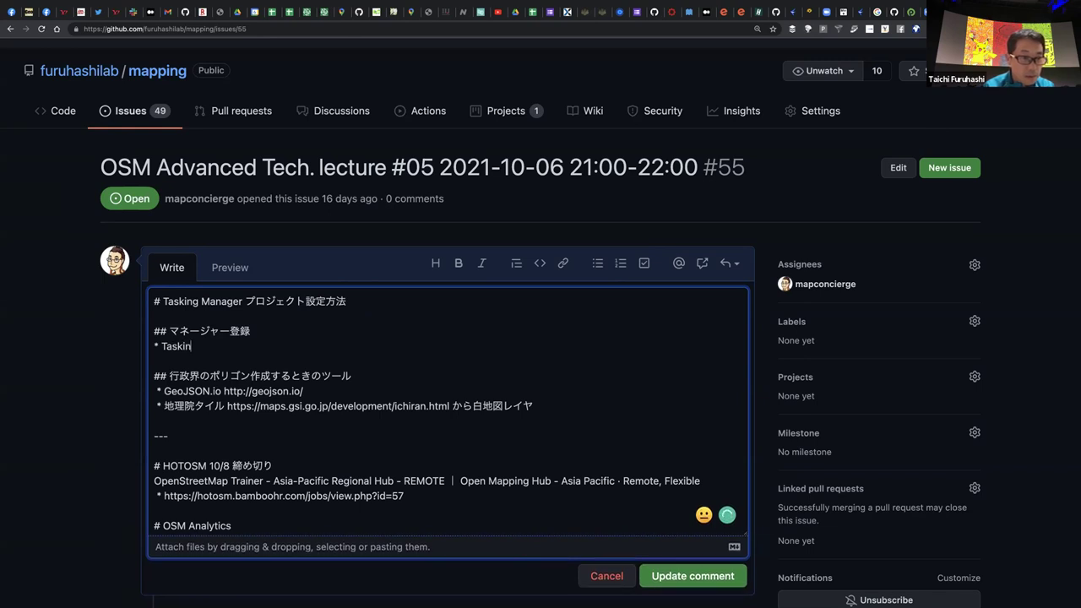
pyautogui.write('g Manager の')
pyautogui.press('Return')
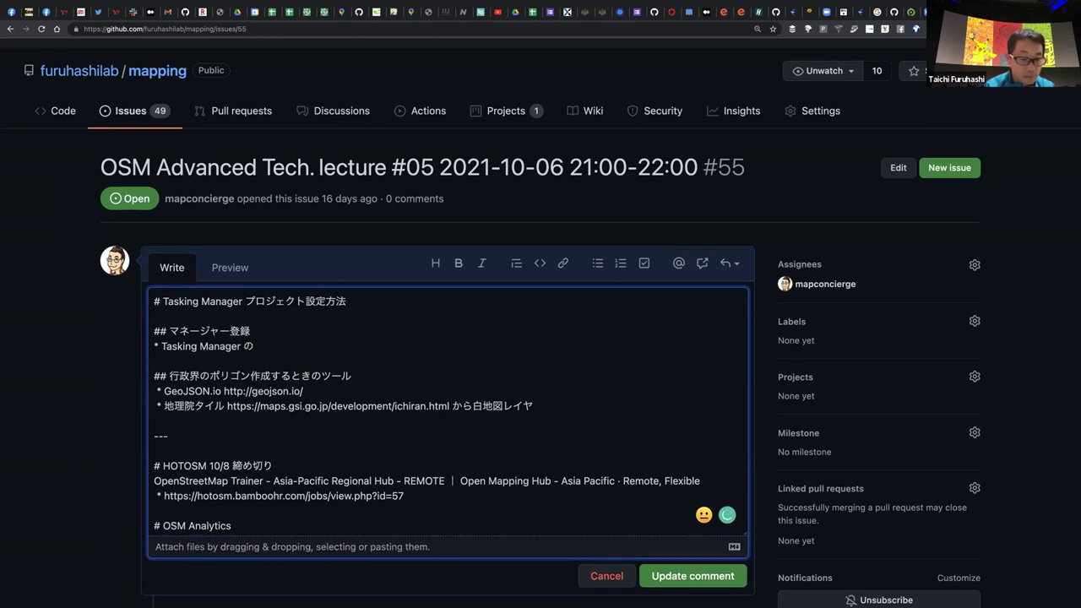
pyautogui.write('Organization/Teams とうろくを')
pyautogui.press('space')
pyautogui.write('おこなう')
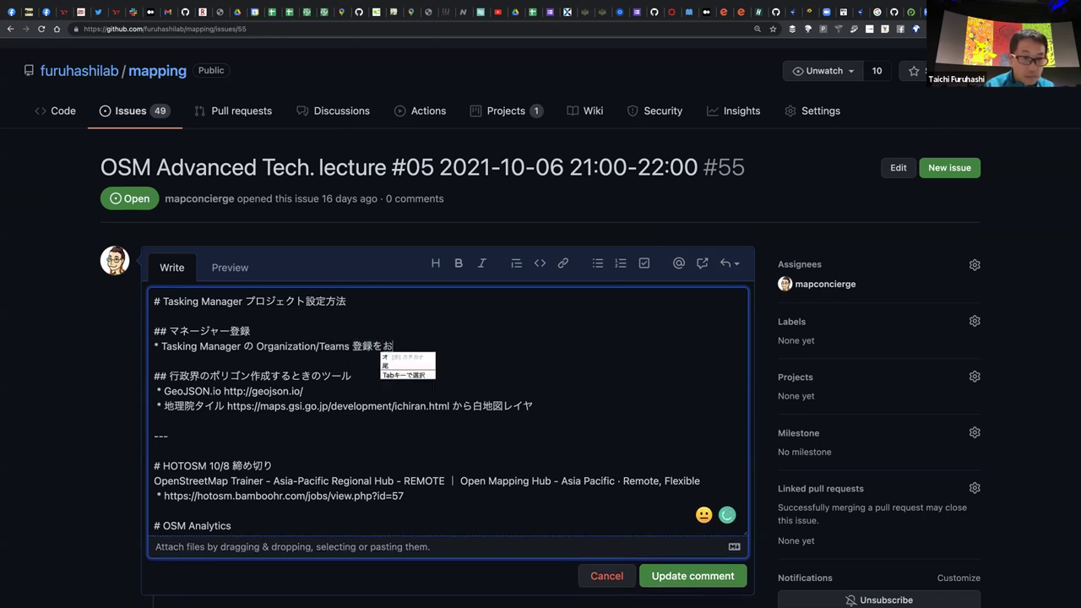
pyautogui.press('space')
pyautogui.write('。')
pyautogui.press('Return')
pyautogui.press('BackSpace')
pyautogui.press('Return')
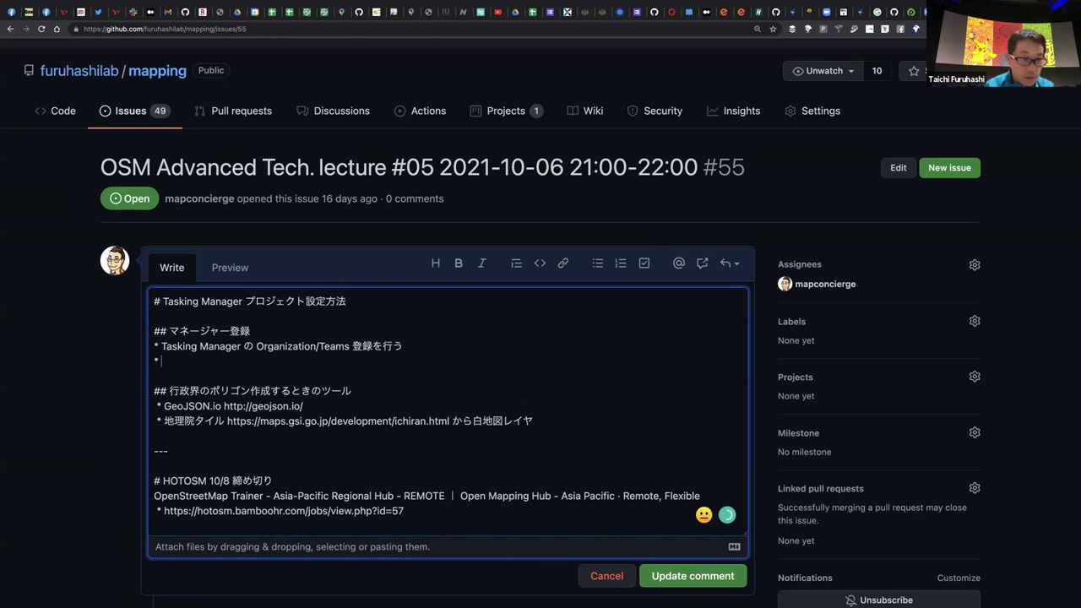
# Duplicate the registration bullet, change the copy to "Tasking Manager の Manager 登録を行う" and save the issue description
pyautogui.moveTo(162, 347); pyautogui.dragTo(160, 361)
pyautogui.press('super+c')
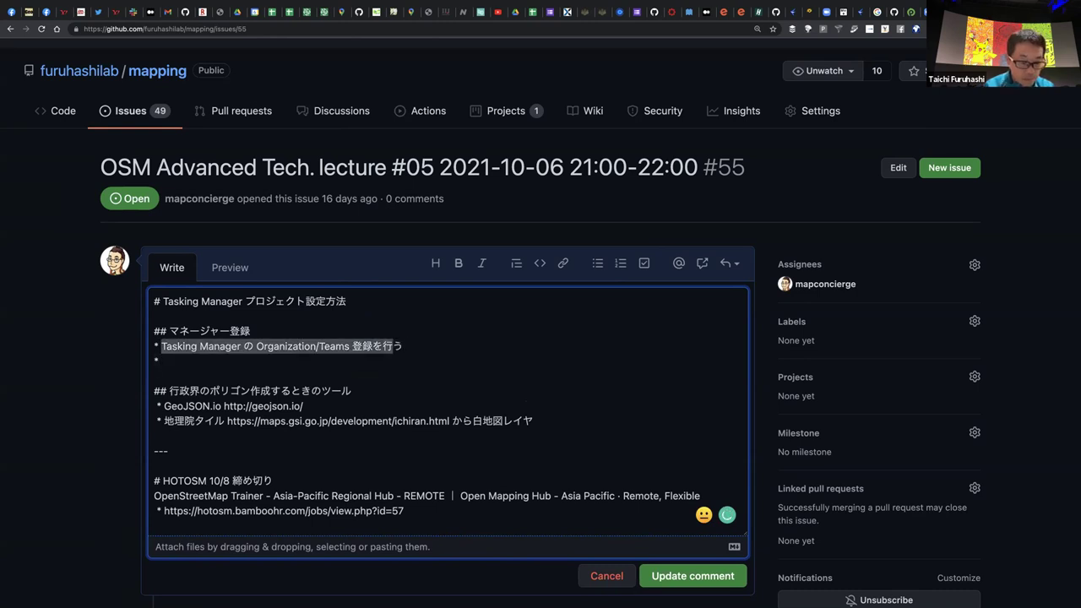
pyautogui.press('Down')
pyautogui.press('super+v')
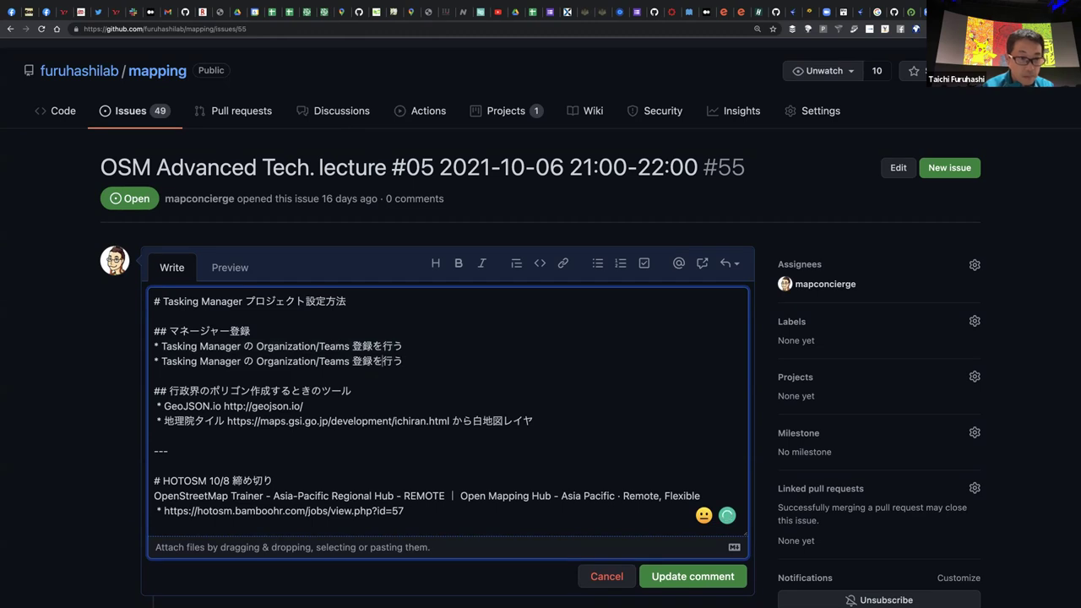
pyautogui.moveTo(347, 360); pyautogui.dragTo(256, 361)
pyautogui.write('Manager')
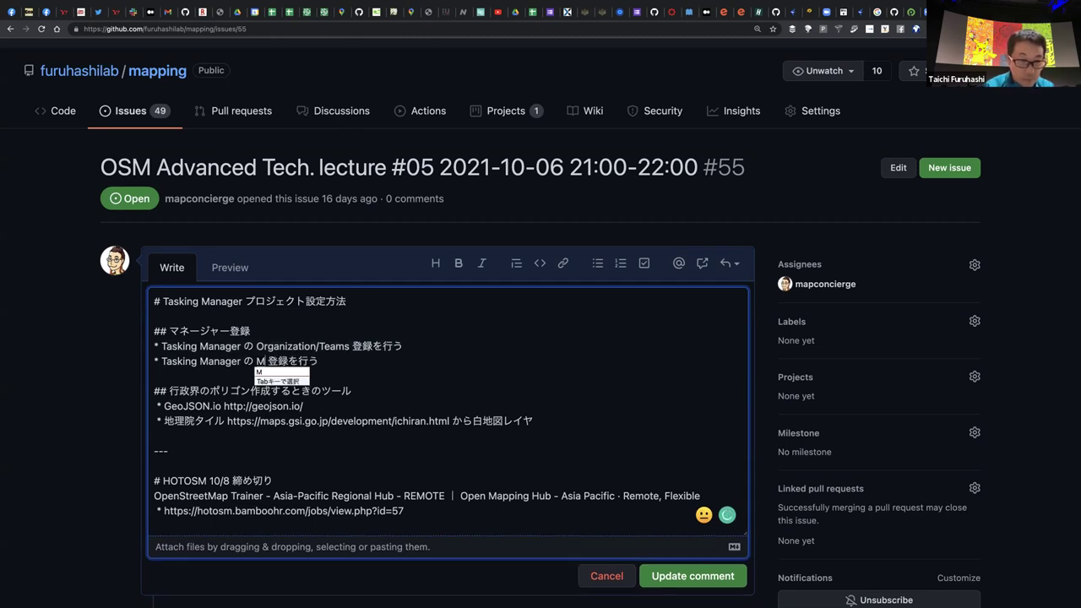
pyautogui.press('Return')
pyautogui.press('Down')
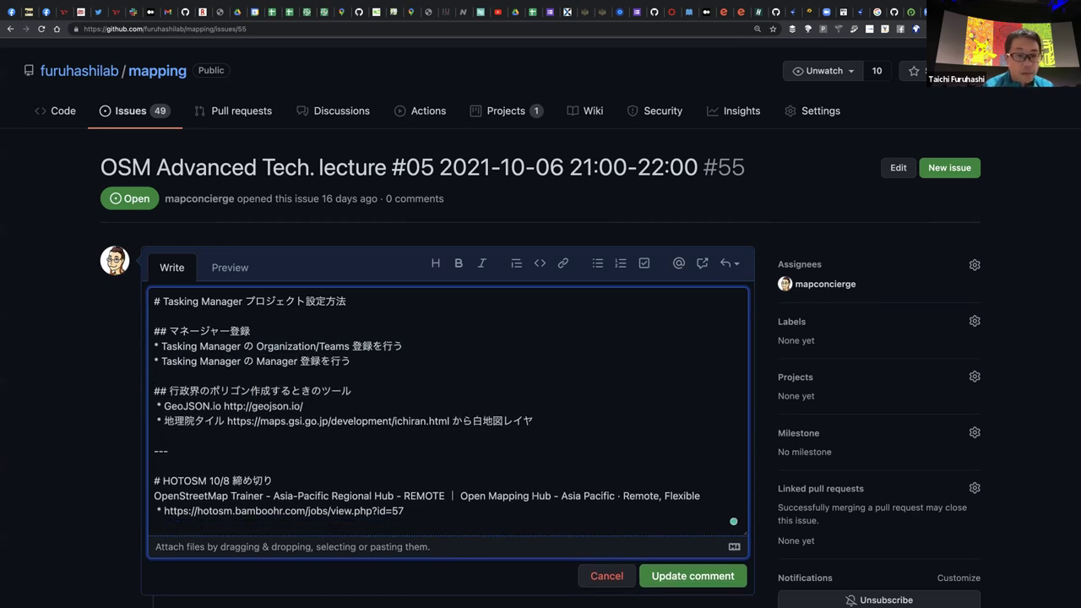
pyautogui.click(688, 576)
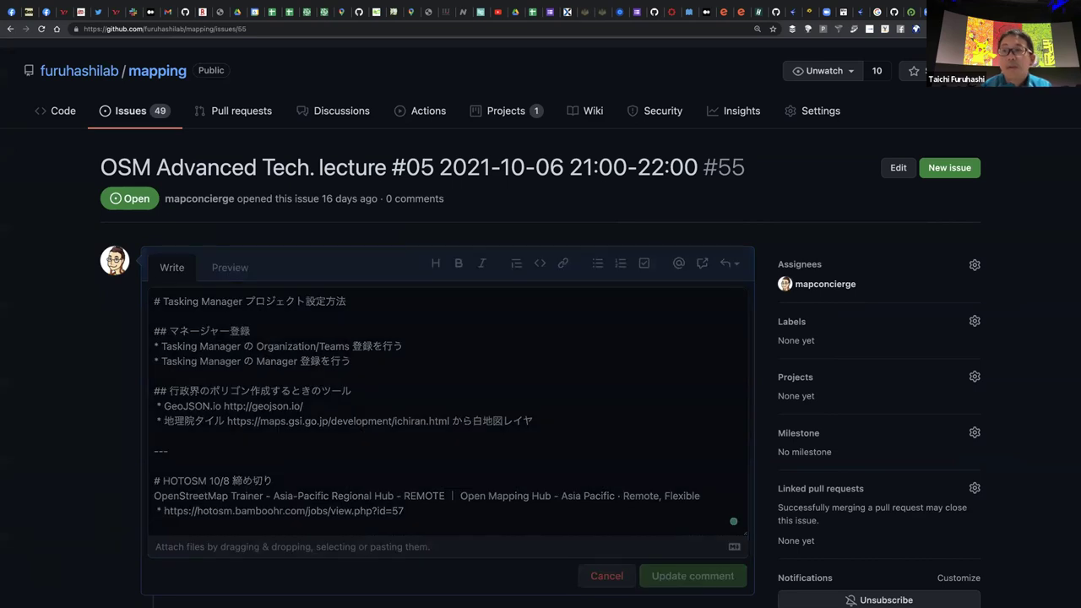
# Switch to the 地理院タイル一覧 page and look through its tile categories for the blank map layer
pyautogui.hotkey('ctrl', 'Tab')
pyautogui.scroll(-6, 410, 258)
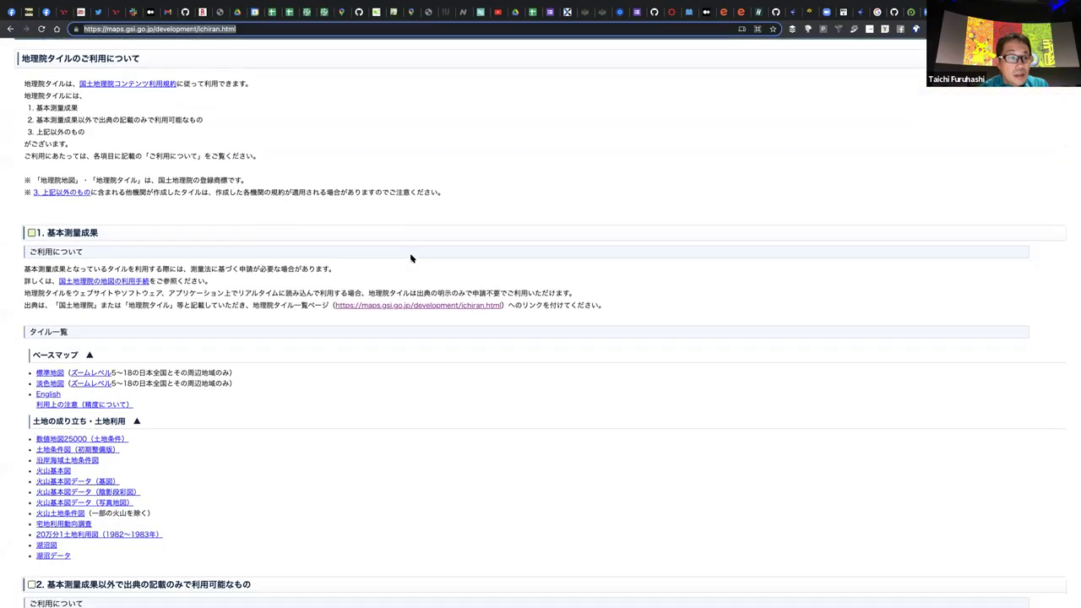
pyautogui.scroll(5, 411, 257)
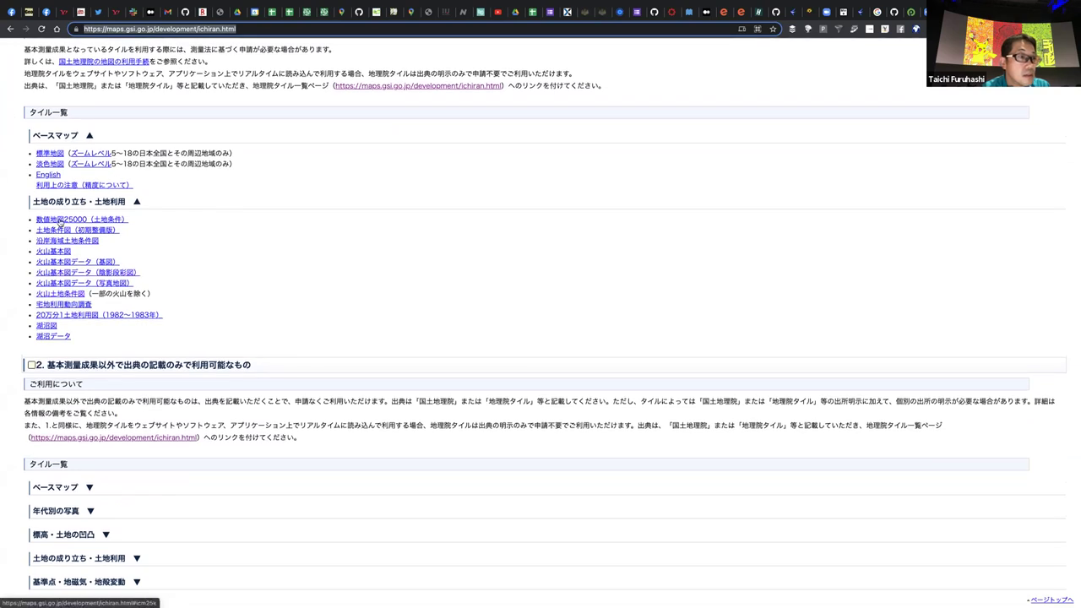
pyautogui.scroll(1, 98, 255)
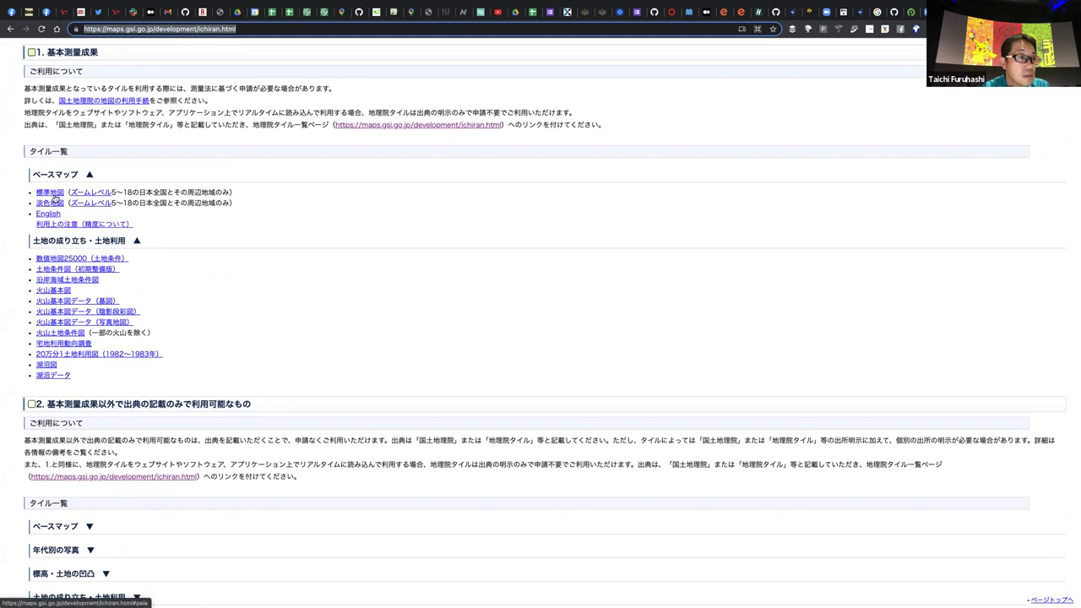
pyautogui.scroll(-1, 211, 332)
pyautogui.scroll(-4, 210, 332)
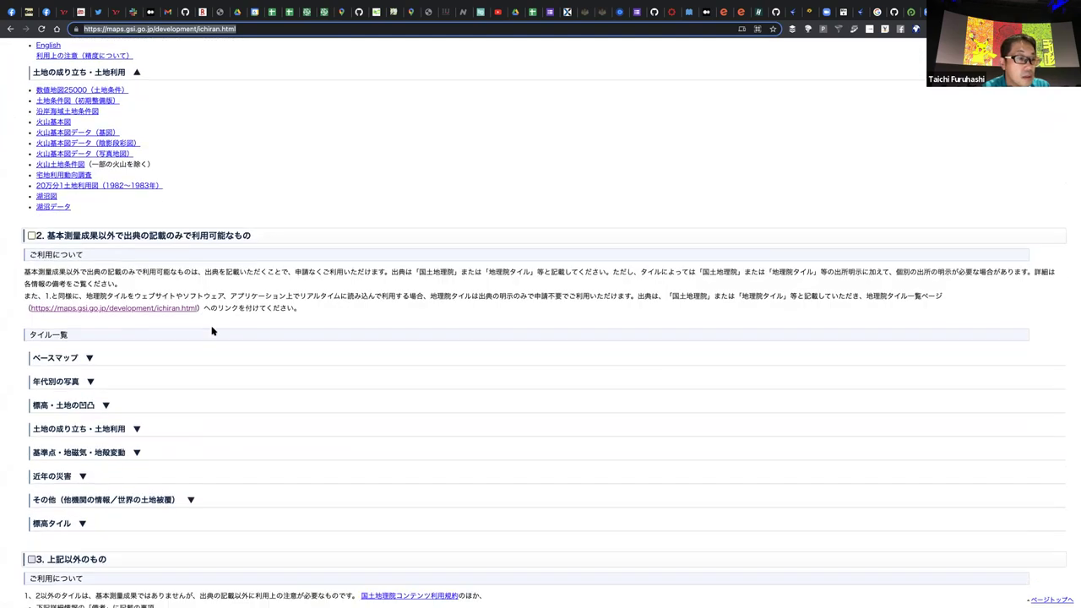
pyautogui.click(397, 370)
pyautogui.scroll(-2, 396, 367)
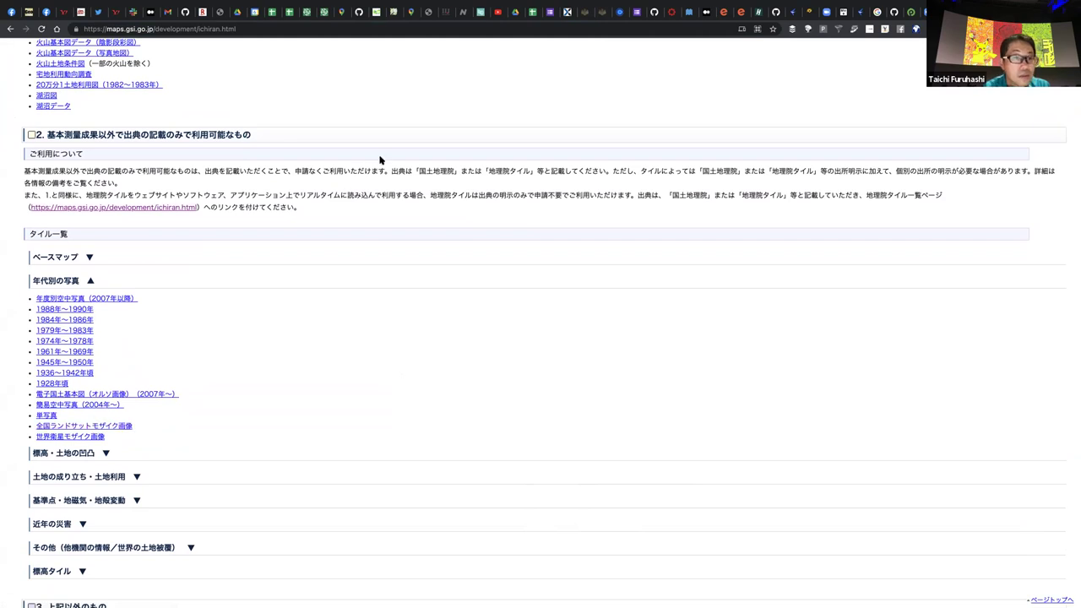
# Search the page for 白地図 and go to its tile entry
pyautogui.press('super+f')
pyautogui.write('は')
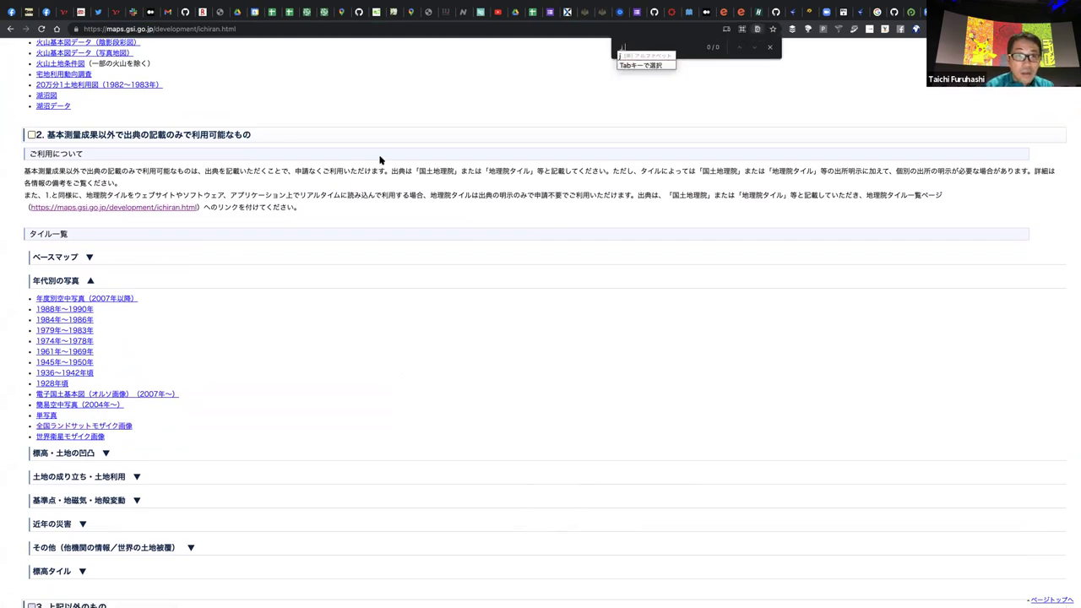
pyautogui.write('くちず')
pyautogui.press('space')
pyautogui.press('Return')
pyautogui.press('Return')
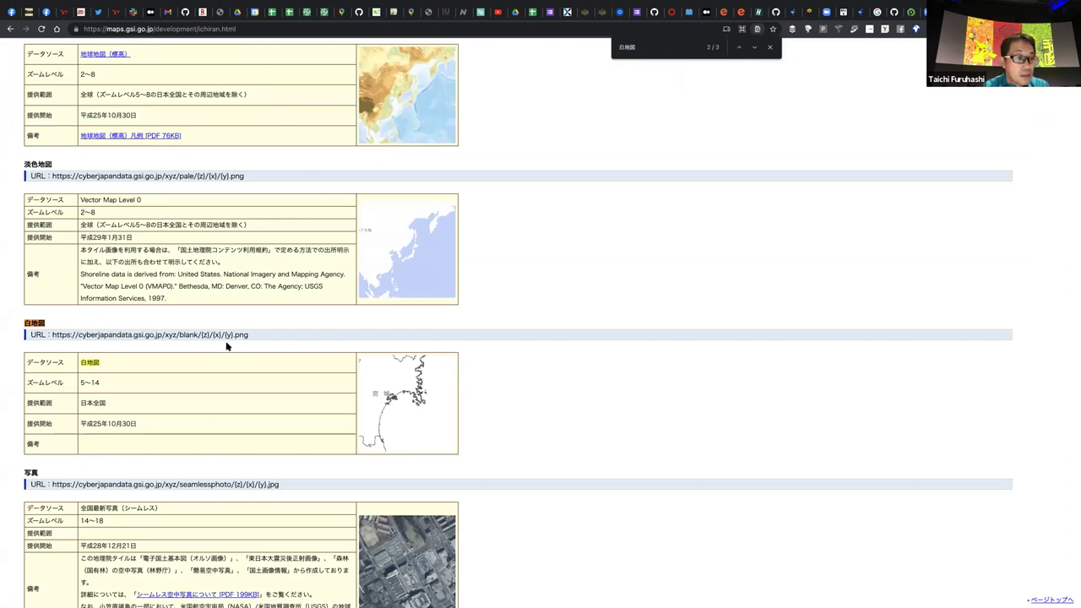
pyautogui.moveTo(118, 348); pyautogui.dragTo(59, 339)
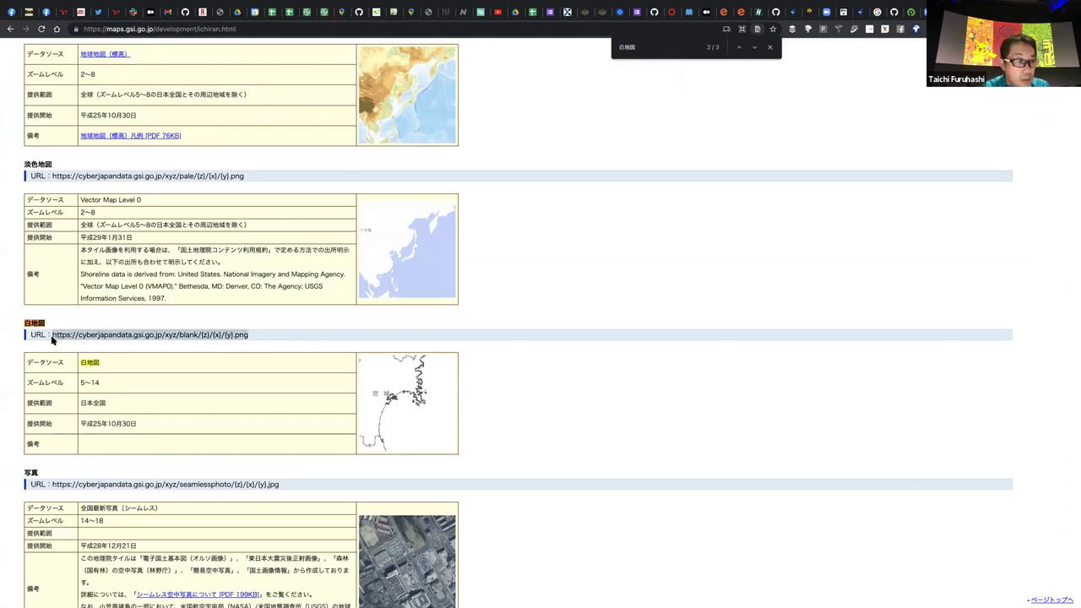
pyautogui.rightClick(93, 334)
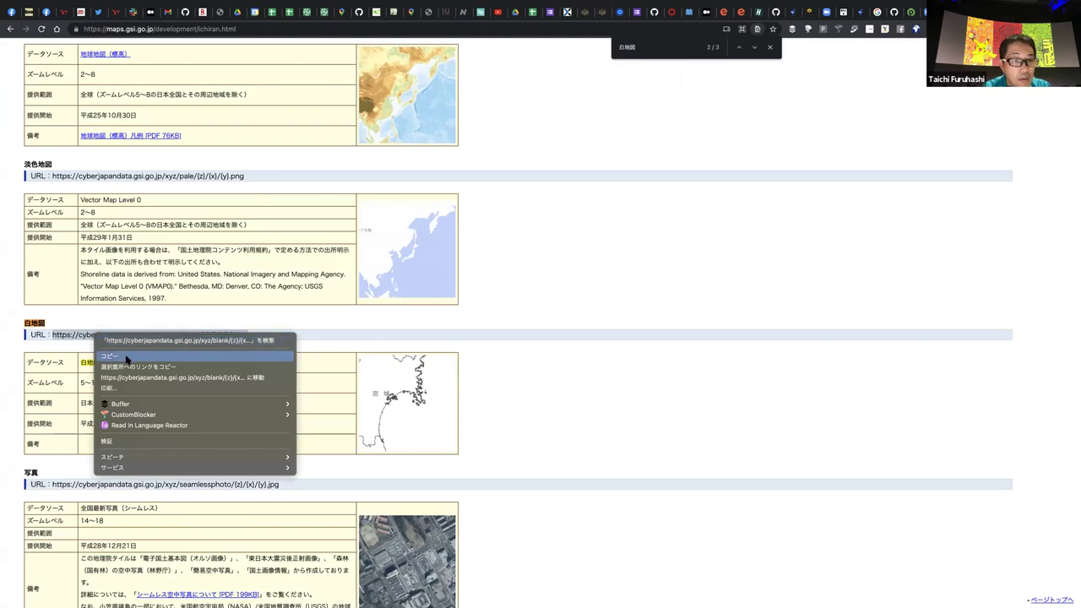
pyautogui.click(127, 357)
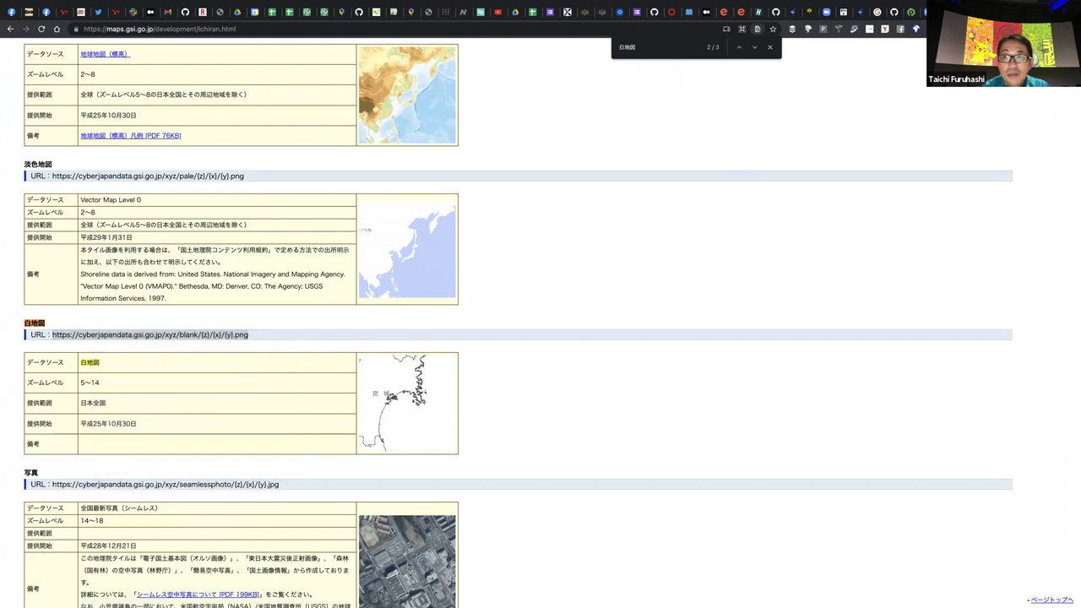
pyautogui.hotkey('ctrl', 'shift', 'Tab')
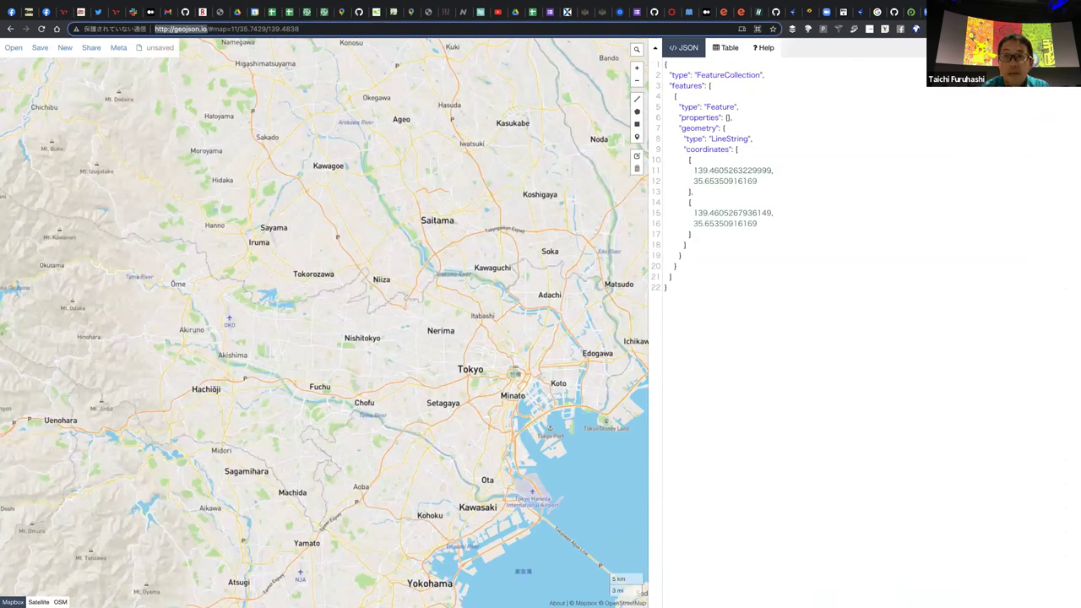
pyautogui.hotkey('ctrl', 'shift', 'Tab')
pyautogui.hotkey('ctrl', 'shift', 'Tab')
pyautogui.click(733, 260)
pyautogui.click(671, 337)
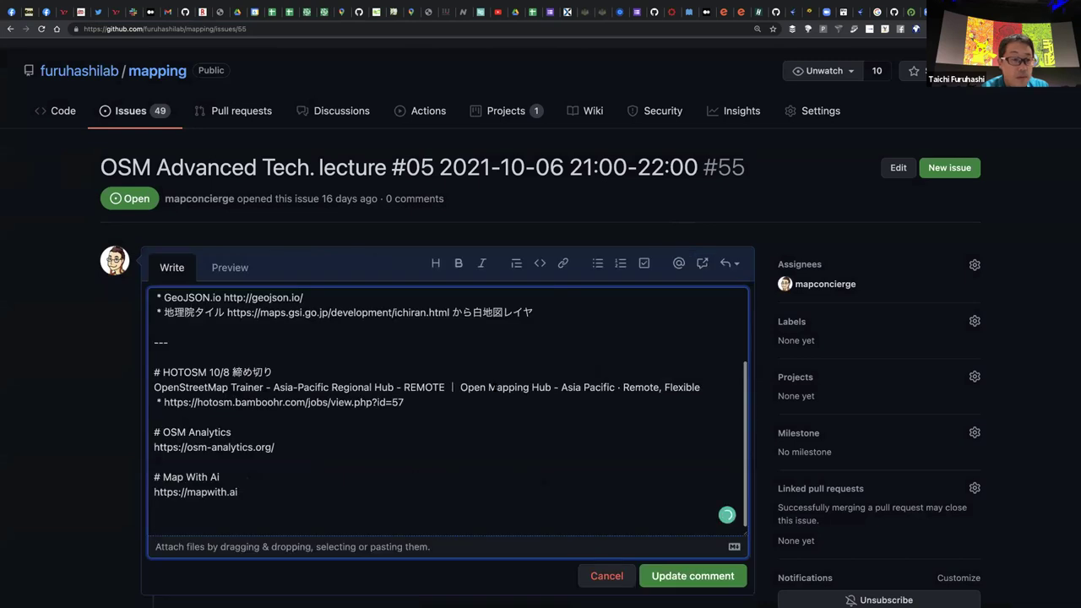
pyautogui.scroll(1, 452, 387)
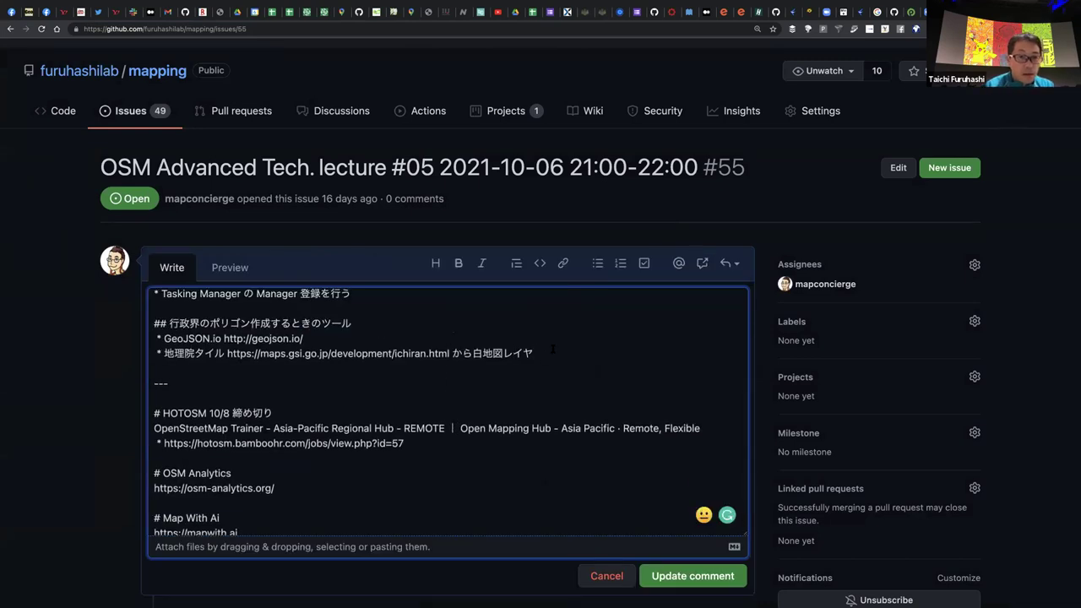
pyautogui.press('Return')
pyautogui.hotkey('ctrl', 'v')
# Add "タイルURLをコピーする" after the pasted tile URL and start a new bullet on the line below
pyautogui.write('を')
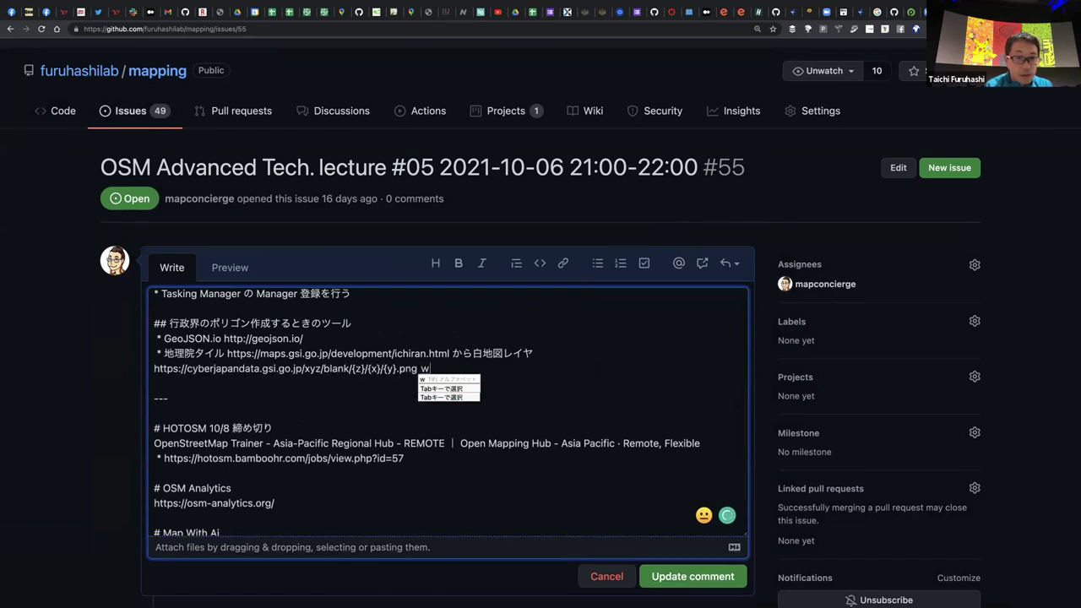
pyautogui.write('コピー')
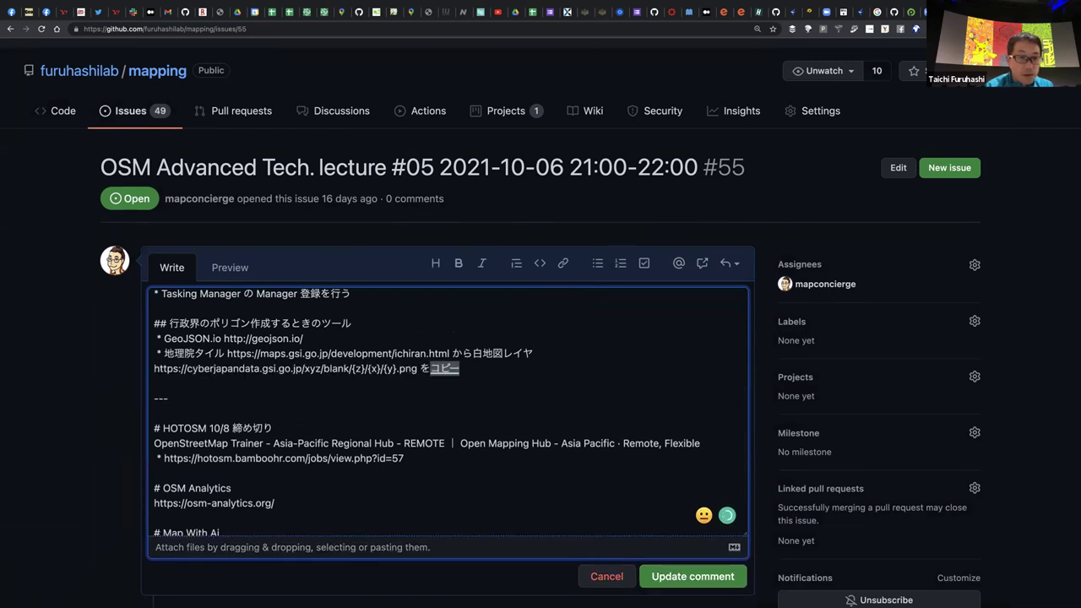
pyautogui.write('タイルURLK')
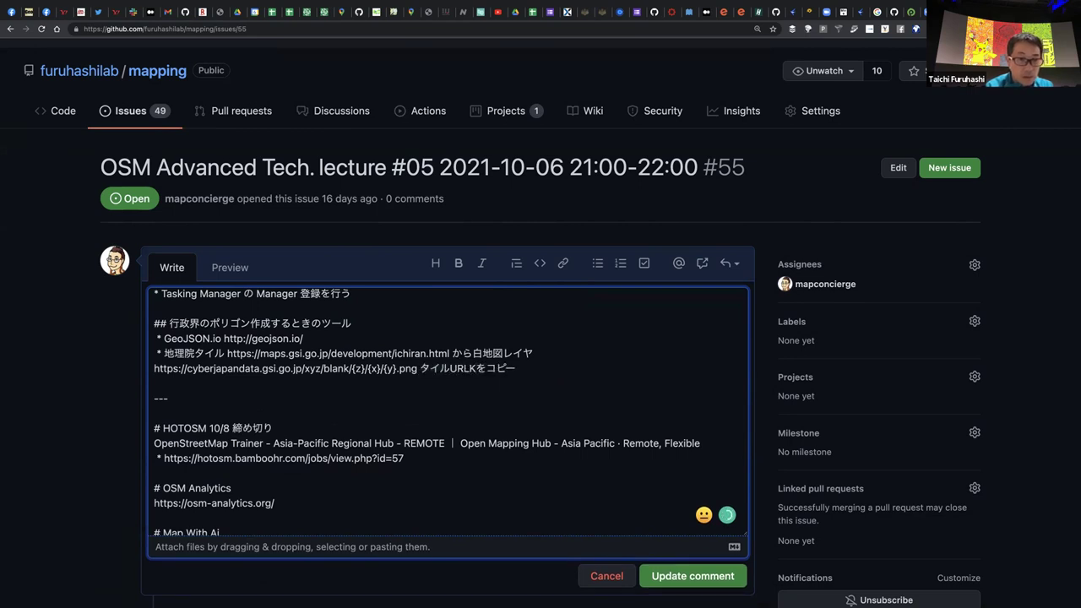
pyautogui.press('BackSpace')
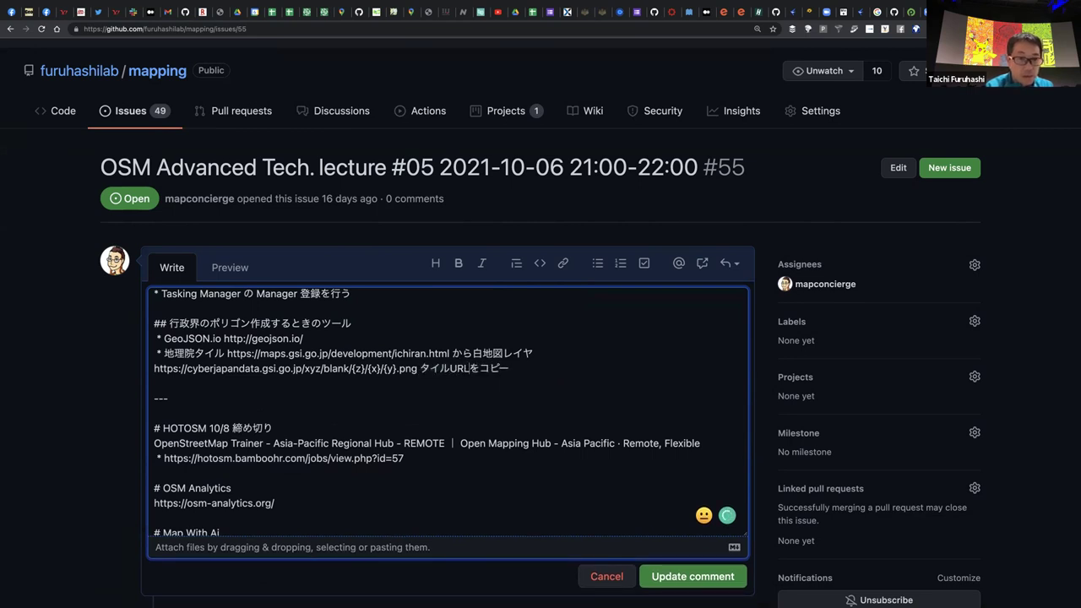
pyautogui.write('する')
pyautogui.press('Return')
pyautogui.press('Return')
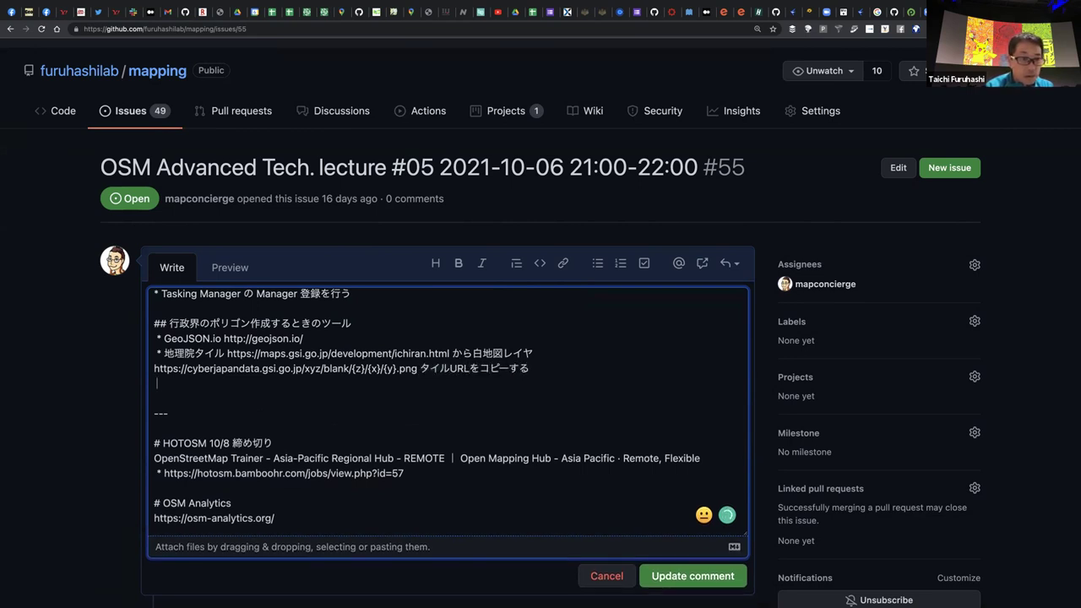
pyautogui.write('*')
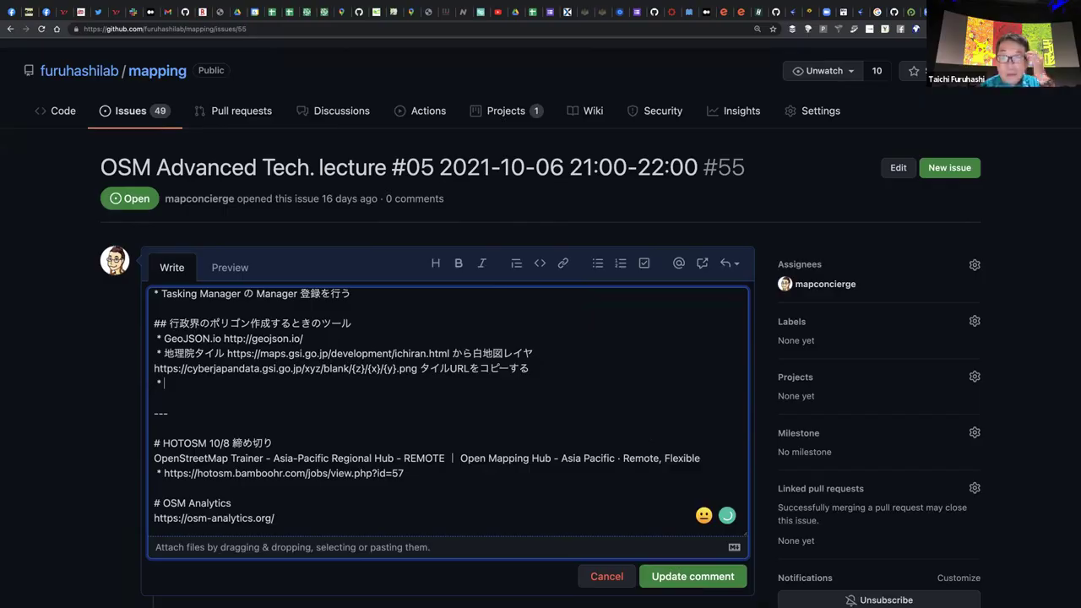
pyautogui.hotkey('ctrl', 'Tab')
pyautogui.click(306, 138)
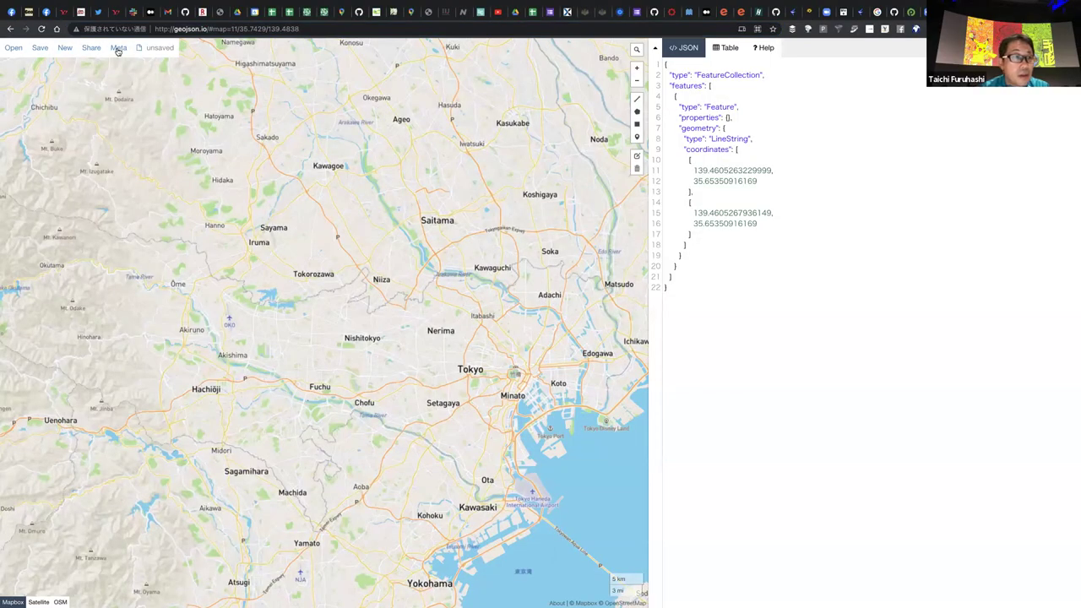
pyautogui.click(118, 48)
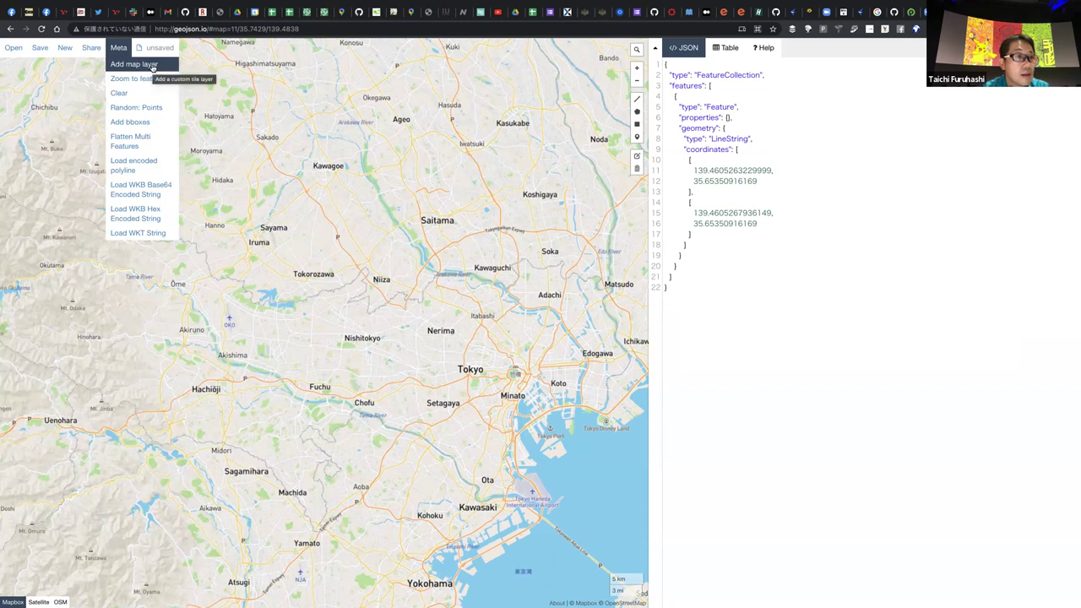
pyautogui.click(153, 65)
pyautogui.rightClick(507, 88)
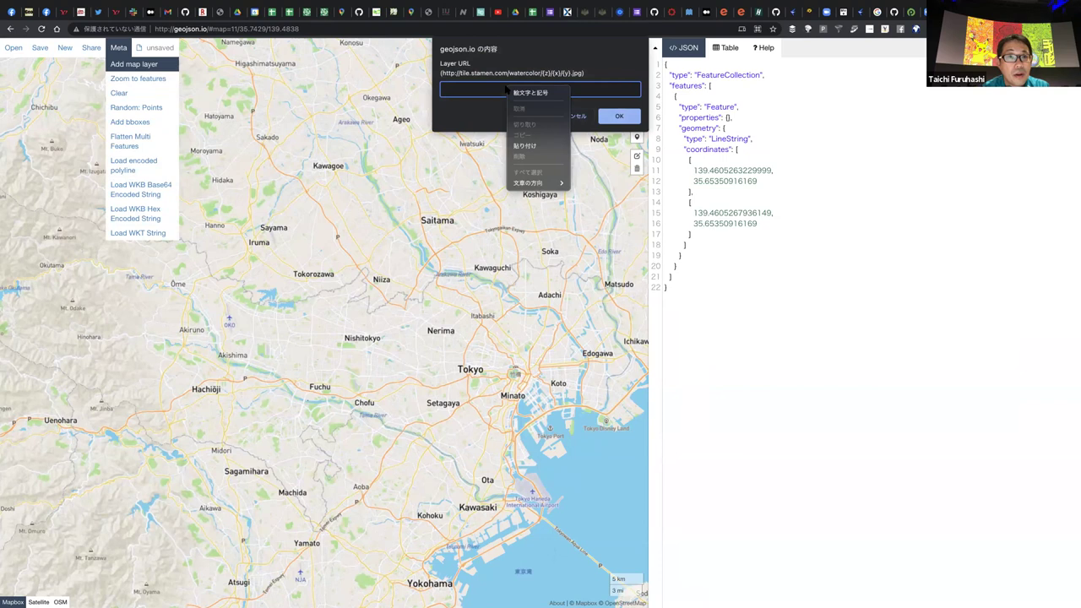
pyautogui.click(533, 148)
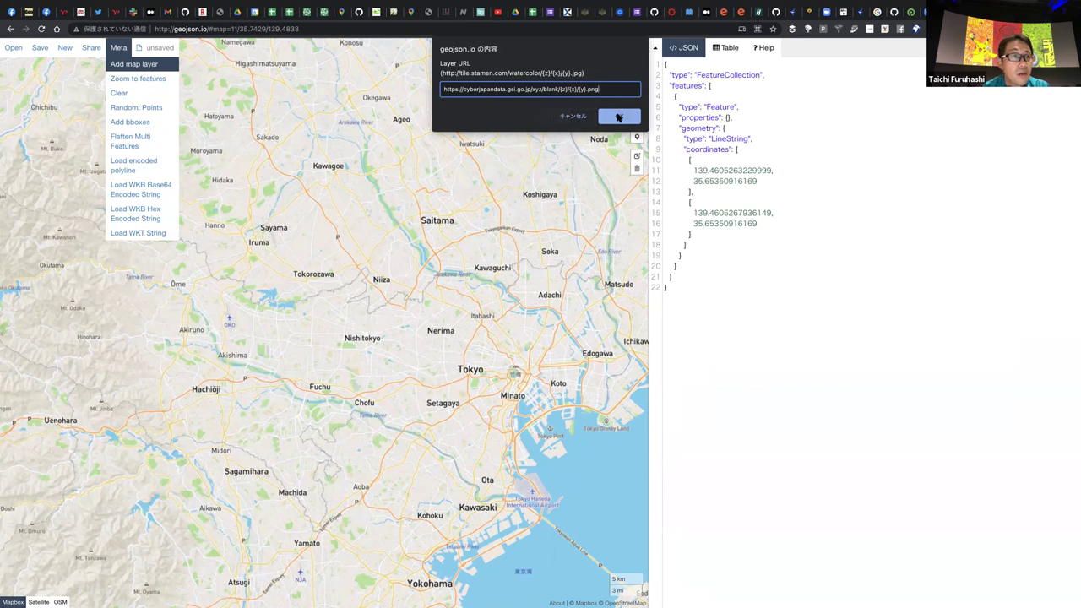
pyautogui.click(618, 118)
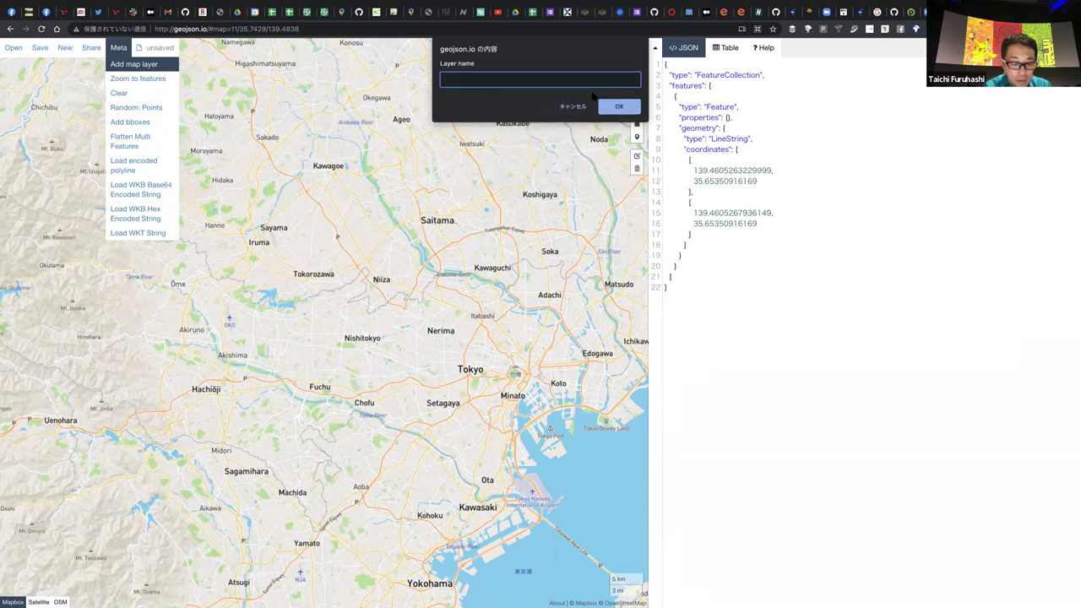
# Name the custom layer 地理院地図白地図 and confirm it
pyautogui.write('ちりん')
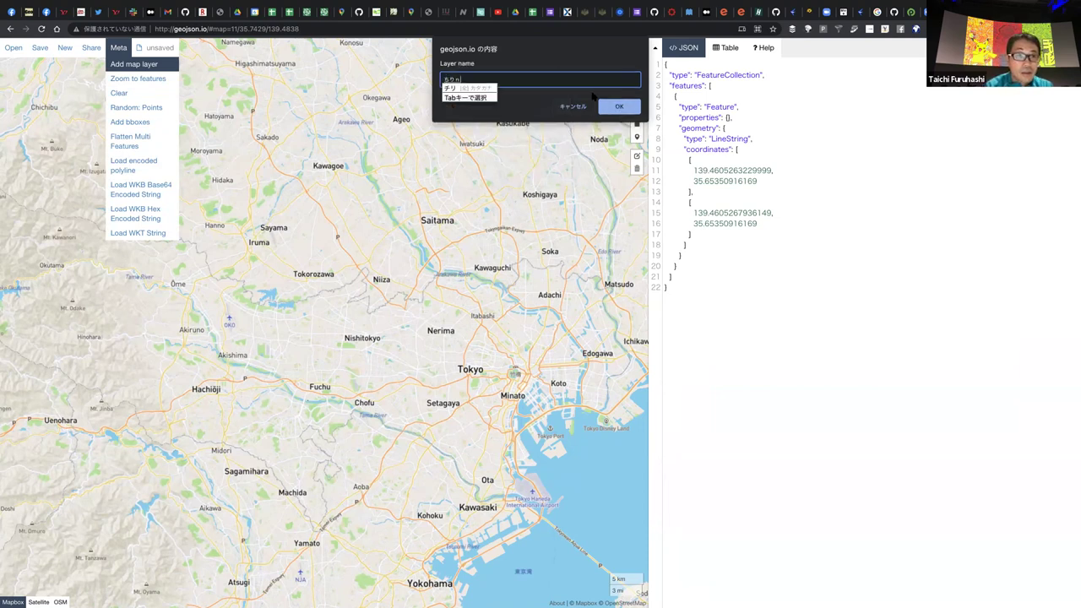
pyautogui.press('BackSpace')
pyautogui.write('いんちず')
pyautogui.press('Return')
pyautogui.write('はくc')
pyautogui.press('Return')
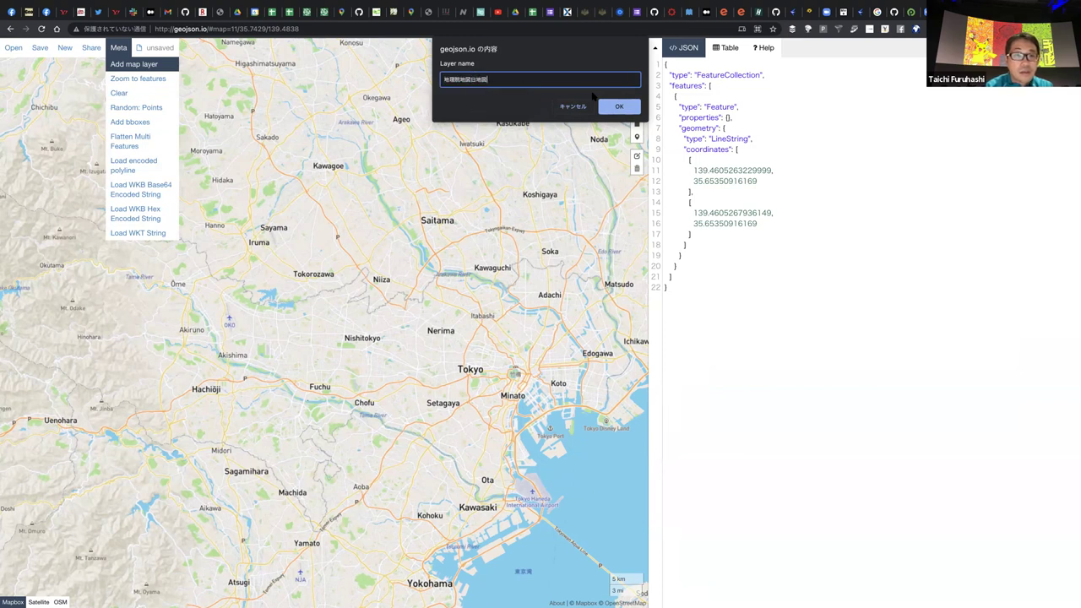
pyautogui.click(617, 107)
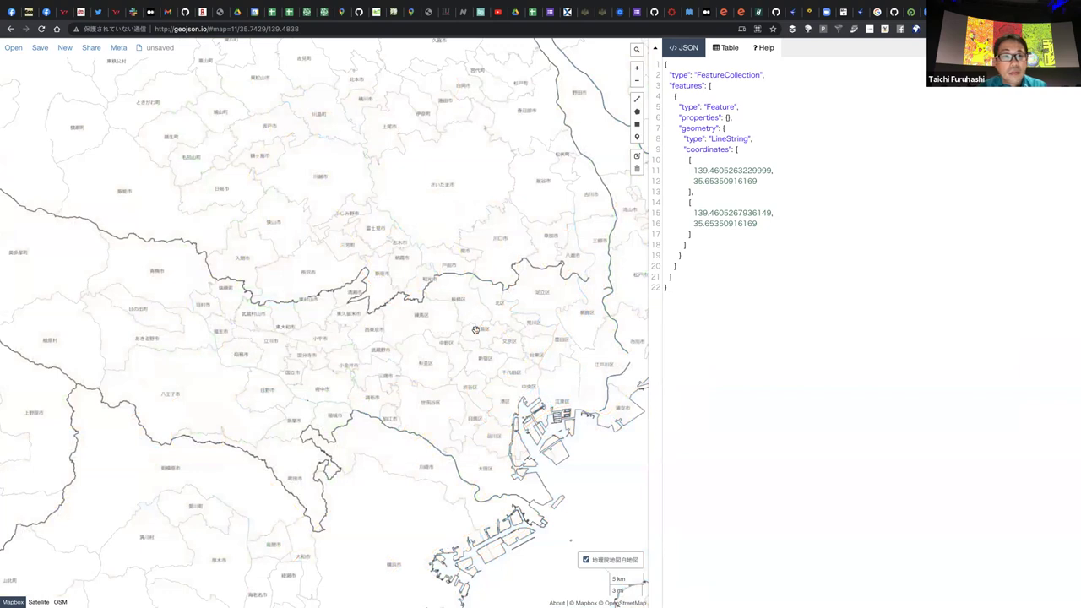
# Examine the prefecture and municipality boundaries of the blank map layer around Tokyo at several zoom levels
pyautogui.scroll(-5, 385, 396)
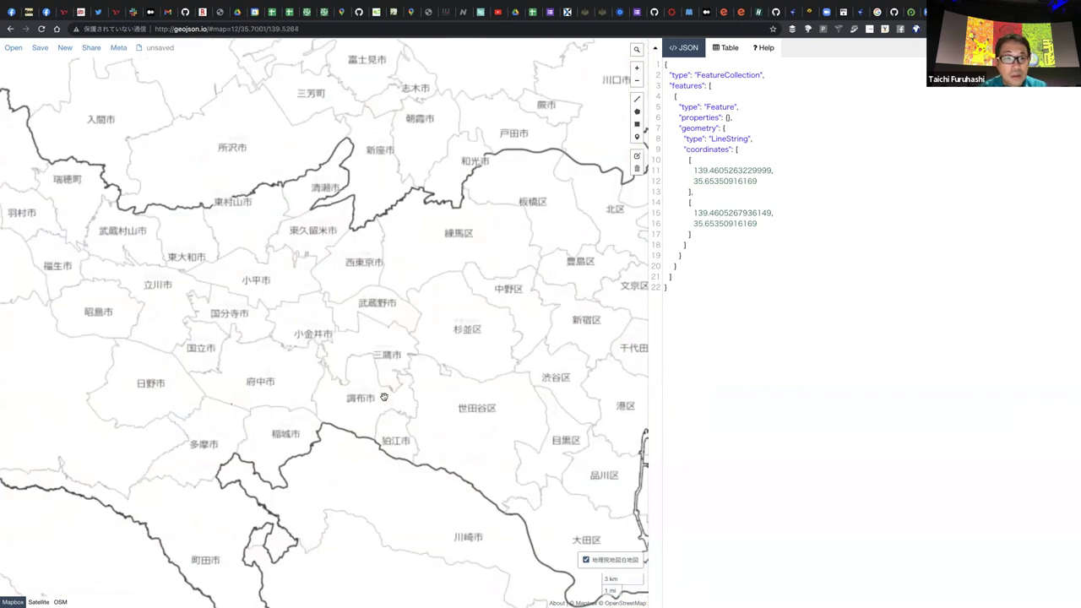
pyautogui.scroll(3, 384, 396)
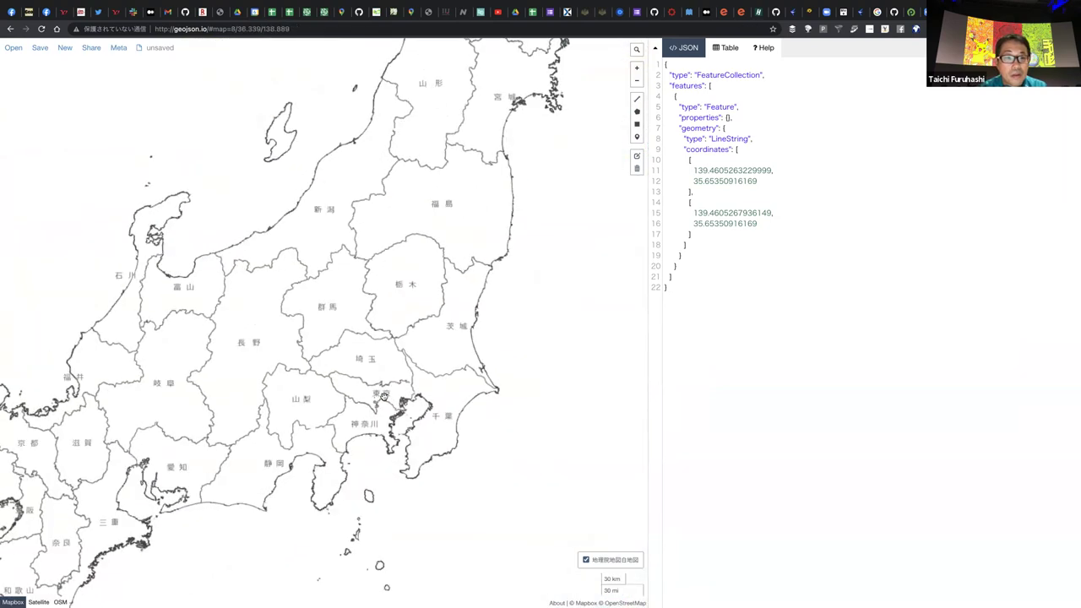
pyautogui.scroll(2, 384, 397)
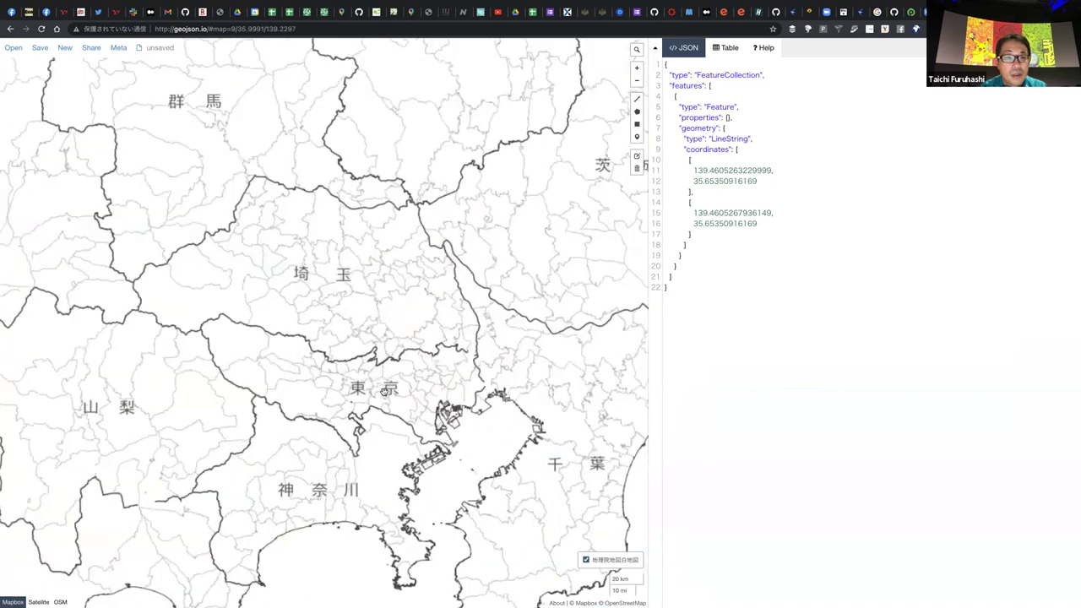
pyautogui.scroll(3, 370, 365)
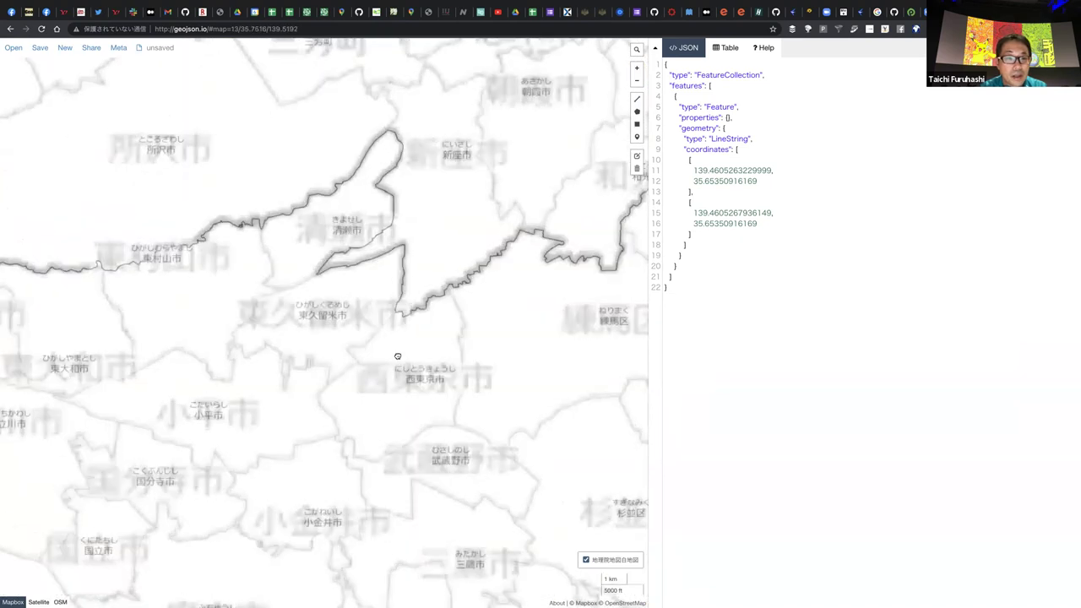
pyautogui.scroll(-2, 519, 287)
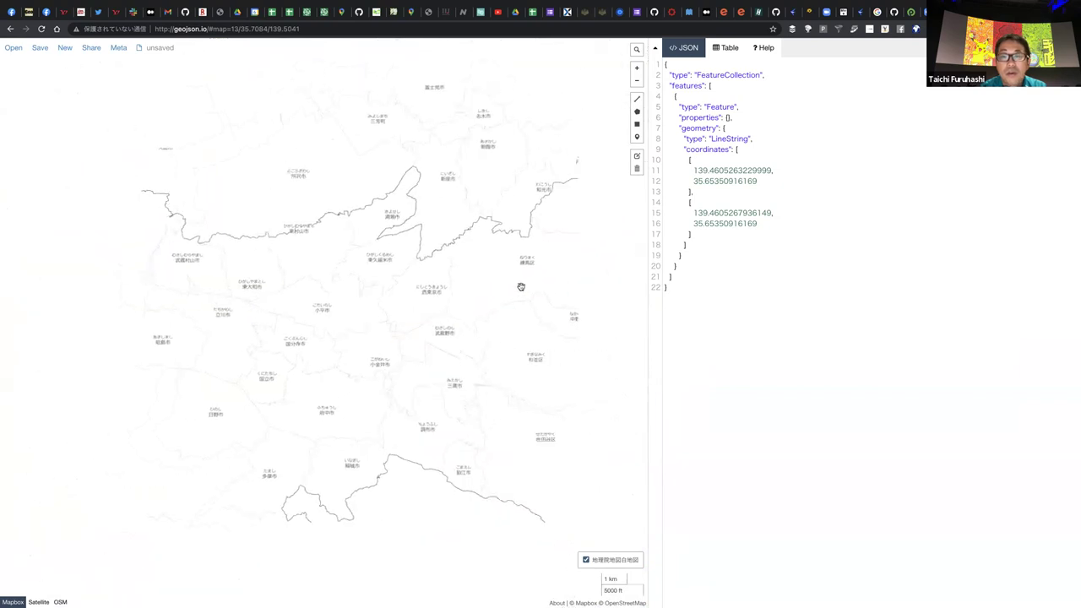
pyautogui.click(118, 47)
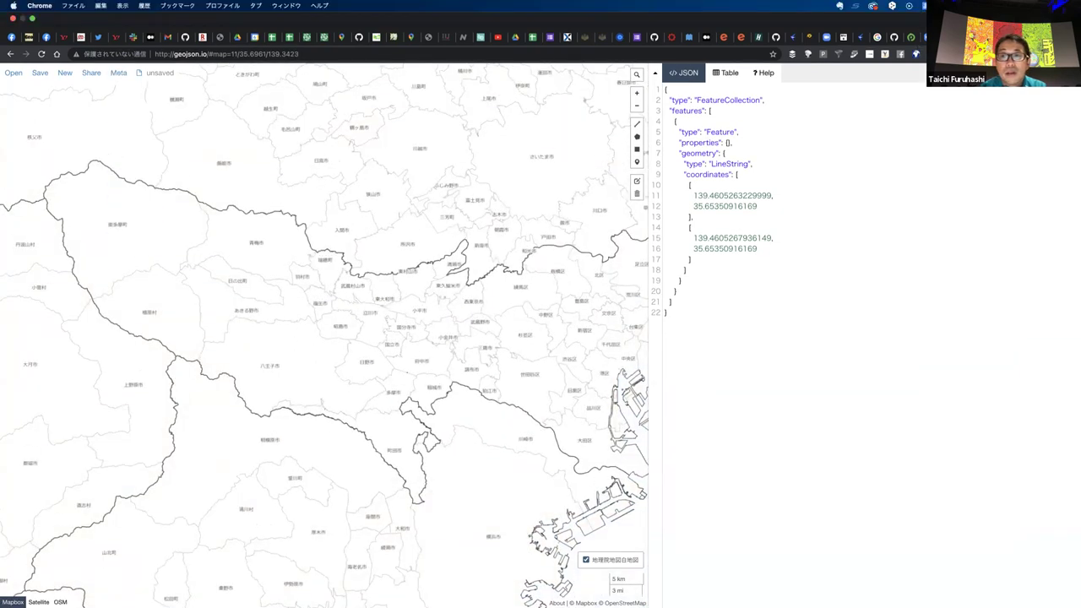
# Switch to the GitHub issue, write "GeoJSON.ico の Meta > Add map layer メニューからタイルURLを貼り付ける" in the new bullet and save the description
pyautogui.hotkey('ctrl', 'shift', 'Tab')
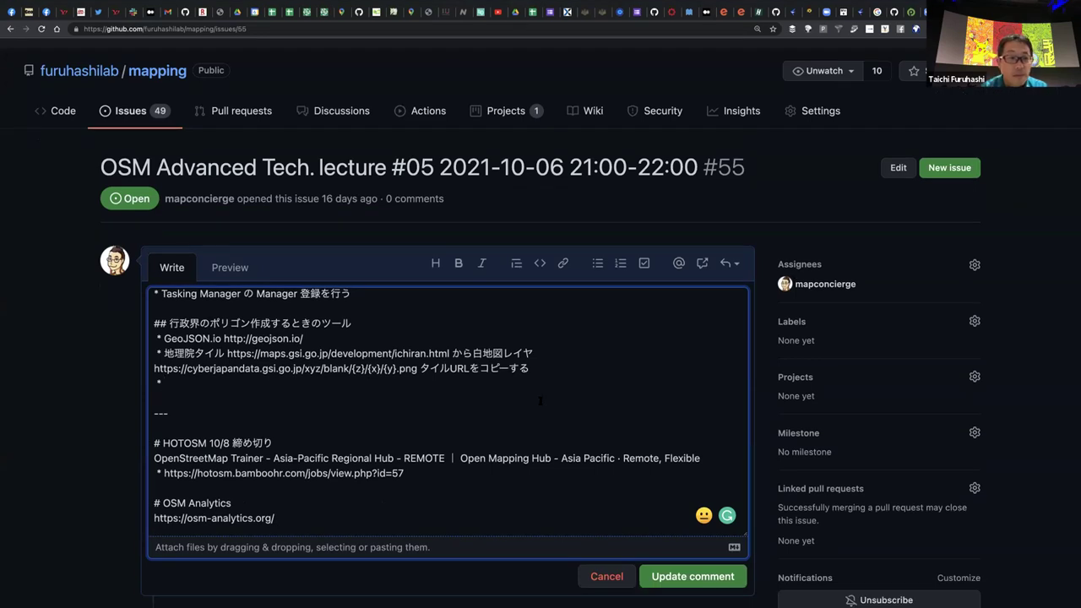
pyautogui.write('Geo')
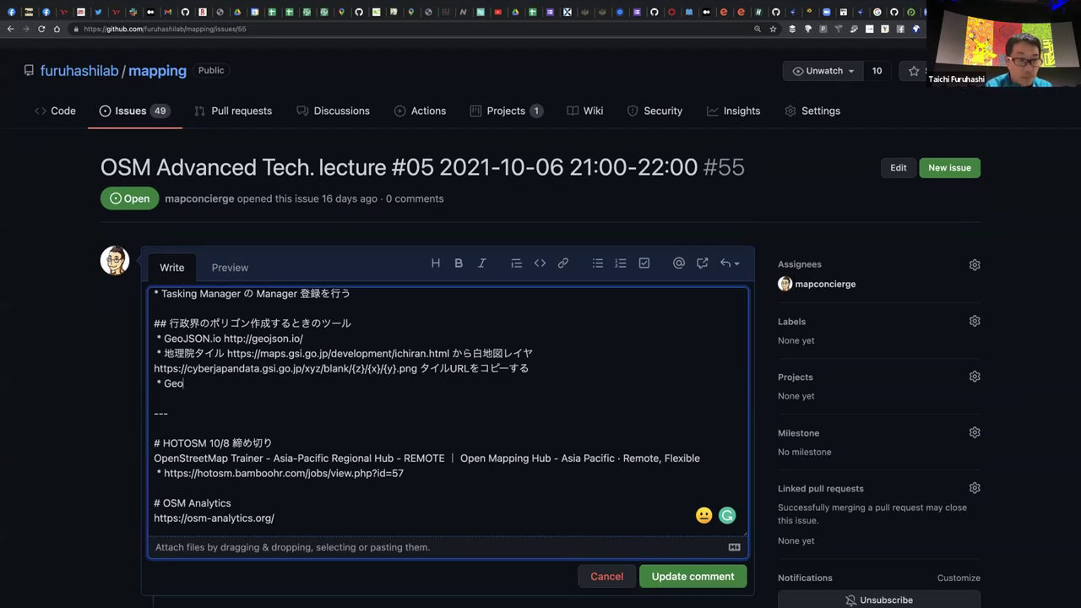
pyautogui.write('JSON.ico')
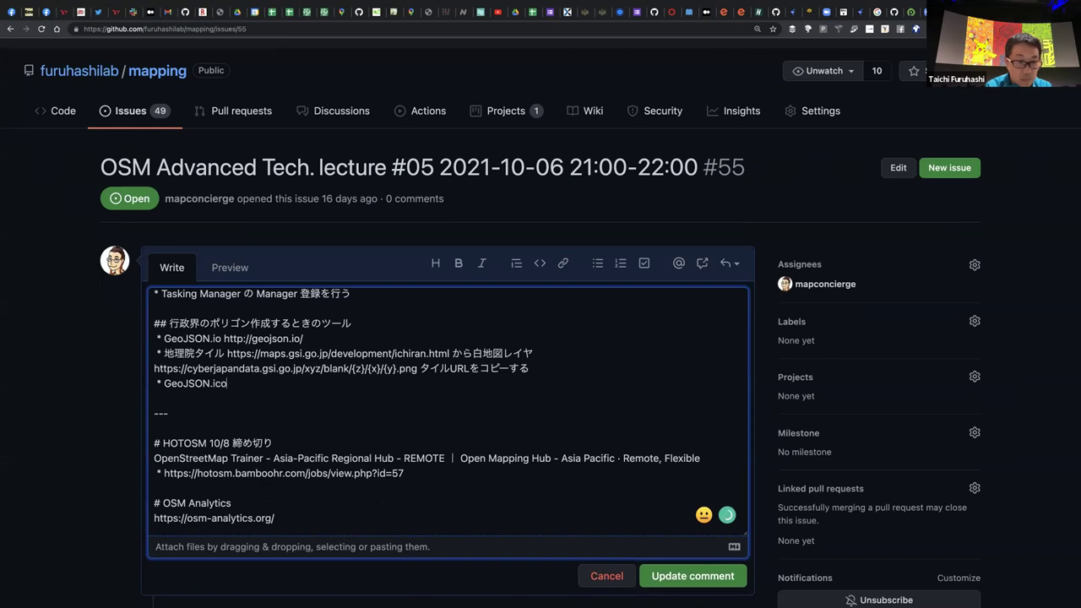
pyautogui.write(' の Meta >')
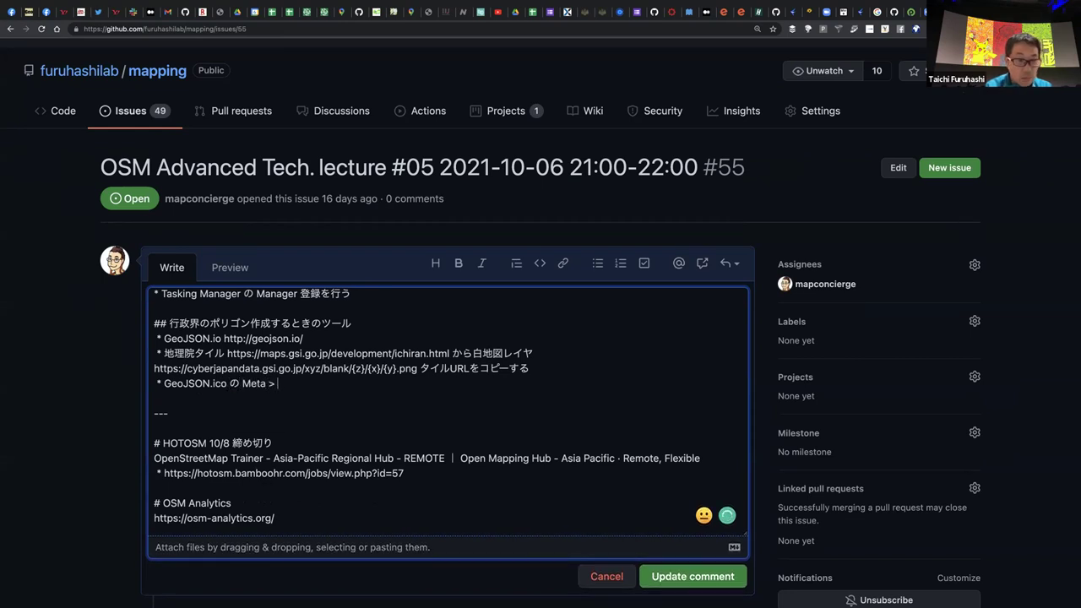
pyautogui.write(' Add map layer')
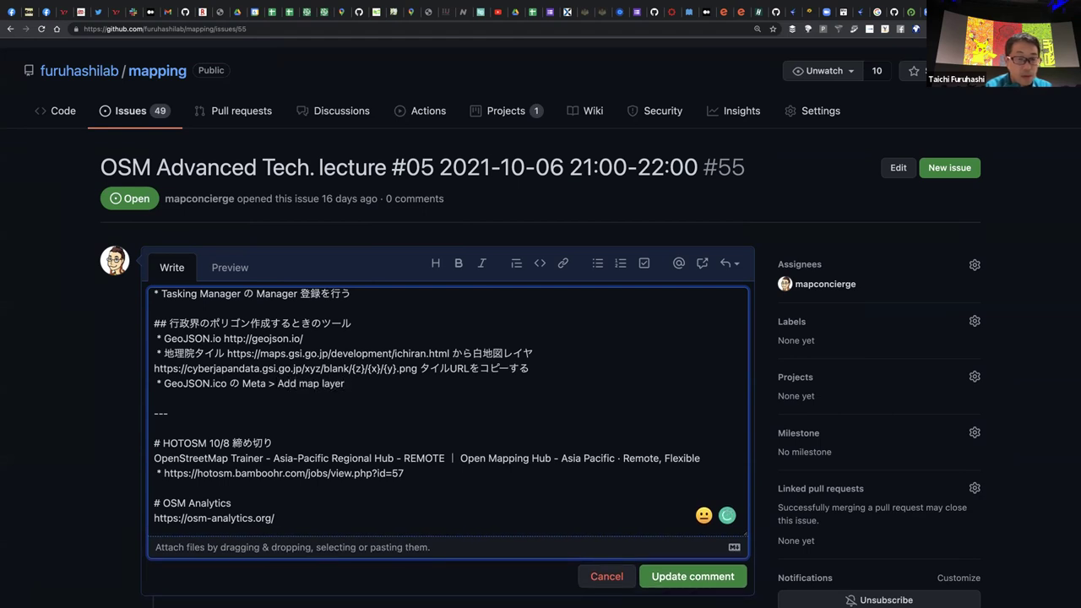
pyautogui.write(' メニューから')
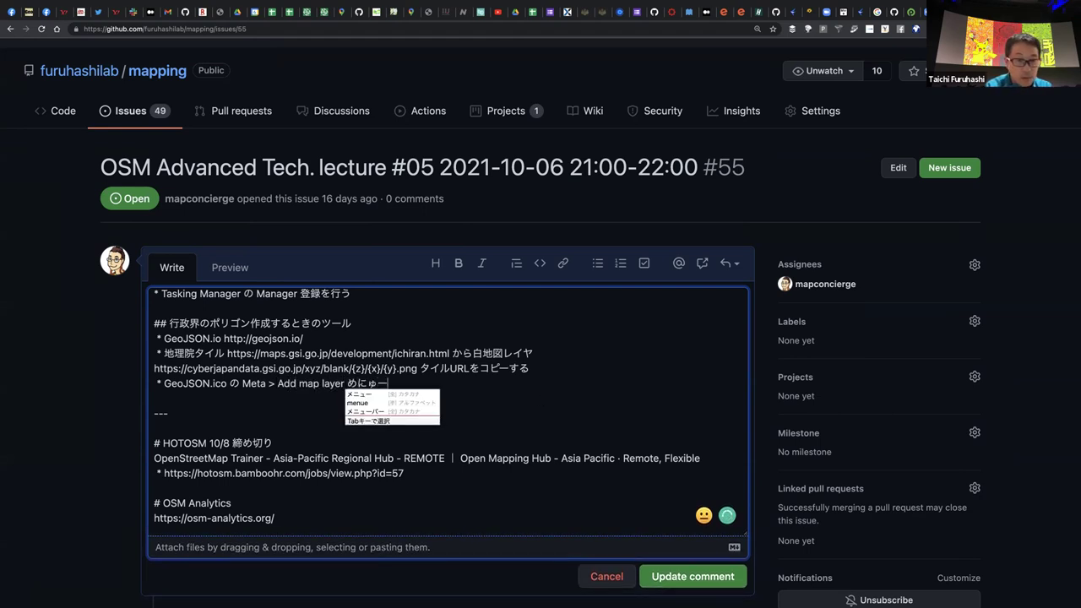
pyautogui.write('タイル')
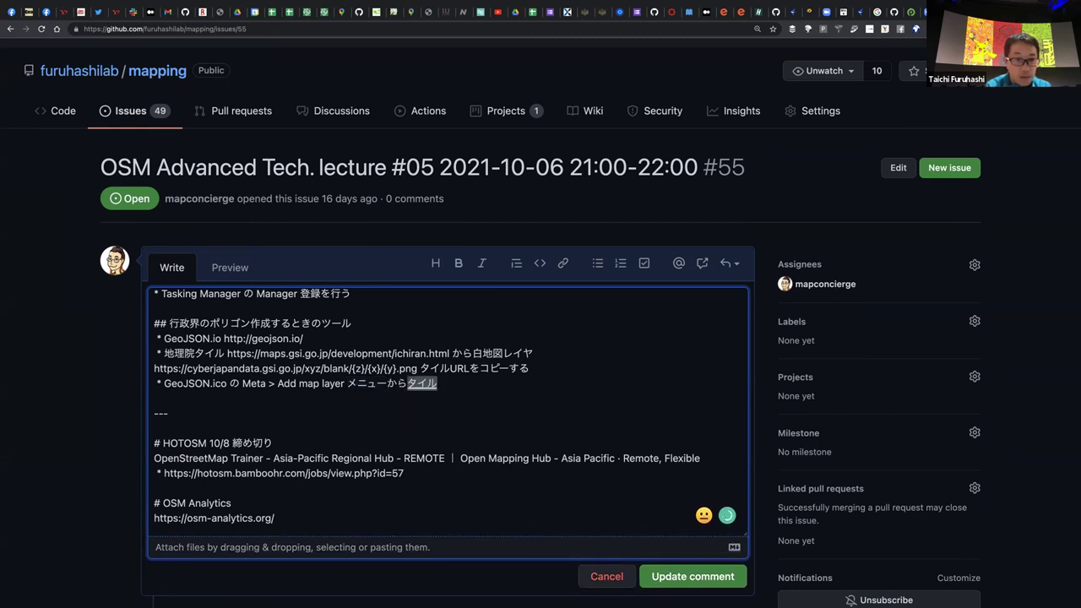
pyautogui.write('URLを貼り付ける')
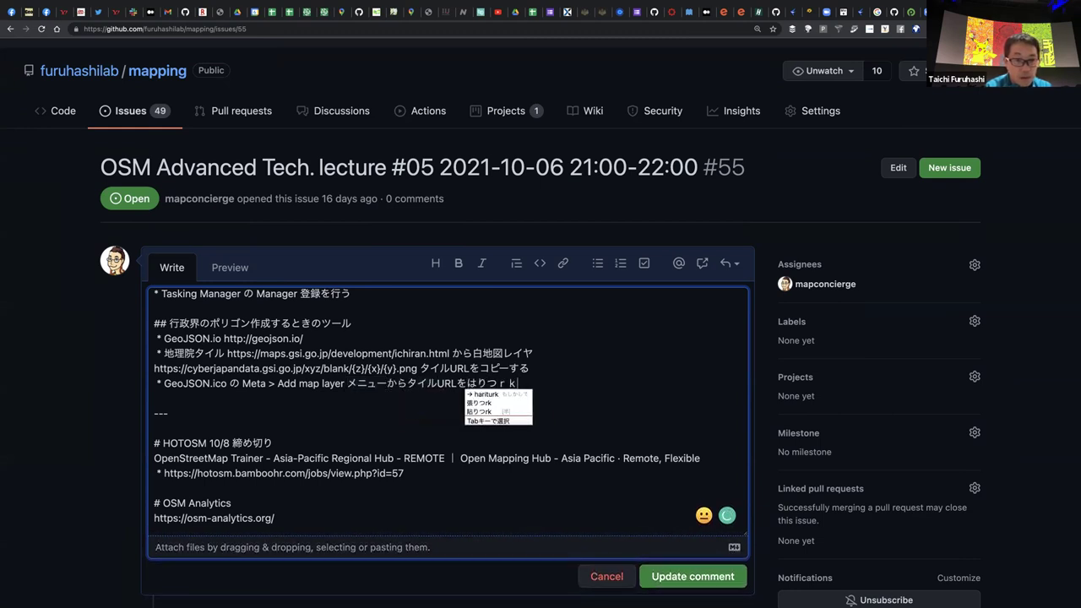
pyautogui.press('Return')
pyautogui.press('Return')
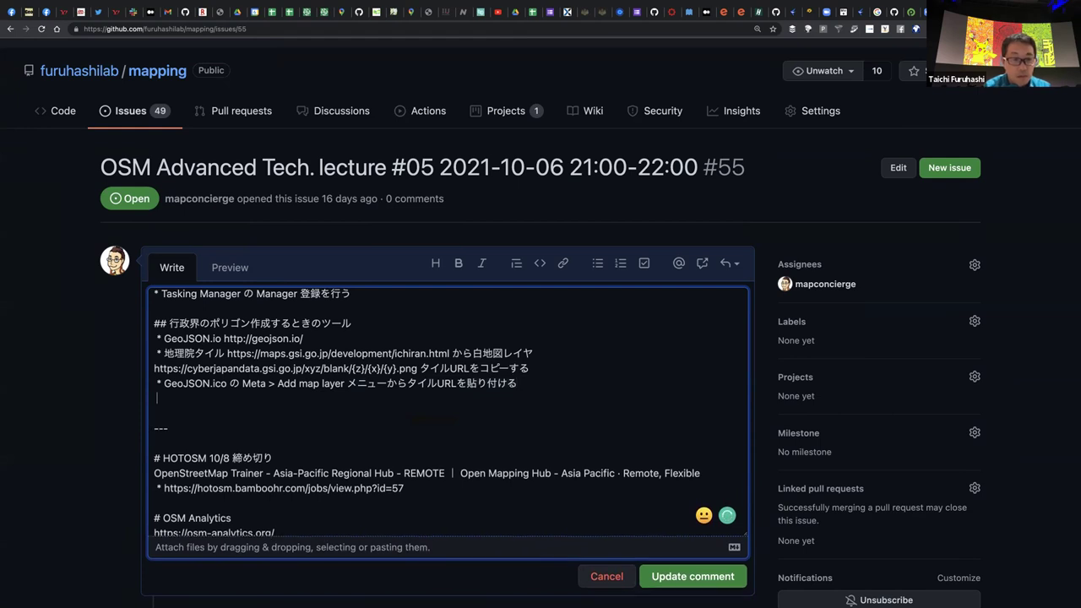
pyautogui.click(716, 583)
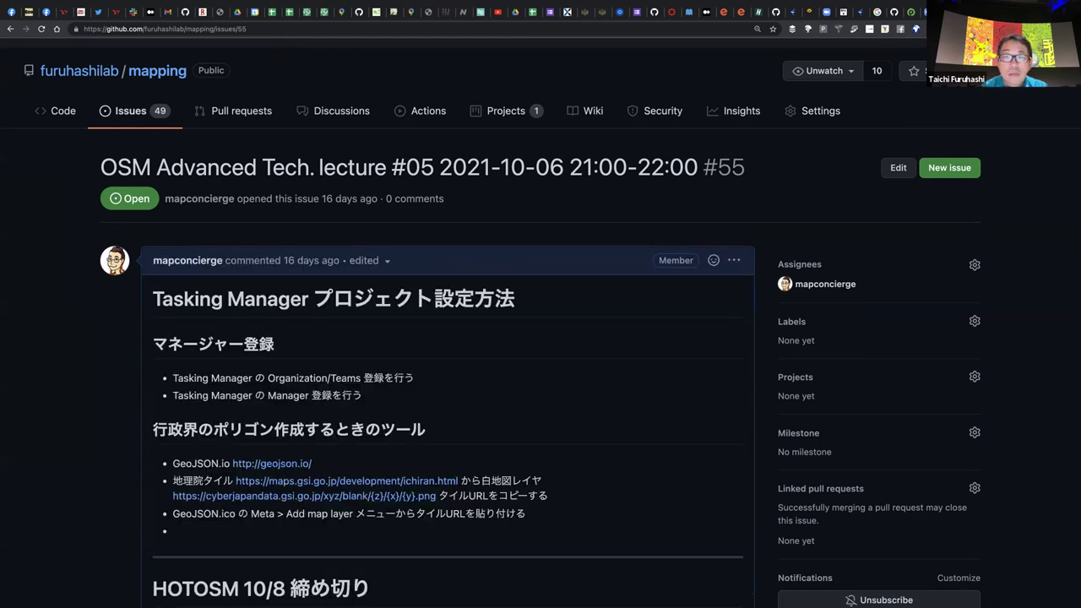
# Switch to geojson.io, trace the boundary of 相模原市 as a closed polygon and save the map as a GeoJSON file
pyautogui.hotkey('ctrl', 'shift', 'Tab')
pyautogui.hotkey('ctrl', 'shift', 'Tab')
pyautogui.hotkey('ctrl', 'Tab')
pyautogui.moveTo(312, 270); pyautogui.dragTo(275, 258)
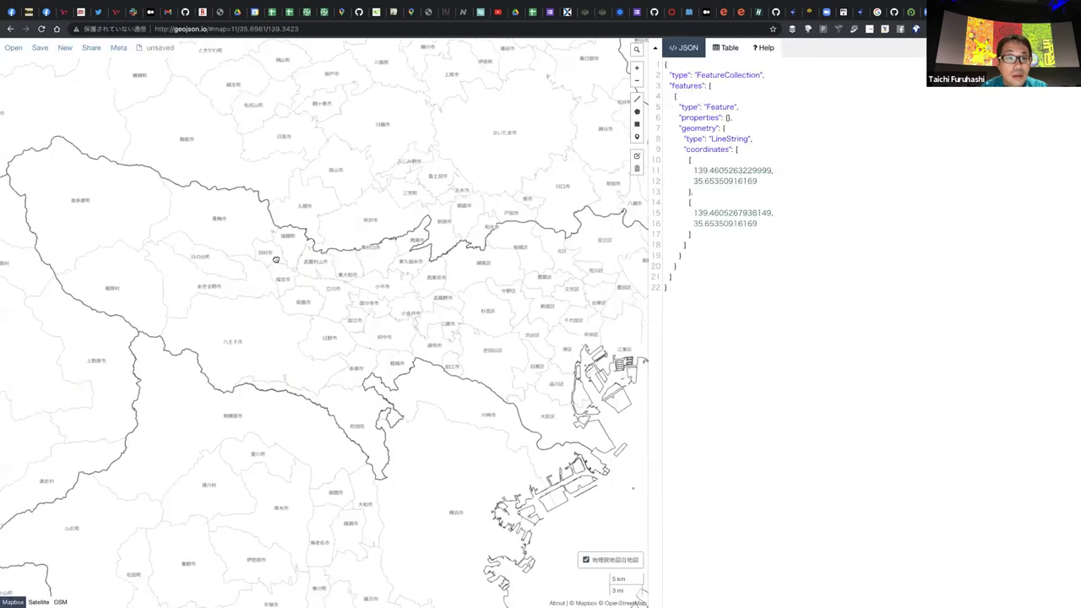
pyautogui.moveTo(396, 299); pyautogui.dragTo(386, 357)
pyautogui.moveTo(277, 328)
pyautogui.mouseDown()
pyautogui.moveTo(342, 335)
pyautogui.moveTo(342, 345)
pyautogui.moveTo(432, 303)
pyautogui.moveTo(408, 299)
pyautogui.moveTo(408, 319)
pyautogui.moveTo(402, 294)
pyautogui.moveTo(391, 300)
pyautogui.mouseUp()
pyautogui.scroll(2, 343, 346)
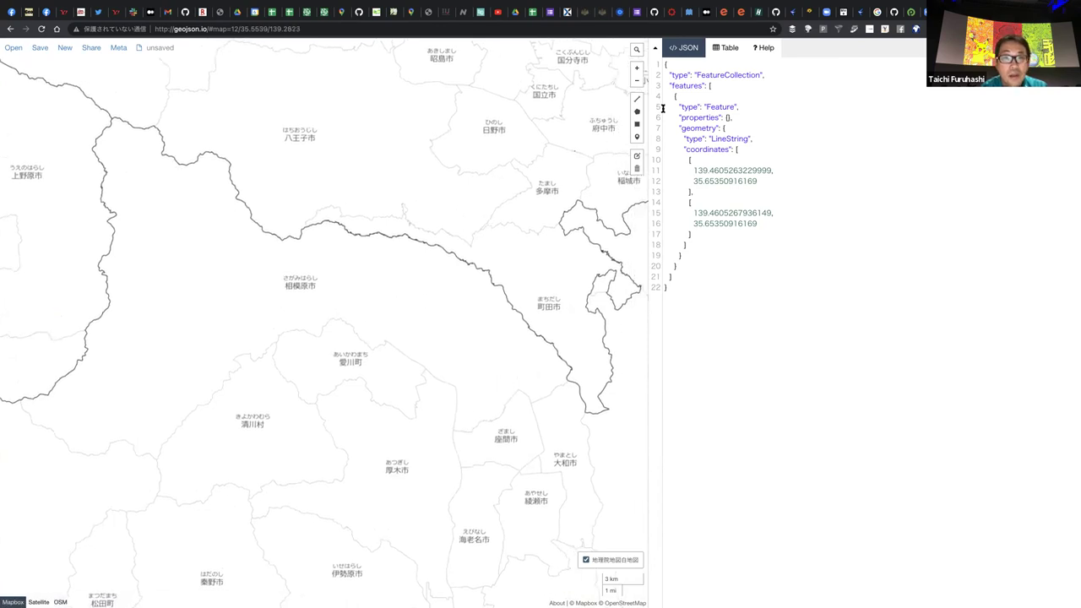
pyautogui.click(638, 111)
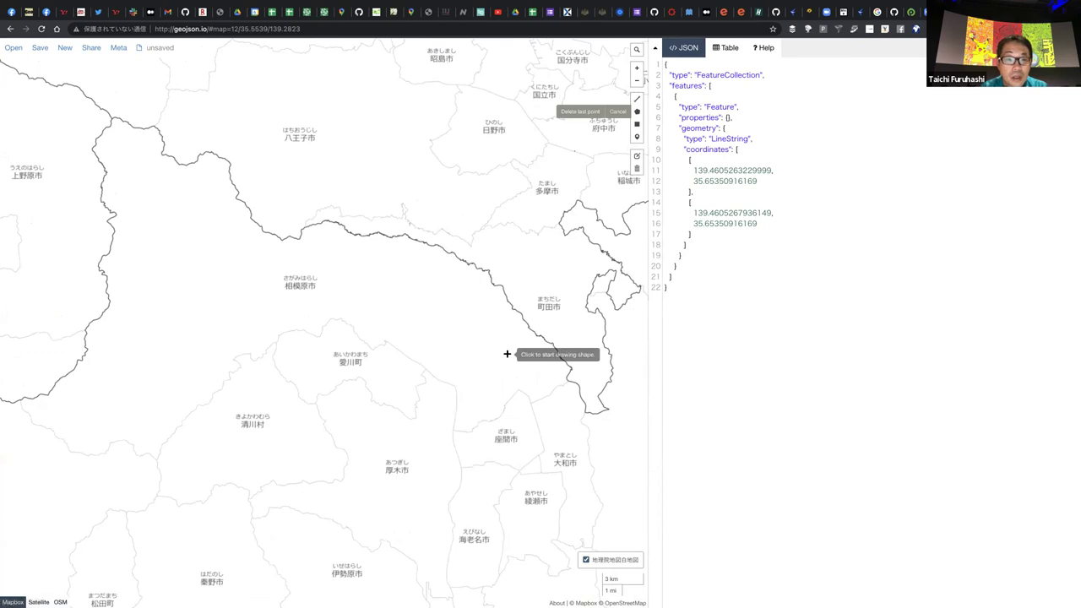
pyautogui.click(570, 382)
pyautogui.click(530, 403)
pyautogui.click(522, 391)
pyautogui.click(490, 422)
pyautogui.click(452, 429)
pyautogui.click(459, 386)
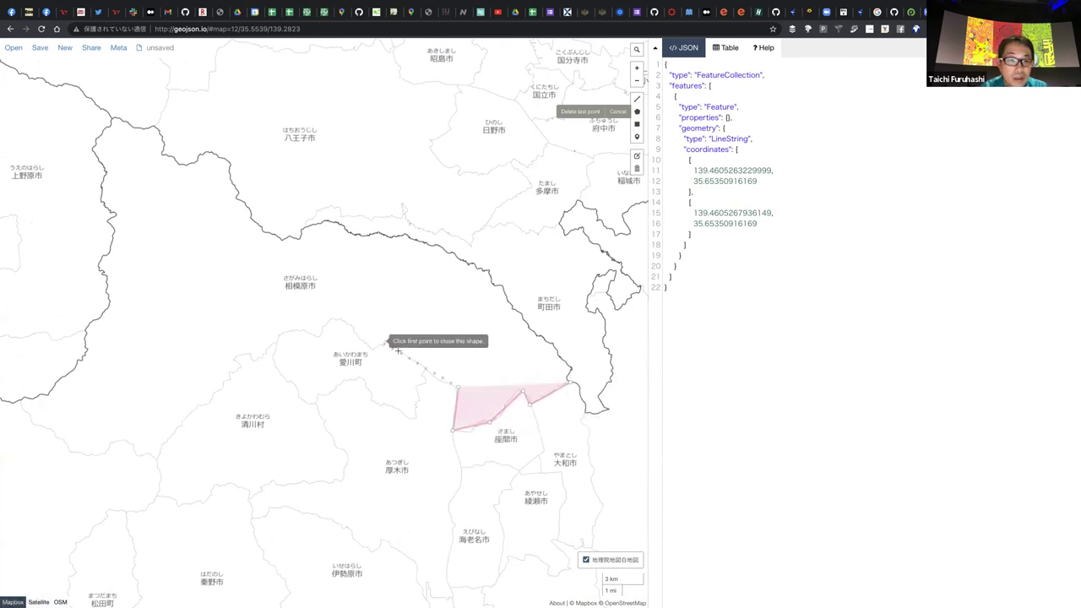
pyautogui.click(383, 342)
pyautogui.click(368, 346)
pyautogui.click(344, 322)
pyautogui.click(330, 314)
pyautogui.click(317, 326)
pyautogui.click(313, 332)
pyautogui.click(285, 326)
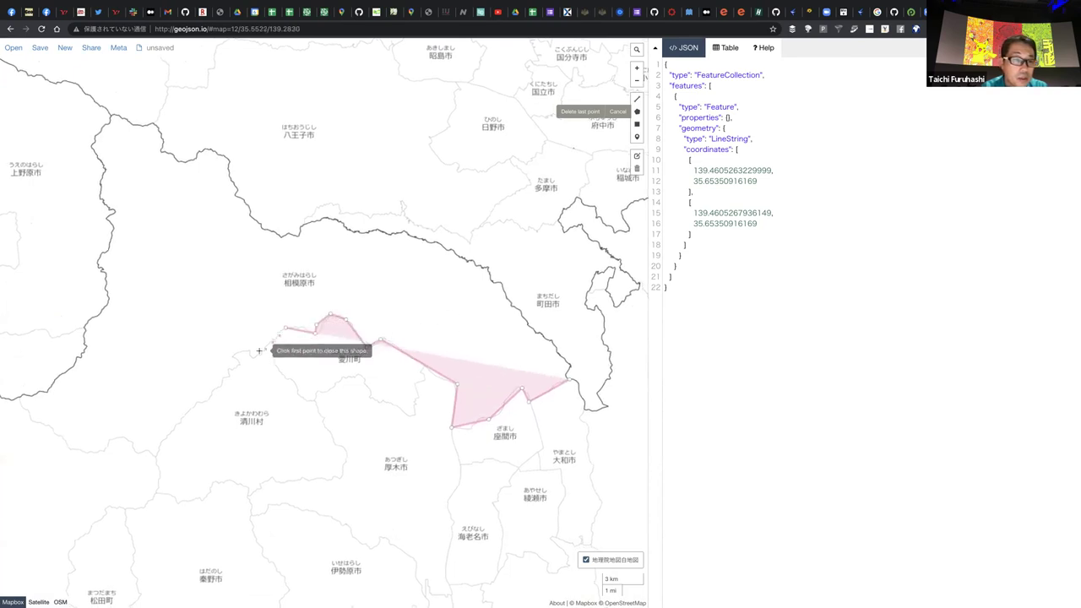
pyautogui.click(200, 406)
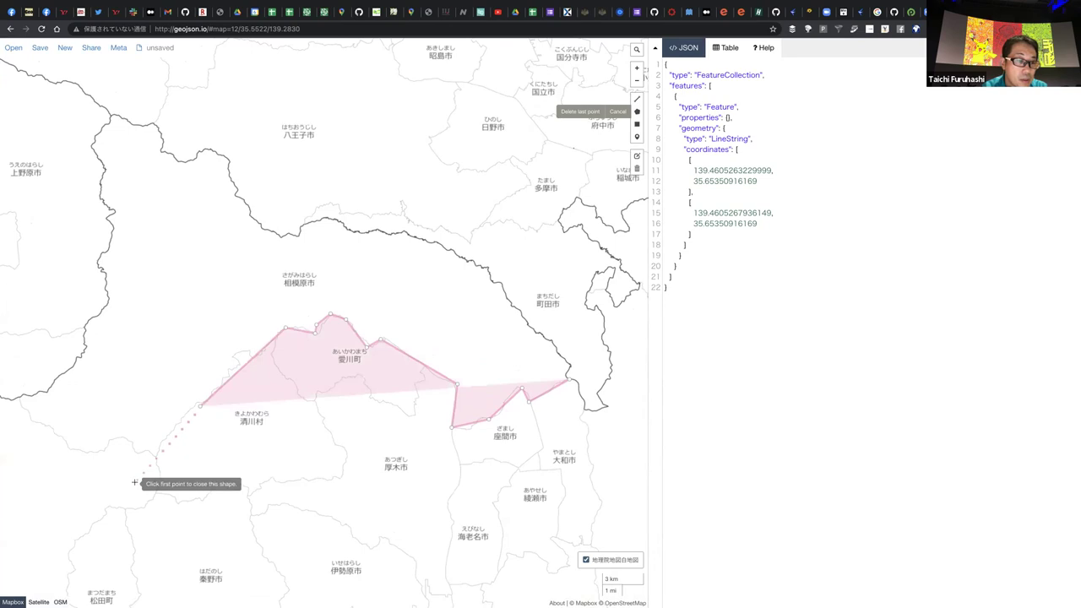
pyautogui.click(150, 456)
pyautogui.click(99, 439)
pyautogui.click(90, 448)
pyautogui.click(18, 408)
pyautogui.click(40, 386)
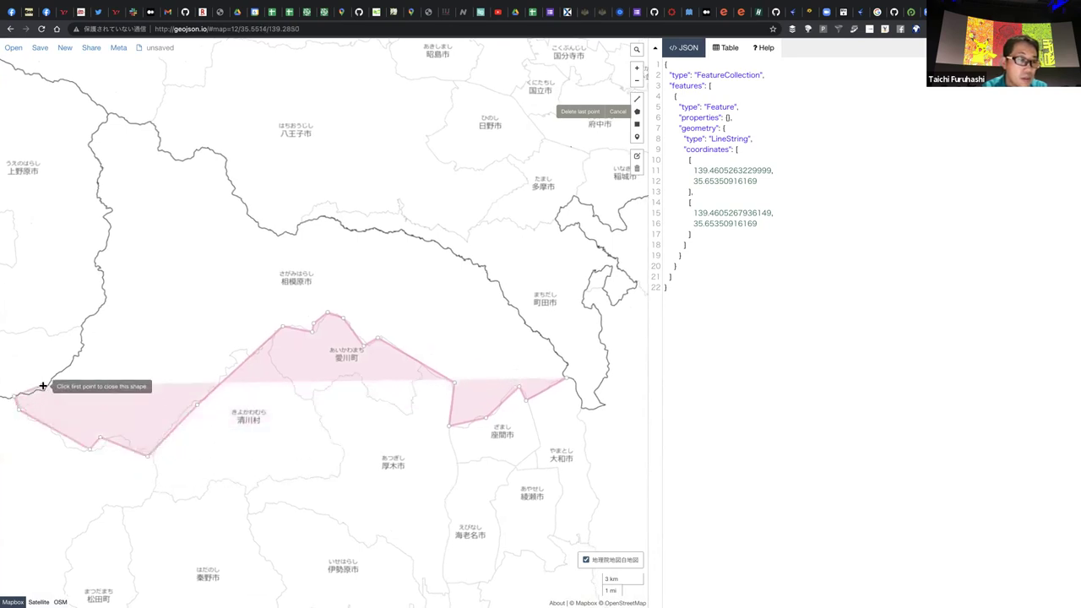
pyautogui.click(82, 347)
pyautogui.click(95, 317)
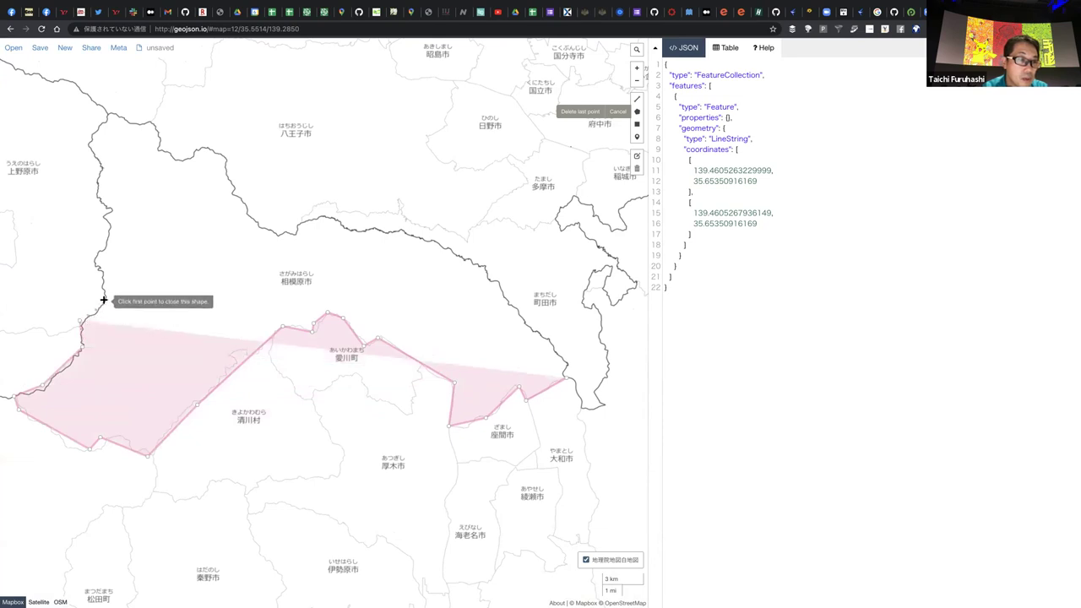
pyautogui.click(104, 300)
pyautogui.click(91, 262)
pyautogui.click(104, 208)
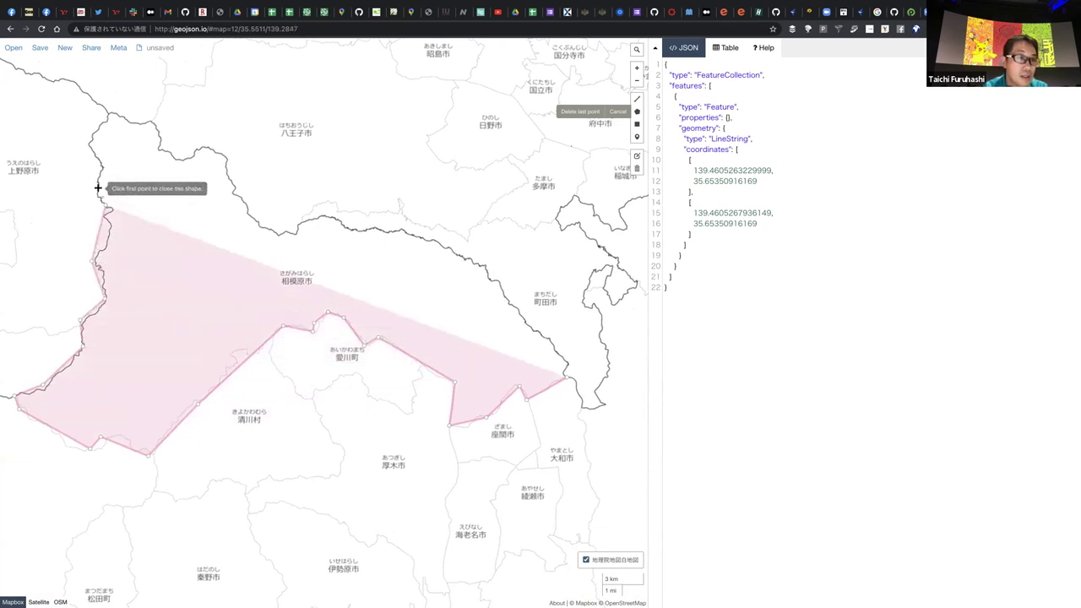
pyautogui.click(94, 192)
pyautogui.click(101, 164)
pyautogui.click(85, 136)
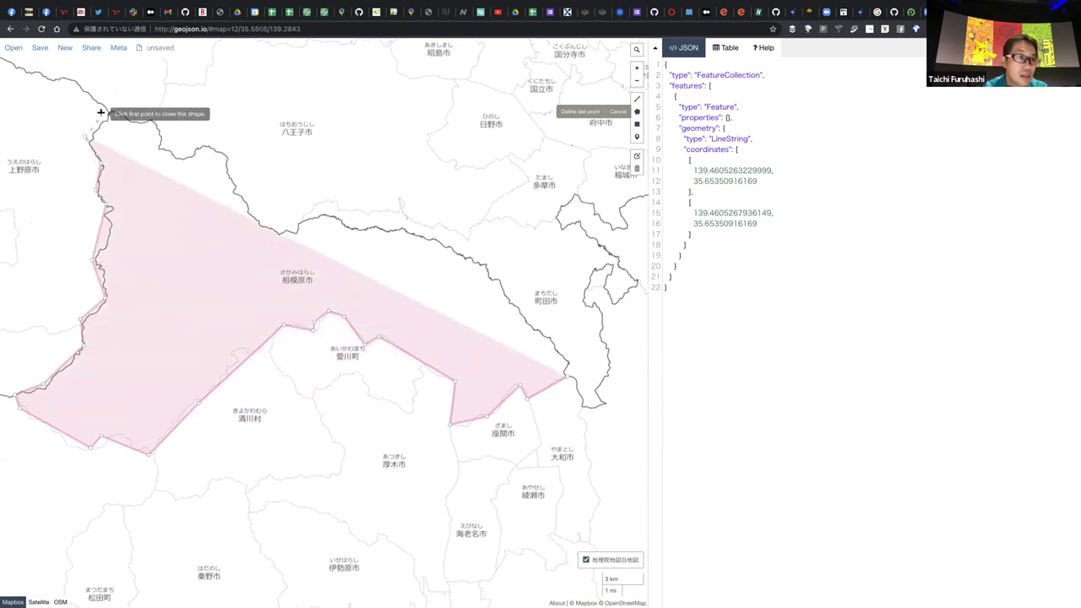
pyautogui.click(109, 104)
pyautogui.click(164, 122)
pyautogui.click(173, 154)
pyautogui.click(205, 142)
pyautogui.click(228, 153)
pyautogui.click(232, 178)
pyautogui.click(257, 215)
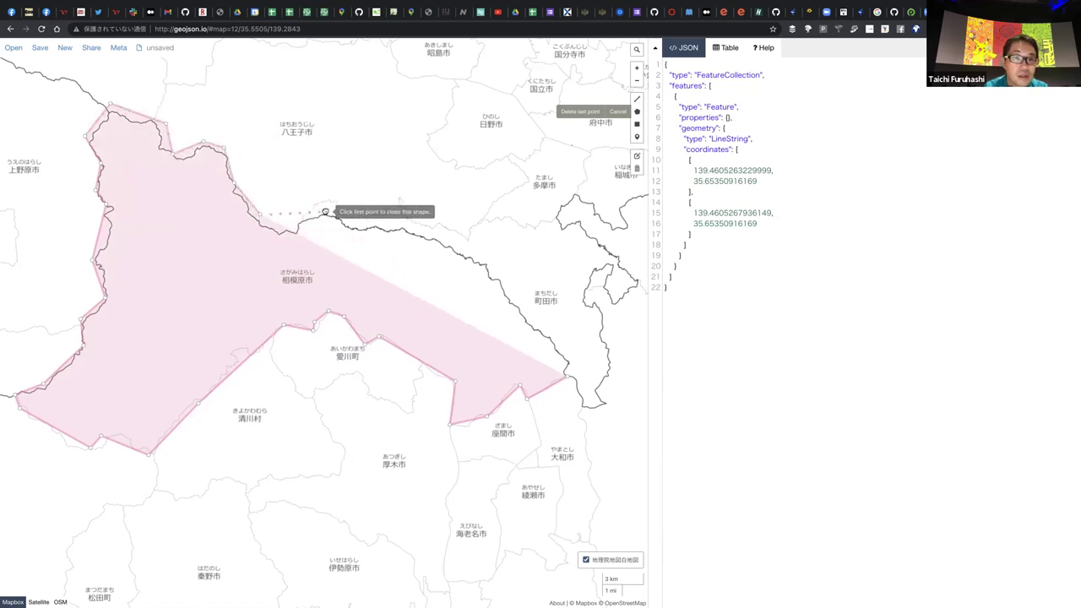
pyautogui.click(327, 212)
pyautogui.moveTo(441, 239); pyautogui.dragTo(447, 243)
pyautogui.click(514, 282)
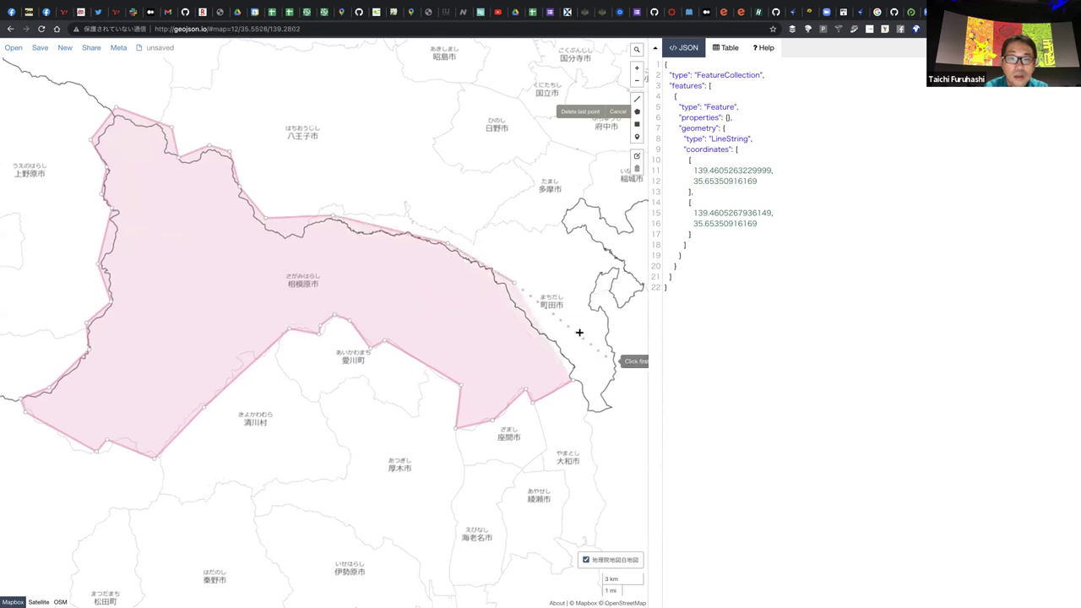
pyautogui.click(580, 369)
pyautogui.click(580, 369)
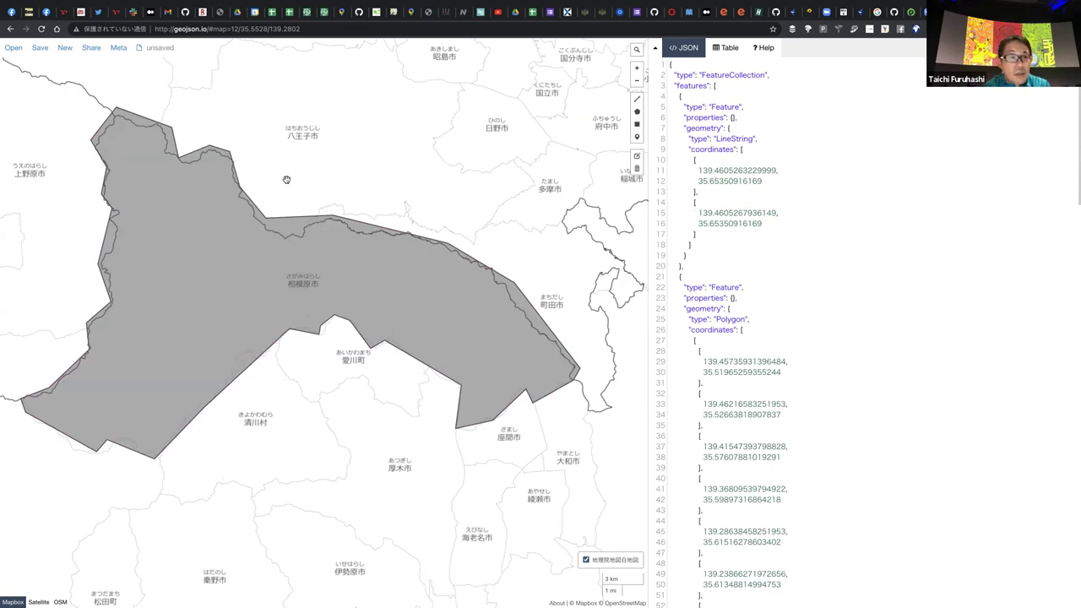
pyautogui.click(40, 48)
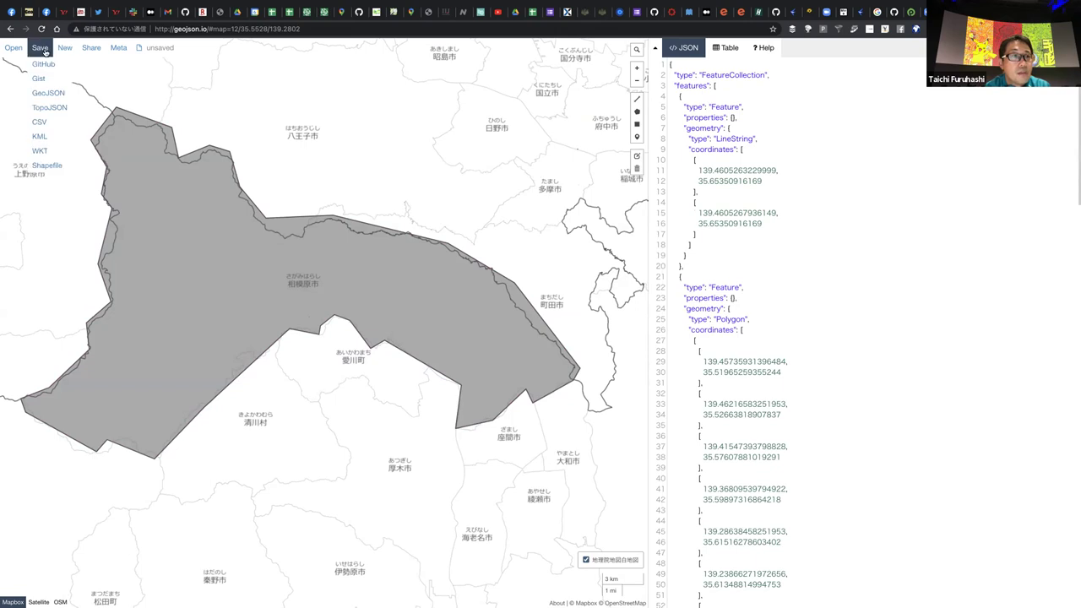
pyautogui.click(48, 95)
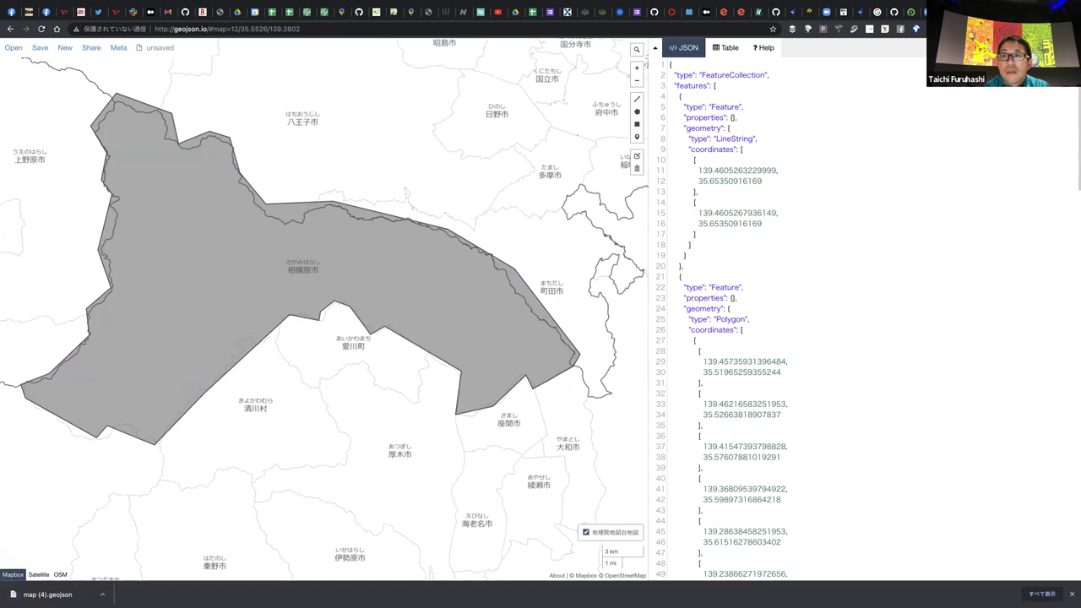
# Switch to the GitHub issue, edit its description and write "対象行政界のポリゴンを描き、GeoJSONファイルとして保存" in the empty bullet, followed by a new bullet
pyautogui.click(935, 11)
pyautogui.click(734, 261)
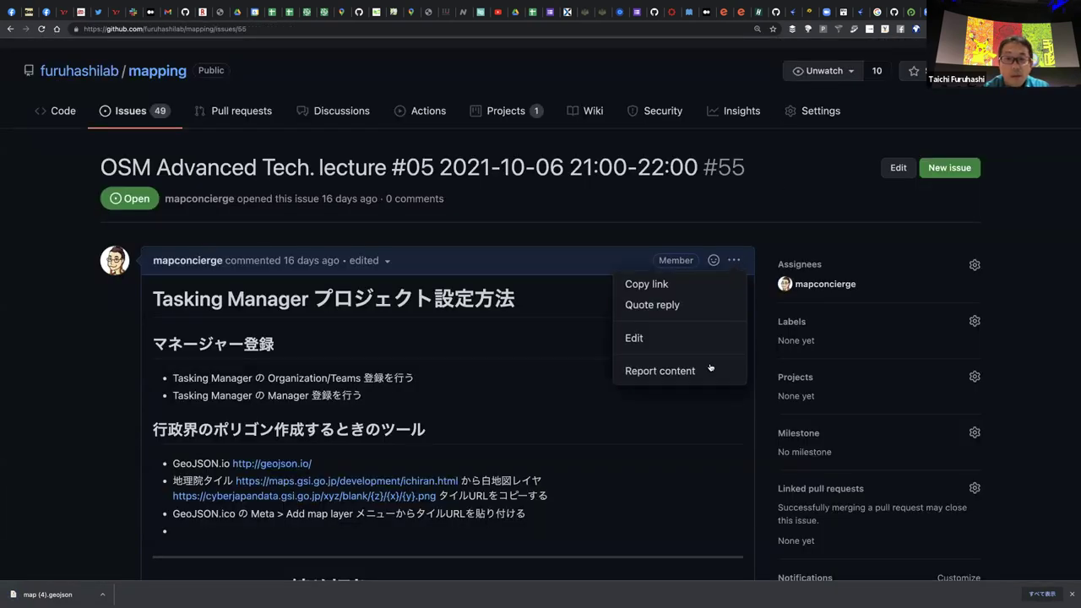
pyautogui.click(711, 342)
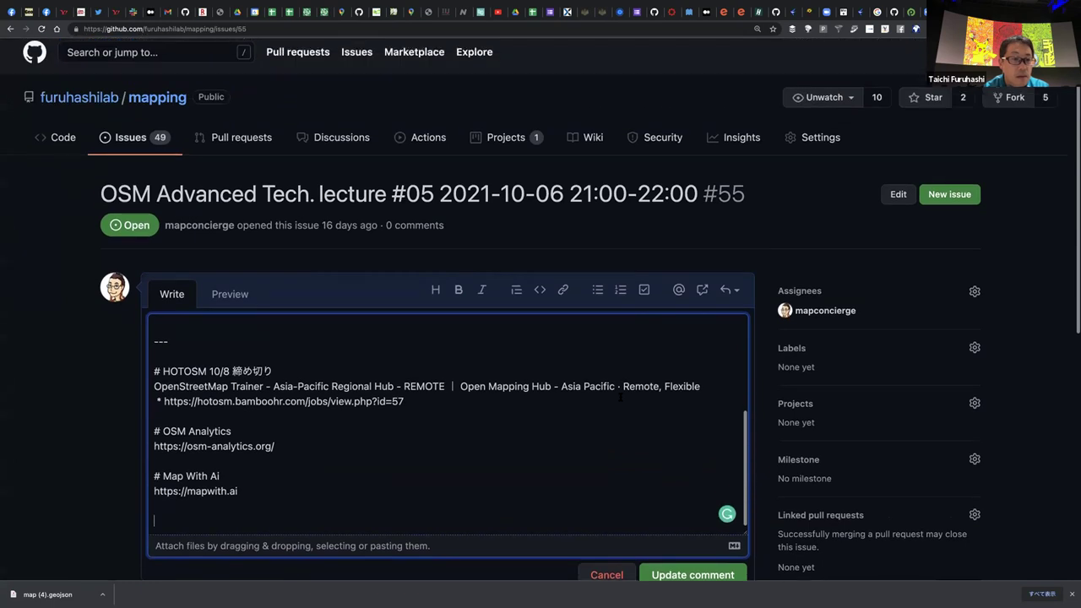
pyautogui.scroll(3, 620, 397)
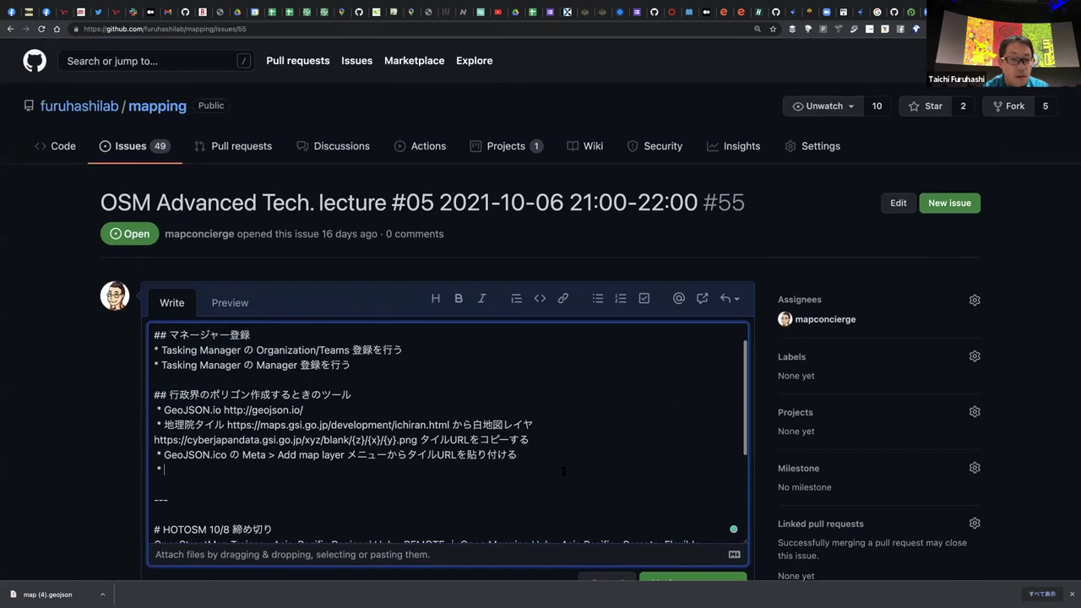
pyautogui.click(563, 471)
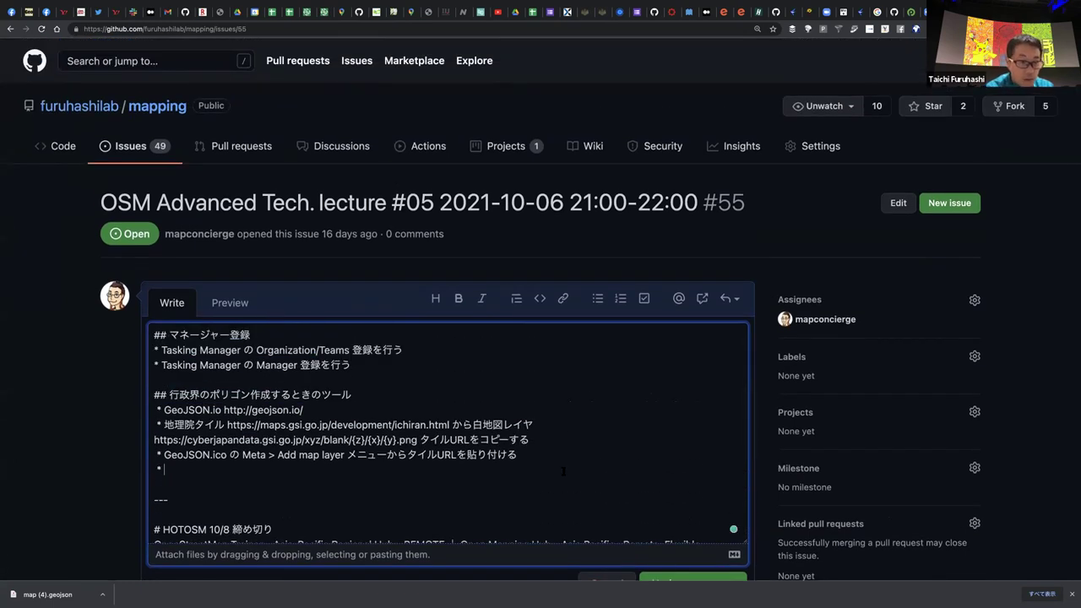
pyautogui.write('ポリゴンを描き、')
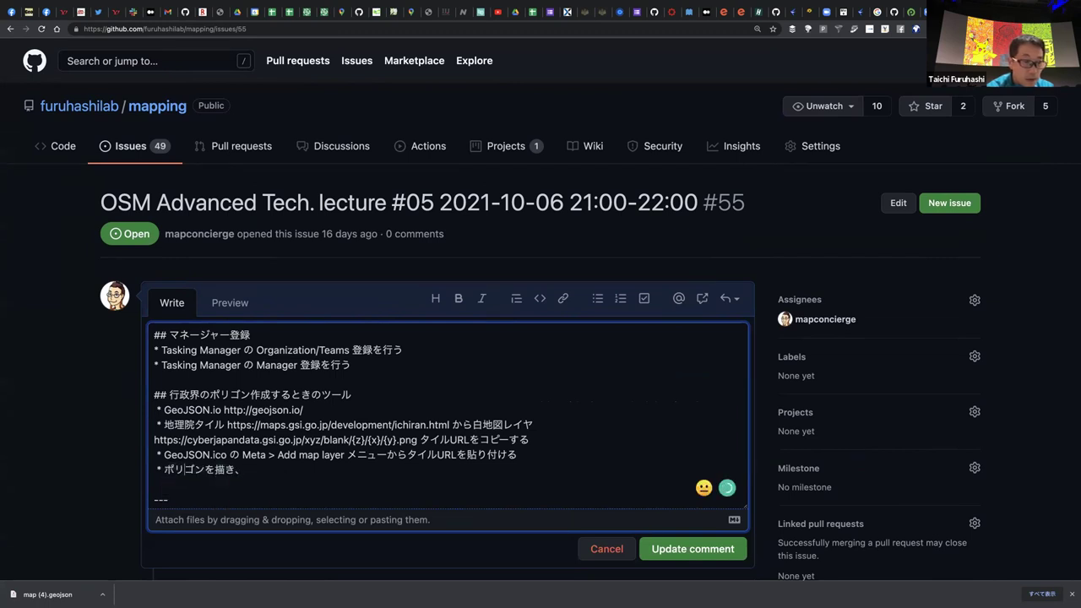
pyautogui.write('対象ぎょうs')
pyautogui.write('ei')
pyautogui.press('space')
pyautogui.write('kai')
pyautogui.press('space')
pyautogui.write('no')
pyautogui.press('Return')
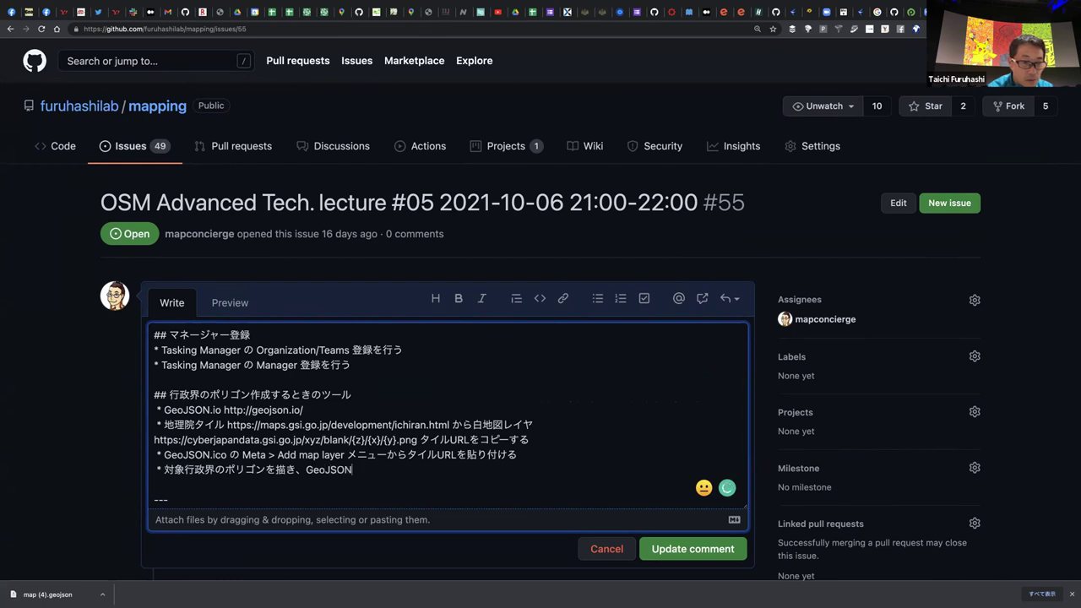
pyautogui.write('fairutoshitehozonn')
pyautogui.press('Return')
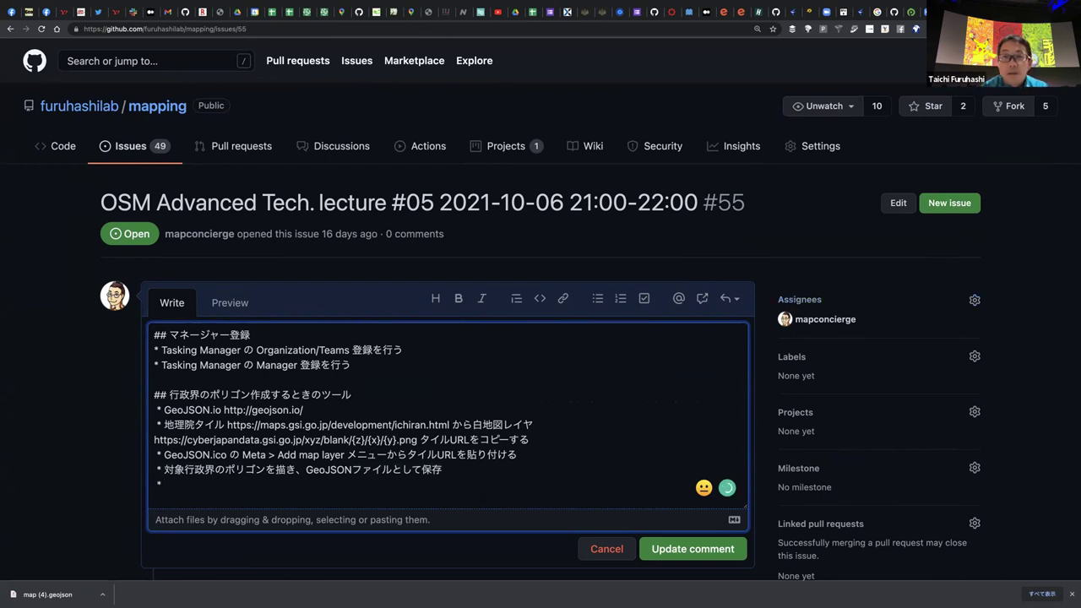
# Switch to the Tasking Manager's new project page and try to import map (4).geojson as the Area of Interest
pyautogui.hotkey('ctrl', 'Tab')
pyautogui.hotkey('ctrl', 'Tab')
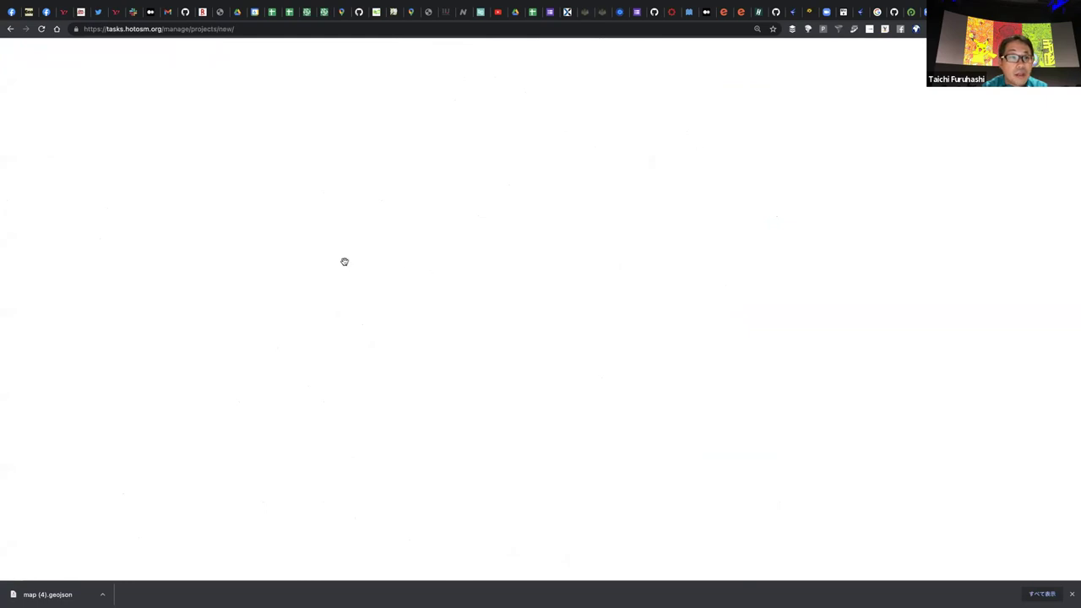
pyautogui.scroll(-1, 3, 337)
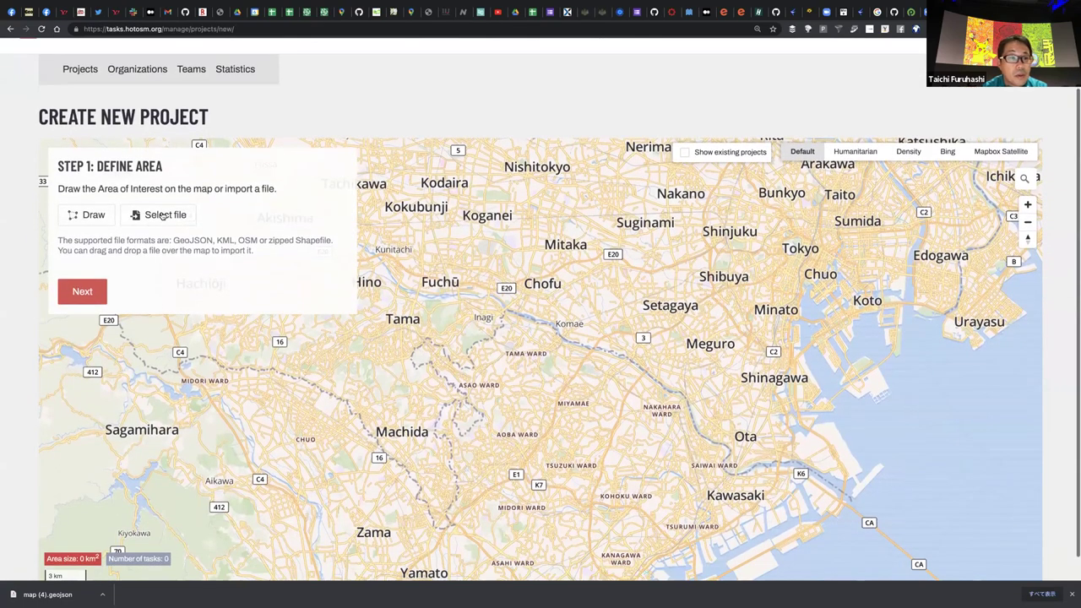
pyautogui.click(173, 221)
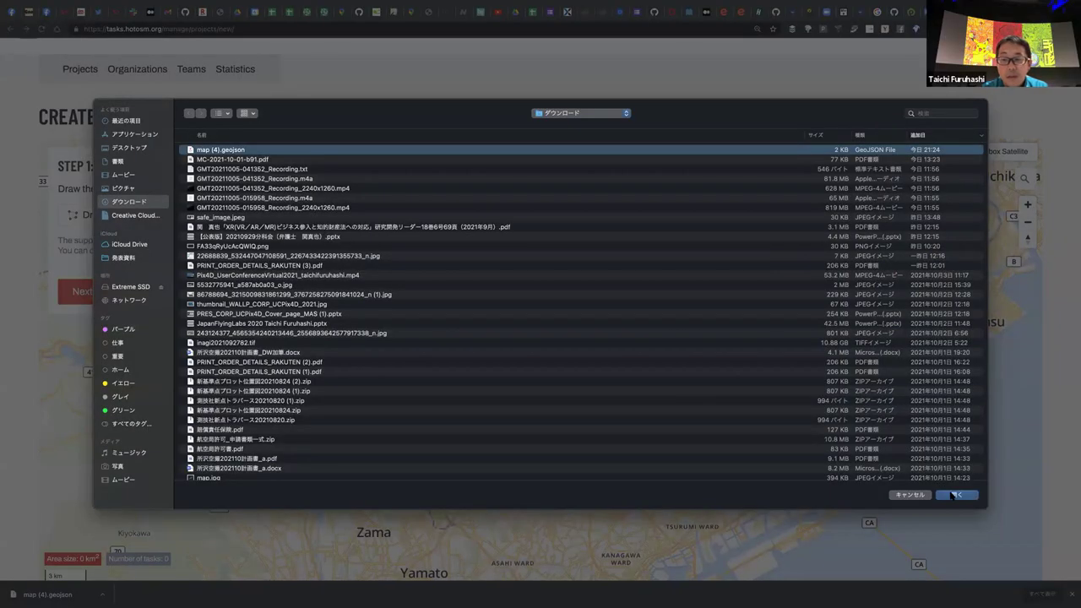
pyautogui.click(954, 495)
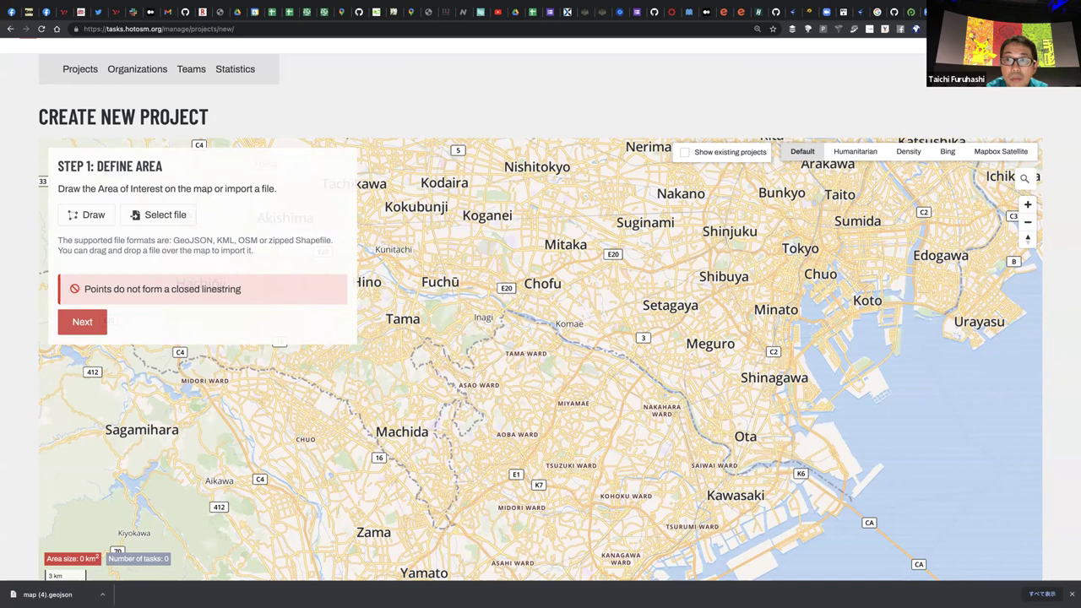
# Switch back to geojson.io and delete the 相模原市 polygon feature
pyautogui.hotkey('ctrl', 'shift', 'Tab')
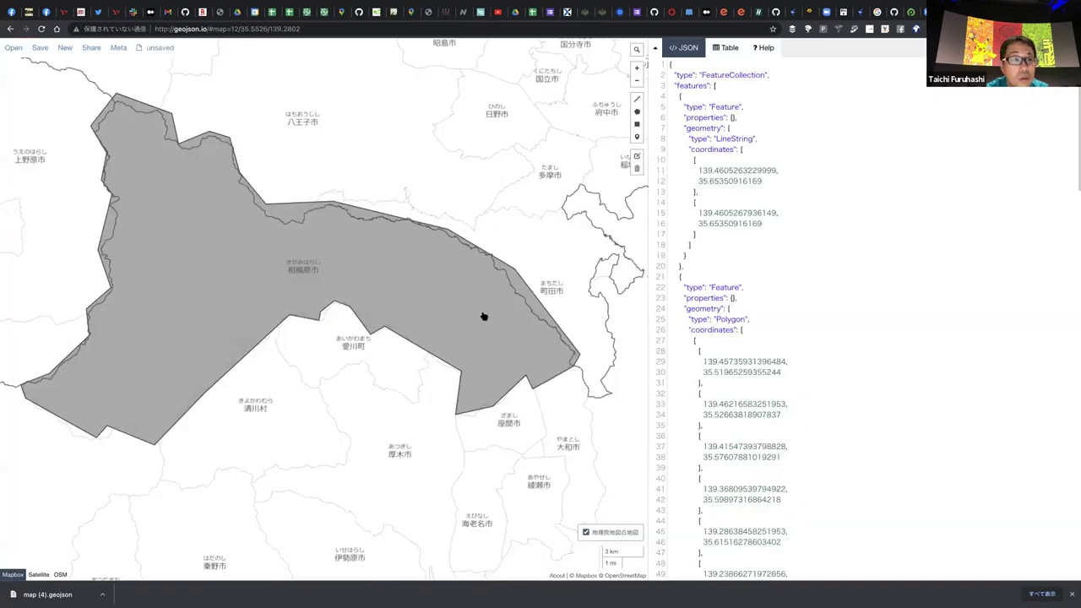
pyautogui.click(479, 301)
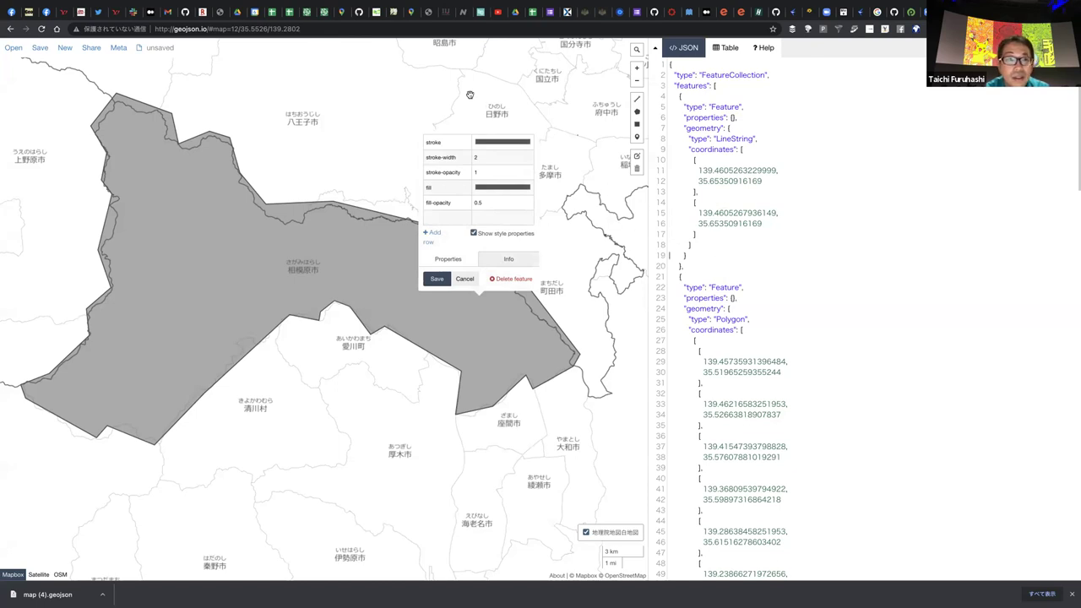
pyautogui.moveTo(469, 94); pyautogui.dragTo(474, 97)
pyautogui.click(524, 281)
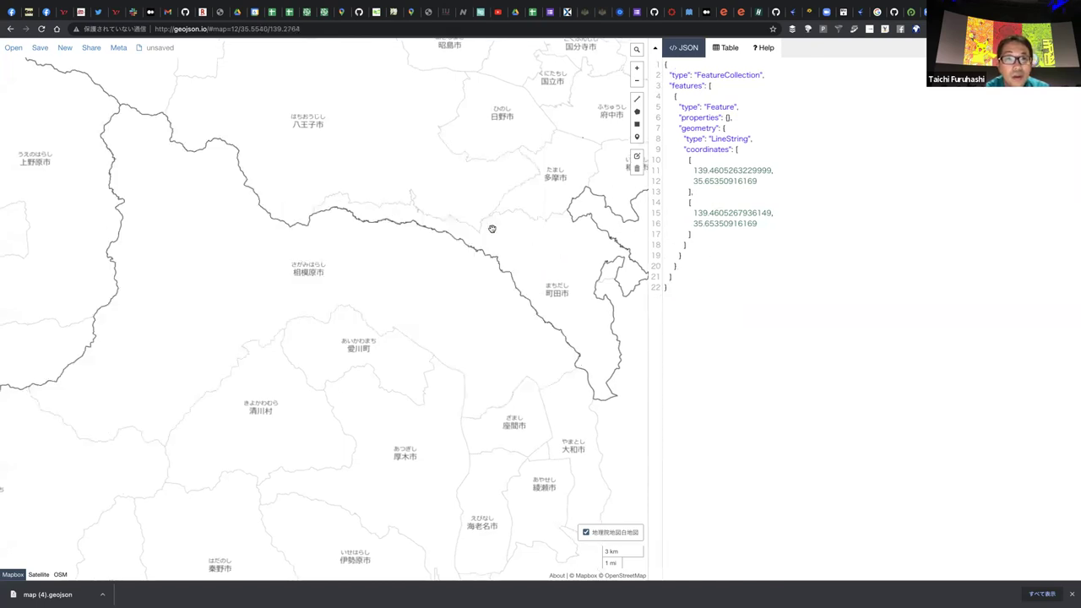
pyautogui.moveTo(490, 227); pyautogui.dragTo(459, 237)
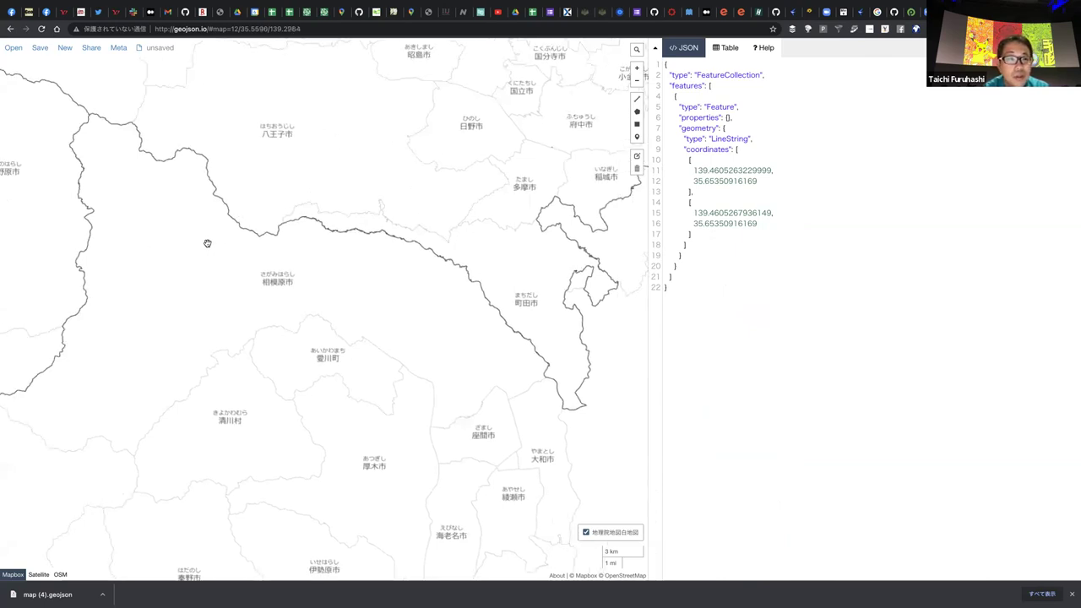
pyautogui.scroll(-3, 287, 254)
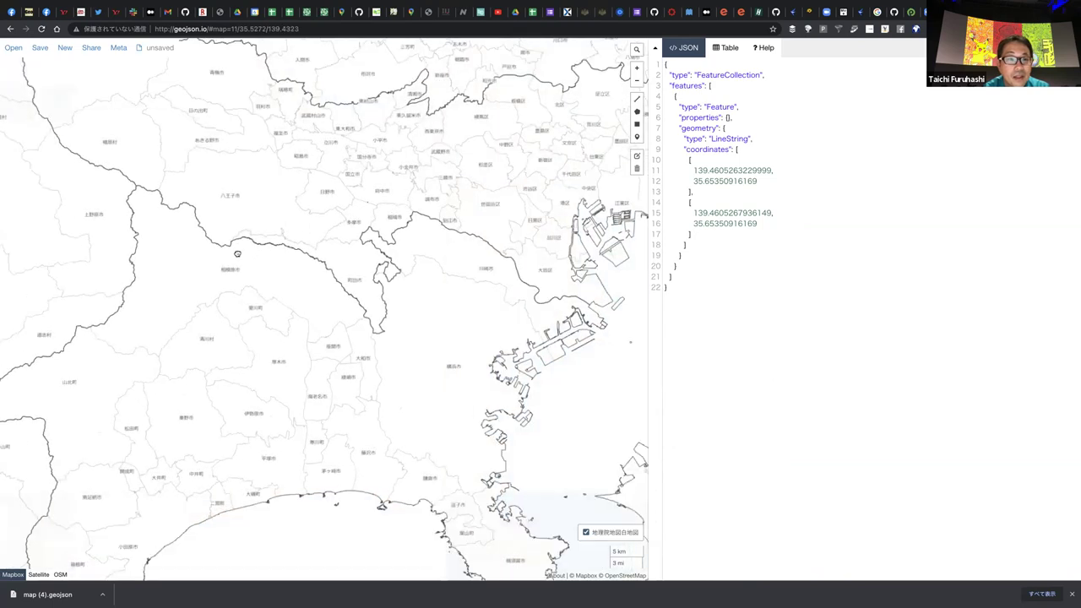
# Start a new empty map in geojson.io
pyautogui.click(65, 49)
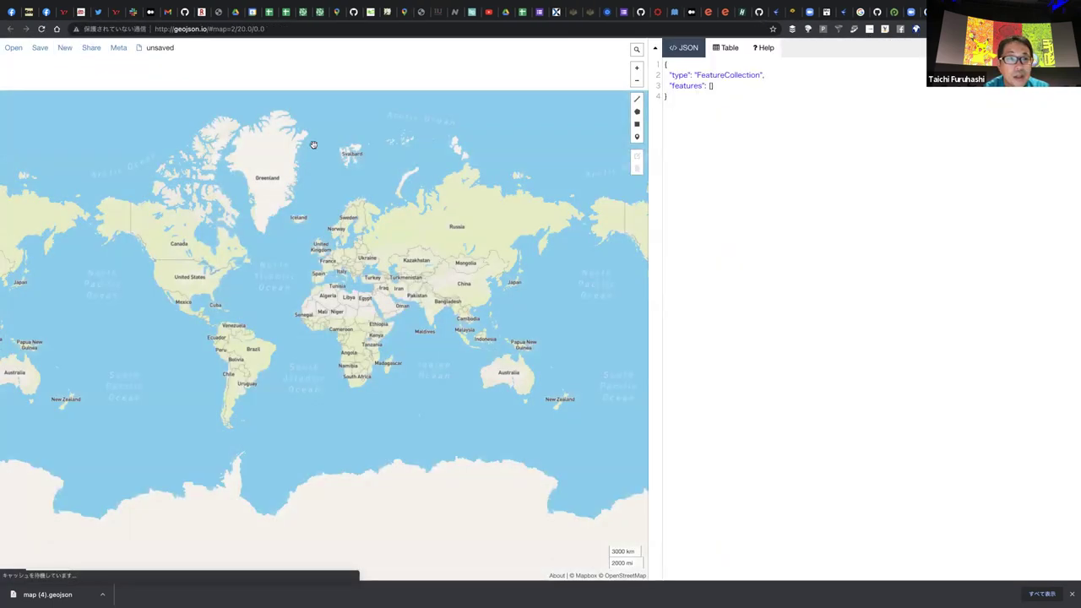
pyautogui.scroll(3, 379, 181)
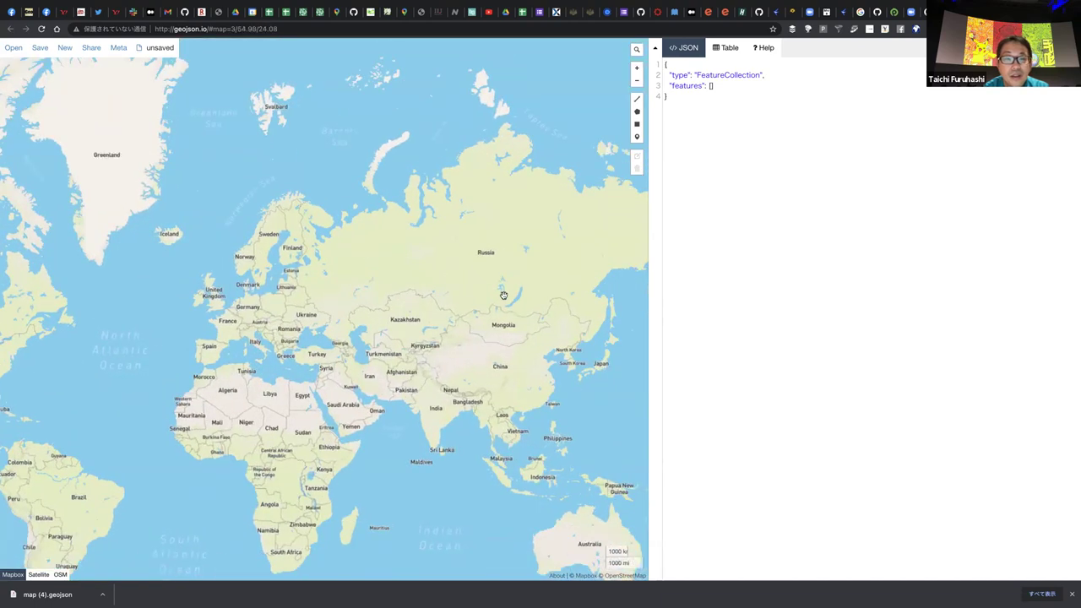
pyautogui.scroll(5, 575, 269)
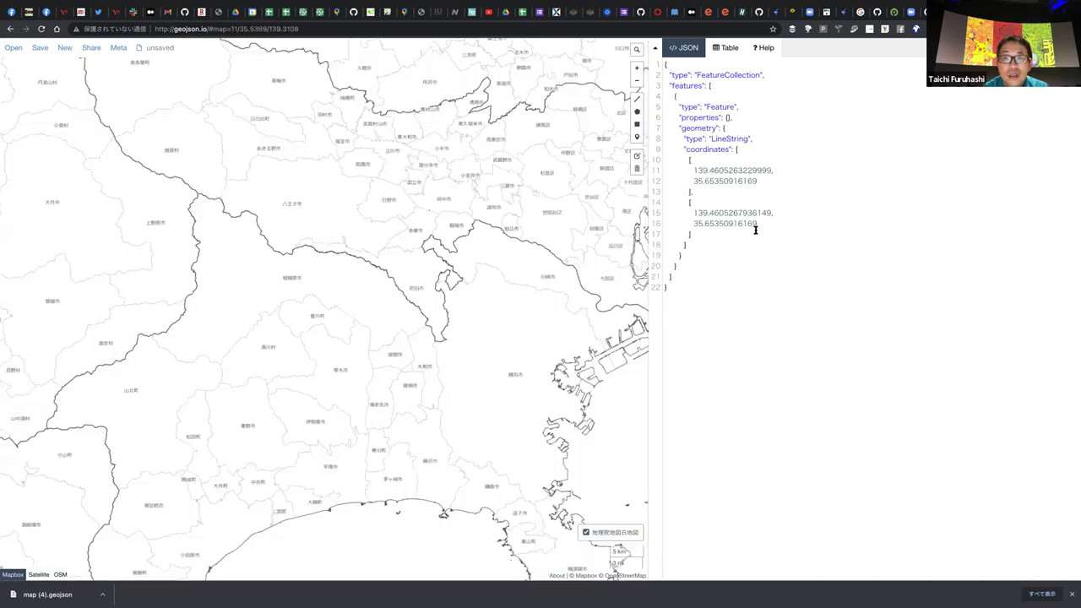
# Discard the leftover LineString feature and start over with a blank map centred on central Japan
pyautogui.moveTo(735, 282); pyautogui.dragTo(664, 64)
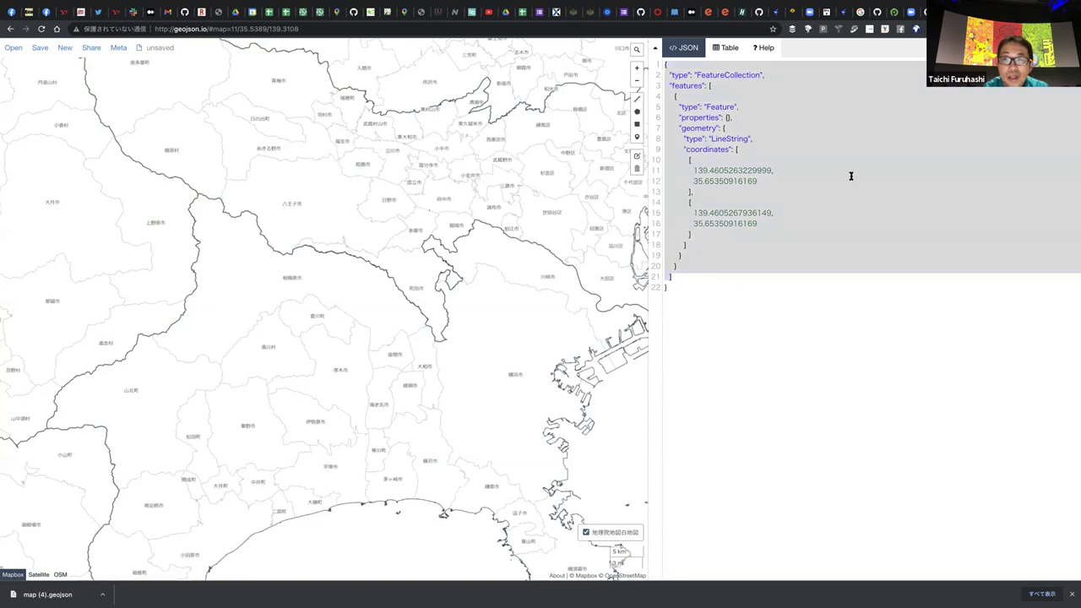
pyautogui.click(690, 234)
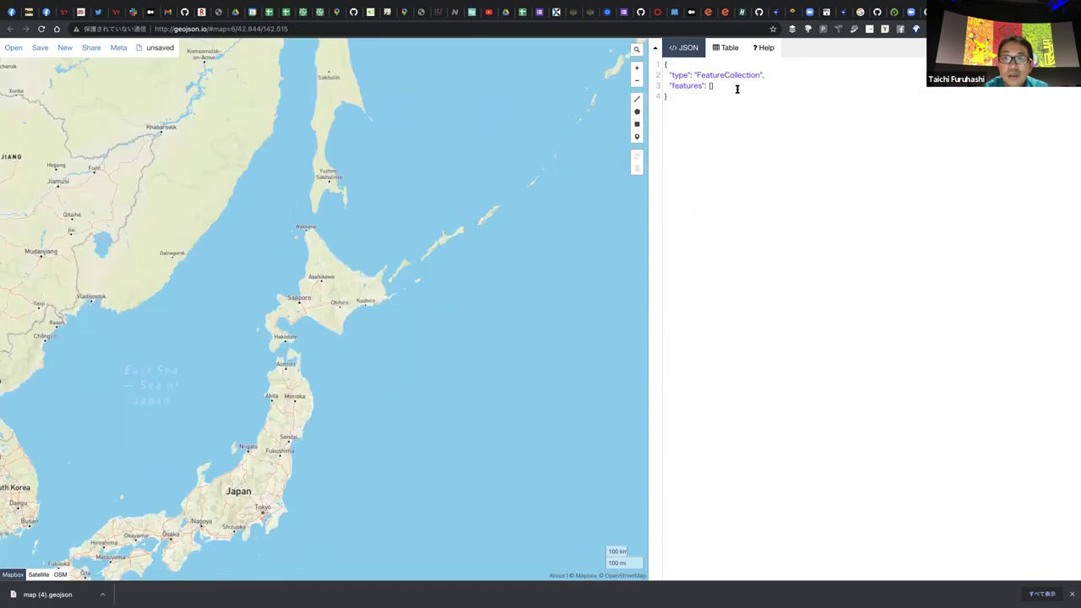
pyautogui.moveTo(352, 332); pyautogui.dragTo(411, 196)
pyautogui.scroll(5, 290, 354)
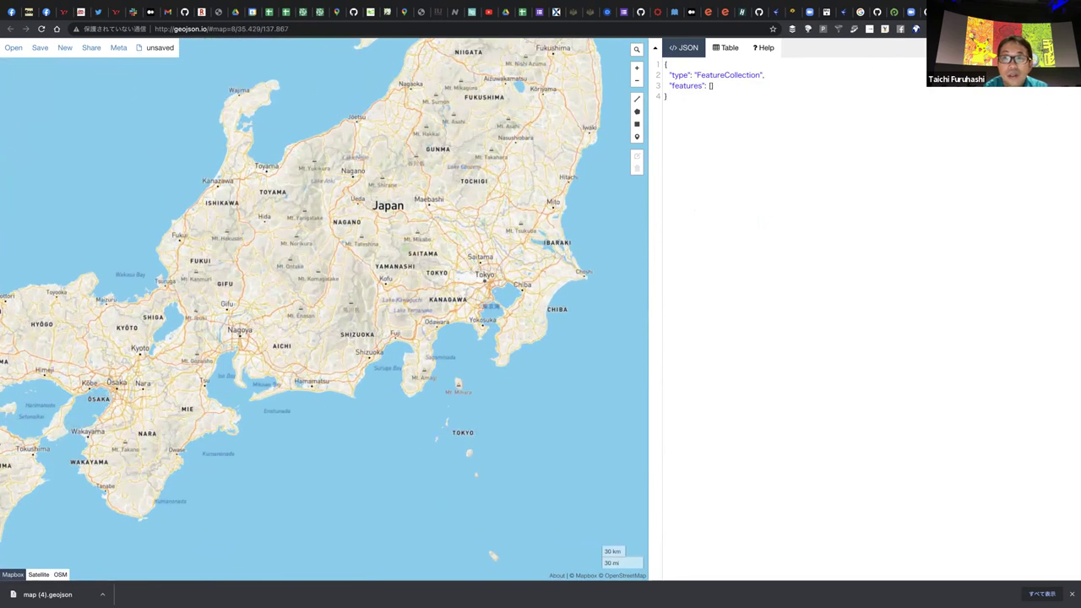
pyautogui.hotkey('ctrl', 'shift', 'Tab')
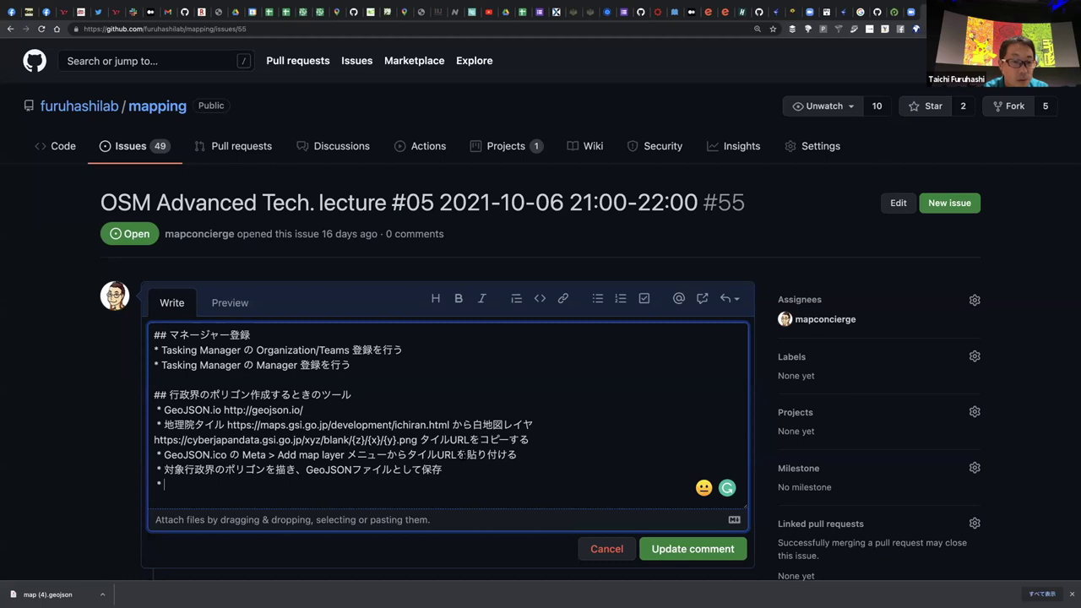
pyautogui.moveTo(417, 440); pyautogui.dragTo(154, 440)
pyautogui.press('super+c')
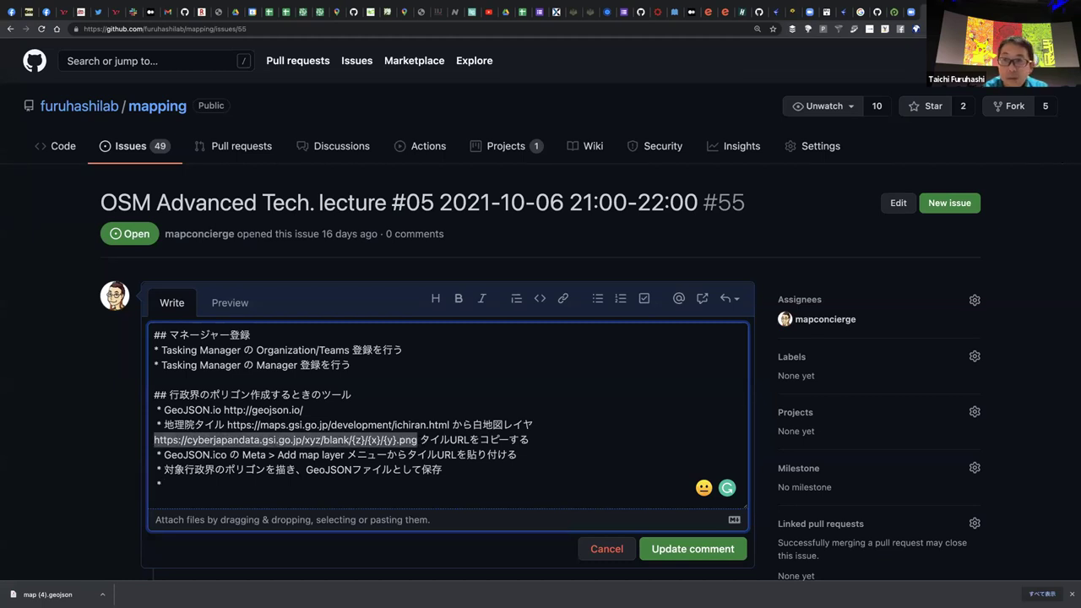
# Return to geojson.io and add a map layer from the copied tile URL, naming it 白地図
pyautogui.hotkey('ctrl', 'shift', 'Tab')
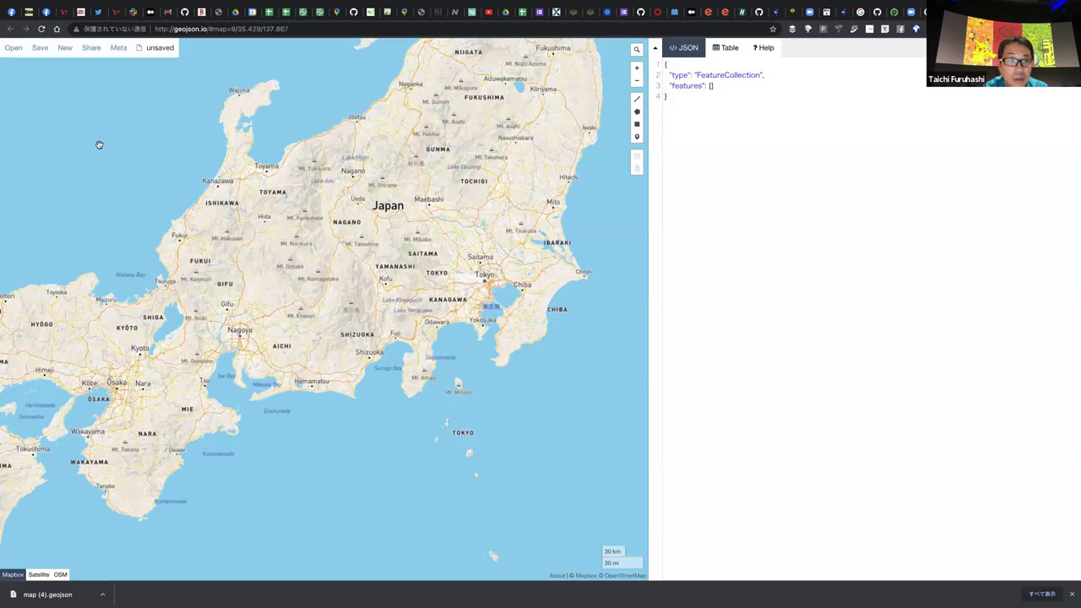
pyautogui.moveTo(119, 54)
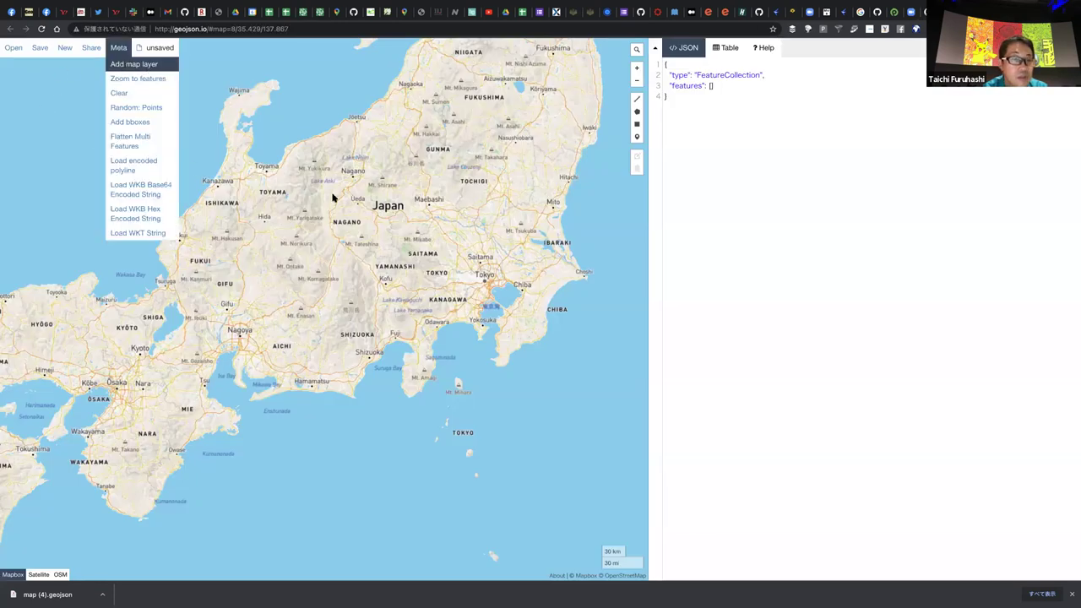
pyautogui.press('super+v')
pyautogui.click(608, 119)
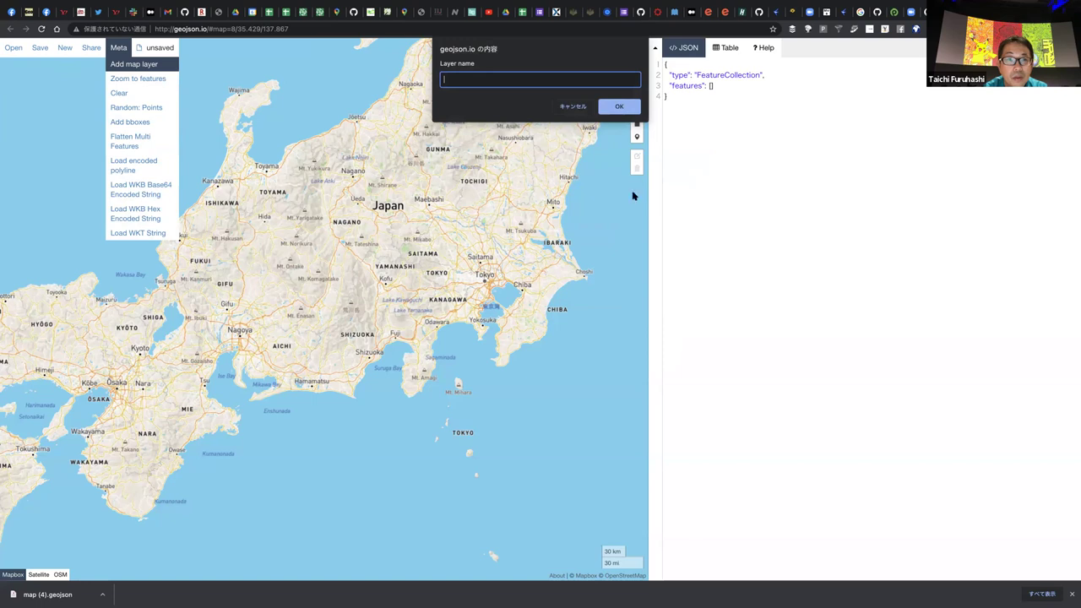
pyautogui.write('白地図')
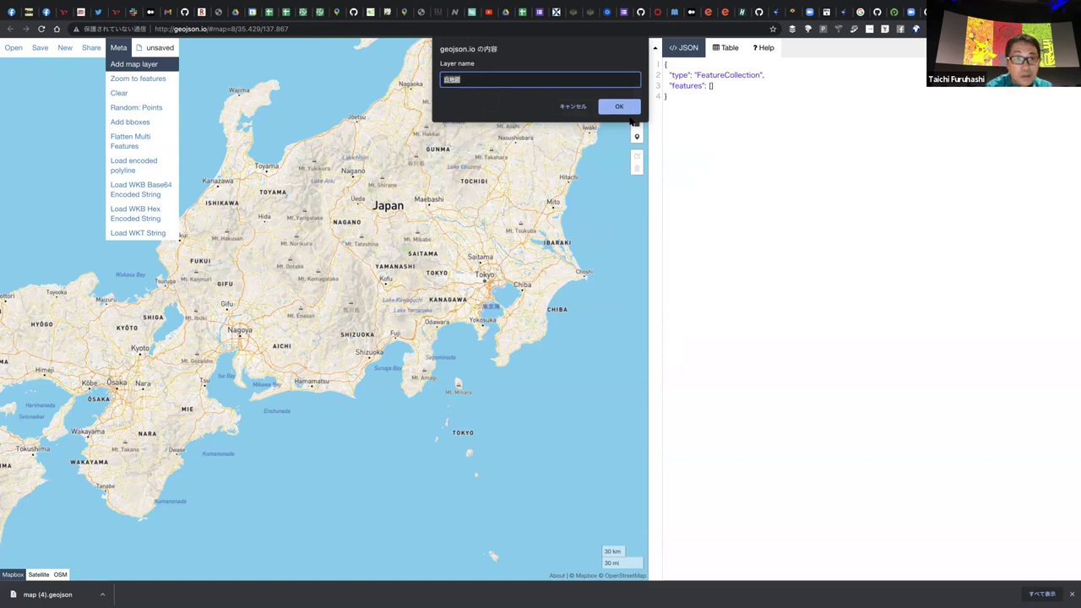
pyautogui.click(627, 111)
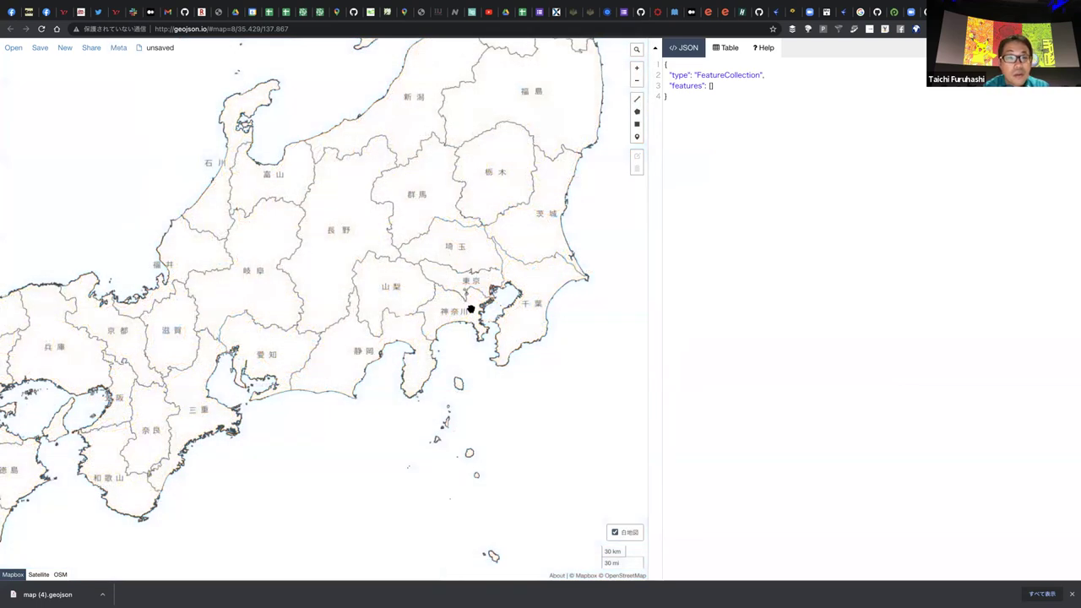
# Trace a rough closed polygon around the 相模原市 boundary, running clockwise from its southeastern corner
pyautogui.scroll(2, 471, 309)
pyautogui.scroll(6, 441, 293)
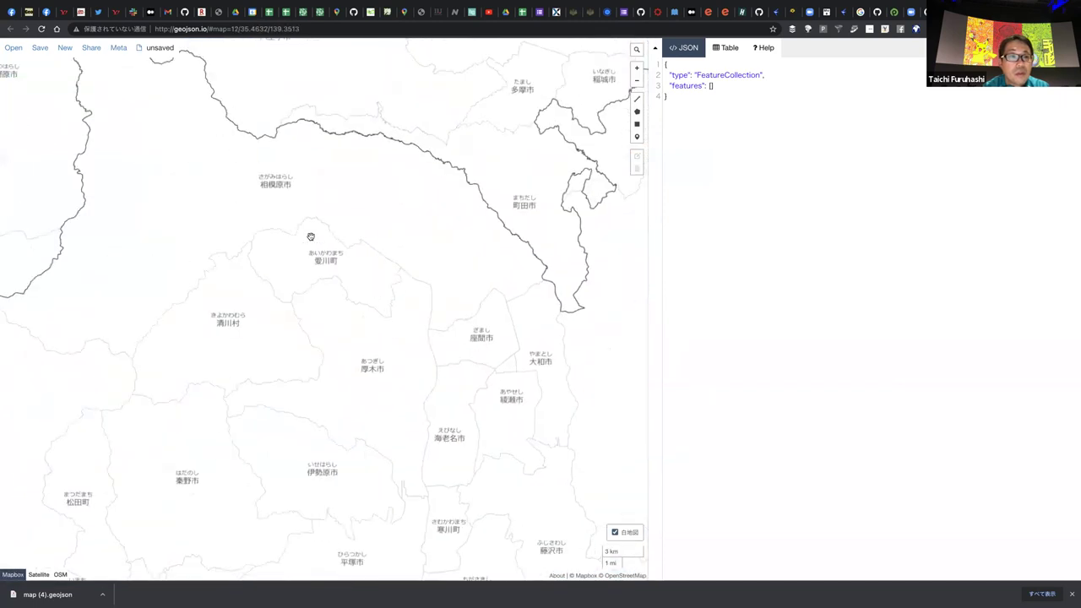
pyautogui.moveTo(394, 224); pyautogui.dragTo(420, 248)
pyautogui.click(118, 47)
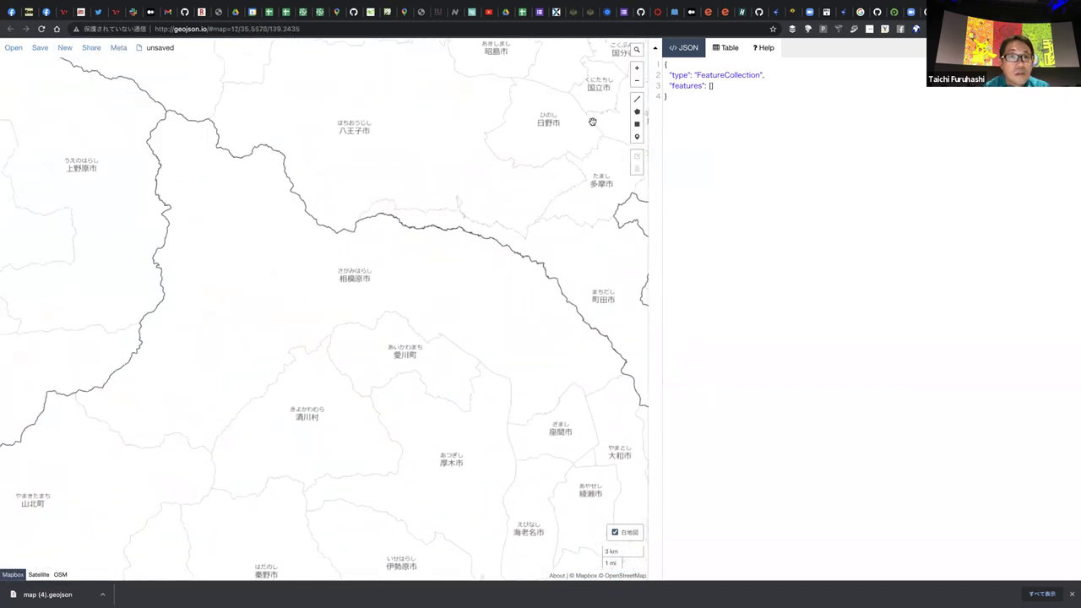
pyautogui.click(637, 112)
pyautogui.click(623, 377)
pyautogui.click(513, 426)
pyautogui.click(499, 379)
pyautogui.click(385, 312)
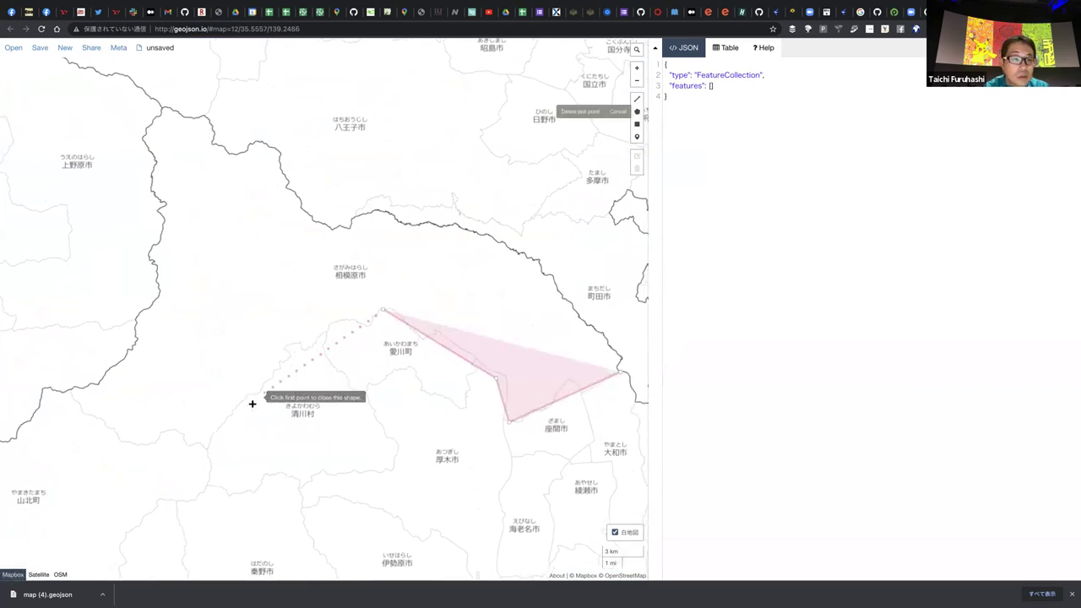
pyautogui.click(199, 450)
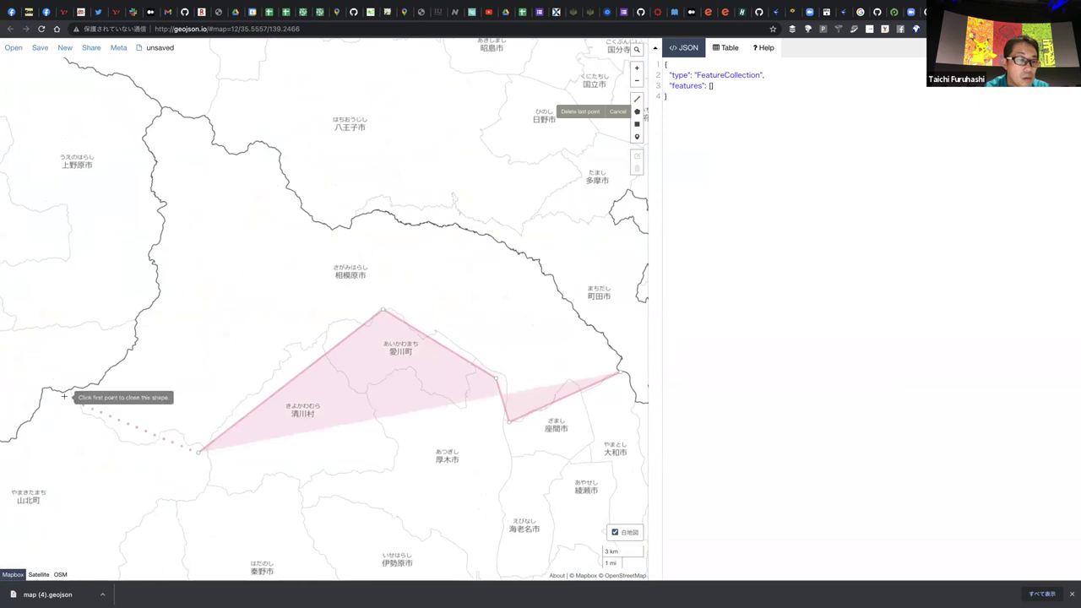
pyautogui.click(66, 395)
pyautogui.click(130, 321)
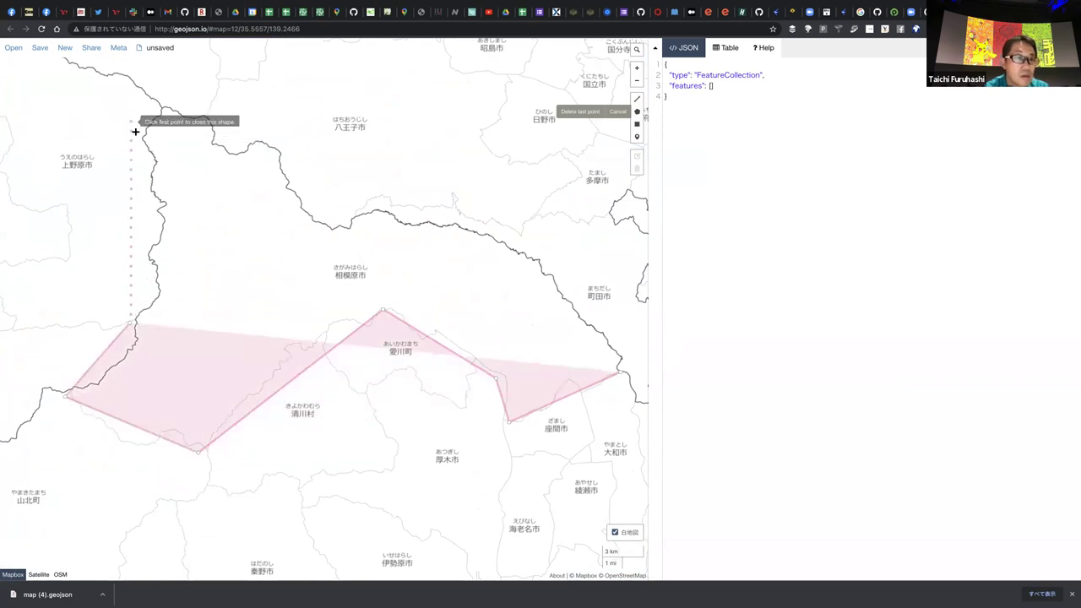
pyautogui.click(136, 131)
pyautogui.click(167, 97)
pyautogui.click(211, 126)
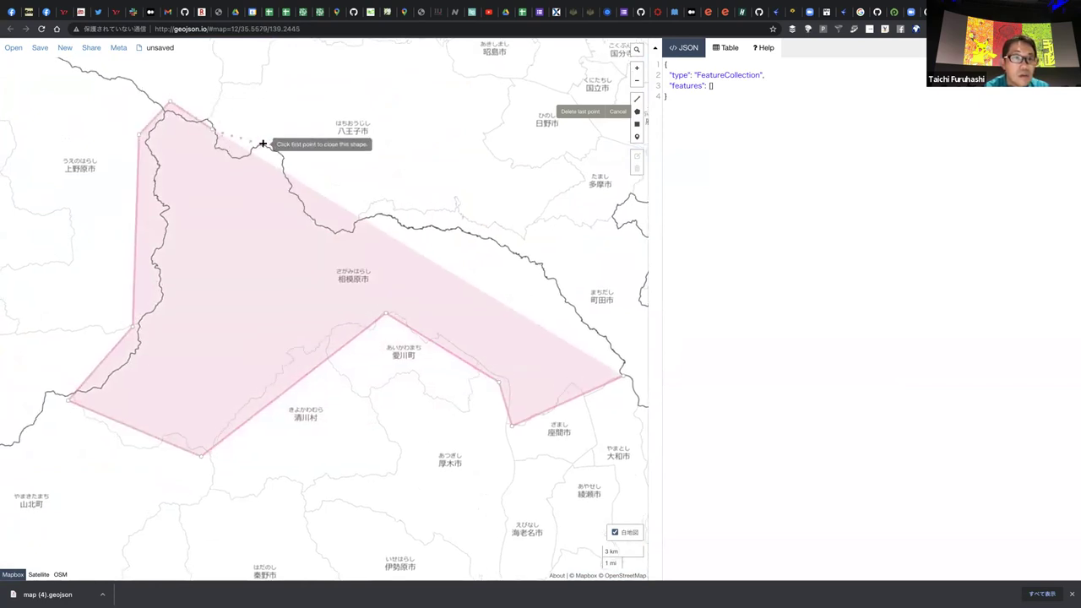
pyautogui.click(264, 144)
pyautogui.click(289, 164)
pyautogui.click(318, 224)
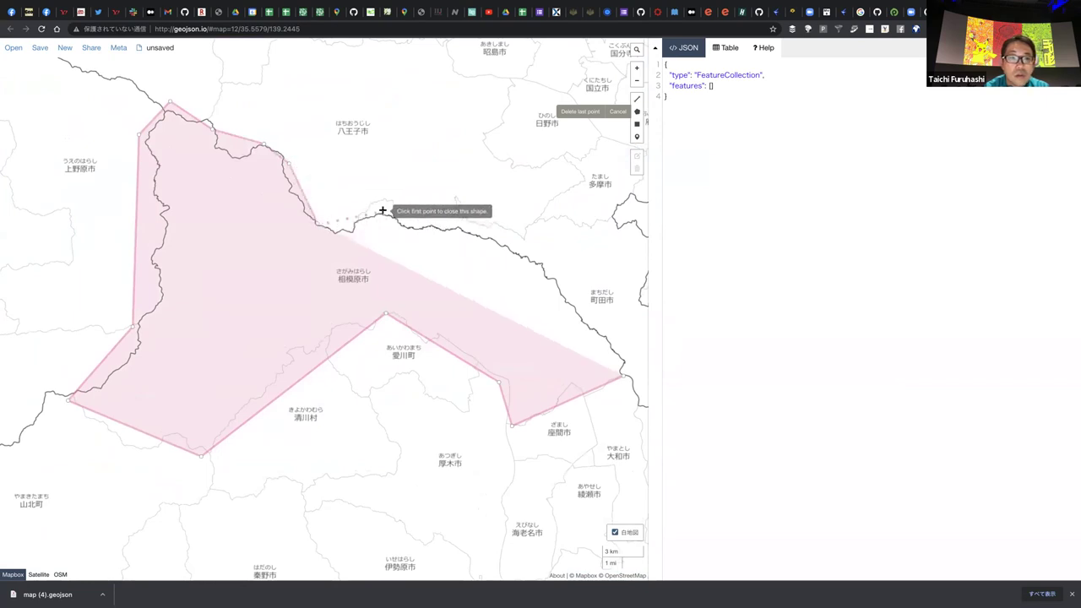
pyautogui.moveTo(478, 229); pyautogui.dragTo(538, 250)
pyautogui.moveTo(465, 239); pyautogui.dragTo(256, 227)
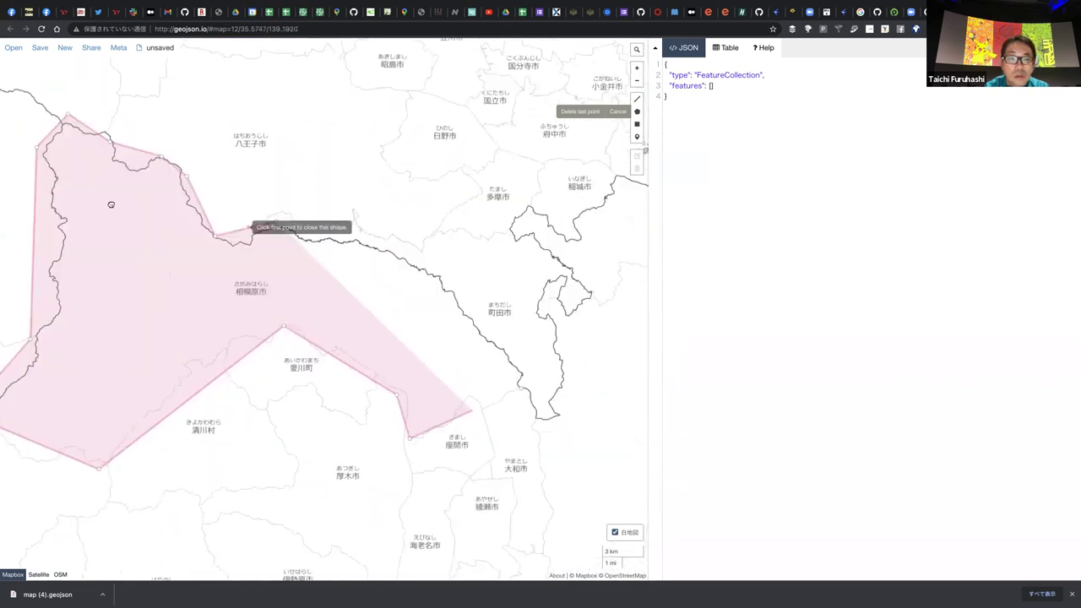
pyautogui.click(188, 216)
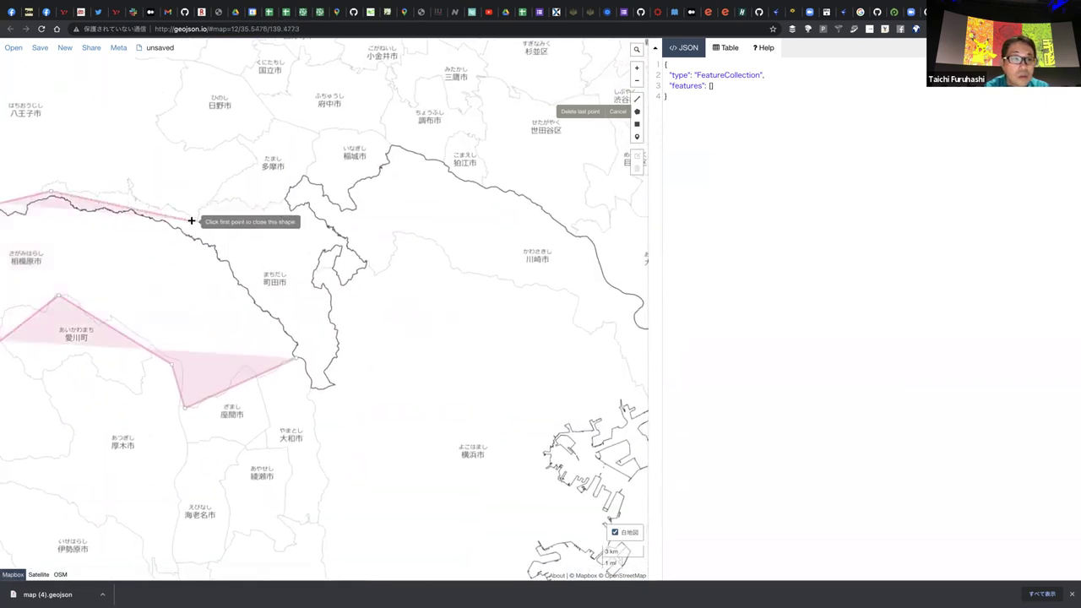
pyautogui.click(301, 340)
pyautogui.click(295, 359)
# Save the traced 相模原市 polygon as a GeoJSON file, map (5).geojson
pyautogui.moveTo(107, 297); pyautogui.dragTo(400, 282)
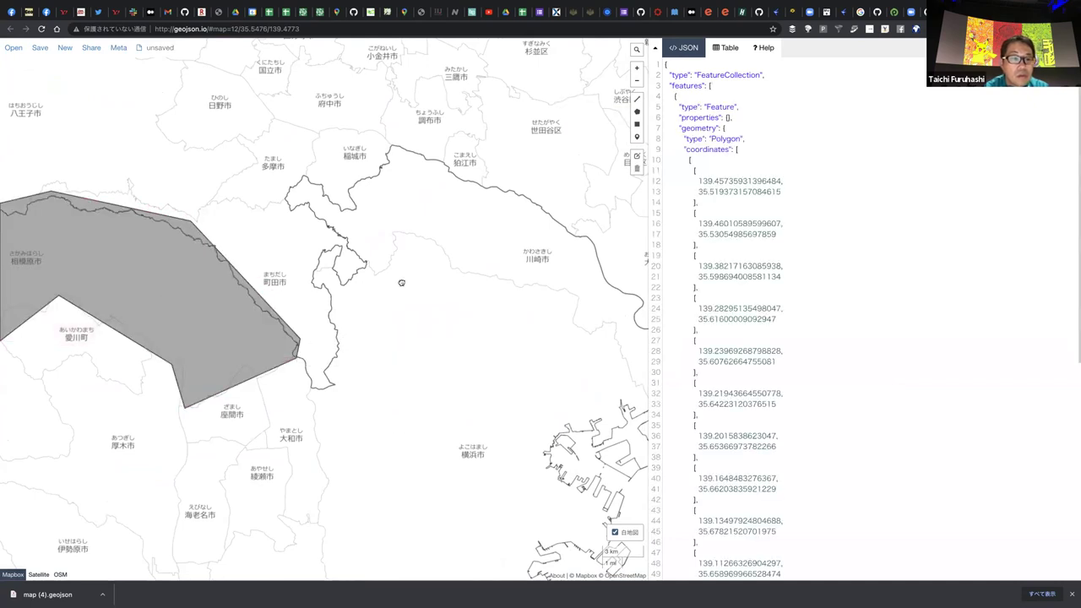
pyautogui.scroll(-2, 293, 280)
pyautogui.scroll(4, 329, 312)
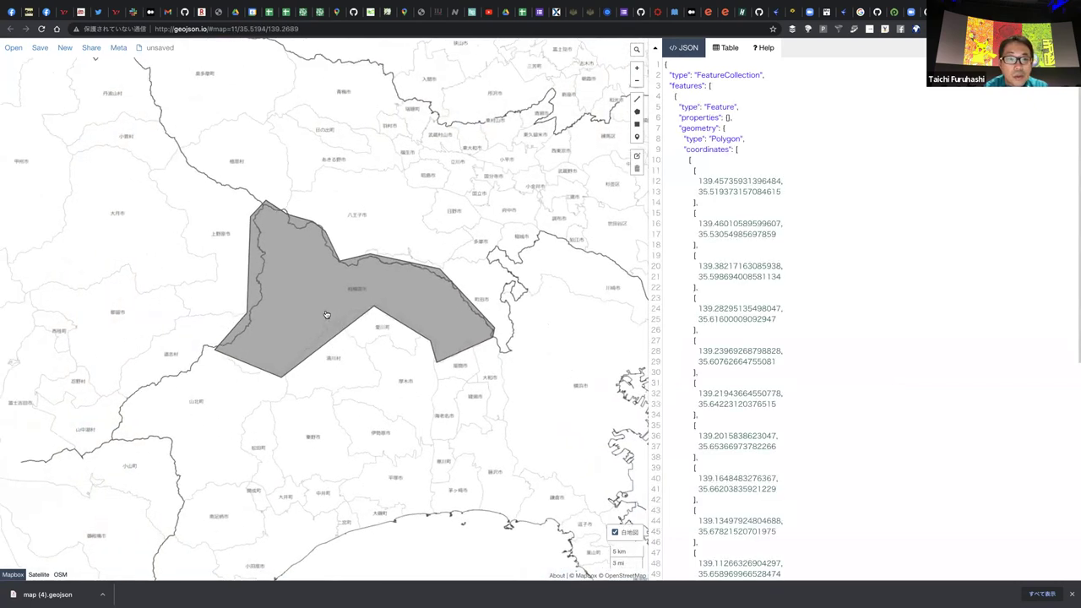
pyautogui.moveTo(40, 48)
pyautogui.click(62, 94)
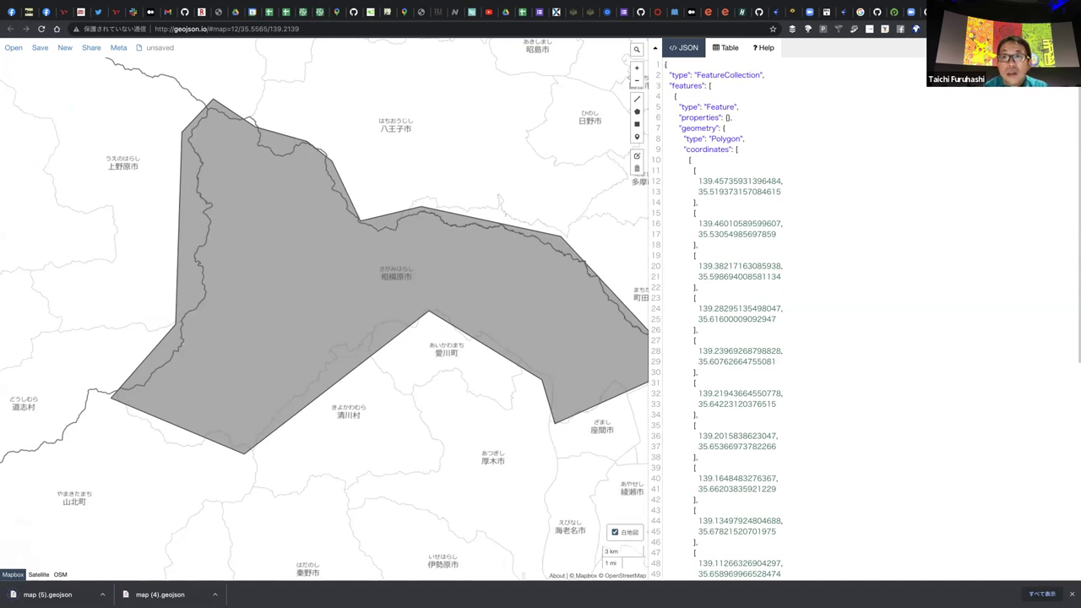
# Switch to the Tasking Manager's new project page and import map (5).geojson as the Area of Interest
pyautogui.hotkey('ctrl', 'shift', 'Tab')
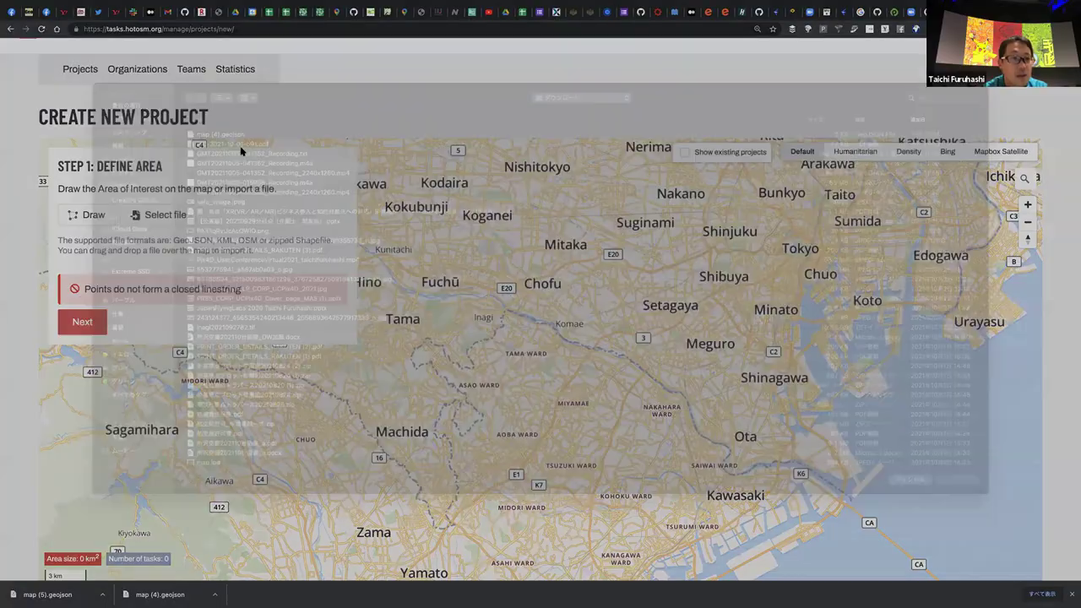
pyautogui.doubleClick(241, 148)
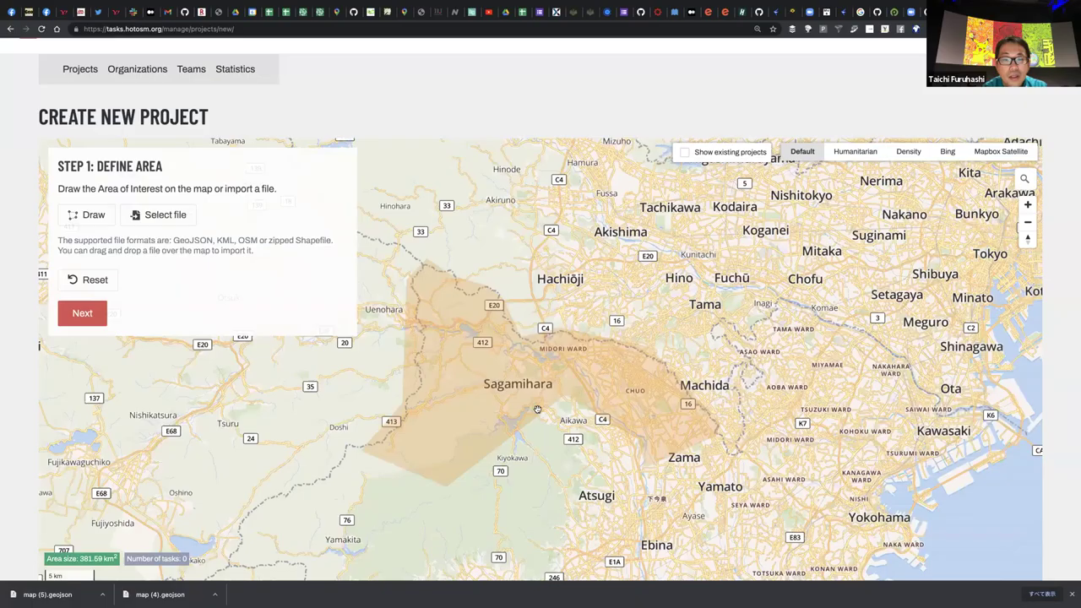
pyautogui.scroll(5, 537, 409)
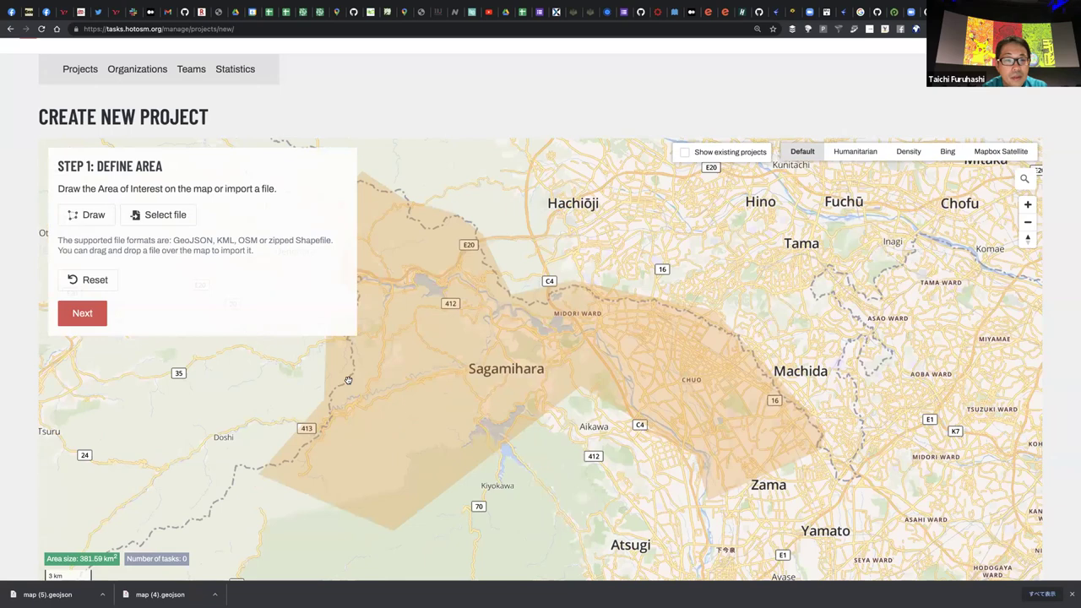
pyautogui.scroll(-3, 566, 434)
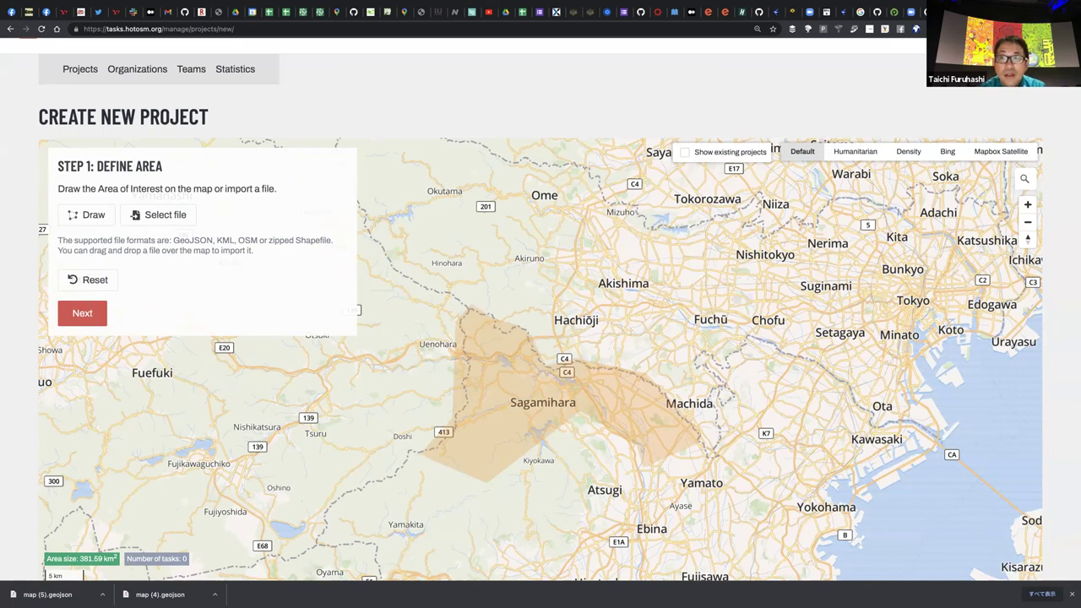
# Switch back to geojson.io and review the 相模原市 polygon with its JSON coordinates
pyautogui.click(961, 11)
pyautogui.moveTo(210, 243); pyautogui.dragTo(131, 228)
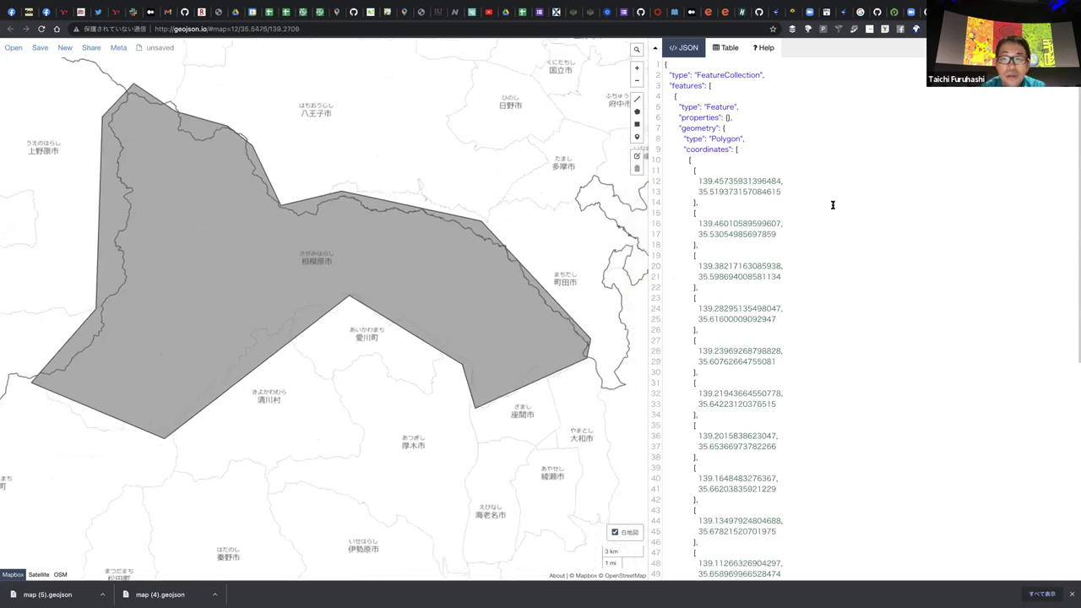
pyautogui.scroll(-1, 833, 204)
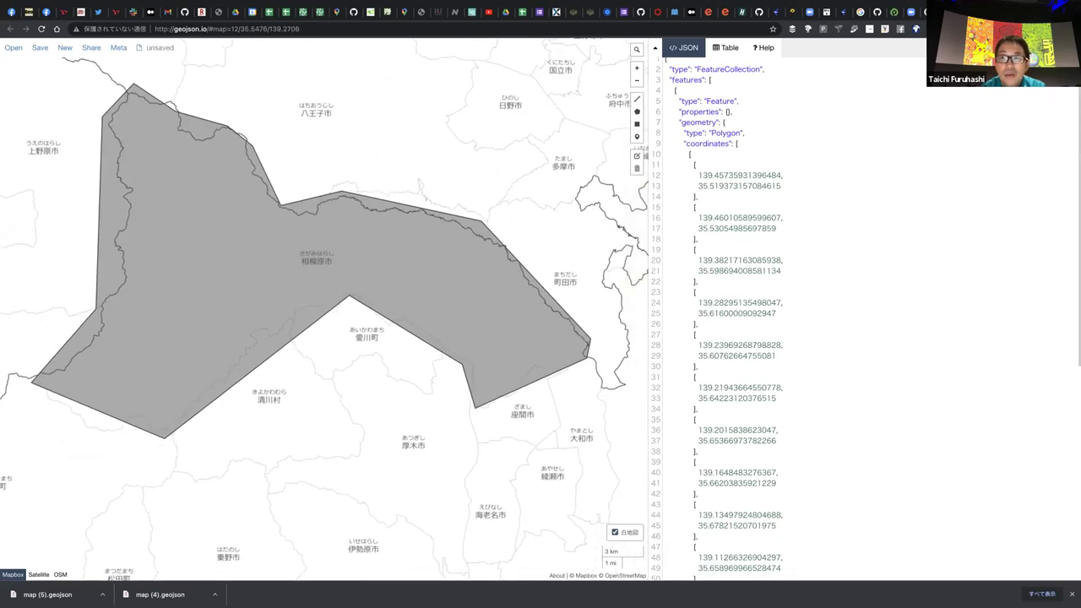
# Return to the Tasking Manager, accept the imported area and shrink the general task size to about 0.25 km² per task
pyautogui.hotkey('ctrl', 'Tab')
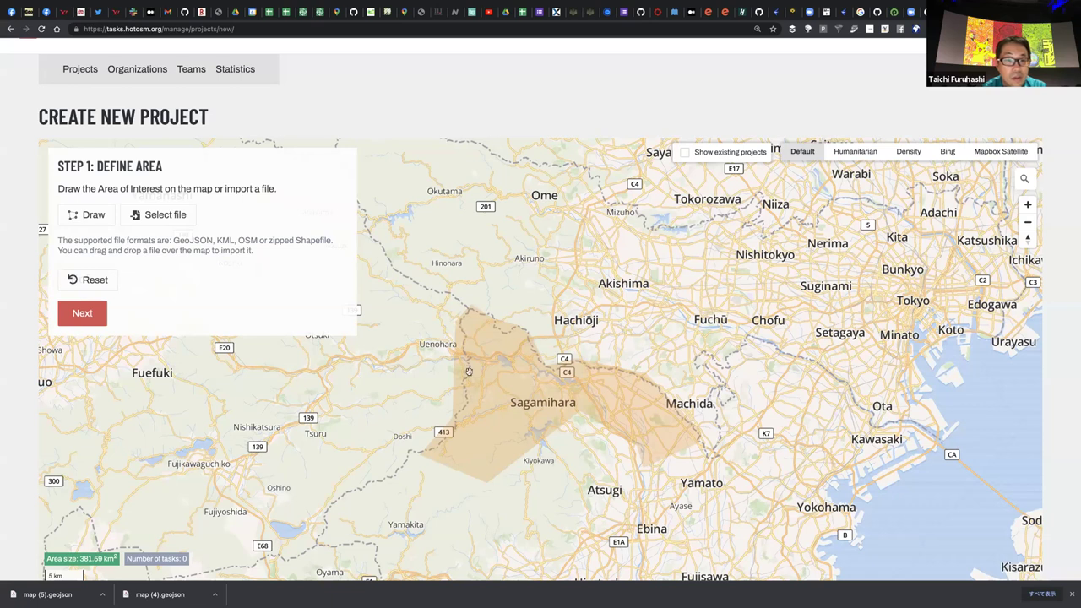
pyautogui.moveTo(455, 343); pyautogui.dragTo(431, 304)
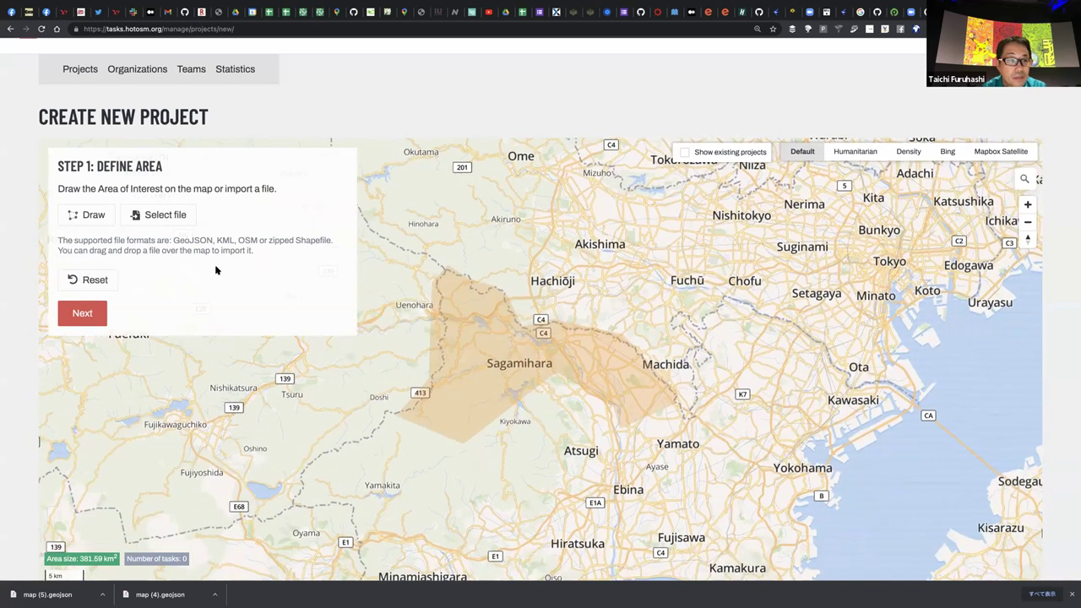
pyautogui.click(82, 314)
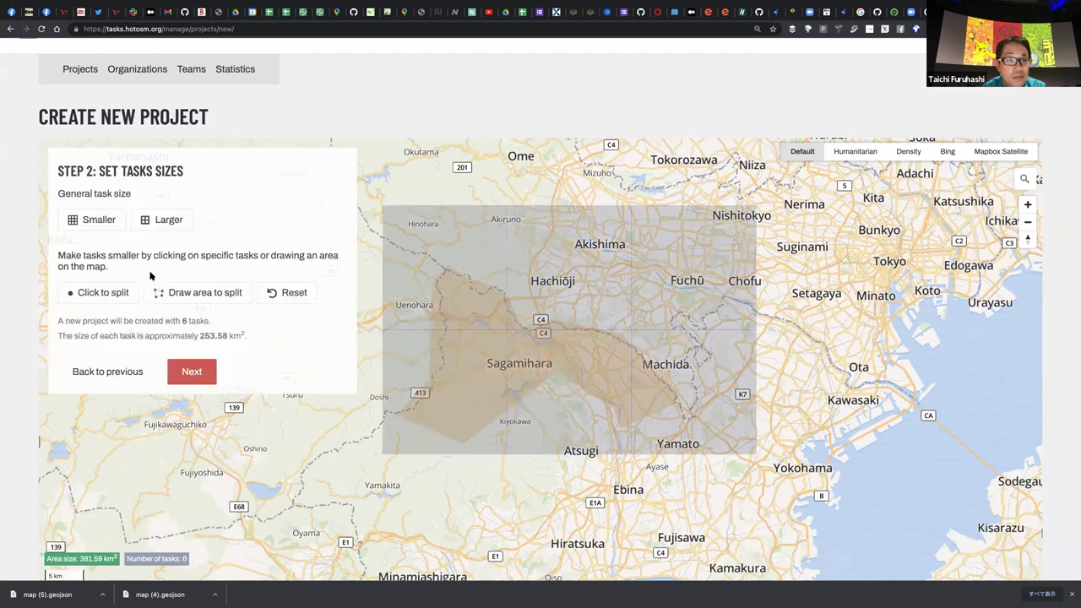
pyautogui.click(95, 221)
pyautogui.click(96, 221)
pyautogui.click(95, 221)
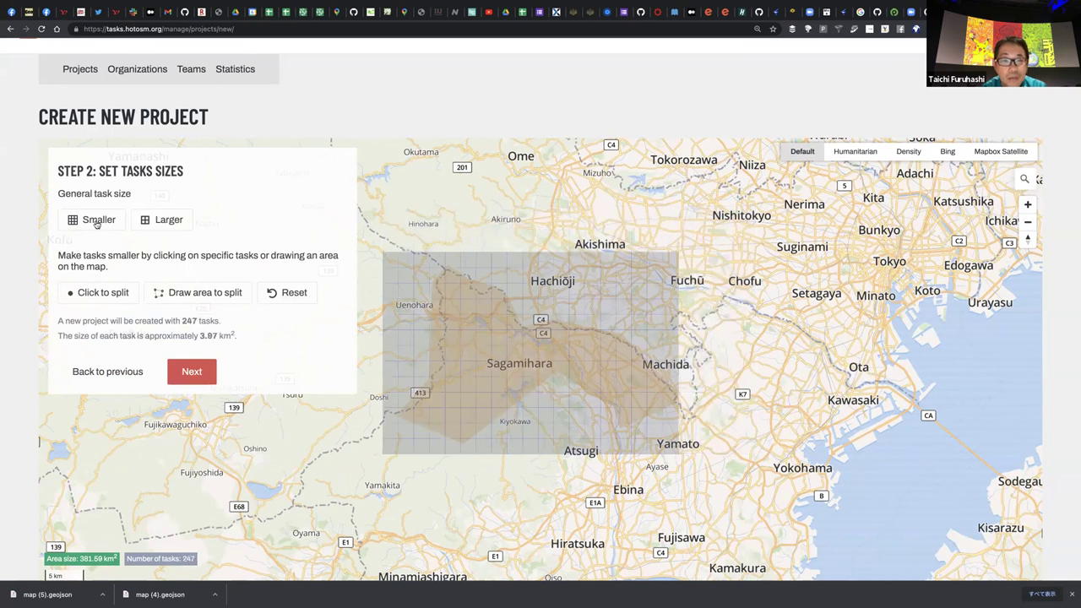
pyautogui.click(96, 221)
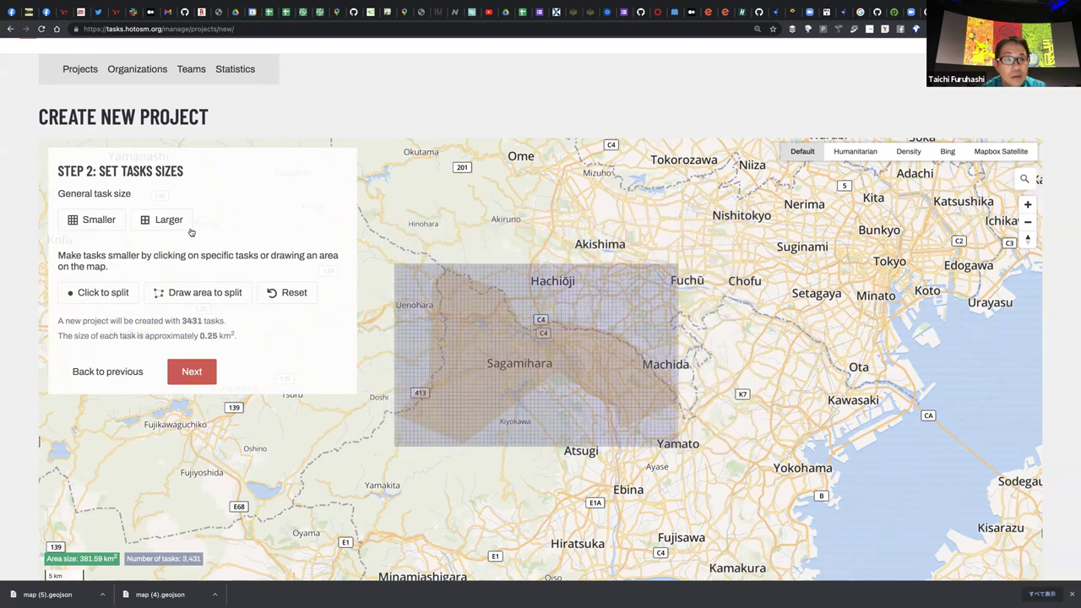
# Try a larger general task size and return to about 0.25 km² per task
pyautogui.click(181, 223)
pyautogui.click(177, 223)
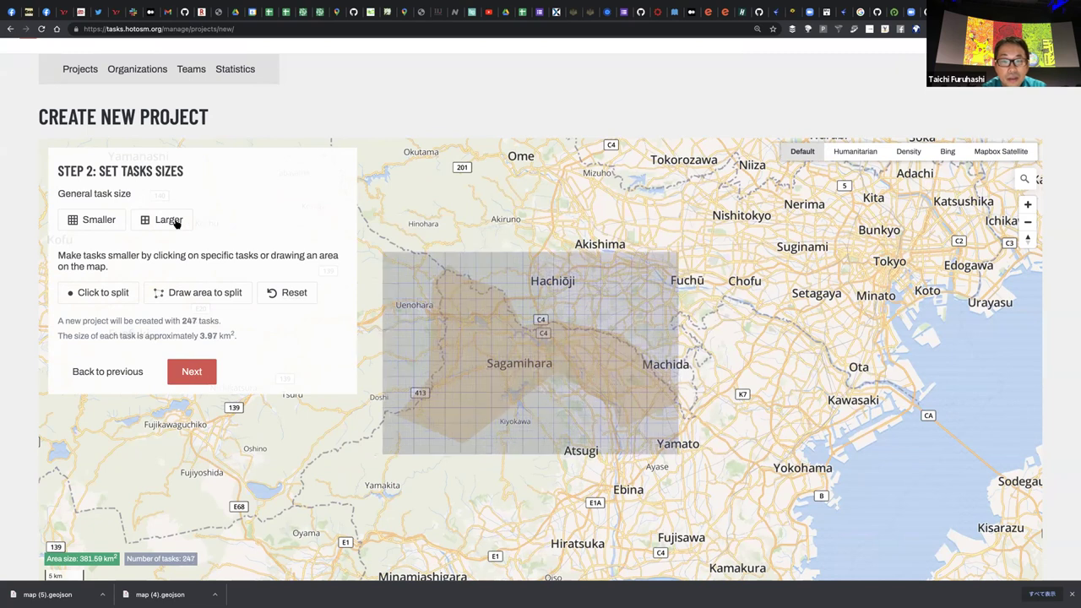
pyautogui.click(177, 223)
pyautogui.click(97, 222)
pyautogui.click(99, 222)
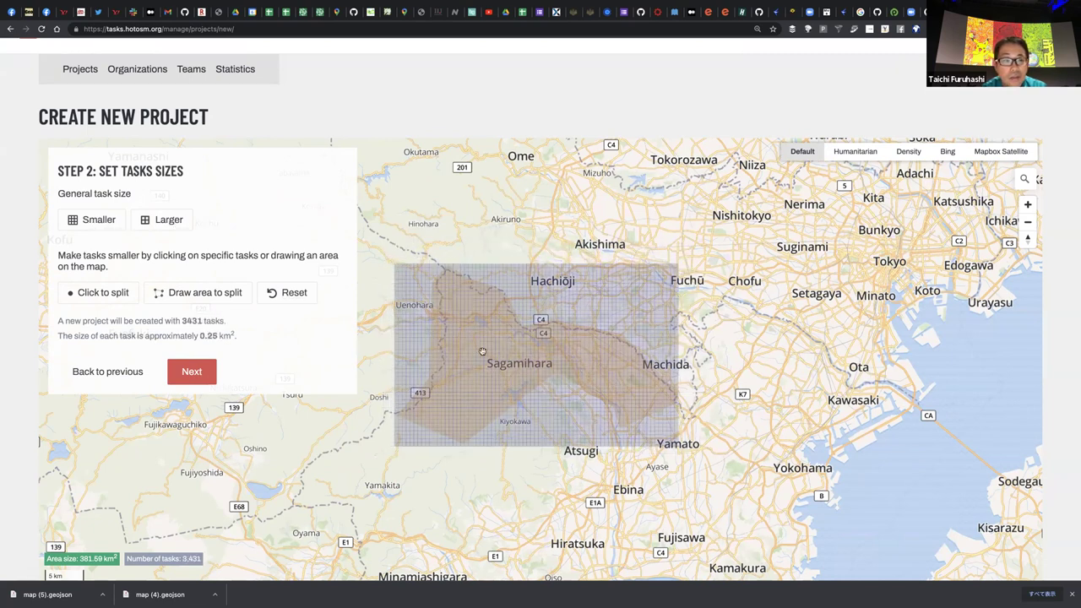
# Examine the task grid up close around Sagamihara's Minami Ward and across the whole project area
pyautogui.scroll(1, 662, 430)
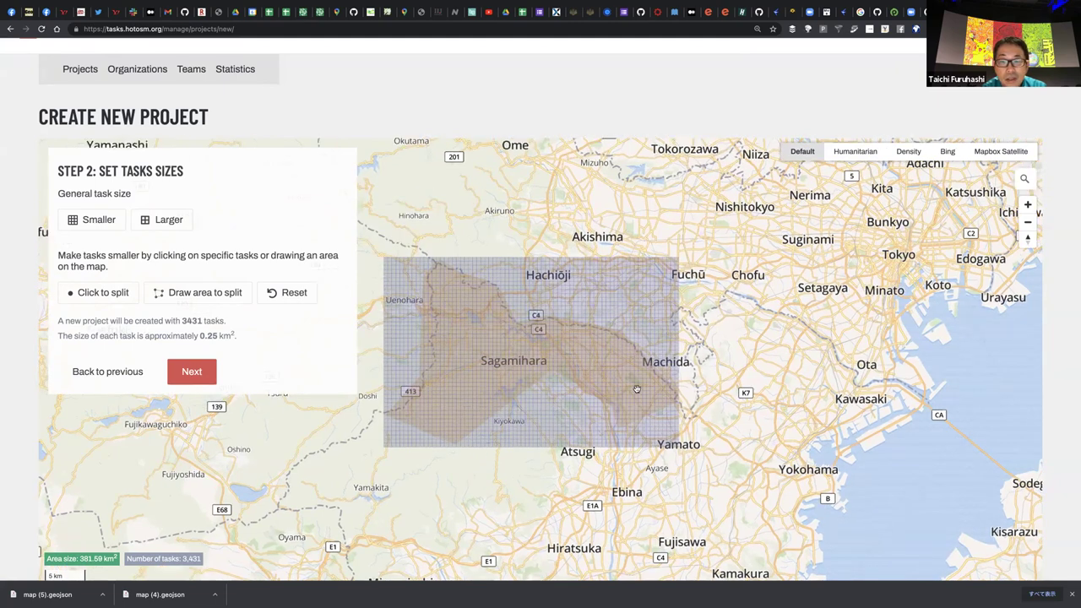
pyautogui.scroll(4, 637, 389)
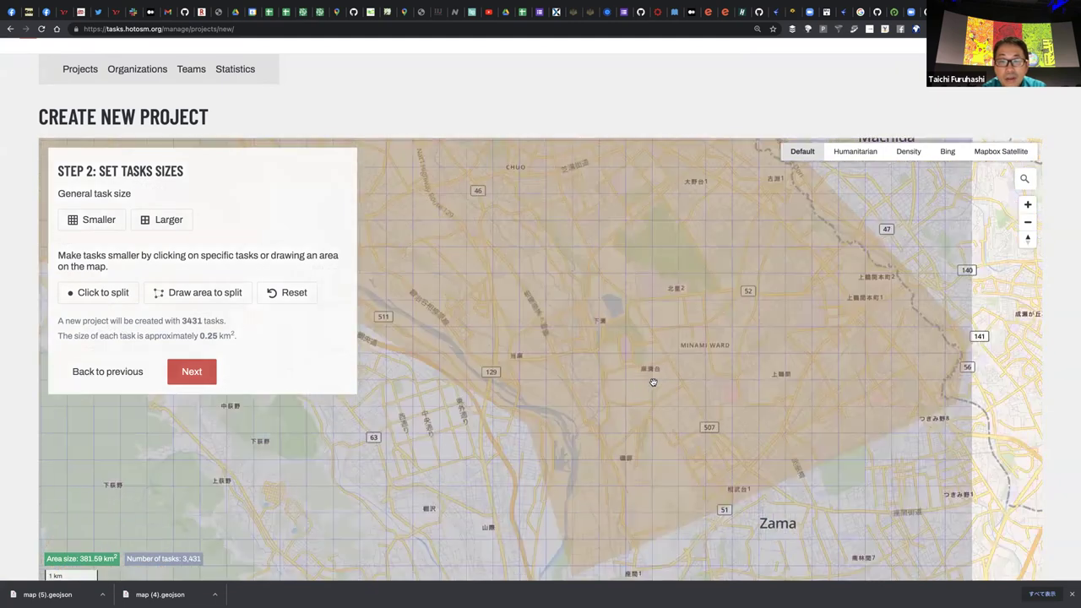
pyautogui.scroll(3, 654, 378)
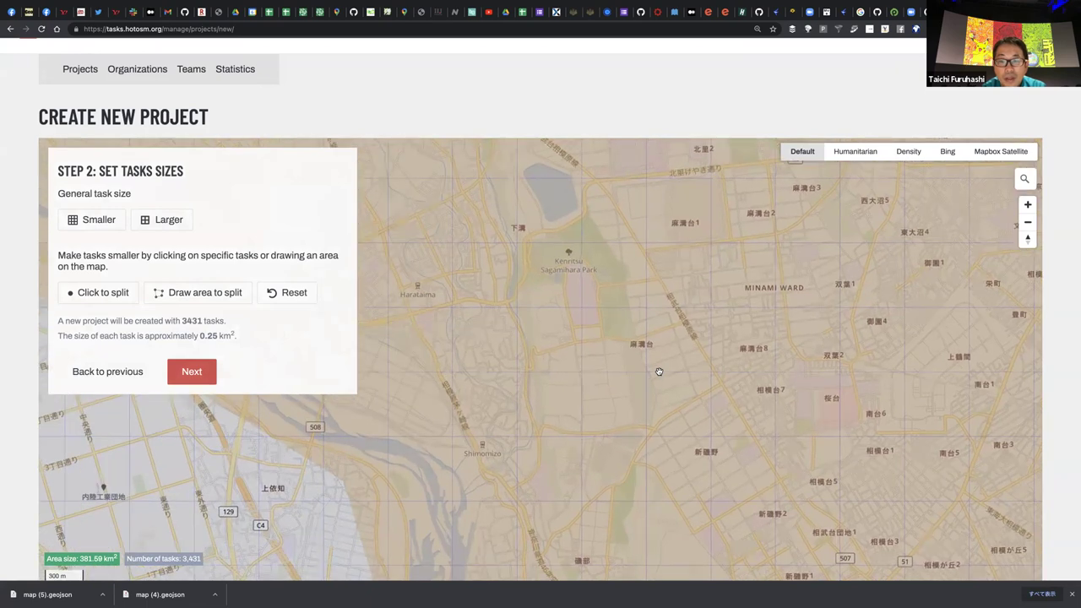
pyautogui.scroll(2, 659, 371)
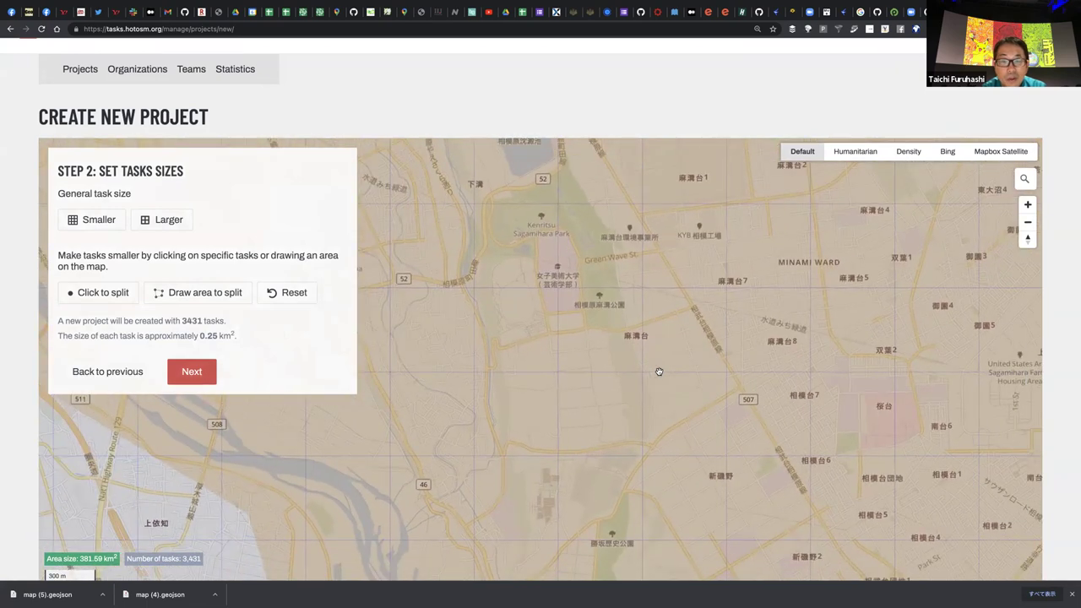
pyautogui.scroll(-4, 659, 371)
pyautogui.scroll(-2, 532, 333)
pyautogui.moveTo(384, 310); pyautogui.dragTo(515, 332)
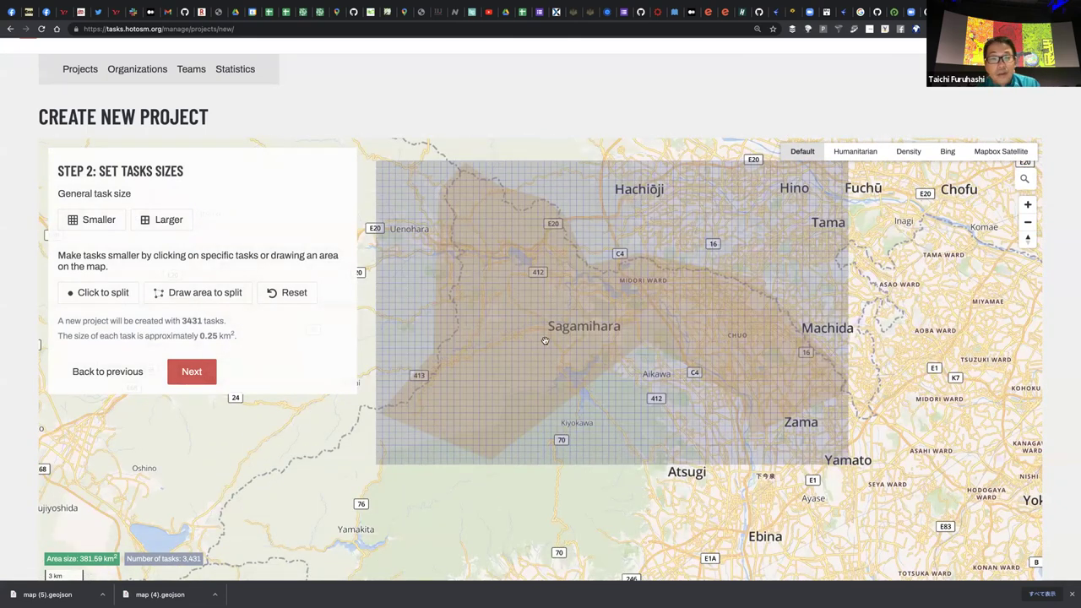
# Increase the general task size of the whole Sagamihara grid by one level
pyautogui.moveTo(608, 354); pyautogui.dragTo(603, 354)
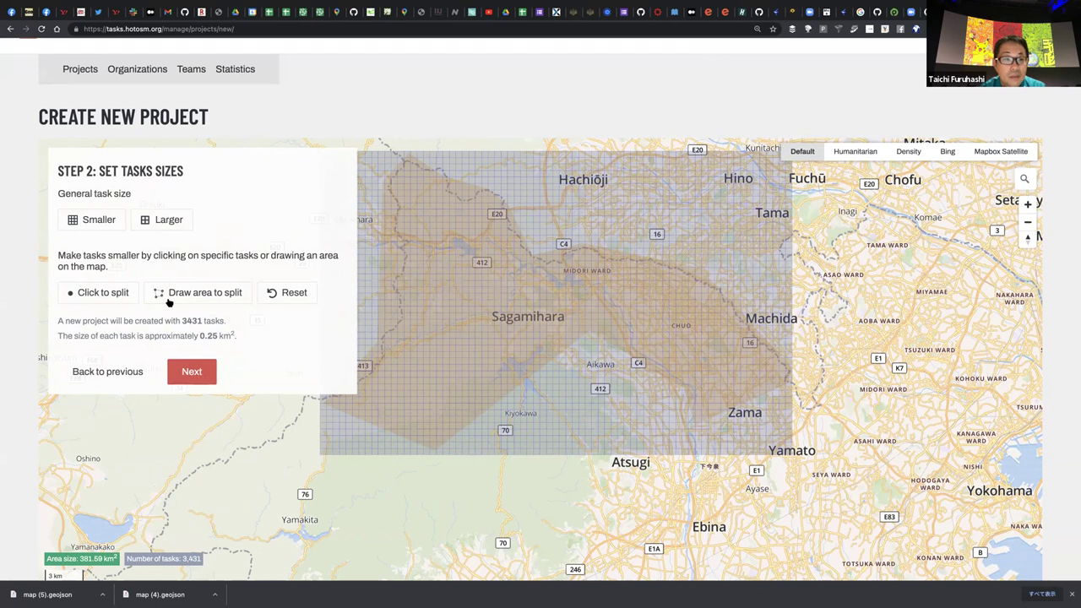
pyautogui.moveTo(566, 269); pyautogui.dragTo(514, 248)
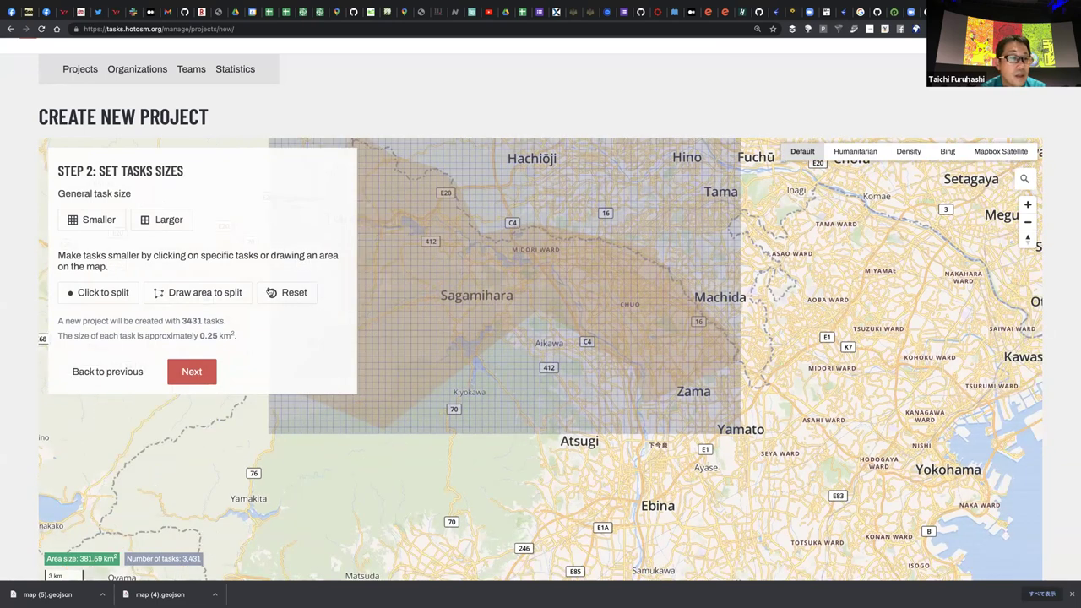
pyautogui.moveTo(226, 321); pyautogui.dragTo(180, 322)
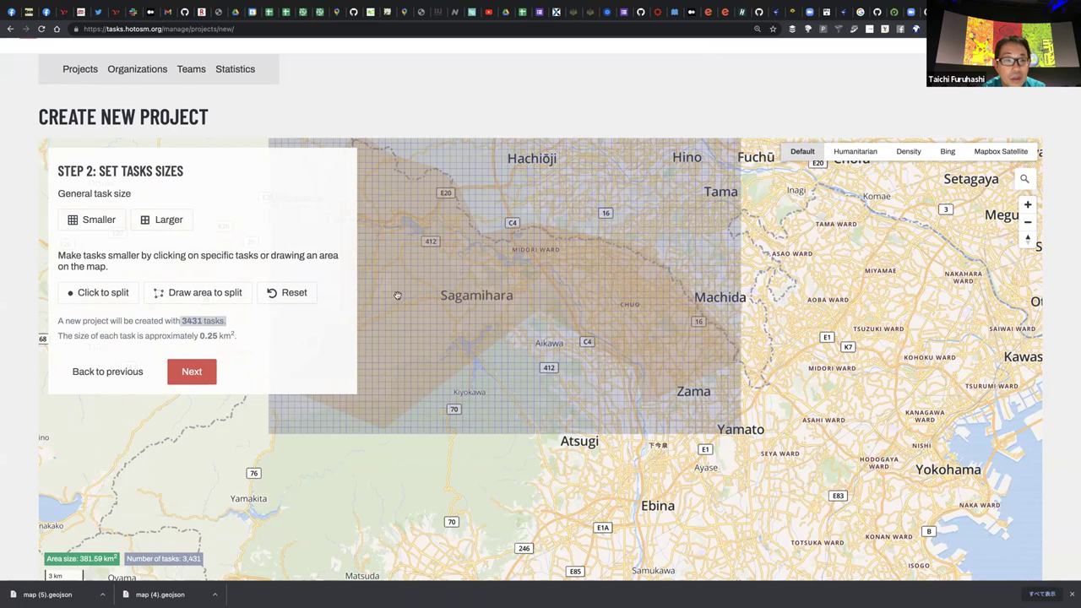
pyautogui.click(150, 221)
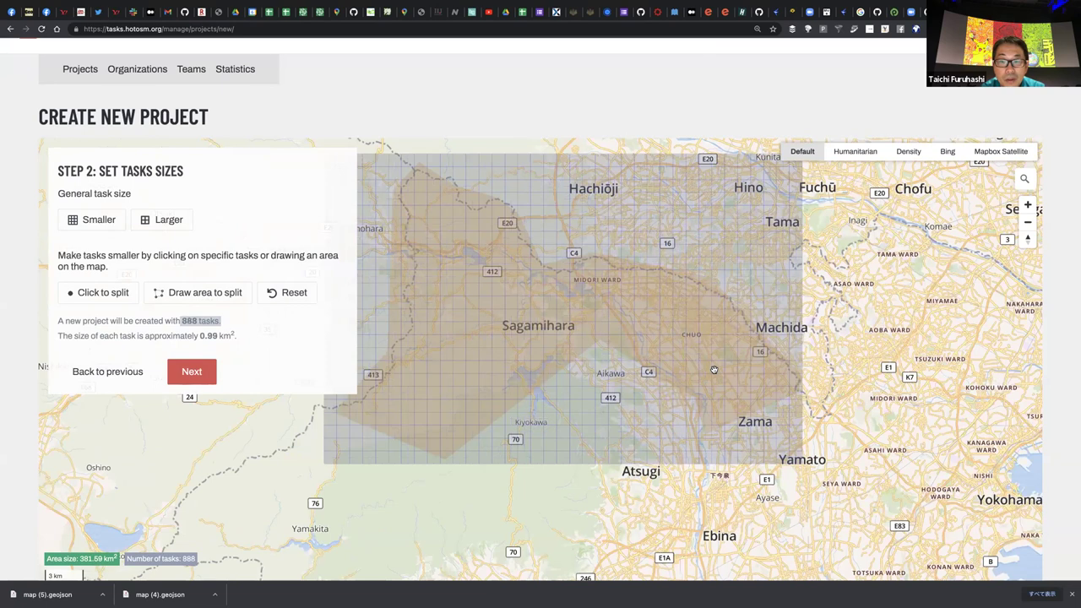
# Split the tasks inside an area drawn around the eastern urban part of Sagamihara near Chuo
pyautogui.scroll(1, 725, 347)
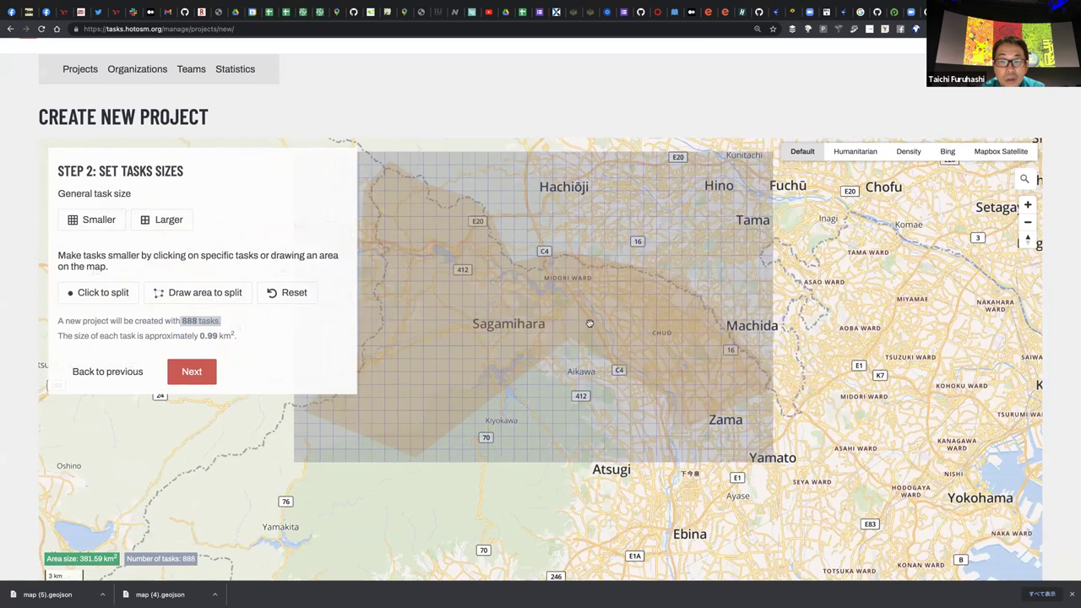
pyautogui.scroll(1, 646, 319)
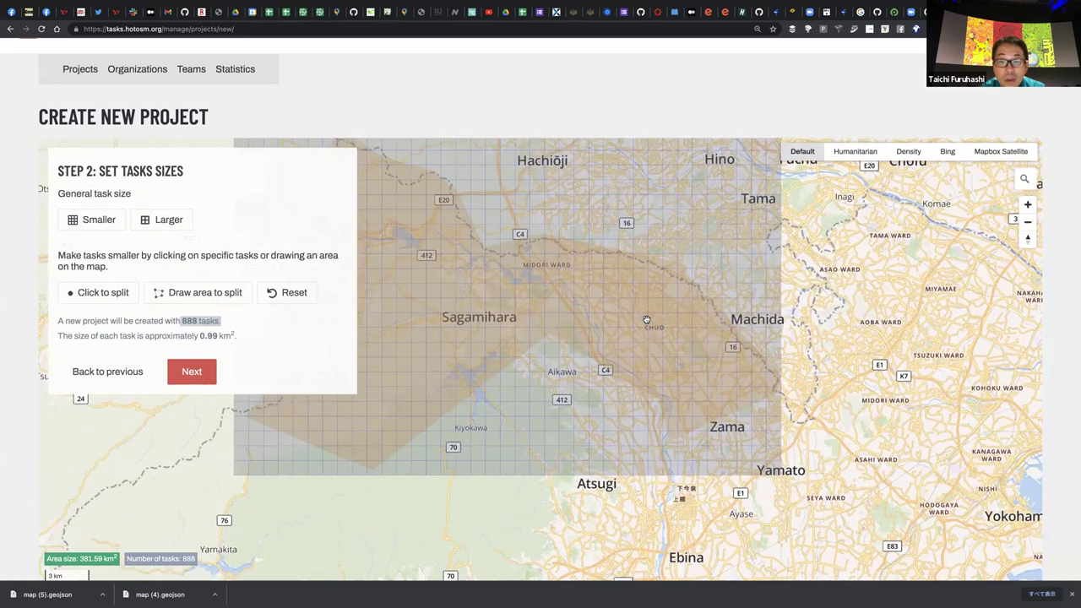
pyautogui.scroll(1, 646, 319)
pyautogui.scroll(1, 645, 319)
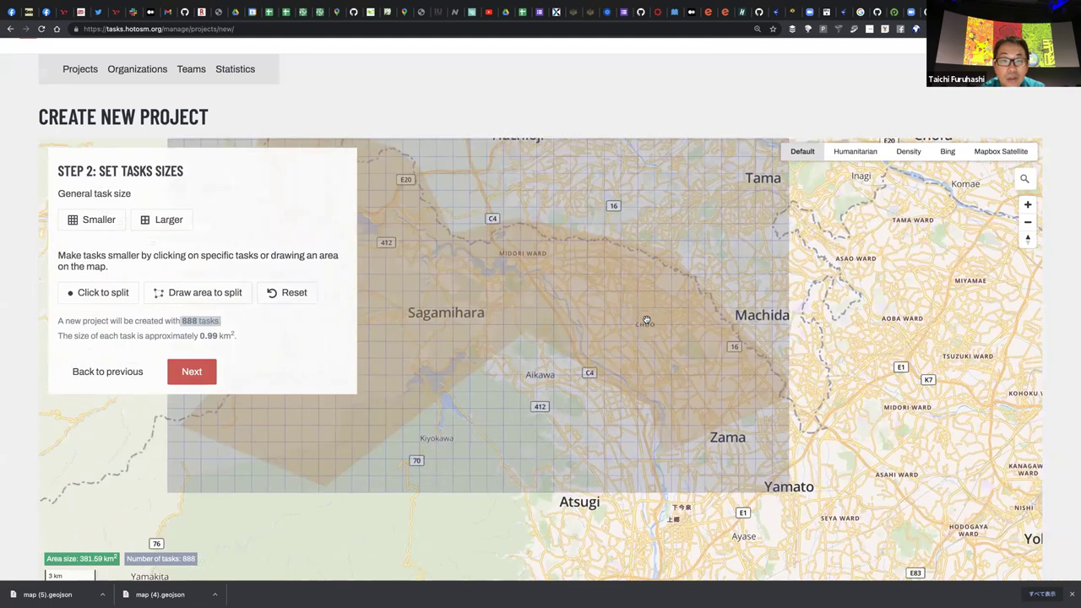
pyautogui.scroll(2, 646, 319)
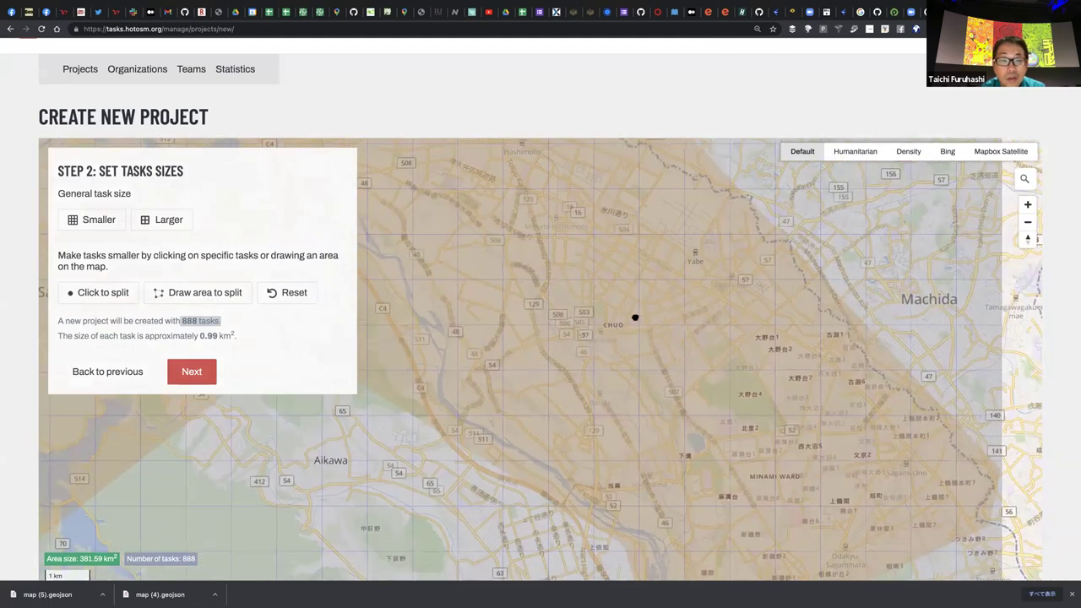
pyautogui.scroll(-2, 559, 329)
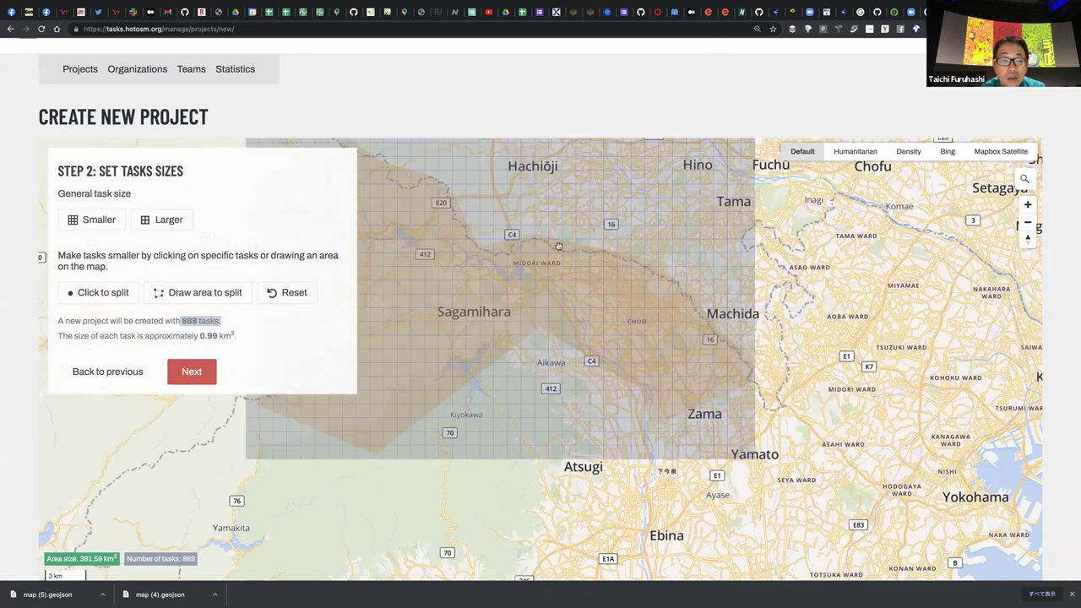
pyautogui.scroll(1, 650, 361)
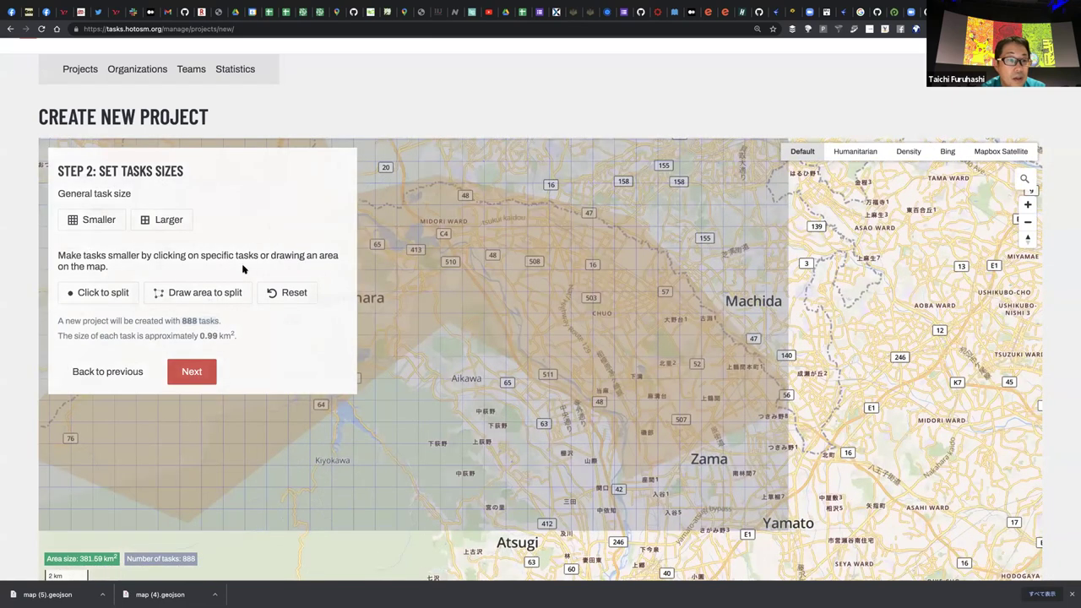
pyautogui.click(198, 296)
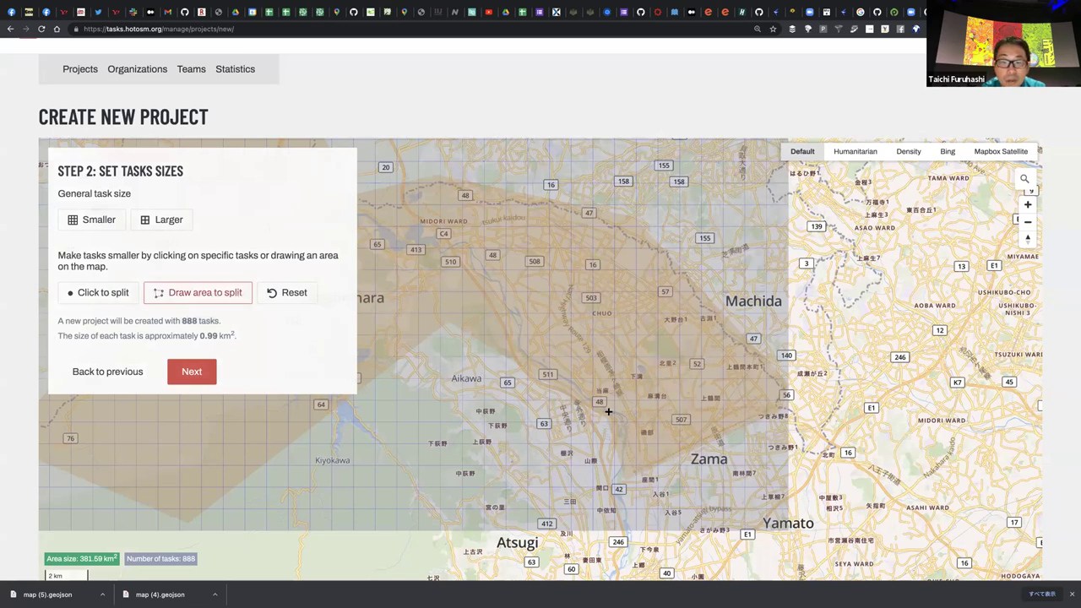
pyautogui.moveTo(531, 358); pyautogui.dragTo(521, 342)
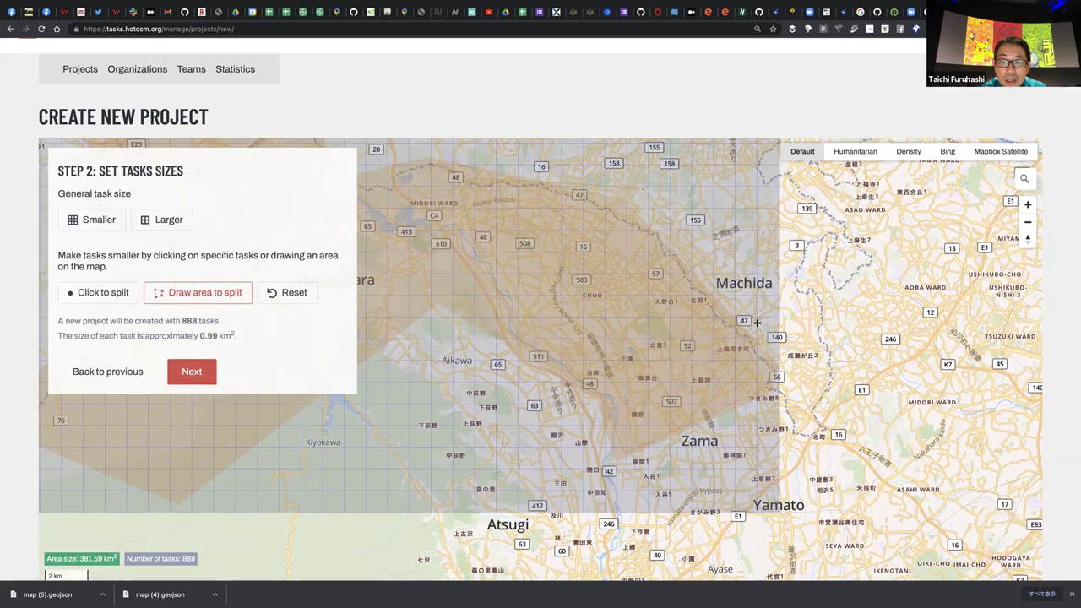
pyautogui.doubleClick(605, 311)
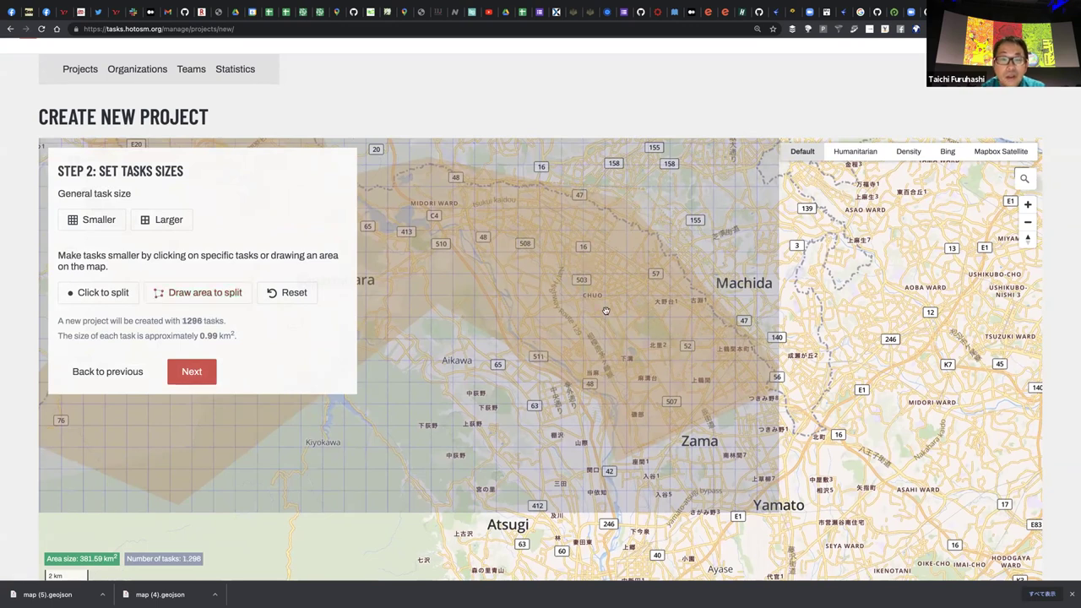
# Examine the task grid across Sagamihara, comparing the finer tasks in the urban east with the larger ones in the west
pyautogui.scroll(1, 605, 312)
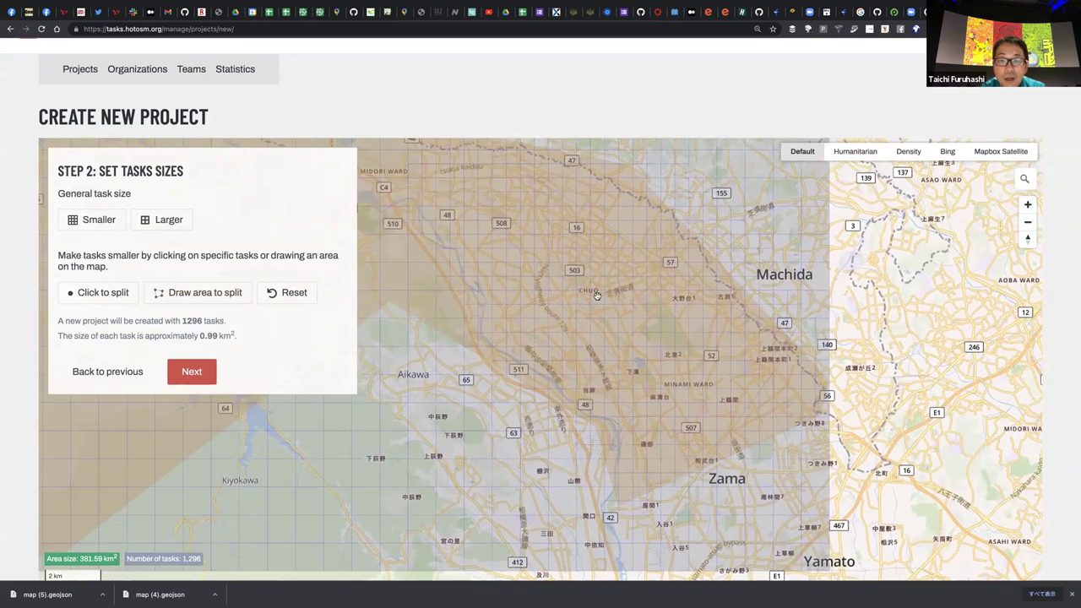
pyautogui.scroll(3, 597, 295)
pyautogui.scroll(-1, 583, 297)
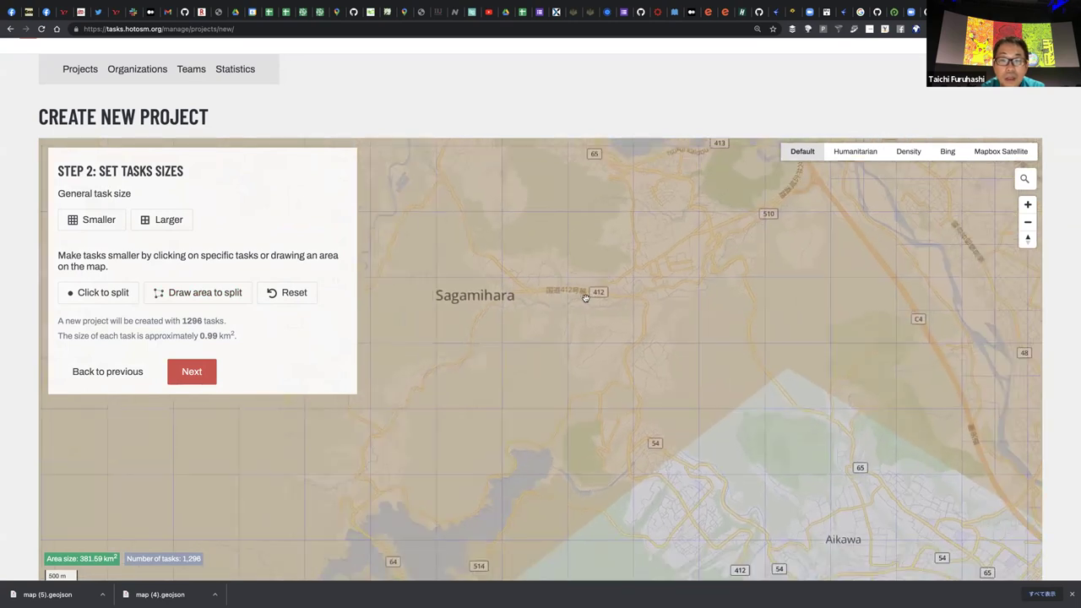
pyautogui.scroll(-2, 585, 297)
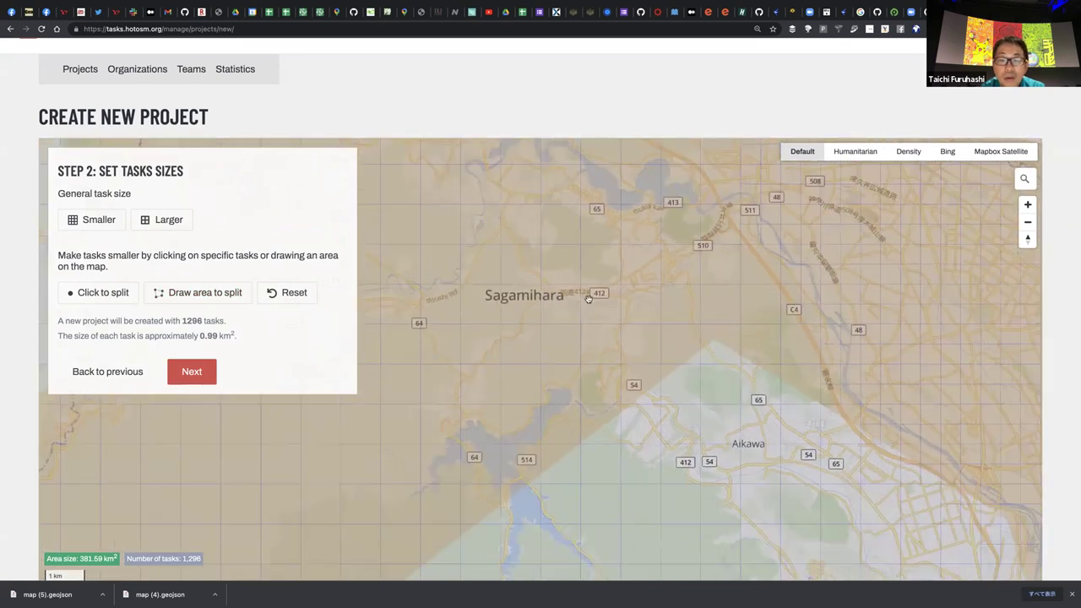
pyautogui.scroll(2, 745, 325)
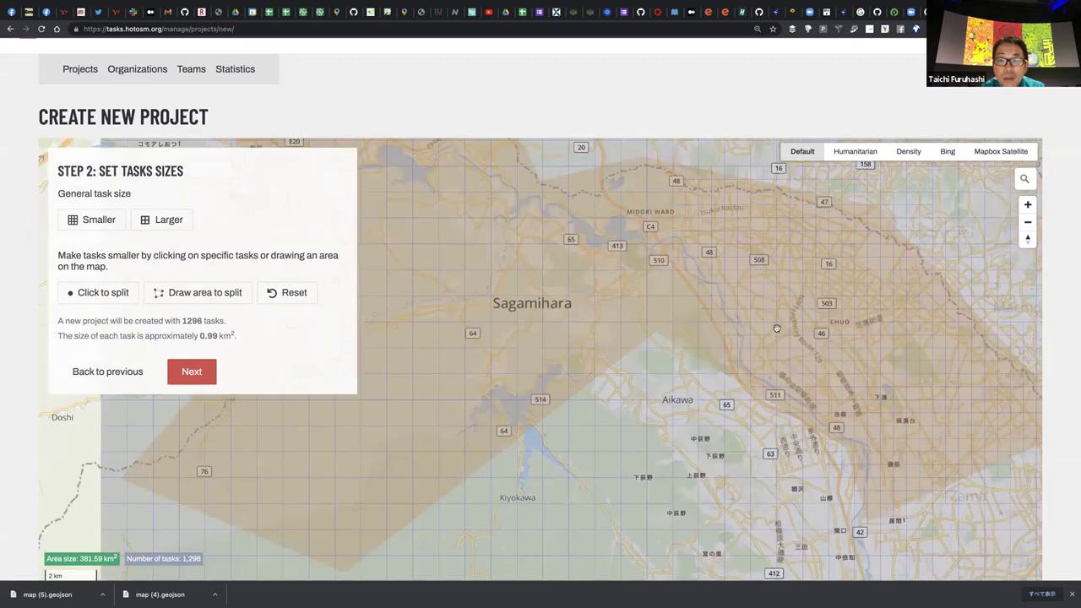
pyautogui.scroll(1, 617, 314)
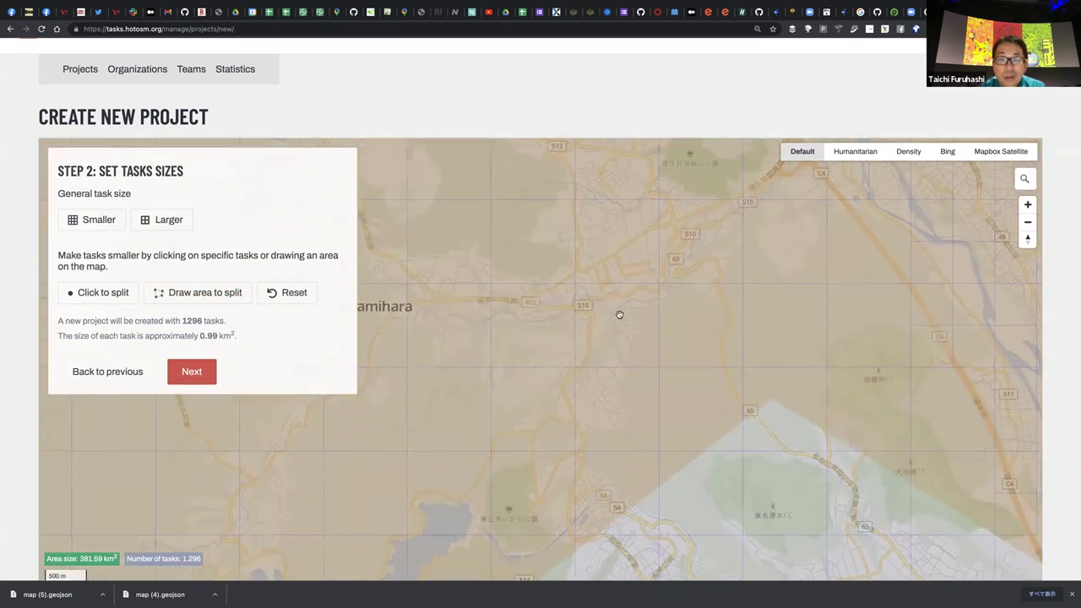
pyautogui.scroll(-2, 619, 313)
pyautogui.scroll(-2, 649, 262)
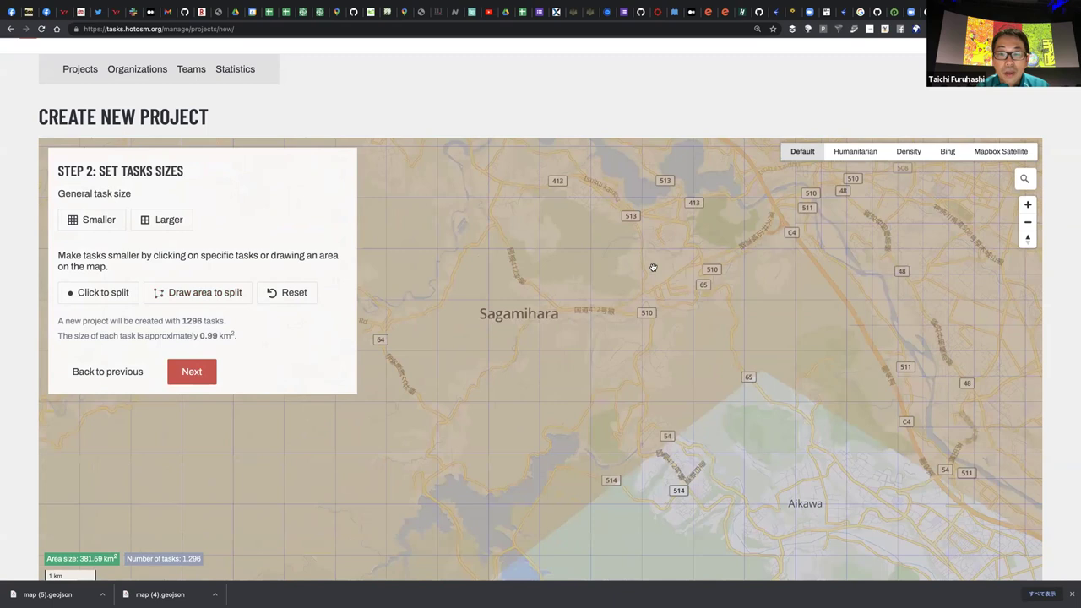
pyautogui.scroll(-2, 673, 271)
pyautogui.moveTo(673, 271); pyautogui.dragTo(479, 275)
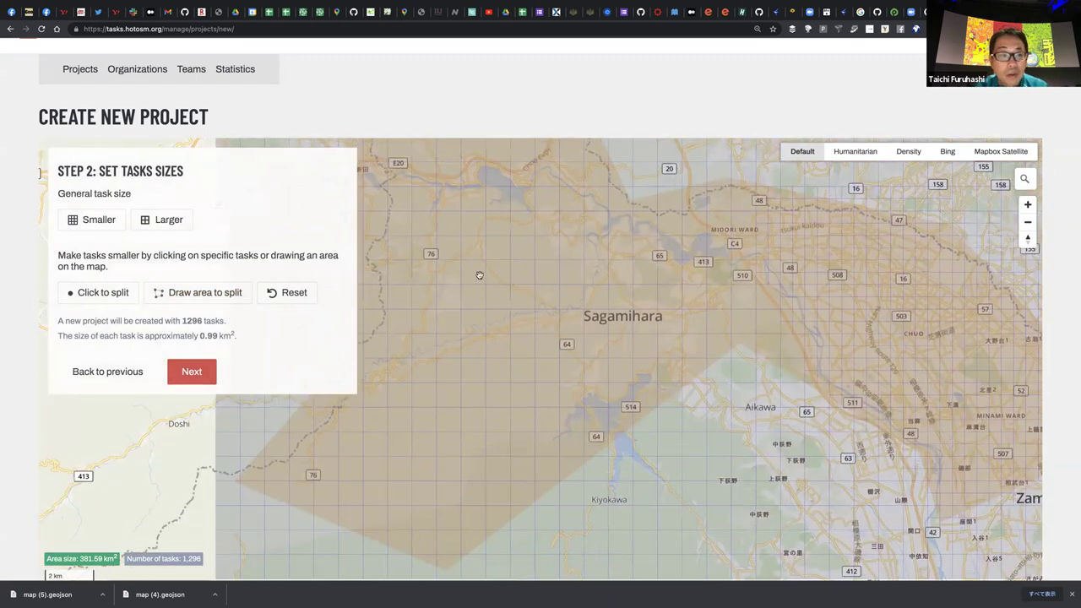
pyautogui.scroll(2, 595, 292)
pyautogui.scroll(-2, 557, 302)
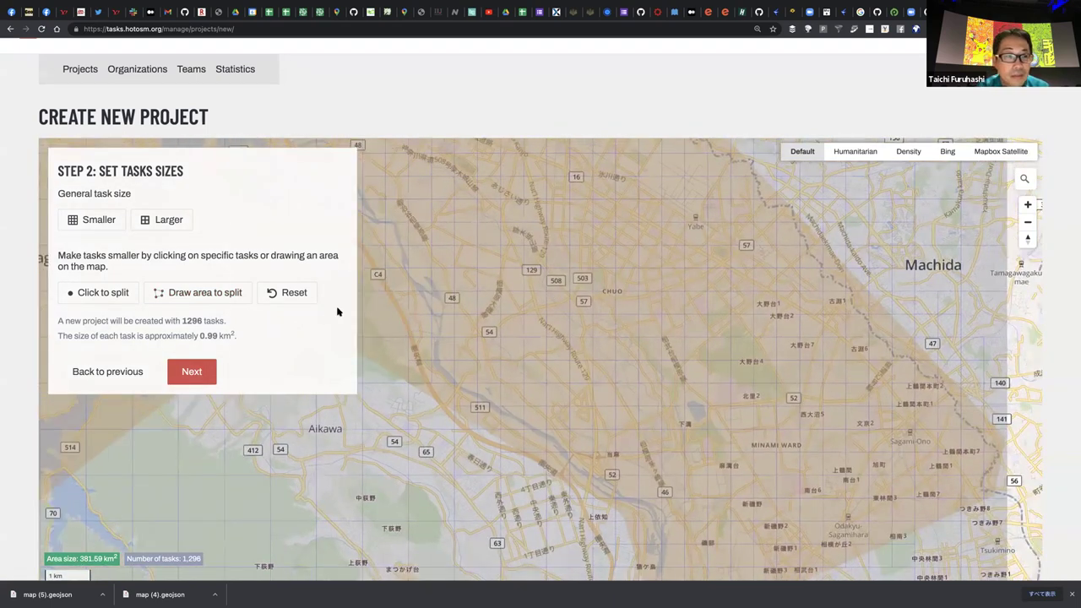
pyautogui.moveTo(624, 345); pyautogui.dragTo(636, 370)
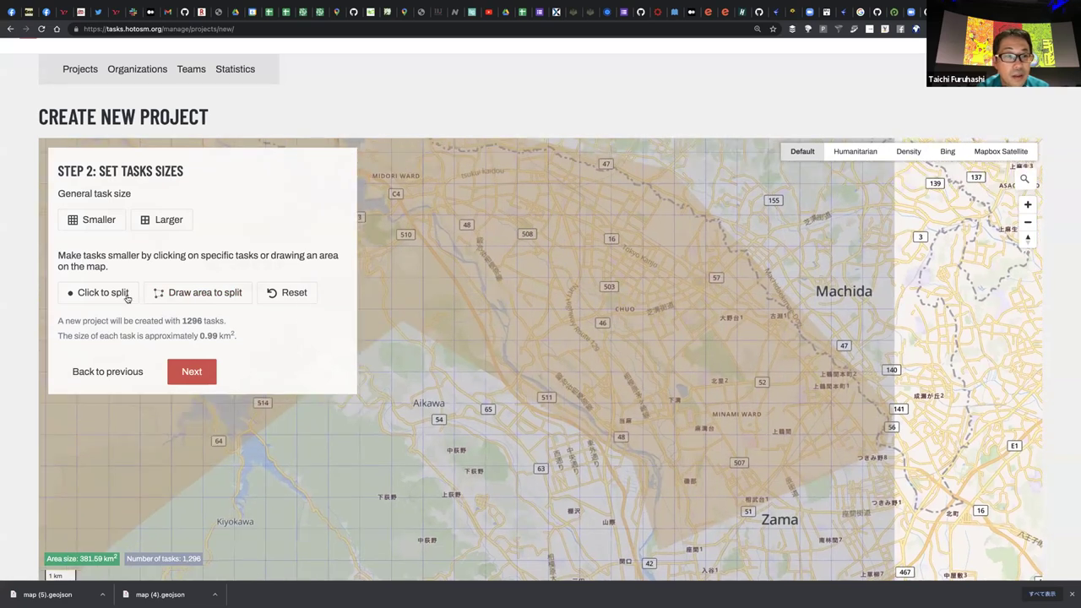
# Split individual tasks near Chuo, plus all tasks inside an area drawn over the urban east around Chuo and Minami wards
pyautogui.click(127, 295)
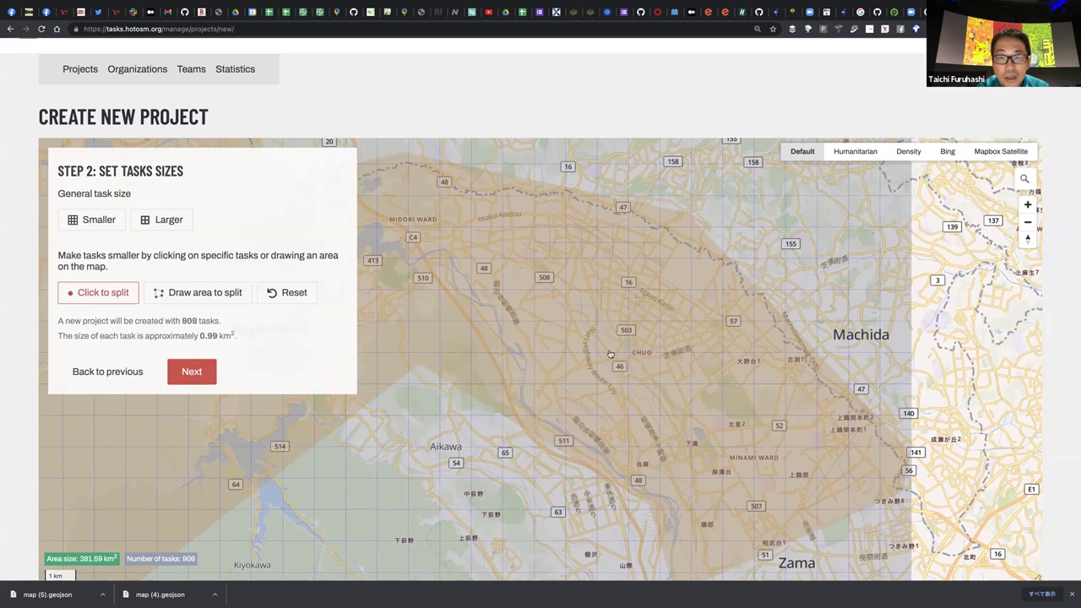
pyautogui.click(584, 380)
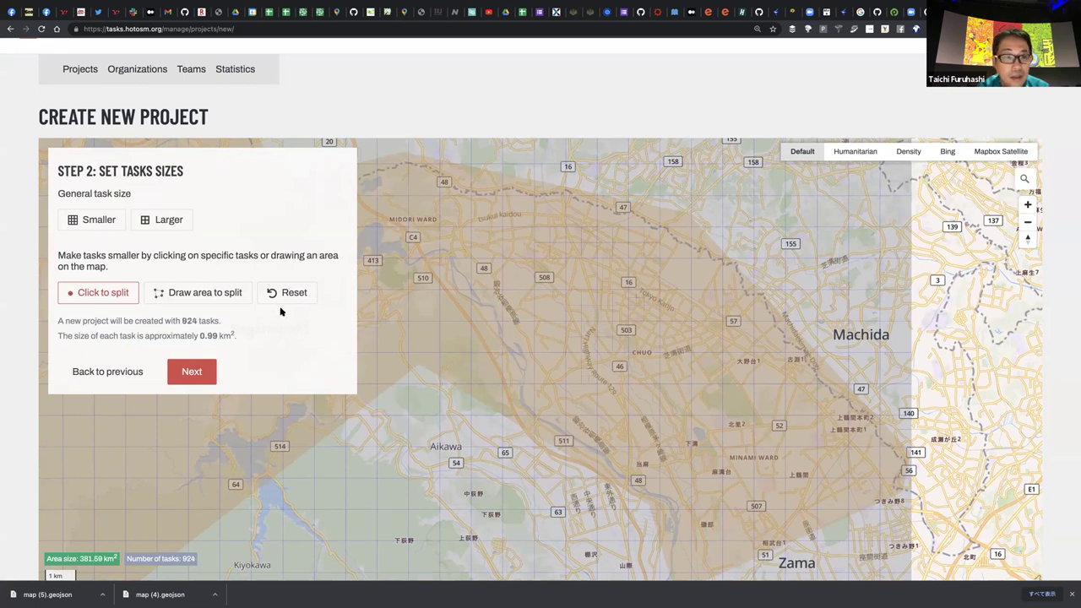
pyautogui.click(212, 295)
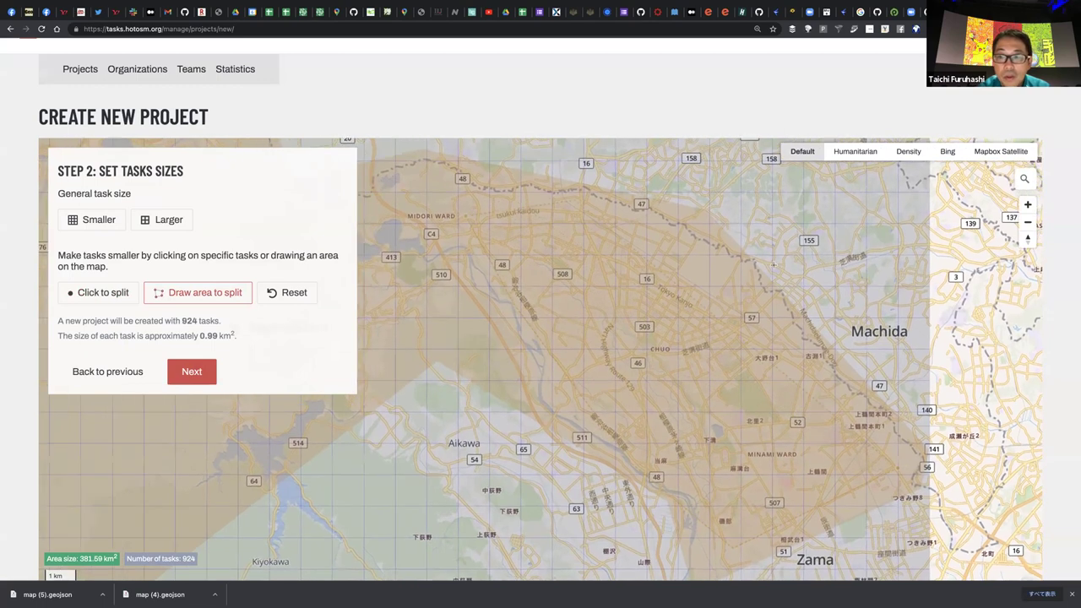
pyautogui.doubleClick(887, 388)
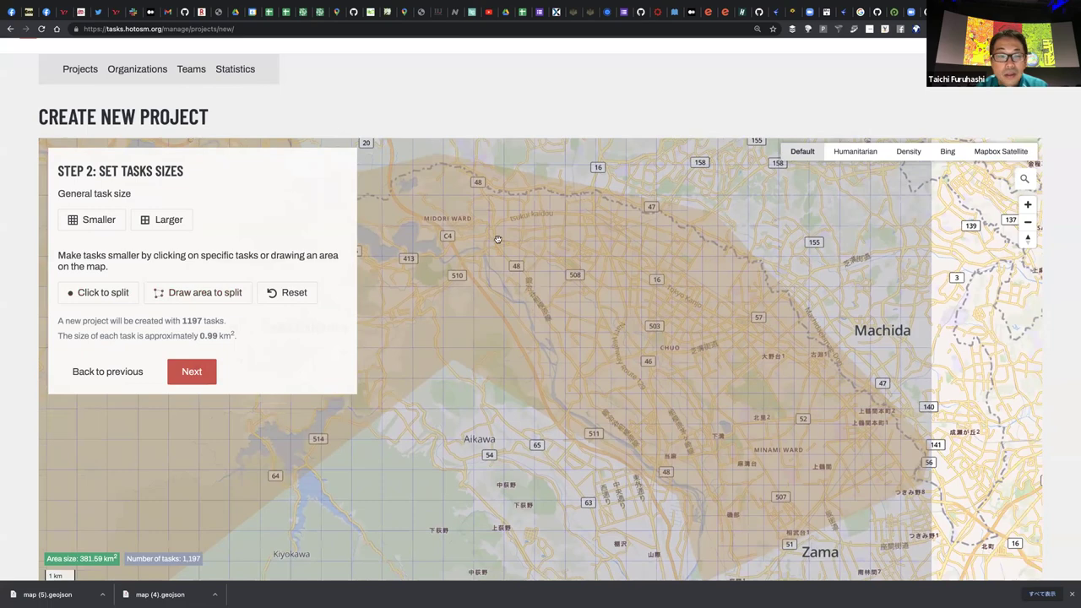
# Check the number of tasks for the new project, accept the task sizes and continue to trimming the grid
pyautogui.scroll(-2, 531, 266)
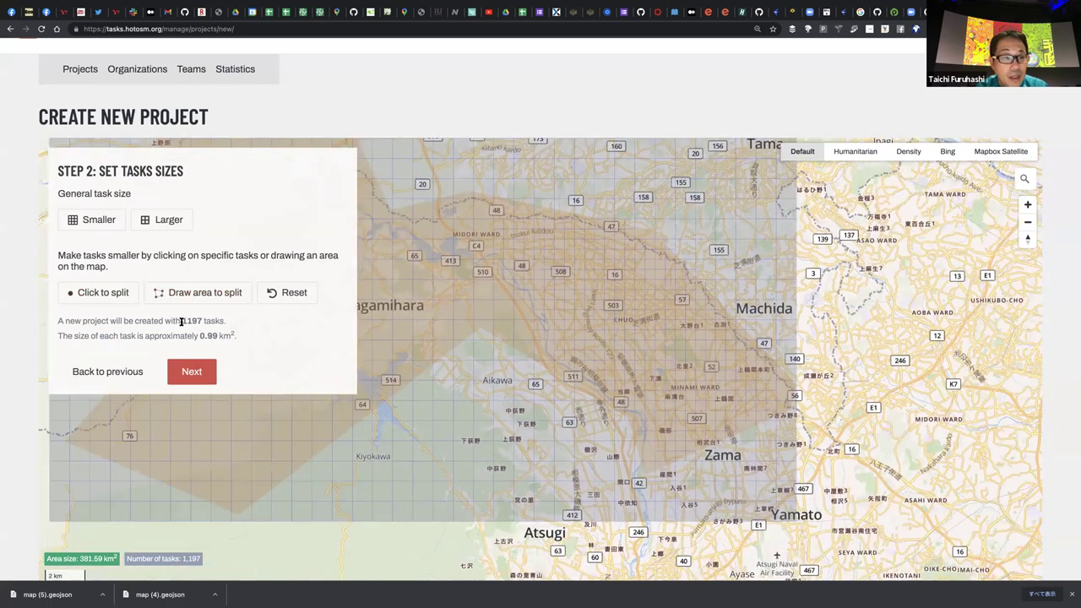
pyautogui.doubleClick(203, 322)
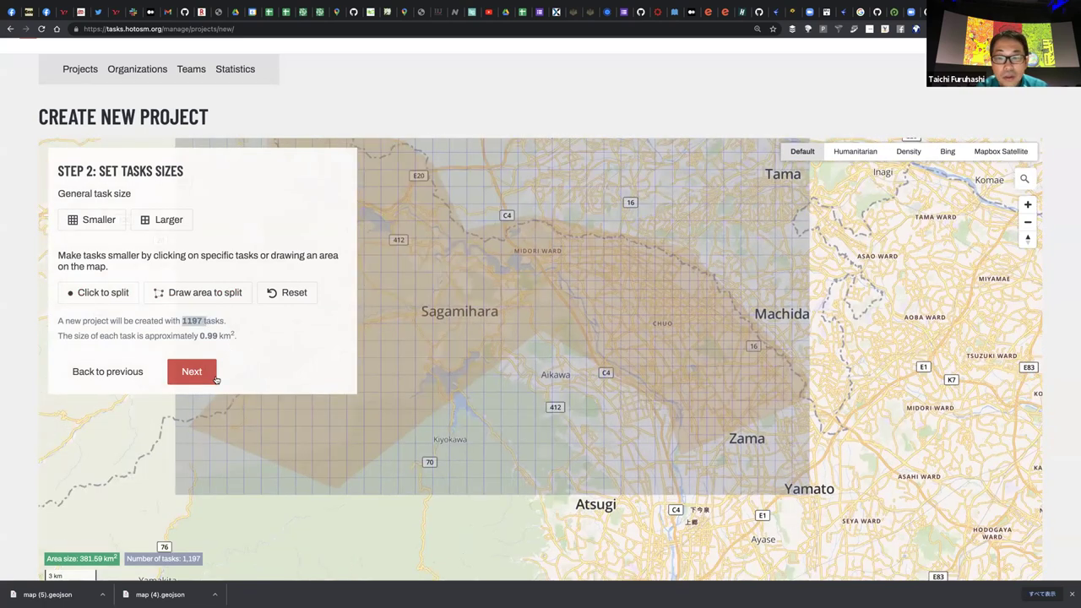
pyautogui.click(205, 375)
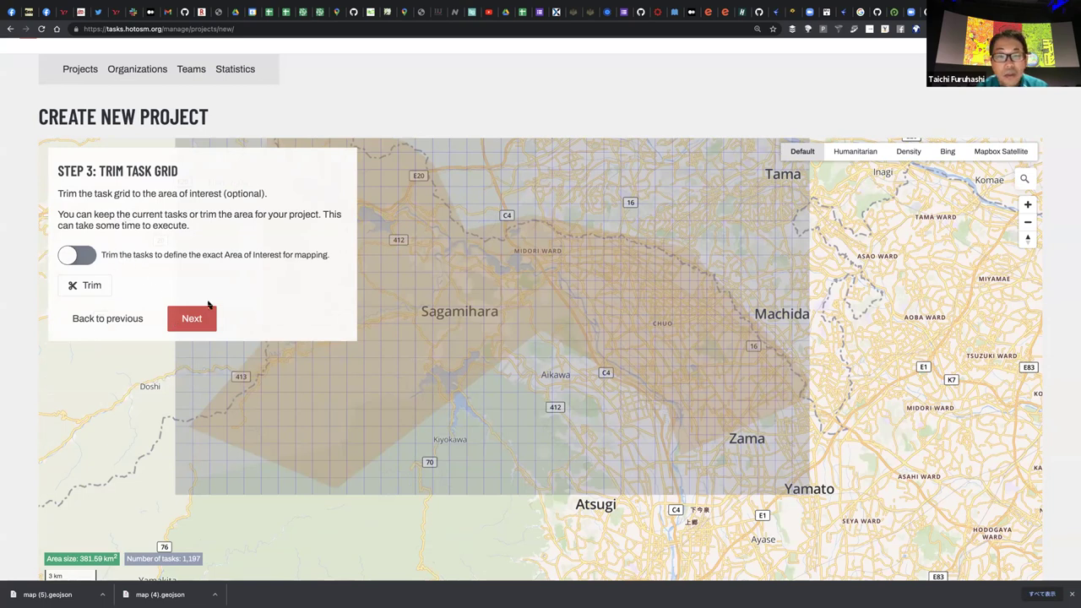
# Trim the task grid to the Sagamihara area of interest, keeping whole tasks along its boundary
pyautogui.moveTo(538, 340); pyautogui.dragTo(581, 357)
pyautogui.moveTo(508, 299); pyautogui.dragTo(524, 304)
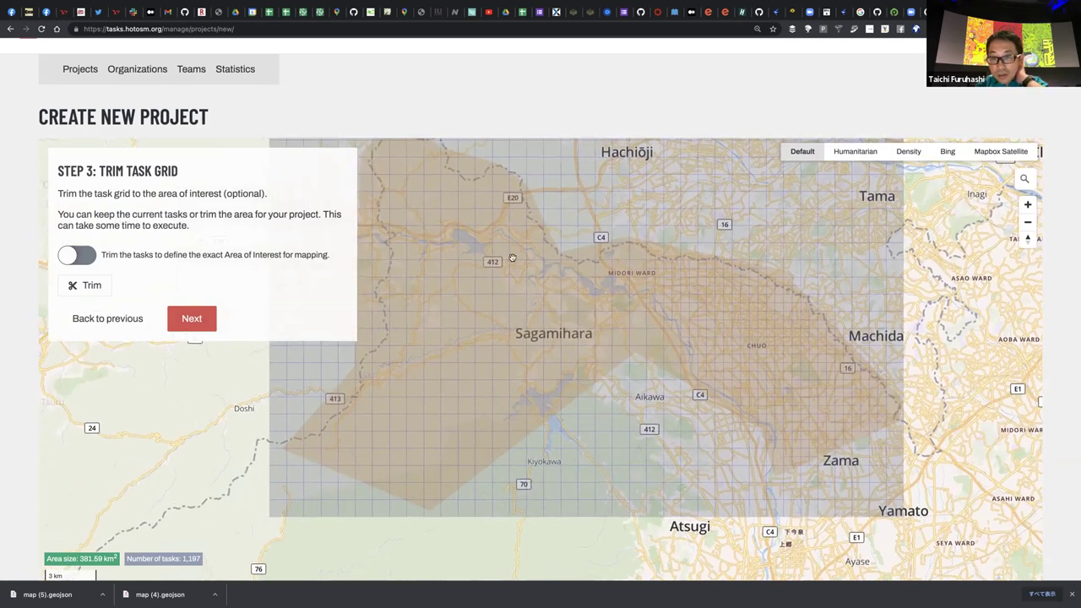
pyautogui.scroll(-1, 562, 186)
pyautogui.scroll(-2, 614, 216)
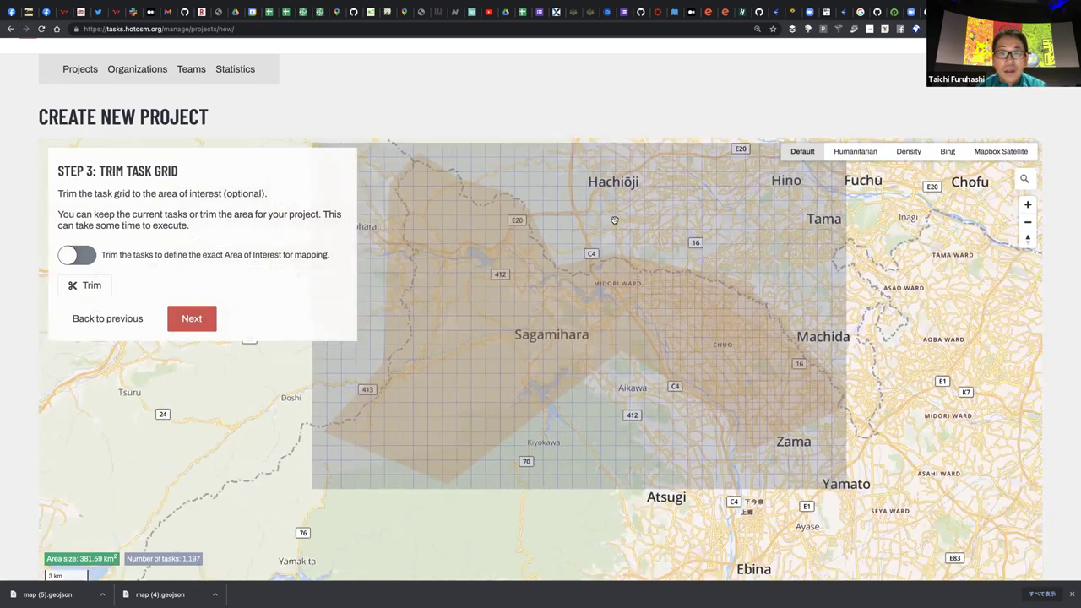
pyautogui.moveTo(684, 275); pyautogui.dragTo(782, 284)
pyautogui.scroll(1, 840, 294)
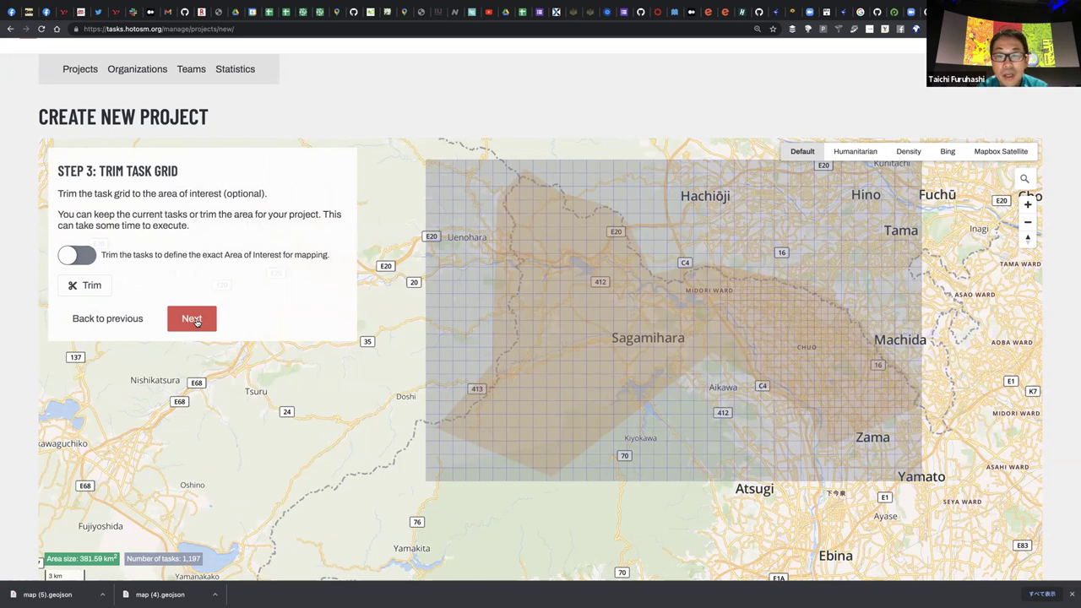
pyautogui.click(91, 286)
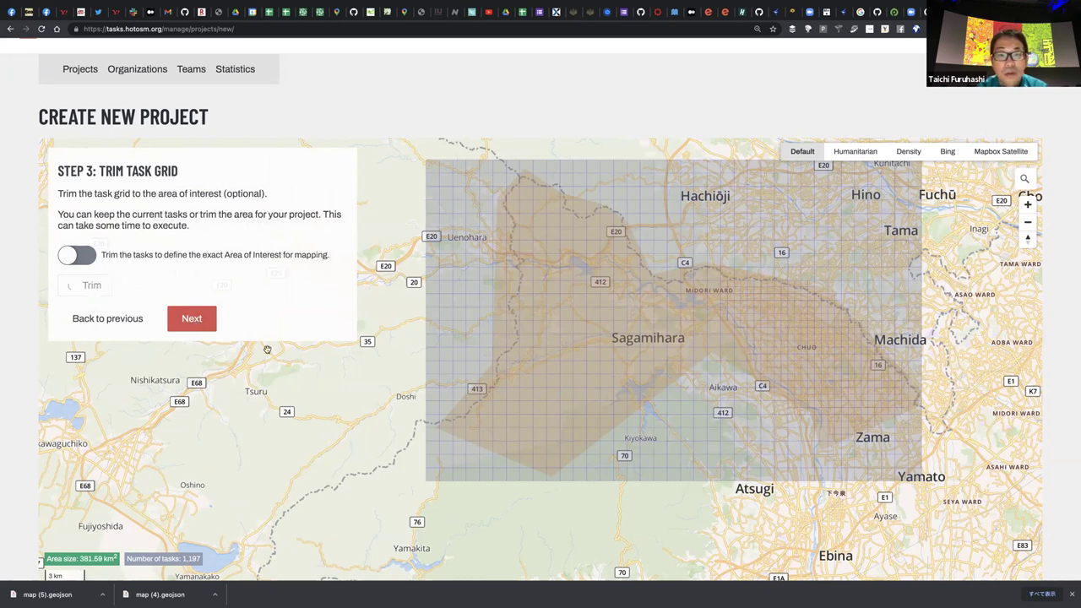
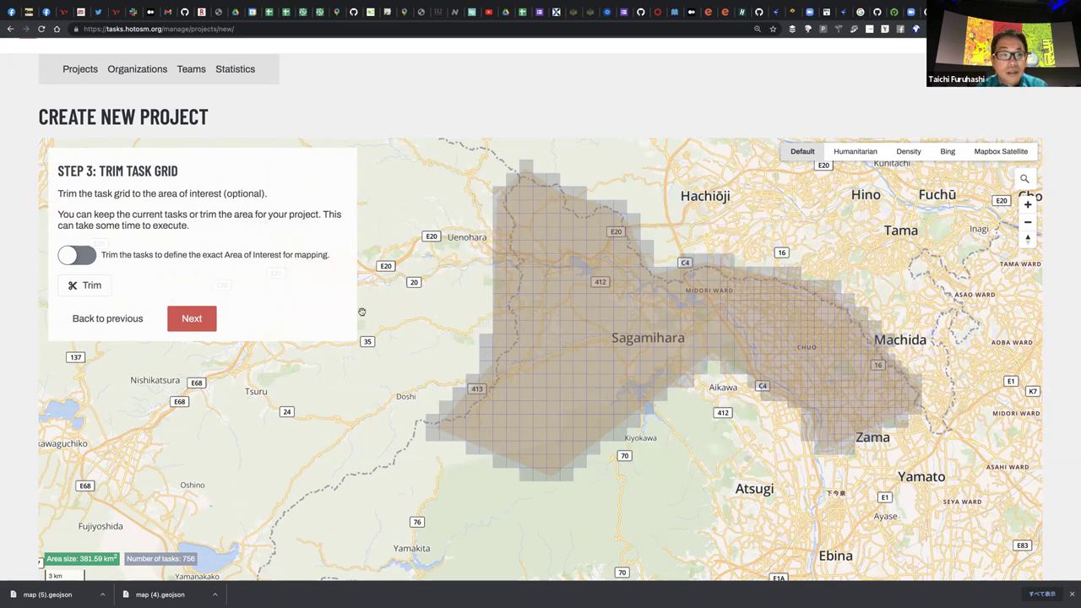
# Trim the task grid to the exact area of interest and discard the tasks smaller than 2,000 m²
pyautogui.click(74, 257)
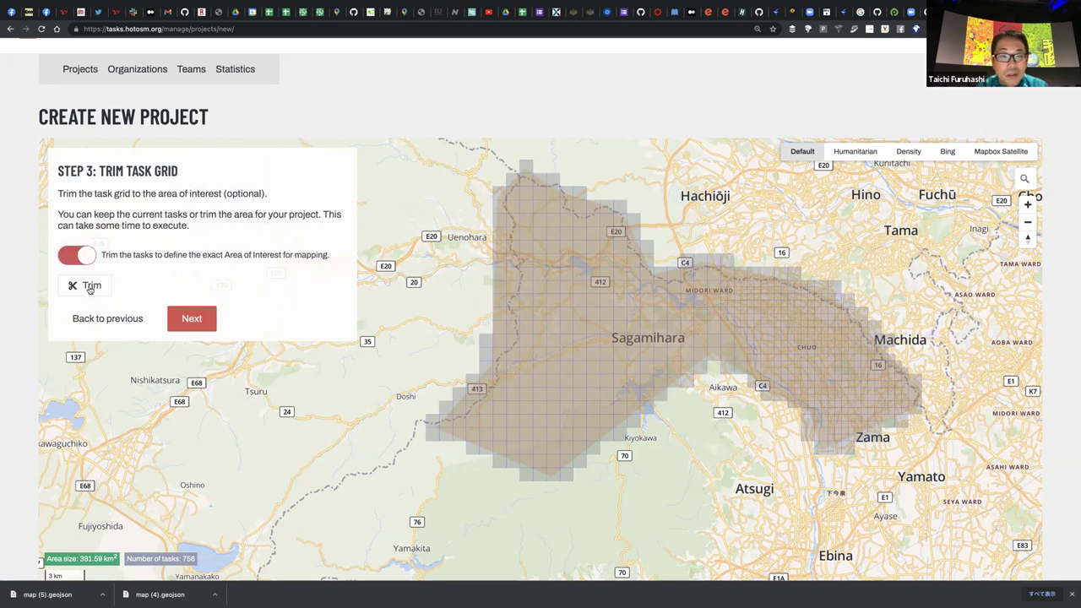
pyautogui.click(93, 288)
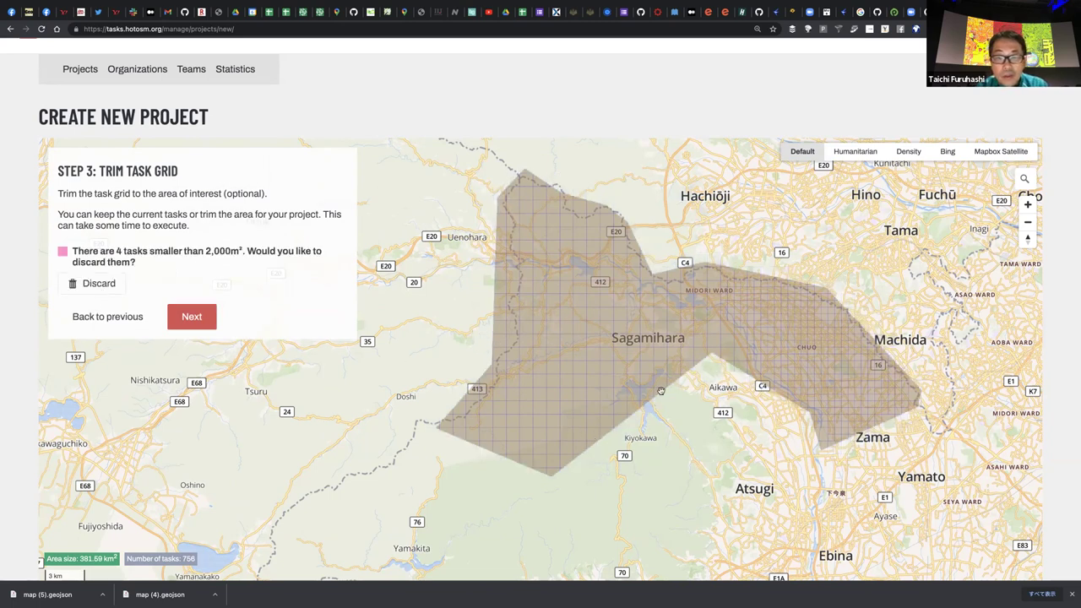
pyautogui.scroll(1, 736, 374)
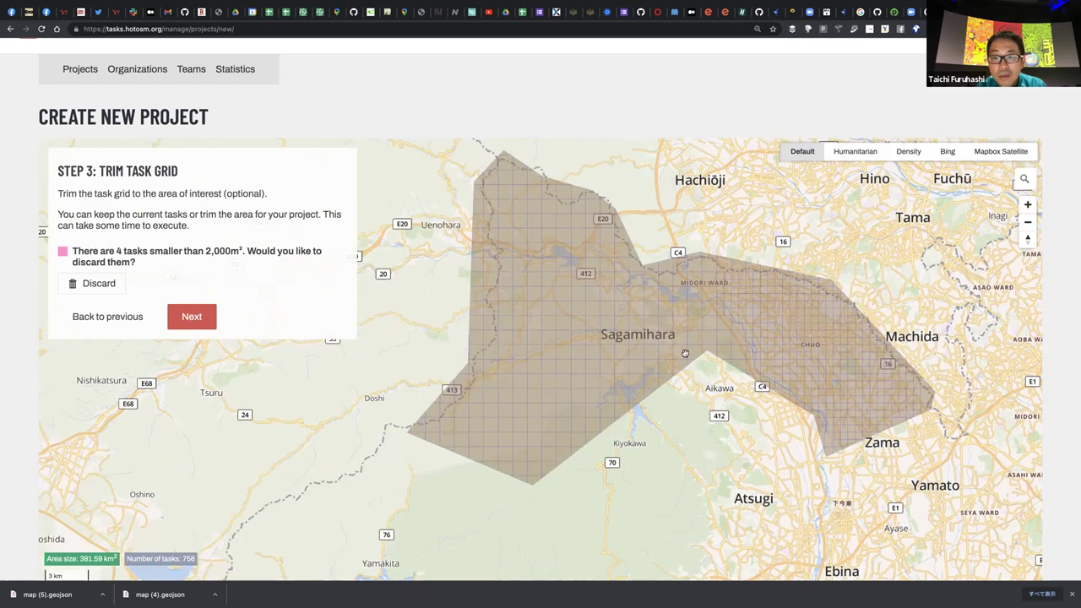
pyautogui.scroll(1, 661, 362)
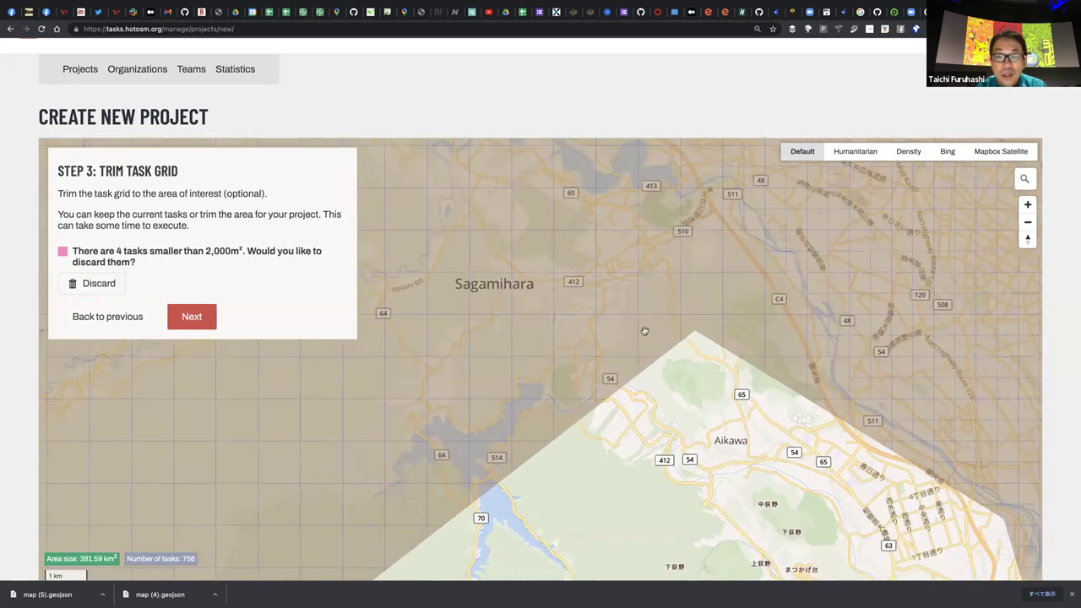
pyautogui.scroll(-3, 642, 333)
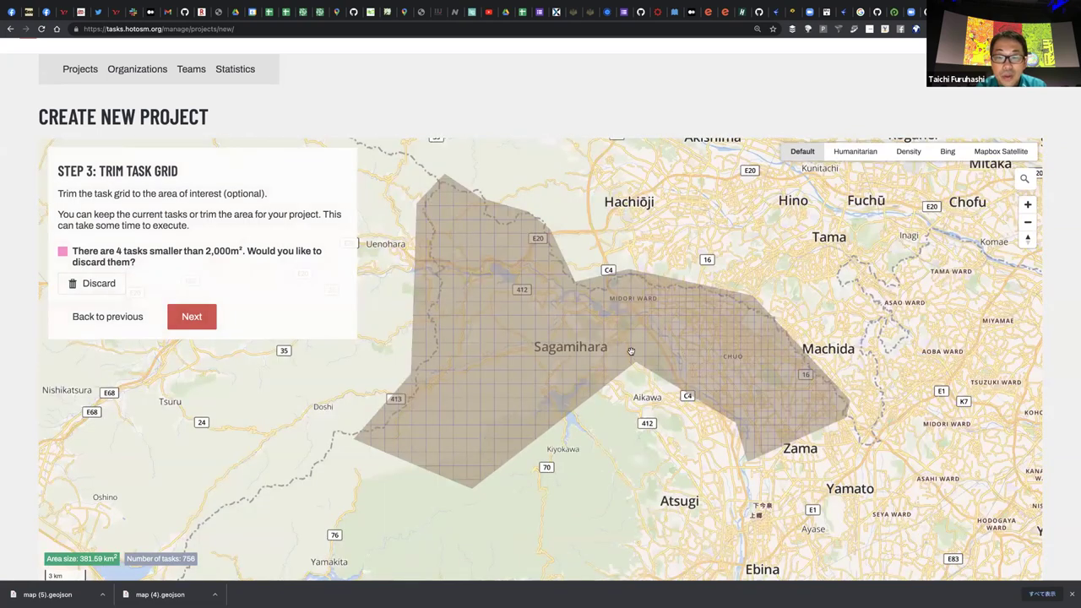
pyautogui.click(110, 285)
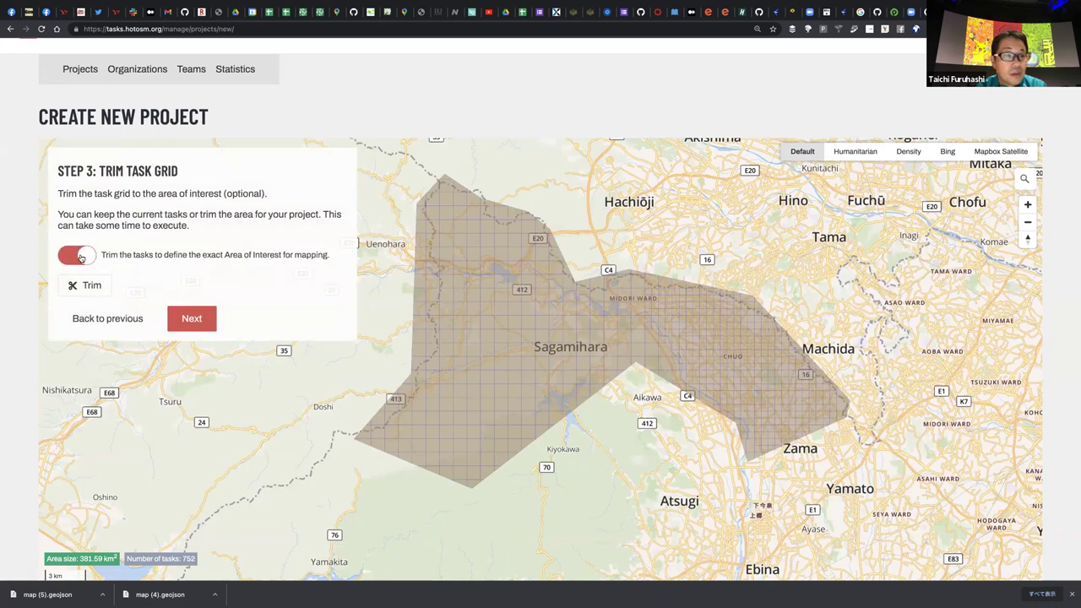
# Trim the grid again with exact area-of-interest trimming turned off, and continue to the review to start entering the project name
pyautogui.click(131, 255)
pyautogui.moveTo(103, 254); pyautogui.dragTo(329, 255)
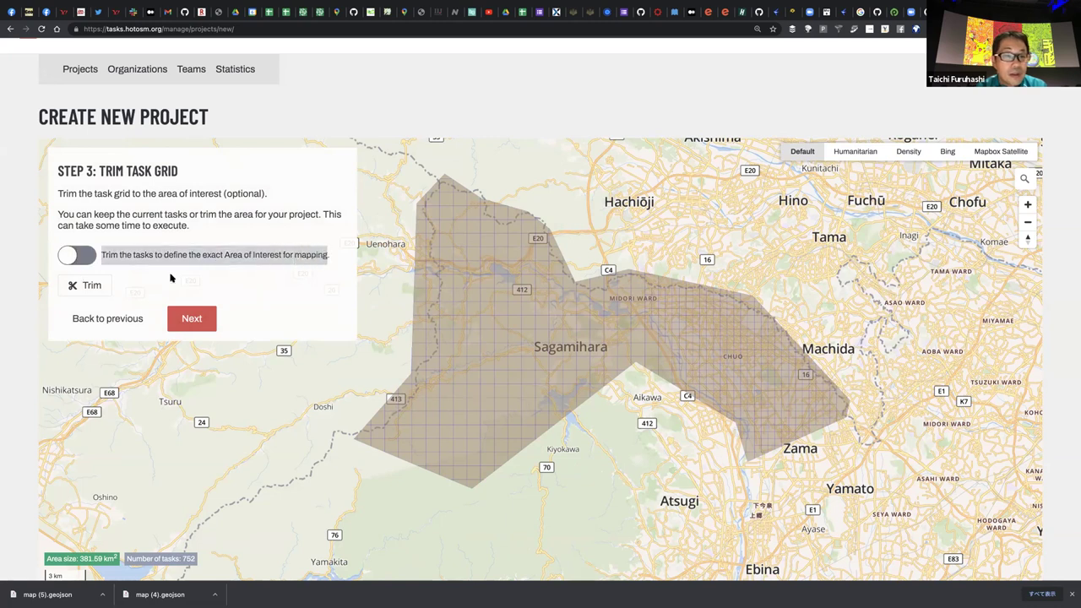
pyautogui.click(101, 289)
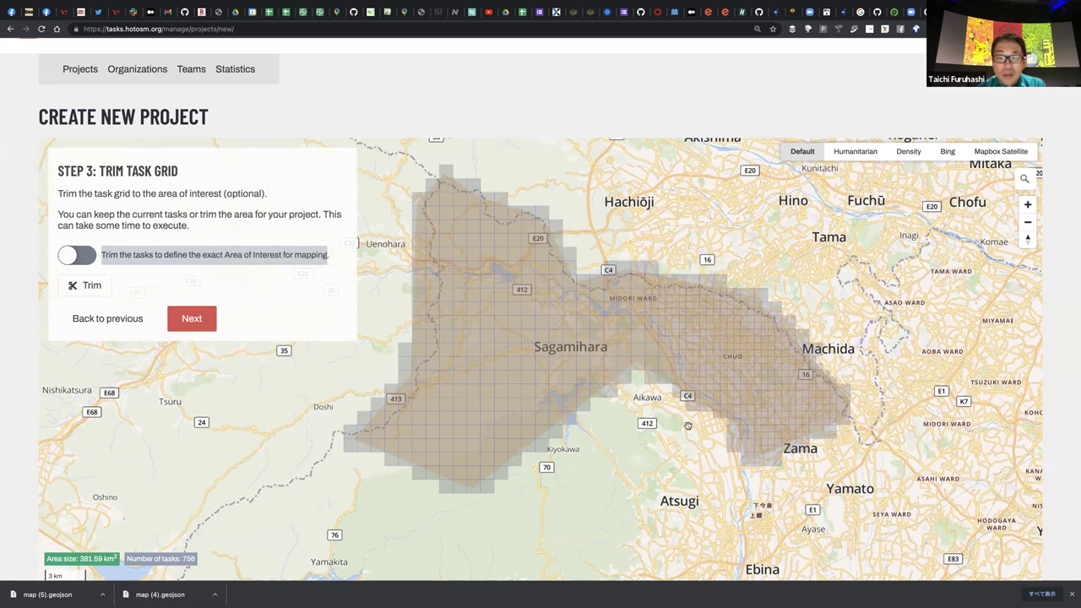
pyautogui.scroll(-3, 688, 425)
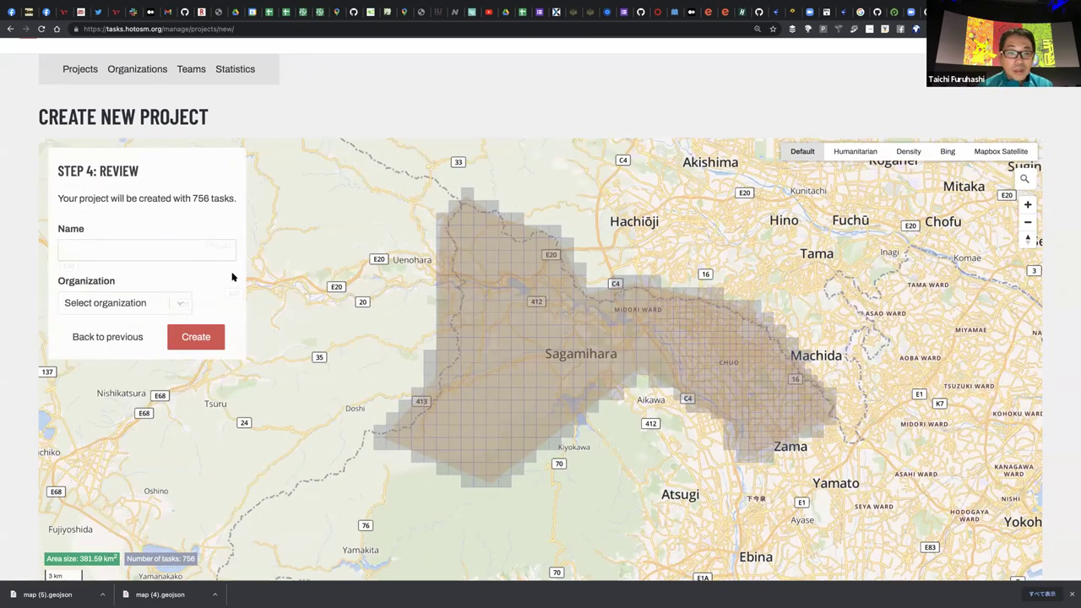
pyautogui.click(152, 252)
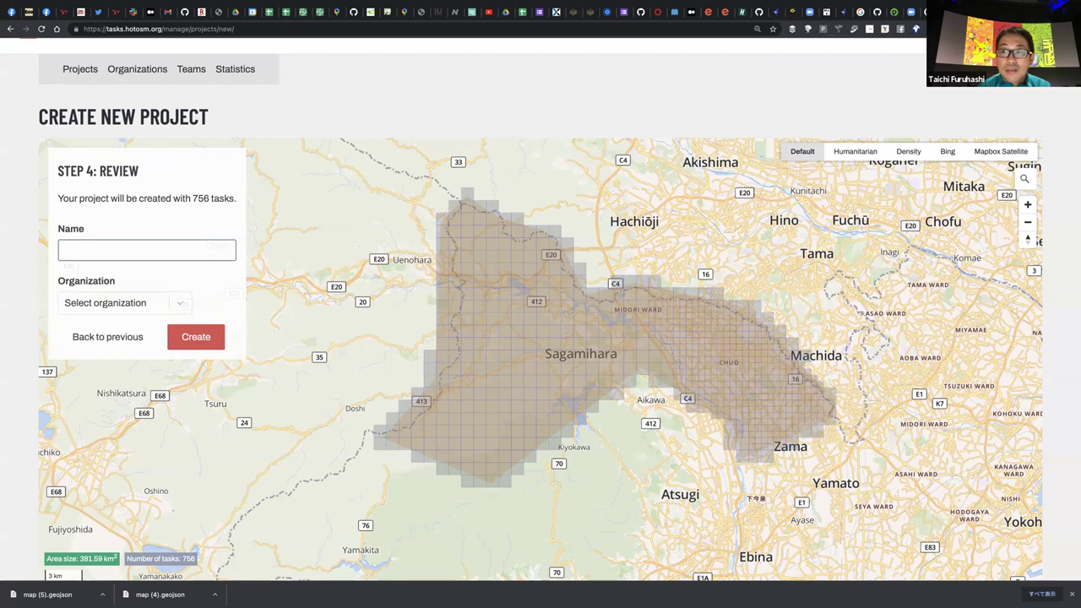
# Switch to GitHub issue #55, add the bullet "Tasking Manager でGeoJSONファイルをインポート" to the polygon tools list and save the comment
pyautogui.click(936, 12)
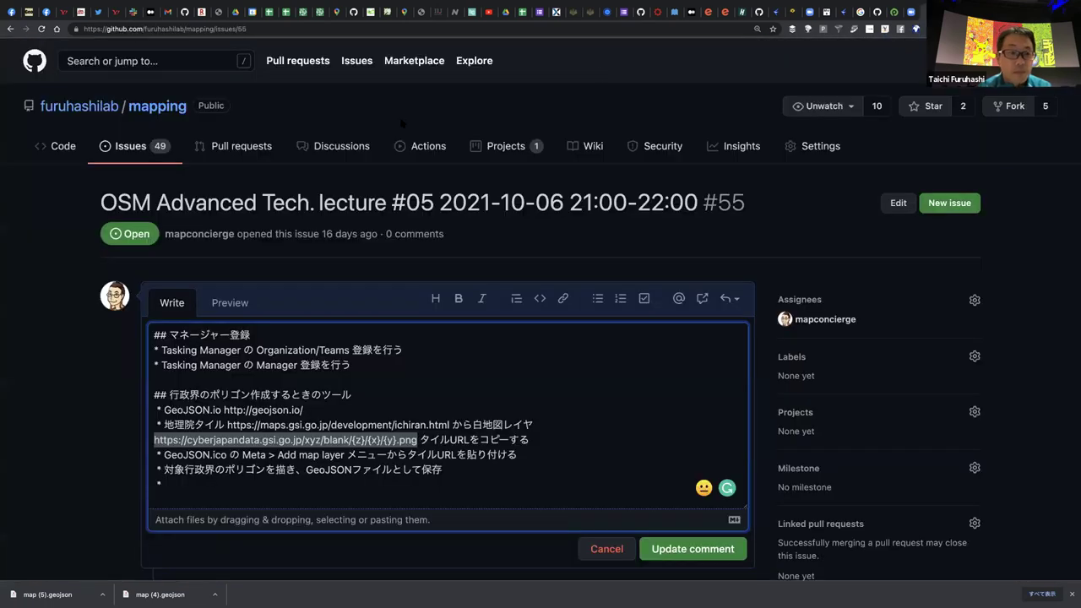
pyautogui.click(516, 476)
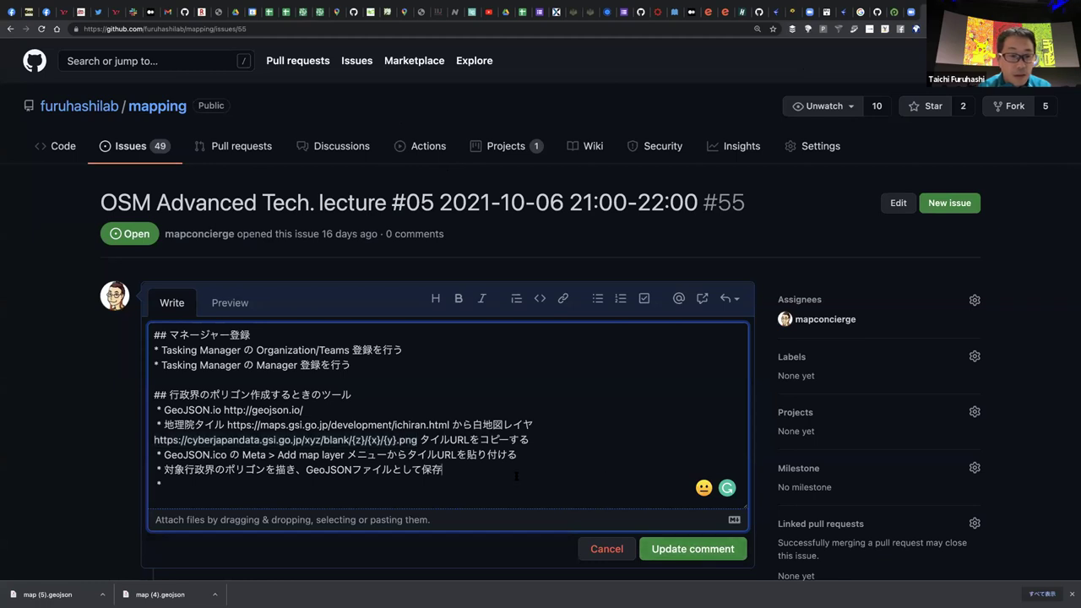
pyautogui.write('Tasking Manager で')
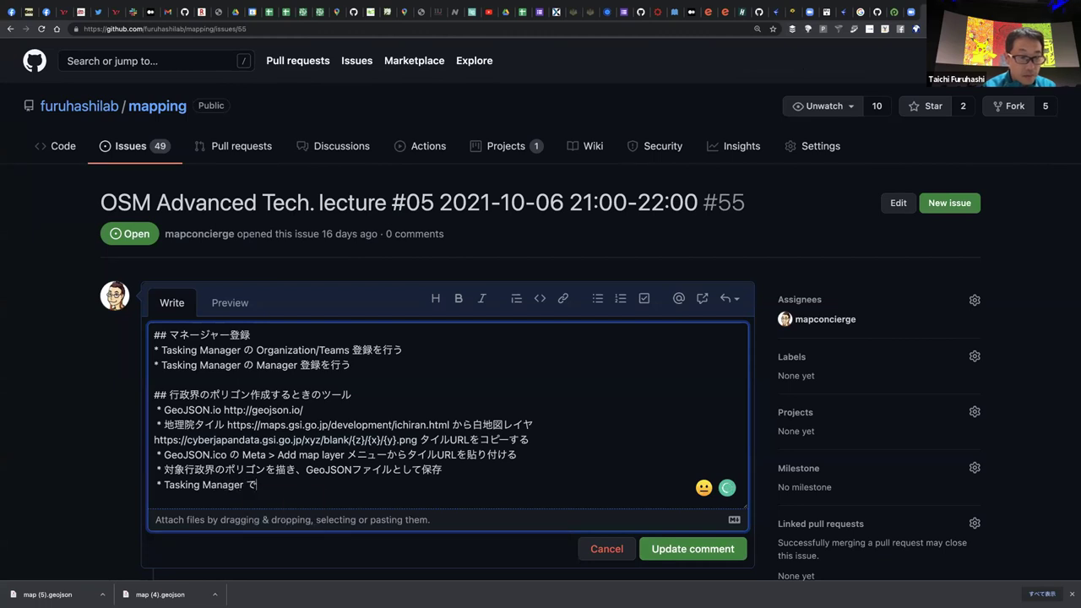
pyautogui.write('ふぁいr')
pyautogui.press('BackSpace')
pyautogui.press('BackSpace')
pyautogui.press('BackSpace')
pyautogui.press('BackSpace')
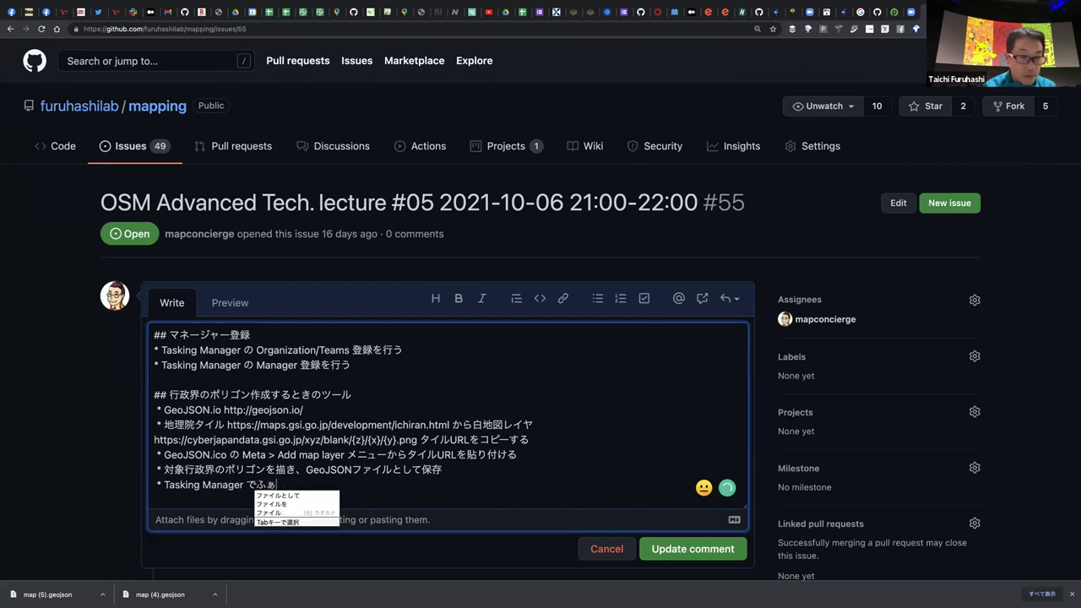
pyautogui.write('GeoJSON')
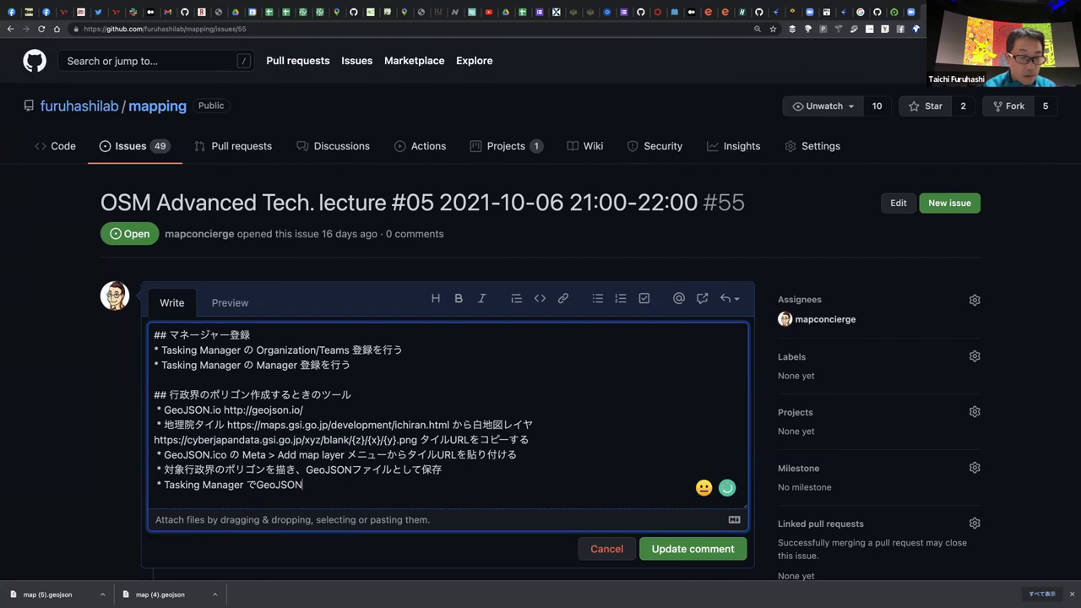
pyautogui.write('ファイルをいんぽーと')
pyautogui.press('space')
pyautogui.press('Return')
pyautogui.hotkey('ctrl', 'Return')
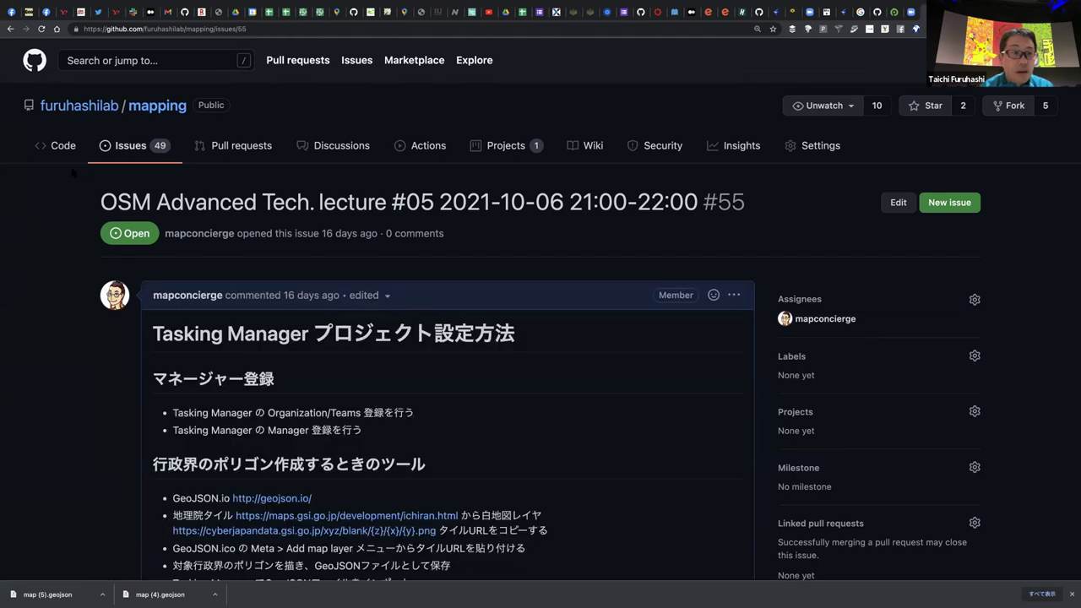
# Look through the furuhashilab/mapping issues, including the Odawara mapathon issue #51, for an example mapping project issue
pyautogui.click(135, 146)
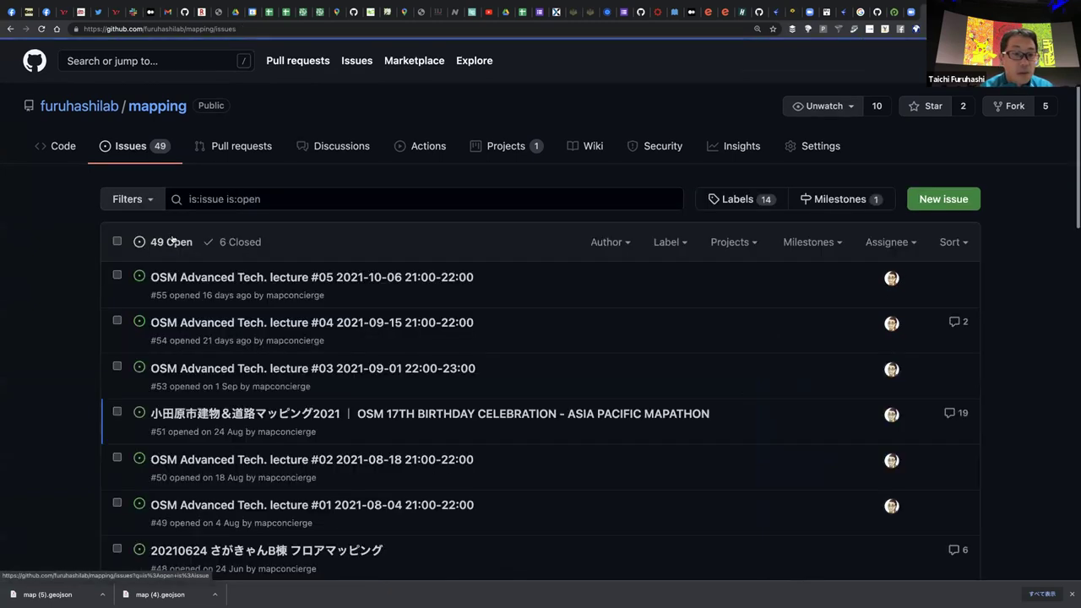
pyautogui.scroll(-5, 171, 241)
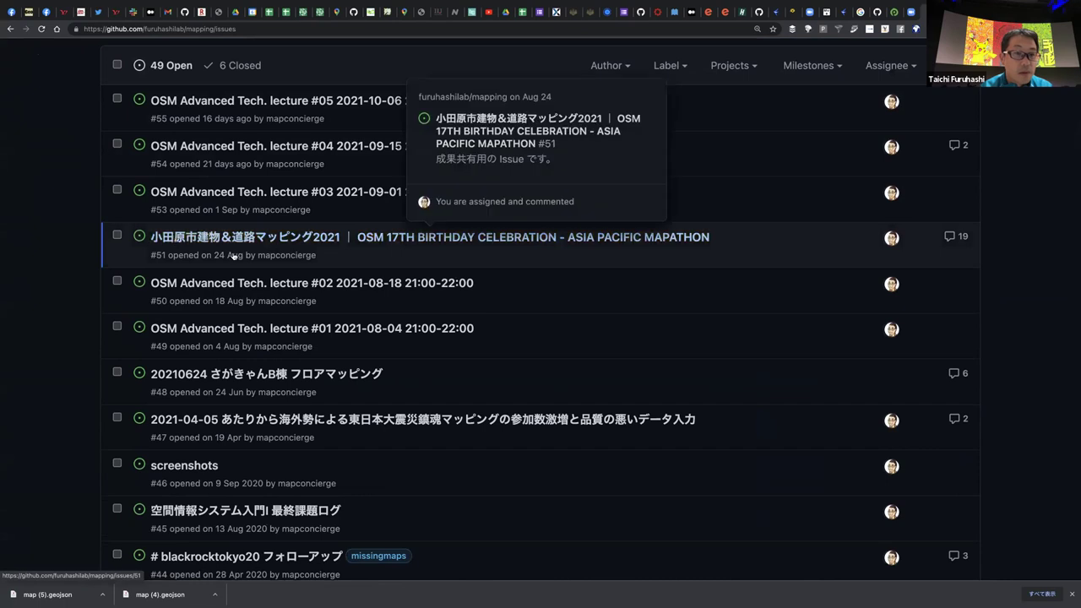
pyautogui.scroll(-1, 237, 252)
pyautogui.click(237, 224)
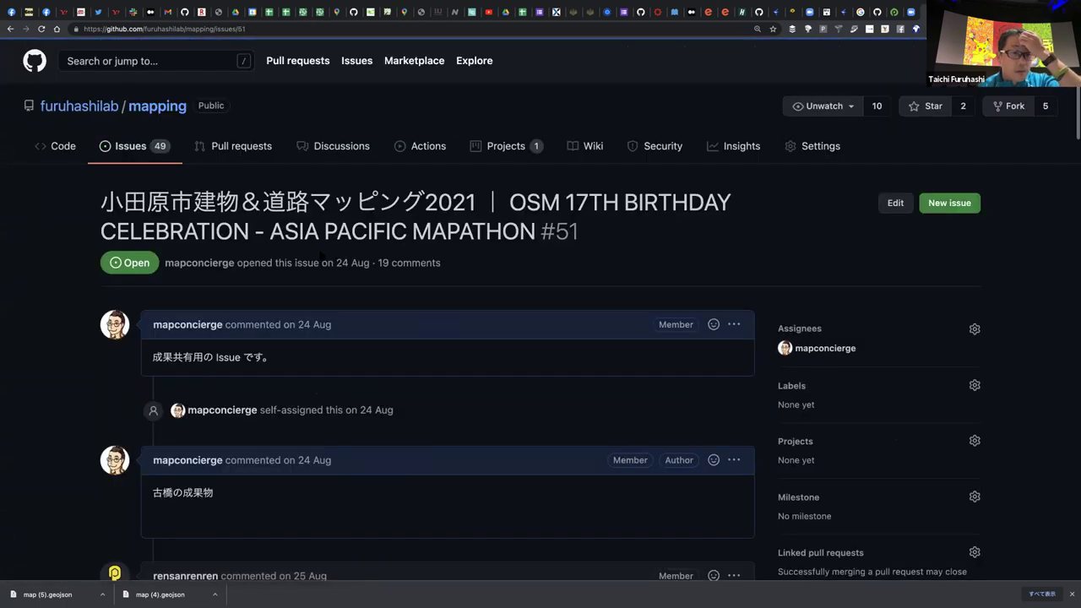
pyautogui.scroll(-1, 321, 253)
pyautogui.scroll(-4, 321, 254)
pyautogui.scroll(3, 321, 254)
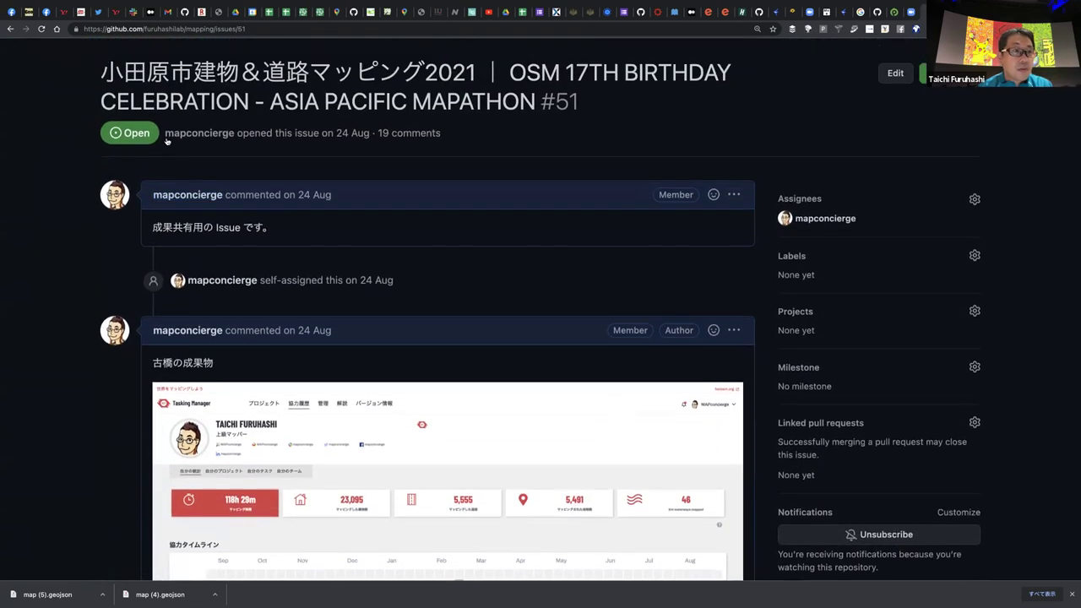
pyautogui.click(9, 28)
pyautogui.scroll(-5, 365, 336)
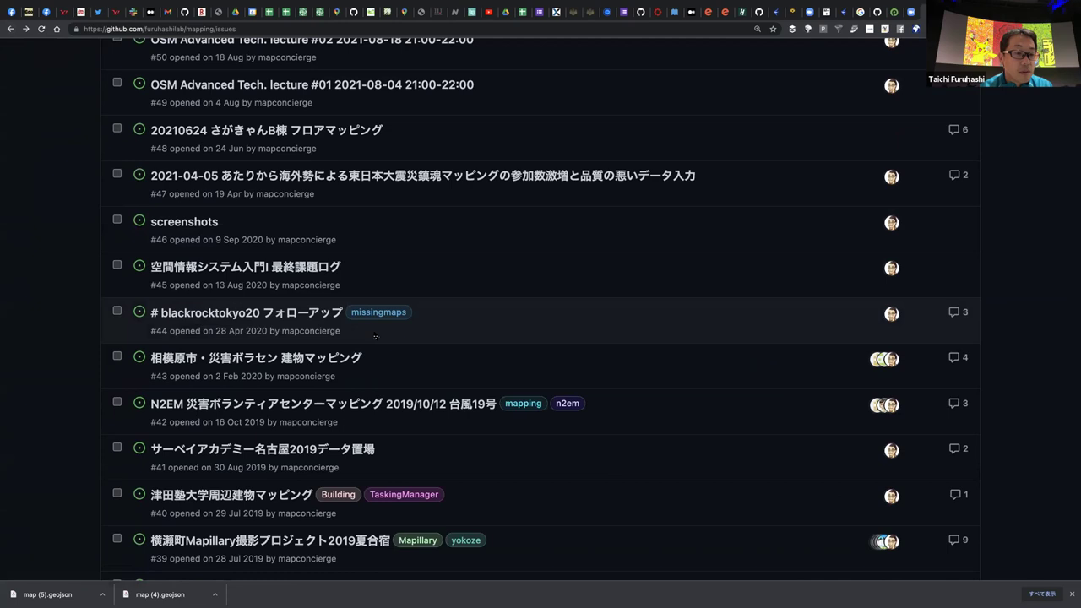
pyautogui.scroll(5, 375, 336)
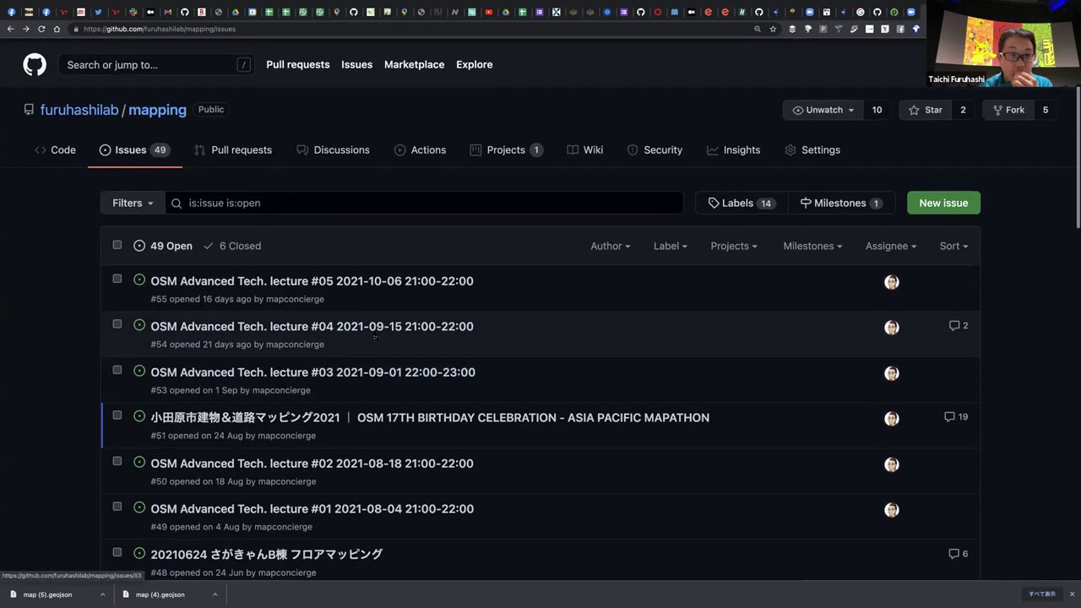
# Open the CrisisMappers Japan organization page at github.com/crisismappersjapan/ in a new browser tab
pyautogui.hotkey('ctrl', 't')
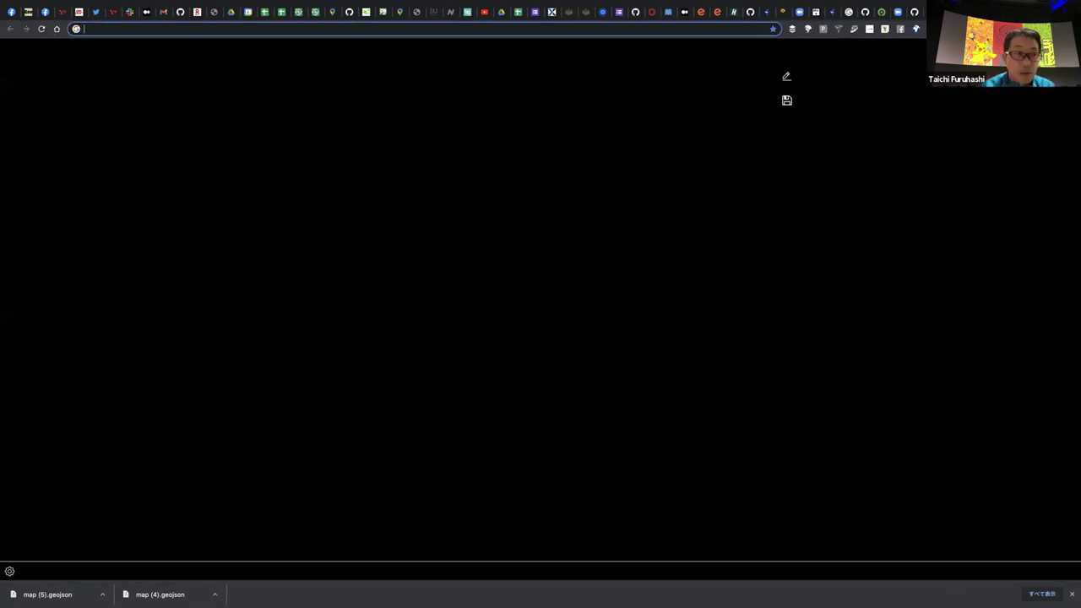
pyautogui.write('githu')
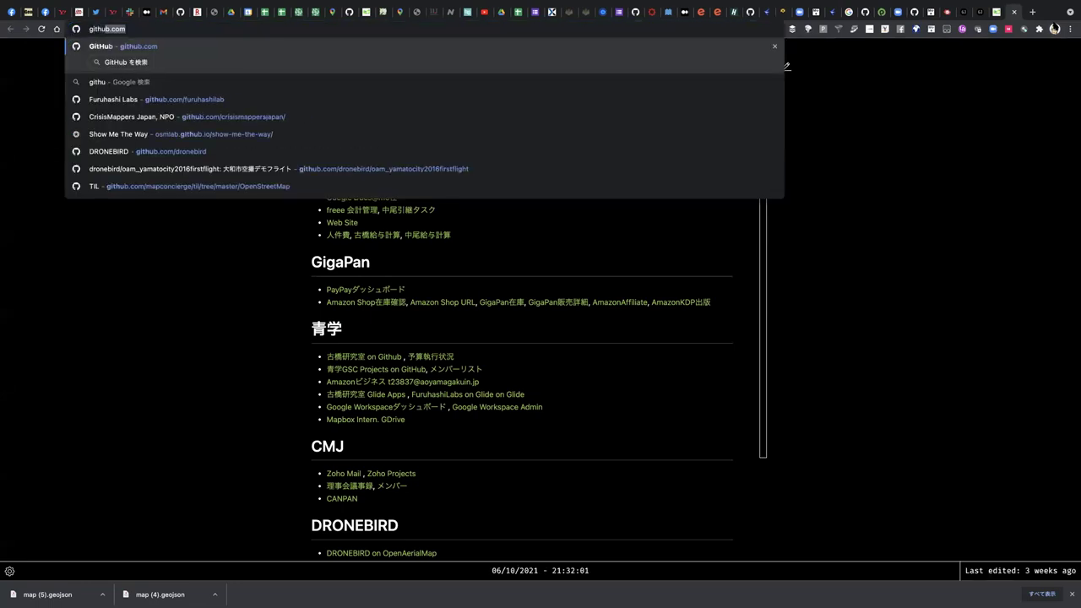
pyautogui.write('b.com/dronebird')
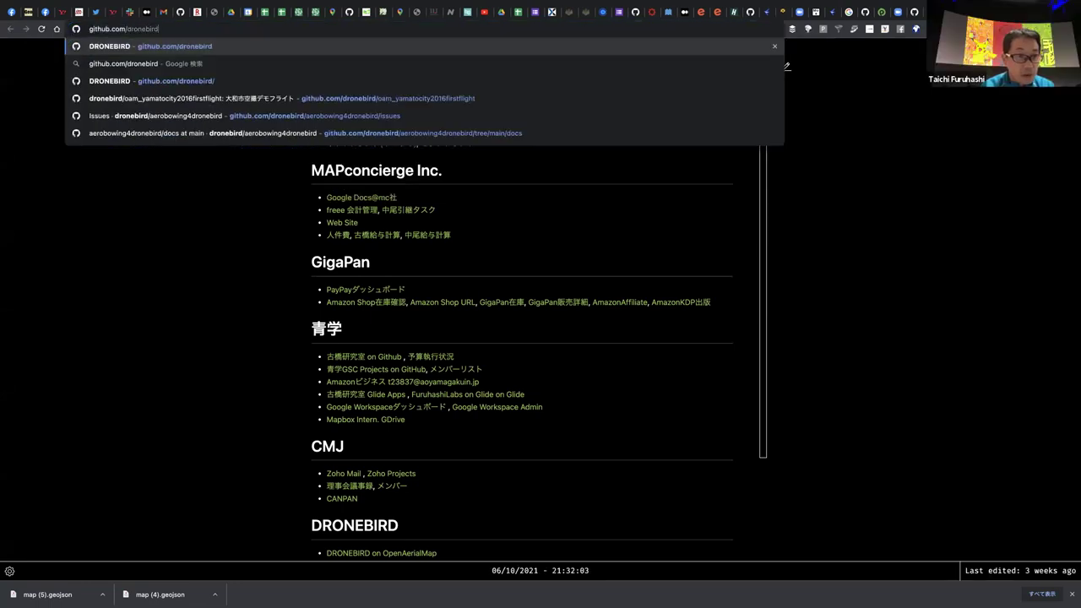
pyautogui.press('BackSpace')
pyautogui.press('BackSpace')
pyautogui.write('crisismappersjapan/')
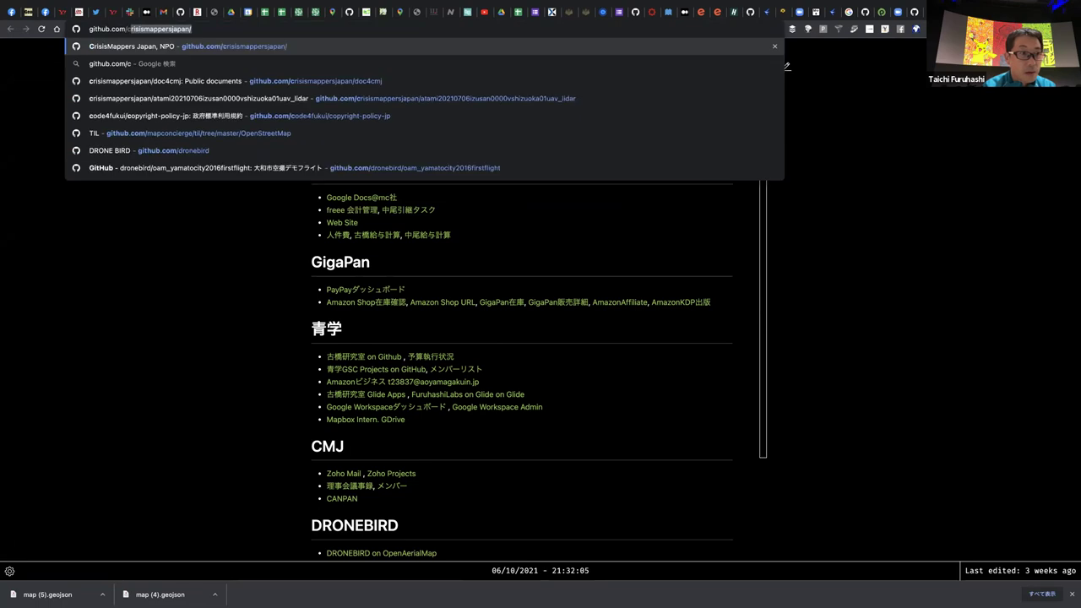
pyautogui.press('Return')
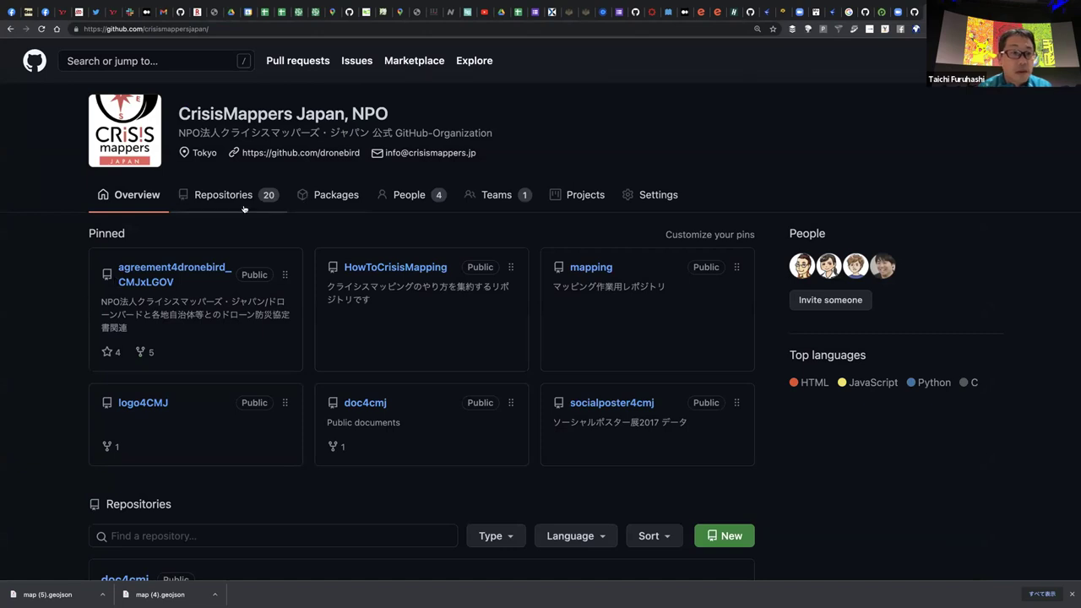
# Open the issue "2021-02-13 M7.3 Earthquake around Fukushima, Japan" in the organization's mapping repository
pyautogui.click(599, 270)
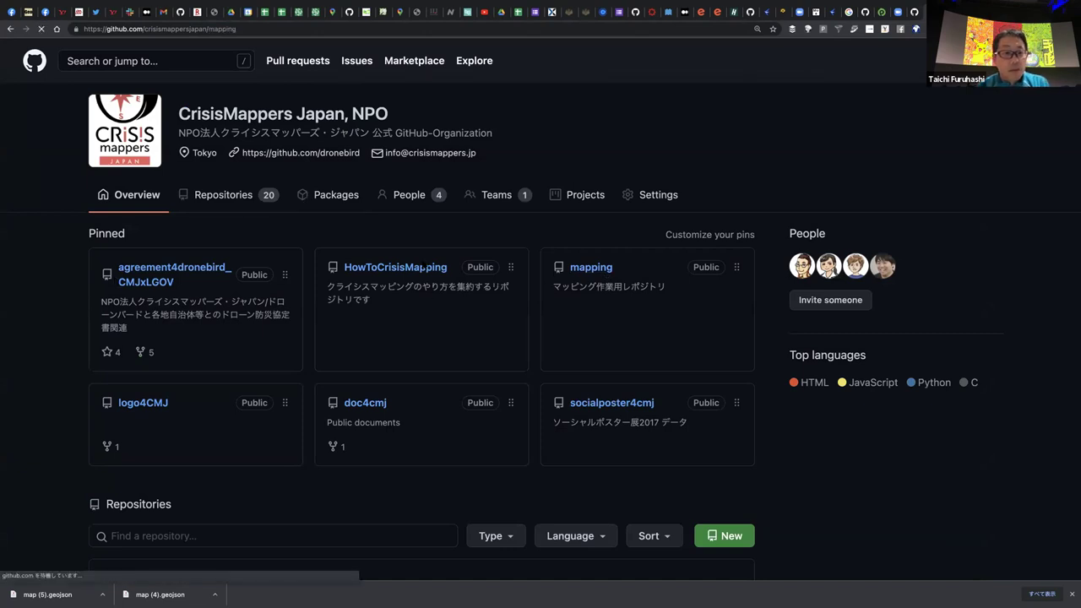
pyautogui.click(141, 156)
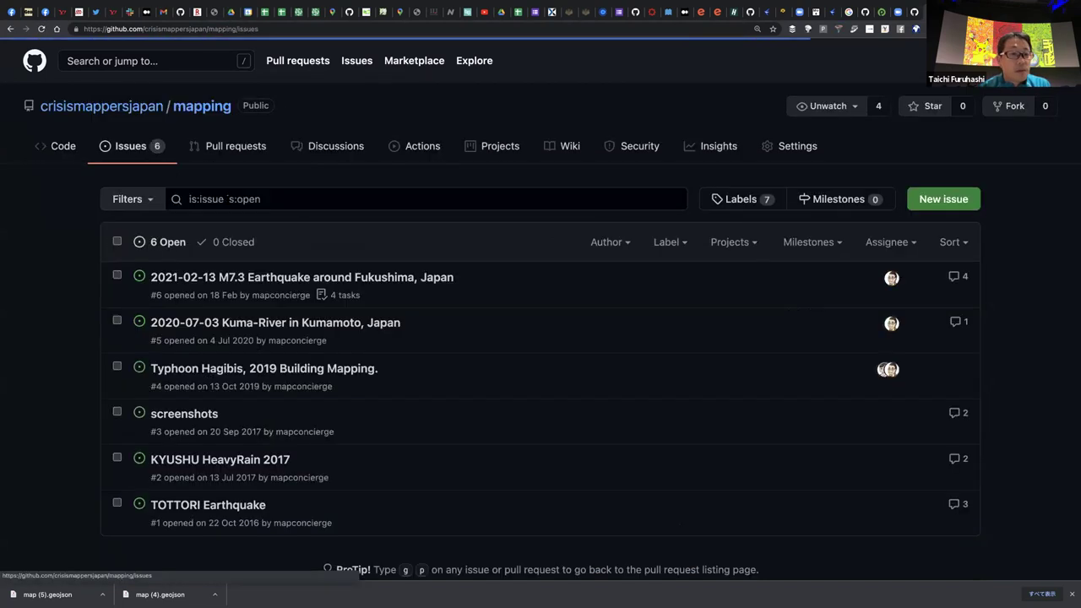
pyautogui.moveTo(372, 279)
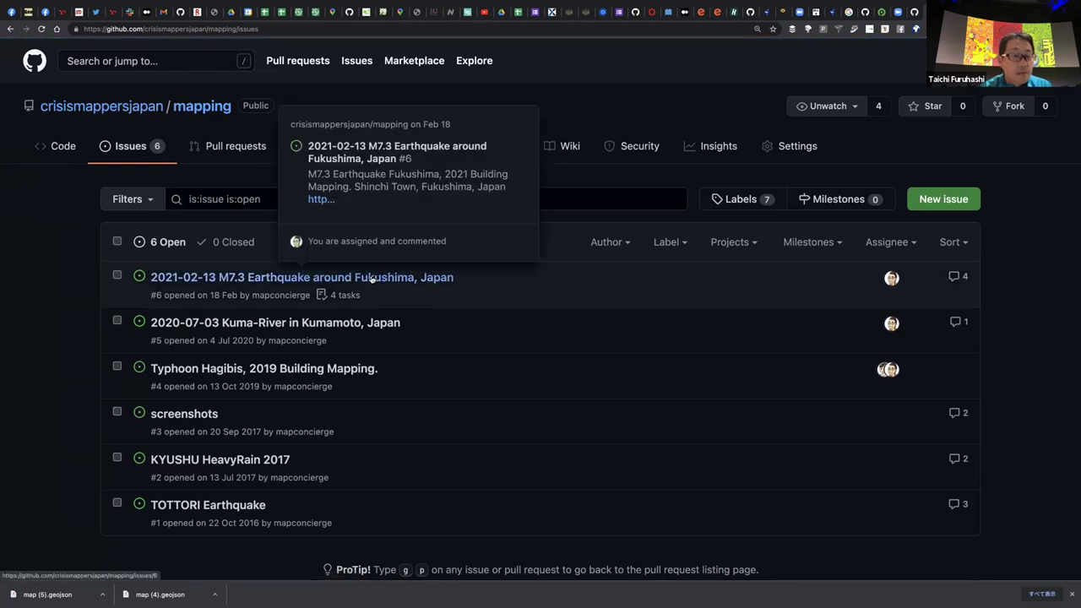
pyautogui.click(371, 279)
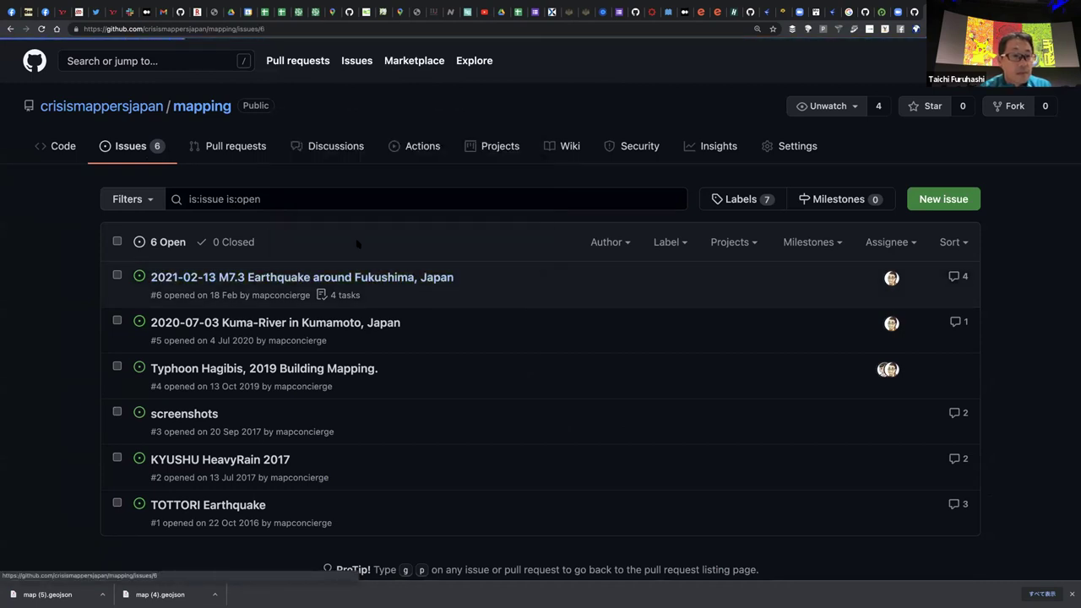
# Review the Fukushima earthquake issue's target areas, urgency and aerial imagery tile sections, and copy the issue's URL
pyautogui.scroll(-1, 388, 148)
pyautogui.scroll(-3, 388, 148)
pyautogui.scroll(3, 389, 147)
pyautogui.scroll(1, 388, 147)
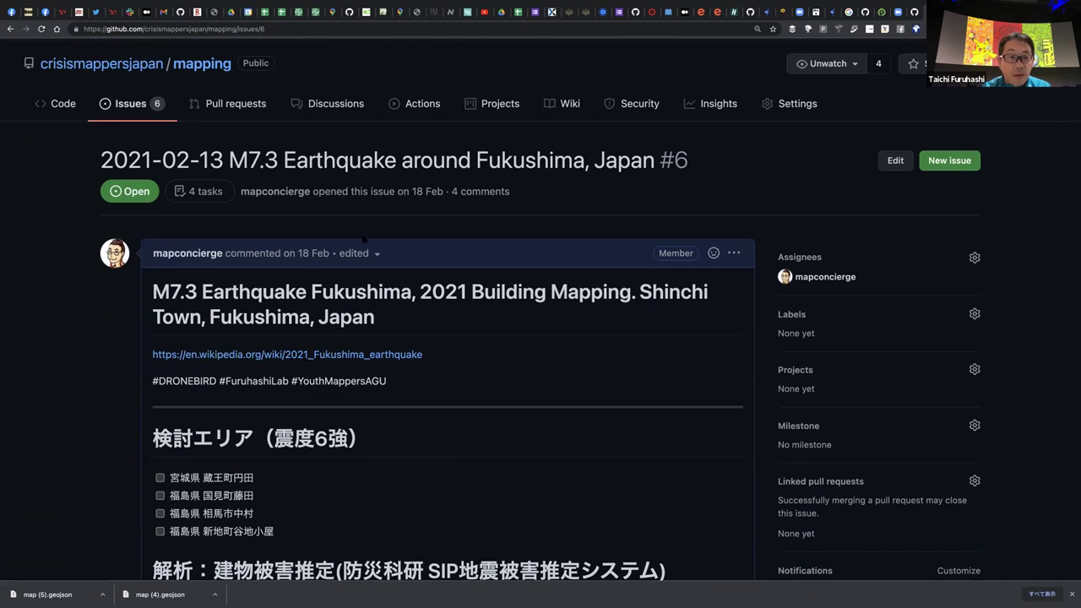
pyautogui.scroll(-10, 363, 267)
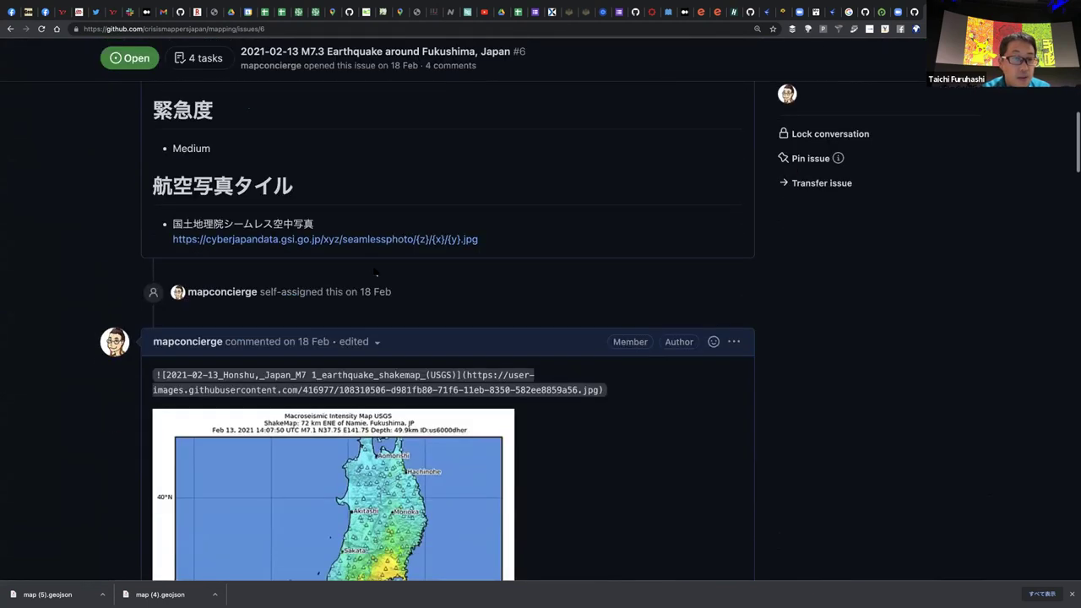
pyautogui.scroll(10, 377, 269)
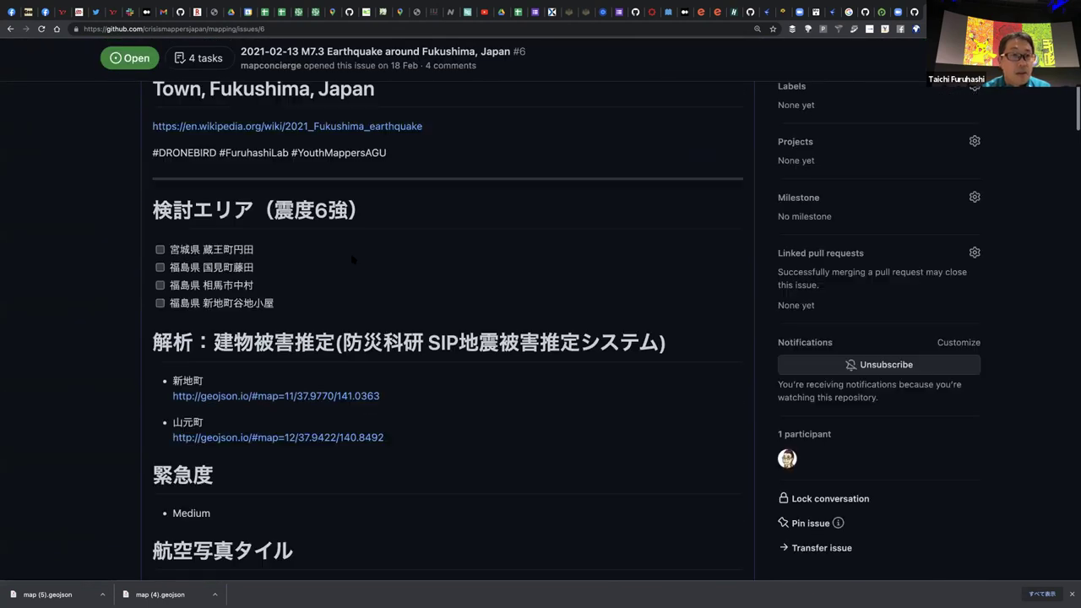
pyautogui.click(222, 29)
pyautogui.press('super+c')
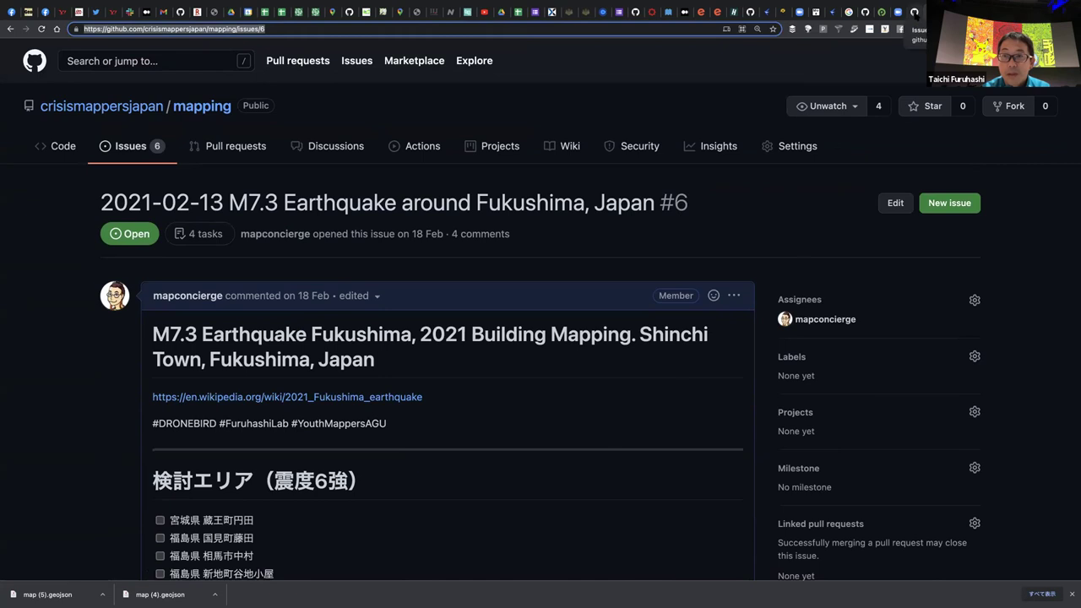
pyautogui.click(916, 13)
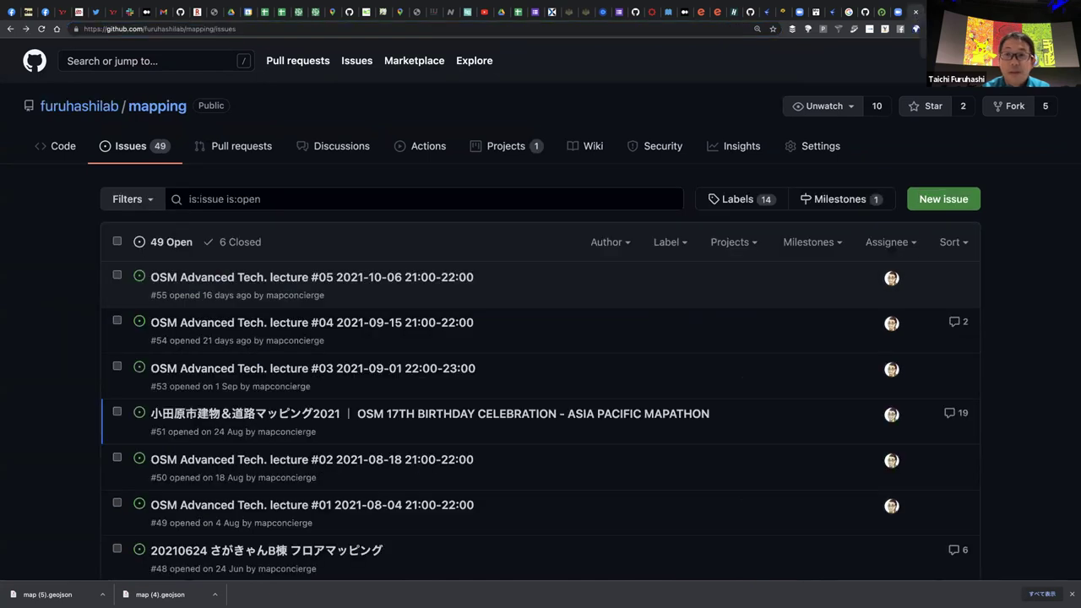
pyautogui.click(933, 12)
pyautogui.click(916, 12)
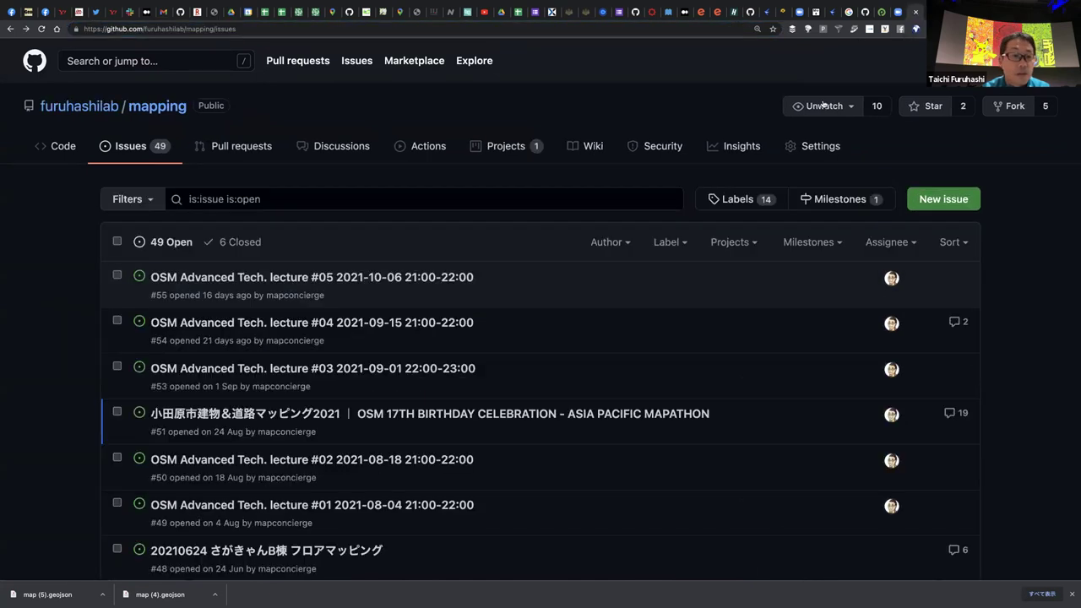
pyautogui.click(392, 275)
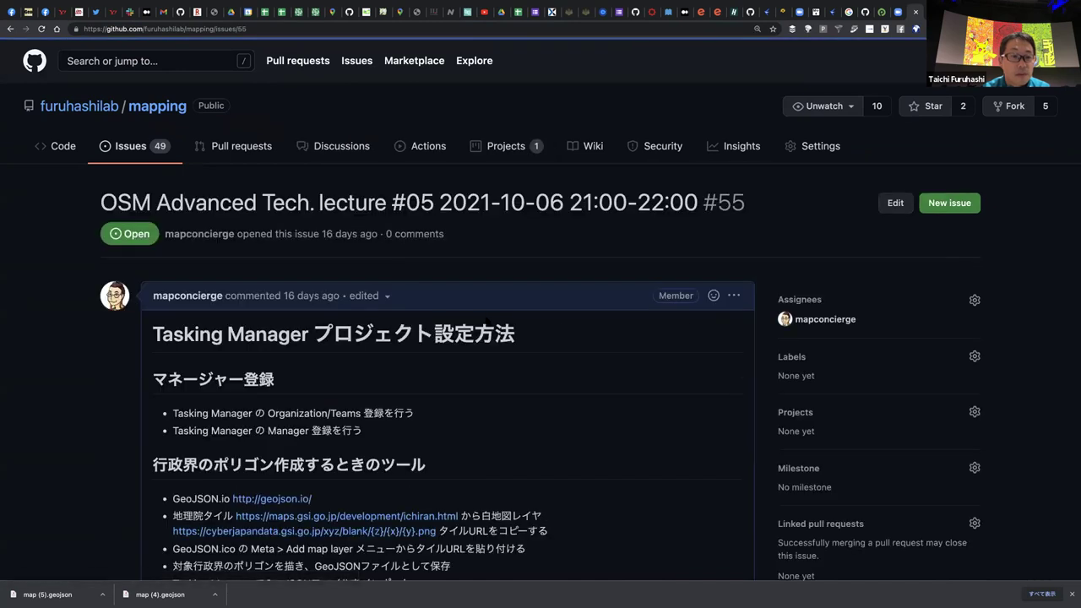
pyautogui.scroll(-4, 741, 311)
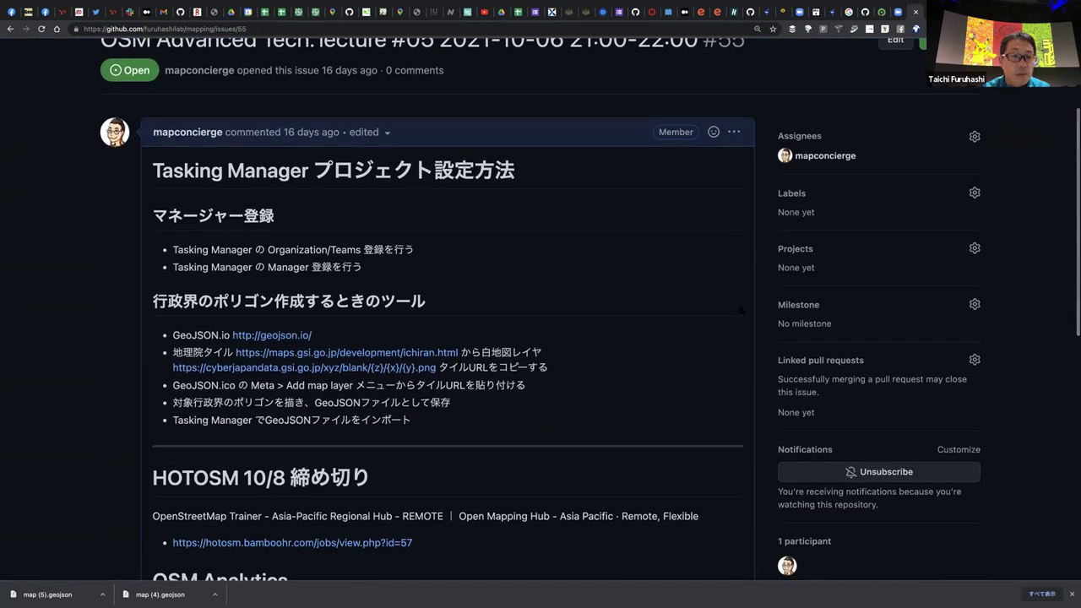
# Edit the issue's description and add the heading "## プロジェクト作成の詳細" below the list of administrative boundary polygon tools
pyautogui.click(735, 134)
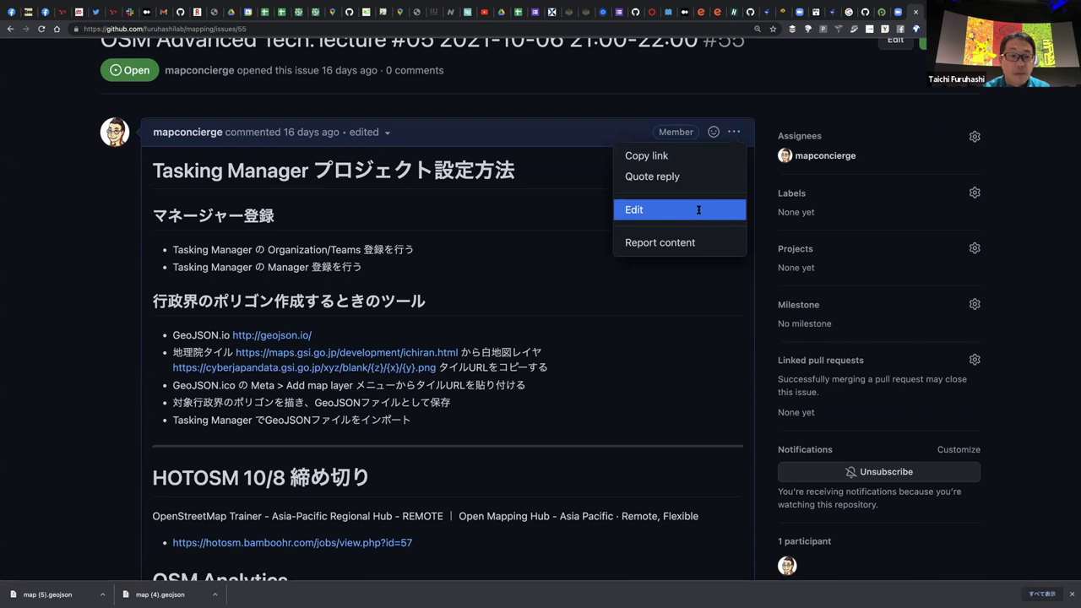
pyautogui.click(698, 210)
pyautogui.press('Up')
pyautogui.press('Down')
pyautogui.press('Return')
pyautogui.press('Return')
pyautogui.press('Return')
pyautogui.press('Up')
pyautogui.press('Up')
pyautogui.write('##')
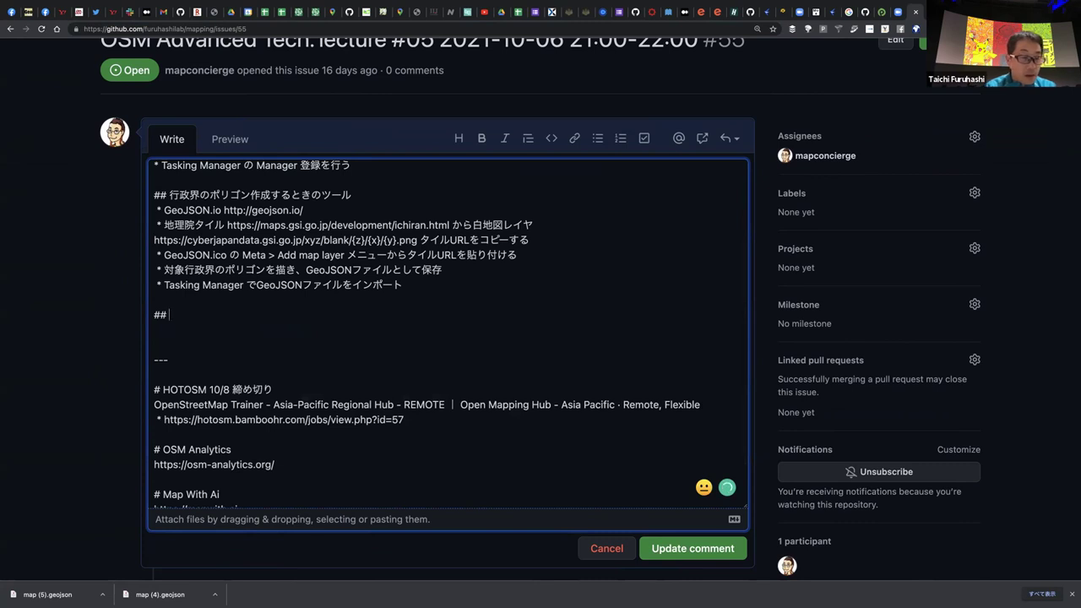
pyautogui.write(' ぷろ')
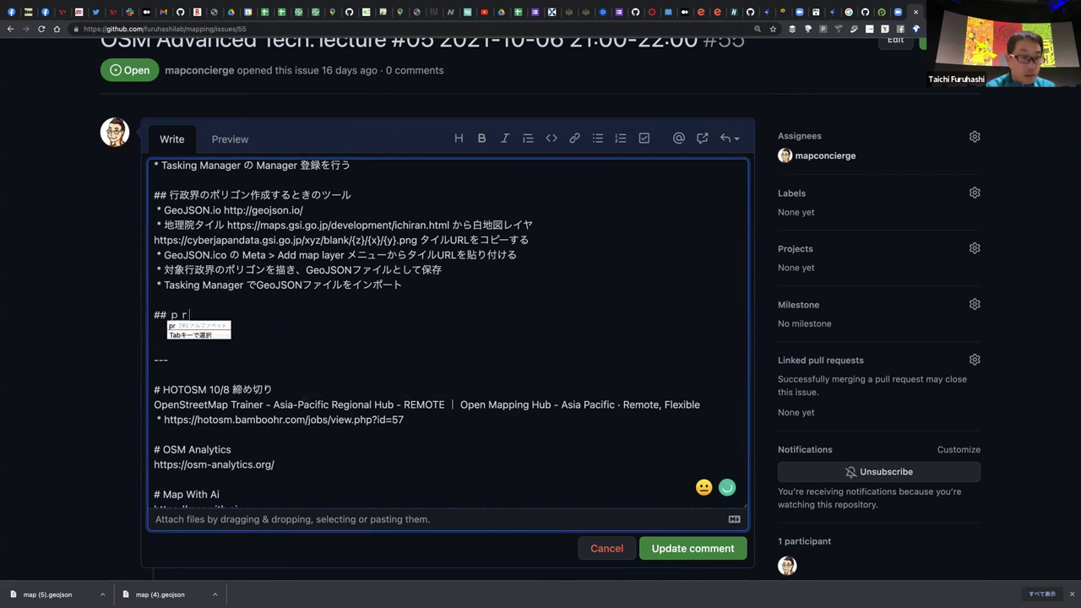
pyautogui.press('Tab')
pyautogui.press('Return')
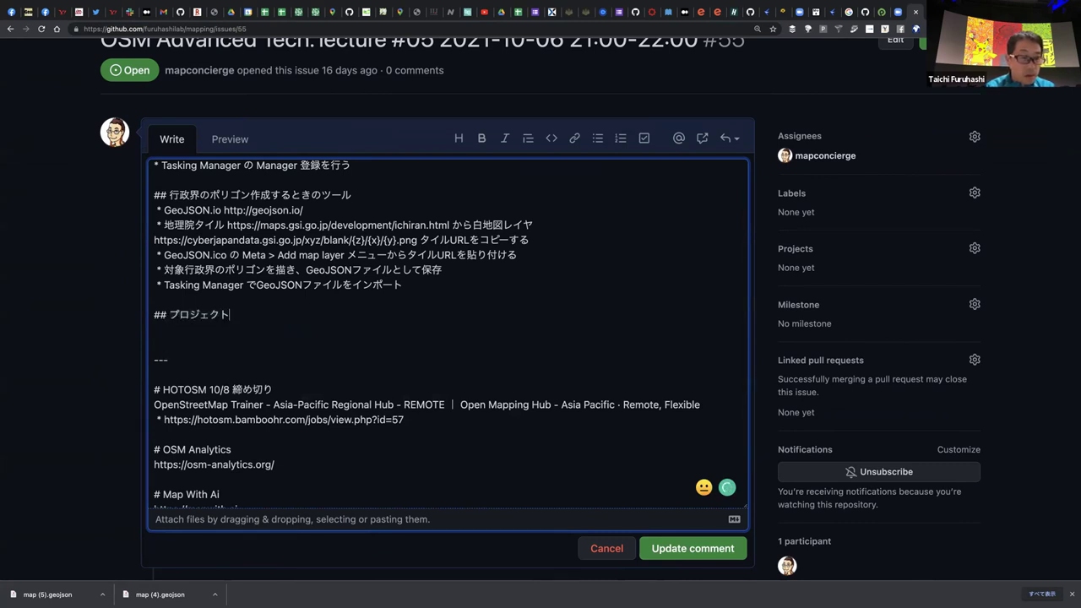
pyautogui.write('作成の')
pyautogui.press('Return')
pyautogui.write('詳細')
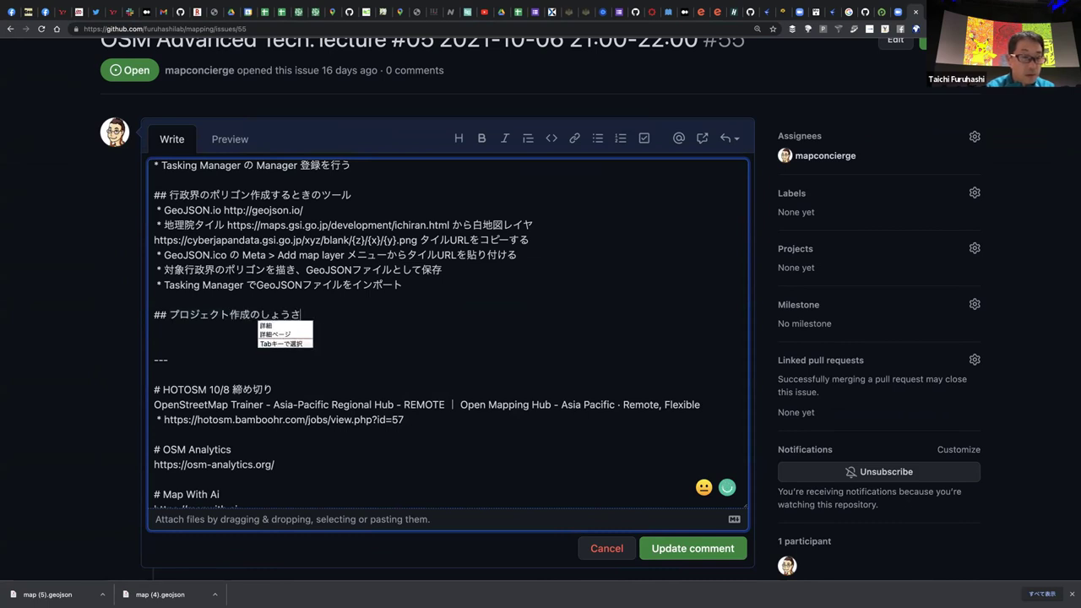
pyautogui.press('Return')
pyautogui.press('Return')
pyautogui.write('*')
pyautogui.press('super+v')
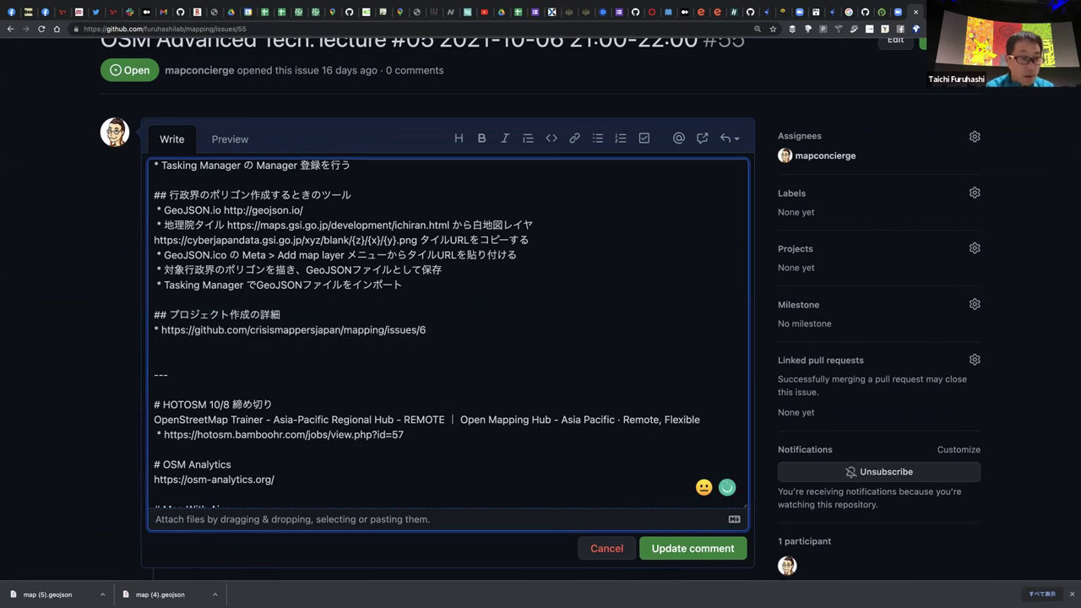
# Put the label "災害時のプロジェクト詳細MEMO" in front of the link on the same line and save the updated comment
pyautogui.write('災害時のぷろじぇく')
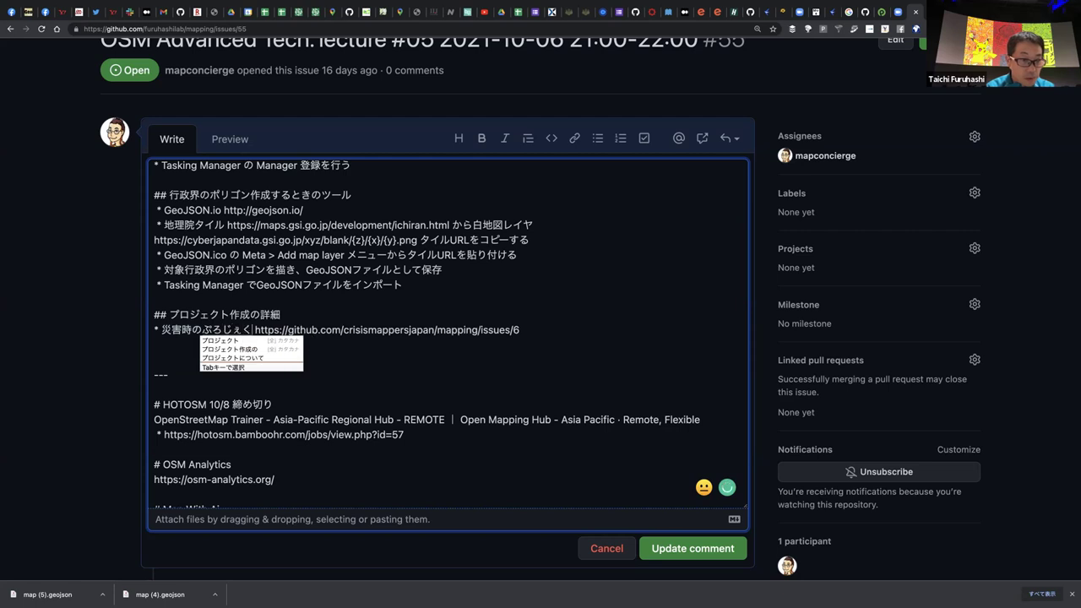
pyautogui.press('Tab')
pyautogui.press('Return')
pyautogui.write('詳細')
pyautogui.press('Return')
pyautogui.write('MEMO')
pyautogui.press('Return')
pyautogui.press('Delete')
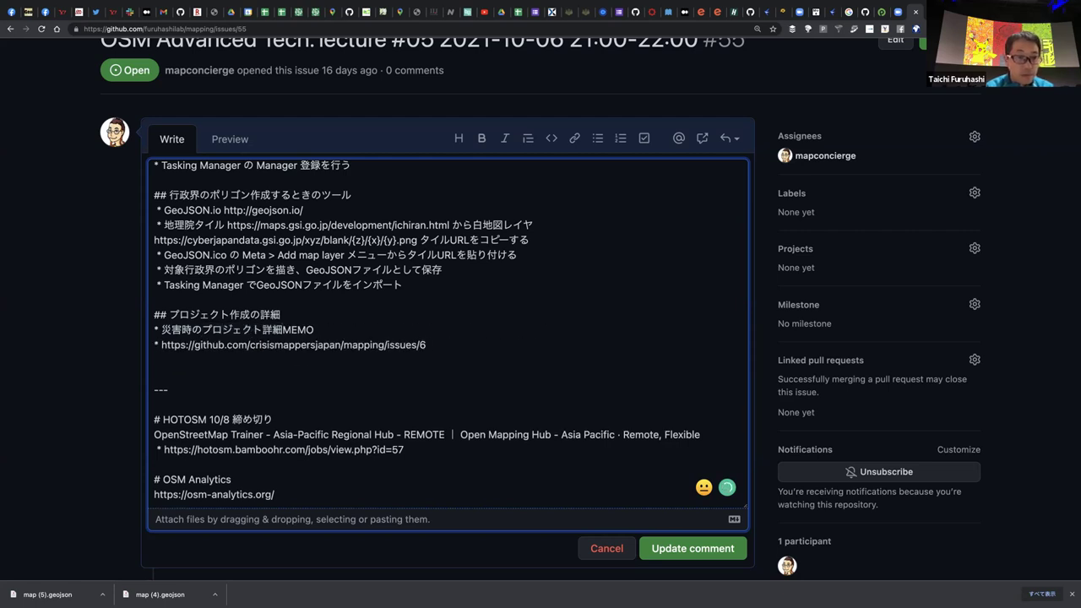
pyautogui.press('BackSpace')
pyautogui.press('BackSpace')
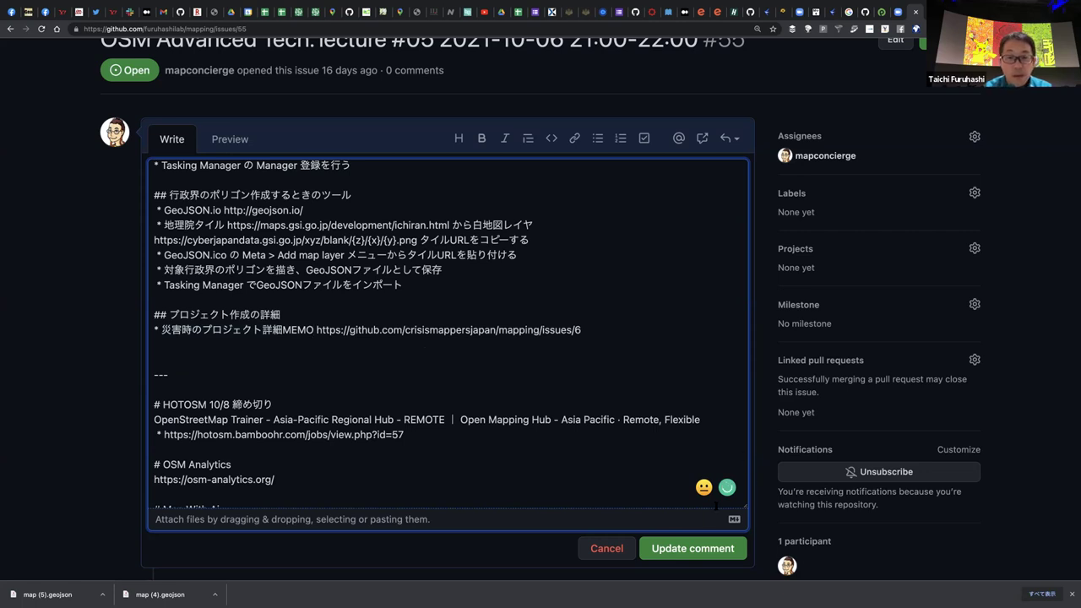
pyautogui.click(696, 549)
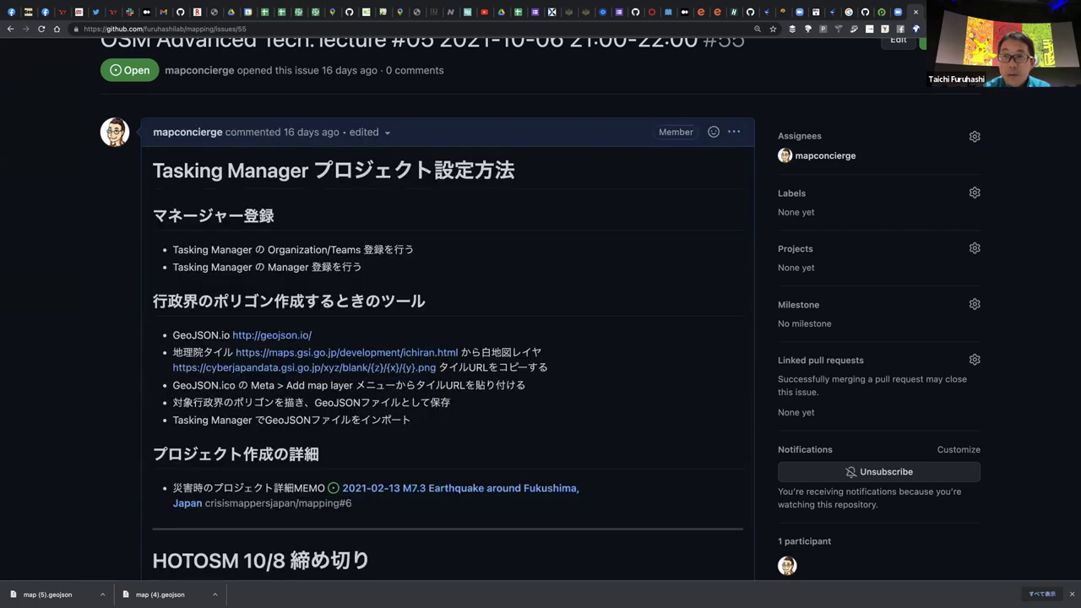
# Look over the crisismappersjapan/mapping repository's issue list and reopen the 2021-02-13 M7.3 Fukushima earthquake issue
pyautogui.hotkey('ctrl', 'Tab')
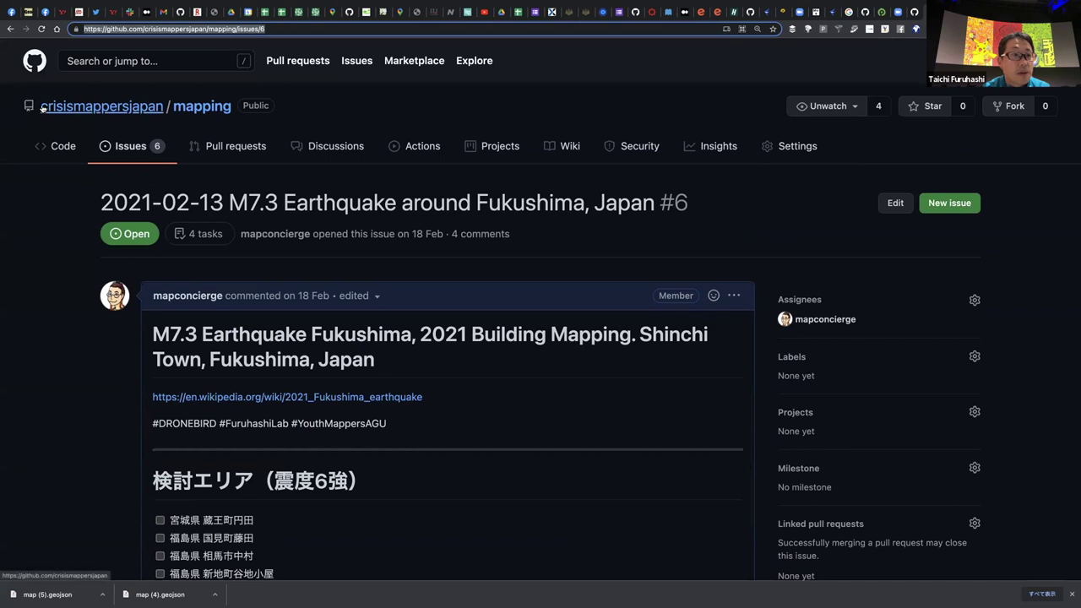
pyautogui.moveTo(38, 105); pyautogui.dragTo(232, 107)
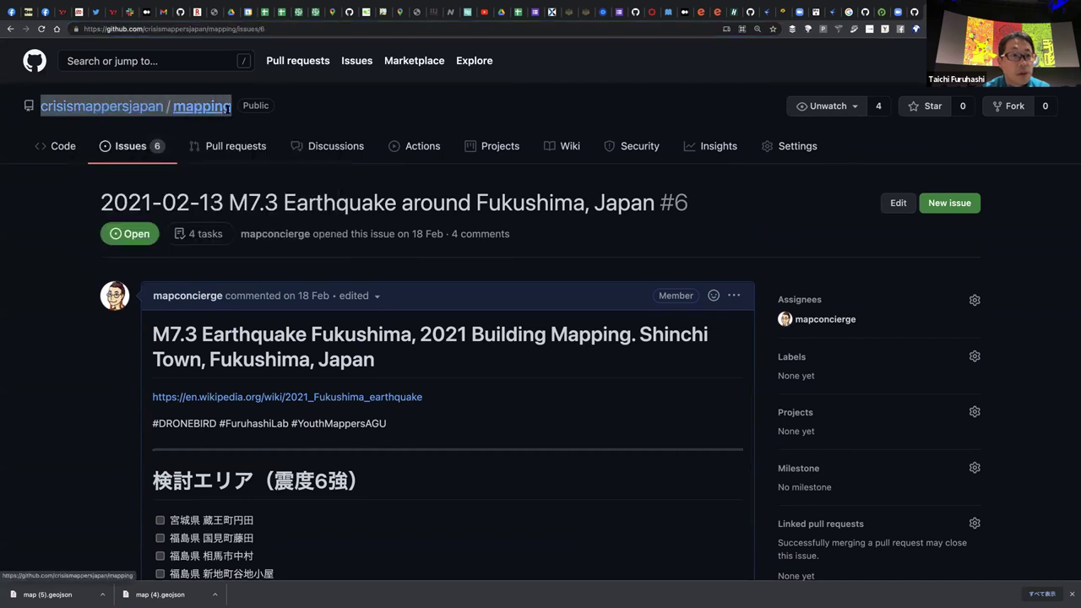
pyautogui.scroll(-4, 301, 405)
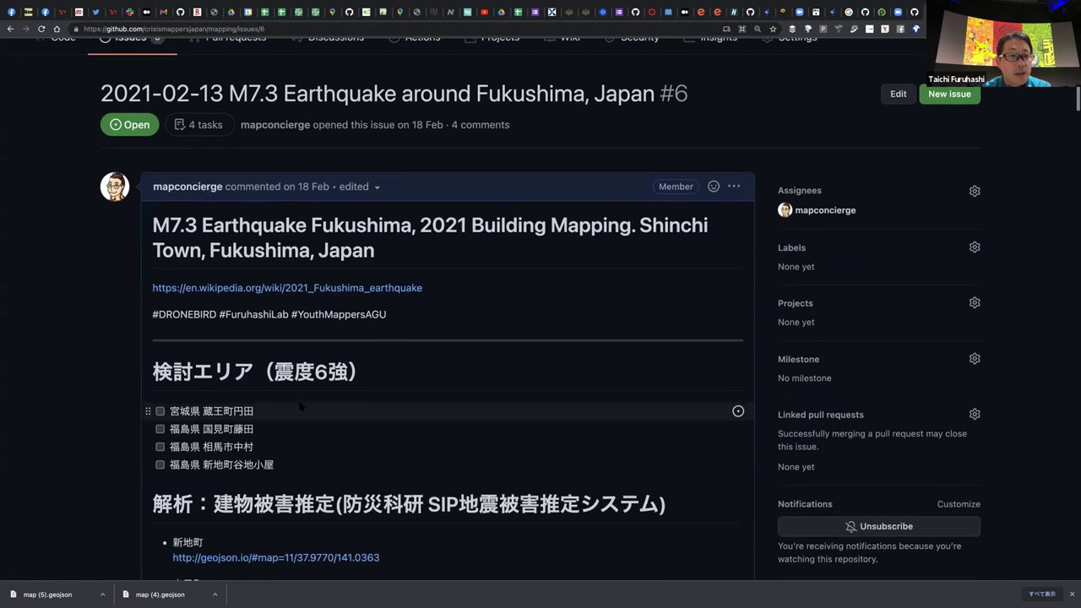
pyautogui.scroll(4, 300, 402)
pyautogui.click(136, 151)
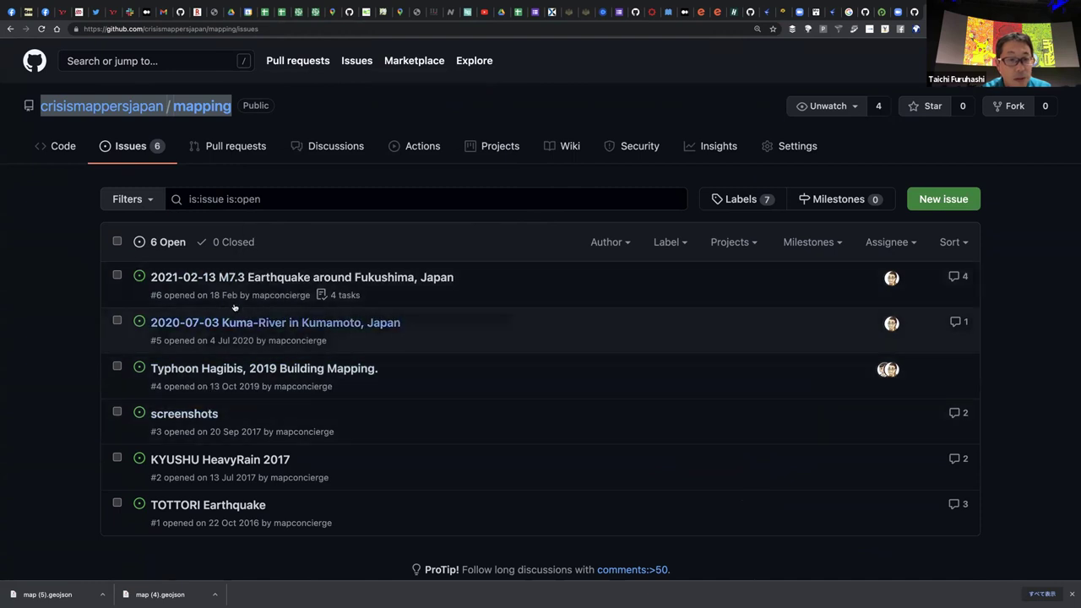
pyautogui.moveTo(211, 286)
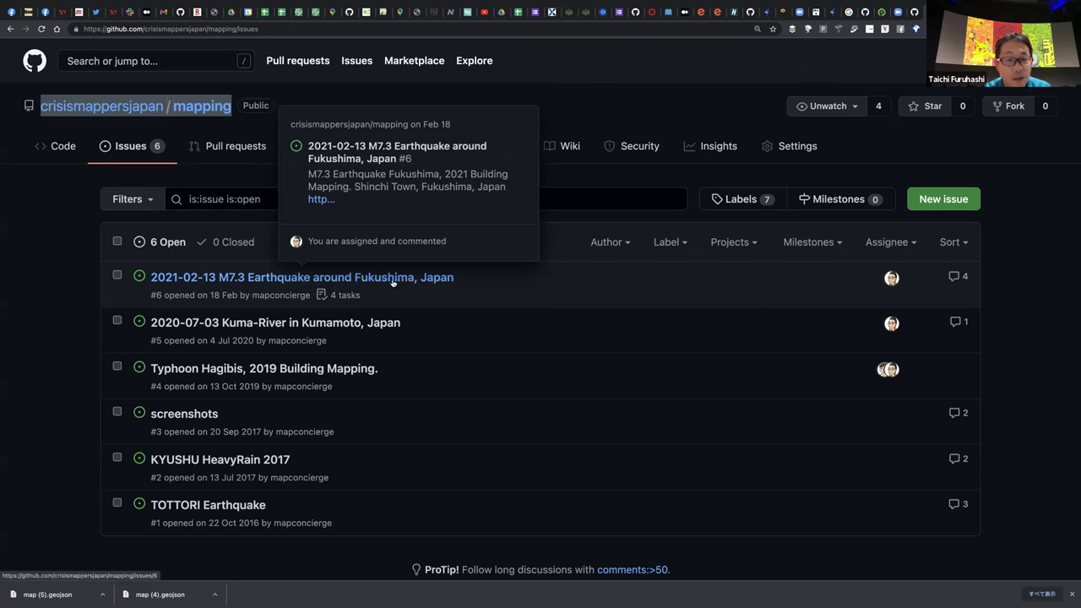
pyautogui.moveTo(326, 282)
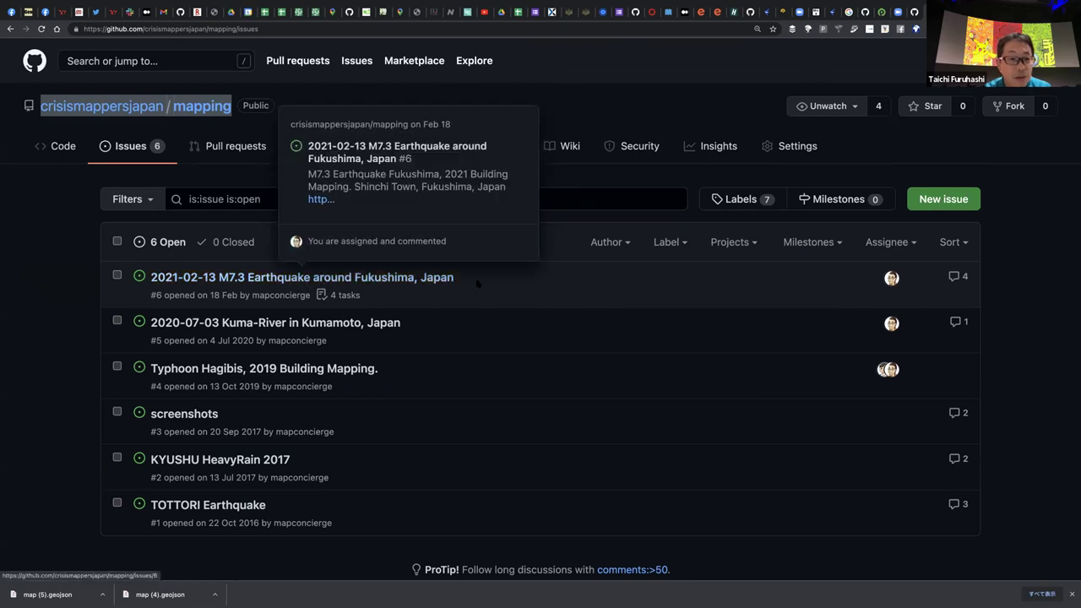
pyautogui.moveTo(465, 284); pyautogui.dragTo(173, 278)
pyautogui.click(276, 278)
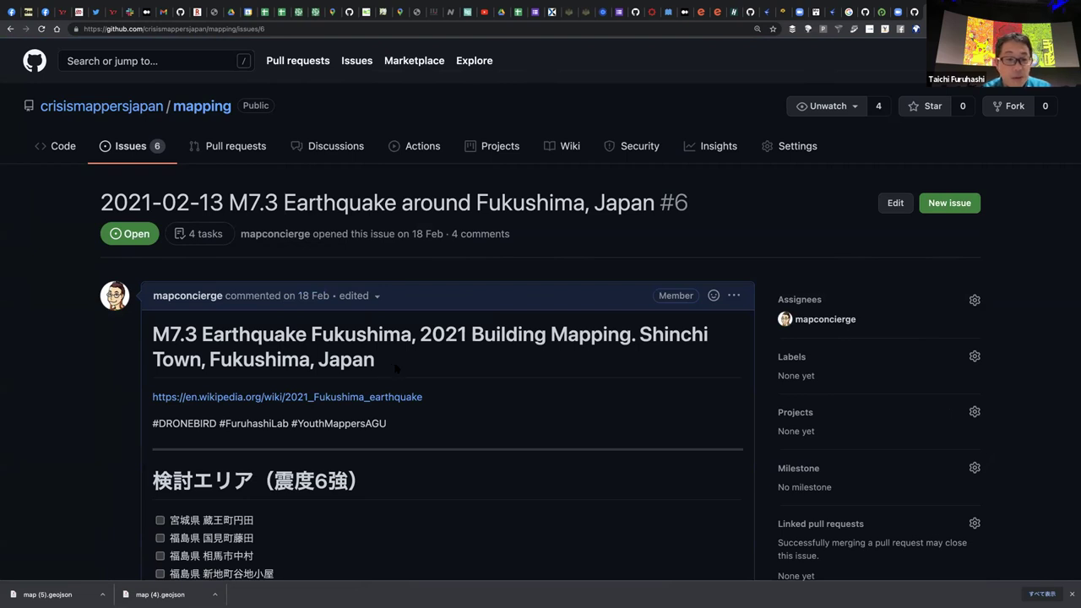
# Find the comment in the Fukushima issue holding the short description, description and imagery URL, and copy its direct link
pyautogui.scroll(-3, 395, 367)
pyautogui.scroll(-4, 403, 344)
pyautogui.scroll(3, 413, 344)
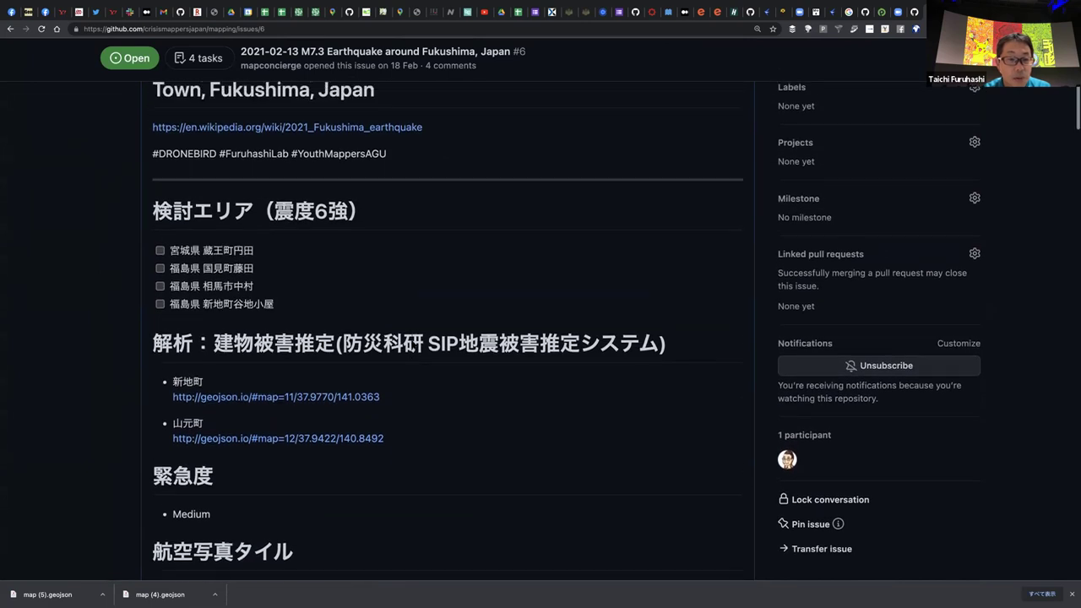
pyautogui.scroll(5, 492, 285)
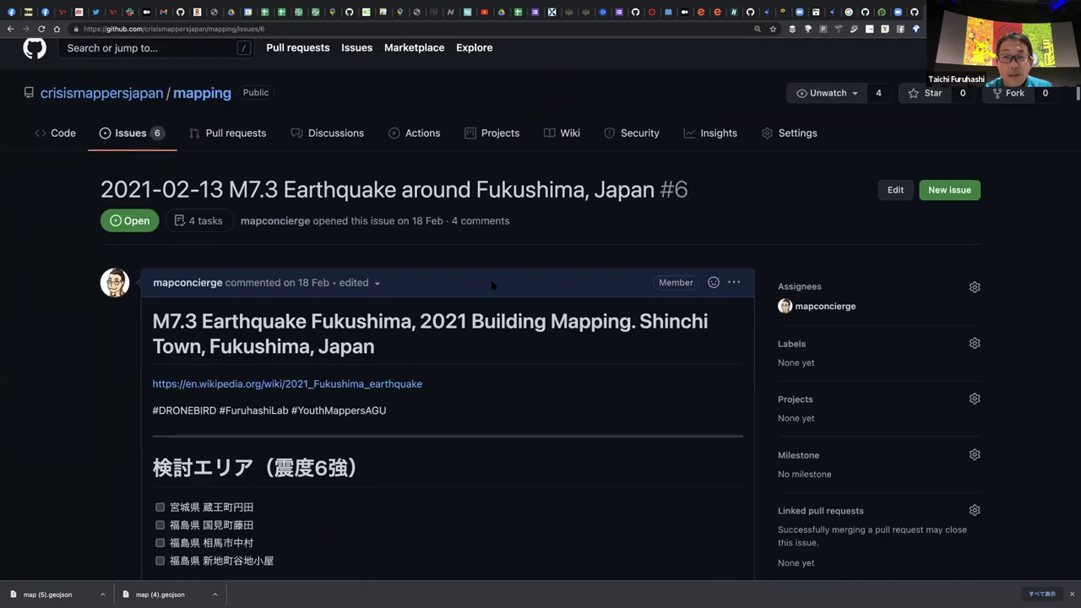
pyautogui.scroll(1, 492, 285)
pyautogui.scroll(-15, 569, 316)
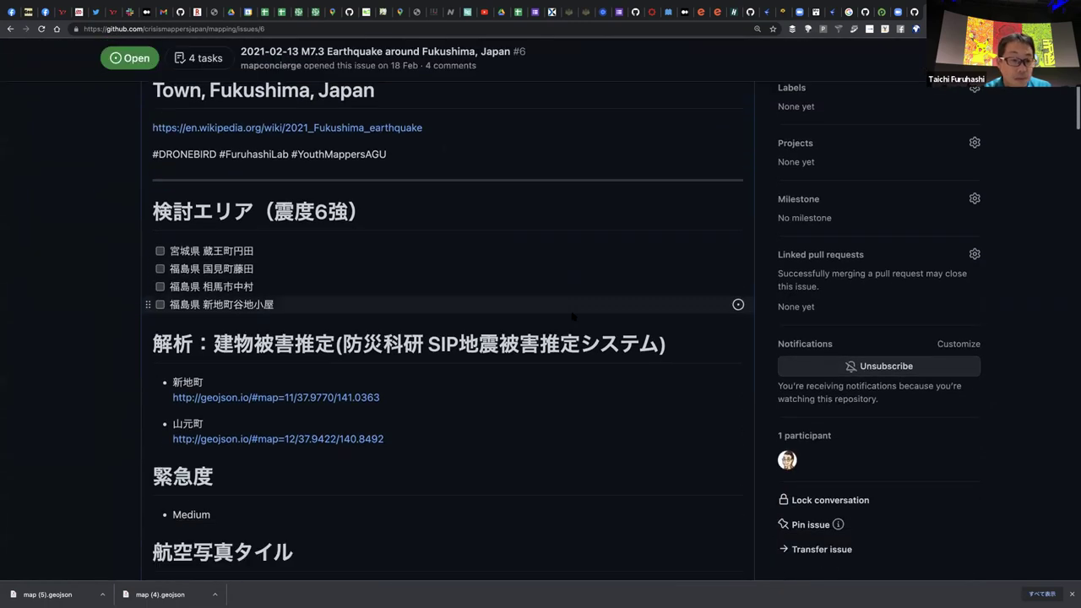
pyautogui.scroll(-10, 573, 316)
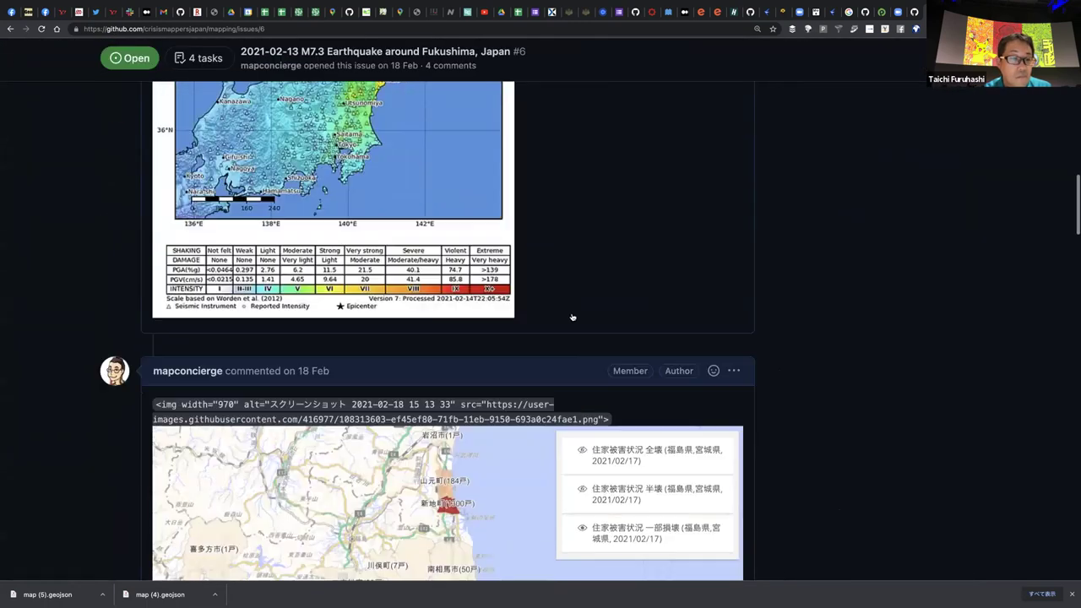
pyautogui.scroll(20, 573, 317)
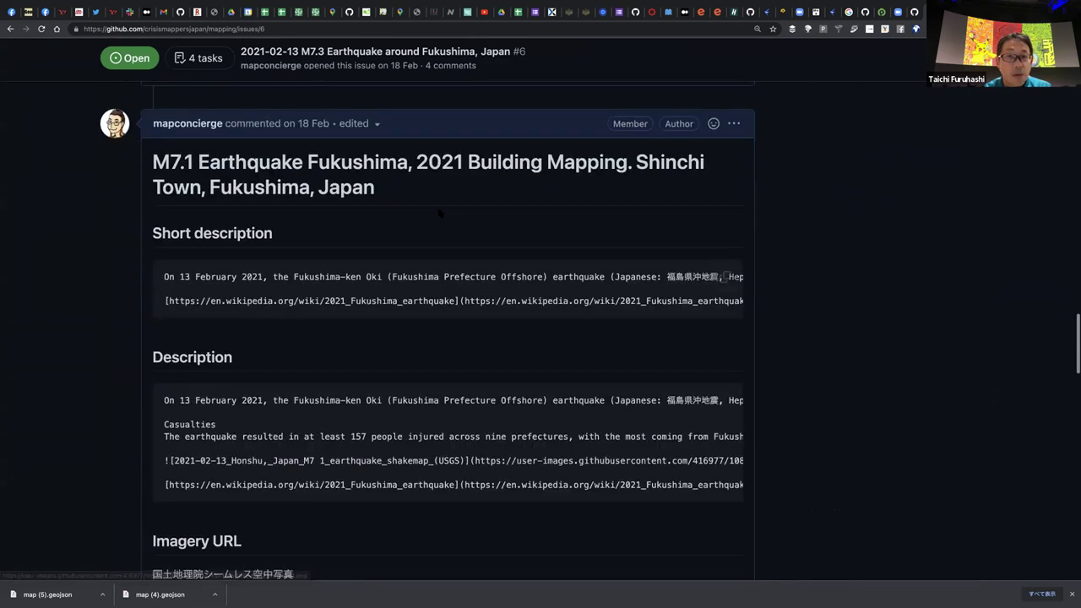
pyautogui.click(322, 96)
pyautogui.press('super+l')
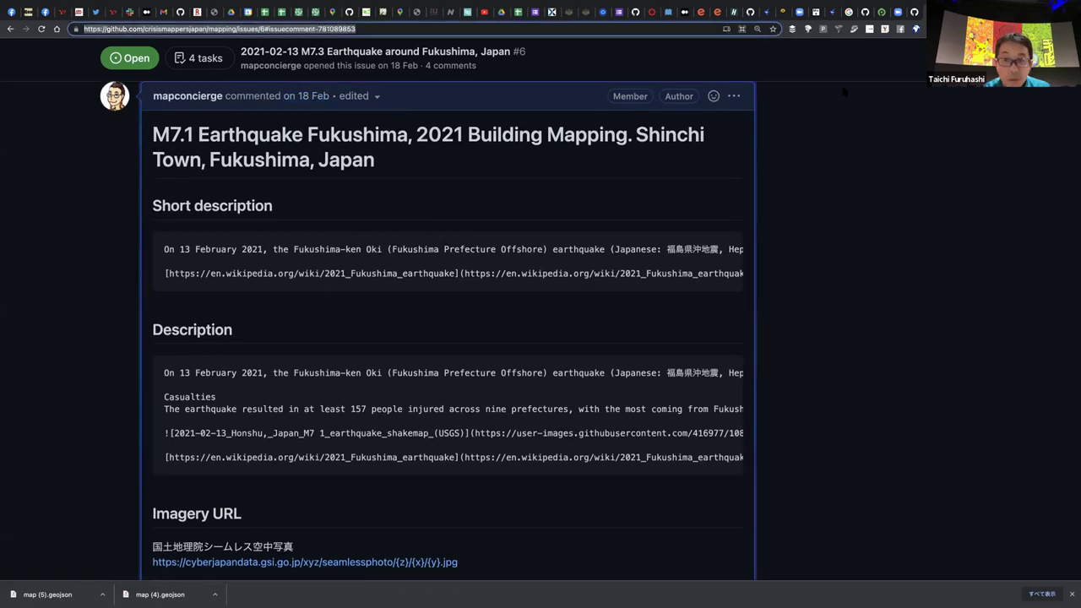
pyautogui.click(915, 13)
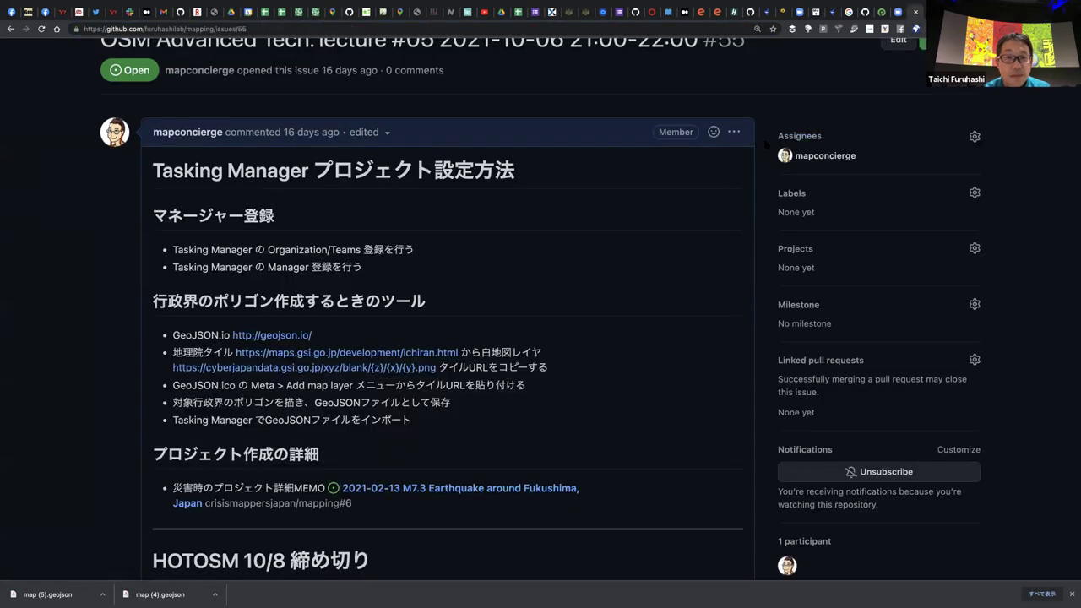
pyautogui.click(733, 132)
pyautogui.click(645, 215)
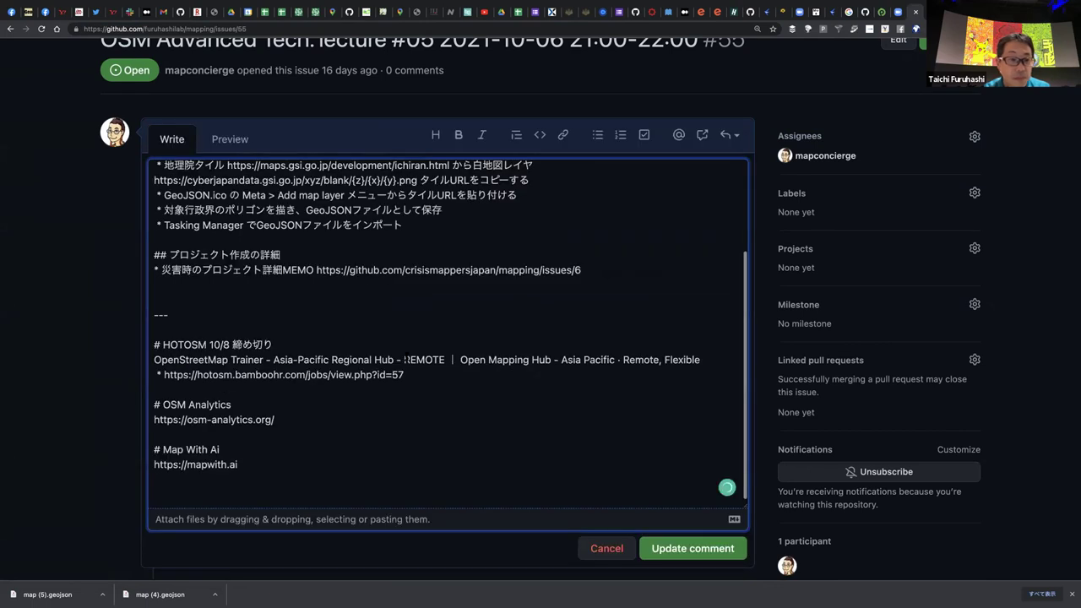
pyautogui.moveTo(581, 270); pyautogui.dragTo(316, 270)
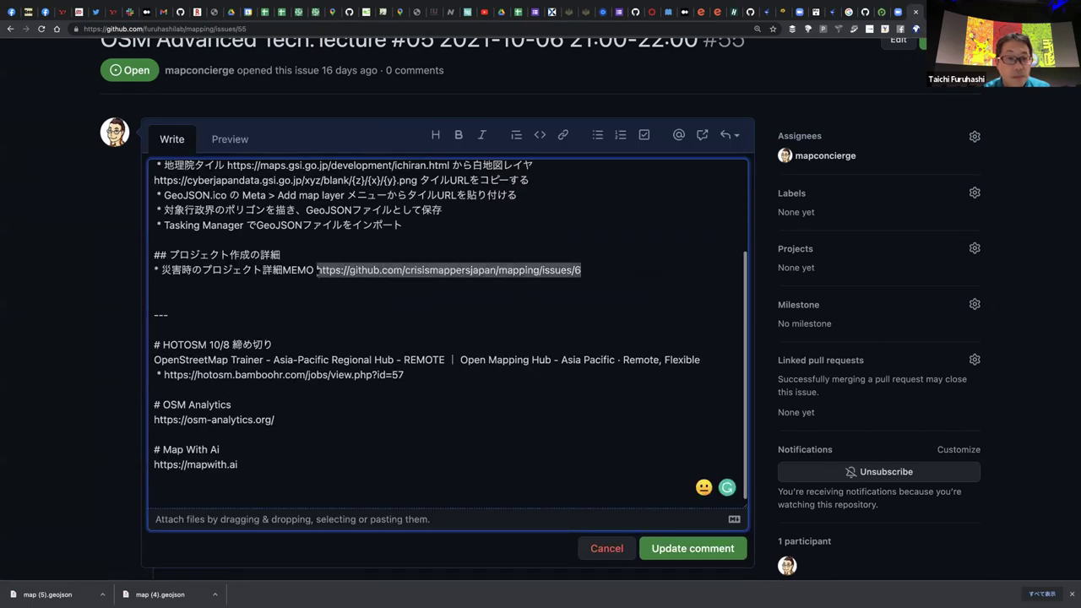
pyautogui.press('super+v')
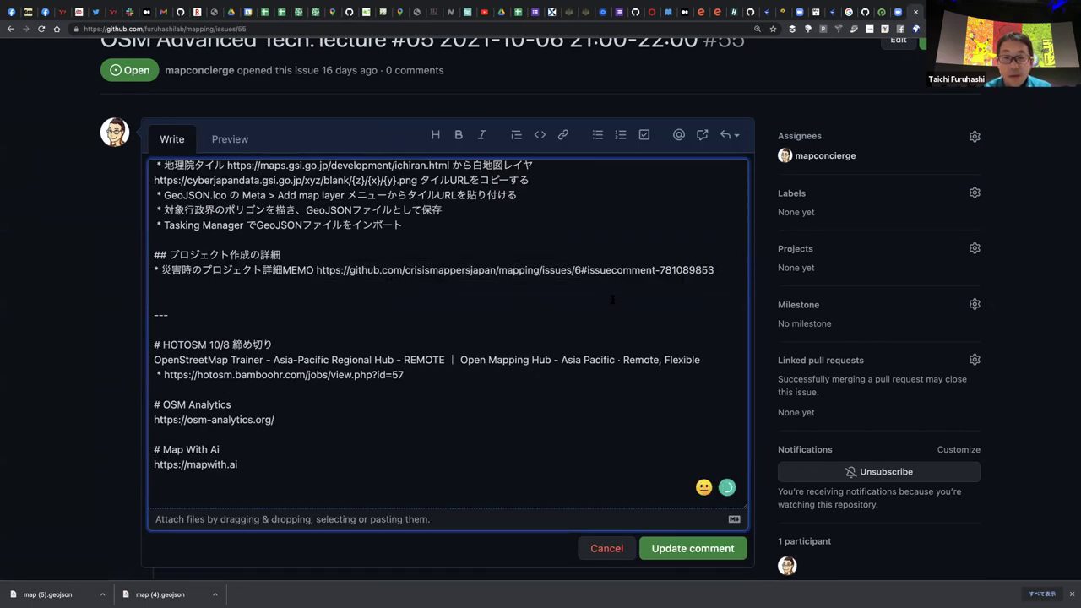
pyautogui.press('Return')
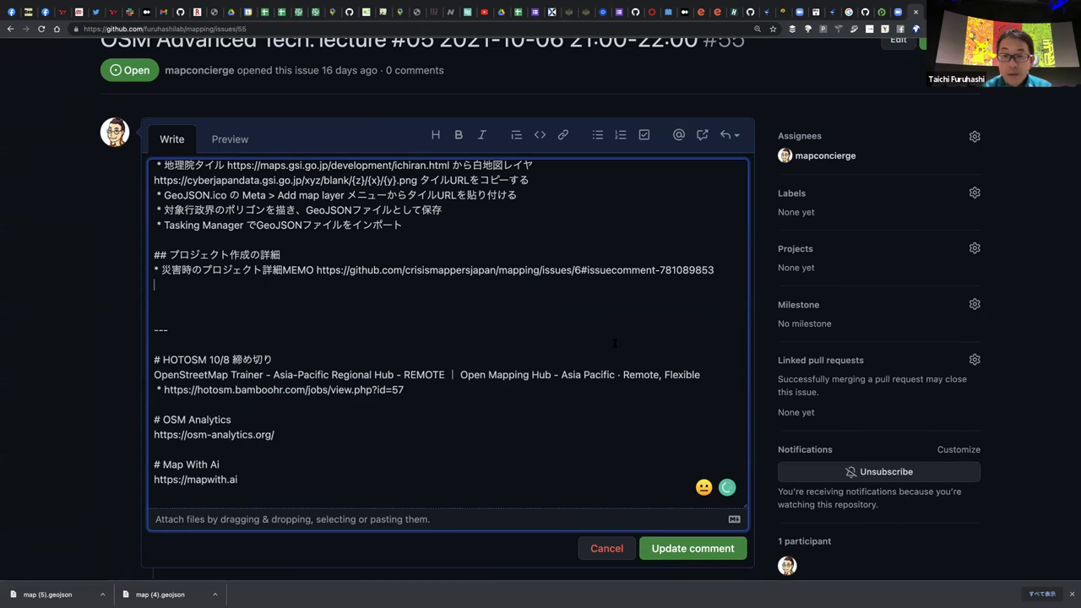
pyautogui.click(709, 549)
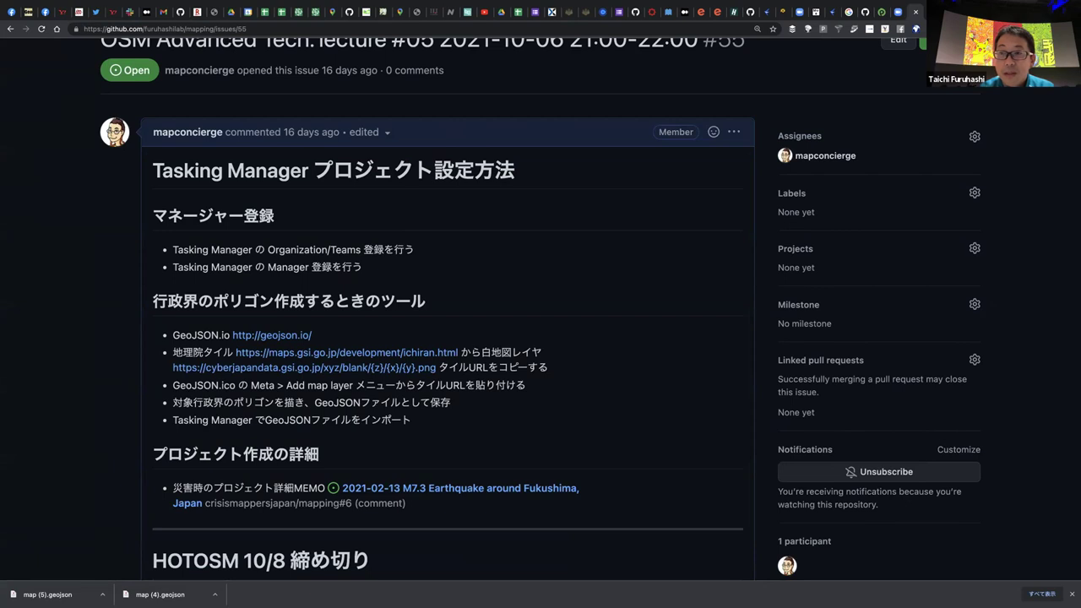
pyautogui.hotkey('ctrl', 'Tab')
pyautogui.hotkey('ctrl', 'Tab')
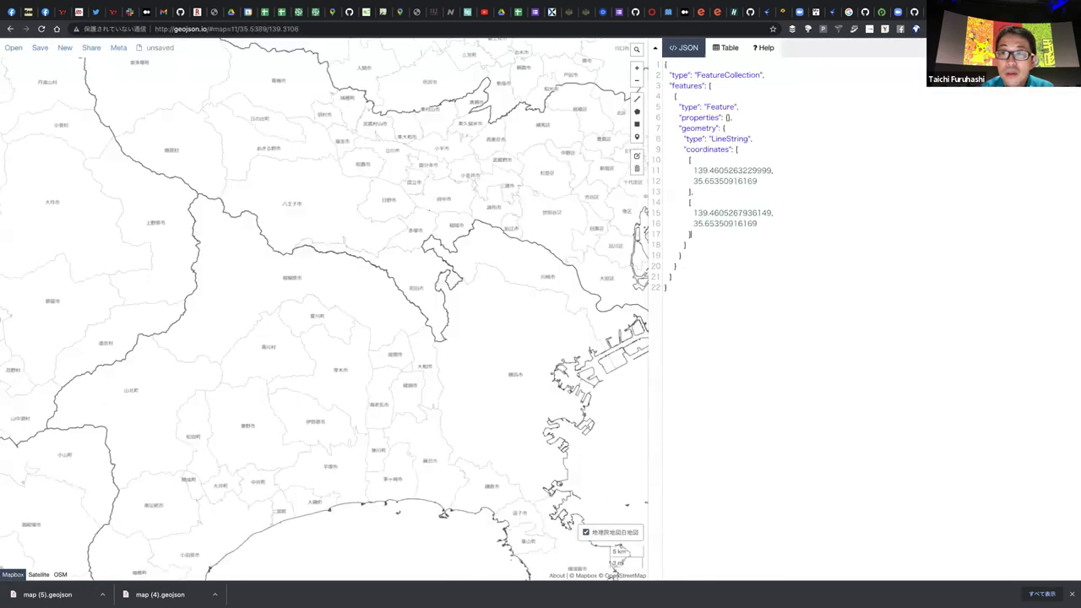
pyautogui.click(915, 12)
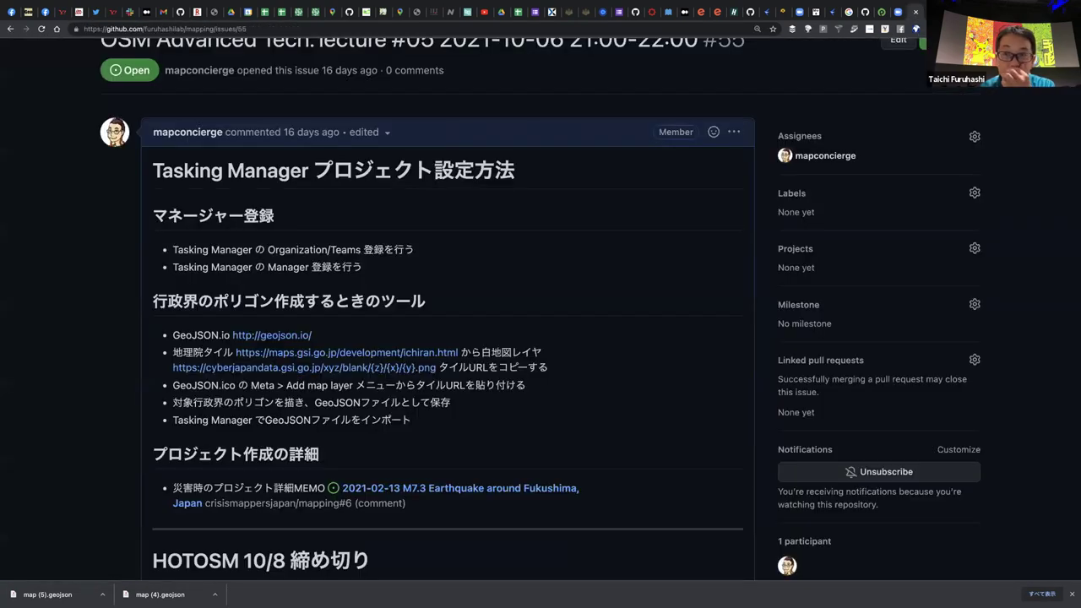
# Copy the Shinchi Town project heading from the Fukushima earthquake issue and paste it as the new Tasking Manager project's name
pyautogui.hotkey('ctrl', 'Tab')
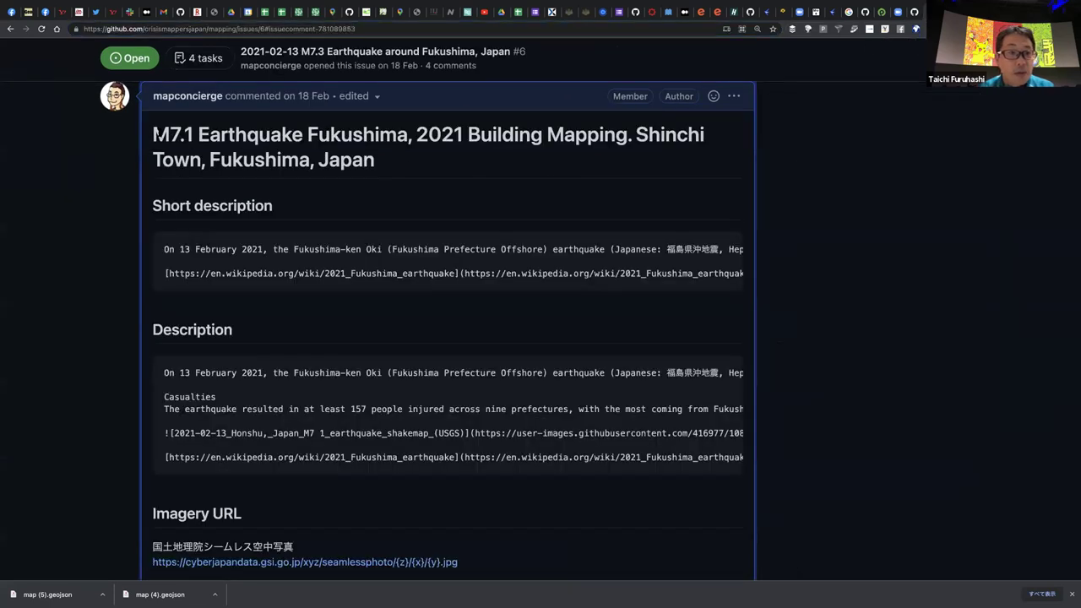
pyautogui.tripleClick(278, 156)
pyautogui.press('super+c')
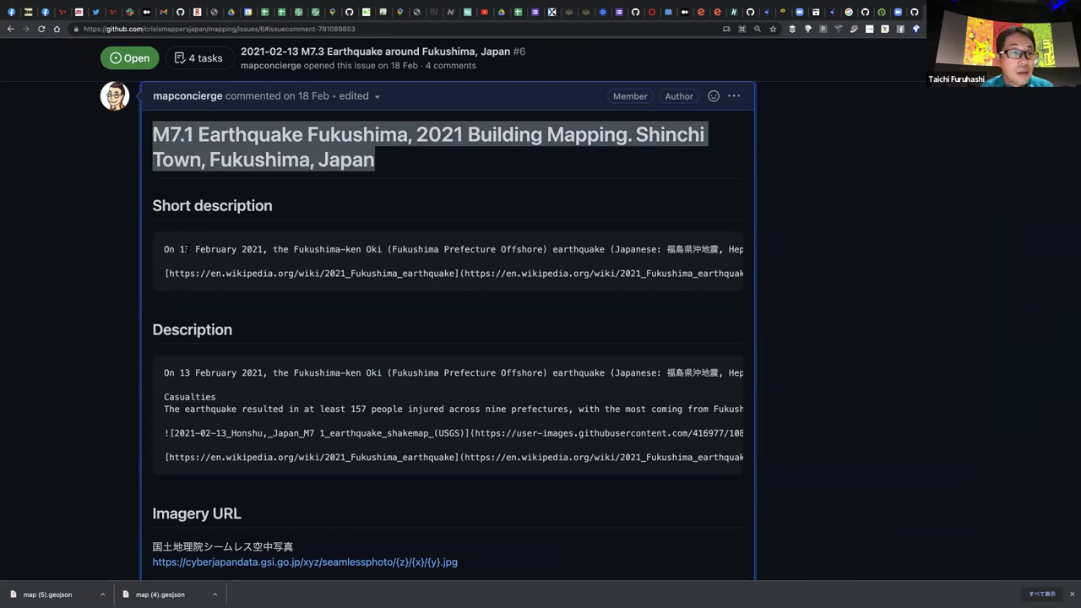
pyautogui.hotkey('ctrl', 'Tab')
pyautogui.press('super+v')
pyautogui.hscroll(-5, 142, 248)
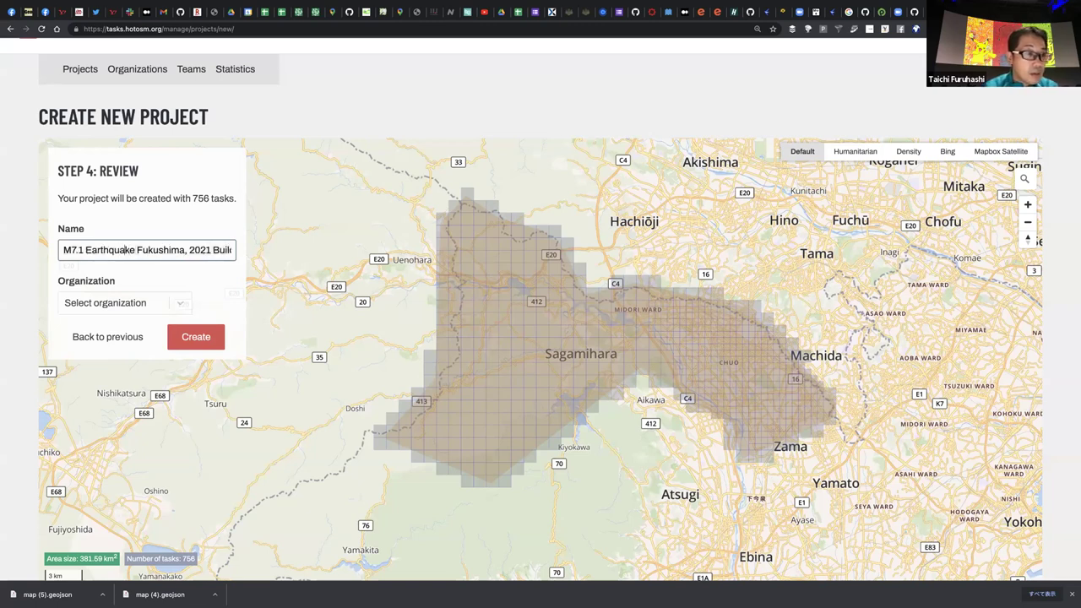
# Replace "Fukushima," after "M7.1 Earthquake" in the project name with "Sagamihara,"
pyautogui.hotkey('shift', 'Right')
pyautogui.hotkey('shift', 'Right')
pyautogui.hotkey('shift', 'Right')
pyautogui.hotkey('shift', 'Right')
pyautogui.hotkey('shift', 'Right')
pyautogui.hotkey('shift', 'Right')
pyautogui.hotkey('shift', 'Right')
pyautogui.hotkey('shift', 'Right')
pyautogui.hotkey('shift', 'Right')
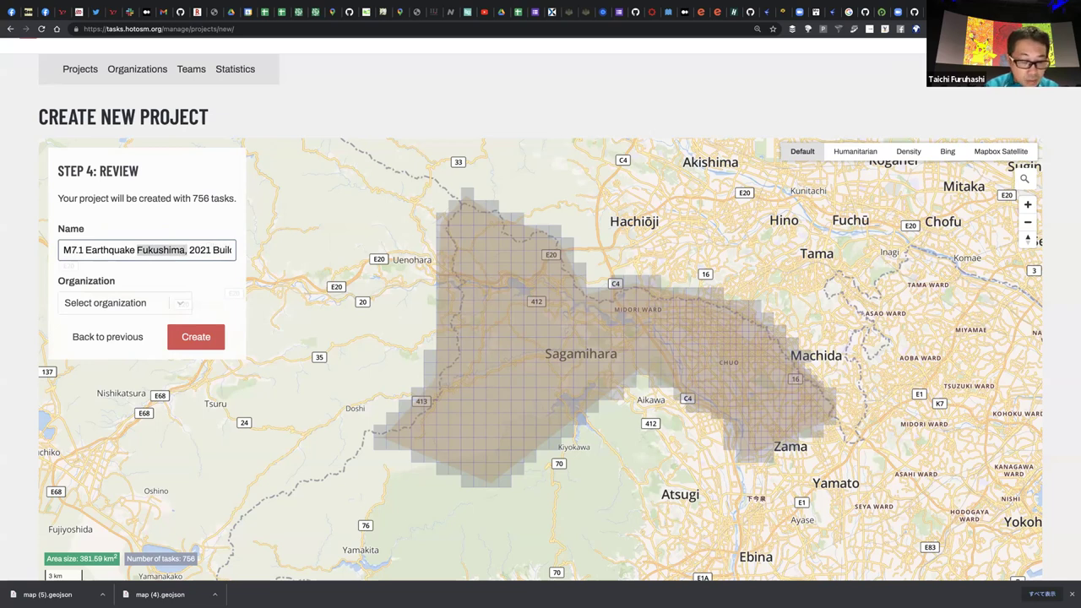
pyautogui.write('Sagamihara,')
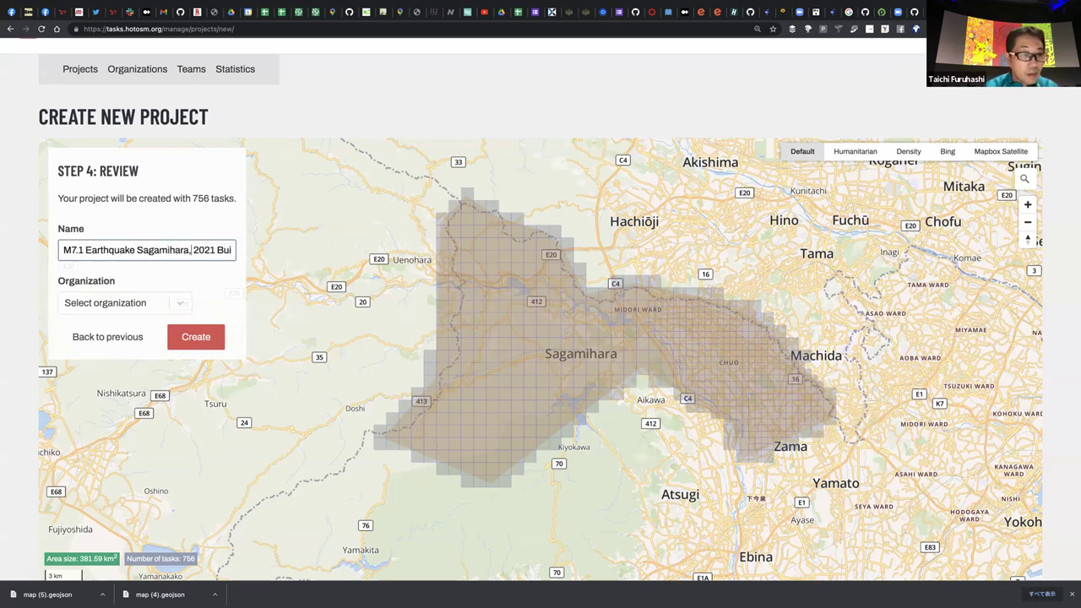
# Change the year in the project name to 2030
pyautogui.press('Right')
pyautogui.press('Right')
pyautogui.press('Right')
pyautogui.press('Right')
pyautogui.press('Right')
pyautogui.press('BackSpace')
pyautogui.press('BackSpace')
pyautogui.write('30')
# Replace the town "Shinchi Town" in the project name with "Sagamihara City"
pyautogui.press('Right')
pyautogui.press('Right')
pyautogui.press('Right')
pyautogui.press('Right')
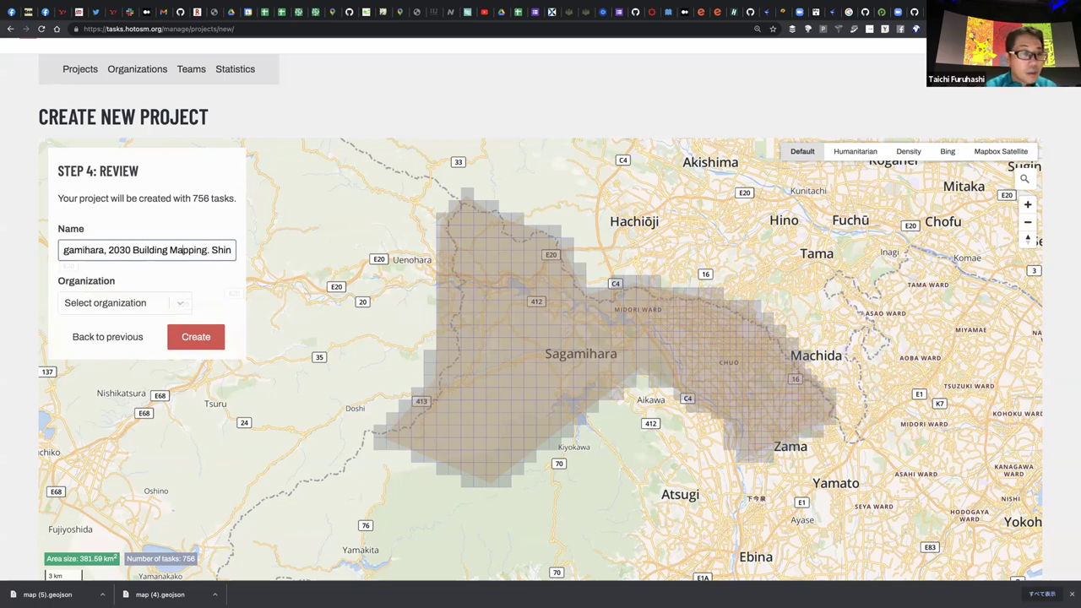
pyautogui.press('Right')
pyautogui.press('Right')
pyautogui.press('Right')
pyautogui.press('Right')
pyautogui.press('Right')
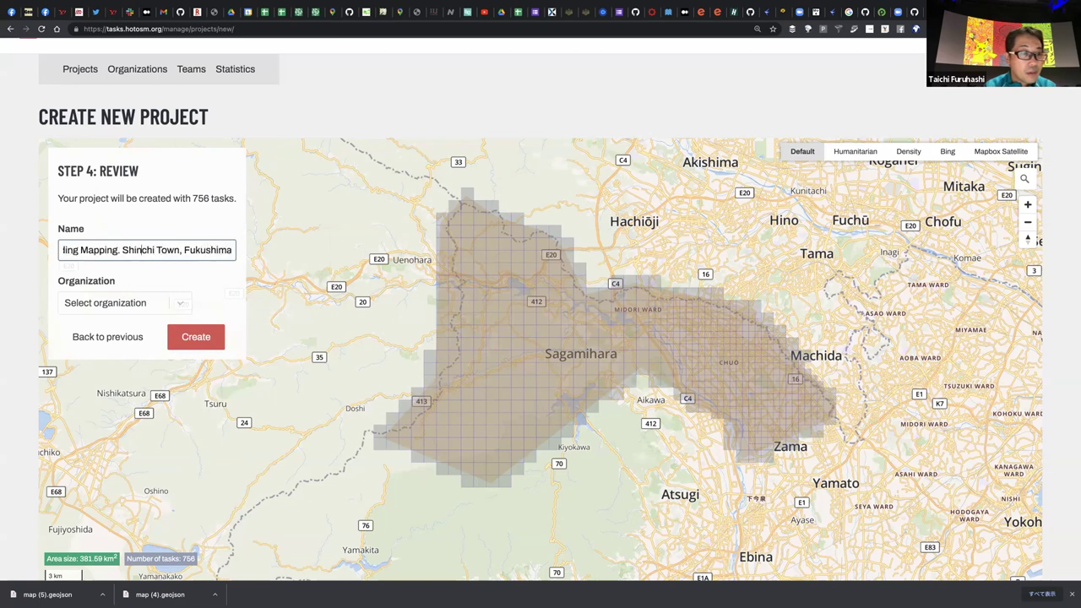
pyautogui.hotkey('shift', 'Right')
pyautogui.hotkey('shift', 'Right')
pyautogui.hotkey('shift', 'Right')
pyautogui.hotkey('shift', 'Right')
pyautogui.hotkey('shift', 'Right')
pyautogui.hotkey('shift', 'Right')
pyautogui.hotkey('shift', 'Right')
pyautogui.hotkey('shift', 'Right')
pyautogui.hotkey('shift', 'Right')
pyautogui.hotkey('shift', 'Right')
pyautogui.hotkey('shift', 'Right')
pyautogui.hotkey('shift', 'Right')
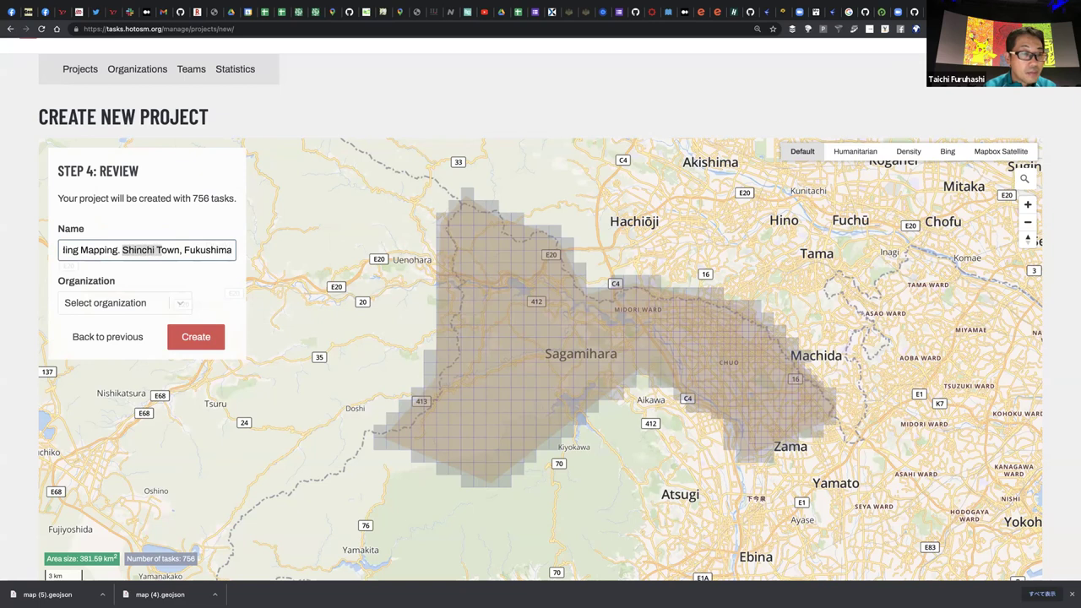
pyautogui.press('BackSpace')
pyautogui.write('Sagamiha')
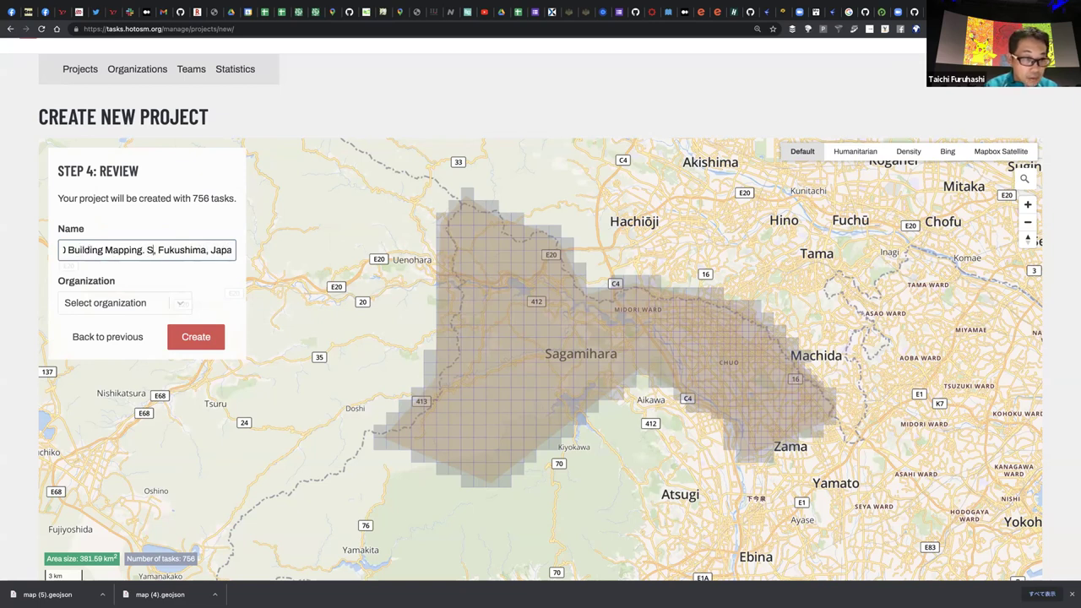
pyautogui.write('ra City')
# Replace the prefecture near the end of the project name with "Kanagawa", keeping ", Japan" after it
pyautogui.press('End')
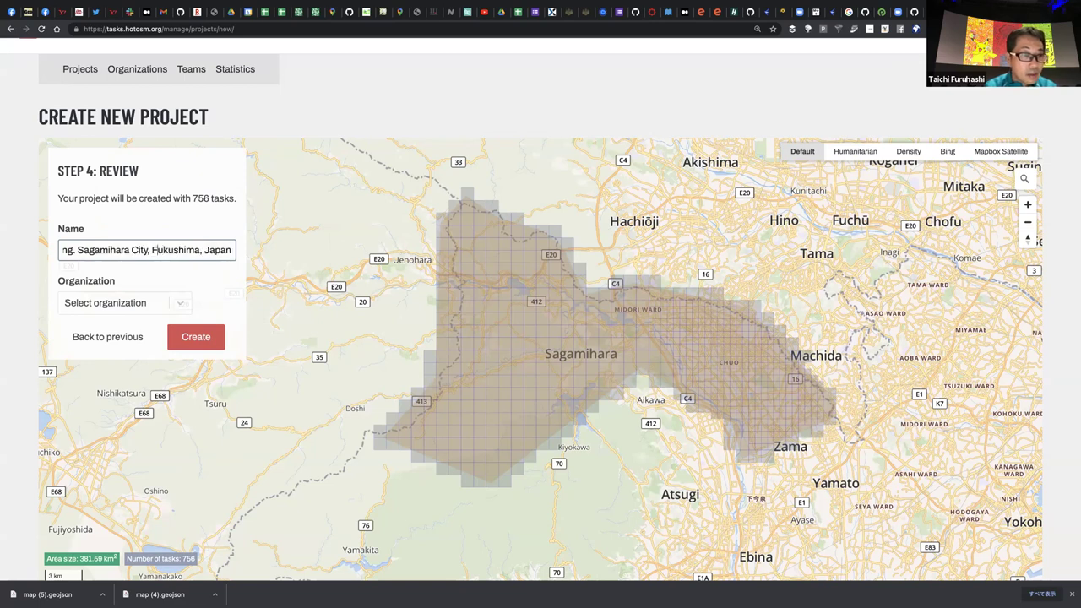
pyautogui.moveTo(152, 250); pyautogui.dragTo(200, 250)
pyautogui.write('kanagawa')
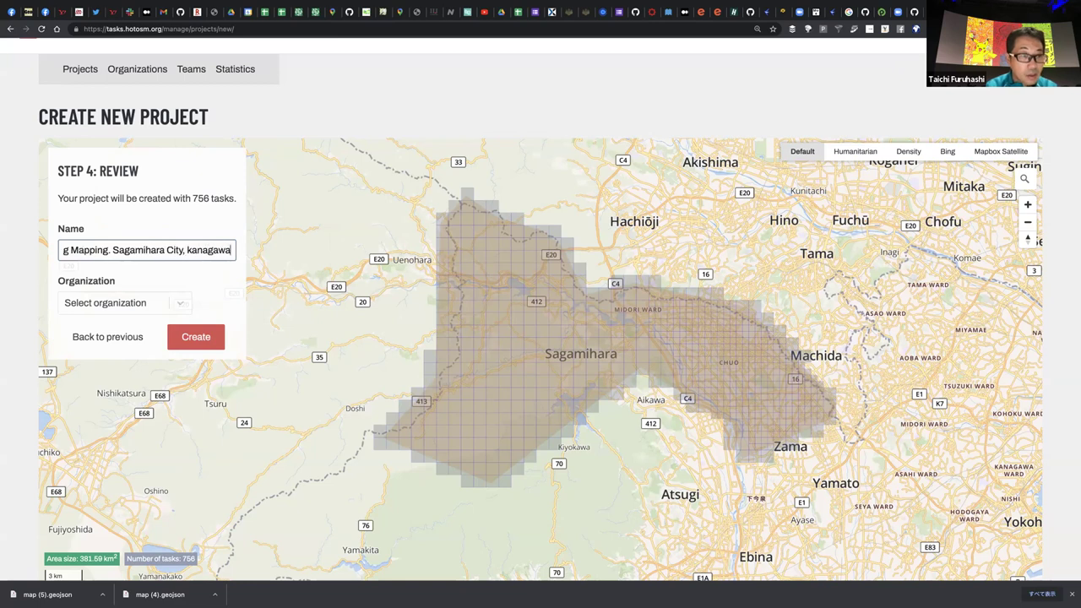
pyautogui.scroll(-1, 150, 246)
pyautogui.click(189, 247)
pyautogui.hscroll(1, 188, 246)
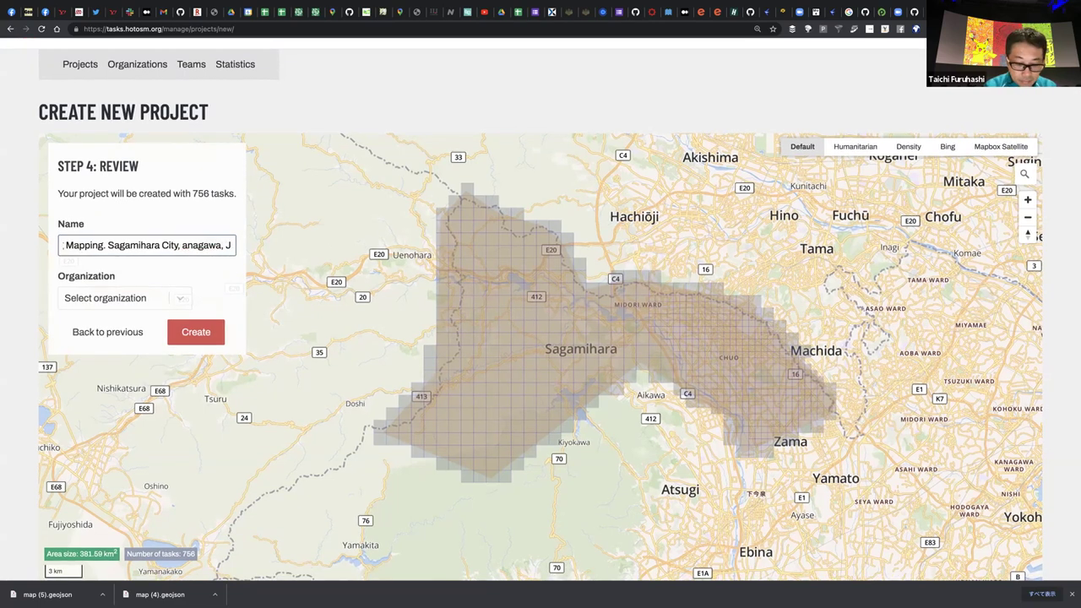
pyautogui.tripleClick(172, 245)
pyautogui.click(180, 270)
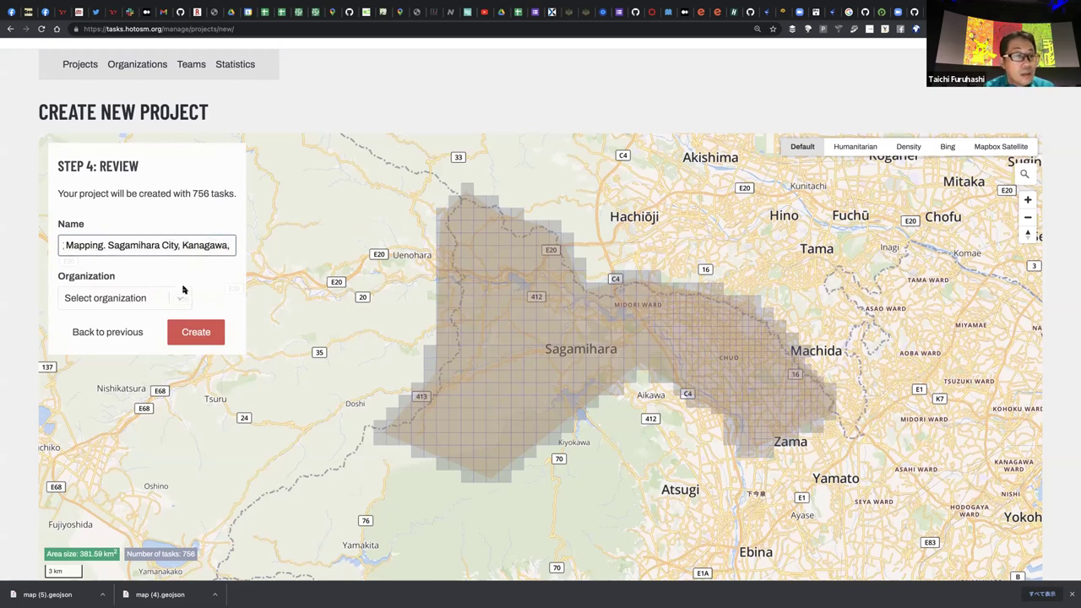
# Assign the project to the organization Crisis Mappers Japan and copy its complete name
pyautogui.click(180, 299)
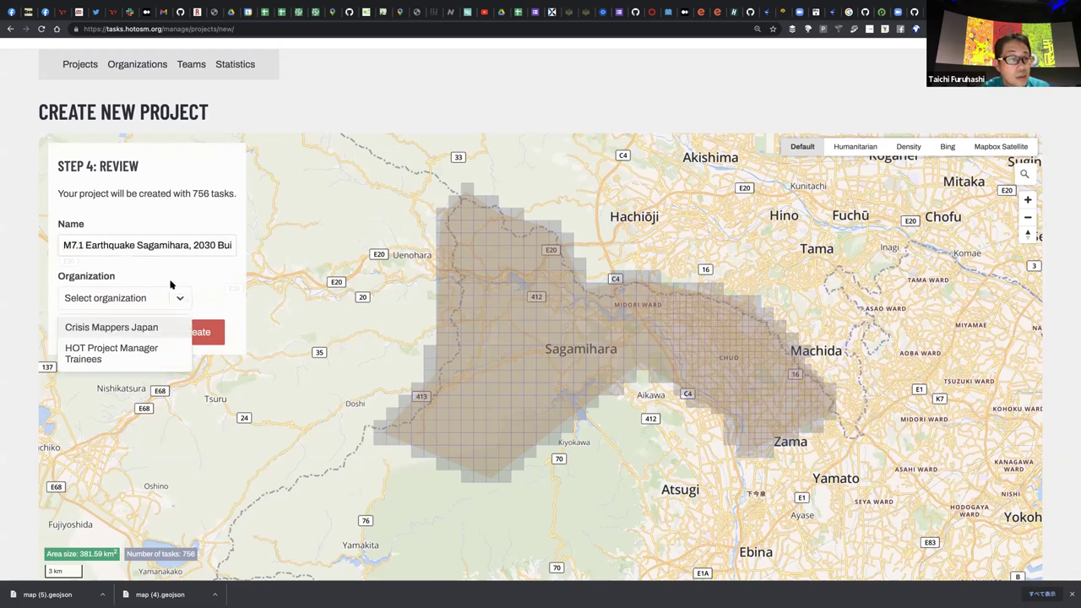
pyautogui.click(148, 330)
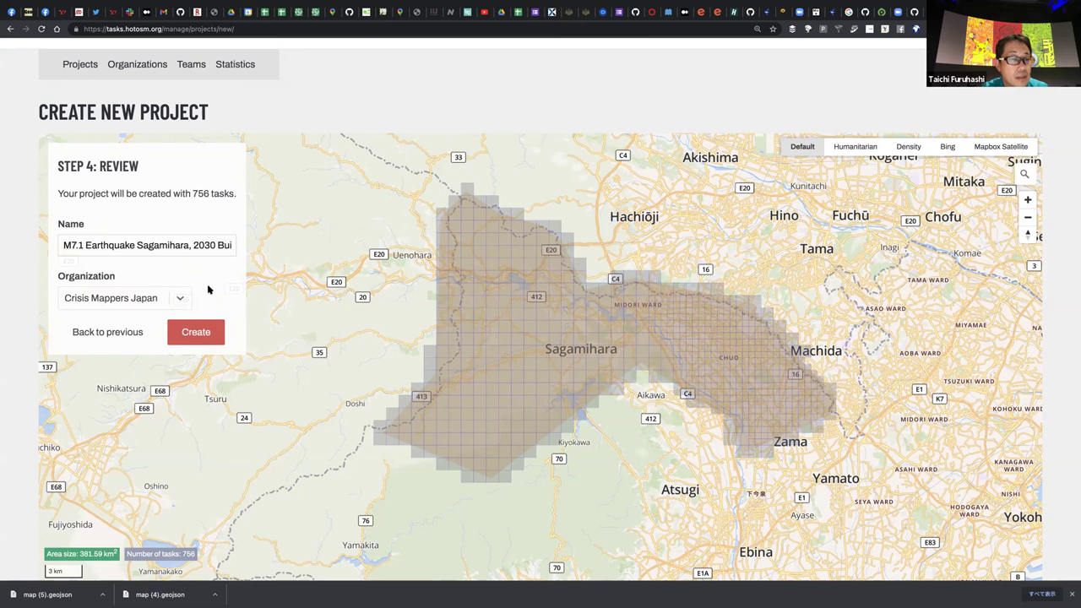
pyautogui.moveTo(144, 243); pyautogui.dragTo(33, 247)
pyautogui.click(143, 259)
pyautogui.click(145, 248)
pyautogui.moveTo(189, 245); pyautogui.dragTo(246, 247)
pyautogui.click(189, 245)
pyautogui.tripleClick(188, 245)
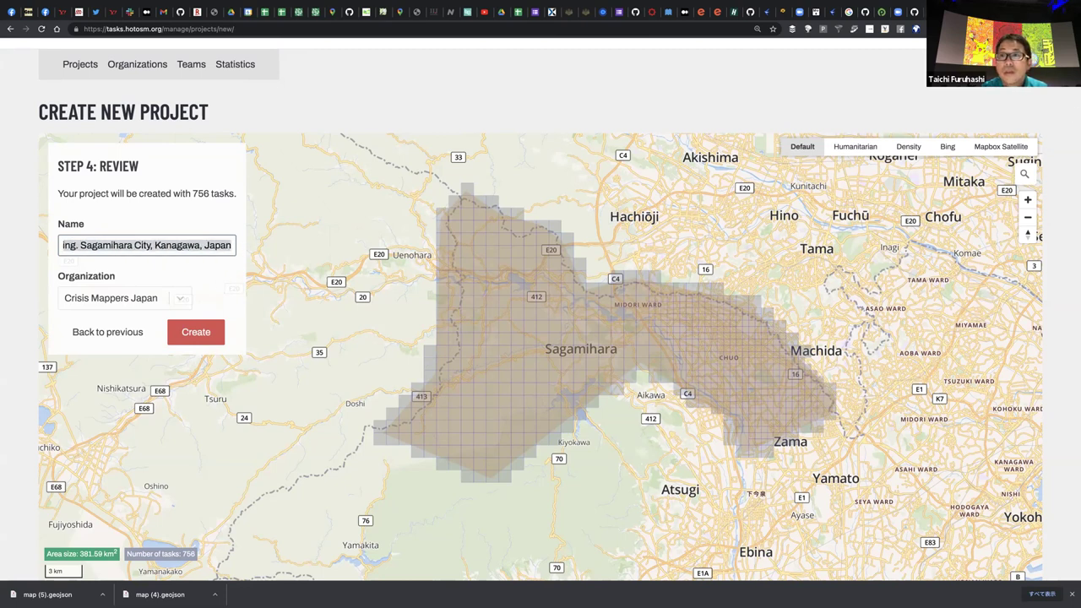
# Start a new issue in crisismappersjapan/mapping titled "M7.1 Earthquake Sagamihara, 2030 Building Mapping. Sagamihara City, Kanagawa, Japan"
pyautogui.click(913, 12)
pyautogui.scroll(-10, 507, 312)
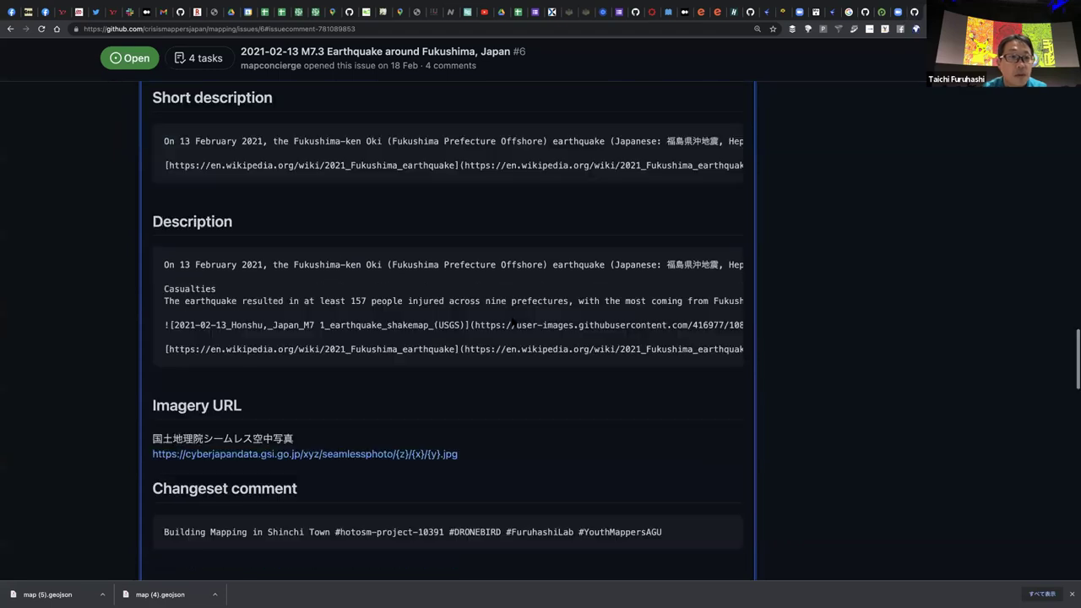
pyautogui.scroll(-6, 510, 322)
pyautogui.scroll(11, 512, 335)
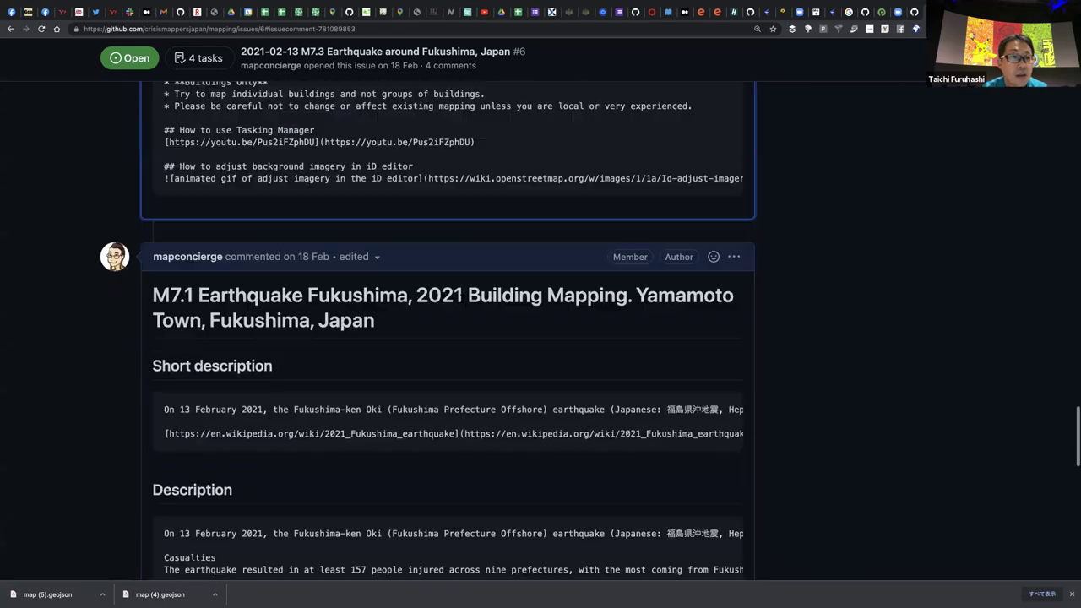
pyautogui.scroll(15, 473, 348)
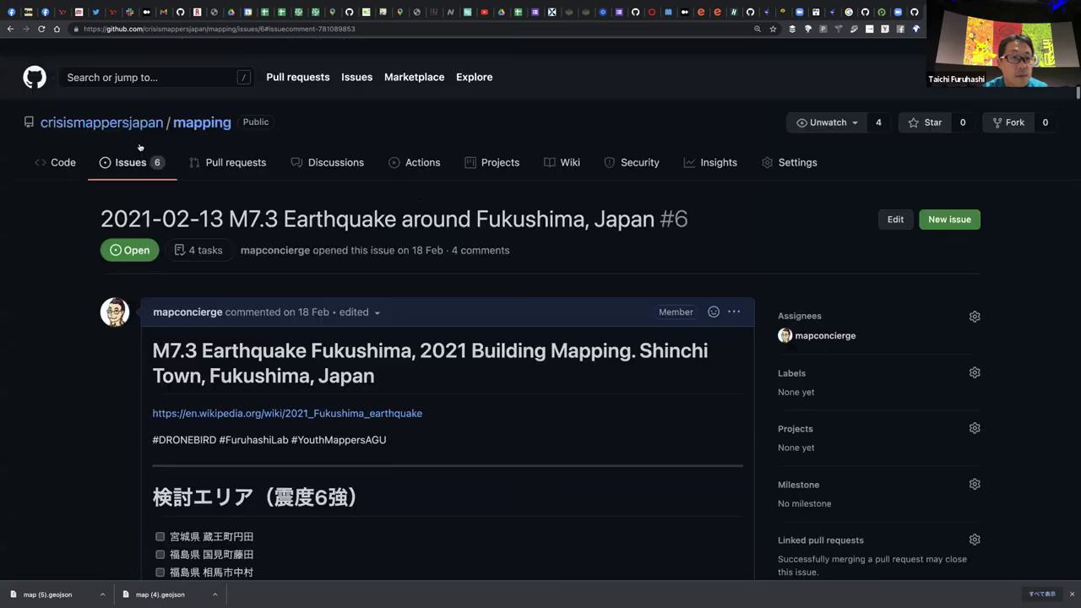
pyautogui.click(131, 146)
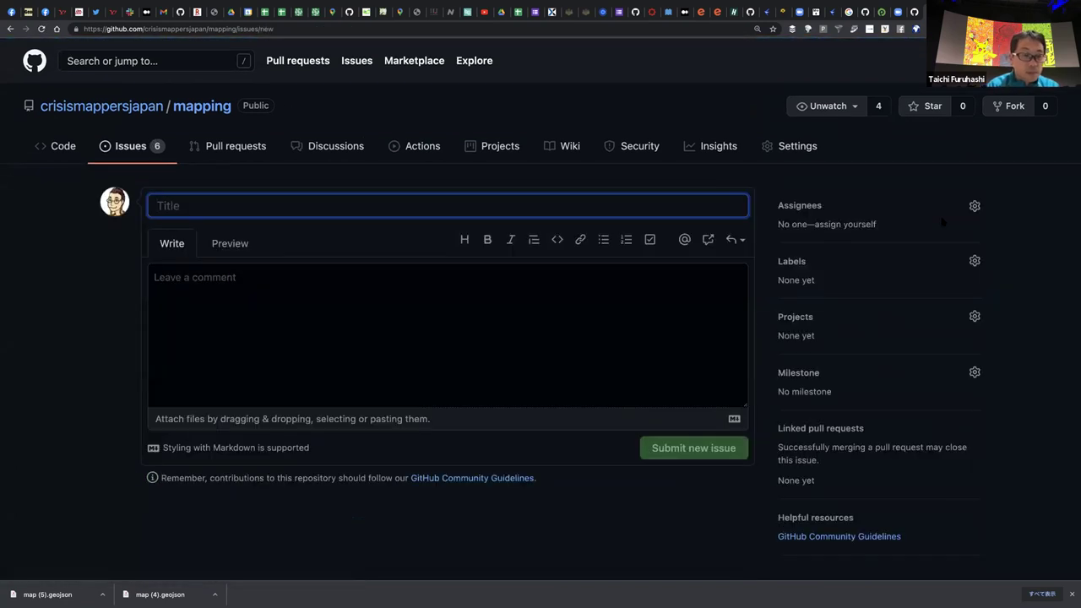
pyautogui.write('M7.1 Earthquake Sagamihara, 2030 Building Mapping. Sagamihara City, Kanagawa, Japan')
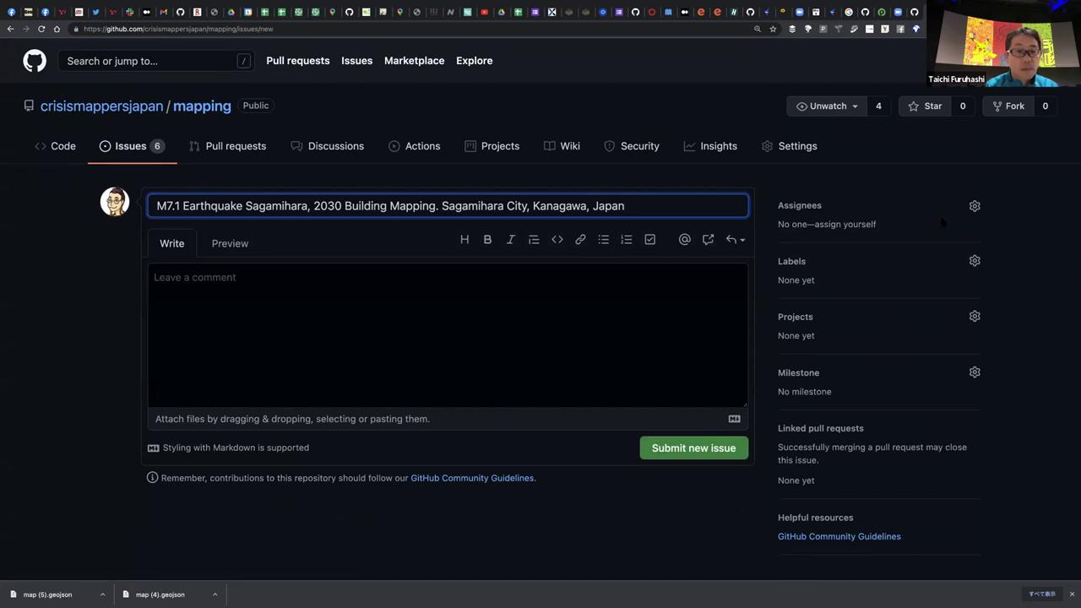
# Put the prefix "練習用リポジトリ詳細" in front of the new issue's title
pyautogui.write('renshuuyou')
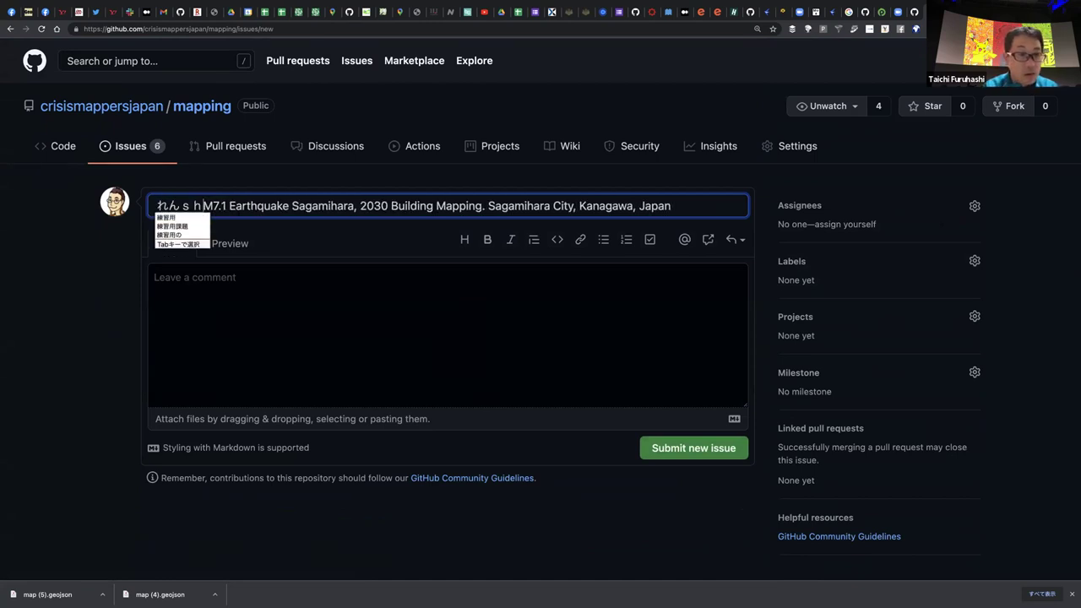
pyautogui.press('space')
pyautogui.press('Return')
pyautogui.write('ripojitori')
pyautogui.press('space')
pyautogui.press('Return')
pyautogui.write('shousai')
pyautogui.press('space')
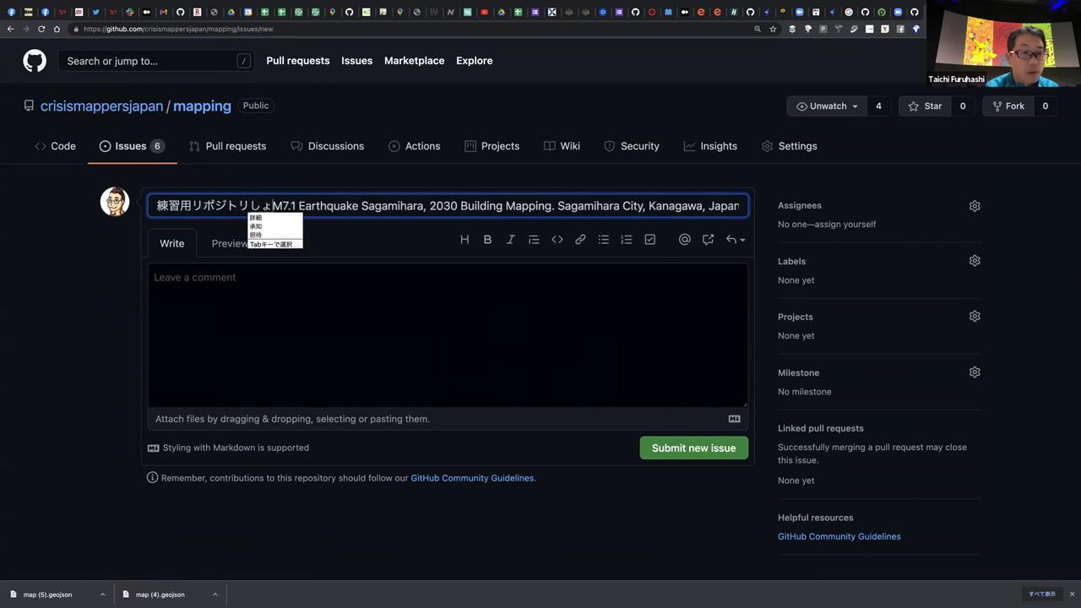
pyautogui.press('Return')
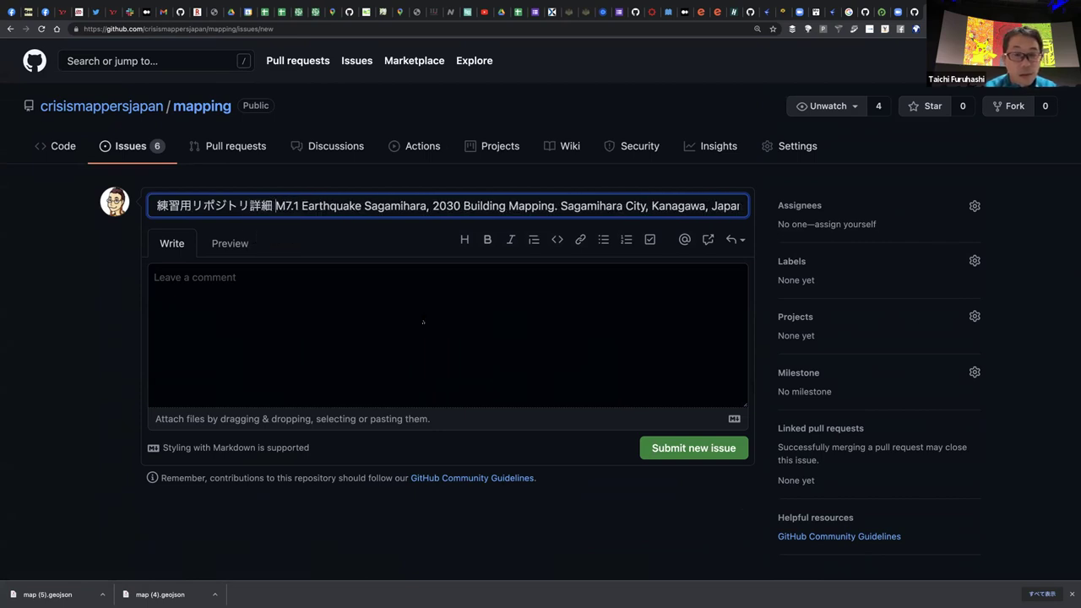
# Fill the issue body with the heading "# Project Name" above "M7.1 Earthquake Sagamihara, 2030 Building Mapping. Sagamihara City, Kanagawa, Japan"
pyautogui.click(422, 322)
pyautogui.write('M7.1 Earthquake Sagamihara, 2030 Building Mapping. Sagamihara City, Kanagawa, Japan')
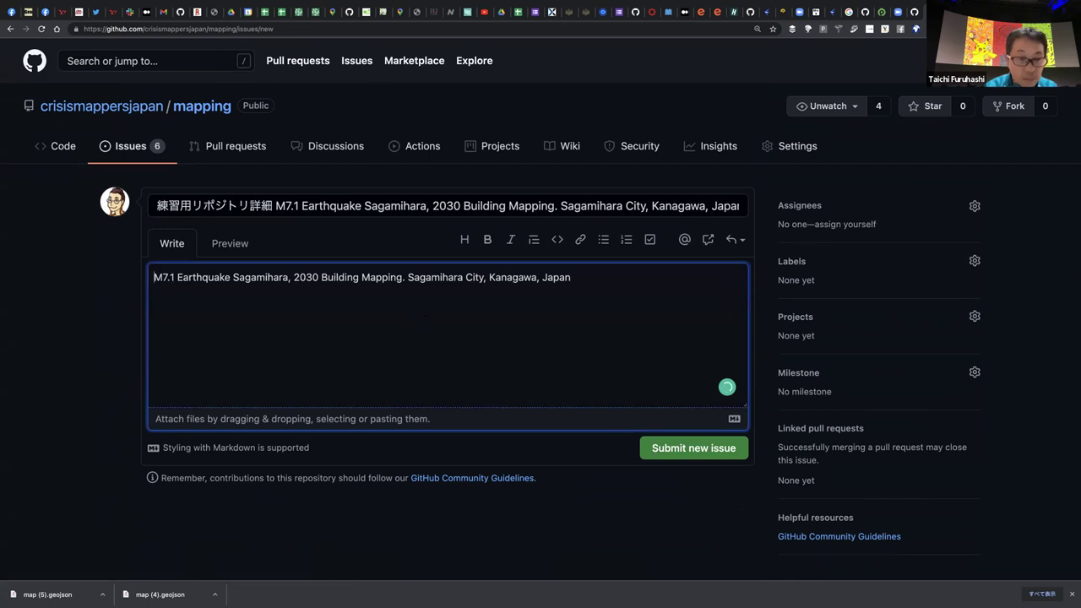
pyautogui.press('super+Up')
pyautogui.press('Return')
pyautogui.press('Up')
pyautogui.write('#')
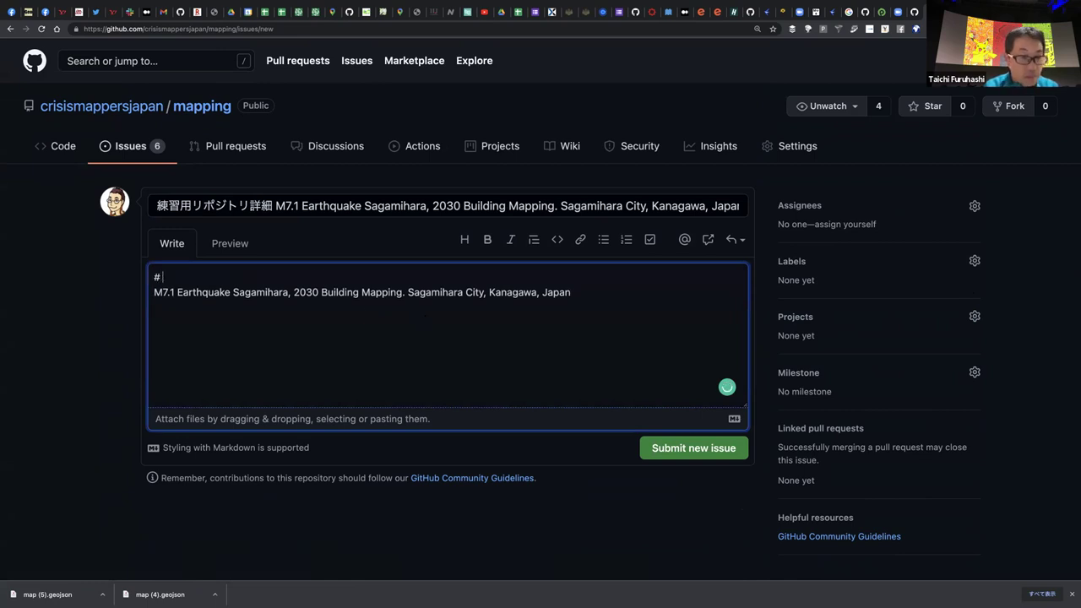
pyautogui.write(' Project Nama')
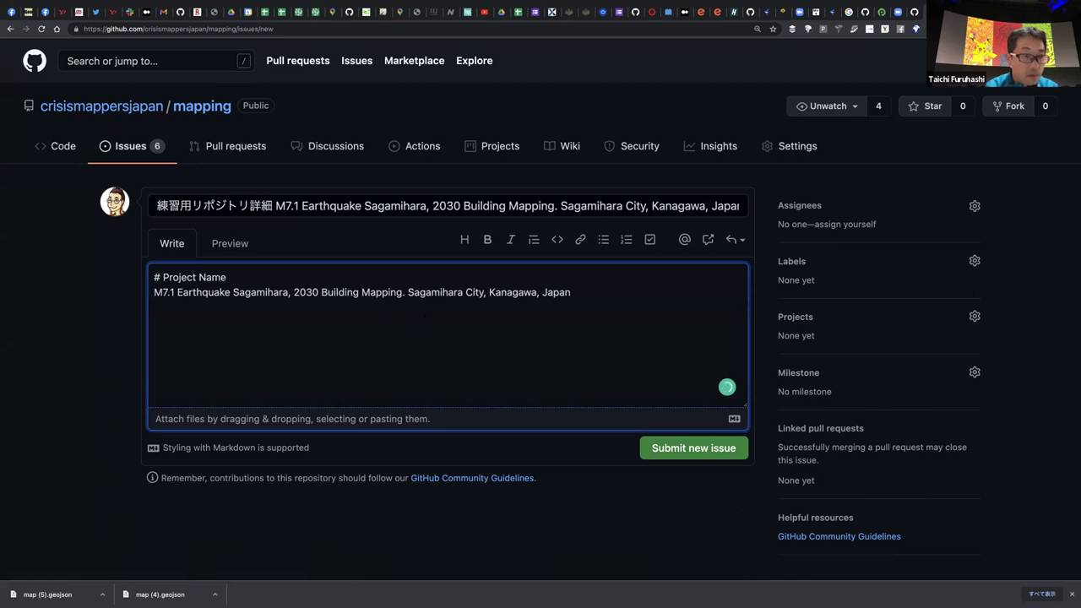
pyautogui.write('練習用')
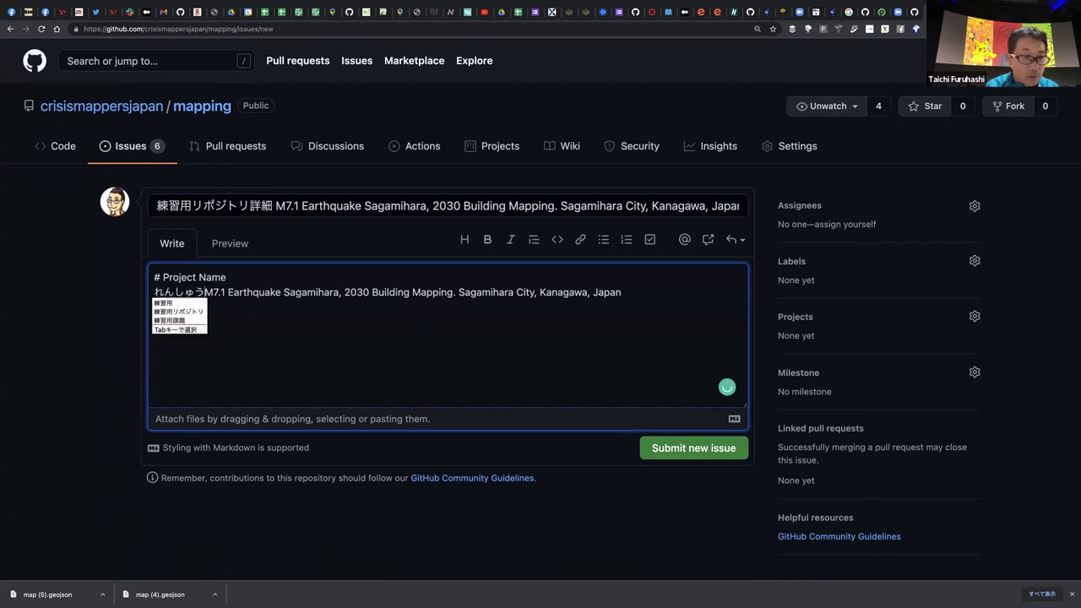
pyautogui.press('BackSpace')
pyautogui.press('BackSpace')
pyautogui.press('BackSpace')
pyautogui.press('BackSpace')
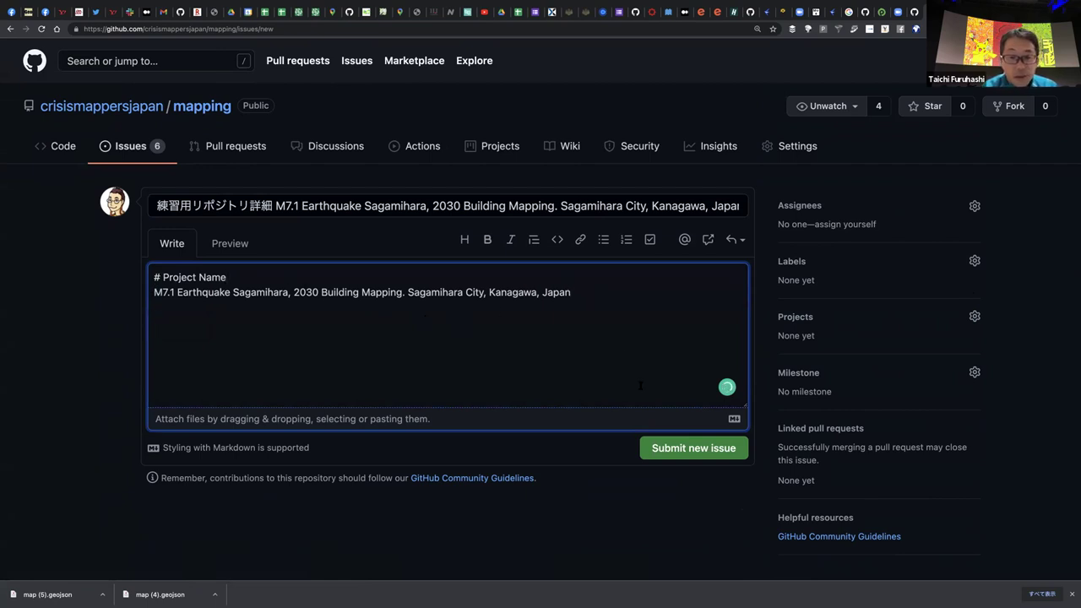
# Submit the new Sagamihara practice issue
pyautogui.click(677, 443)
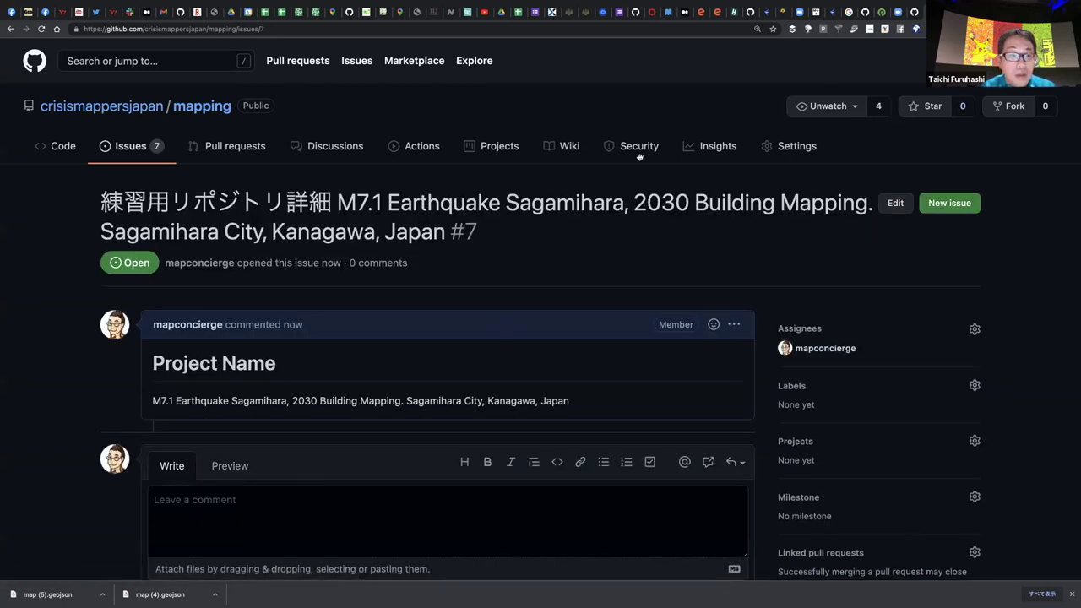
# Copy the "Organization" label from the Tasking Manager review step and open the GitHub lecture #05 issue description for editing
pyautogui.hotkey('ctrl', 'shift', 'Tab')
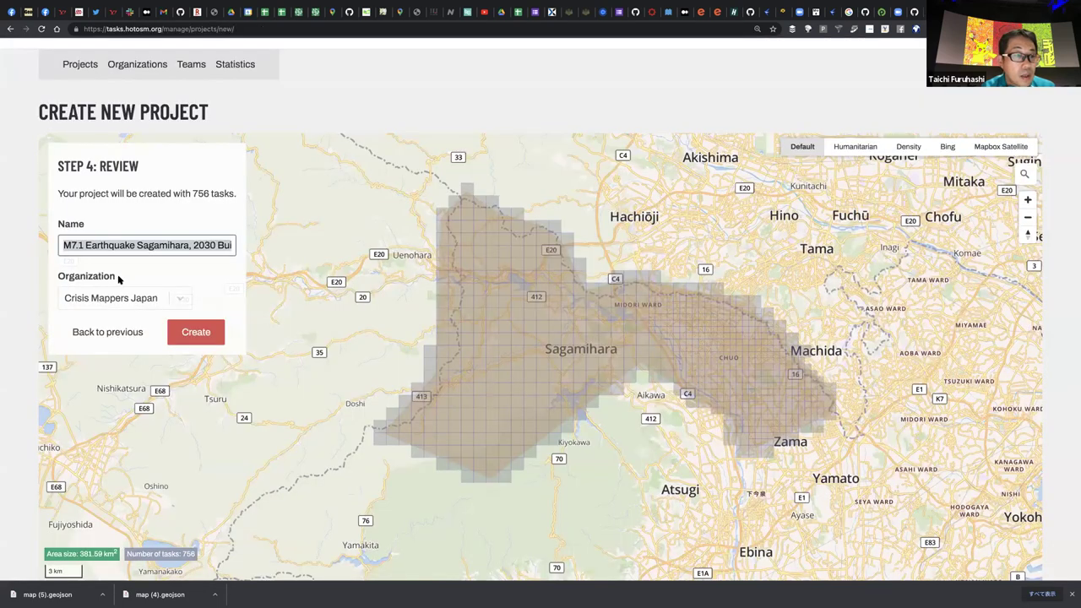
pyautogui.moveTo(118, 276); pyautogui.dragTo(45, 271)
pyautogui.doubleClick(84, 278)
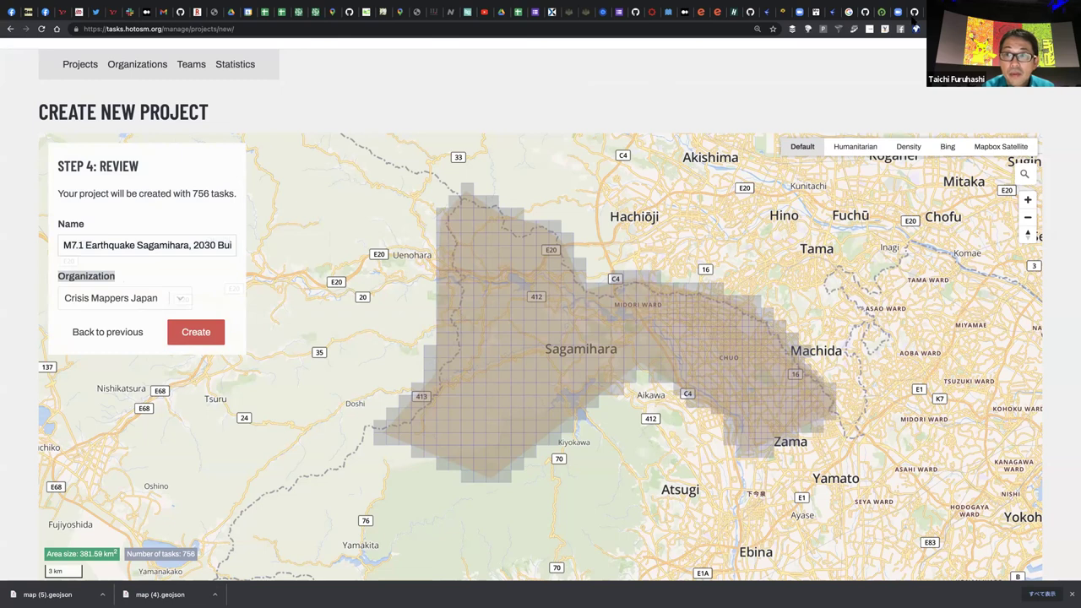
pyautogui.click(895, 17)
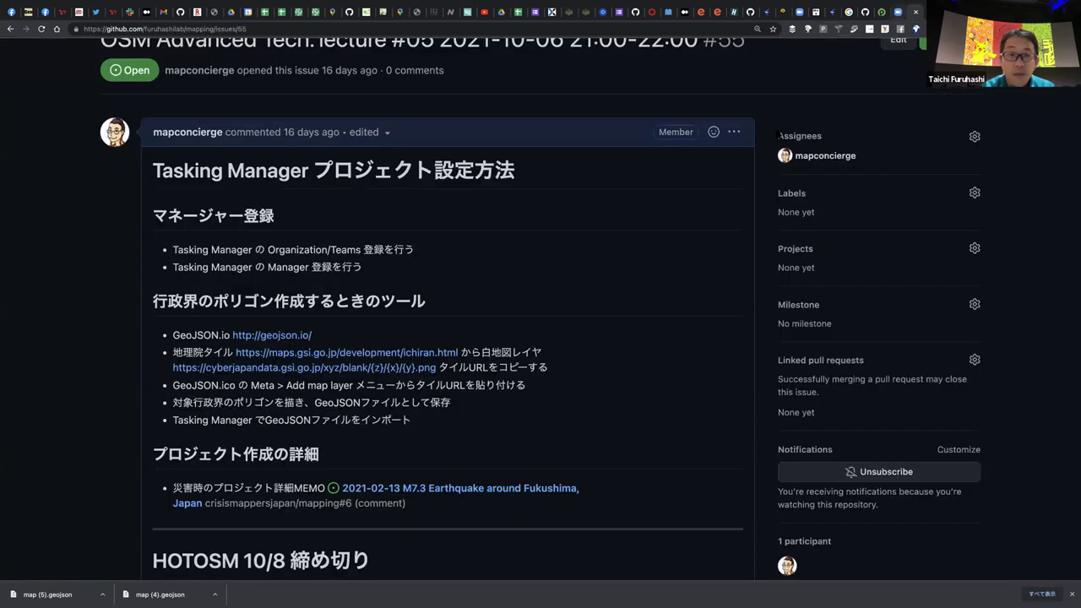
pyautogui.click(734, 133)
pyautogui.scroll(-1, 525, 301)
pyautogui.click(498, 245)
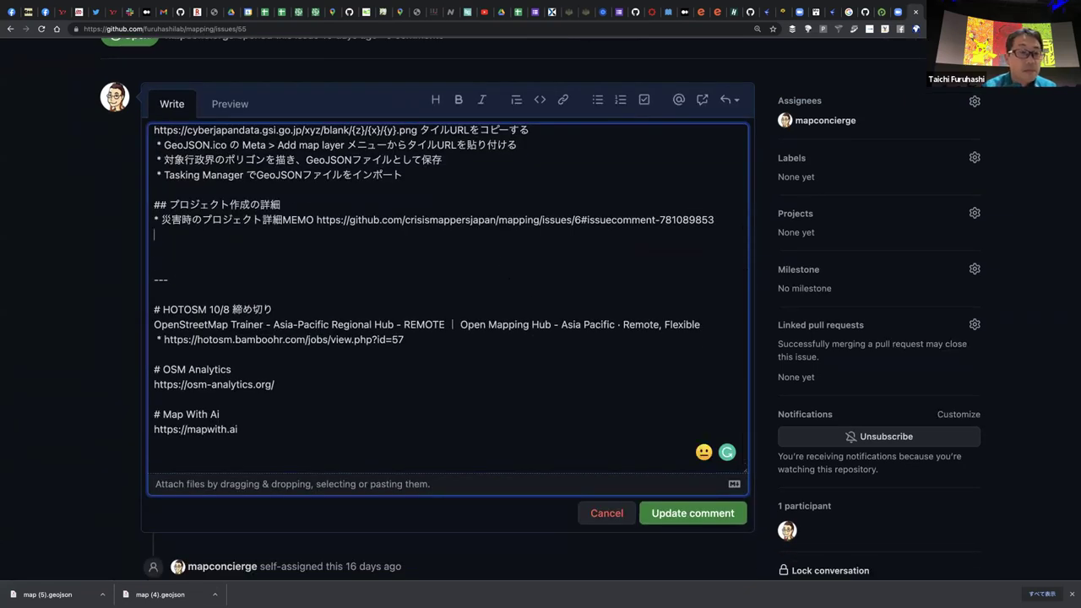
# Insert "Organization" as a new bullet below the 災害時のプロジェクト詳細MEMO line under プロジェクト作成の詳細
pyautogui.write('Organization')
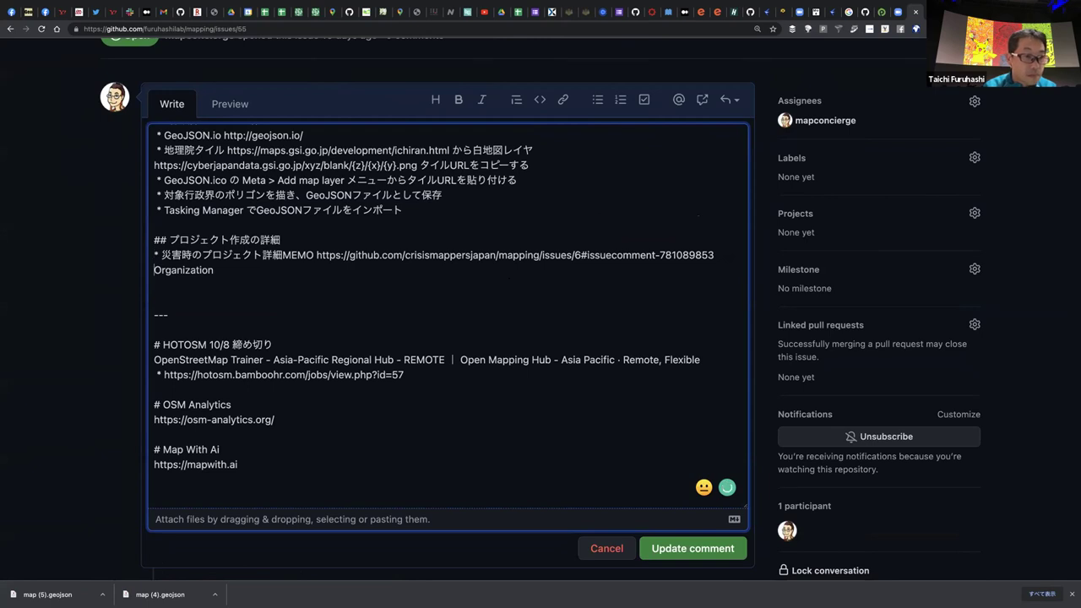
pyautogui.press('Return')
pyautogui.press('BackSpace')
pyautogui.press('BackSpace')
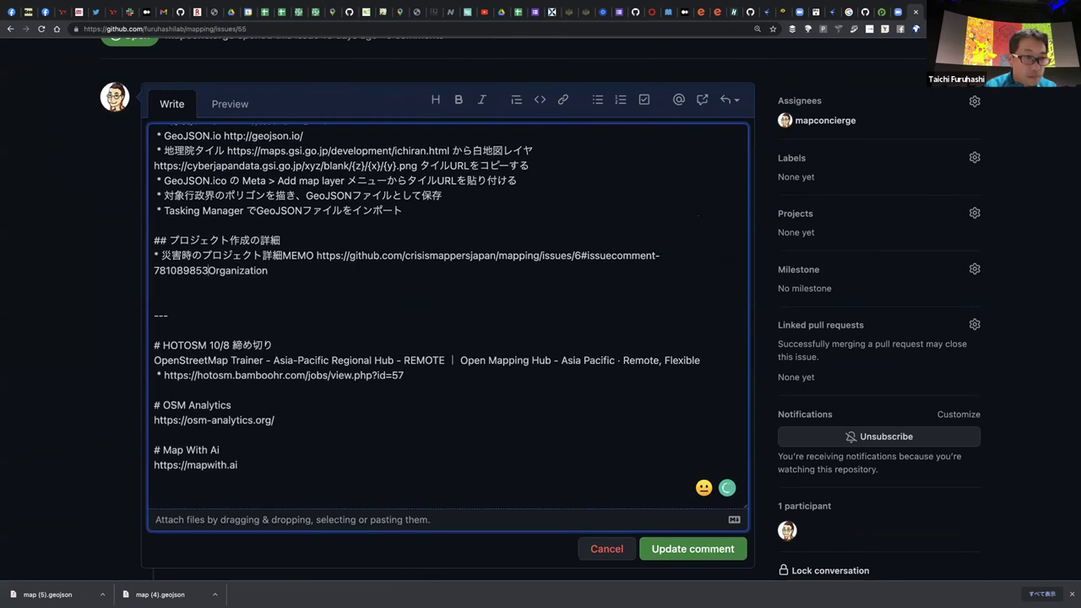
pyautogui.press('Return')
pyautogui.press('Return')
pyautogui.press('Left')
pyautogui.press('Left')
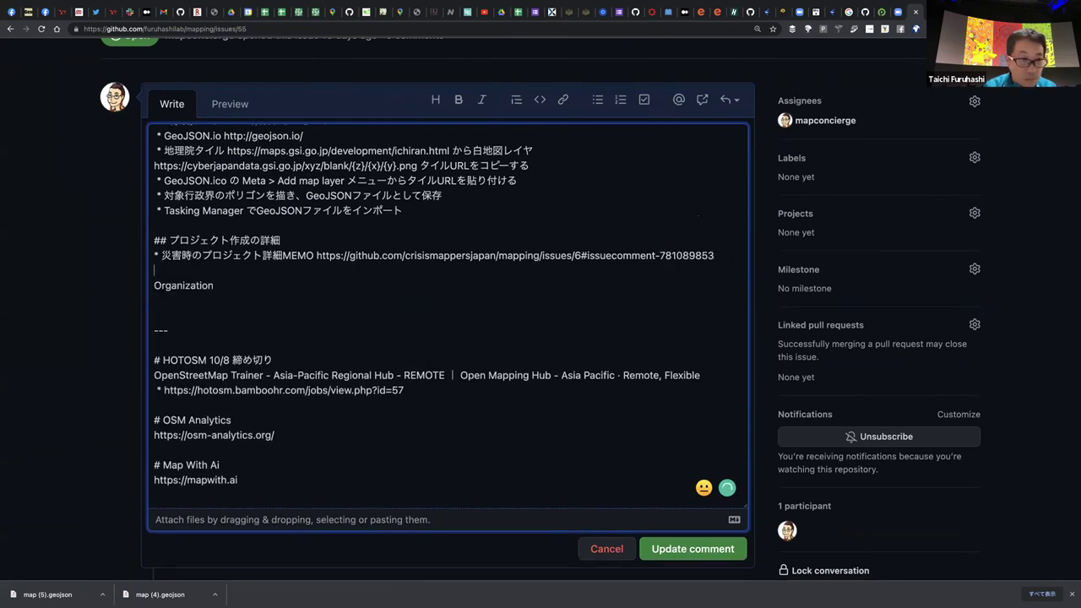
pyautogui.write('*')
pyautogui.press('Delete')
pyautogui.press('Left')
# Complete the bullet as "Organization は Crisis Mappers Japan を選択", add an empty bullet below it, and save the comment
pyautogui.write('は C')
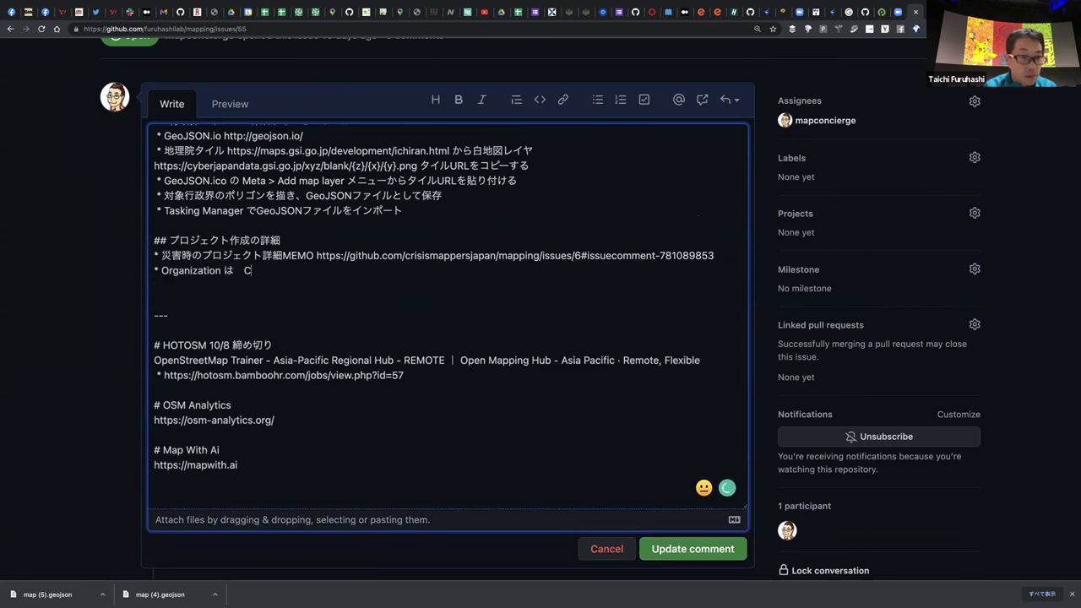
pyautogui.write('risis')
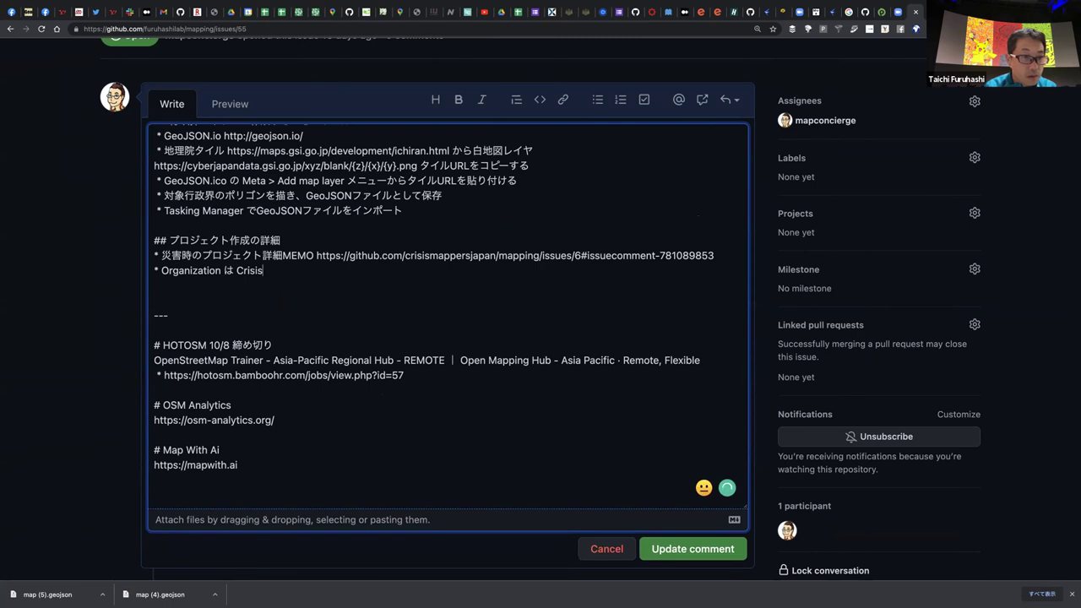
pyautogui.write('Mappers Japan')
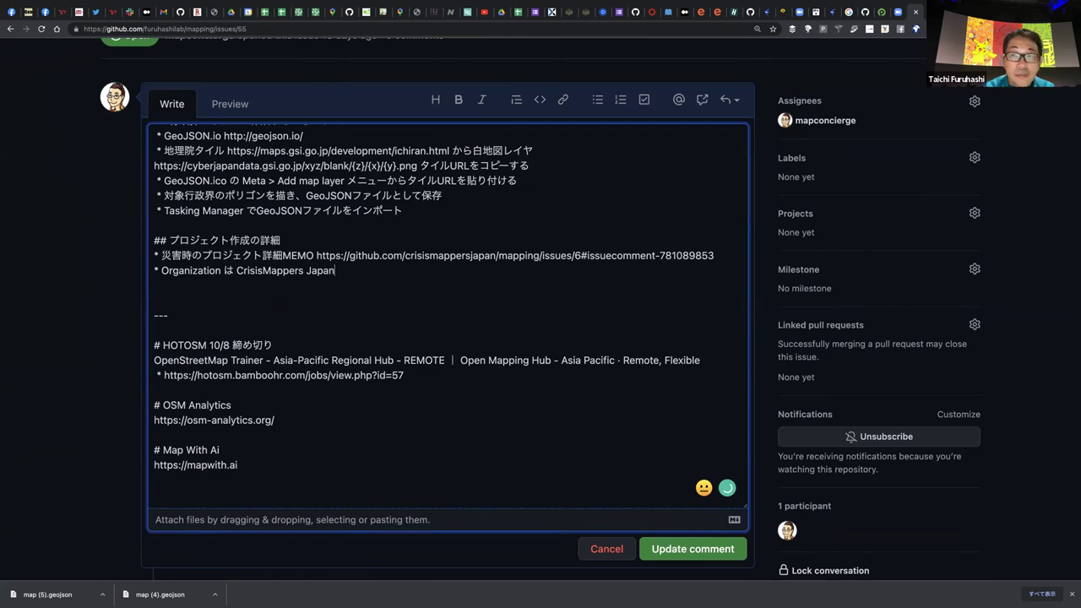
pyautogui.hotkey('ctrl', 'Tab')
pyautogui.hotkey('ctrl', 'shift', 'Tab')
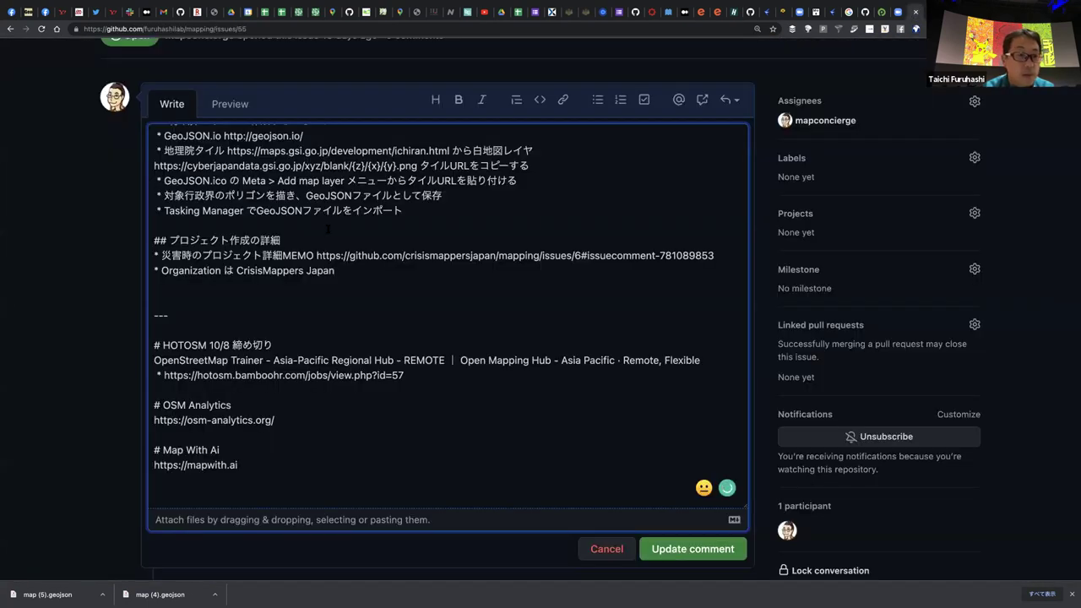
pyautogui.click(266, 270)
pyautogui.click(345, 271)
pyautogui.write('を選択')
pyautogui.press('Return')
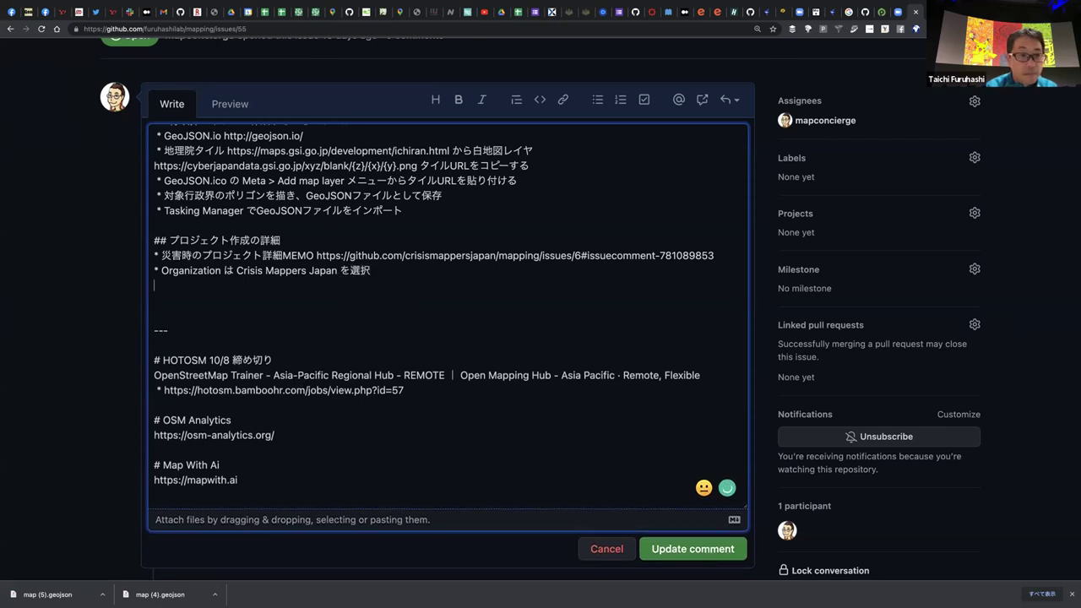
pyautogui.write('*')
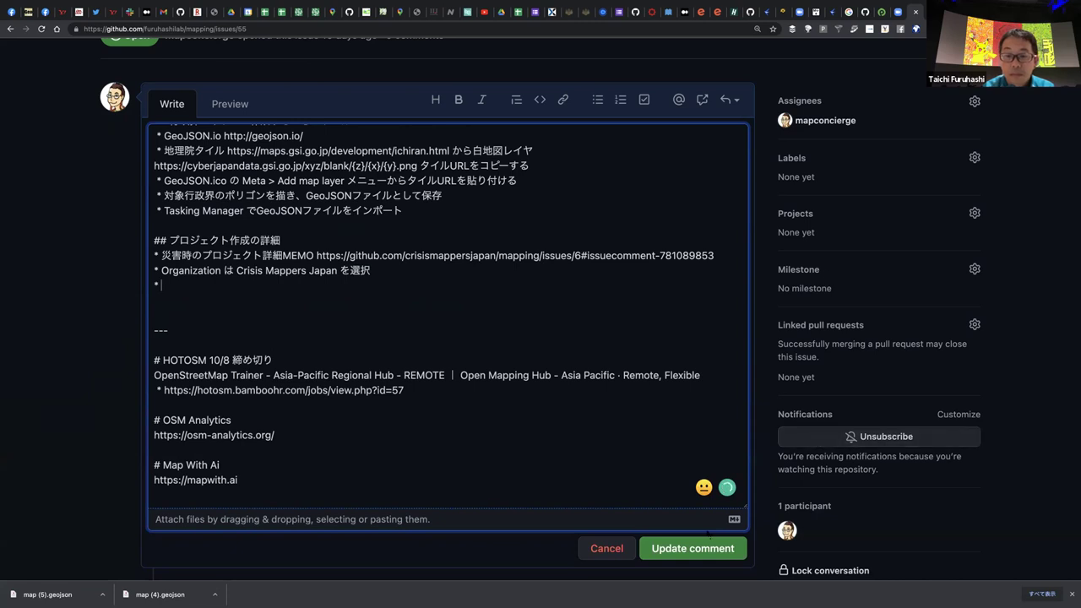
pyautogui.click(692, 548)
# Switch to Tasking Manager, create the Sagamihara project under Crisis Mappers Japan, and review its Status options
pyautogui.click(898, 12)
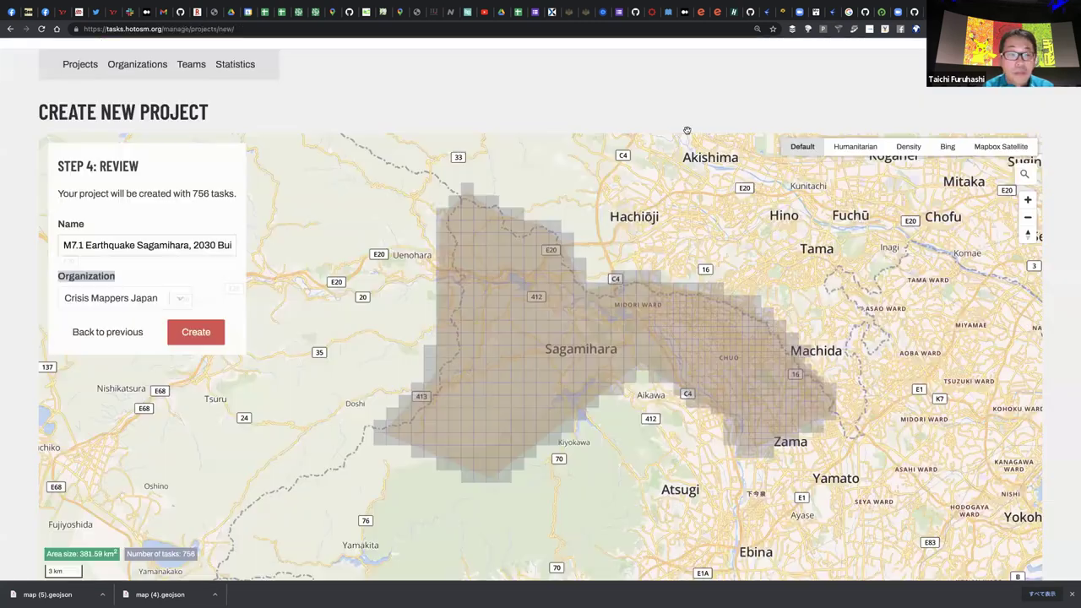
pyautogui.click(199, 335)
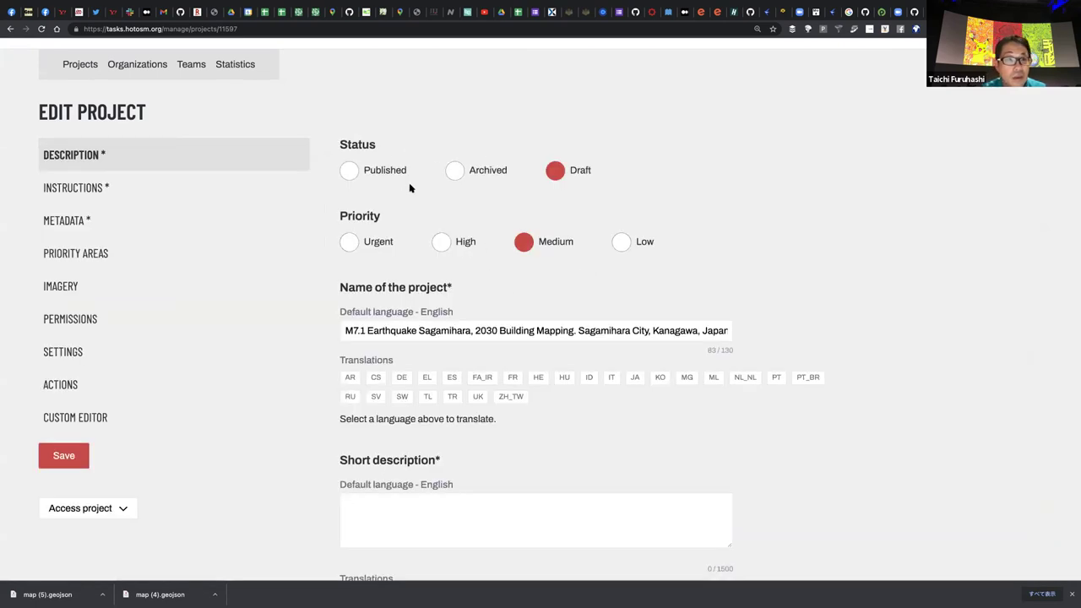
pyautogui.moveTo(616, 174); pyautogui.dragTo(348, 141)
pyautogui.moveTo(700, 210); pyautogui.dragTo(567, 173)
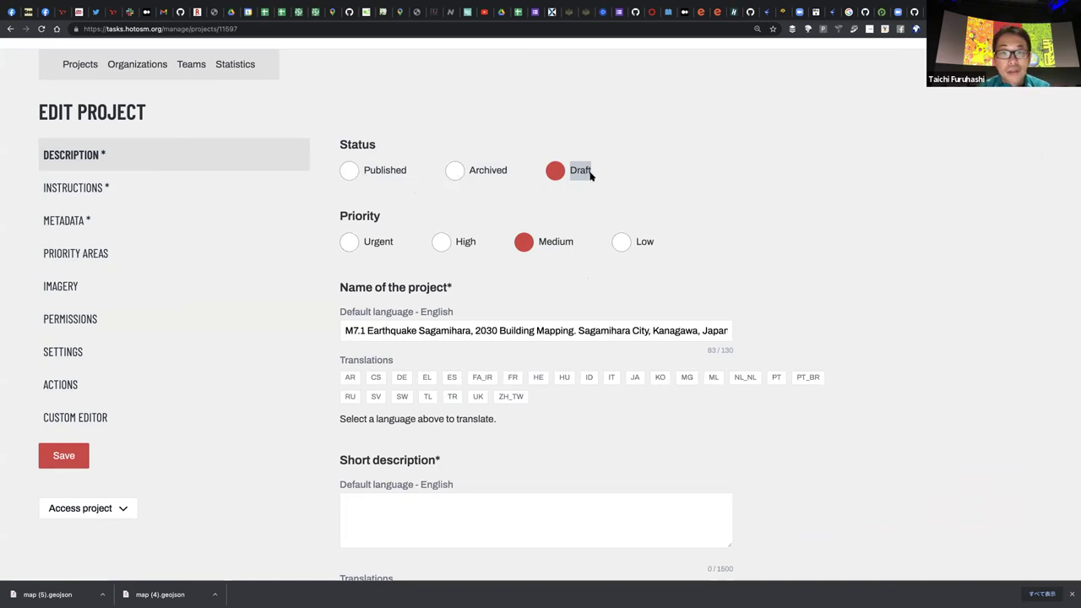
pyautogui.doubleClick(364, 145)
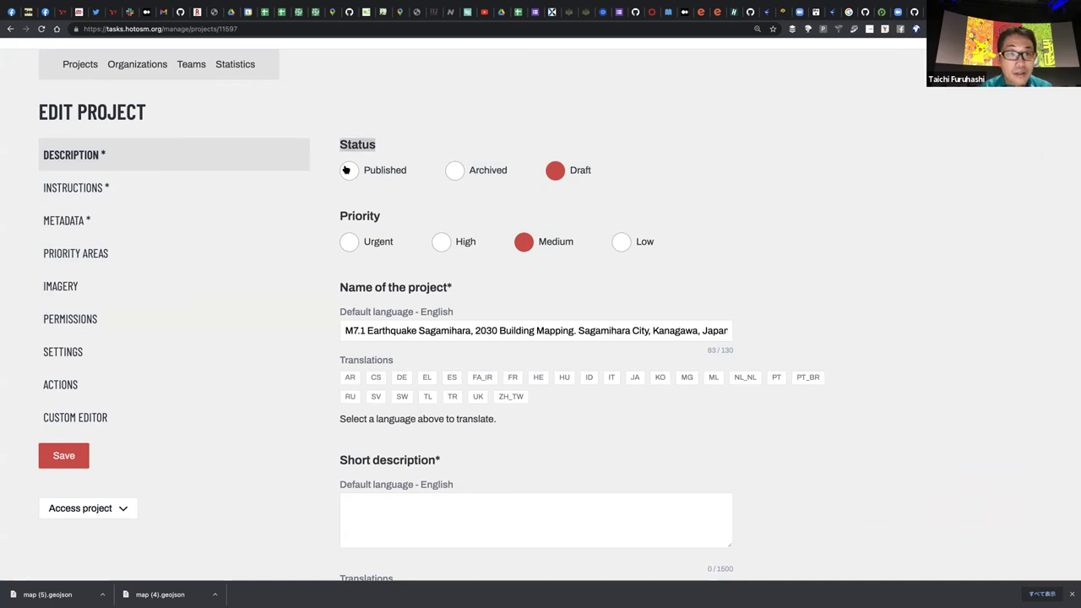
pyautogui.click(599, 172)
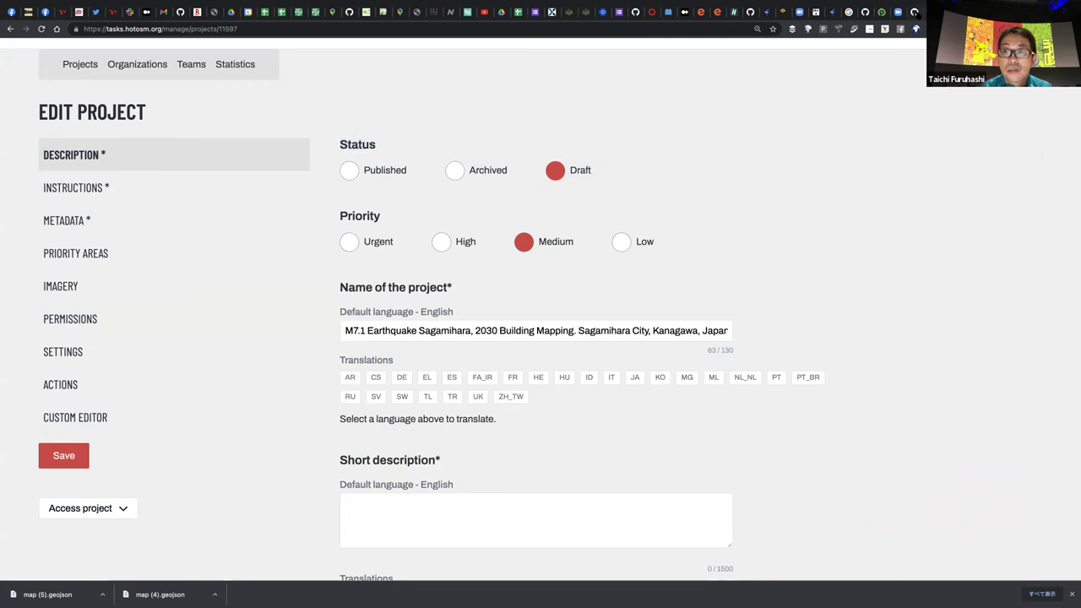
# Switch to the GitHub lecture issue, reopen its description for editing, and replace the empty bullet below the Organization line with blank lines
pyautogui.click(916, 12)
pyautogui.click(733, 97)
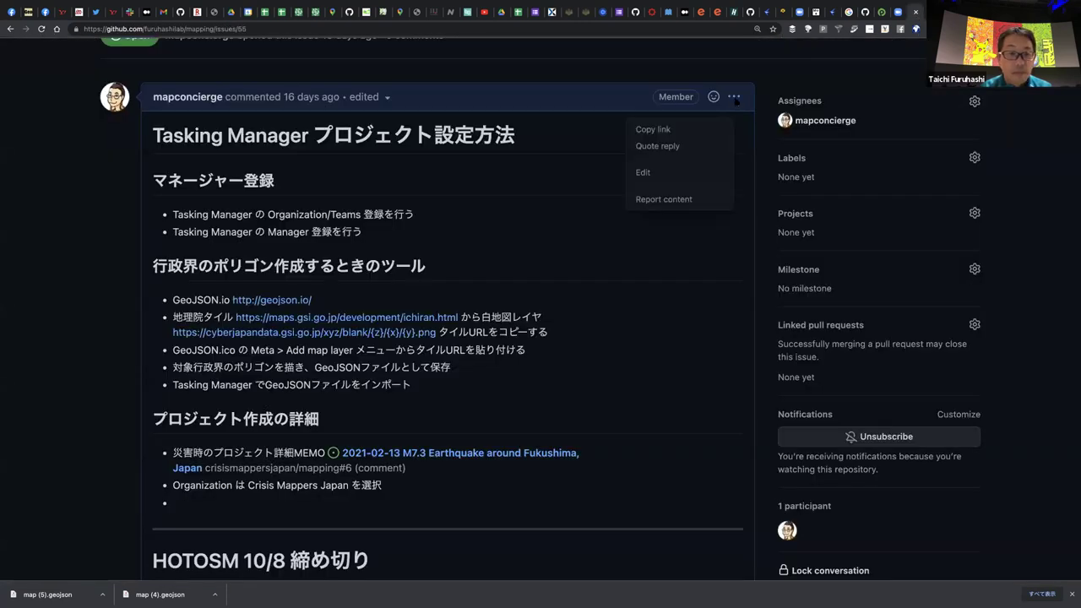
pyautogui.click(646, 181)
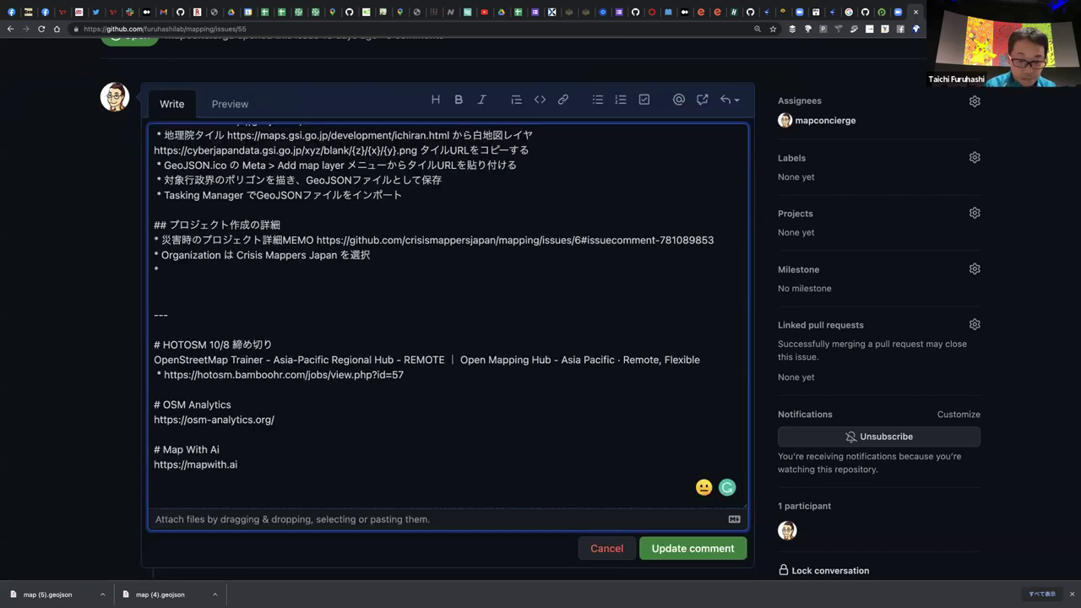
pyautogui.press('Return')
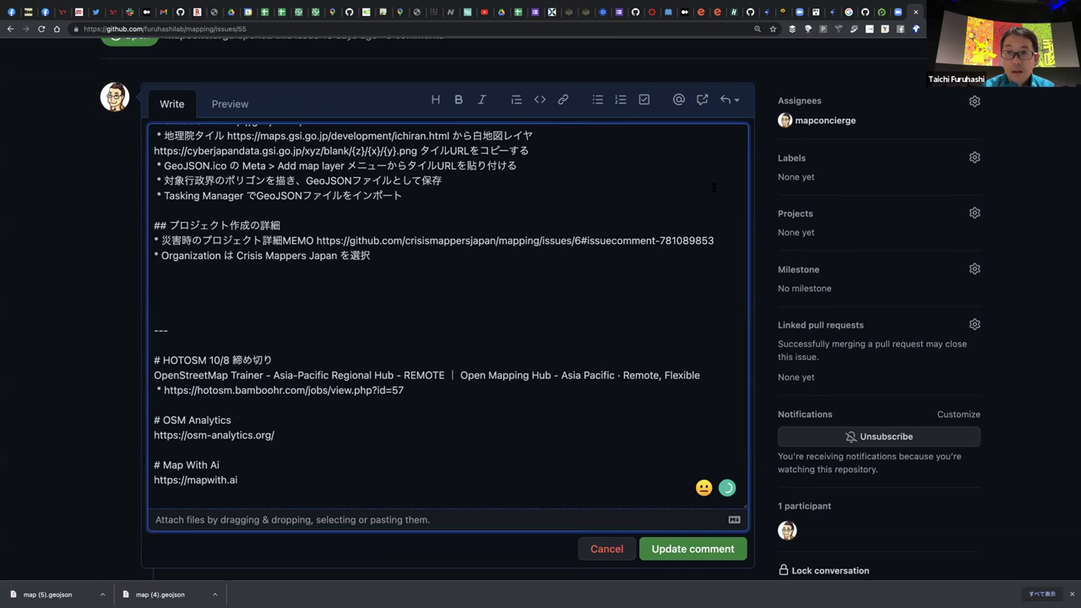
# Copy the DESCRIPTION section name from Tasking Manager and add the heading "### DESCRIPTION" below the Organization bullet in the issue
pyautogui.hotkey('ctrl', 'Tab')
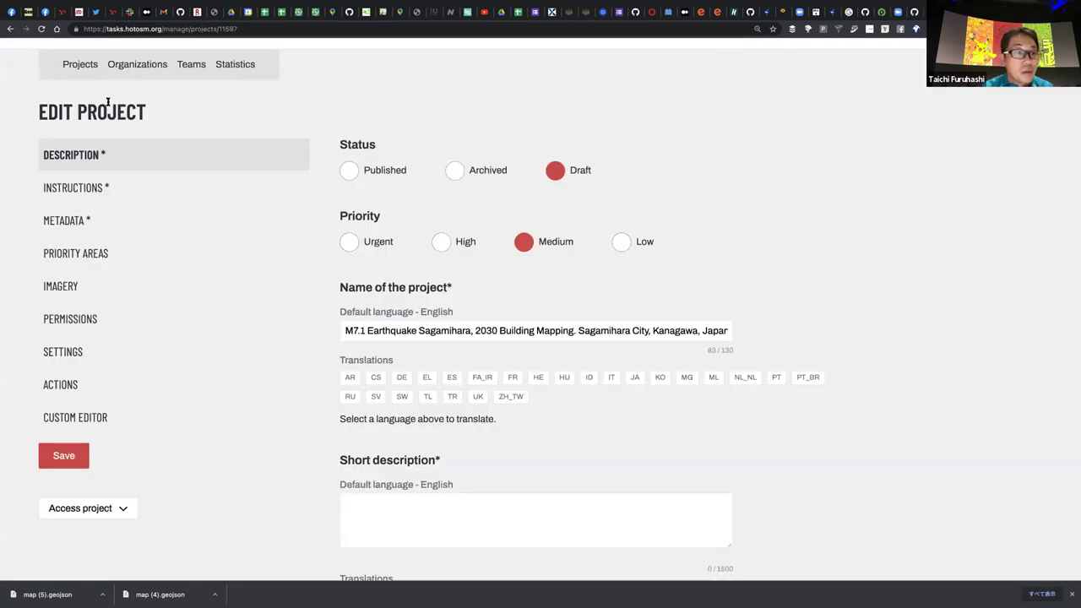
pyautogui.moveTo(118, 156); pyautogui.dragTo(48, 158)
pyautogui.press('super+c')
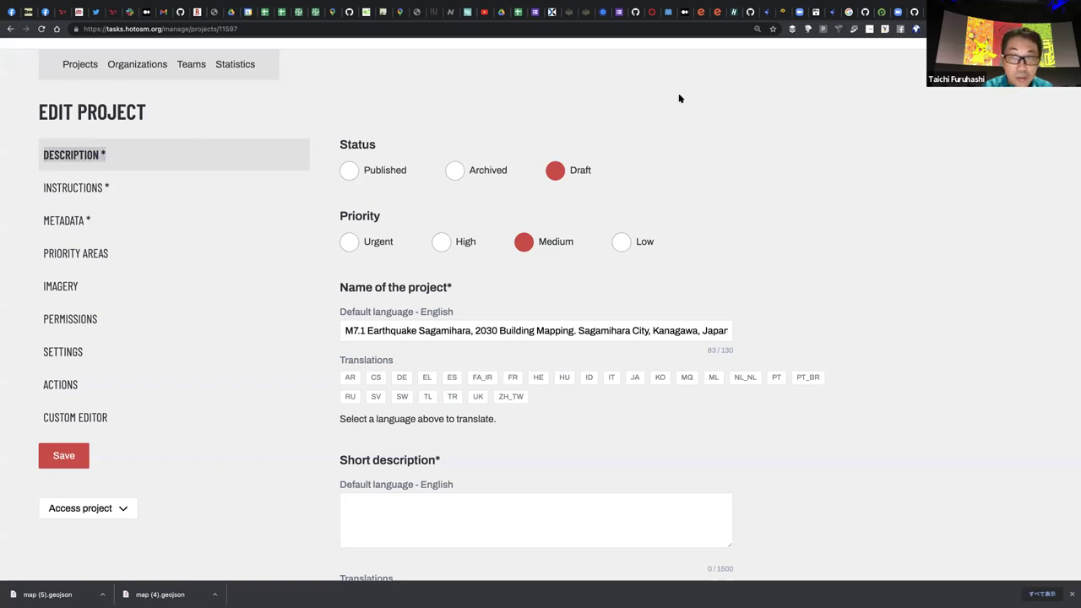
pyautogui.click(914, 13)
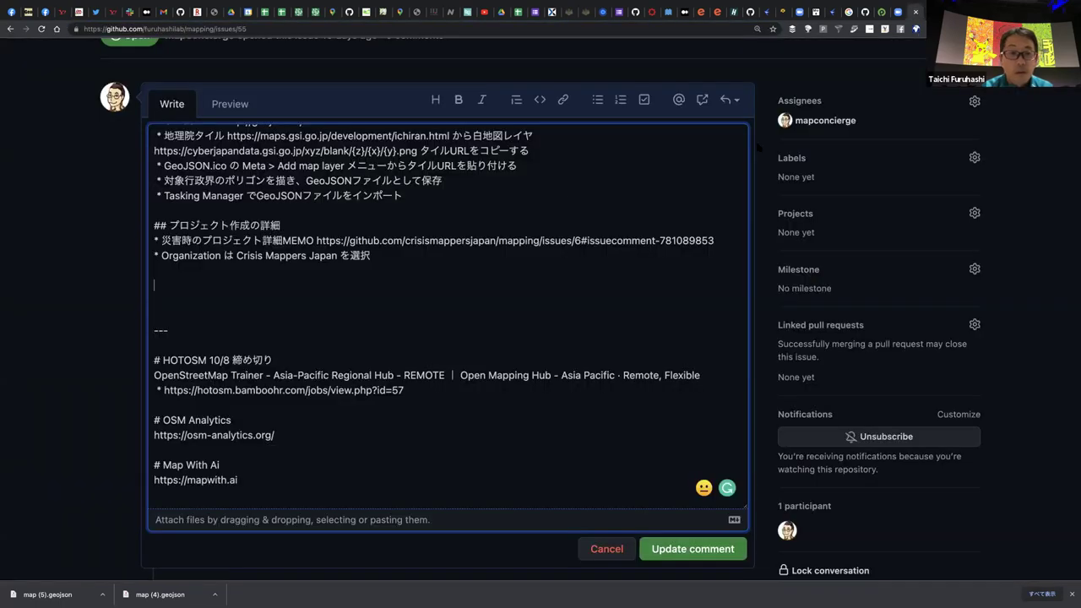
pyautogui.write('#')
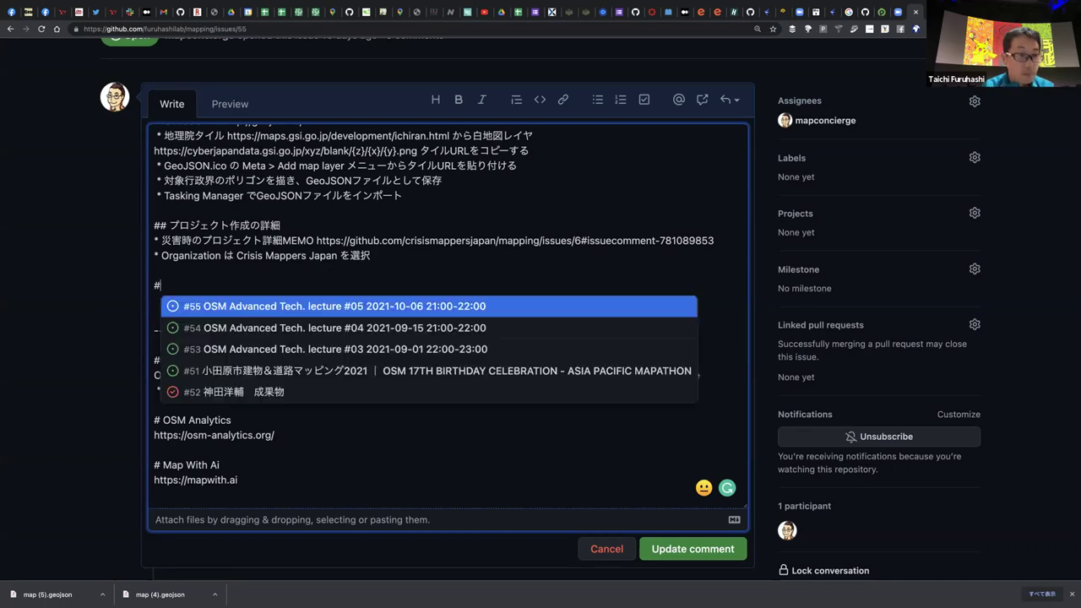
pyautogui.write('##')
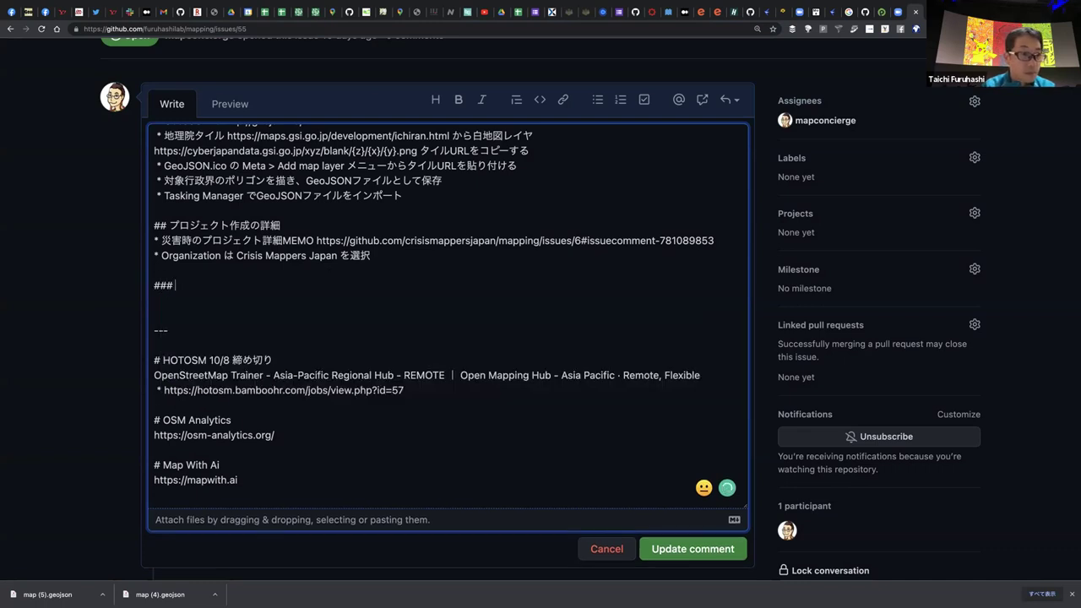
pyautogui.press('super+v')
pyautogui.press('BackSpace')
pyautogui.press('BackSpace')
pyautogui.press('Return')
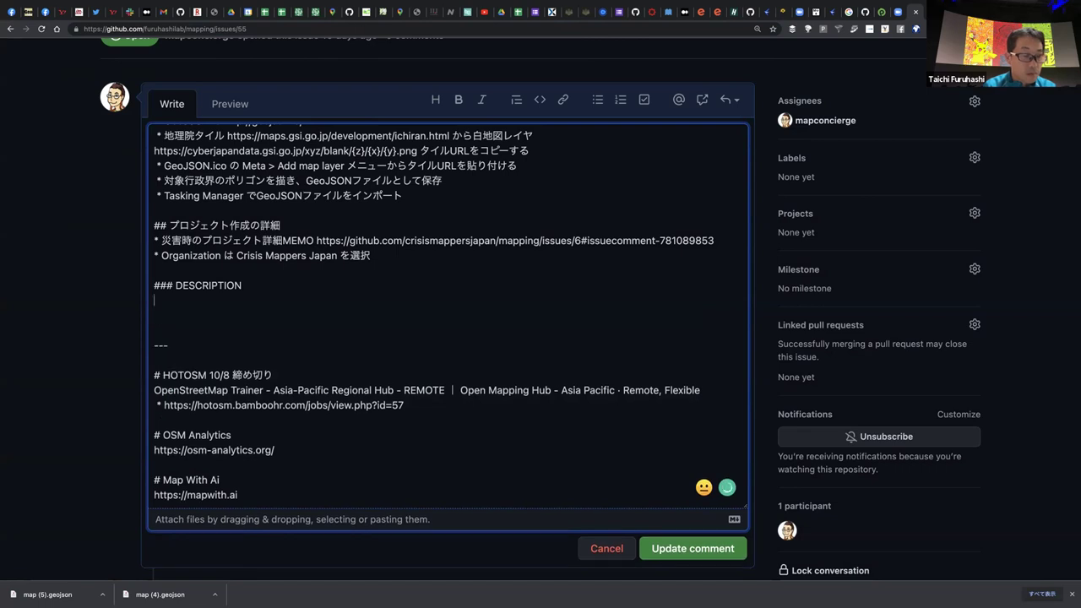
# Copy the project's status options from Tasking Manager and list them under DESCRIPTION as the bullet "Published, Archived, Draft"
pyautogui.write('*')
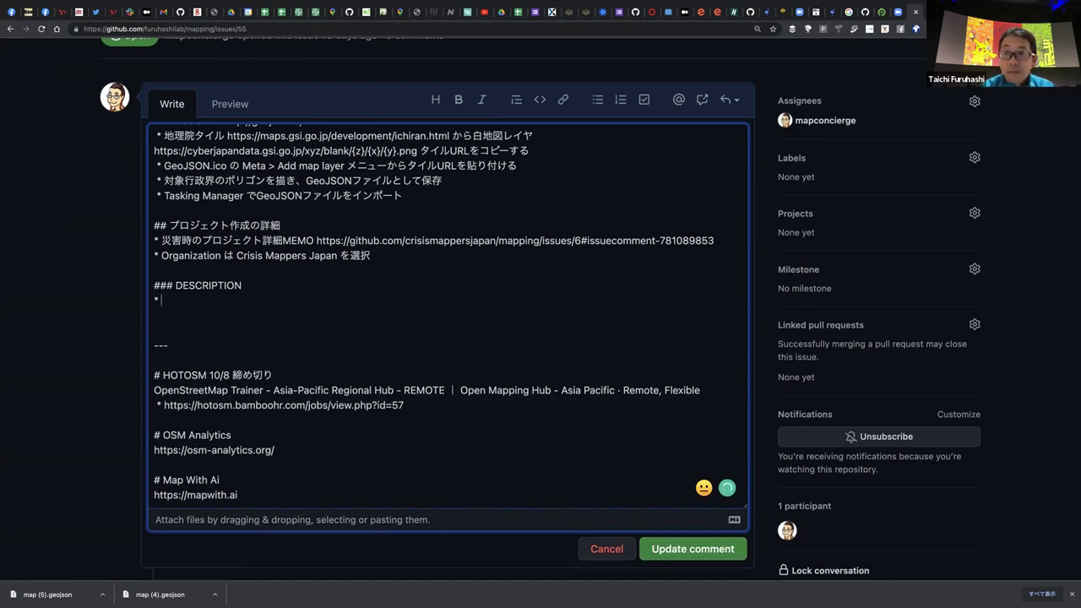
pyautogui.hotkey('ctrl', 'Tab')
pyautogui.moveTo(602, 171); pyautogui.dragTo(347, 162)
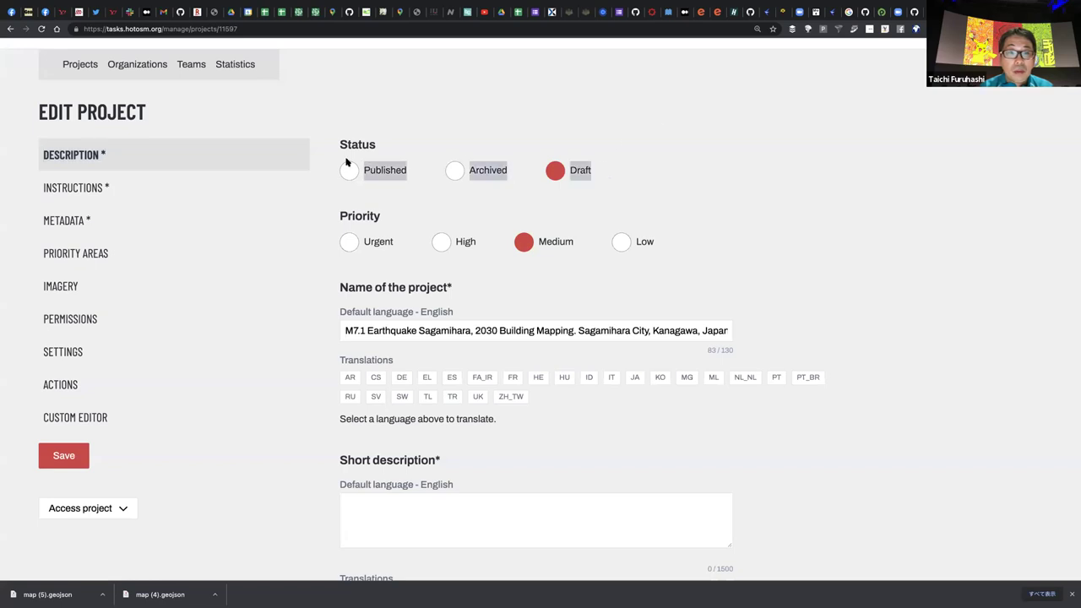
pyautogui.click(915, 12)
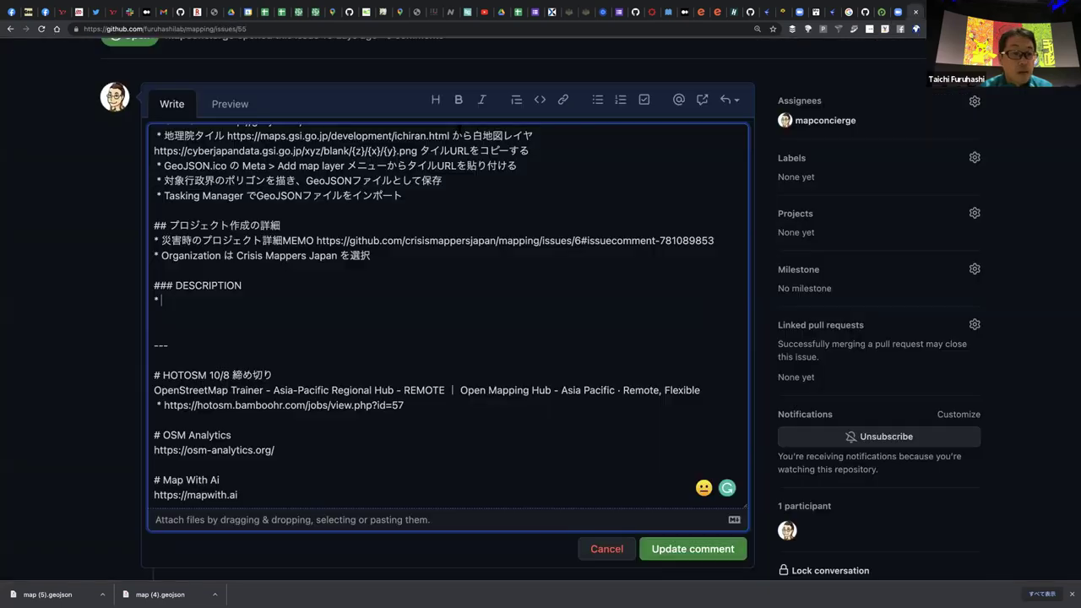
pyautogui.write('PublishedArchivedDraft')
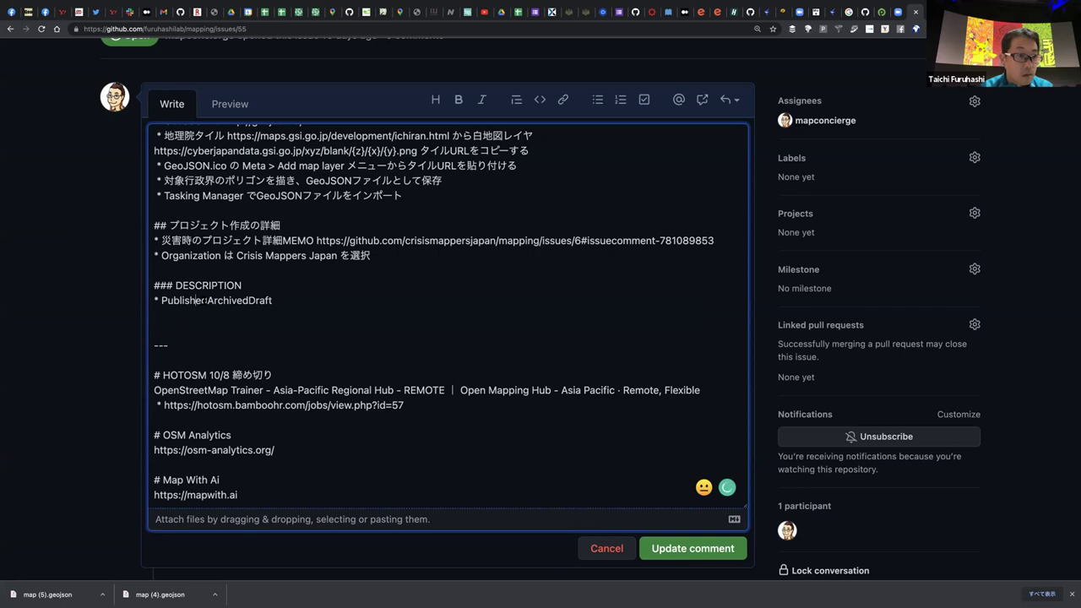
pyautogui.click(208, 300)
pyautogui.write(',')
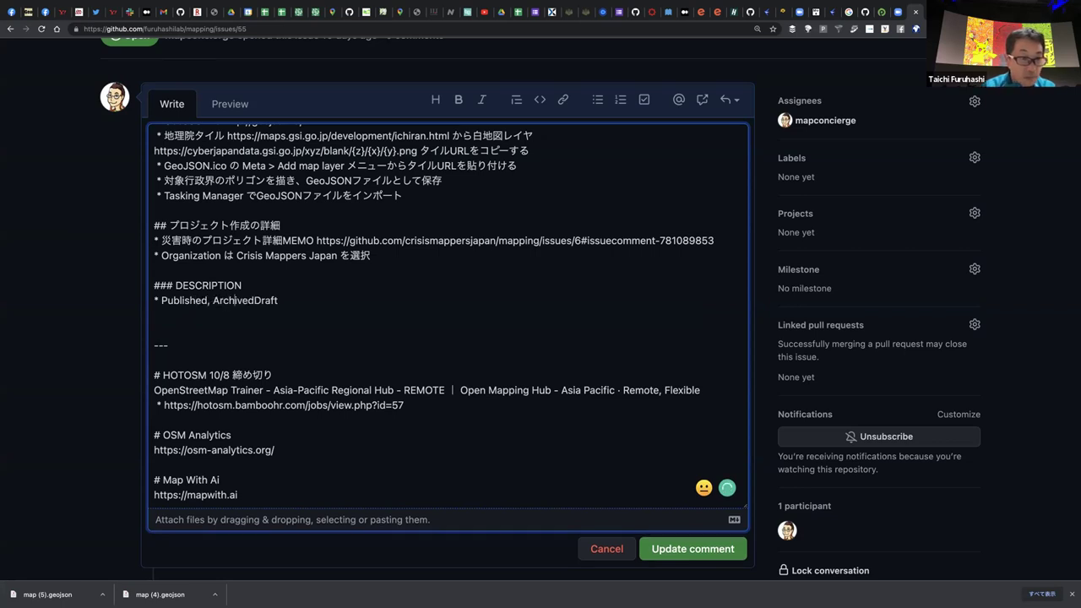
pyautogui.click(253, 301)
pyautogui.write(', ')
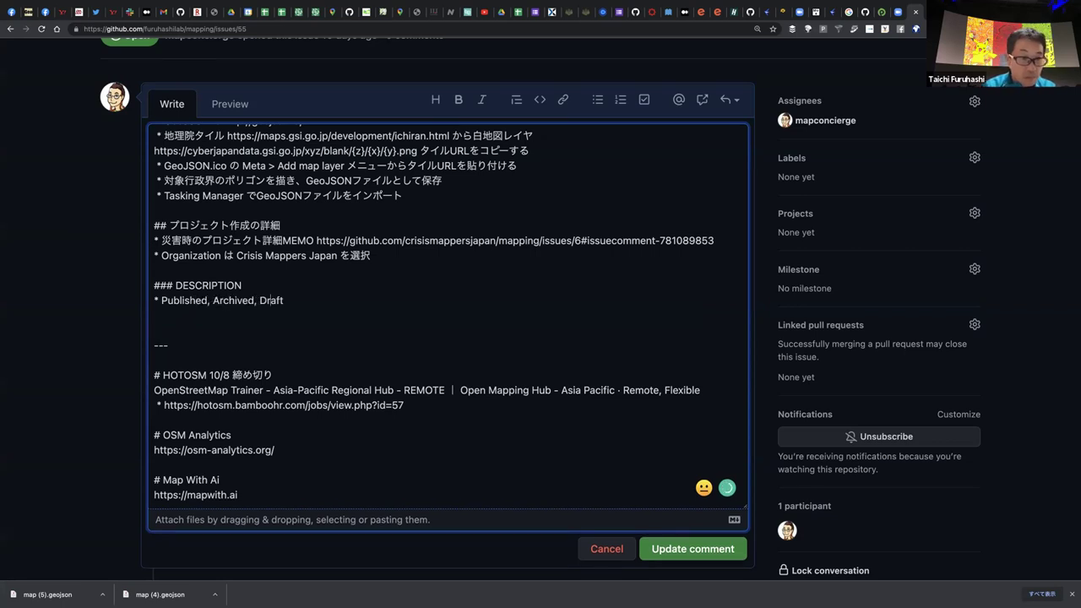
# Complete the status bullet under DESCRIPTION with "いずれかを選ぶ。練習は必ず Draft にする" and start a new bullet below it
pyautogui.write('いずれかをえらぶ')
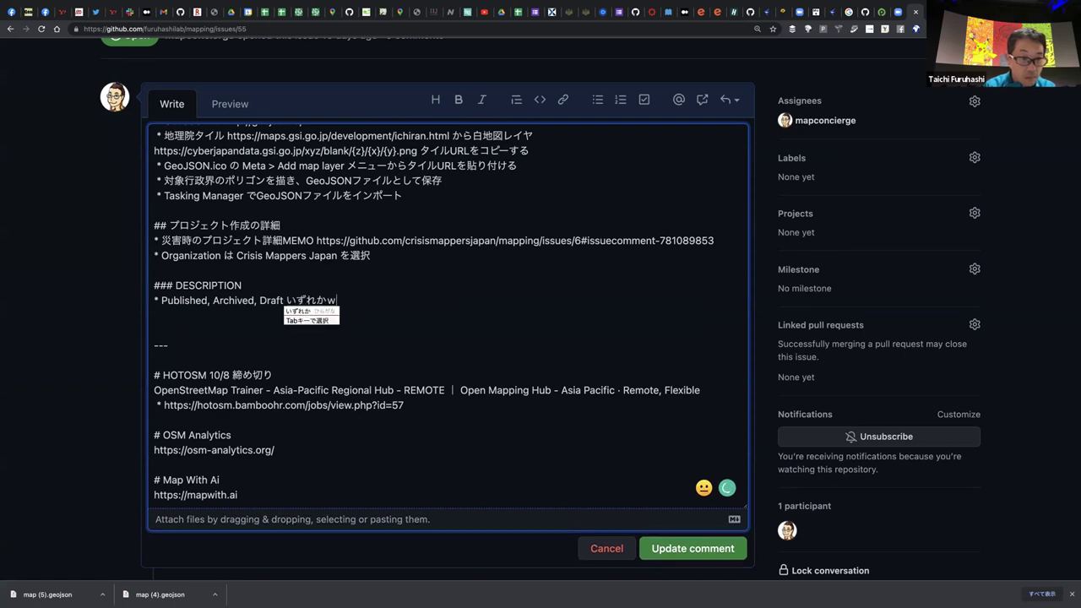
pyautogui.write('。')
pyautogui.write('れんしゅう')
pyautogui.press('space')
pyautogui.write('は')
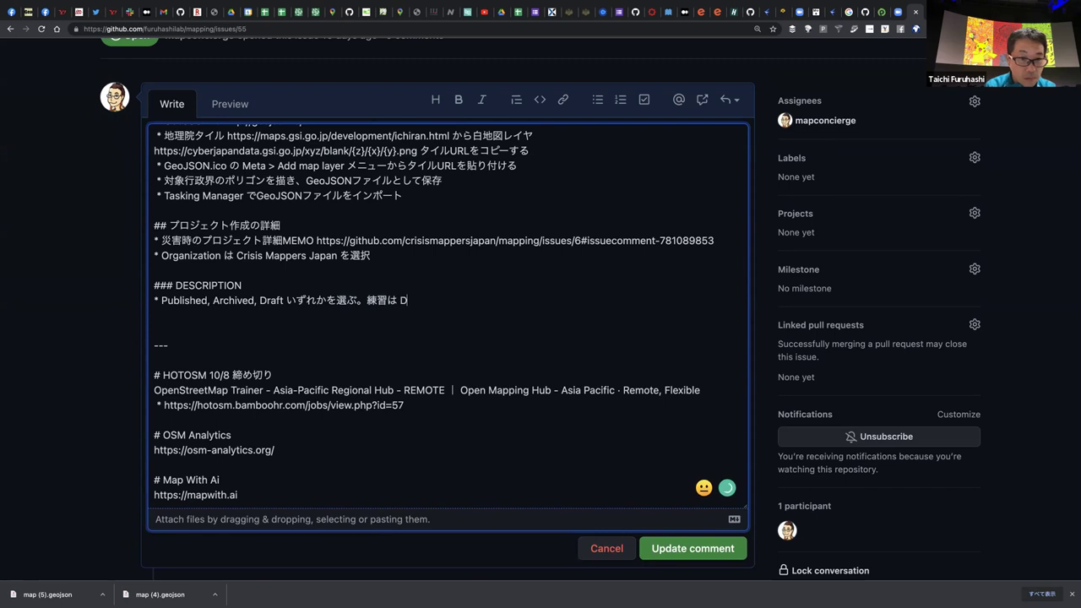
pyautogui.write('かならず')
pyautogui.press('space')
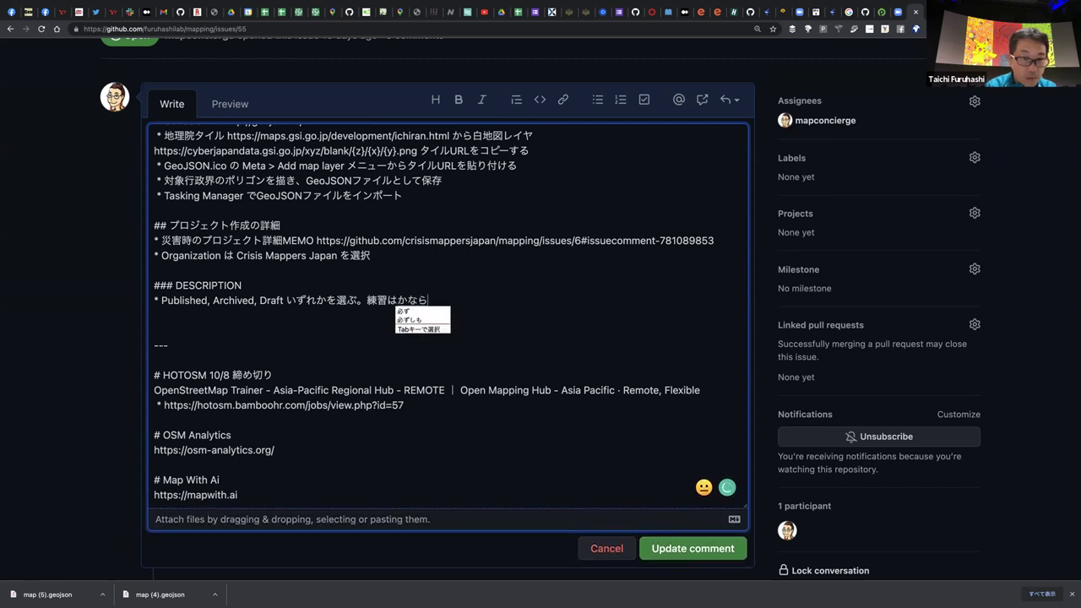
pyautogui.press('Return')
pyautogui.write('Draft')
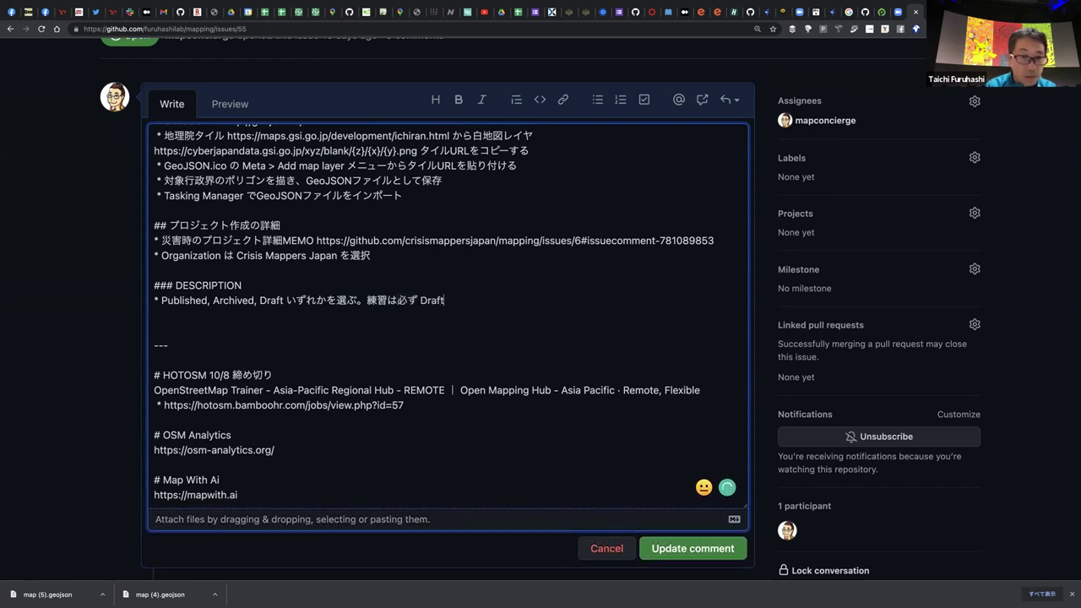
pyautogui.write(' nisuru')
pyautogui.press('Return')
pyautogui.press('Return')
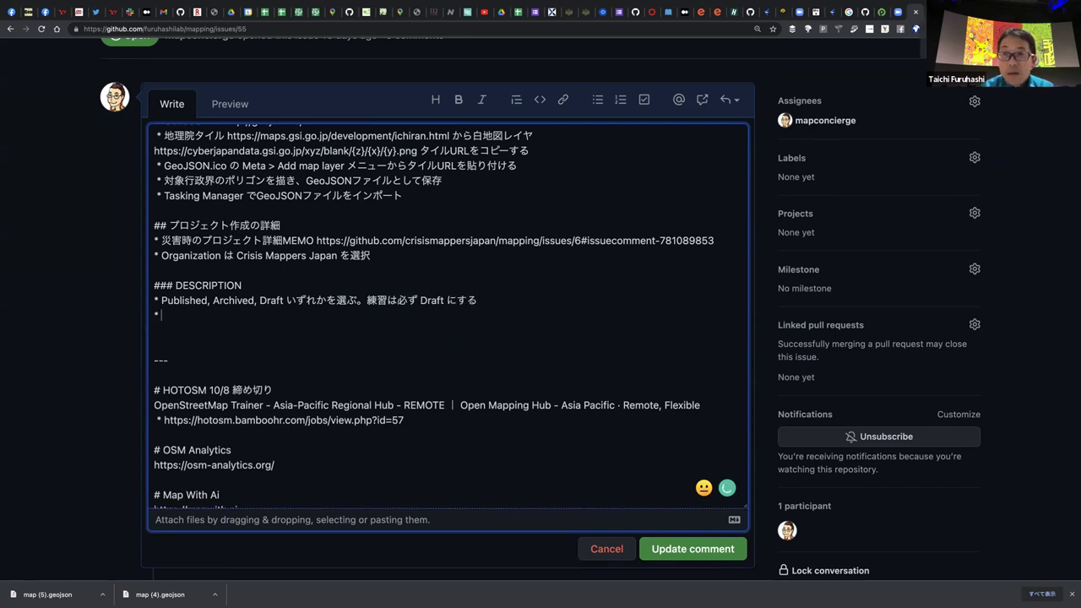
# Switch to Tasking Manager and copy the project's Priority options from Urgent to Low
pyautogui.hotkey('ctrl', 'Tab')
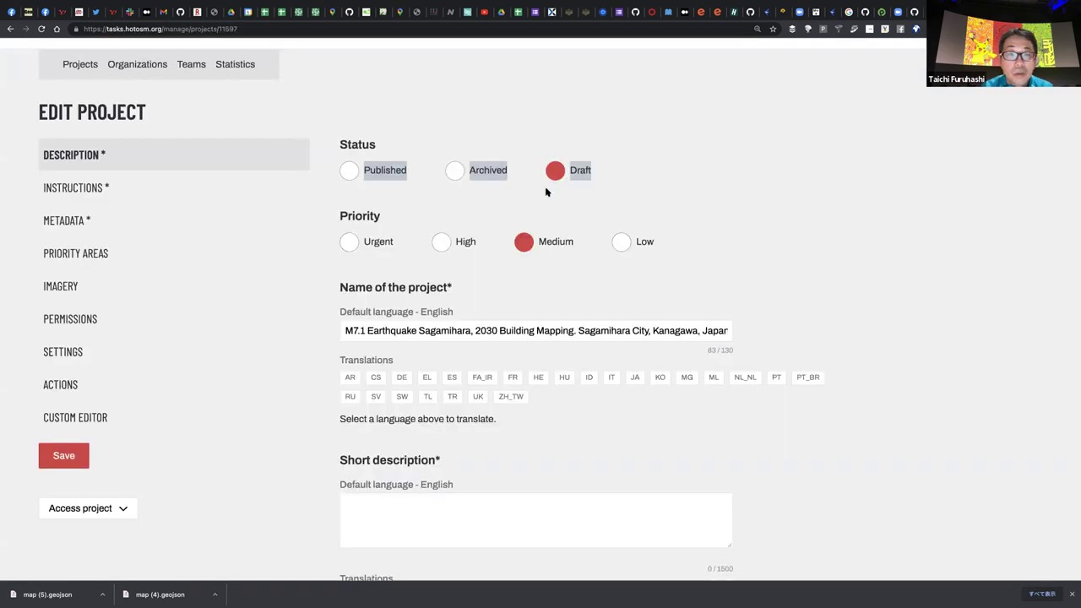
pyautogui.click(392, 227)
pyautogui.moveTo(390, 218); pyautogui.dragTo(338, 221)
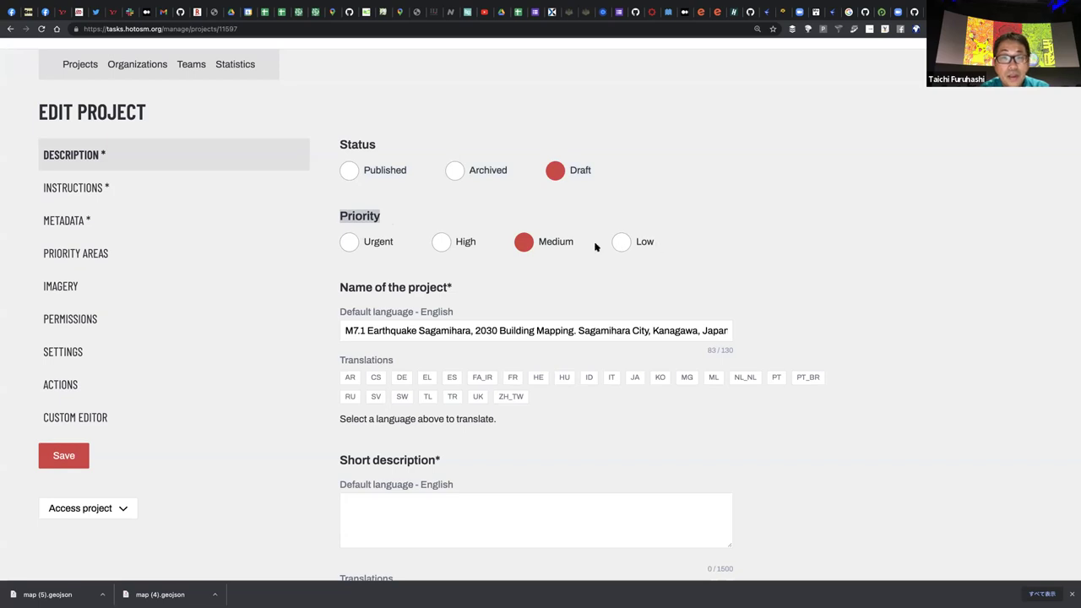
pyautogui.moveTo(678, 248); pyautogui.dragTo(363, 243)
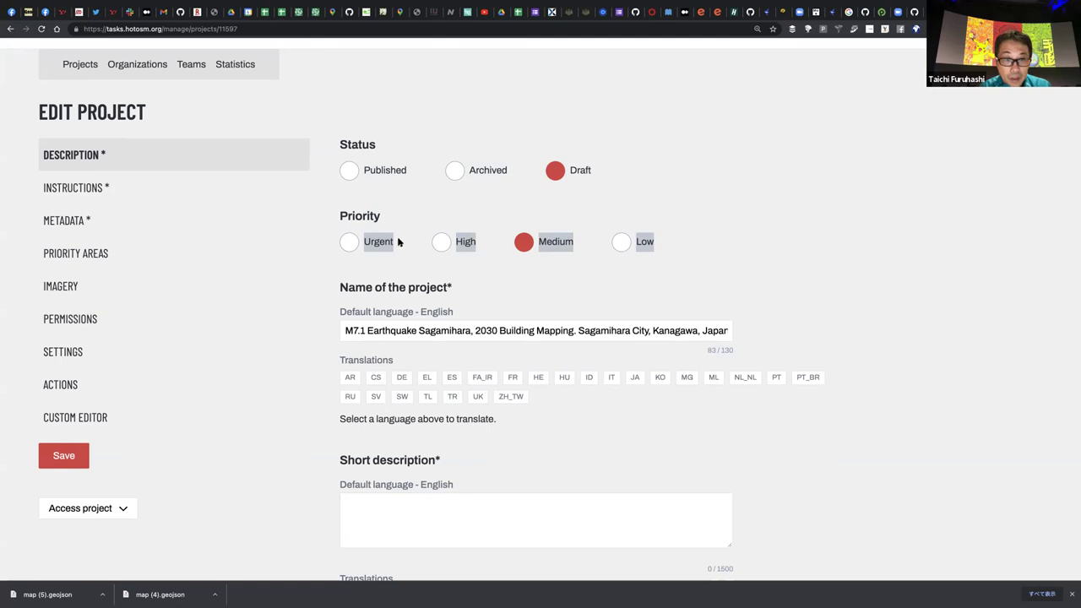
# Try the project's Urgent and High priority options and return the priority to Medium
pyautogui.doubleClick(366, 244)
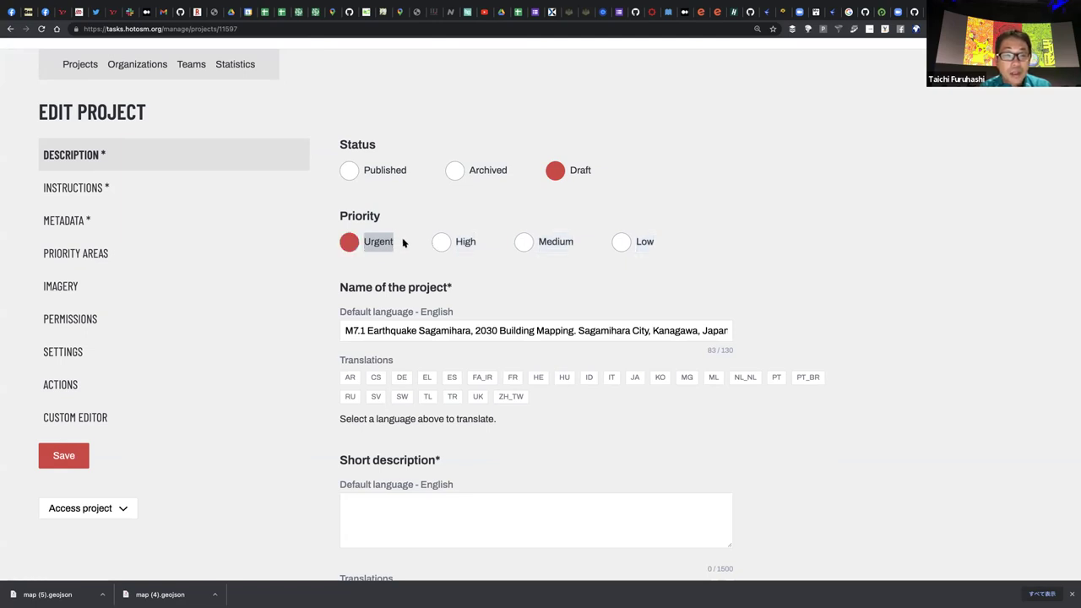
pyautogui.click(401, 243)
pyautogui.moveTo(401, 242); pyautogui.dragTo(365, 246)
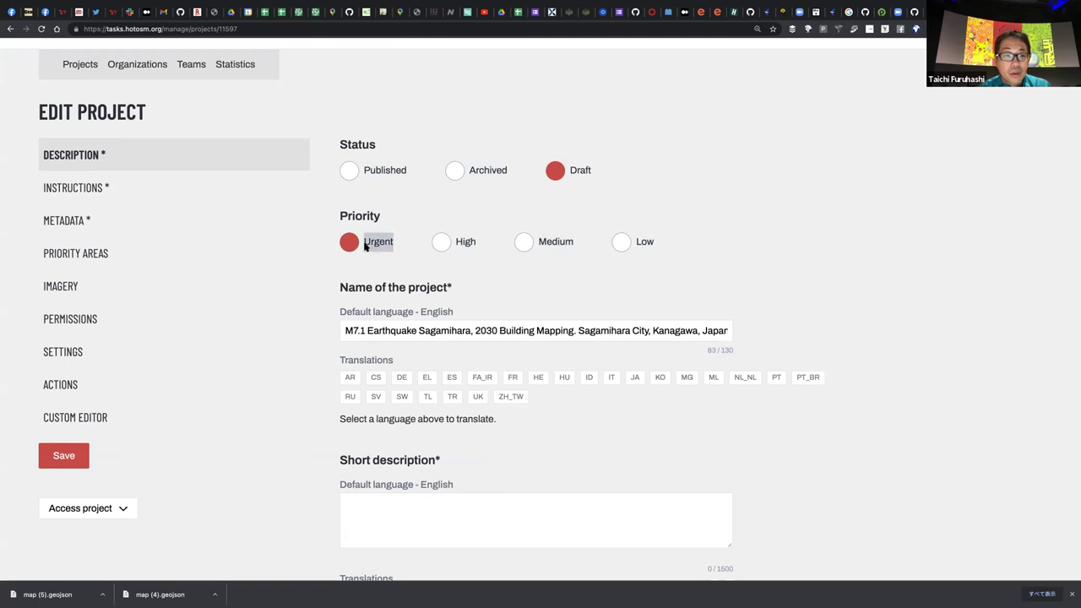
pyautogui.click(446, 245)
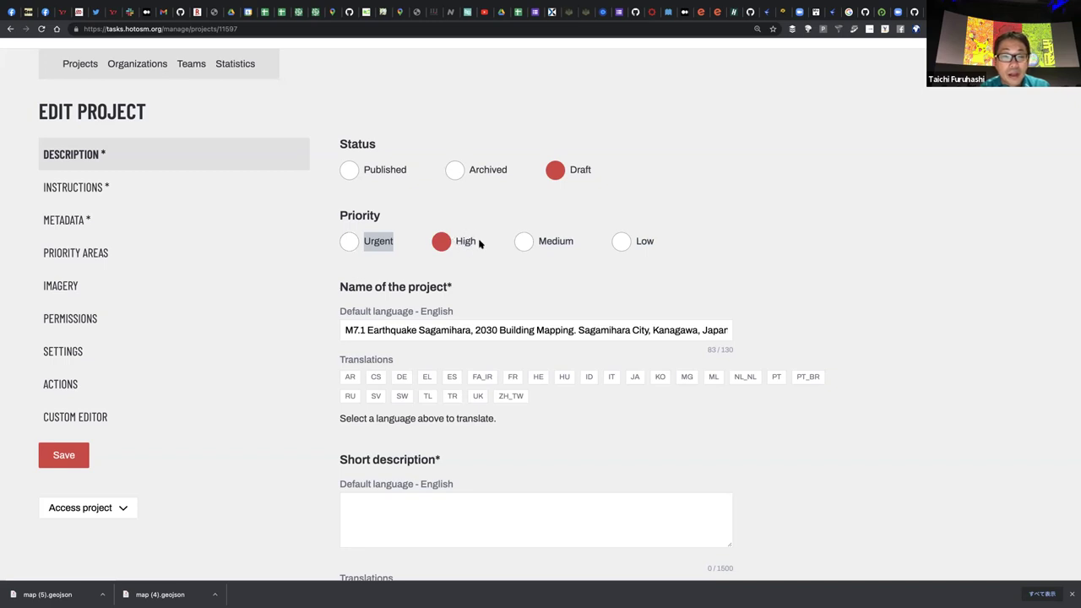
pyautogui.click(524, 244)
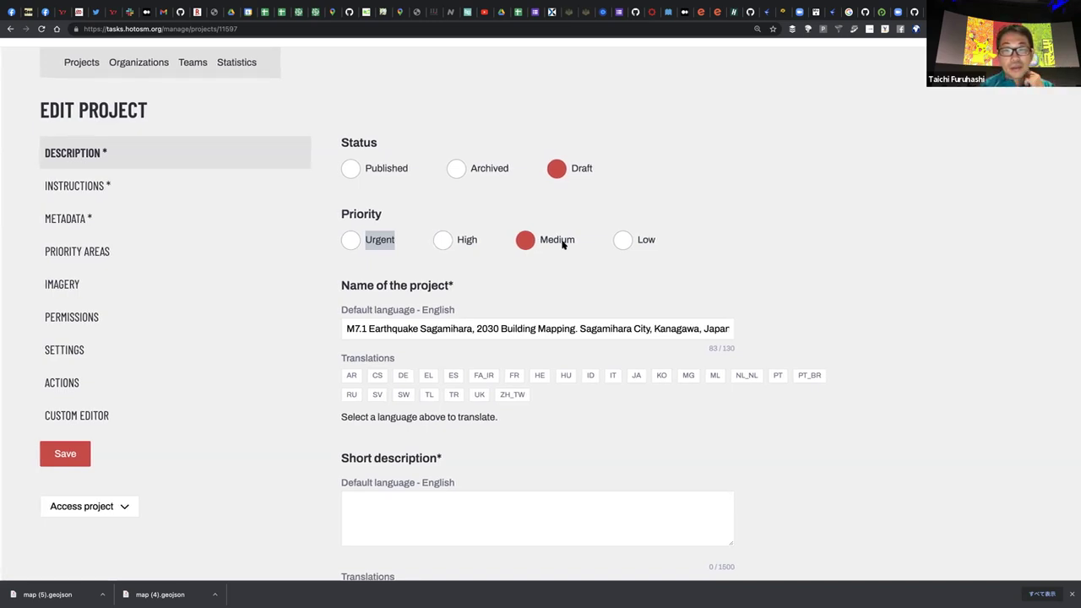
pyautogui.doubleClick(559, 241)
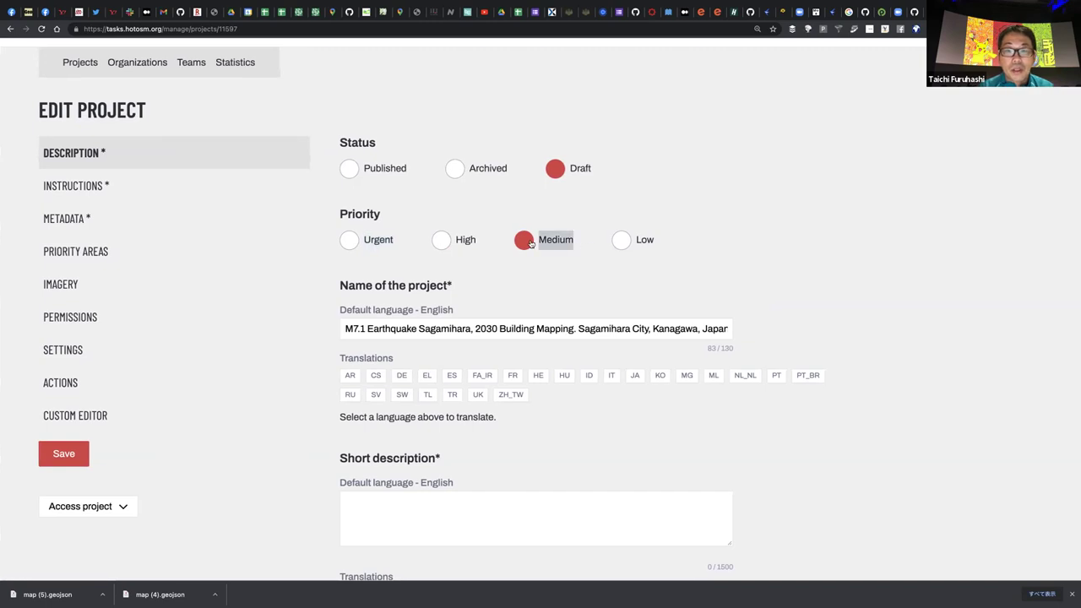
pyautogui.click(590, 235)
pyautogui.scroll(-1, 590, 235)
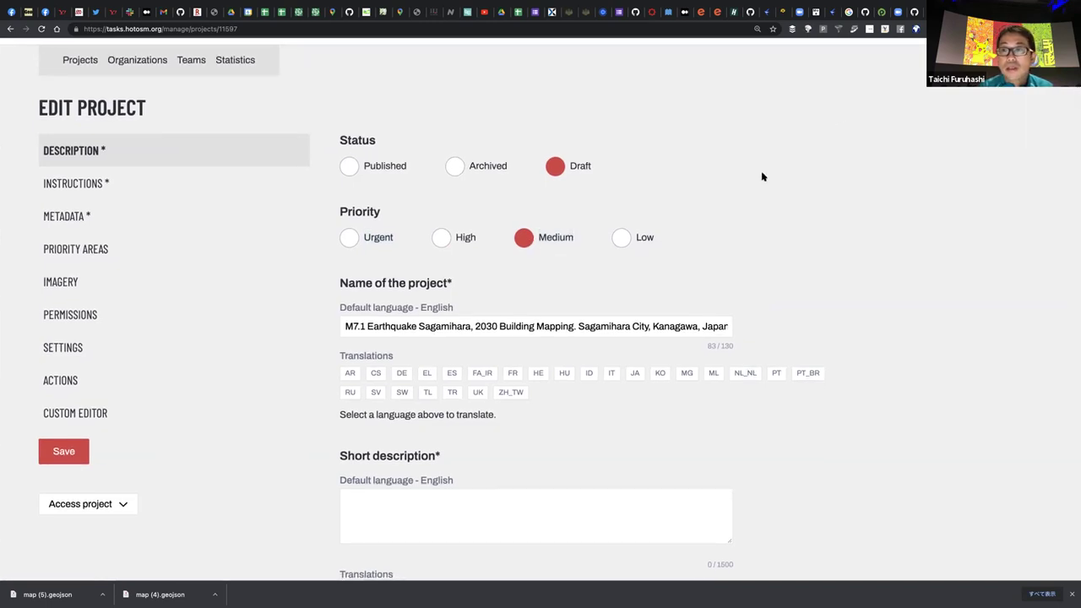
pyautogui.scroll(-1, 848, 103)
# Switch to the GitHub issue and add the copied priorities under DESCRIPTION as the bullet "Urgent, High, Medium, Low"
pyautogui.click(915, 13)
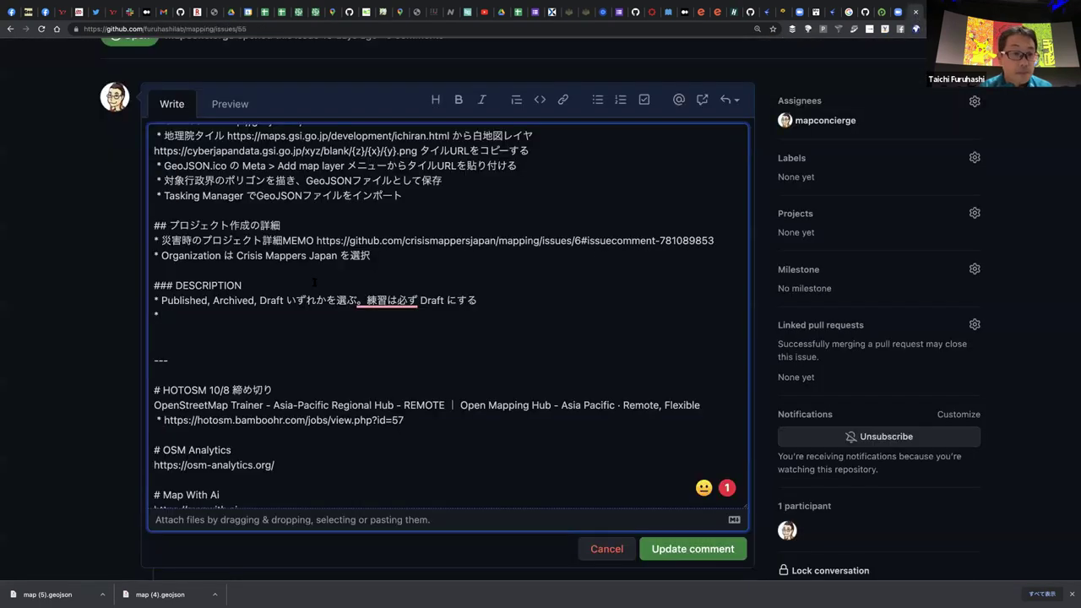
pyautogui.write('UrgentHighMediumLow')
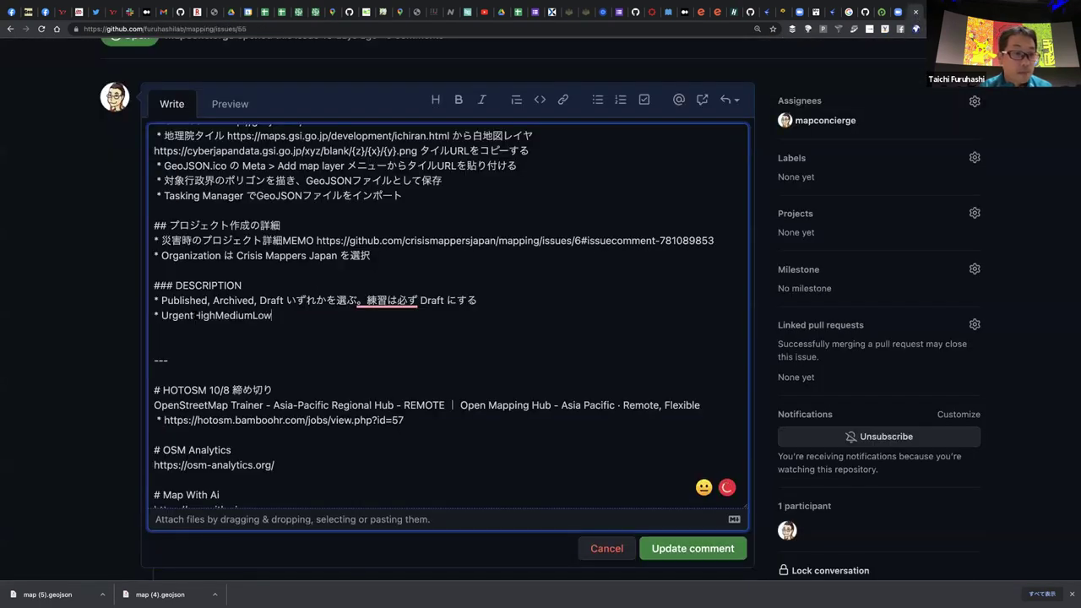
pyautogui.write(', High')
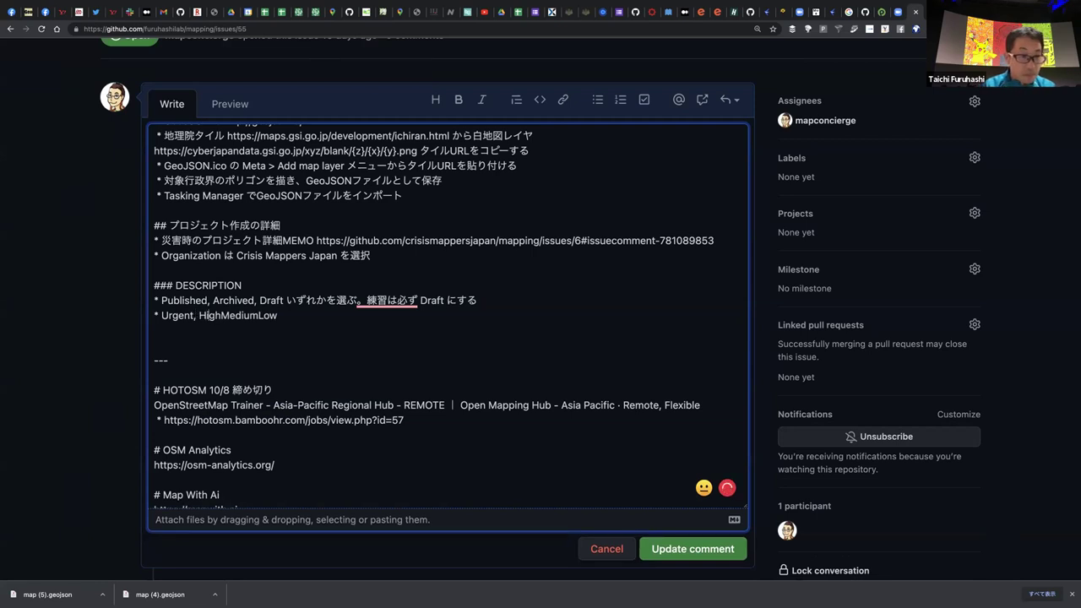
pyautogui.write(',')
pyautogui.press('Right')
pyautogui.press('Right')
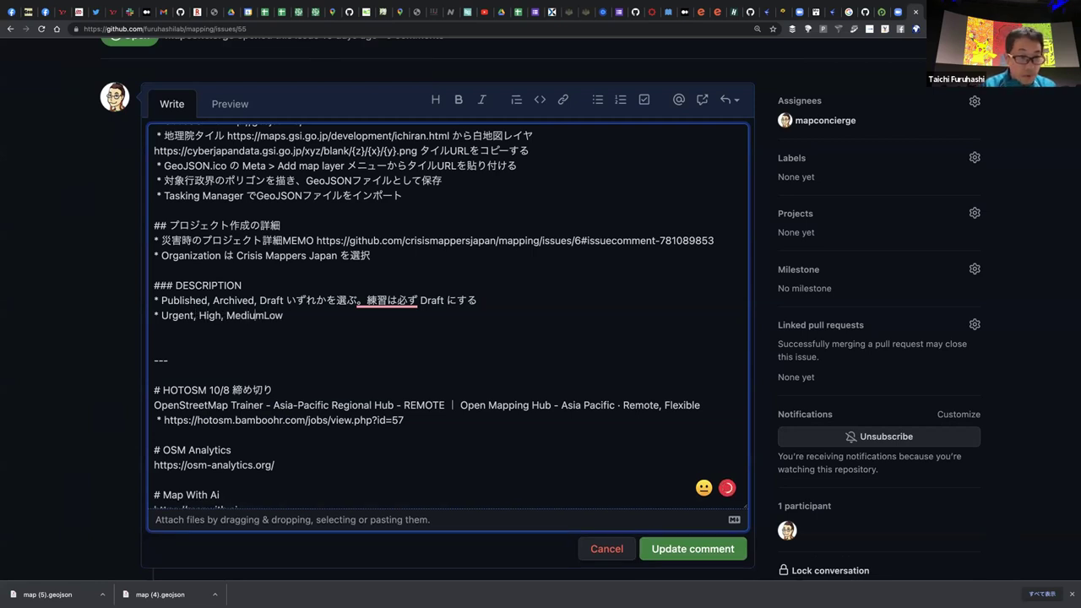
pyautogui.write(',')
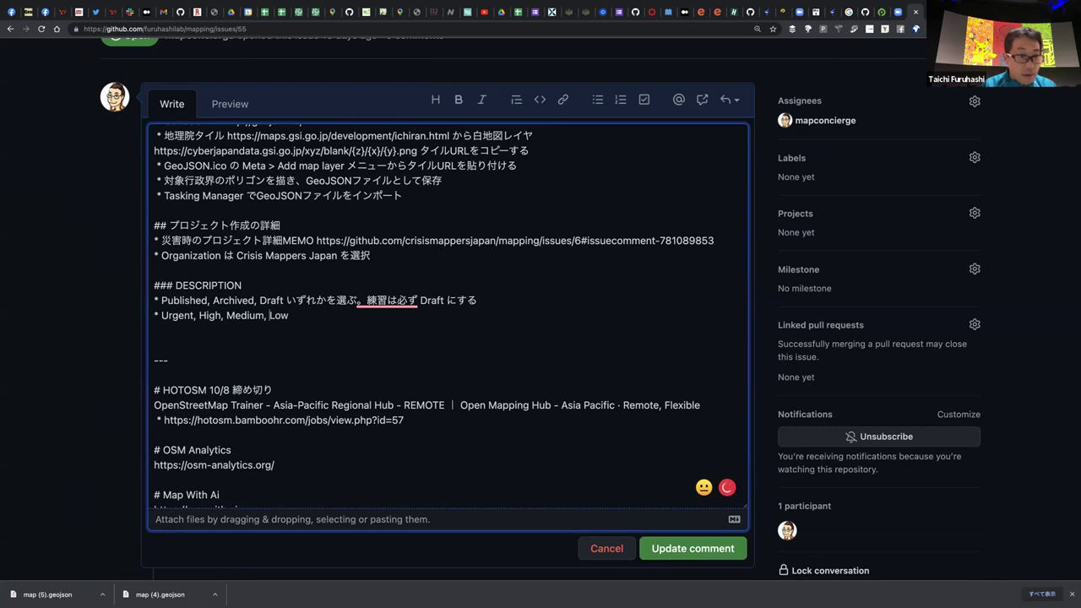
pyautogui.press('Return')
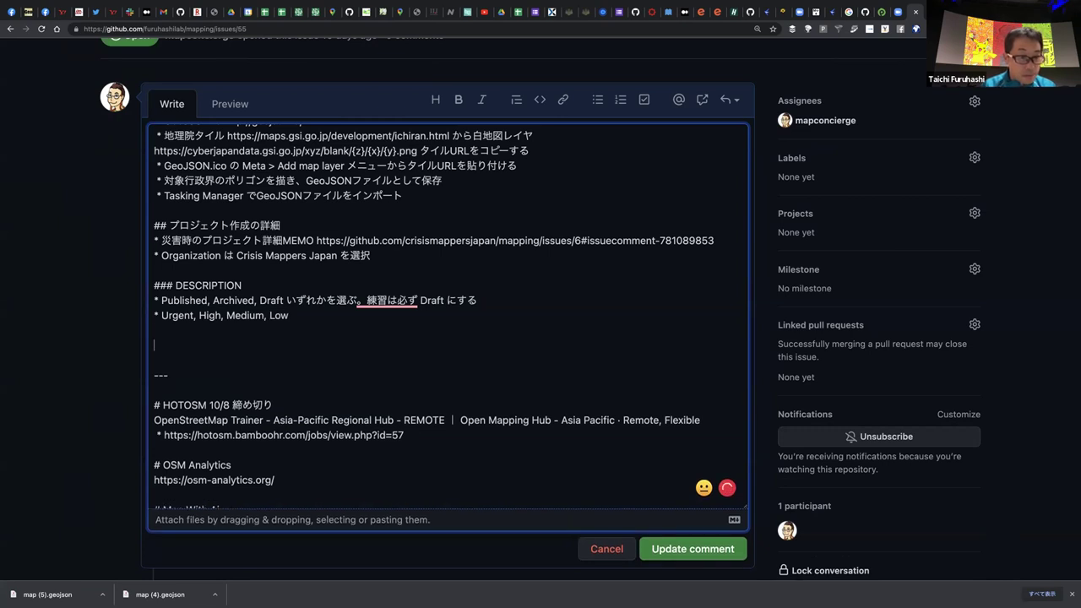
pyautogui.write('*')
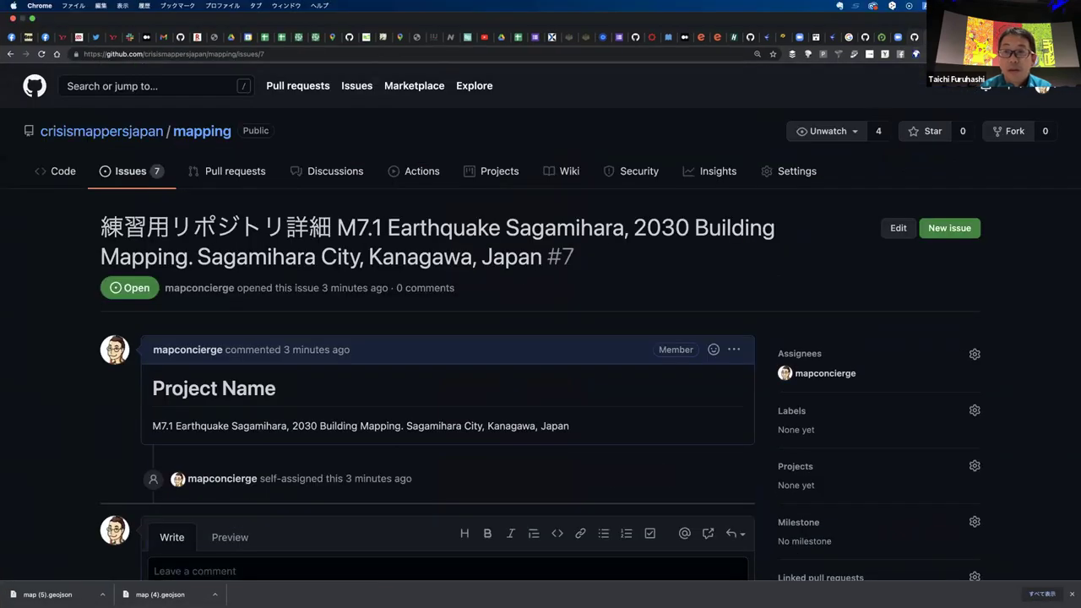
# Switch to Tasking Manager, review the English project name, and open its Japanese (JA) translation for entry
pyautogui.click(651, 38)
pyautogui.scroll(-1, 464, 304)
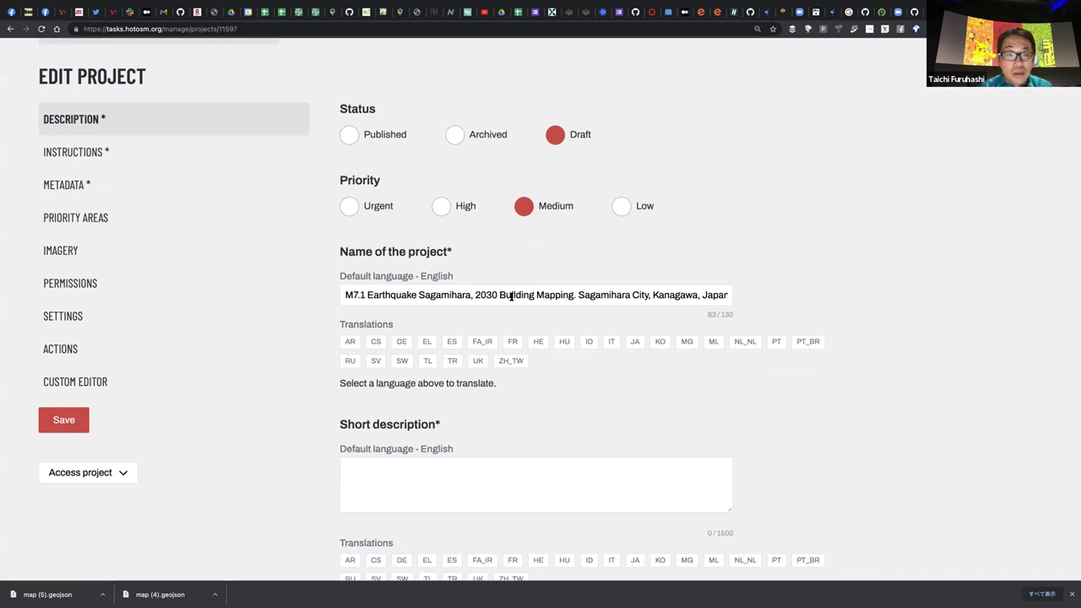
pyautogui.tripleClick(462, 293)
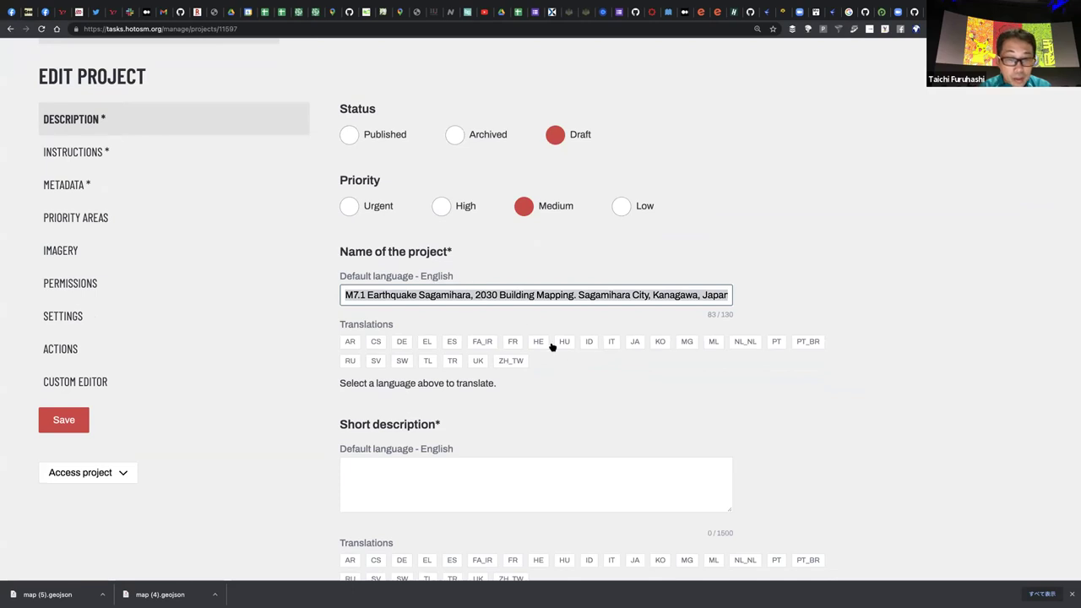
pyautogui.click(598, 372)
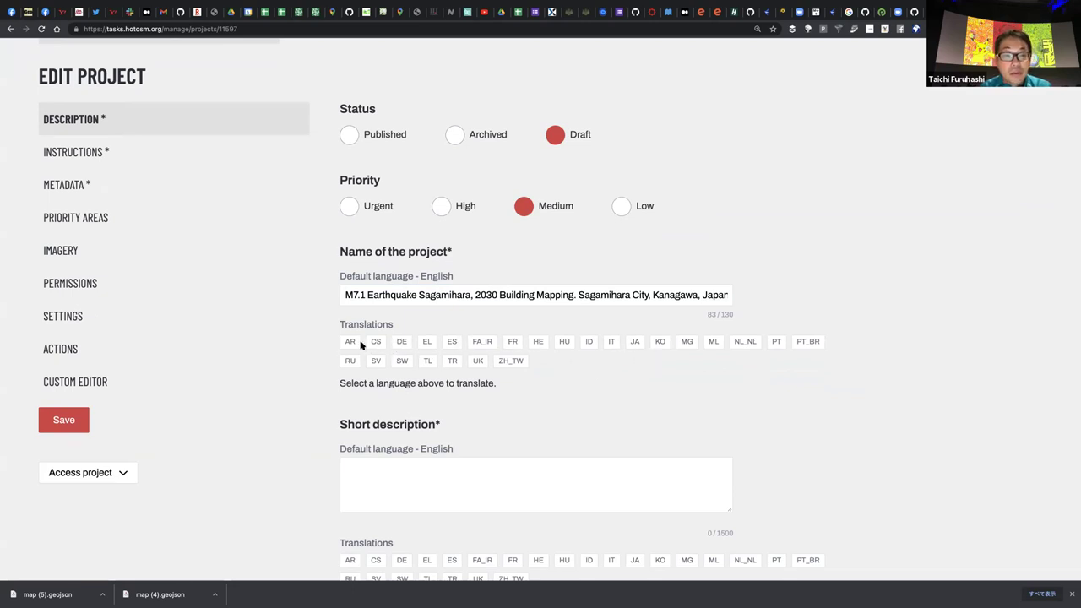
pyautogui.click(636, 342)
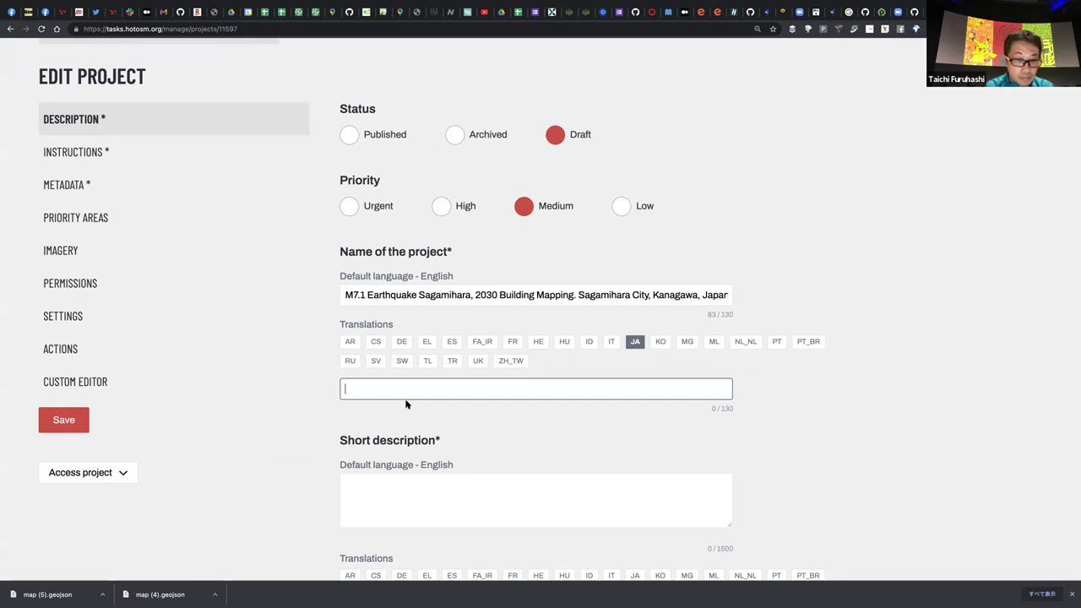
# Begin the Japanese project name with "相模原地震 M7.1", using a half-width space before the magnitude
pyautogui.write('さがみはらじしん')
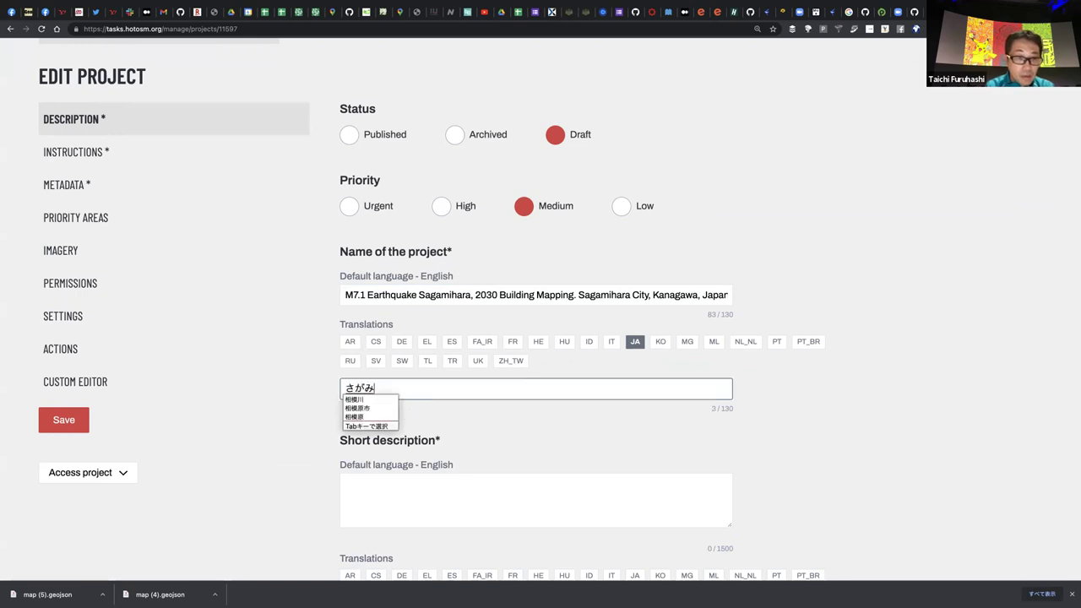
pyautogui.press('space')
pyautogui.press('Right')
pyautogui.press('space')
pyautogui.press('space')
pyautogui.press('Return')
pyautogui.write('M')
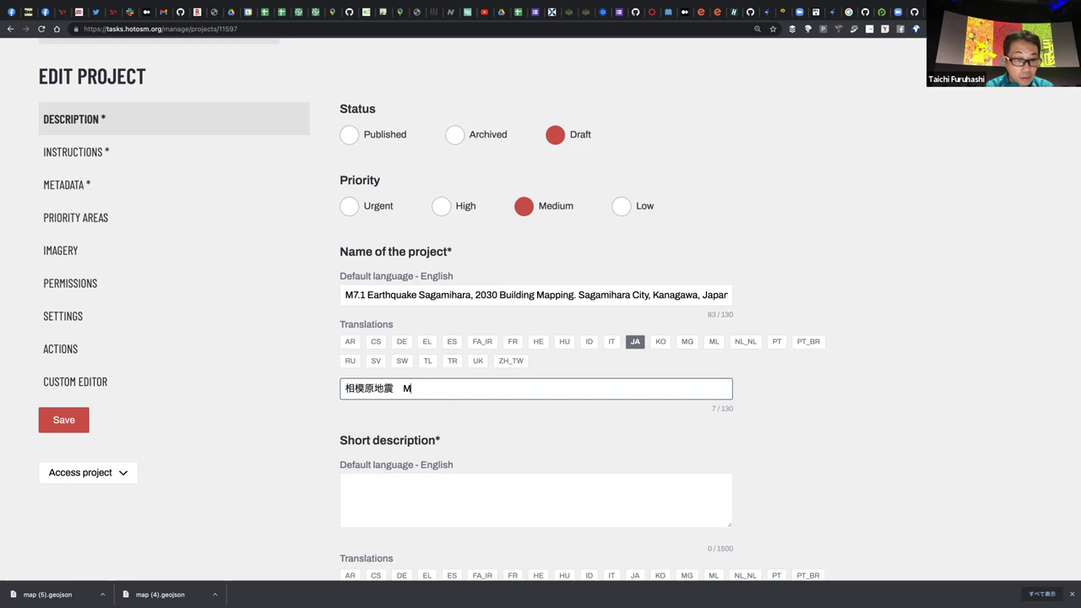
pyautogui.write('7.1')
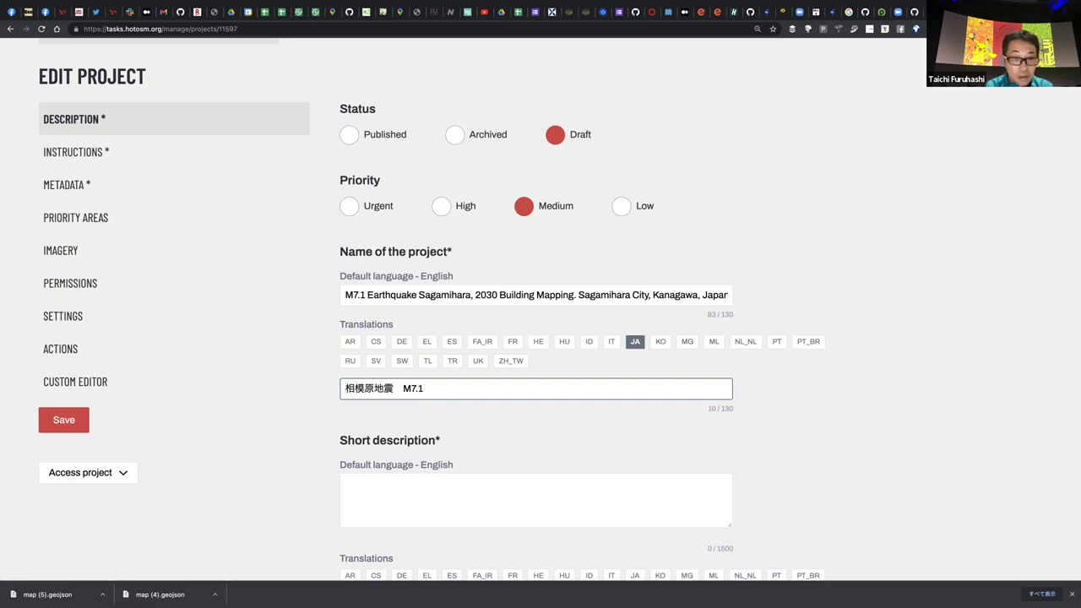
pyautogui.click(407, 388)
pyautogui.press('BackSpace')
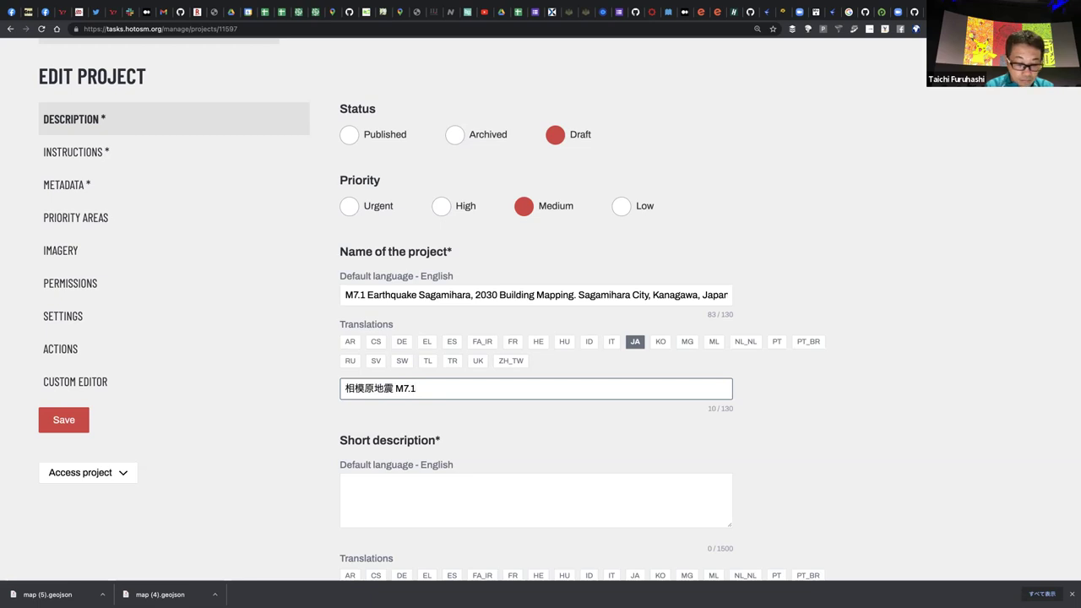
# Append ", 建物マッピング, 相模原市, 神奈川県," to the Japanese project name
pyautogui.write(', たて')
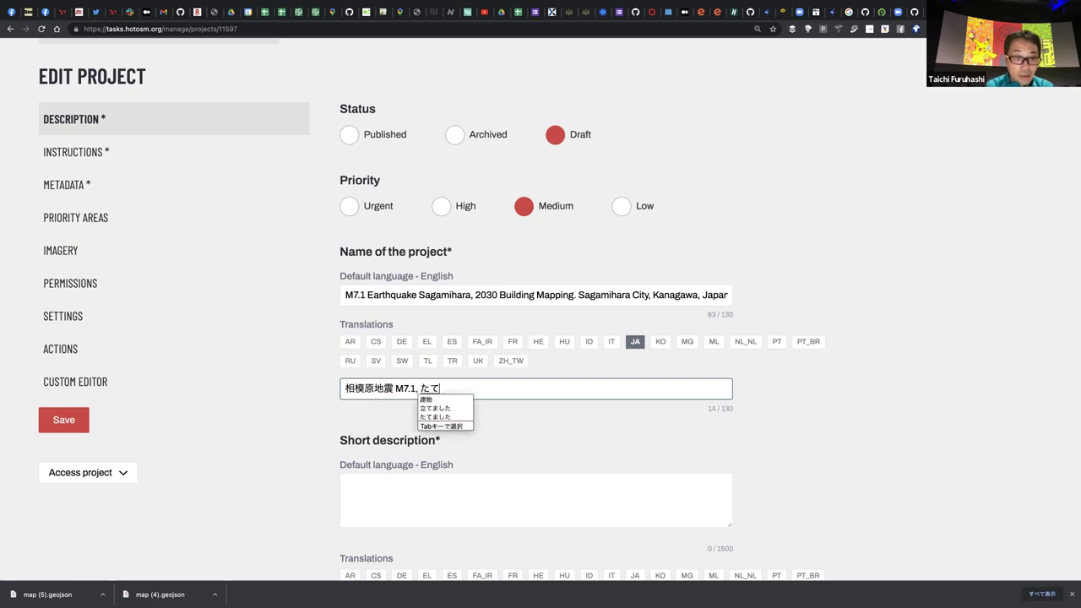
pyautogui.write('ものまっぴんぐ')
pyautogui.press('space')
pyautogui.press('Return')
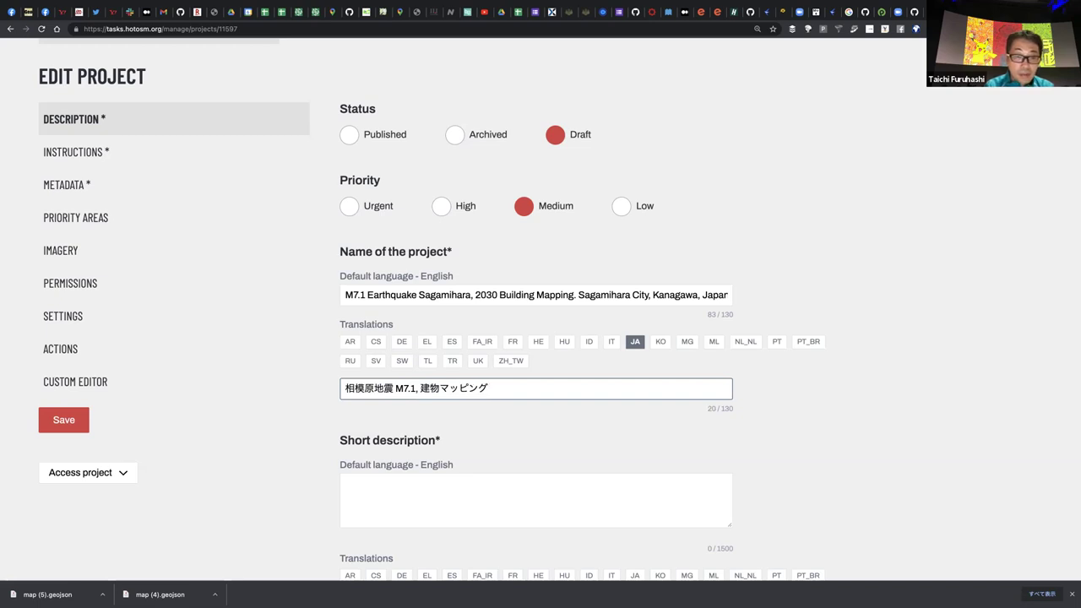
pyautogui.write(', 相模原市')
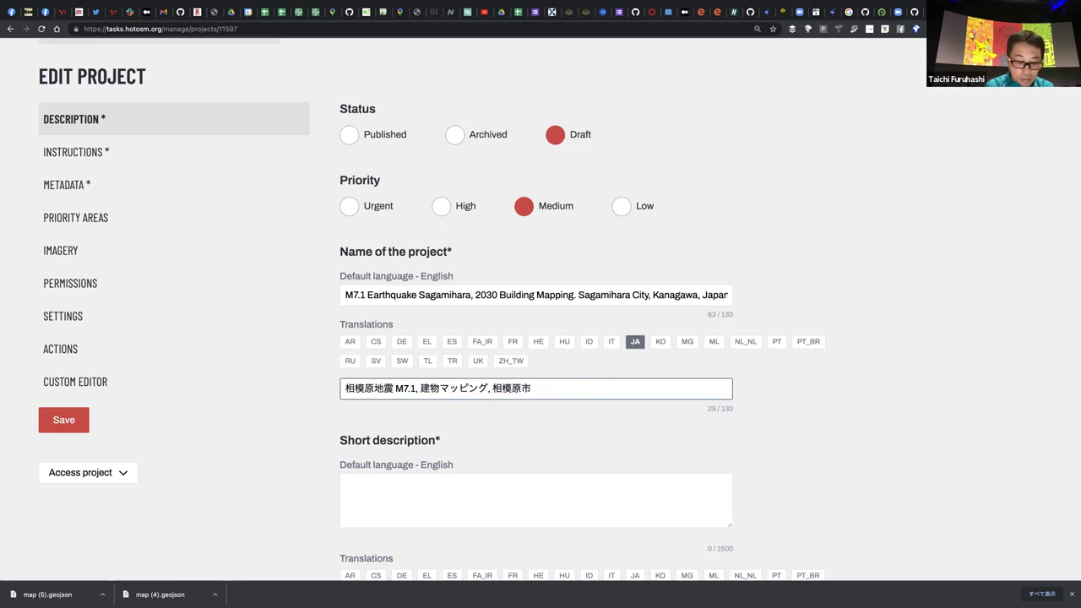
pyautogui.write(', 神奈川県,')
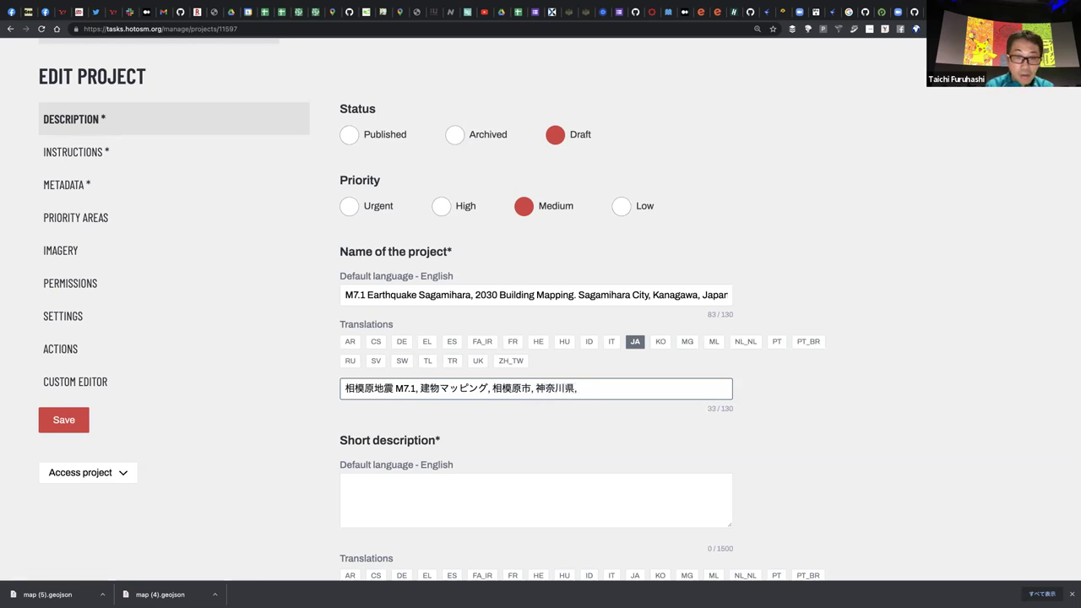
# Copy the city name 相模原市 in the Japanese project name and remove it from before 神奈川県
pyautogui.click(536, 388)
pyautogui.press('BackSpace')
pyautogui.press('BackSpace')
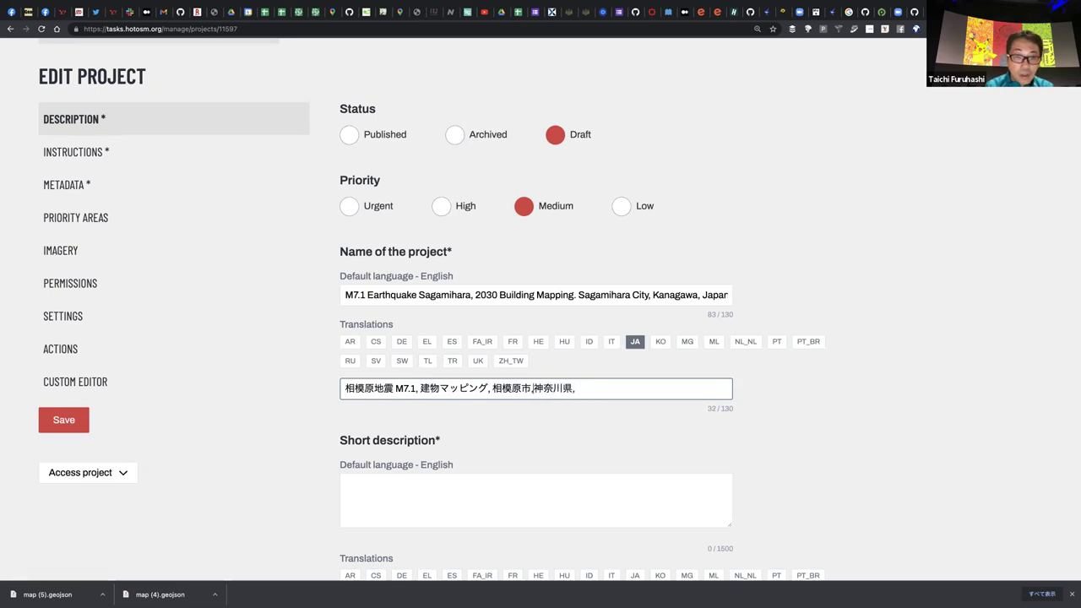
pyautogui.hotkey('shift', 'Left')
pyautogui.hotkey('shift', 'Left')
pyautogui.hotkey('shift', 'Left')
pyautogui.hotkey('shift', 'Left')
pyautogui.hotkey('ctrl', 'c')
pyautogui.press('BackSpace')
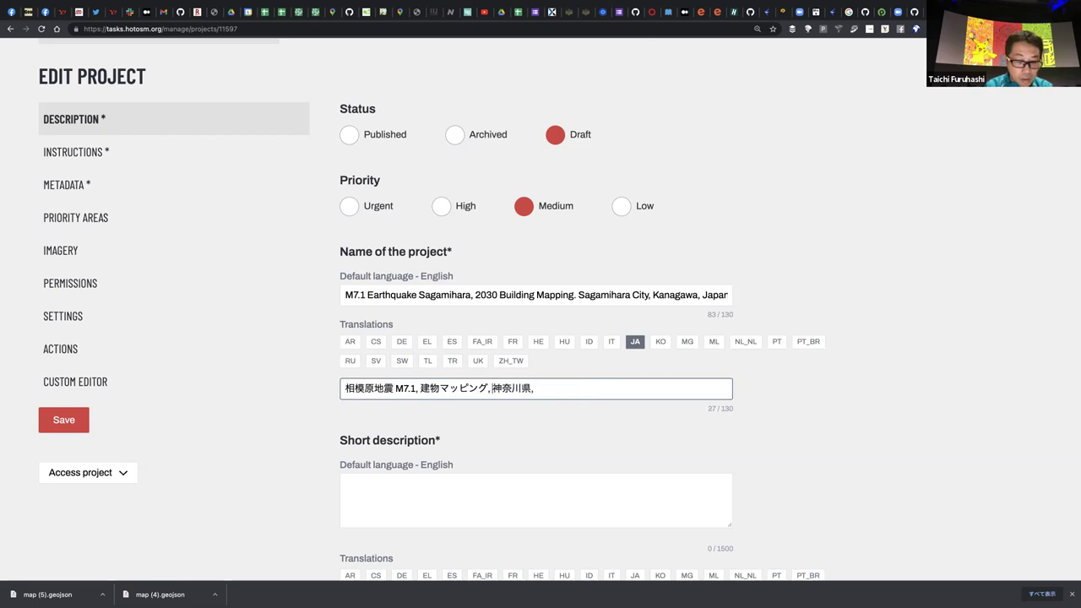
# Complete the Japanese project name with 相模原市 directly after 神奈川県, followed by ", 日本", and copy the whole name
pyautogui.hotkey('ctrl', 'v')
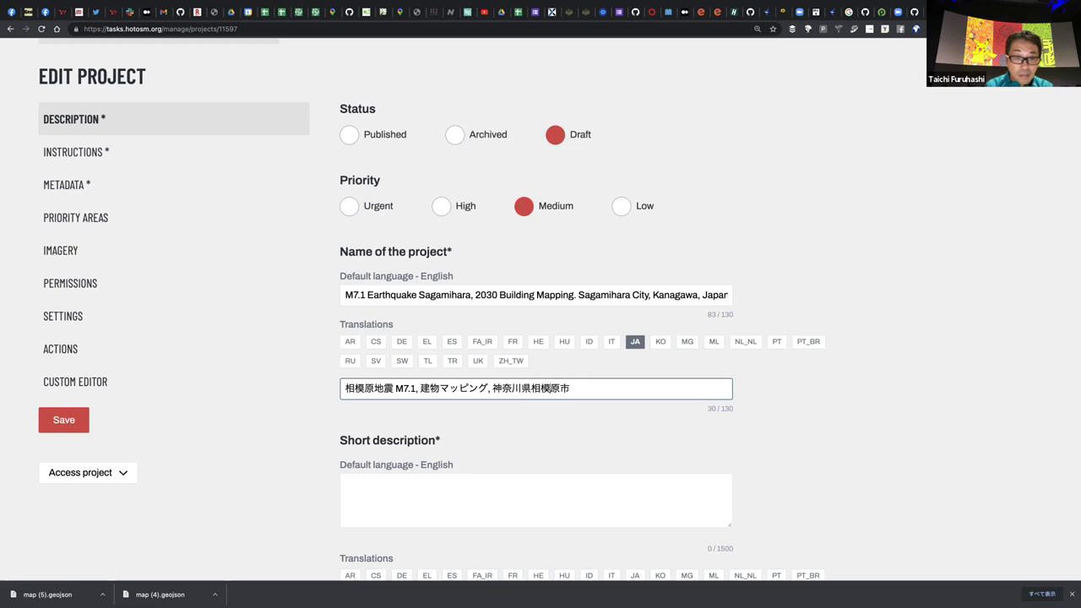
pyautogui.write(', 日本')
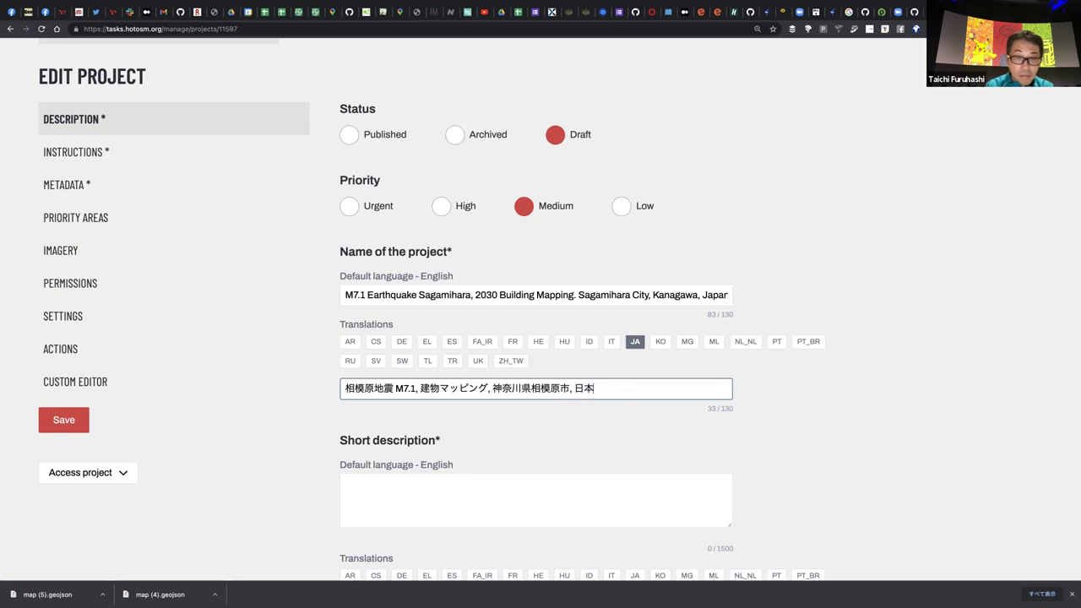
pyautogui.hotkey('shift', 'Left')
pyautogui.hotkey('shift', 'Left')
pyautogui.press('super+shift+Left')
pyautogui.press('super+c')
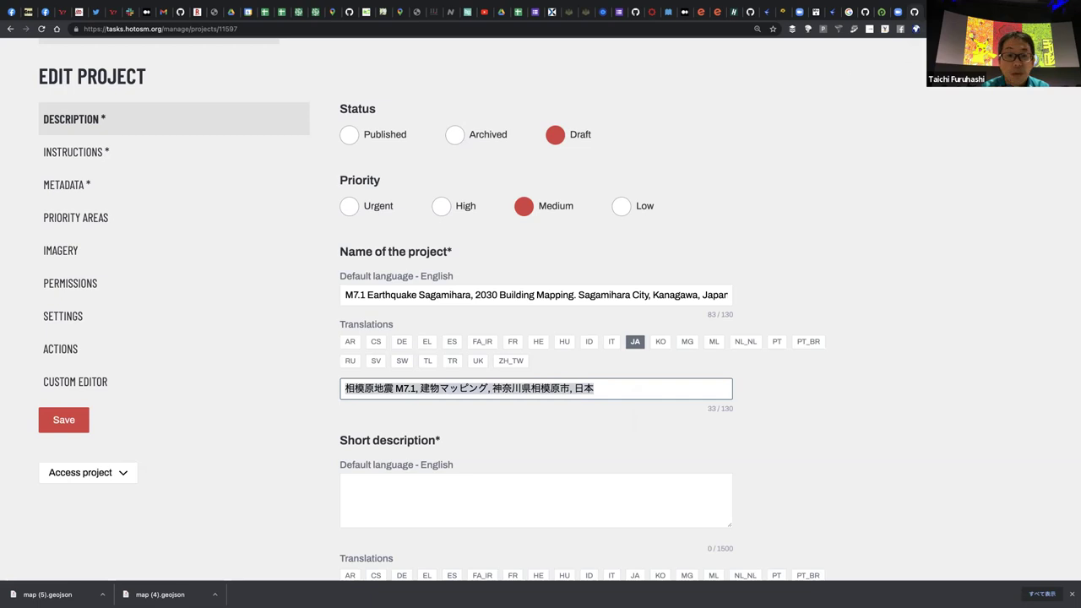
# Switch to GitHub issue #7 and paste the Japanese project name below the English one in the opening comment
pyautogui.click(914, 13)
pyautogui.click(934, 12)
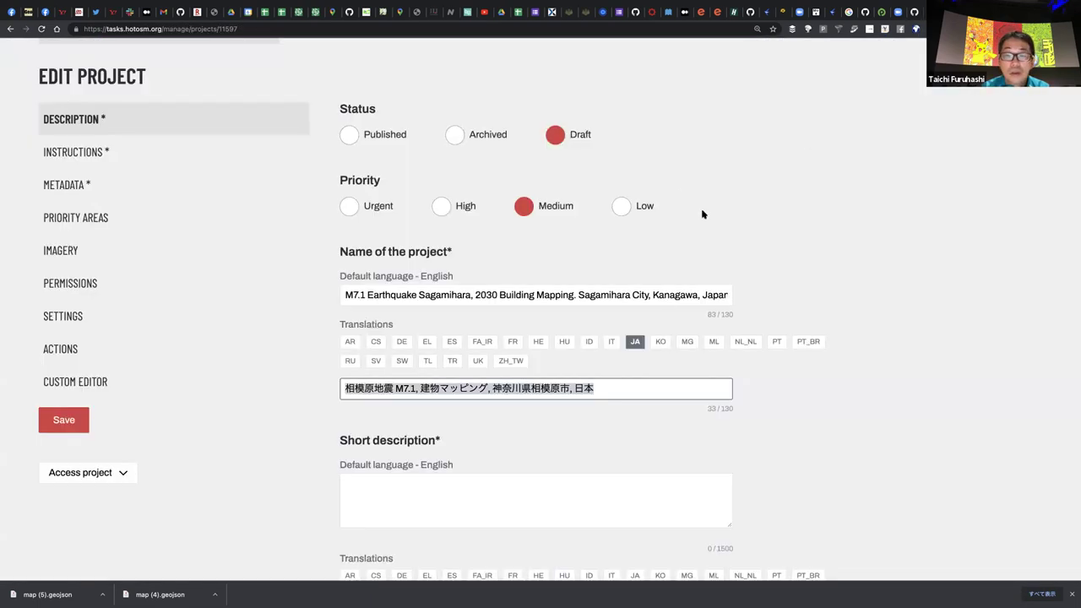
pyautogui.press('super+alt+Right')
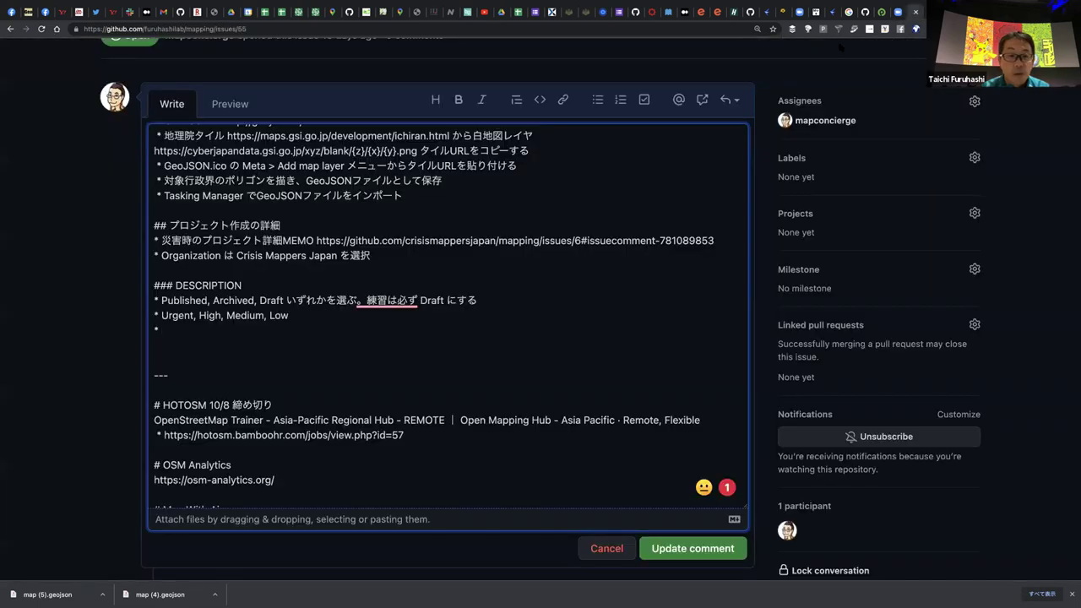
pyautogui.press('super+alt+Left')
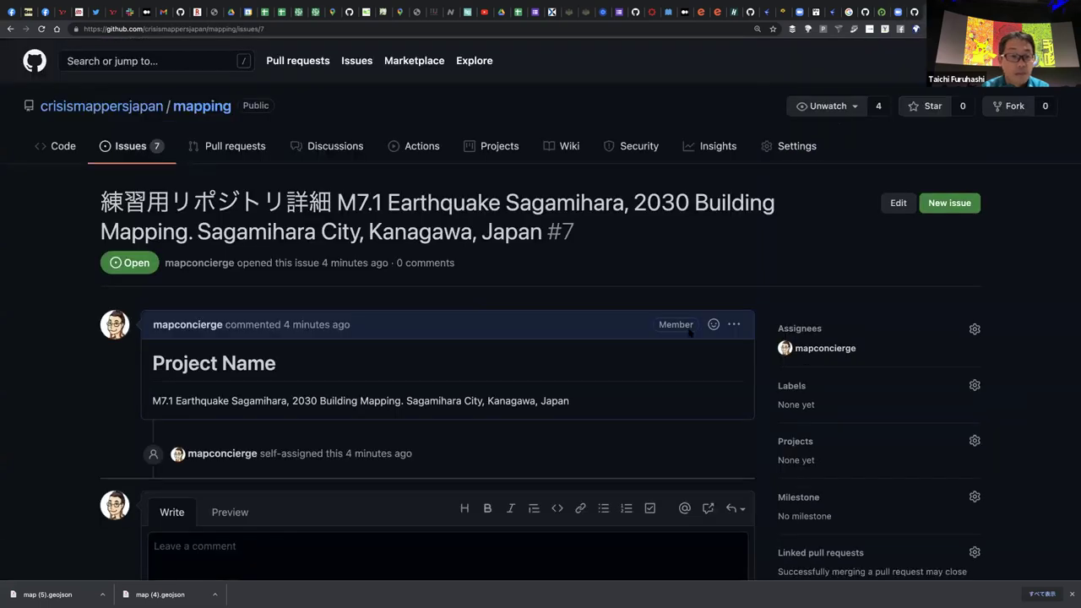
pyautogui.click(731, 325)
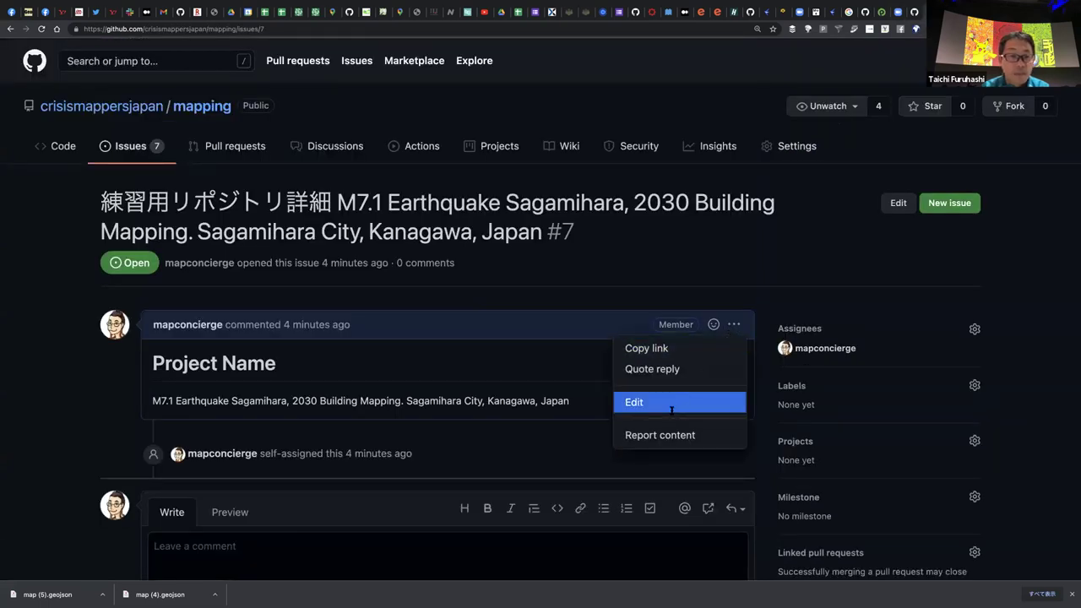
pyautogui.click(662, 403)
pyautogui.press('super+v')
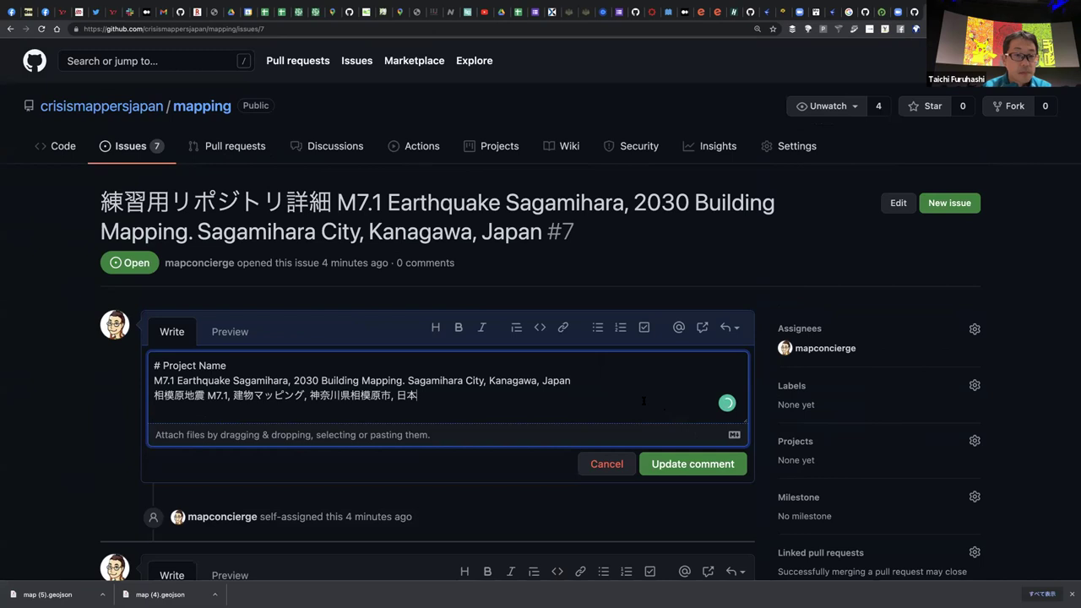
# Format both project names as bullet items, begin an empty heading below them, and update the comment
pyautogui.write('* ')
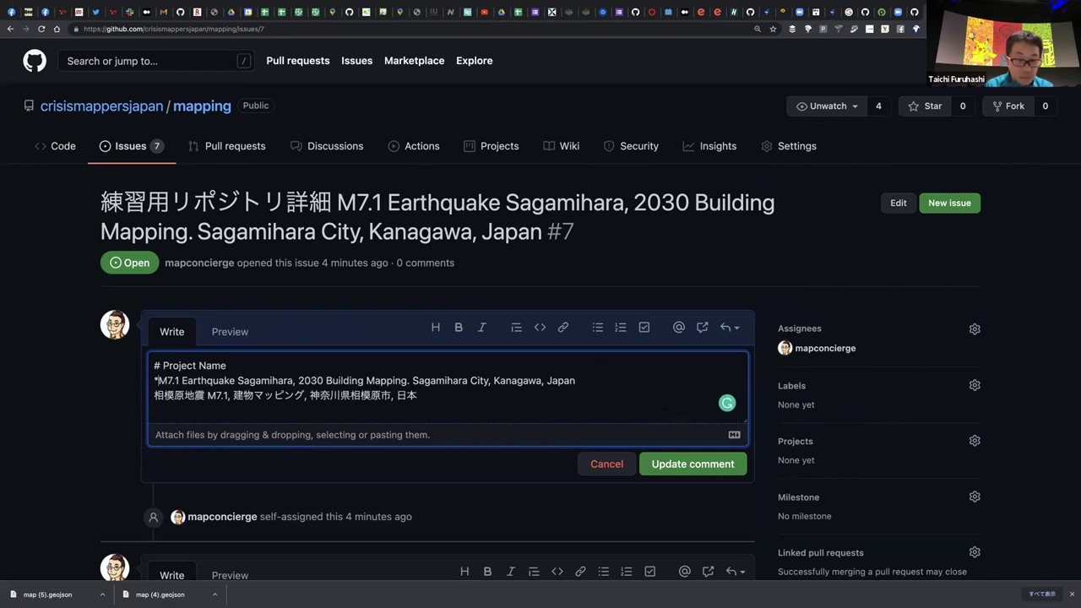
pyautogui.write('*')
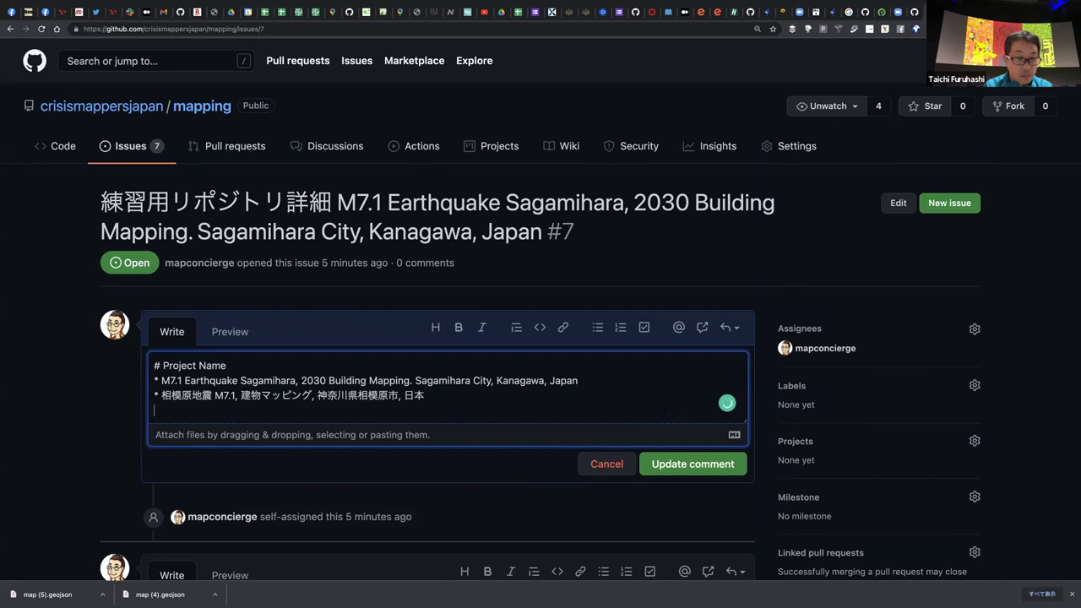
pyautogui.press('Return')
pyautogui.press('Return')
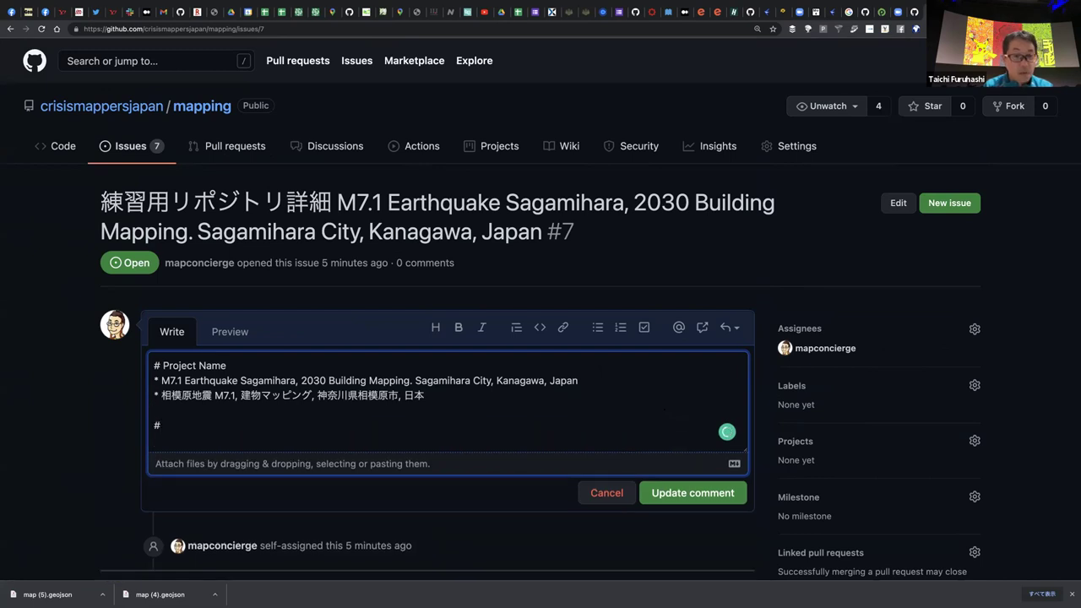
pyautogui.click(722, 490)
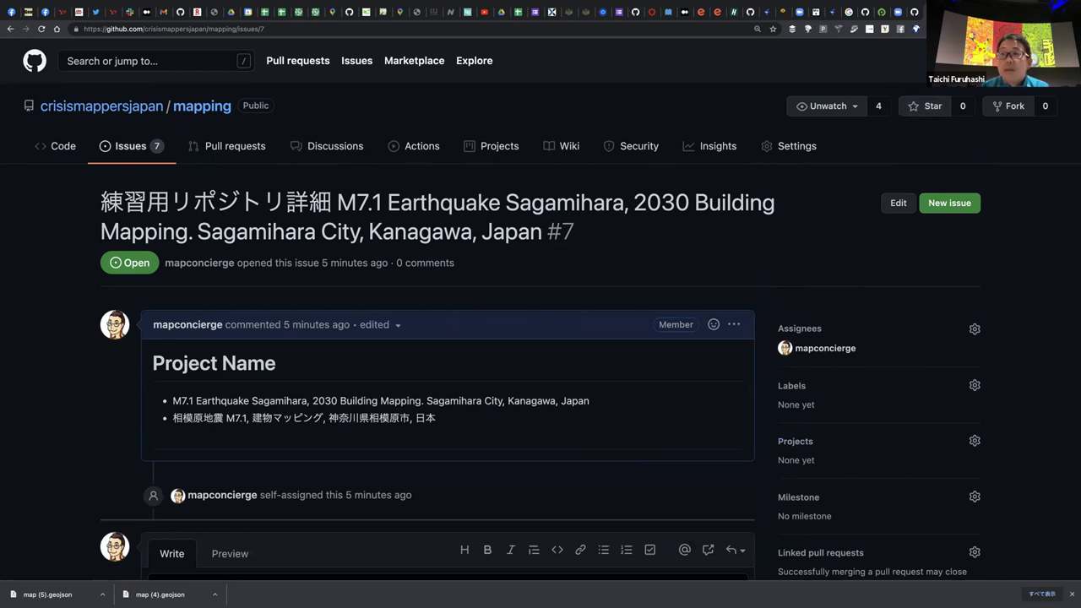
# Switch to Tasking Manager and check the Korean (KO) and Japanese (JA) translations of the project name
pyautogui.click(937, 11)
pyautogui.click(607, 389)
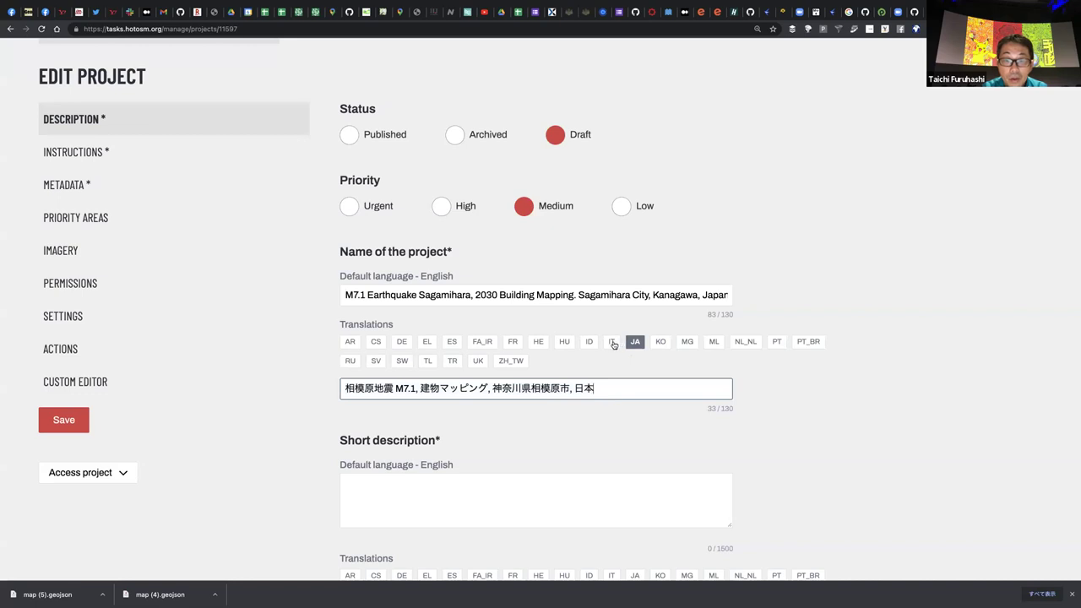
pyautogui.click(613, 344)
pyautogui.click(657, 343)
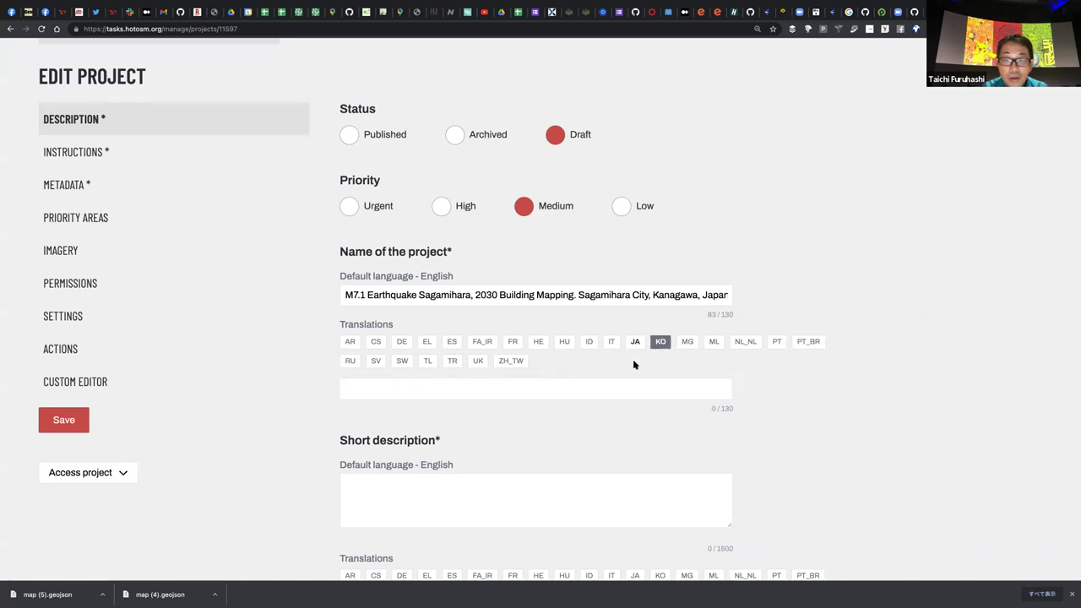
pyautogui.click(634, 342)
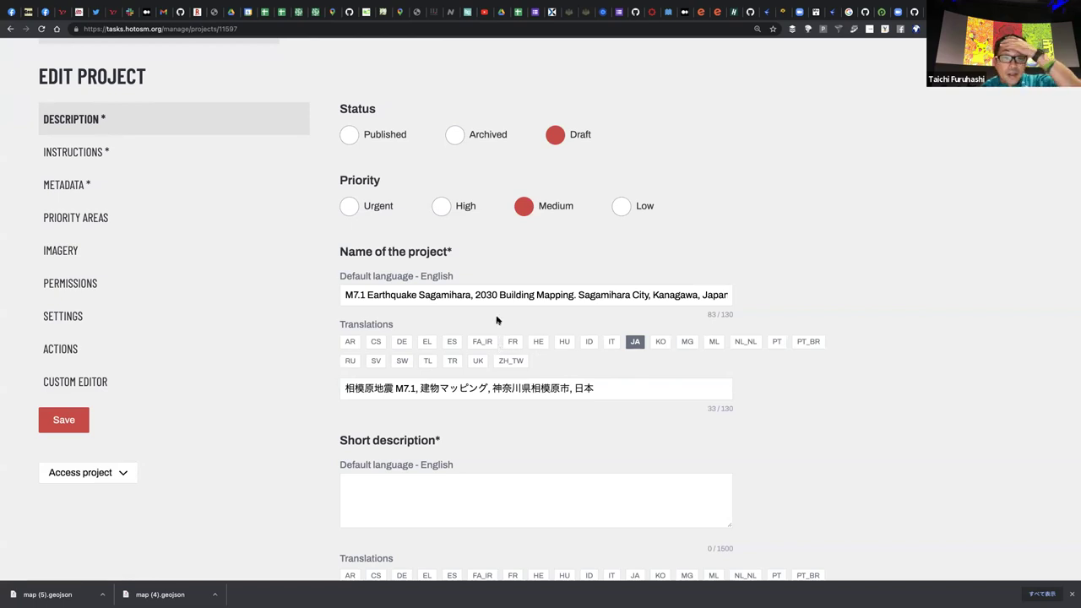
# Copy the "Short description" heading from the project's description form
pyautogui.scroll(-1, 497, 320)
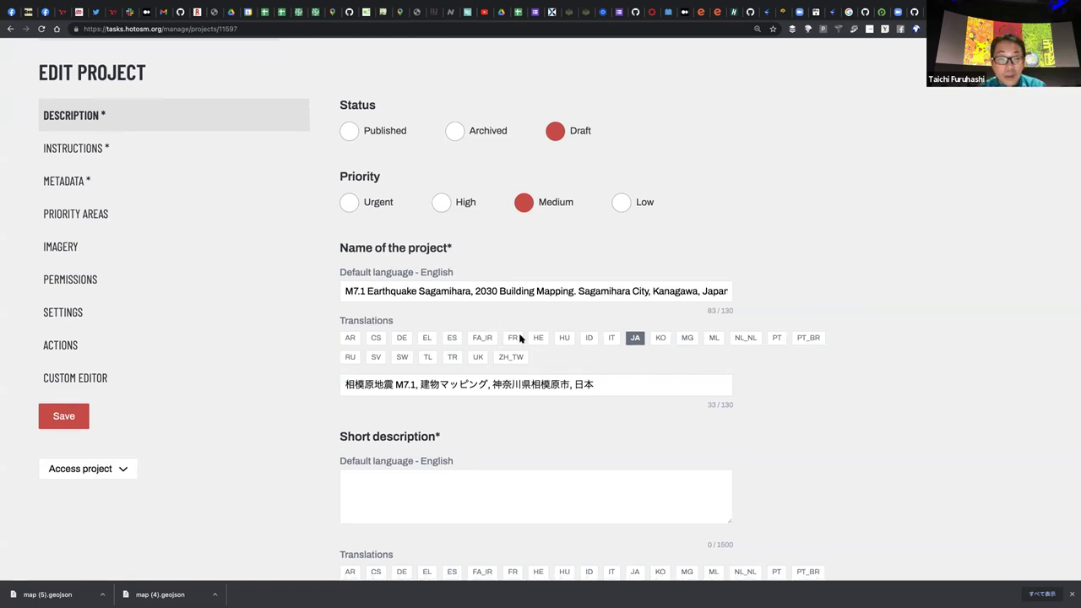
pyautogui.scroll(-2, 603, 427)
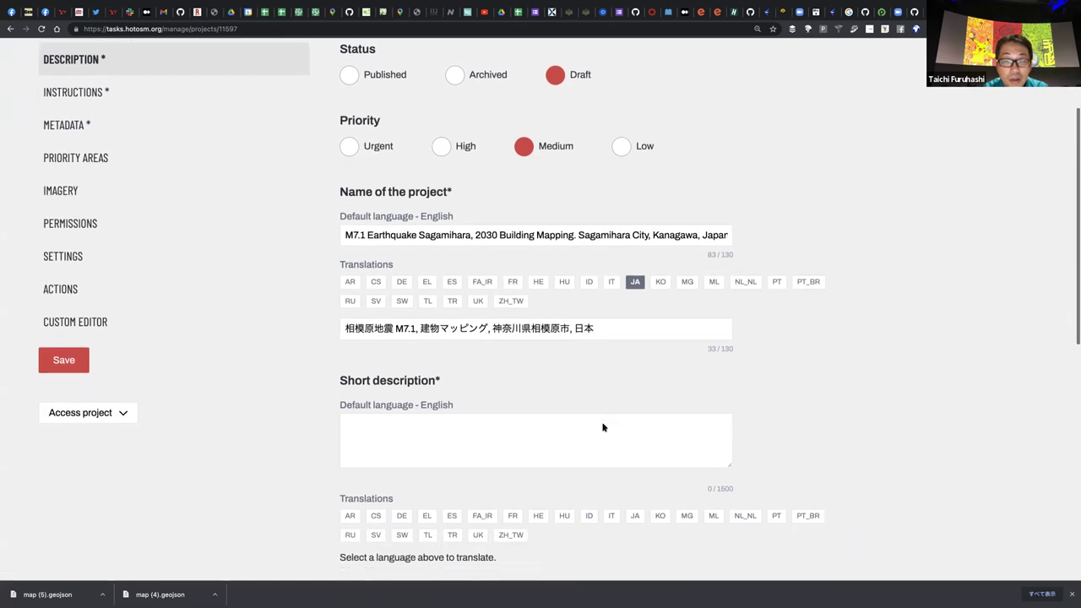
pyautogui.scroll(-1, 603, 427)
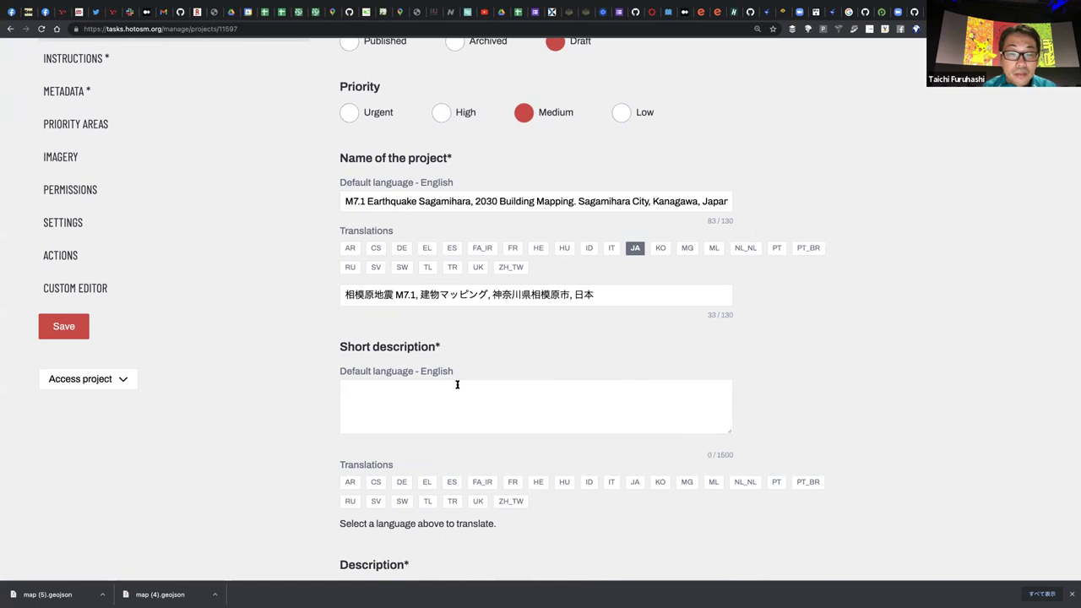
pyautogui.moveTo(449, 346)
pyautogui.mouseDown()
pyautogui.moveTo(333, 345)
pyautogui.moveTo(440, 353)
pyautogui.mouseUp()
pyautogui.press('super+c')
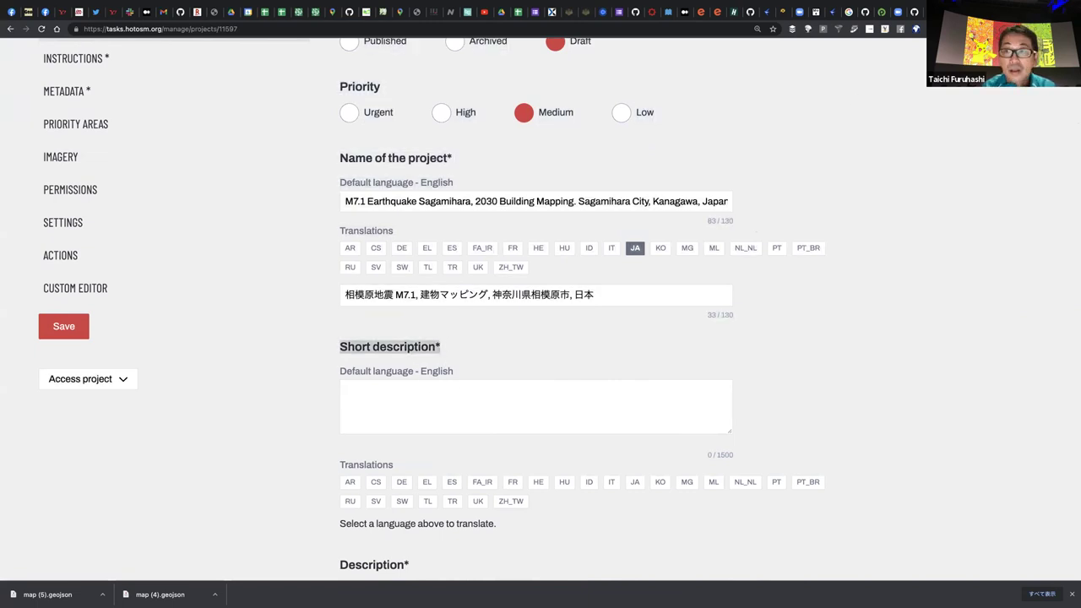
# Switch to GitHub issue #7, add the heading "# Short description" below the project names, and update the comment
pyautogui.click(914, 12)
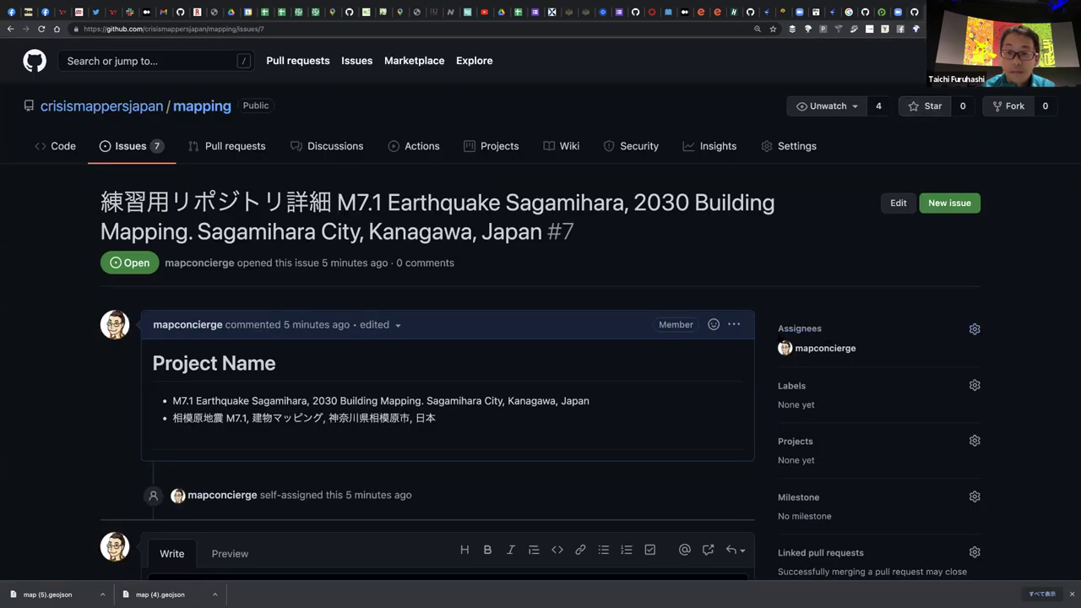
pyautogui.click(735, 325)
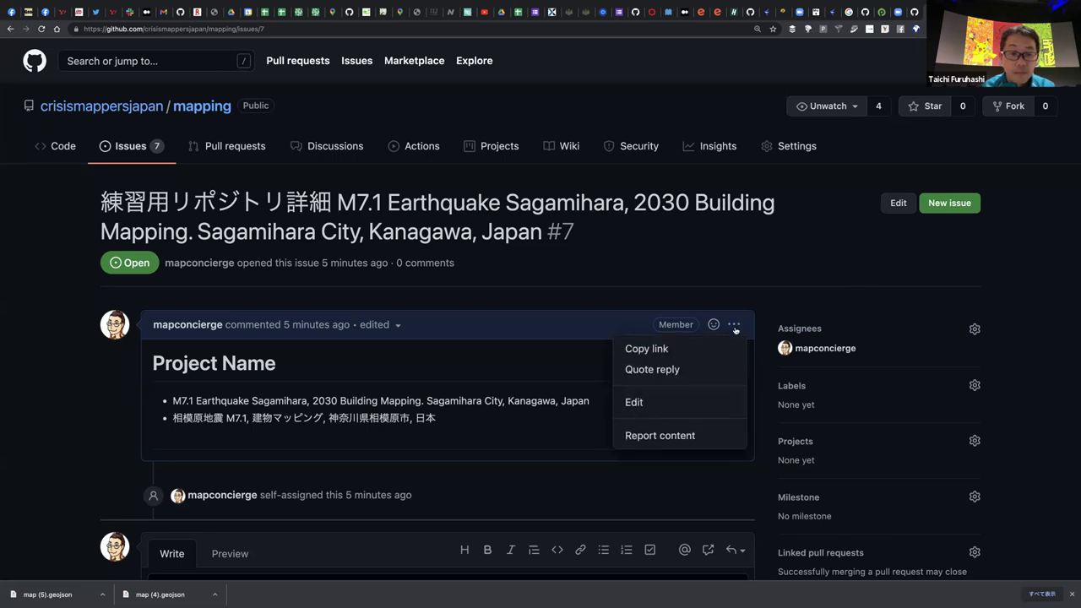
pyautogui.click(675, 399)
pyautogui.press('Left')
pyautogui.press('super+v')
pyautogui.press('Return')
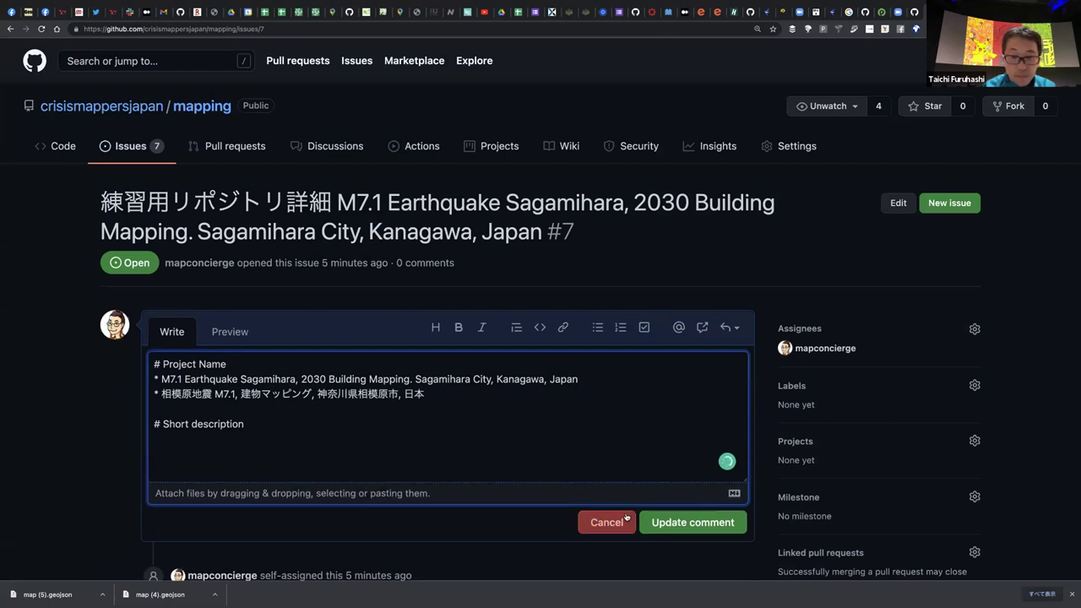
pyautogui.click(691, 522)
# Open the repository's issue list in a new tab and open the issue on the 2021-02-13 M7.3 Fukushima earthquake
pyautogui.click(950, 11)
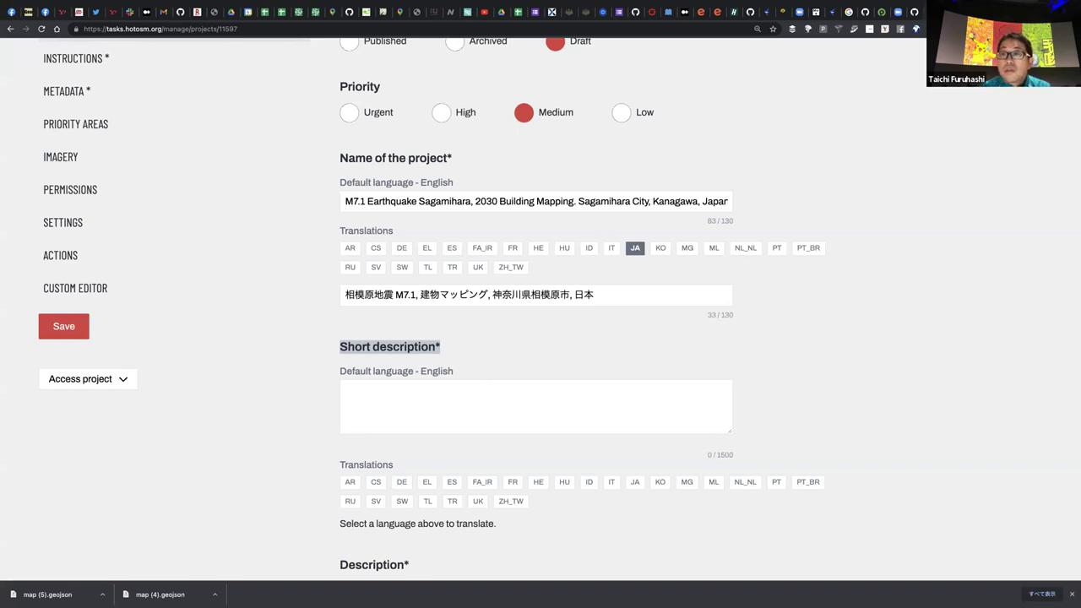
pyautogui.hotkey('ctrl', 'shift', 'Tab')
pyautogui.scroll(-1, 133, 116)
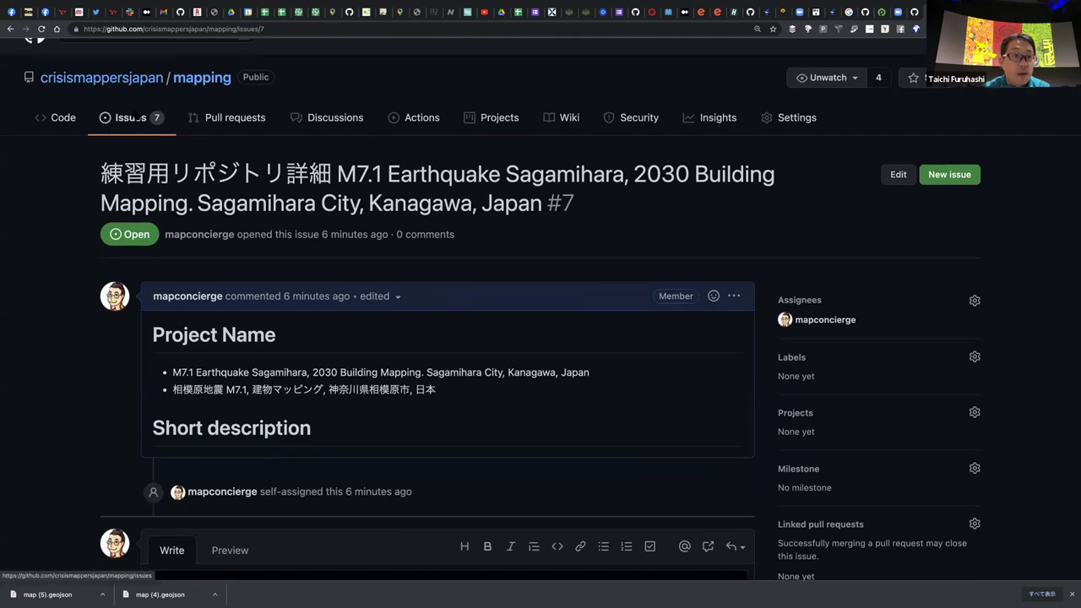
pyautogui.rightClick(132, 117)
pyautogui.click(139, 125)
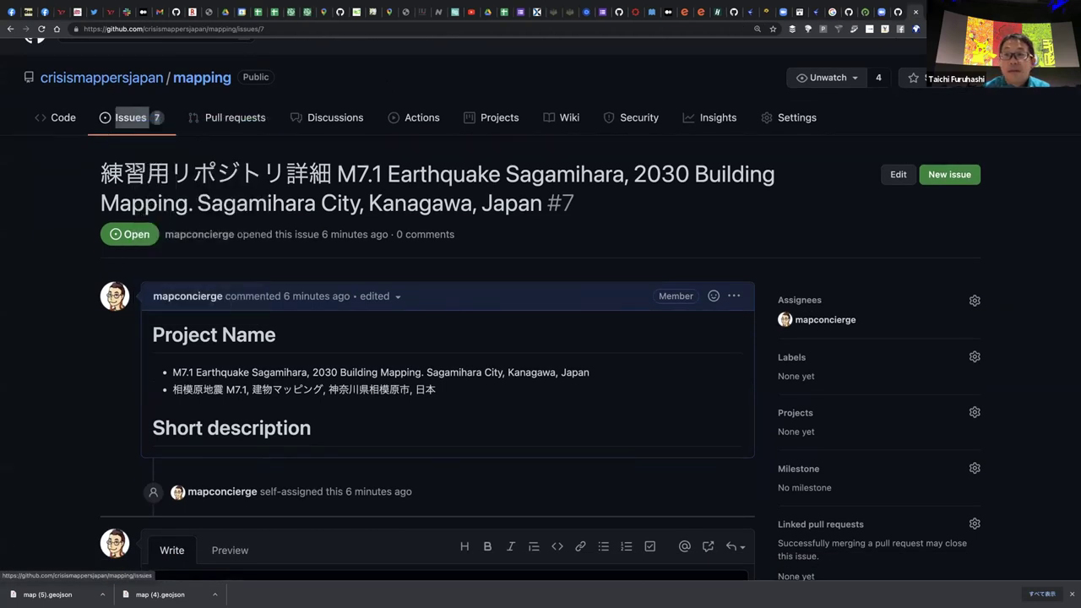
pyautogui.hotkey('ctrl', 'Tab')
pyautogui.scroll(1, 686, 114)
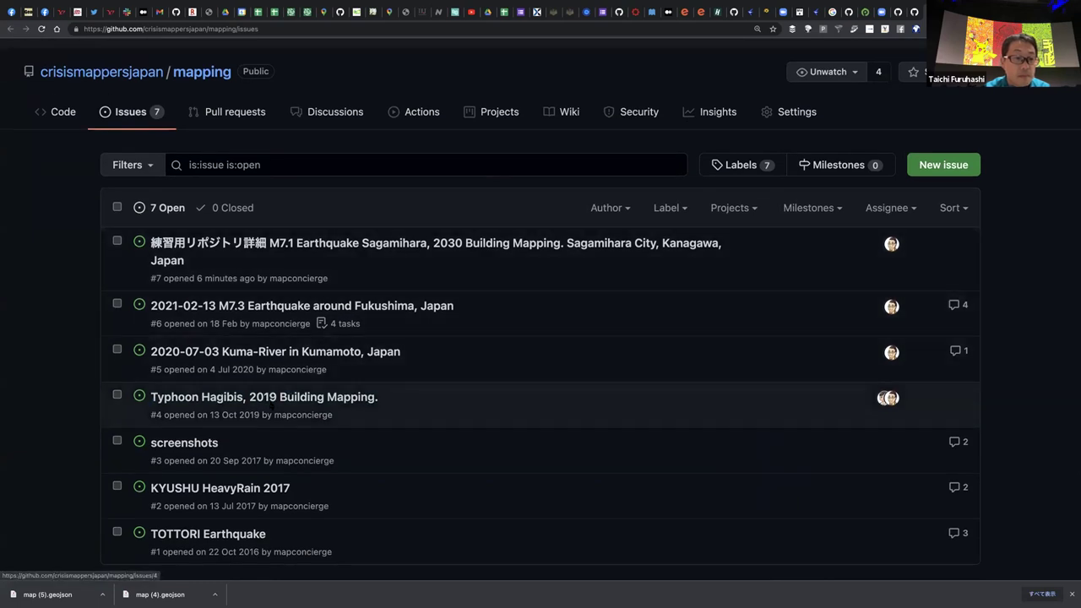
pyautogui.click(269, 307)
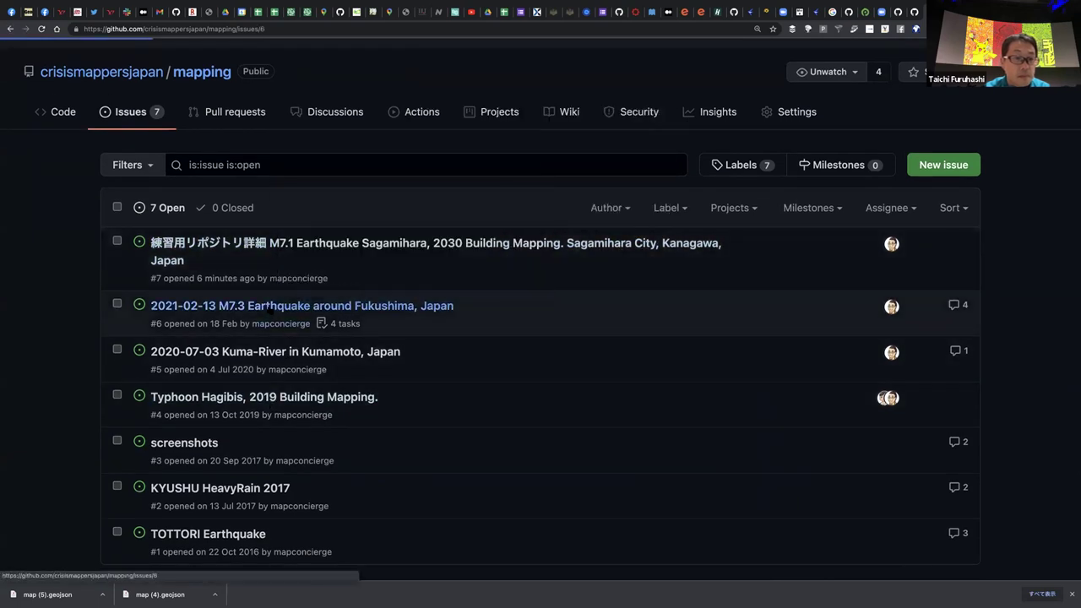
# Find the short description in the Shinchi Town building mapping comment and copy its full text, including the Wikipedia link
pyautogui.scroll(-5, 322, 363)
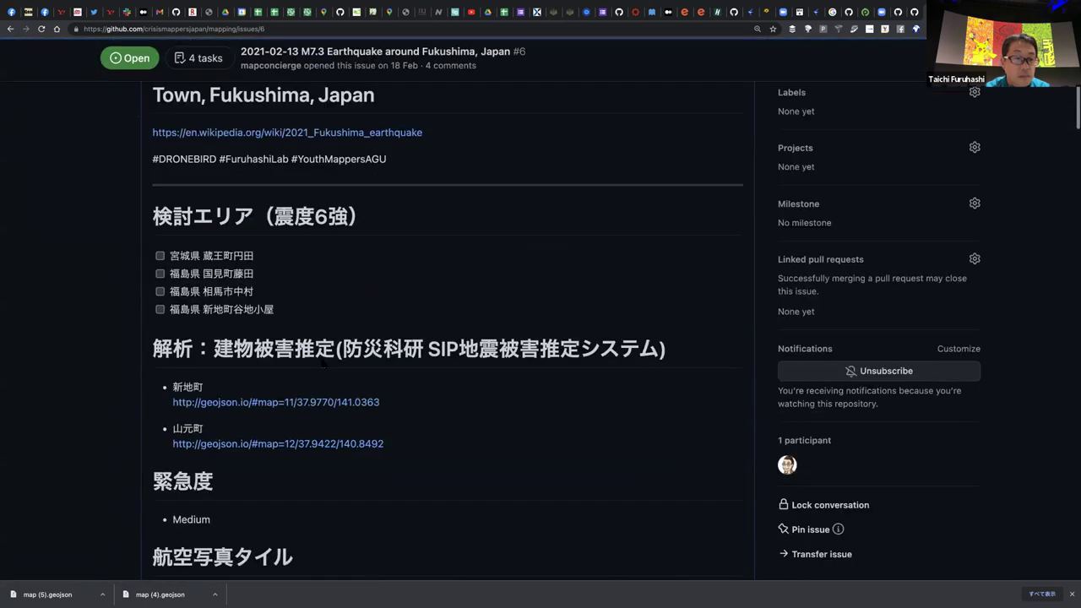
pyautogui.scroll(-15, 323, 363)
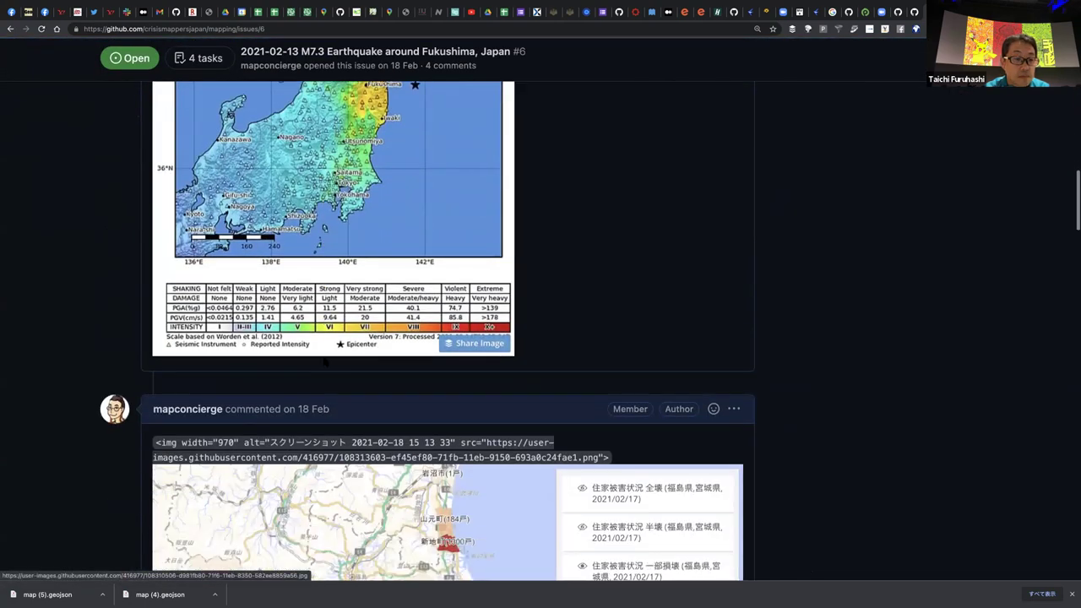
pyautogui.scroll(-15, 324, 361)
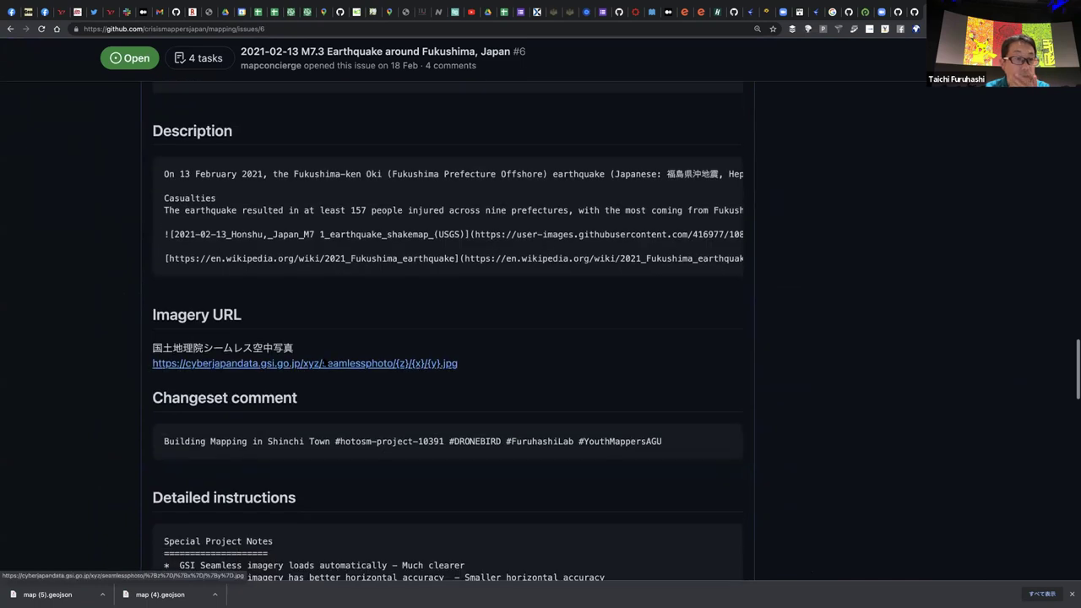
pyautogui.scroll(5, 324, 363)
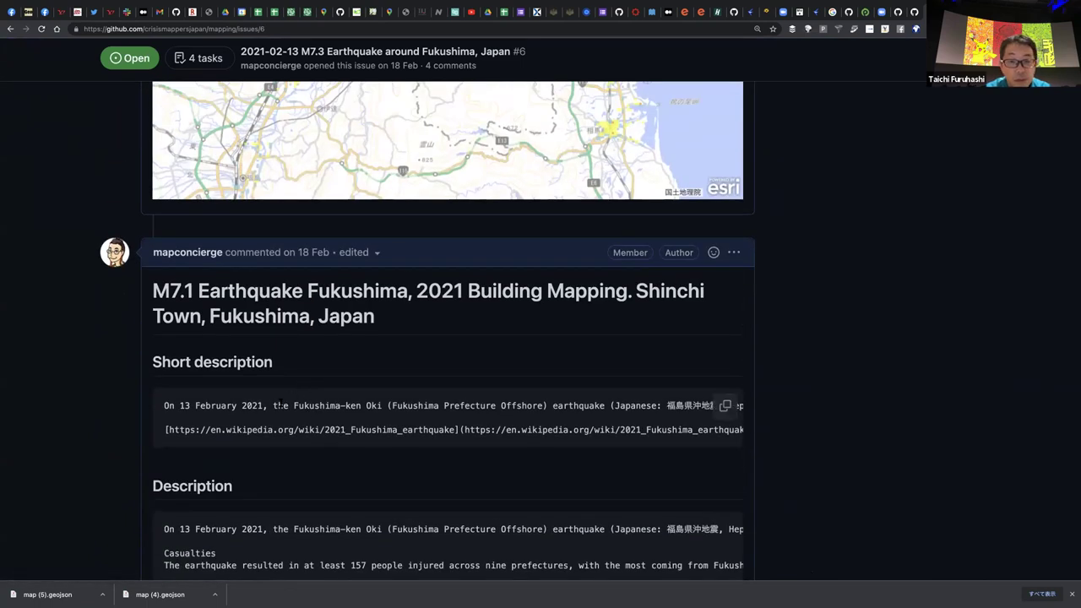
pyautogui.moveTo(165, 406); pyautogui.dragTo(282, 430)
pyautogui.scroll(-2, 281, 430)
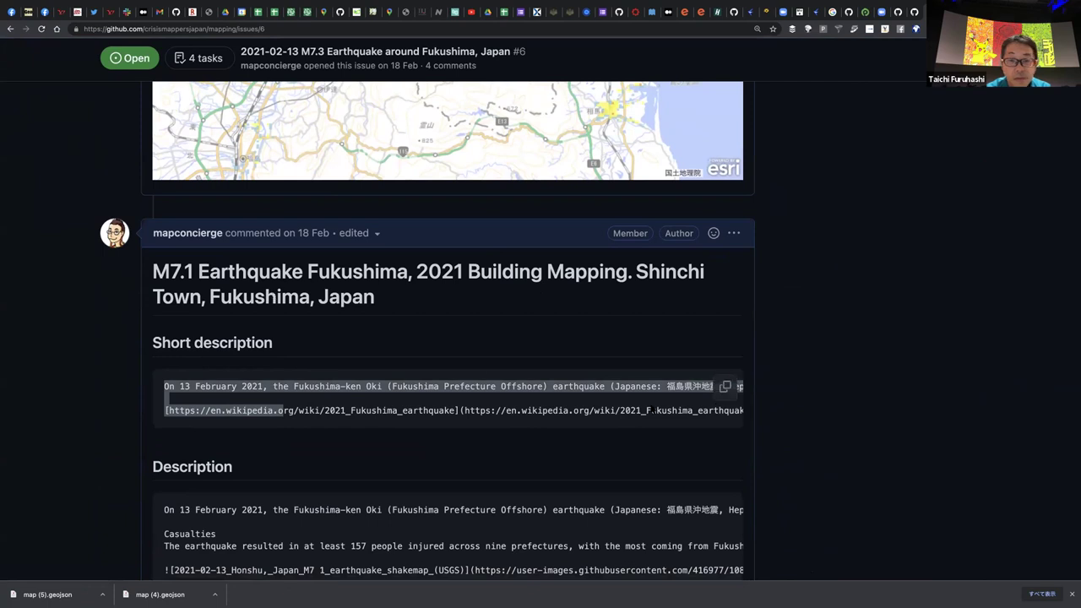
pyautogui.click(410, 368)
pyautogui.hscroll(5, 722, 390)
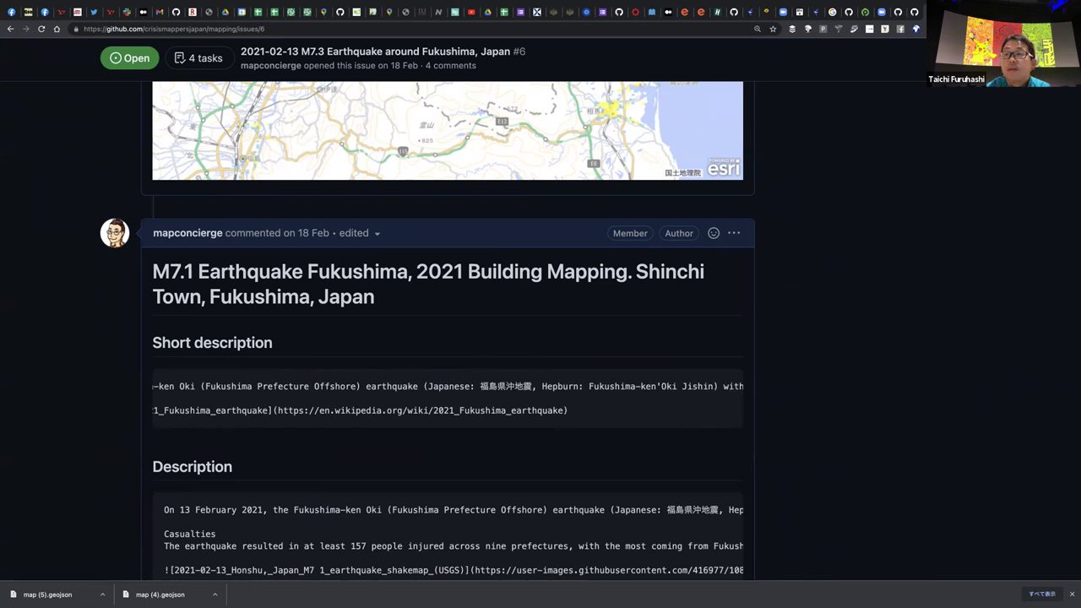
# Switch to Tasking Manager and paste the 13 February 2021 Fukushima earthquake text with its Wikipedia link as the English short description
pyautogui.click(935, 12)
pyautogui.click(405, 413)
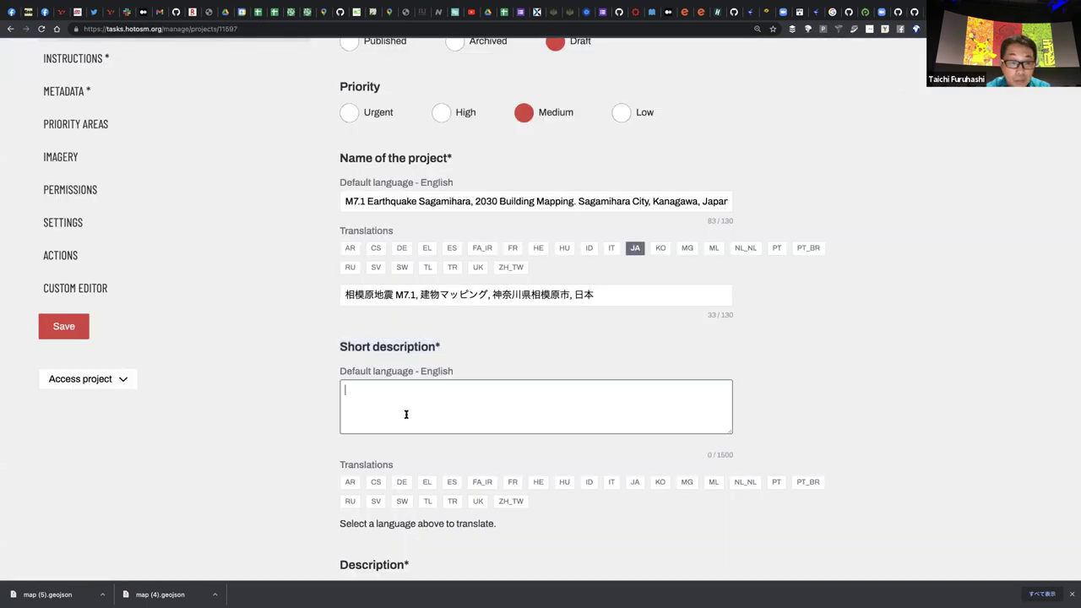
pyautogui.write("On 13 February 2021, the Fukushima-ken Oki (Fukushima Prefecture Offshore) earthquake (Japanese: 福島県沖地震, Hepburn: Fukushima-ken'Oki Jishin) with a magnitude of 7.1 earthquake struck offshore east of Tōhoku, Japan.  [https://en.wikipedia.org/wiki/2021_Fukushima_earthquake](https://en.wikipedia.org/wiki/2021_Fukushima_earthquake)")
pyautogui.scroll(5, 444, 417)
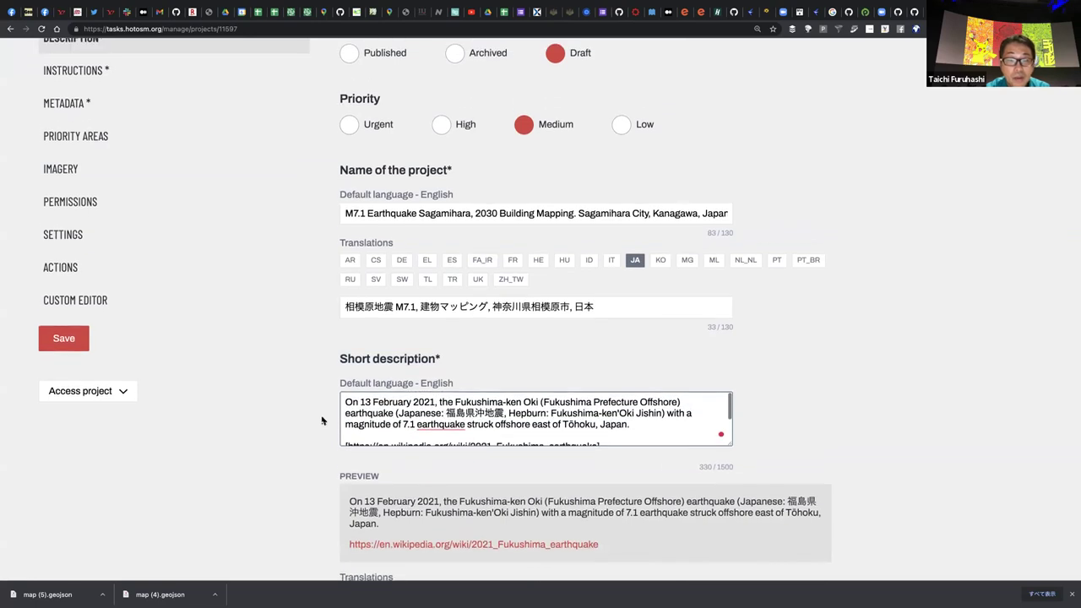
# Enlarge the English short description box so its full text and Wikipedia link fit inside
pyautogui.scroll(-2, 322, 420)
pyautogui.scroll(-3, 591, 405)
pyautogui.moveTo(729, 431); pyautogui.dragTo(773, 509)
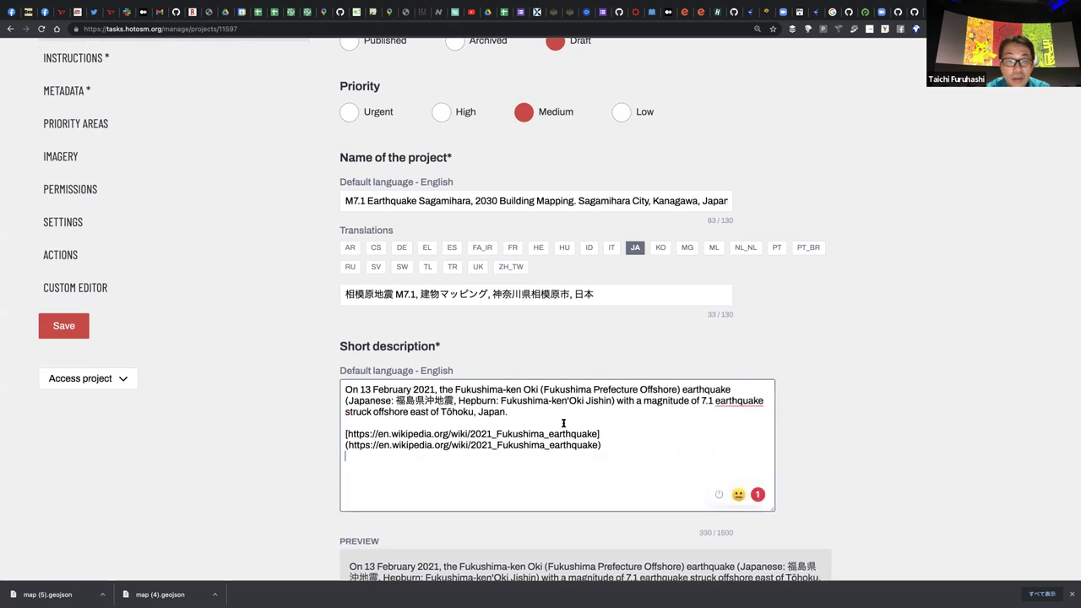
# Review the English short description's earthquake text, its Wikipedia link markup and the rendered preview
pyautogui.moveTo(345, 386); pyautogui.dragTo(540, 414)
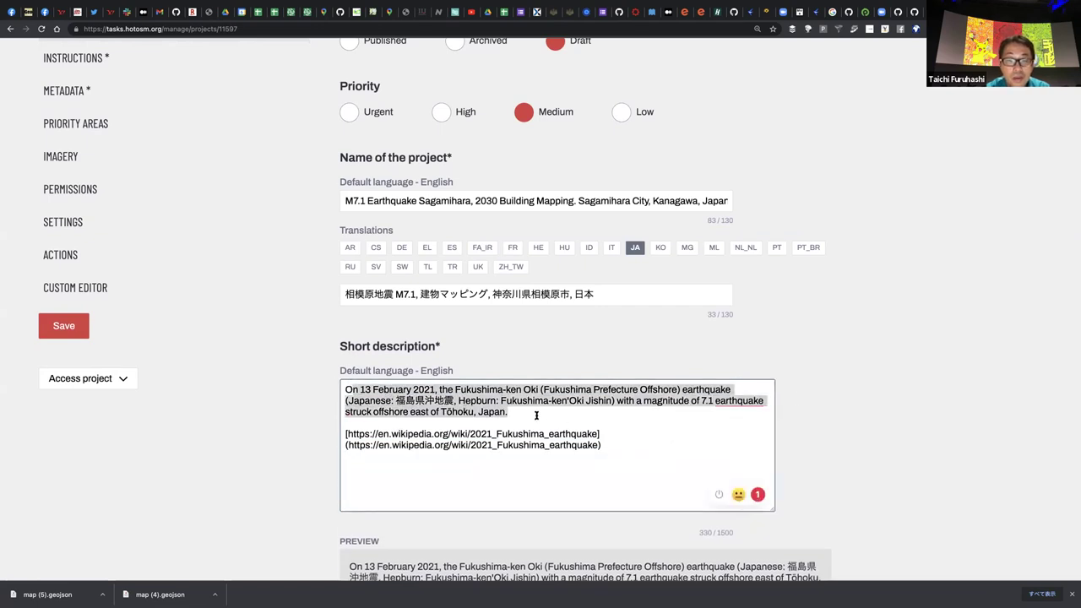
pyautogui.scroll(-4, 536, 416)
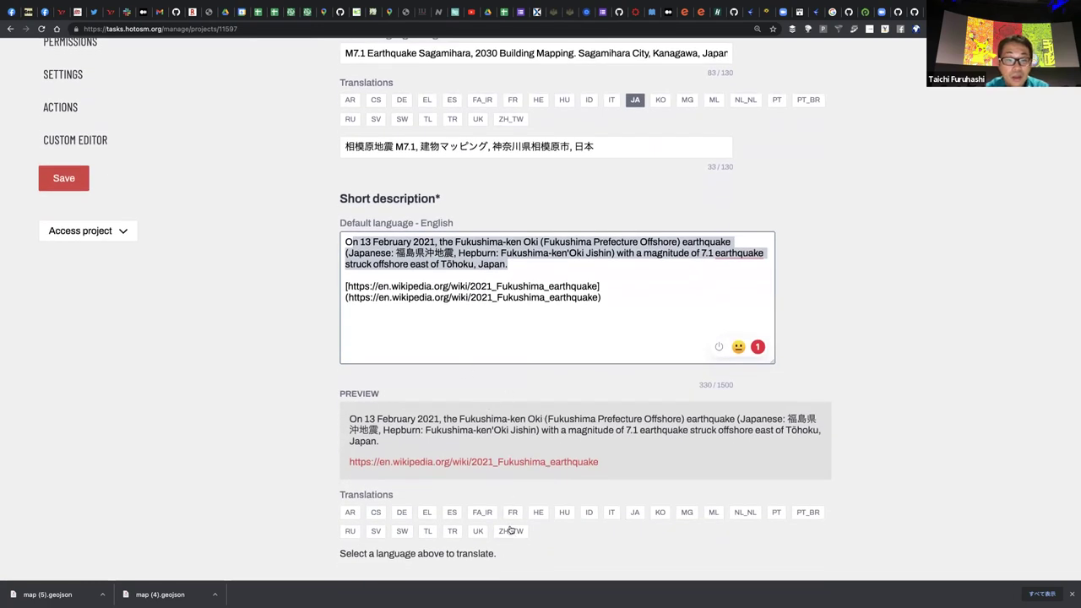
pyautogui.moveTo(608, 297); pyautogui.dragTo(327, 233)
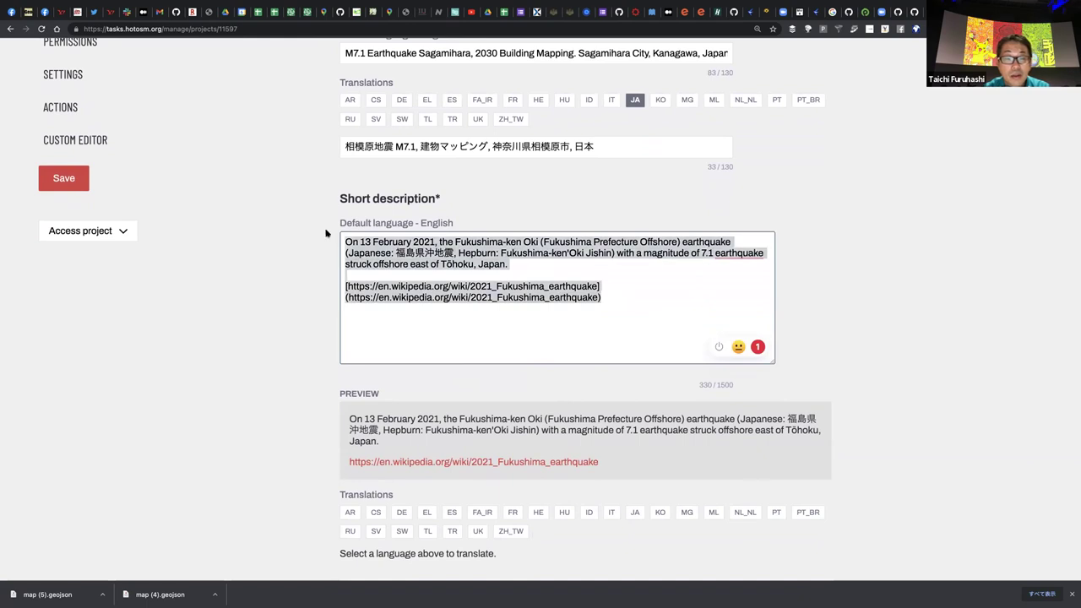
pyautogui.moveTo(599, 298); pyautogui.dragTo(336, 283)
pyautogui.click(447, 274)
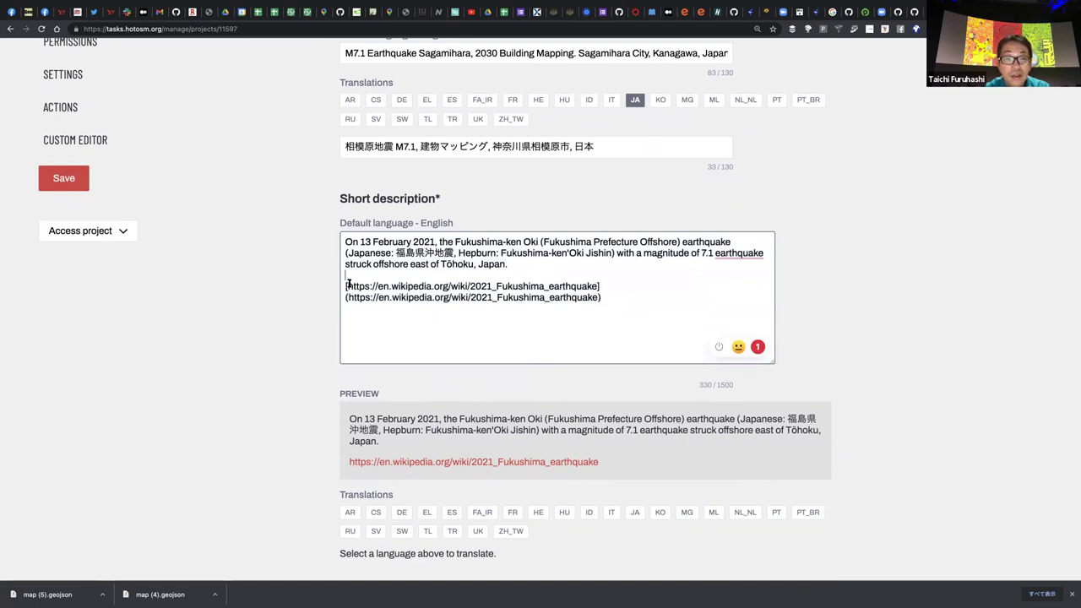
pyautogui.scroll(-1, 348, 284)
pyautogui.moveTo(652, 287); pyautogui.dragTo(424, 230)
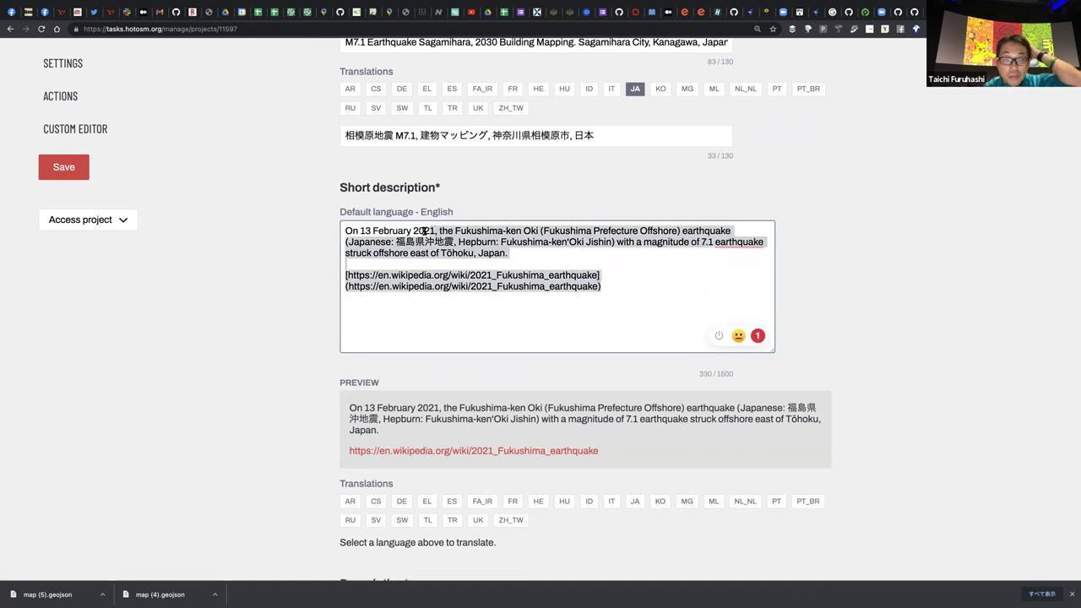
pyautogui.click(415, 231)
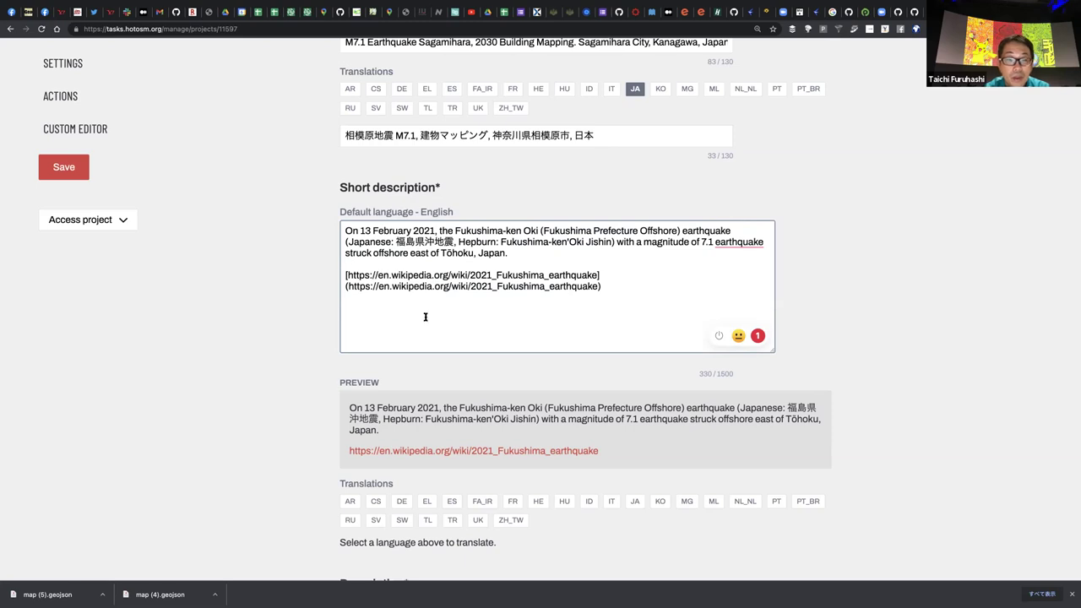
pyautogui.scroll(-3, 424, 317)
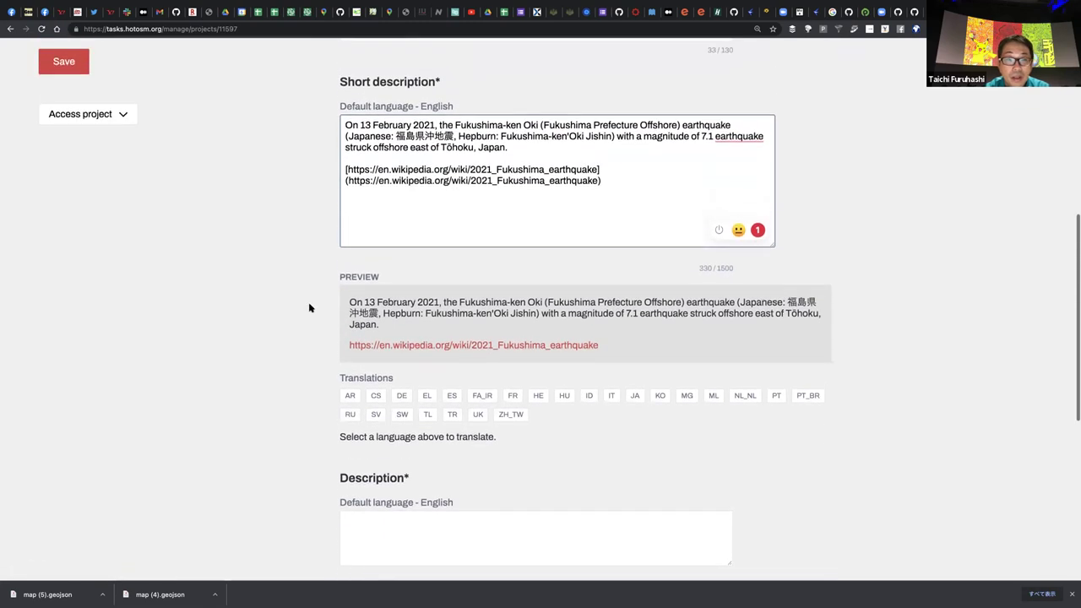
pyautogui.scroll(-2, 474, 429)
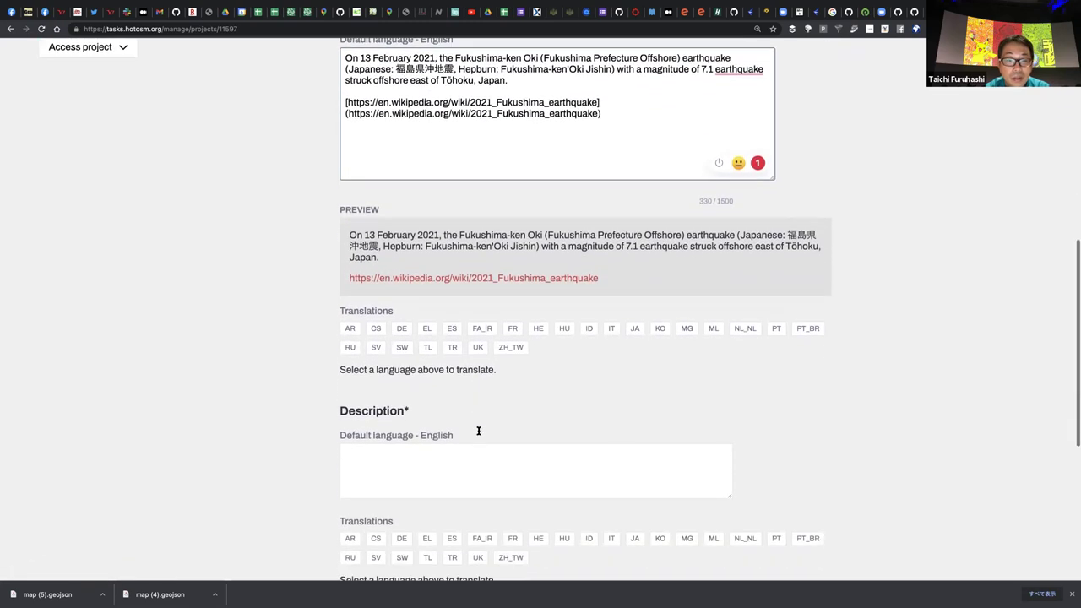
# Copy the "Description*" field heading and paste it as the last bullet under "### DESCRIPTION" in the GitHub issue #55 notes
pyautogui.scroll(-1, 477, 431)
pyautogui.moveTo(414, 387); pyautogui.dragTo(341, 382)
pyautogui.press('super+c')
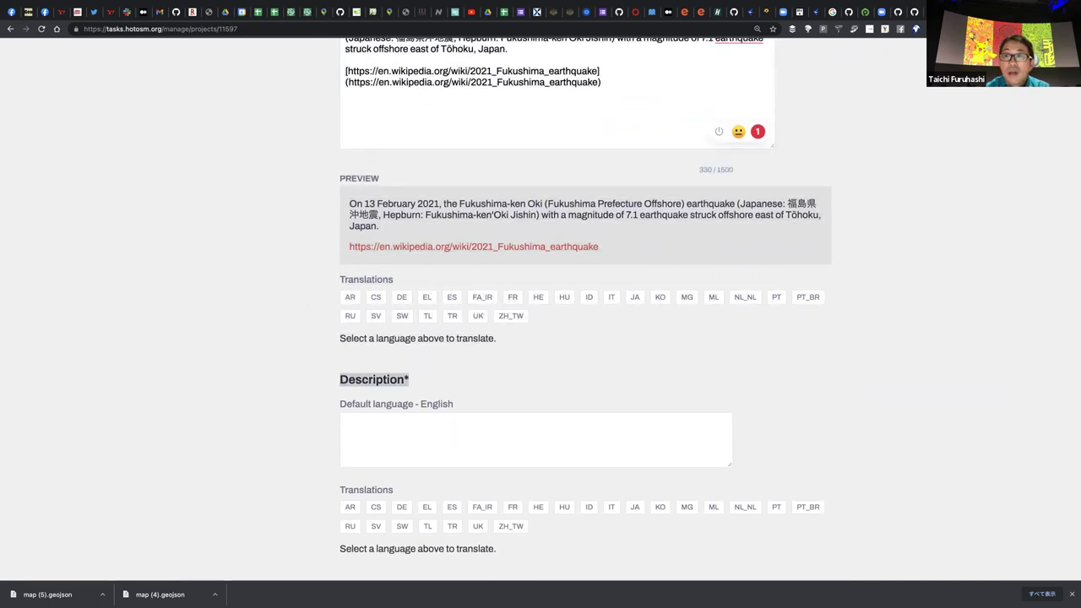
pyautogui.click(907, 12)
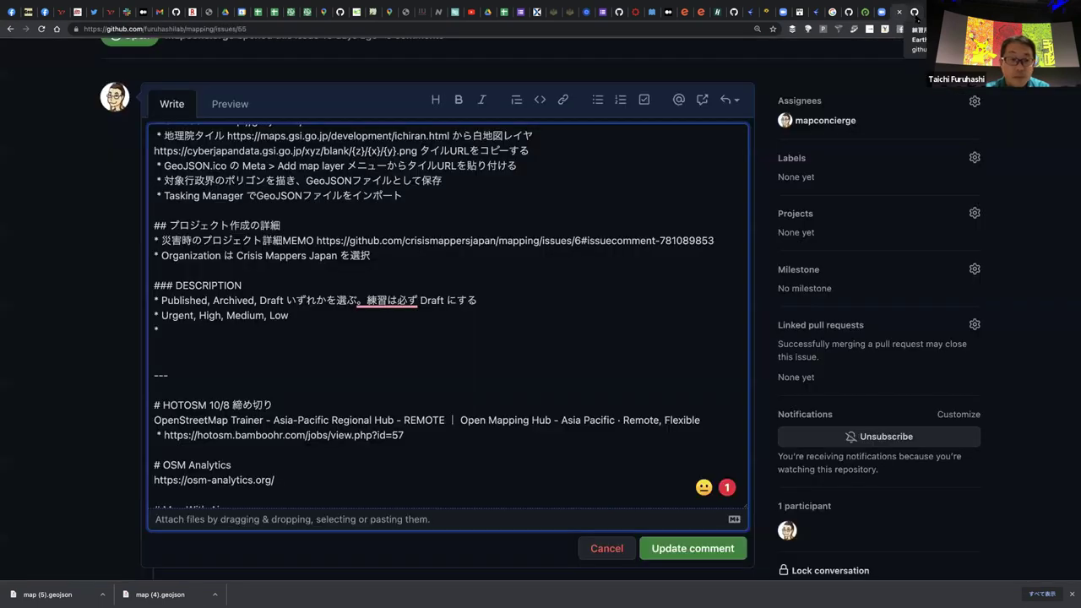
pyautogui.click(884, 13)
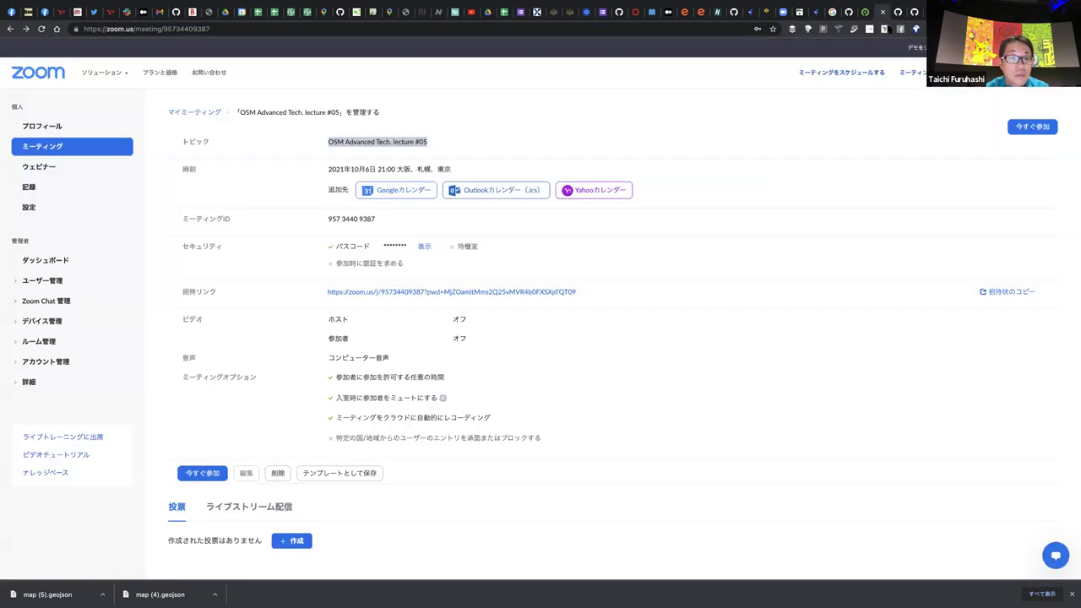
pyautogui.click(899, 13)
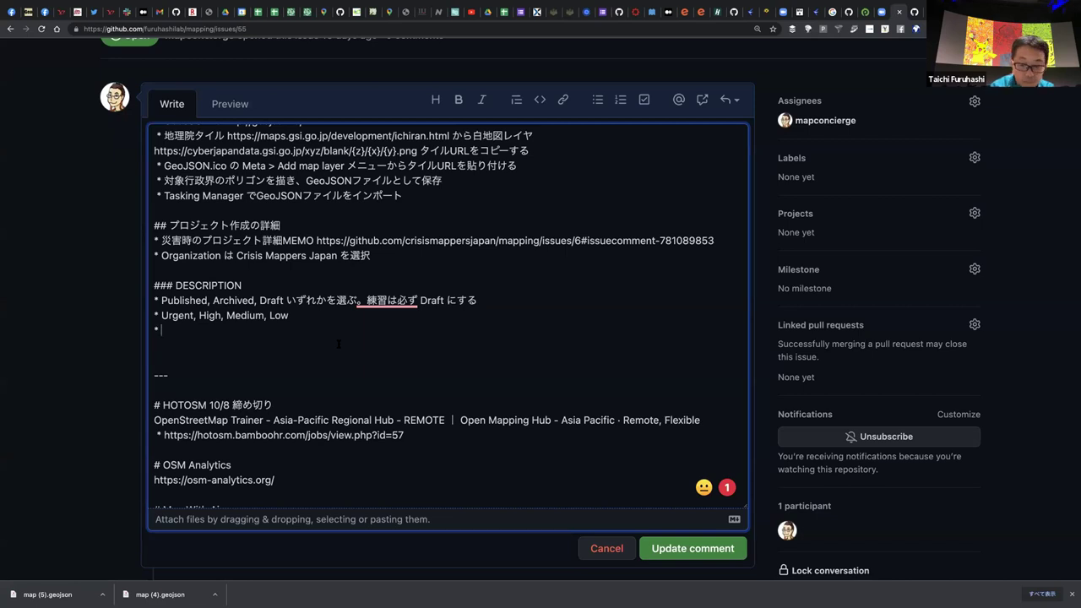
pyautogui.press('super+v')
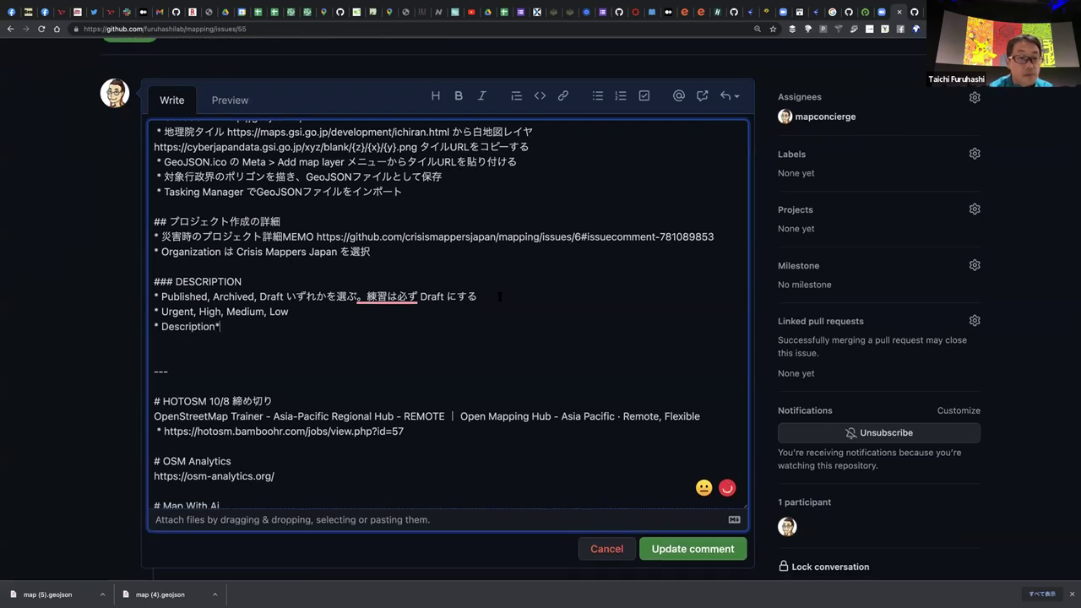
# Return to the Tasking Manager project form and locate the empty English Description field below the short description
pyautogui.hotkey('ctrl', 'Left')
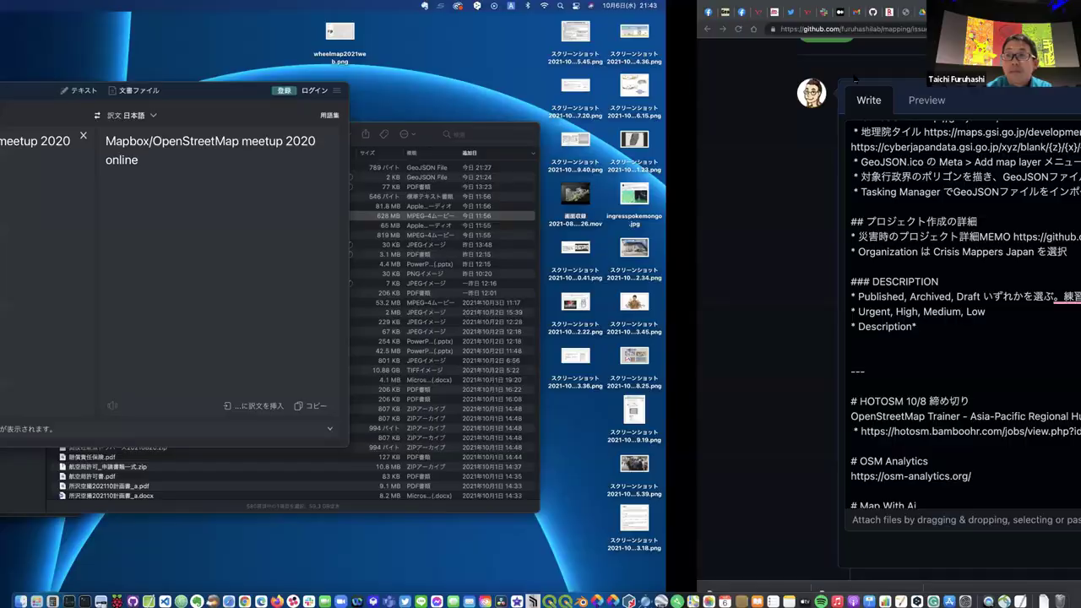
pyautogui.hotkey('ctrl', 'Right')
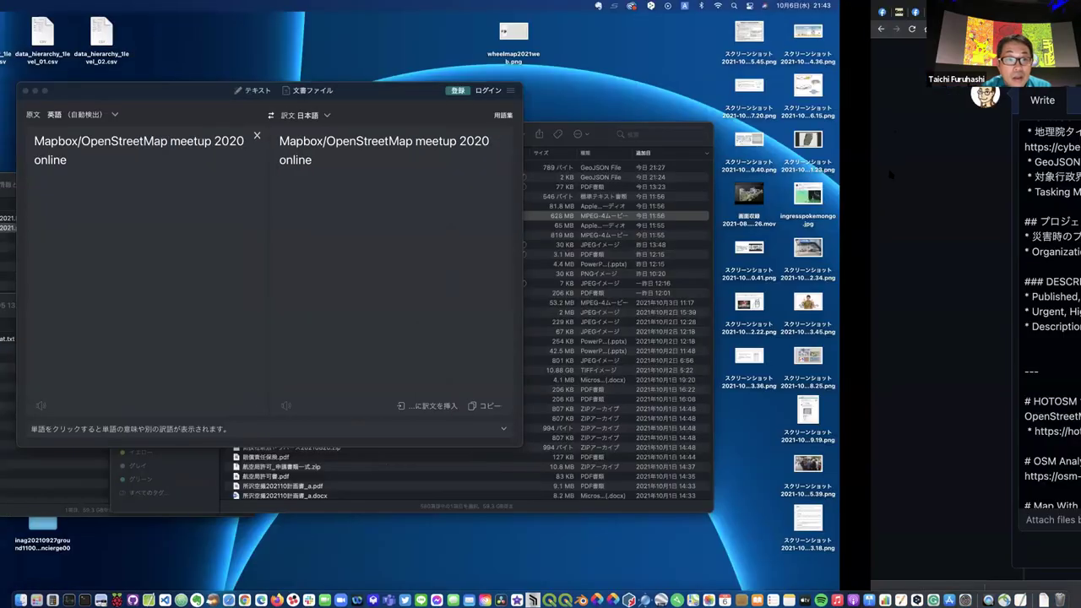
pyautogui.press('super+alt+Left')
pyautogui.press('super+alt+Left')
pyautogui.scroll(5, 881, 175)
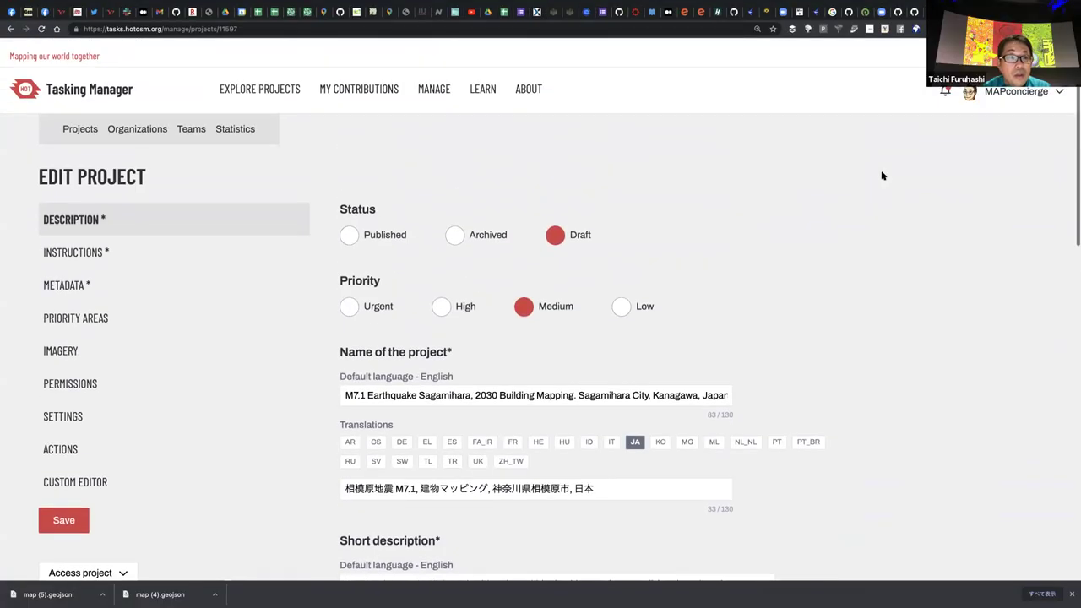
pyautogui.scroll(-5, 881, 175)
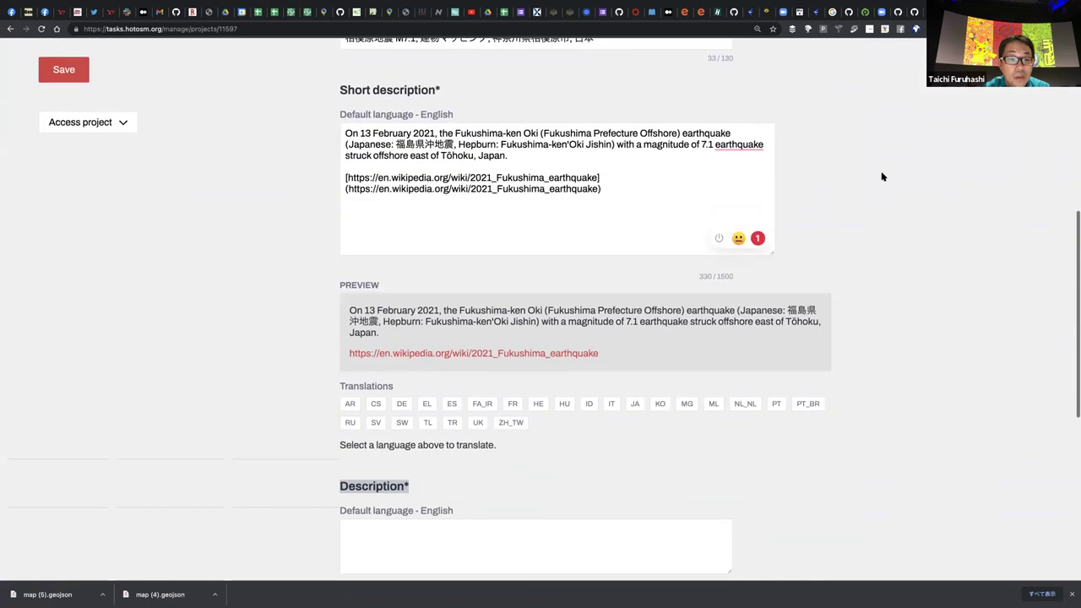
pyautogui.scroll(-2, 881, 176)
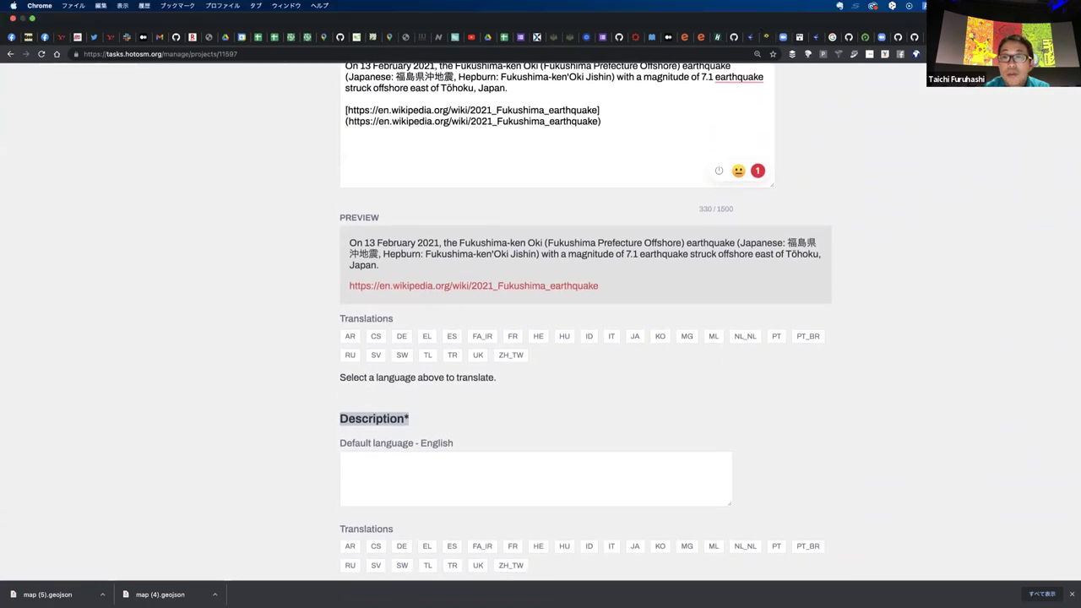
pyautogui.scroll(-1, 965, 264)
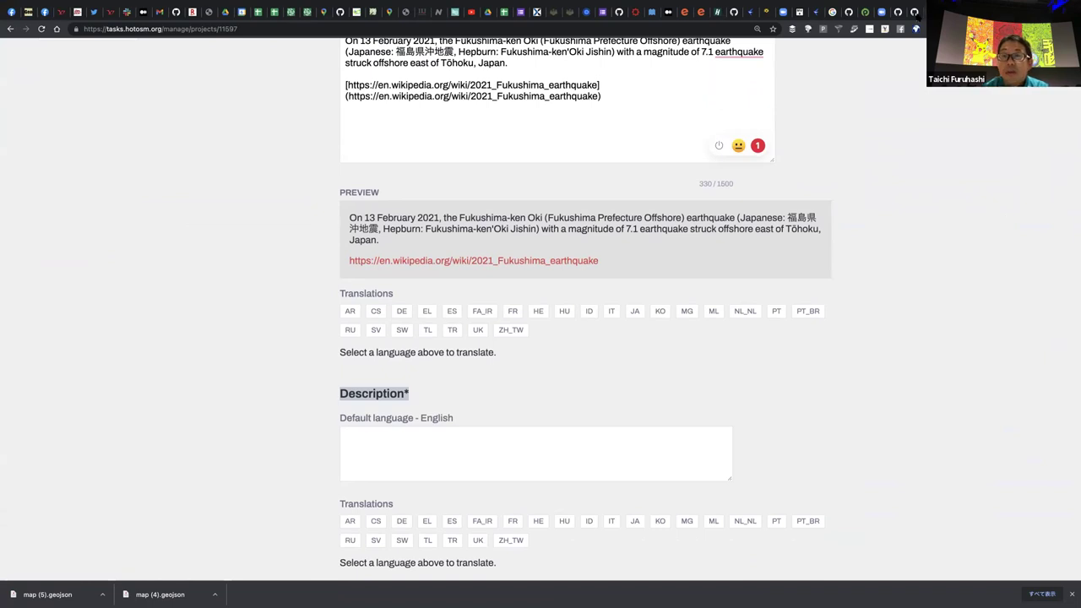
# Switch to GitHub issue #6 and copy the full Description block, from the earthquake summary through the Wikipedia link
pyautogui.click(914, 12)
pyautogui.scroll(-5, 114, 297)
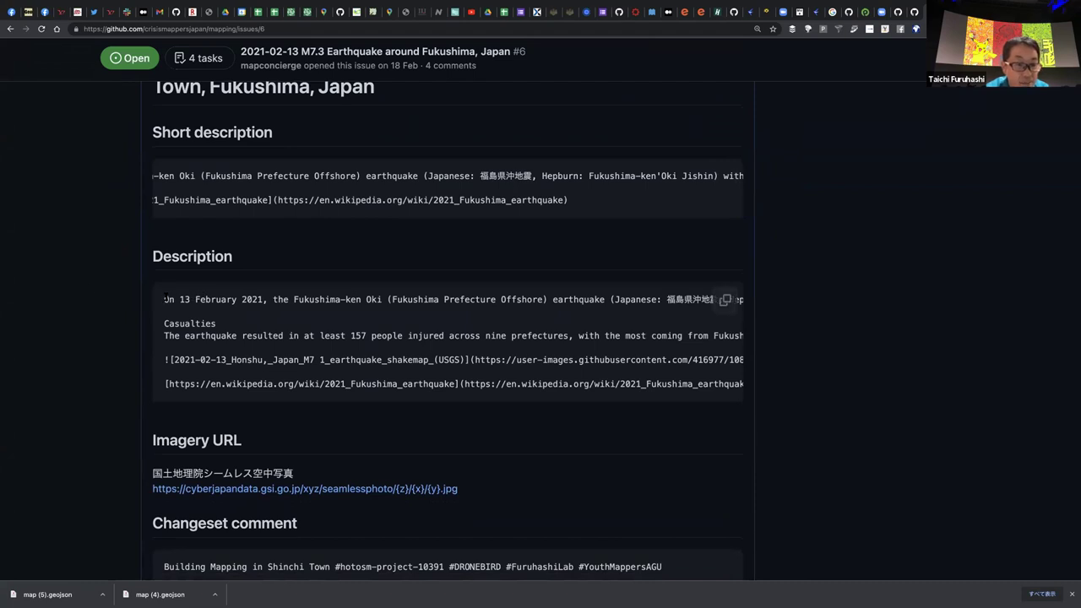
pyautogui.moveTo(169, 298); pyautogui.dragTo(449, 374)
pyautogui.moveTo(691, 379); pyautogui.dragTo(702, 397)
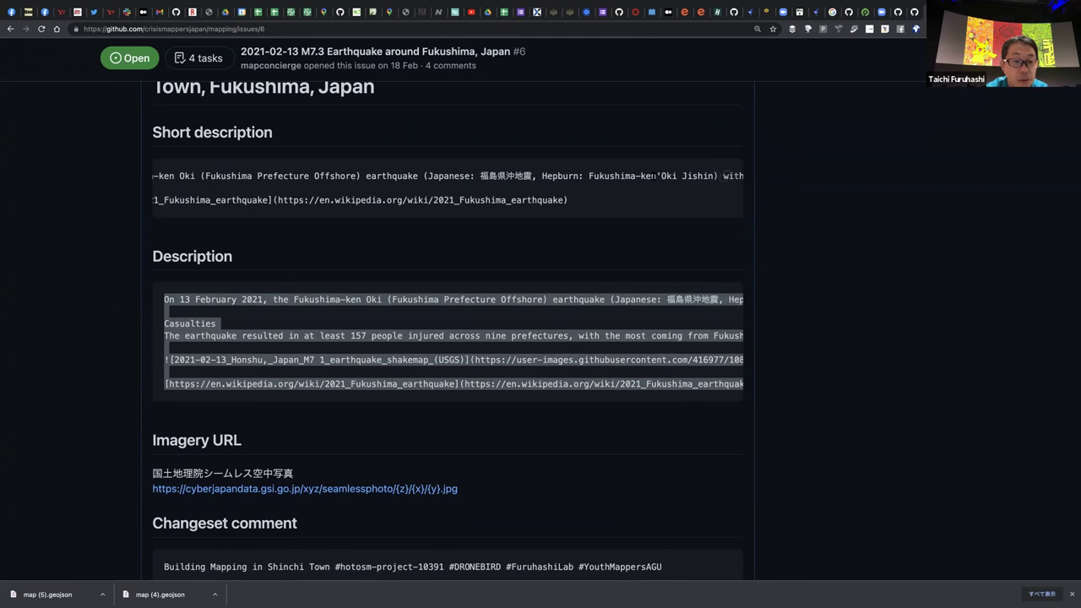
# Paste the copied earthquake, casualties and shakemap text into Tasking Manager's English Description and enlarge its box
pyautogui.hotkey('ctrl', 'shift', 'Tab')
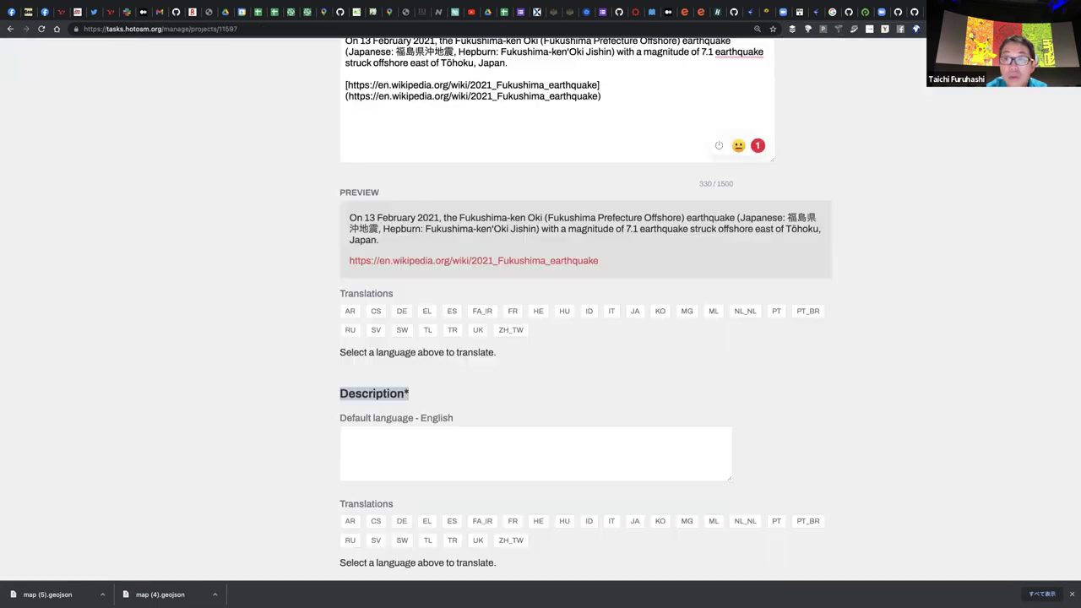
pyautogui.click(505, 445)
pyautogui.hotkey('ctrl', 'v')
pyautogui.scroll(-3, 268, 448)
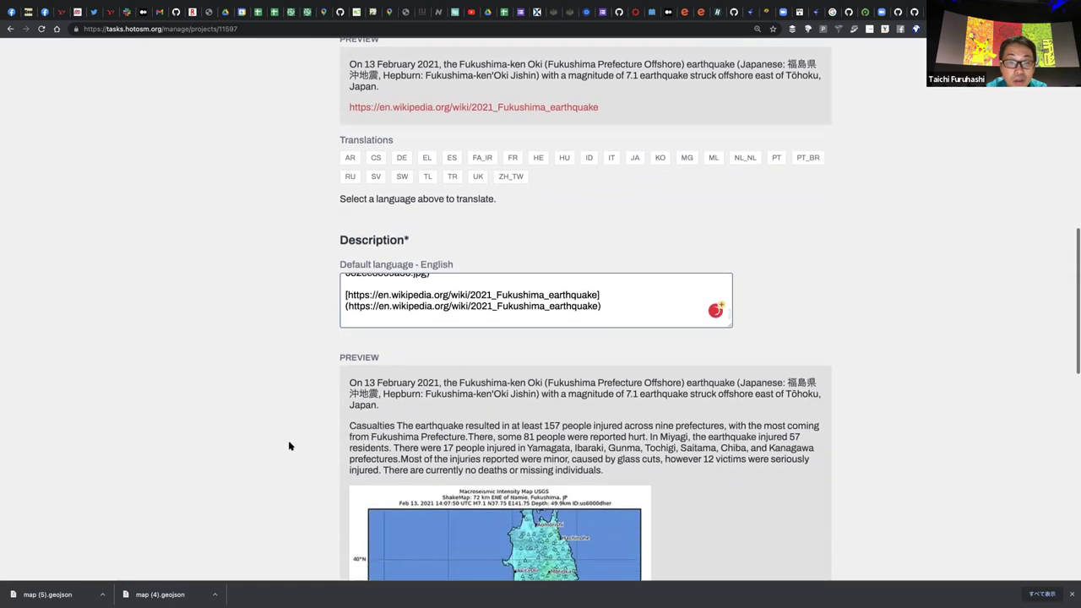
pyautogui.moveTo(734, 217); pyautogui.dragTo(793, 328)
pyautogui.scroll(-1, 739, 321)
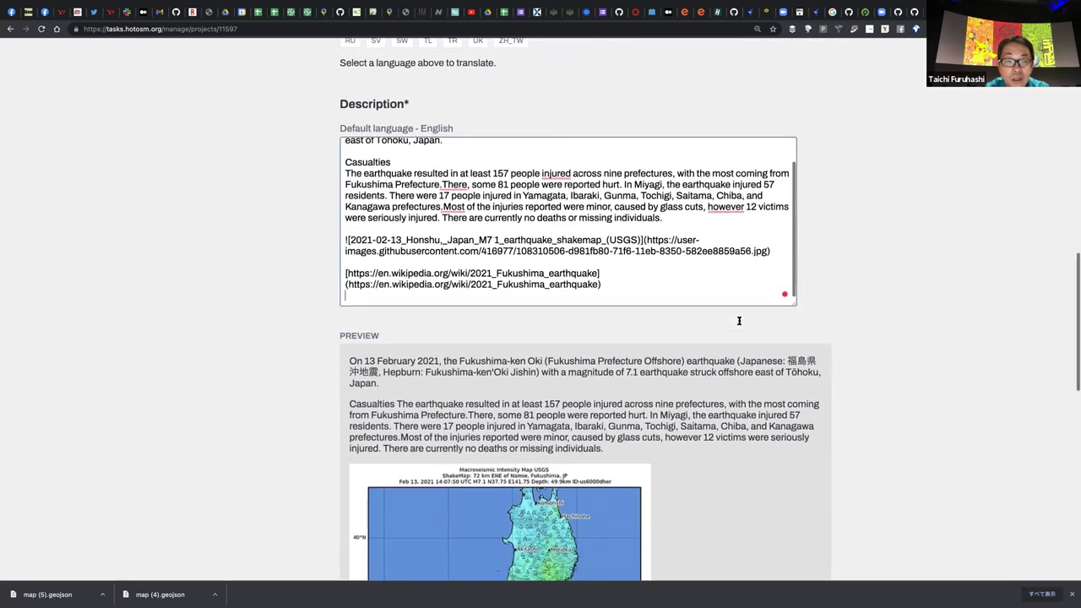
# Compare the short description preview with the longer Description text, including its casualties section, shakemap image and link
pyautogui.scroll(-5, 739, 321)
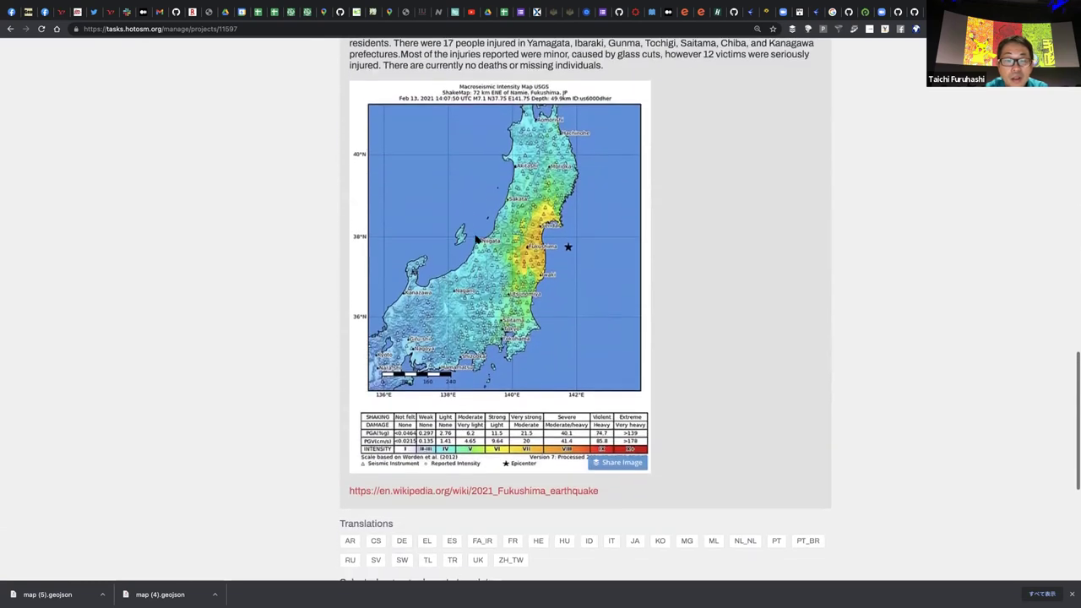
pyautogui.scroll(6, 477, 241)
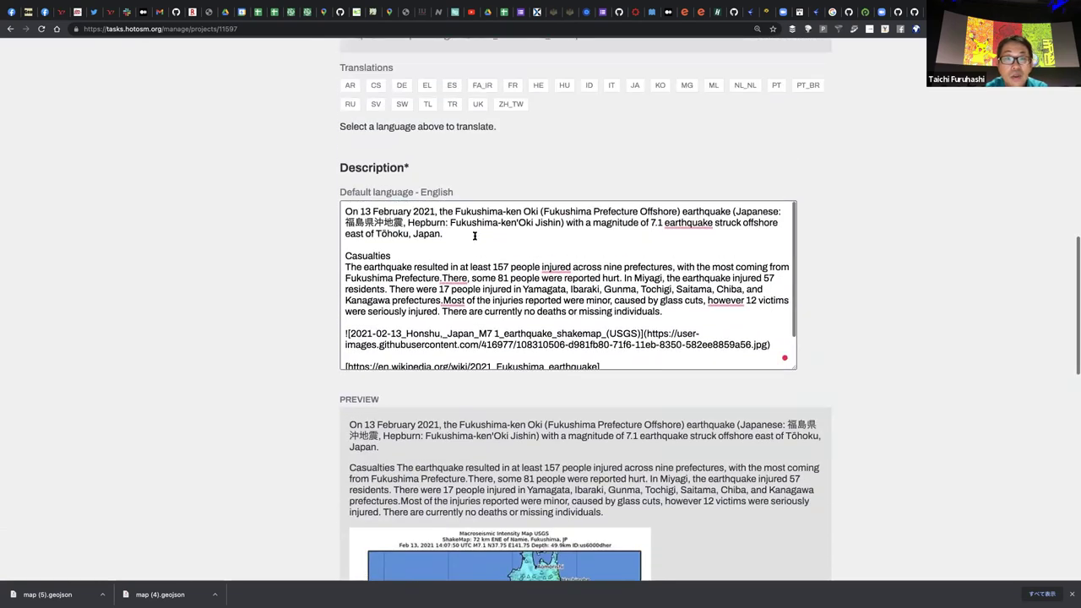
pyautogui.scroll(3, 475, 236)
pyautogui.moveTo(351, 177); pyautogui.dragTo(650, 233)
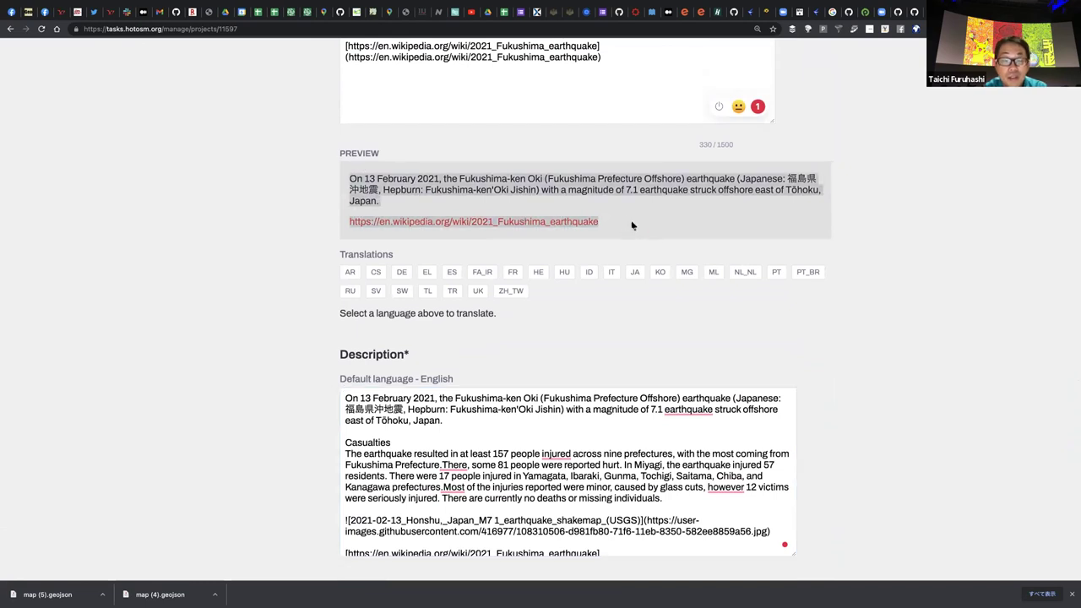
pyautogui.scroll(-5, 731, 346)
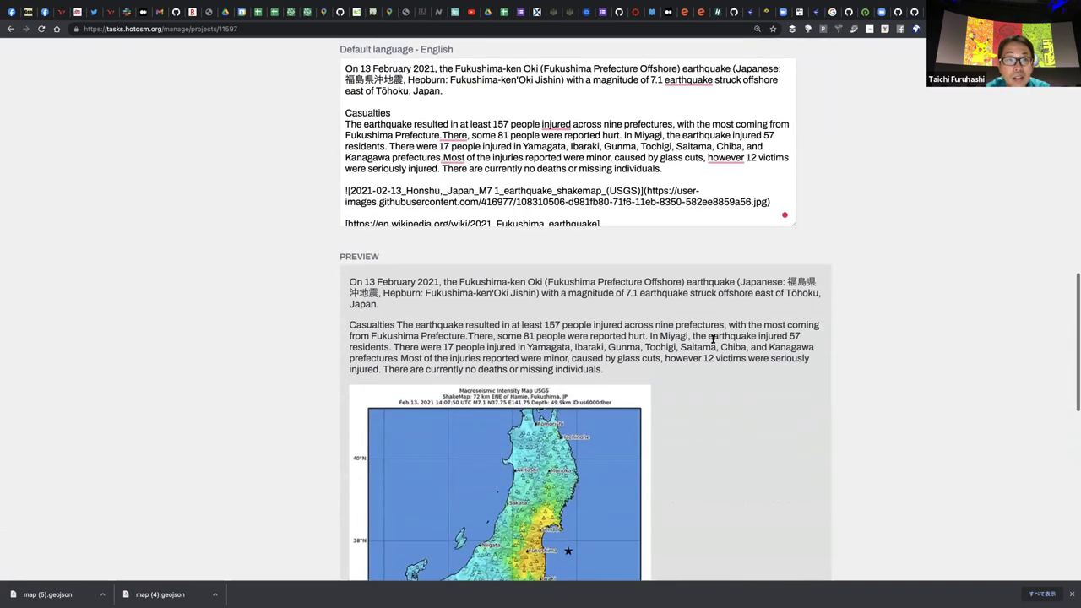
pyautogui.scroll(2, 432, 186)
pyautogui.moveTo(343, 188); pyautogui.dragTo(657, 342)
pyautogui.click(655, 336)
pyautogui.scroll(-1, 654, 320)
pyautogui.click(802, 358)
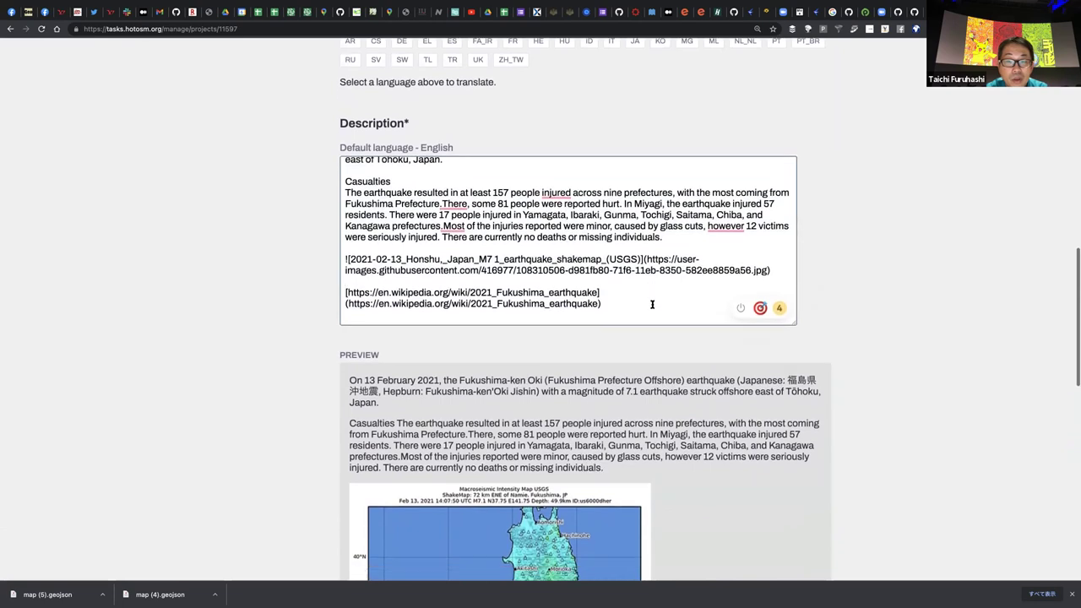
# Examine the Description preview with its shakemap and Wikipedia link, and the translation and due date fields below
pyautogui.scroll(-2, 651, 304)
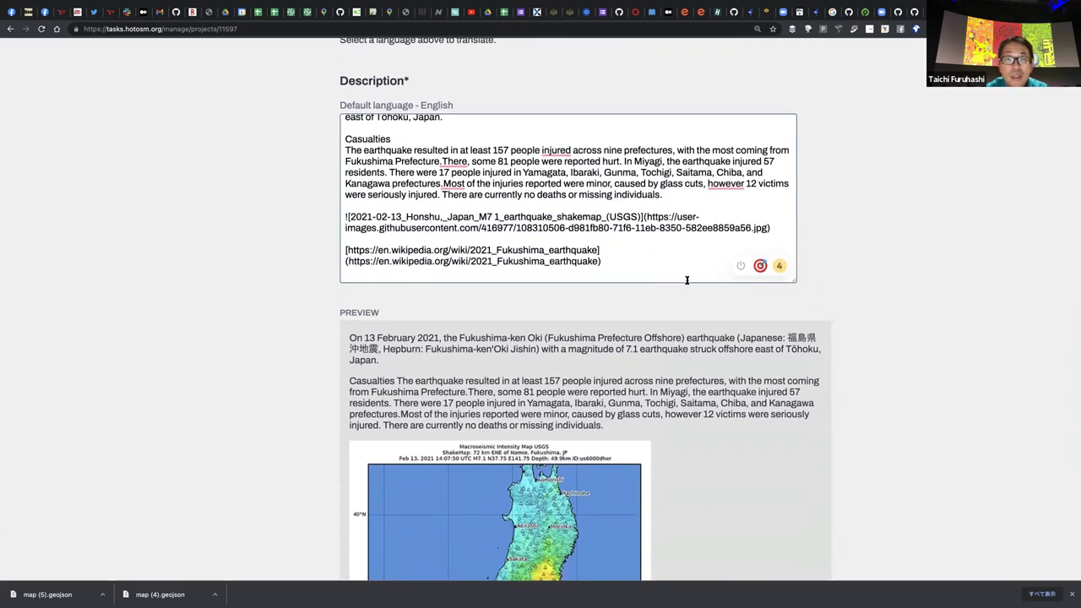
pyautogui.scroll(-1, 506, 152)
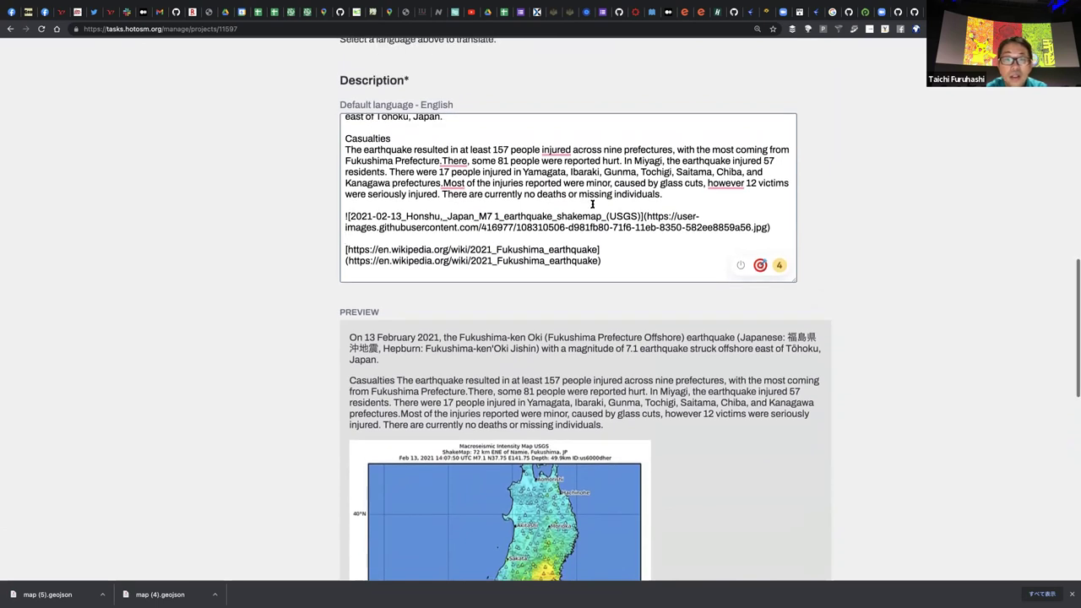
pyautogui.scroll(-1, 719, 343)
pyautogui.scroll(-9, 719, 344)
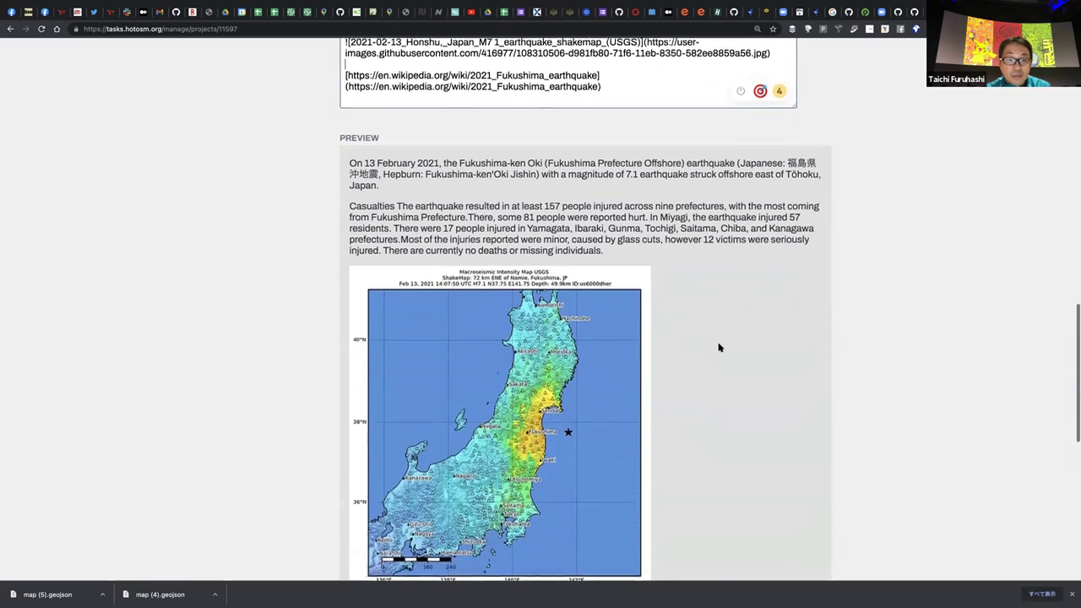
pyautogui.scroll(-6, 719, 347)
pyautogui.scroll(3, 719, 347)
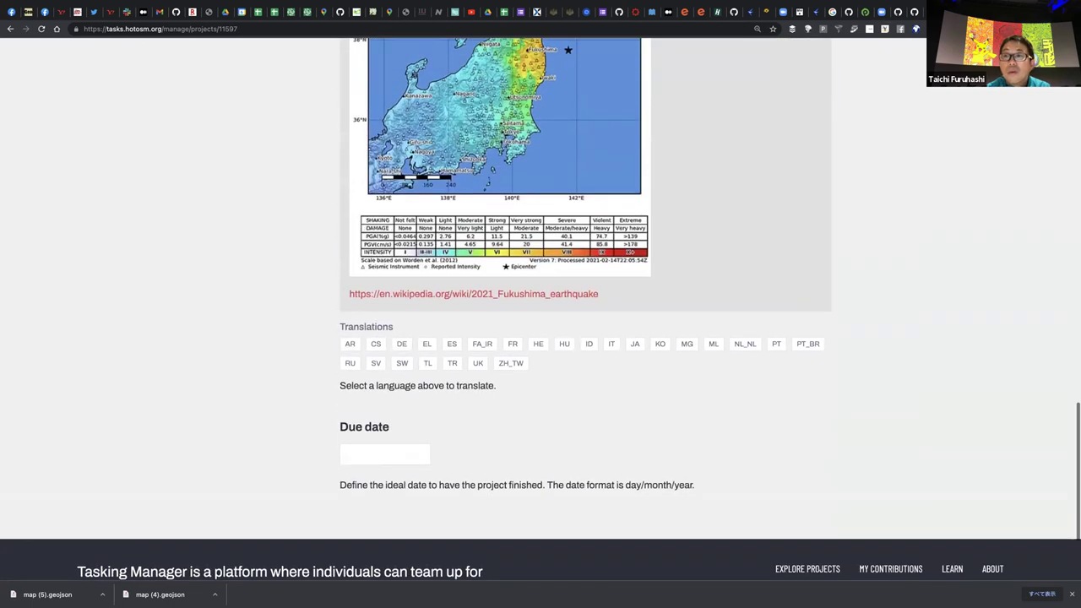
pyautogui.scroll(3, 719, 347)
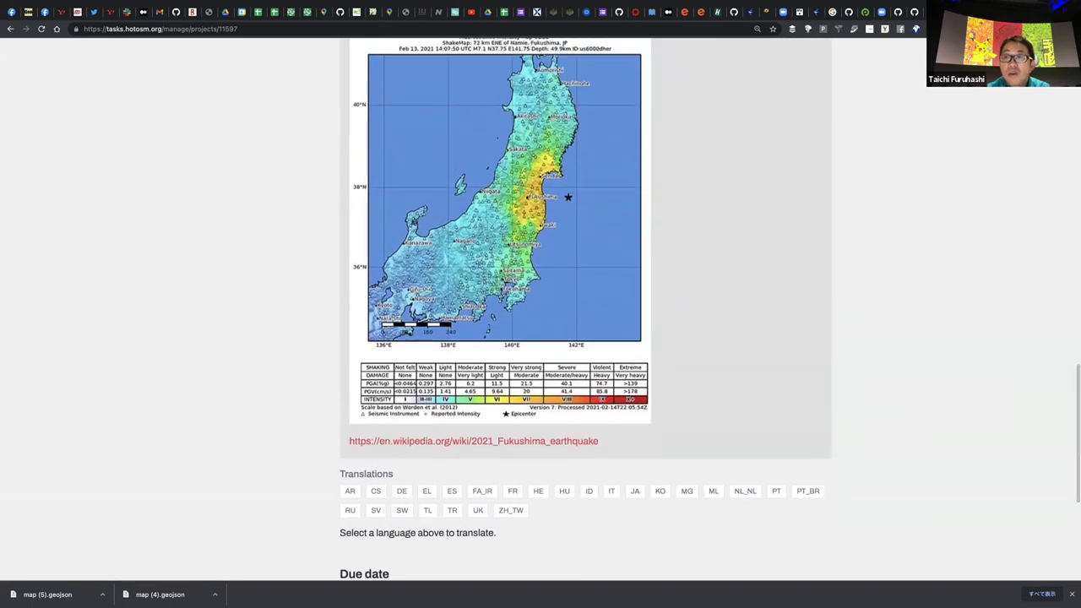
pyautogui.click(881, 12)
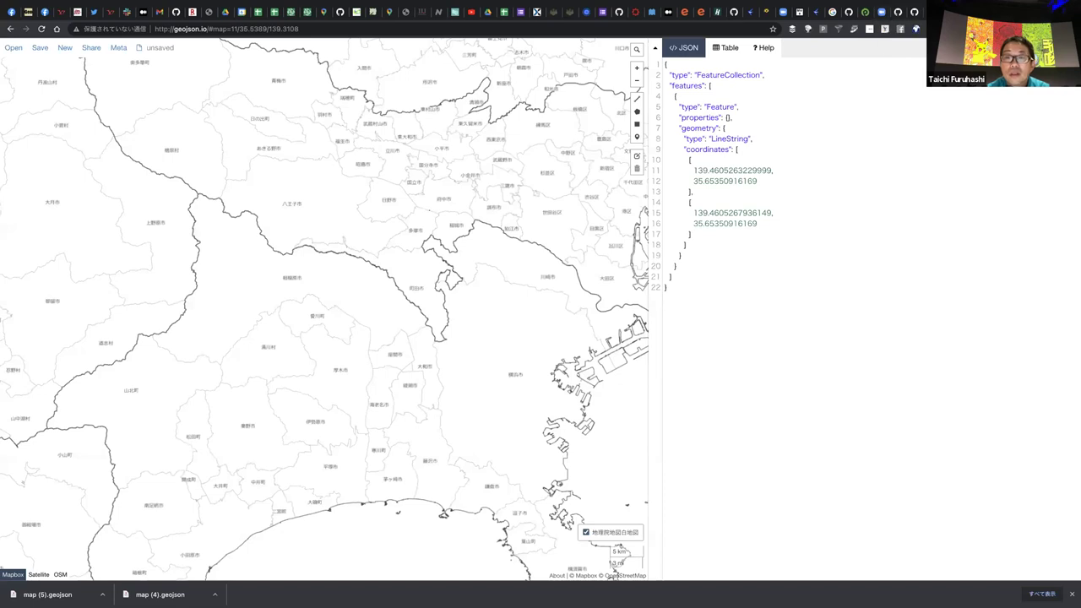
pyautogui.click(869, 8)
pyautogui.scroll(5, 823, 145)
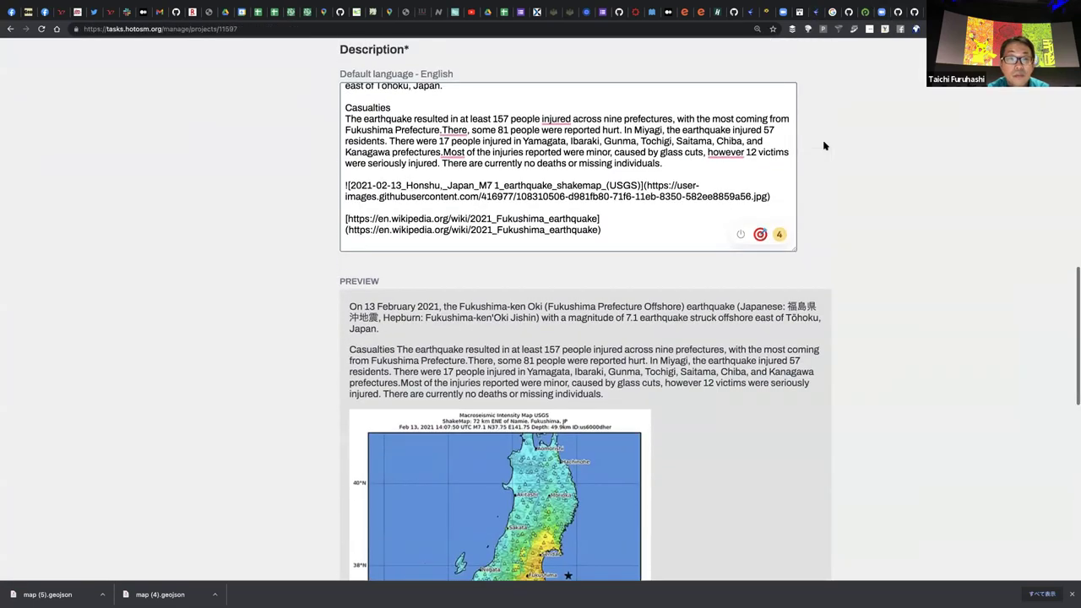
pyautogui.scroll(4, 824, 146)
pyautogui.scroll(-3, 824, 146)
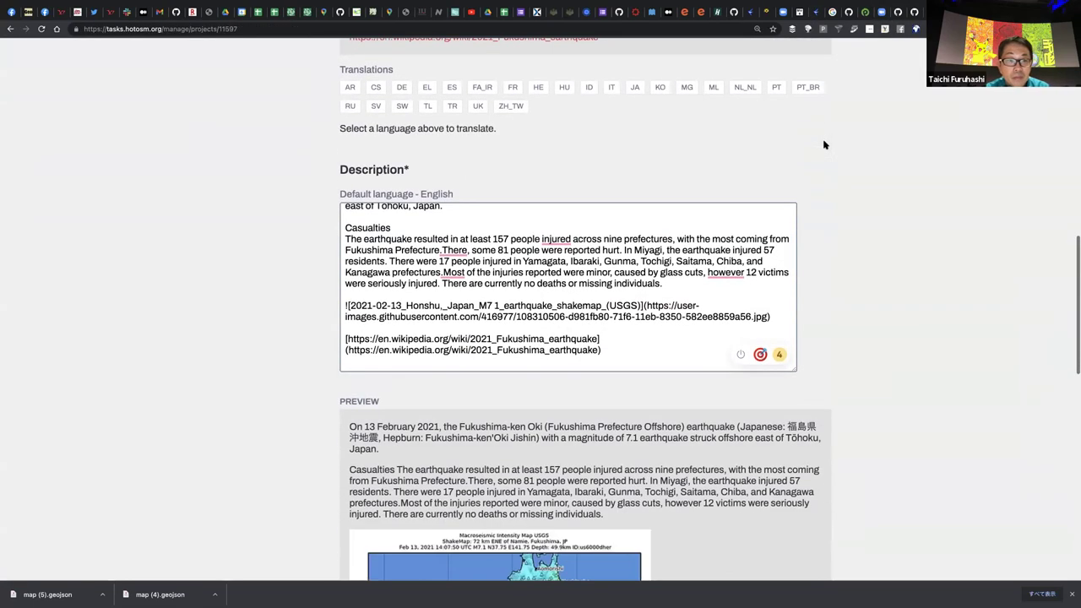
pyautogui.scroll(-10, 824, 145)
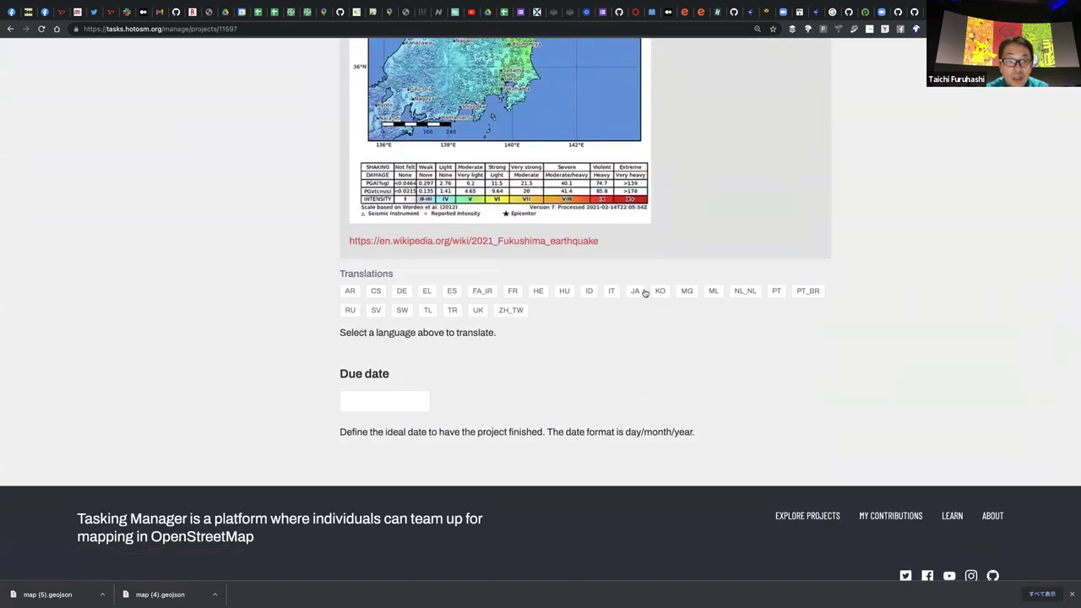
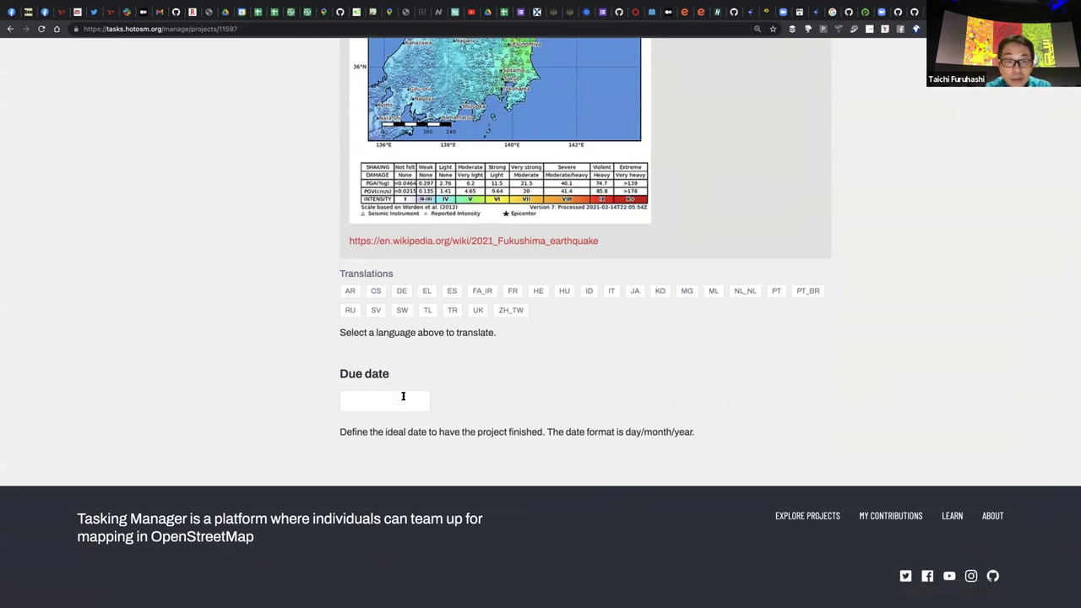
# Copy the Due date heading text, and advance the due date calendar to March 2022
pyautogui.moveTo(389, 374); pyautogui.dragTo(341, 374)
pyautogui.press('super+c')
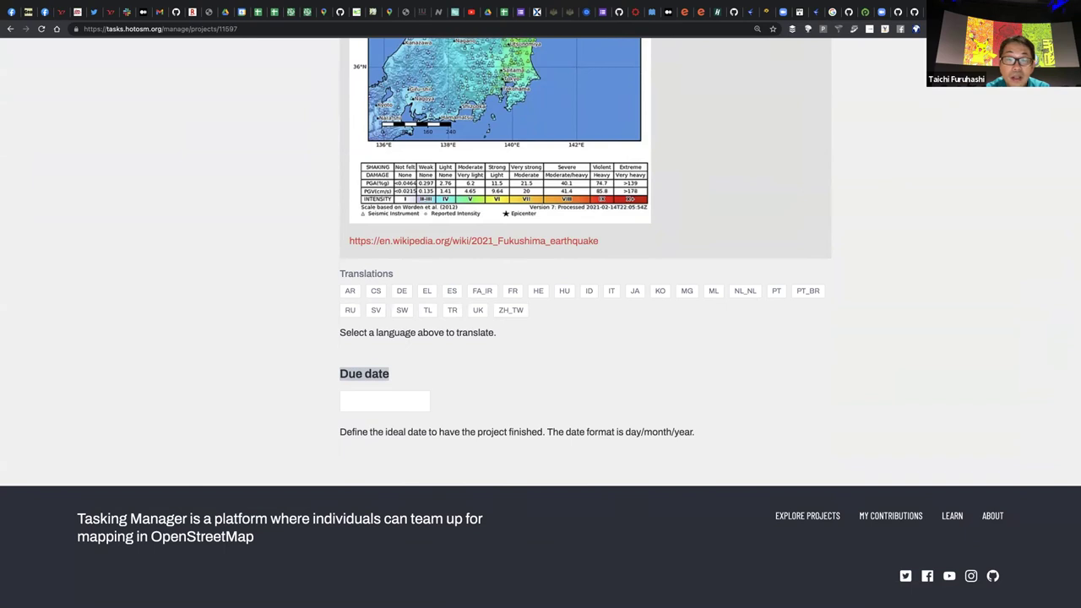
pyautogui.click(392, 396)
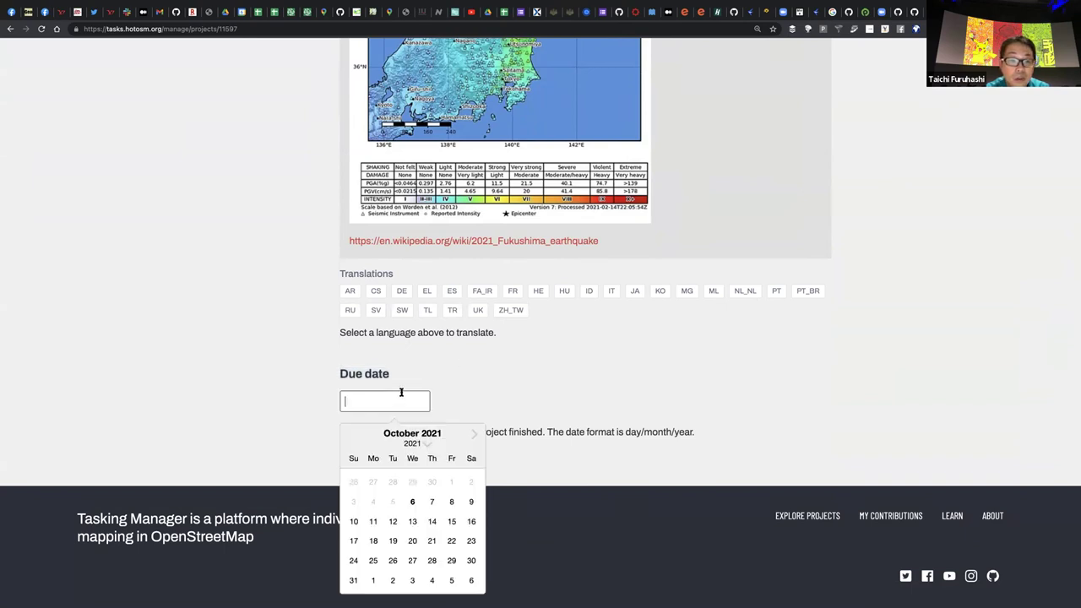
pyautogui.click(474, 434)
pyautogui.click(474, 434)
pyautogui.click(474, 435)
pyautogui.click(475, 435)
pyautogui.click(475, 435)
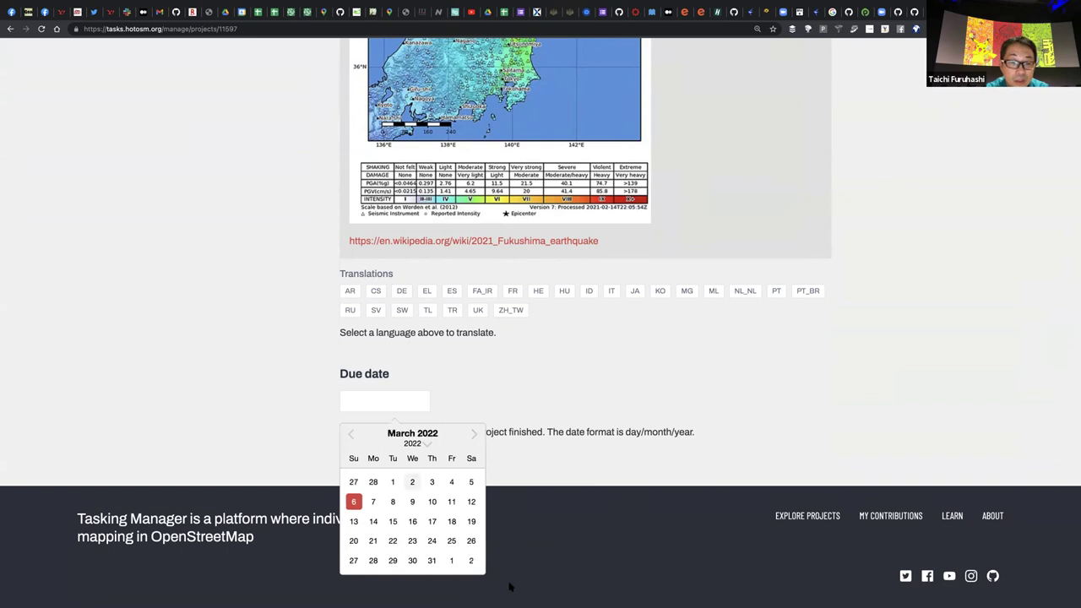
# Set the project's due date to 31/03/2022 and review the description section
pyautogui.click(431, 559)
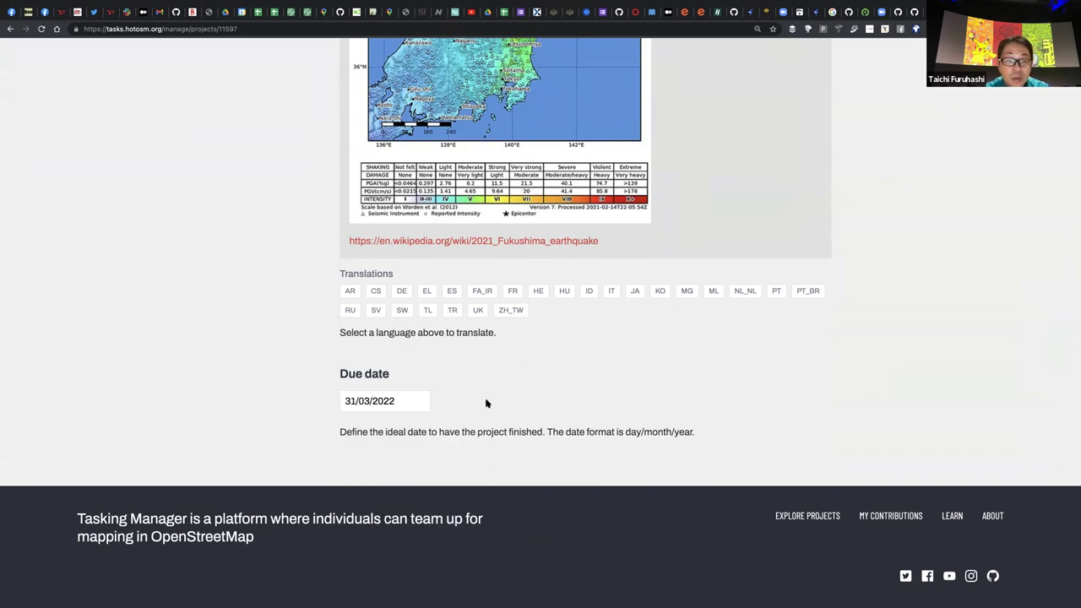
pyautogui.scroll(-1, 901, 248)
pyautogui.scroll(3, 791, 250)
pyautogui.scroll(8, 792, 255)
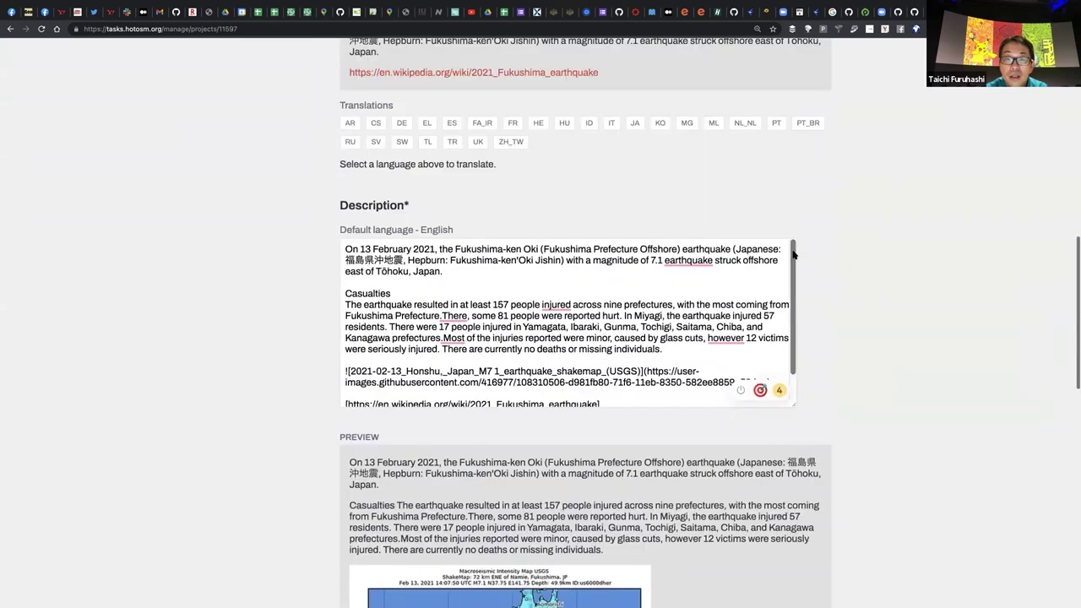
pyautogui.scroll(-8, 855, 228)
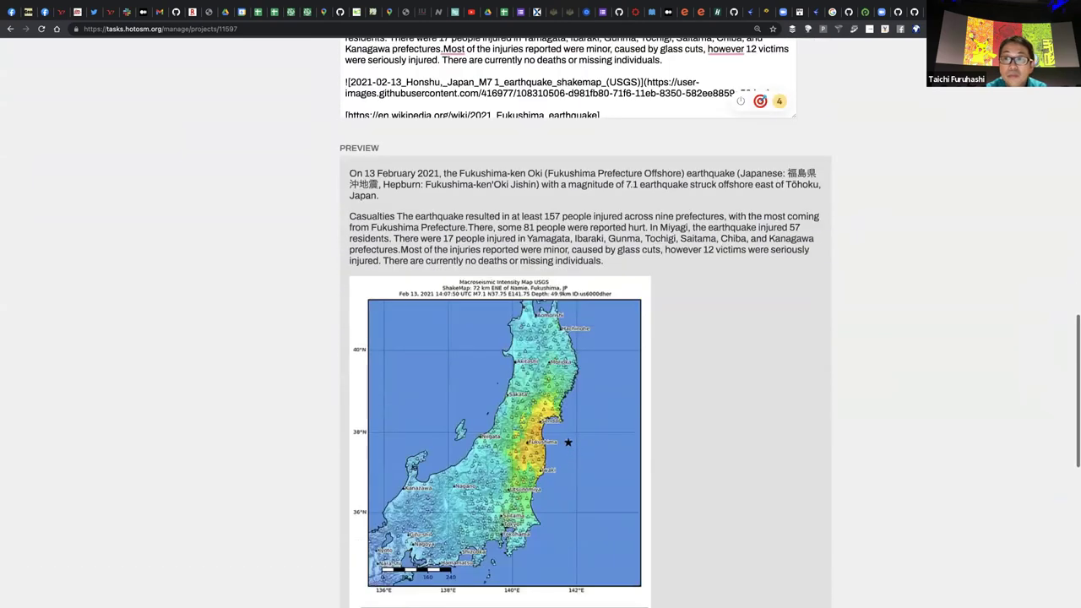
# In the GitHub issue notes, add a "* Due date:" bullet below the Description bullet
pyautogui.click(898, 12)
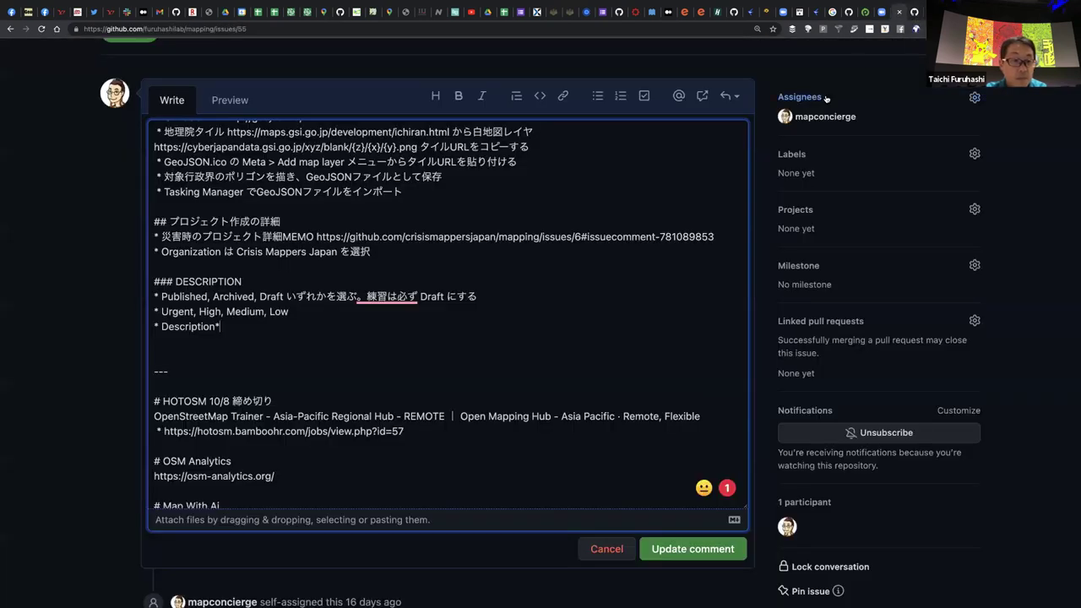
pyautogui.press('Return')
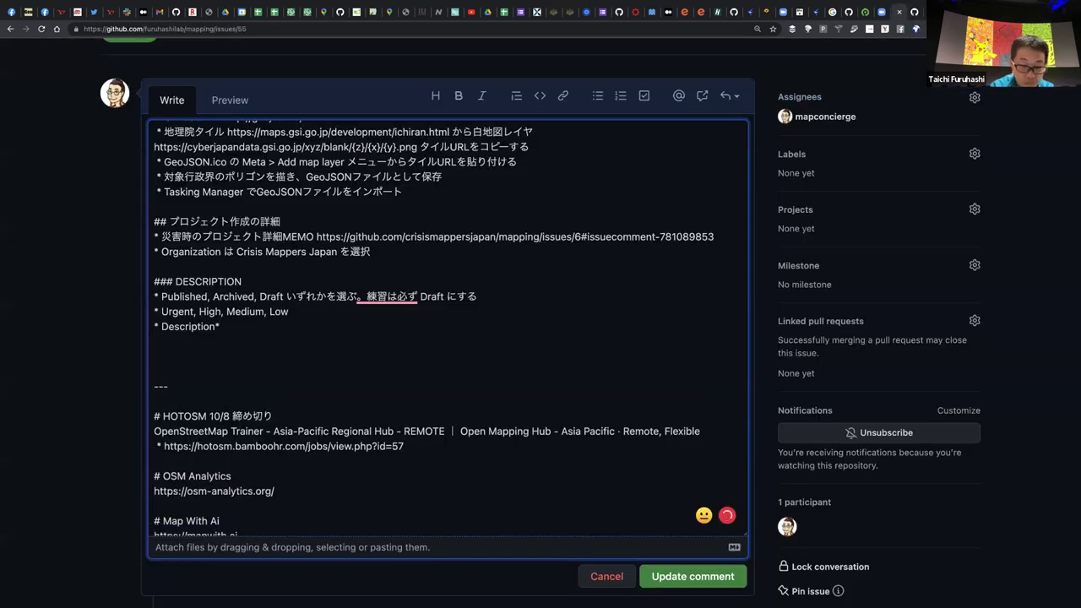
pyautogui.press('super+v')
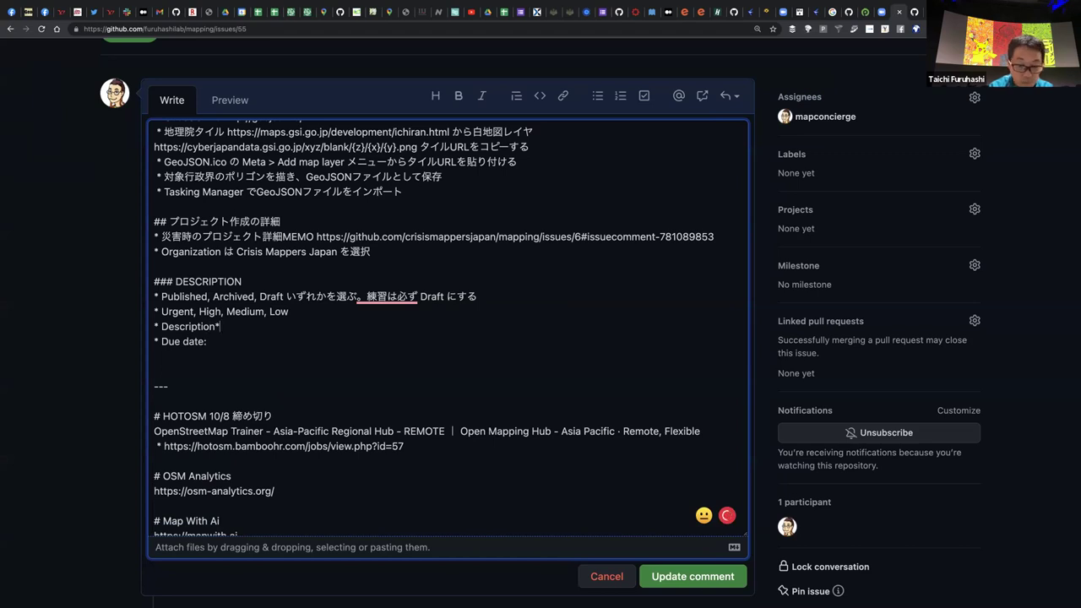
# Complete the Description bullet in the notes so it reads "Description: より細かな説明文"
pyautogui.write('より')
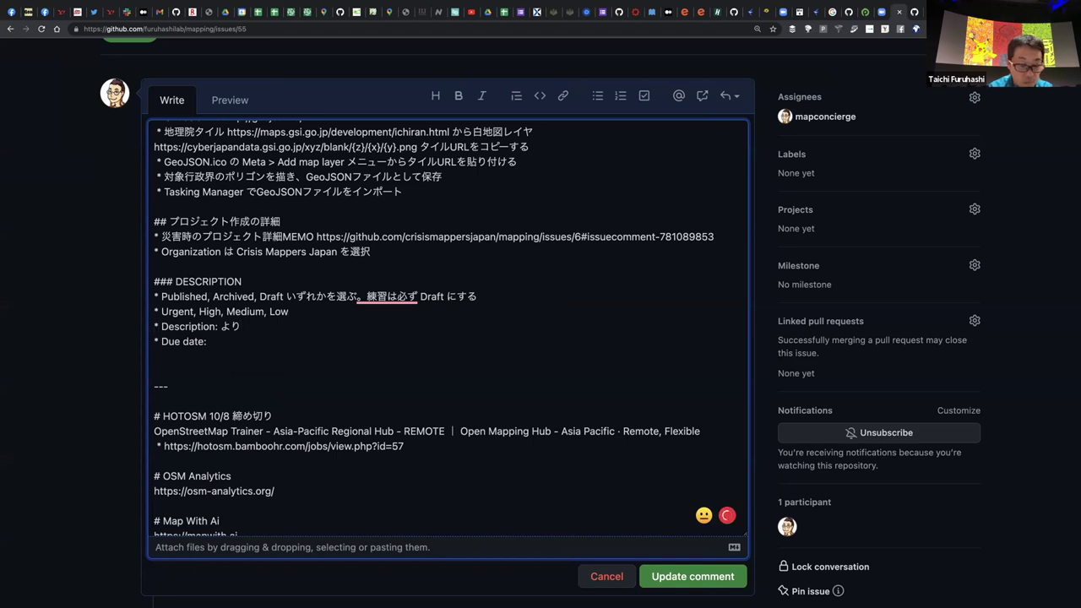
pyautogui.write('こまか')
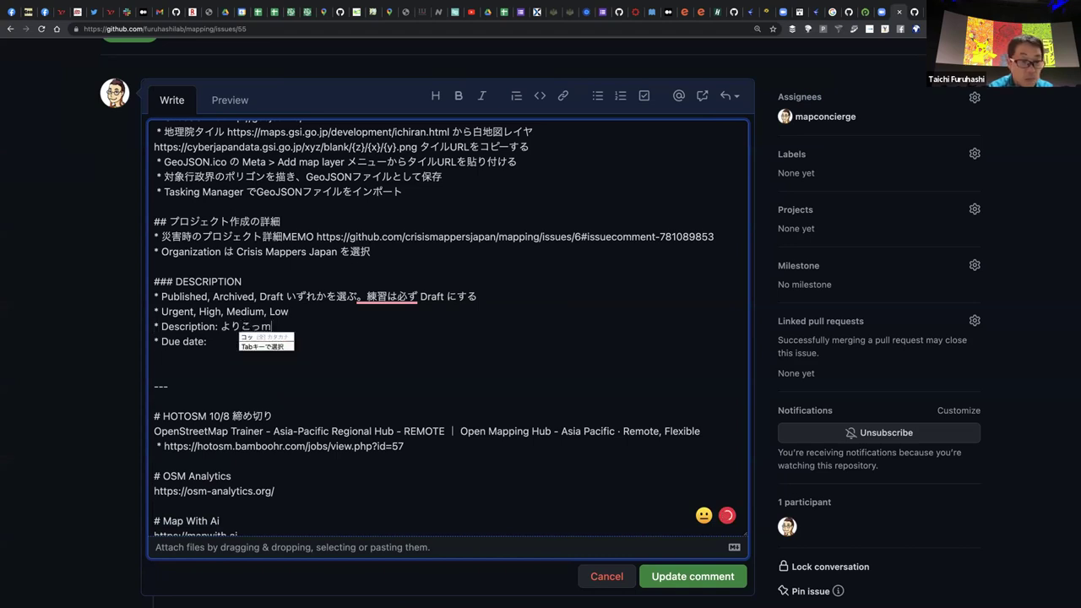
pyautogui.press('space')
pyautogui.write('なせつめいぶん')
pyautogui.press('space')
pyautogui.press('Return')
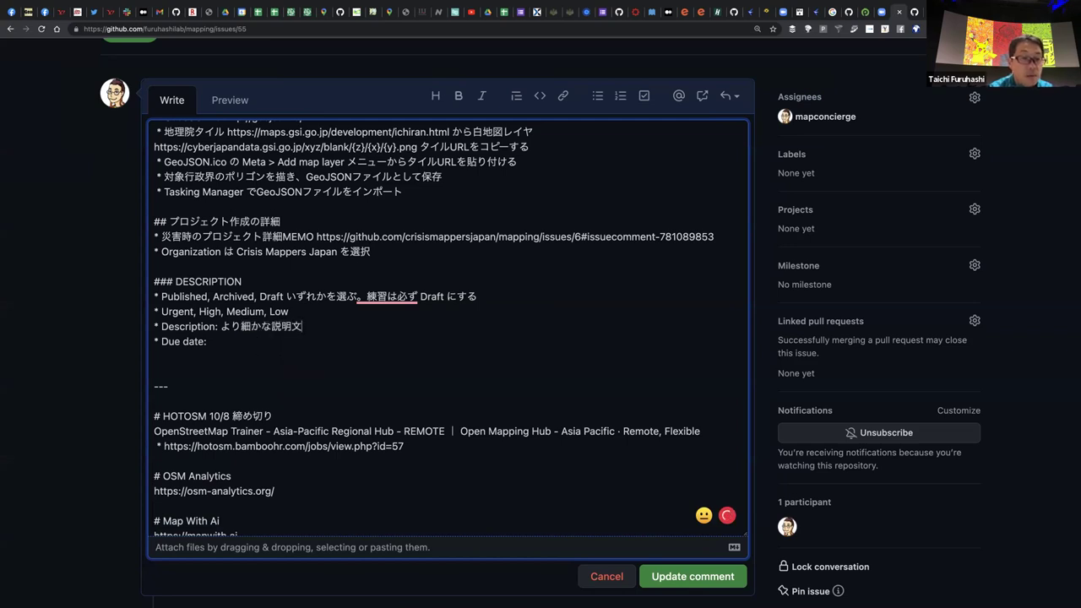
# Insert a "Short Description: 数行の解説文" bullet above the Description bullet in the notes
pyautogui.press('Return')
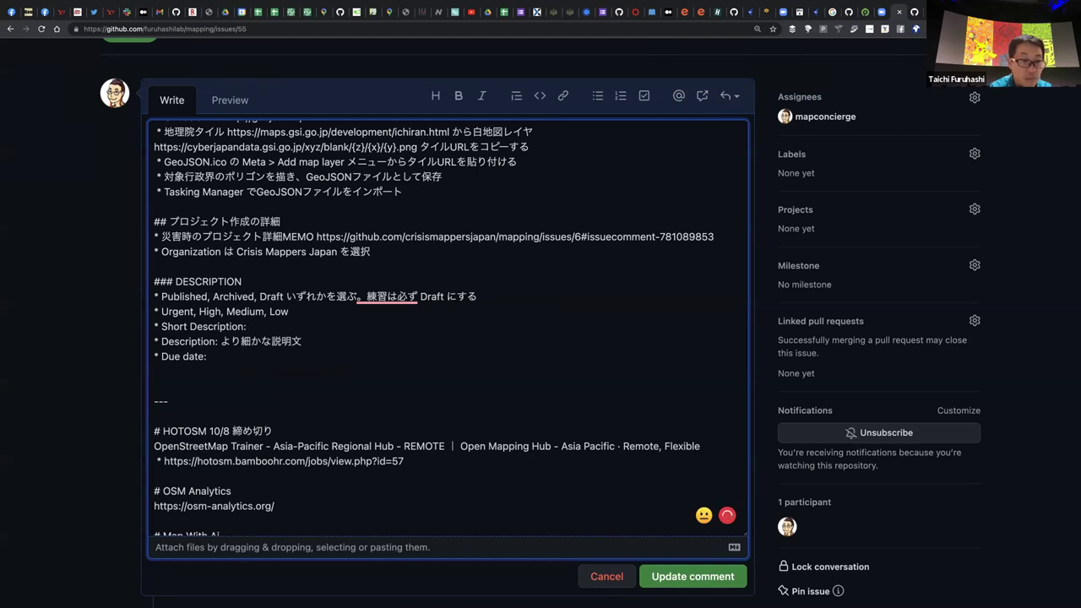
pyautogui.write('Short Description: 数行のか')
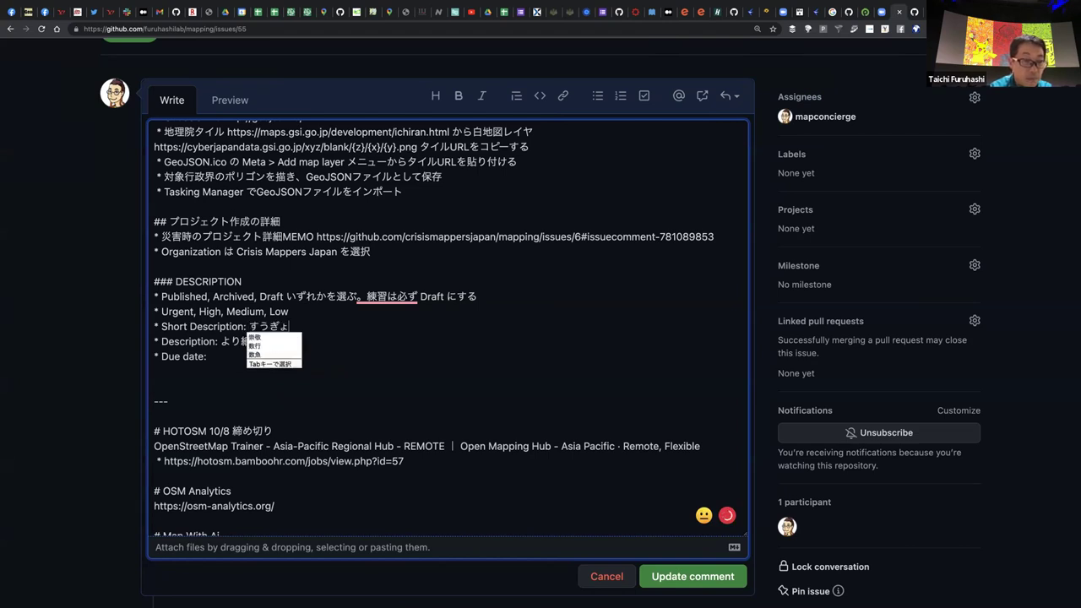
pyautogui.write('いせつぶん')
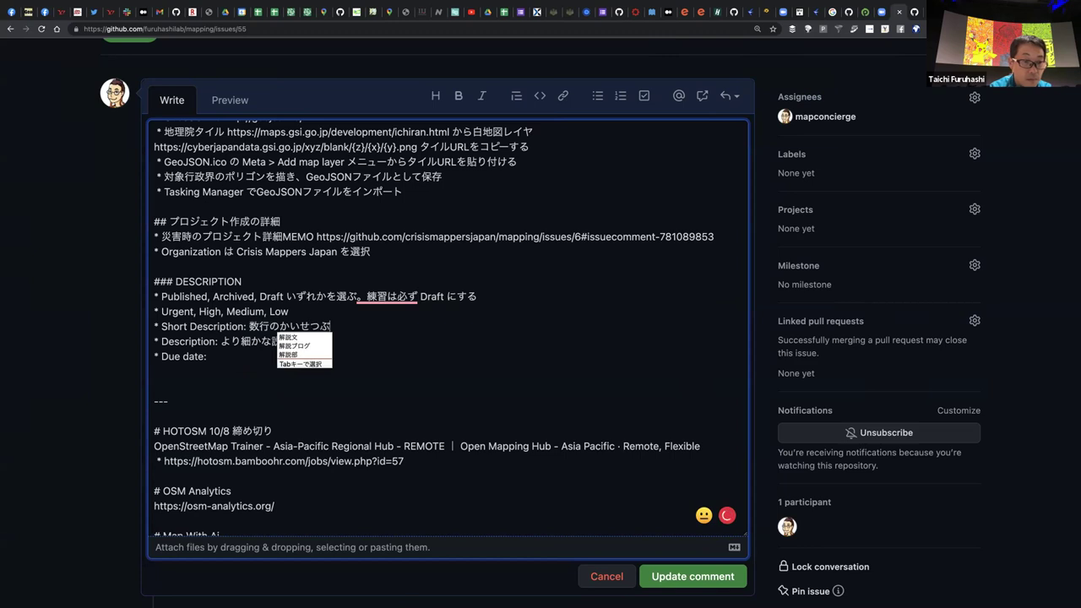
pyautogui.press('Return')
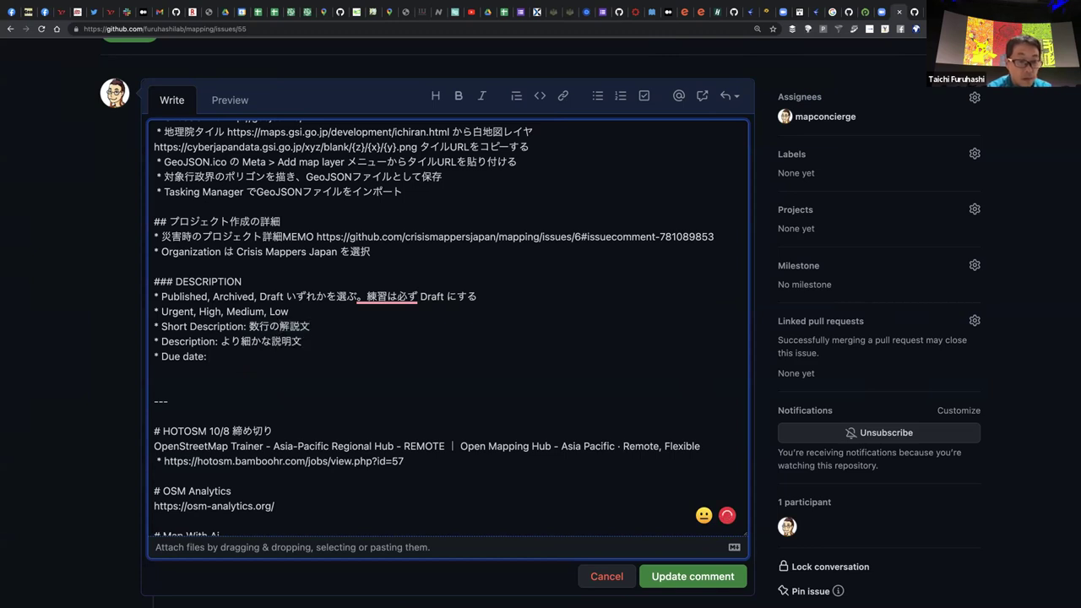
# Complete the Due date bullet with "とりあえず年度末にしておくと良い", add blank lines below it, and save the comment
pyautogui.write('とりあえずねんどま')
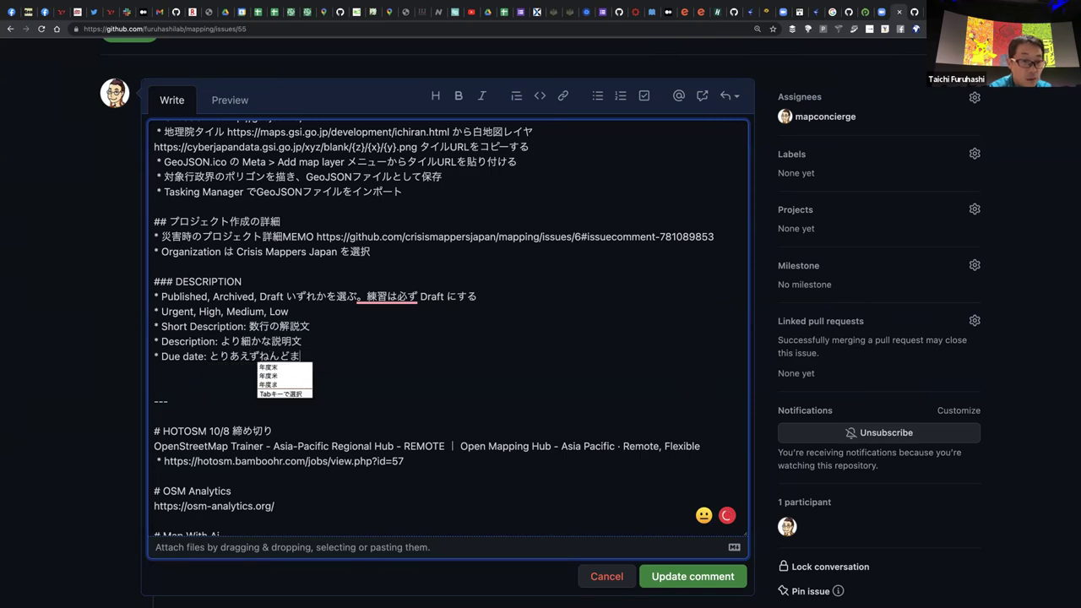
pyautogui.write('つにしt')
pyautogui.write('utoyoi')
pyautogui.press('space')
pyautogui.press('Return')
pyautogui.press('Return')
pyautogui.press('Return')
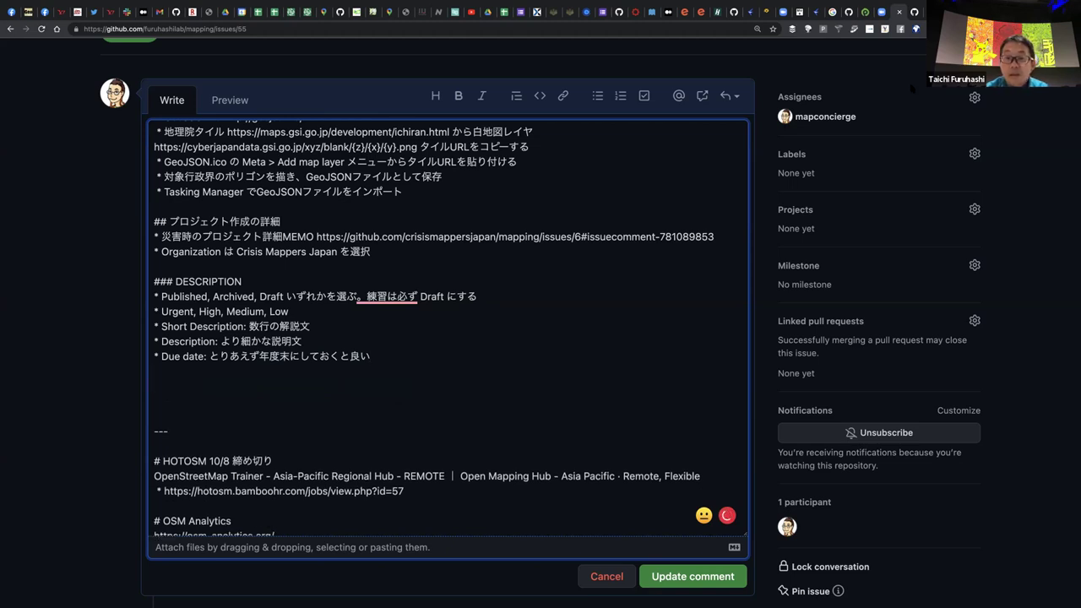
pyautogui.click(697, 586)
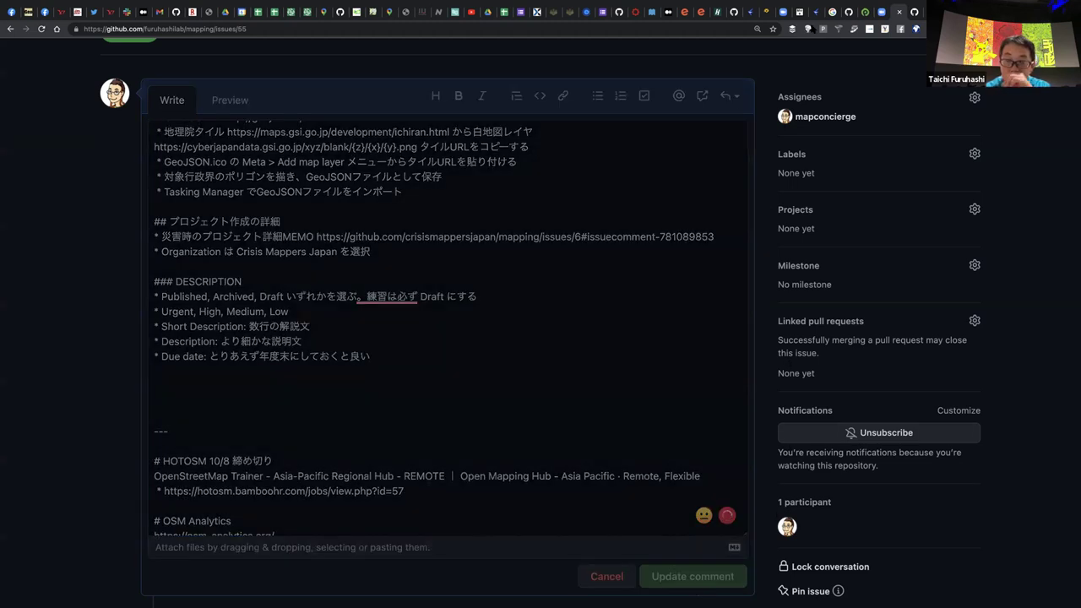
# Return to the Tasking Manager project and open its Instructions section at the changeset comment
pyautogui.hotkey('ctrl', 'Tab')
pyautogui.scroll(10, 597, 339)
pyautogui.scroll(5, 596, 340)
pyautogui.scroll(-20, 593, 338)
pyautogui.scroll(15, 591, 341)
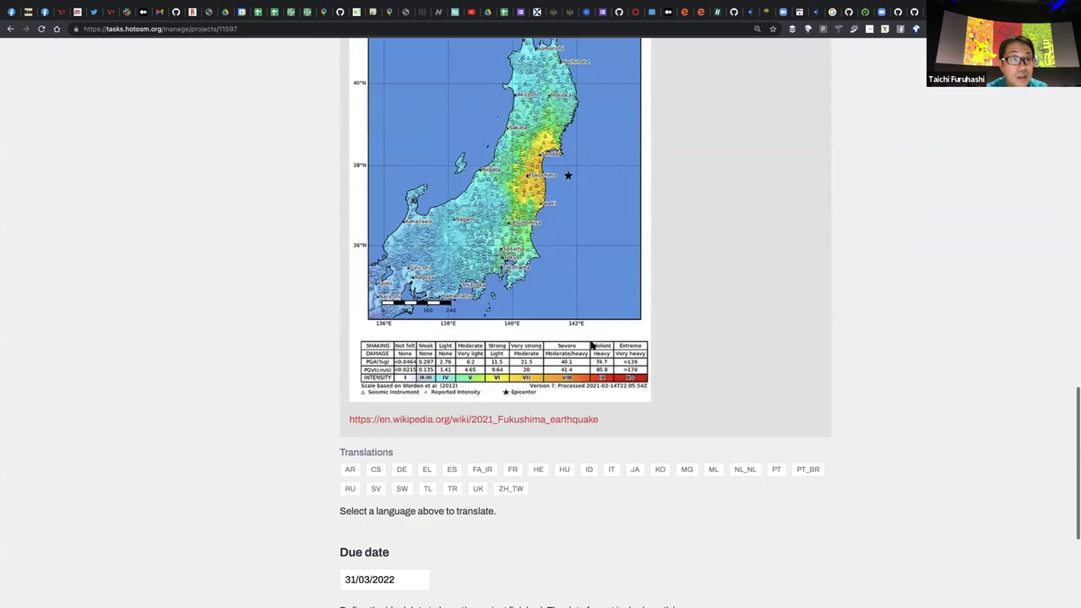
pyautogui.scroll(8, 149, 255)
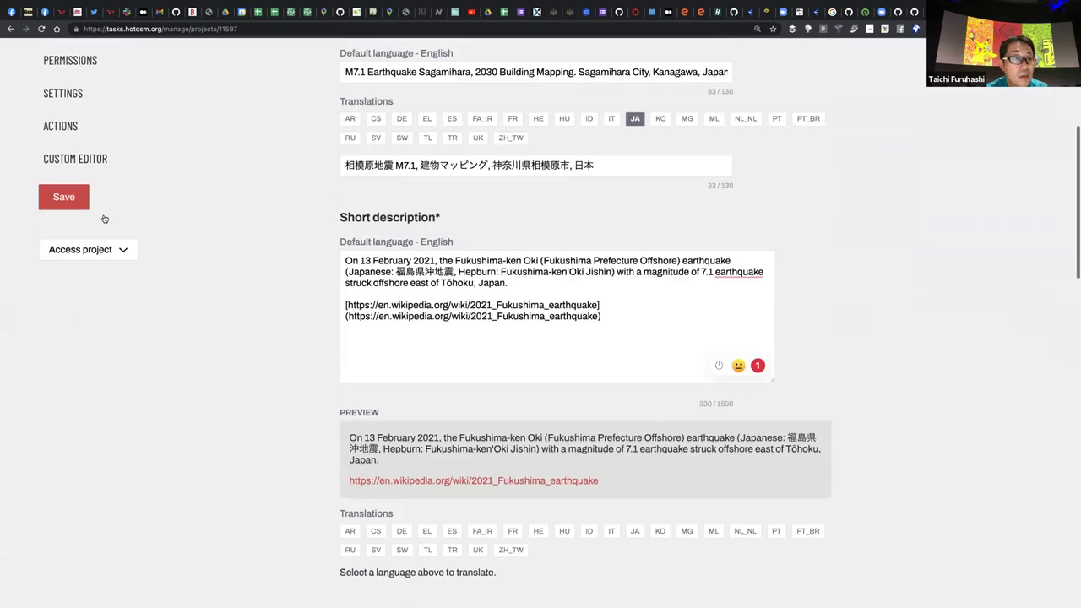
pyautogui.click(90, 200)
pyautogui.click(463, 179)
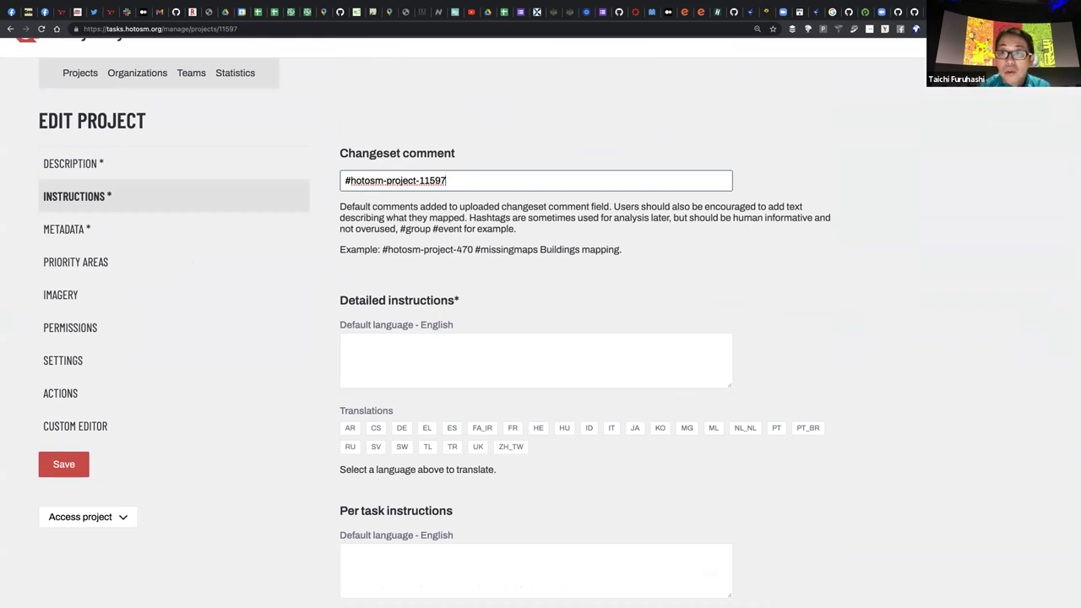
# Copy the sample changeset comment for Shinchi Town from the Fukushima earthquake issue on GitHub
pyautogui.hotkey('ctrl', 'shift', 'Tab')
pyautogui.scroll(-2, 663, 336)
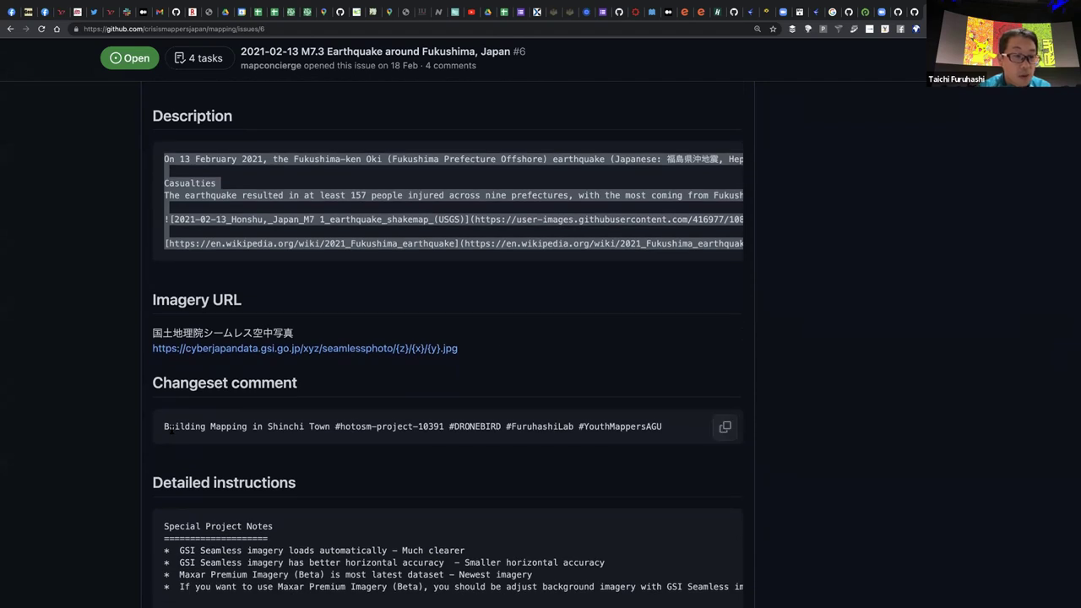
pyautogui.moveTo(164, 426); pyautogui.dragTo(341, 432)
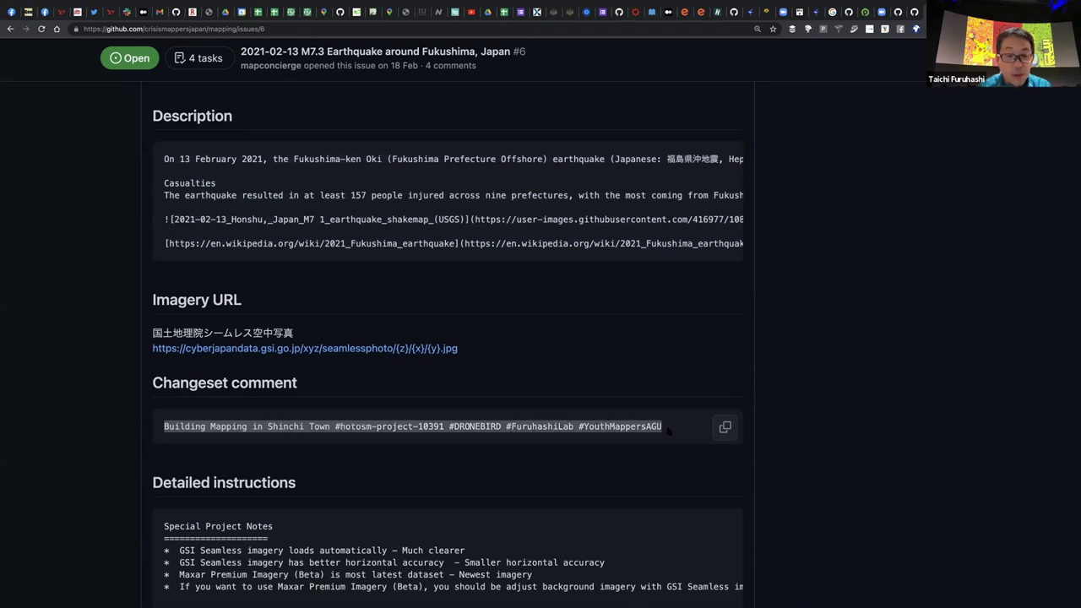
pyautogui.rightClick(638, 429)
pyautogui.click(701, 453)
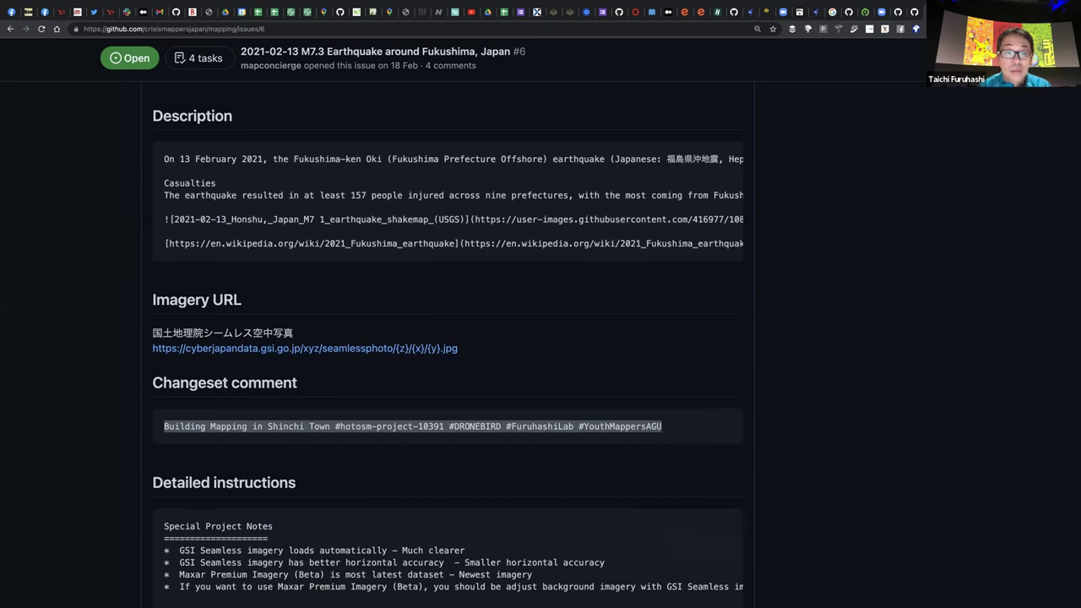
# Paste the copied text after #hotosm-project-11597 in the project's changeset comment and remove the #hotosm-project-10391 tag
pyautogui.hotkey('ctrl', 'Tab')
pyautogui.click(496, 182)
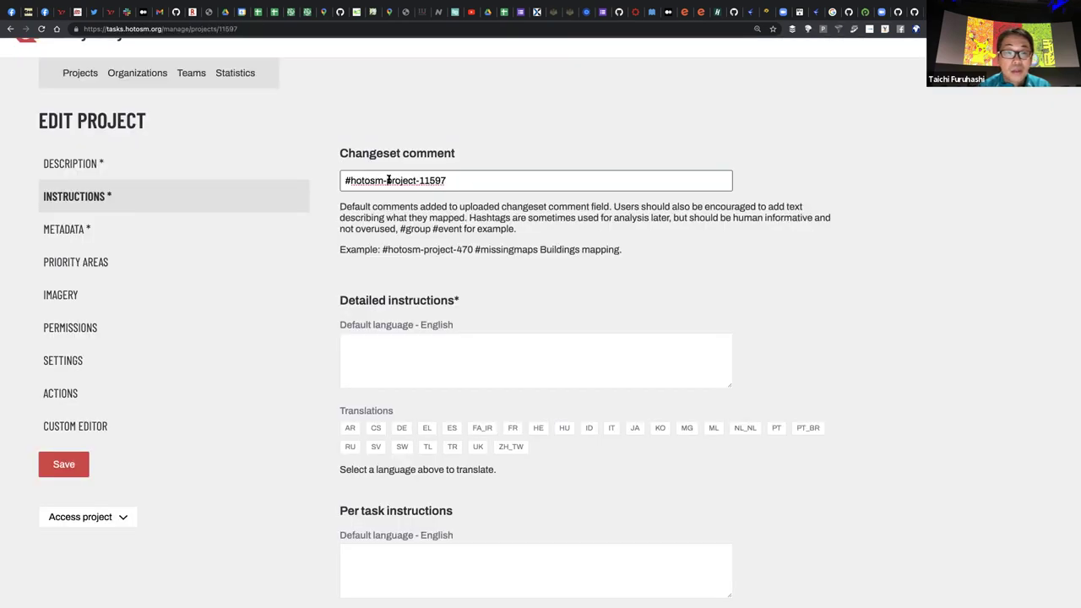
pyautogui.moveTo(457, 181); pyautogui.dragTo(341, 179)
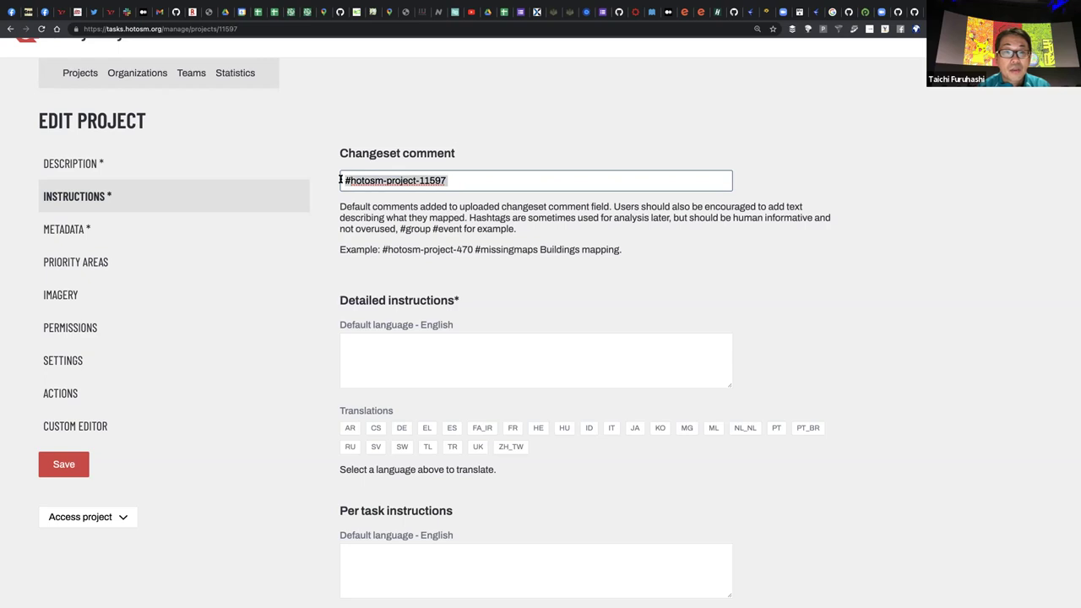
pyautogui.click(459, 180)
pyautogui.hotkey('ctrl', 'v')
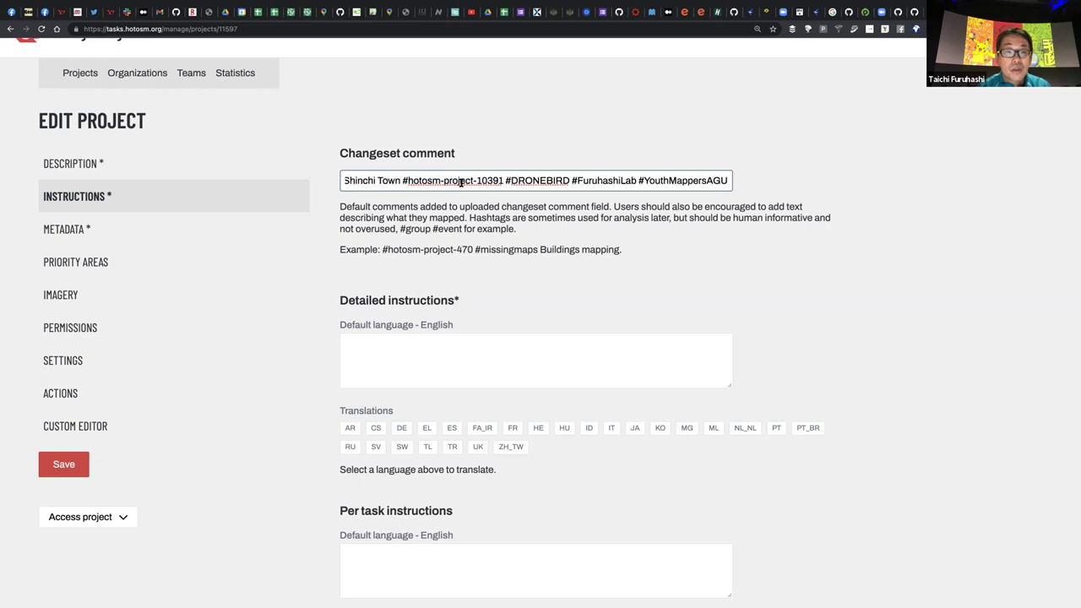
pyautogui.moveTo(401, 180); pyautogui.dragTo(505, 181)
pyautogui.press('BackSpace')
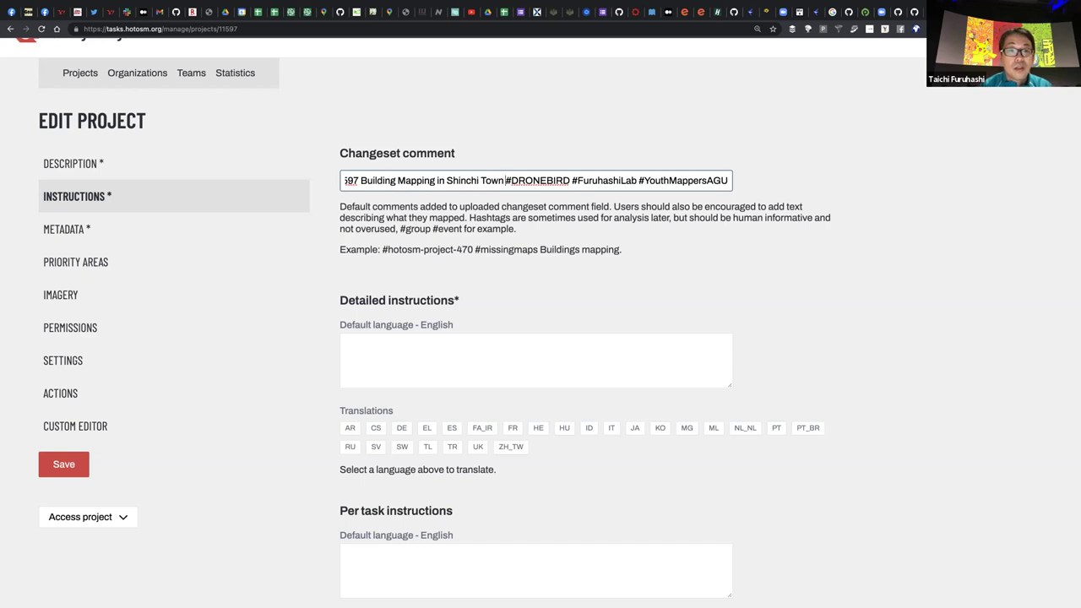
# Replace "Shinchi Town" with "Sagamihara" in the changeset comment and check the hashtags at its end
pyautogui.press('super+Left')
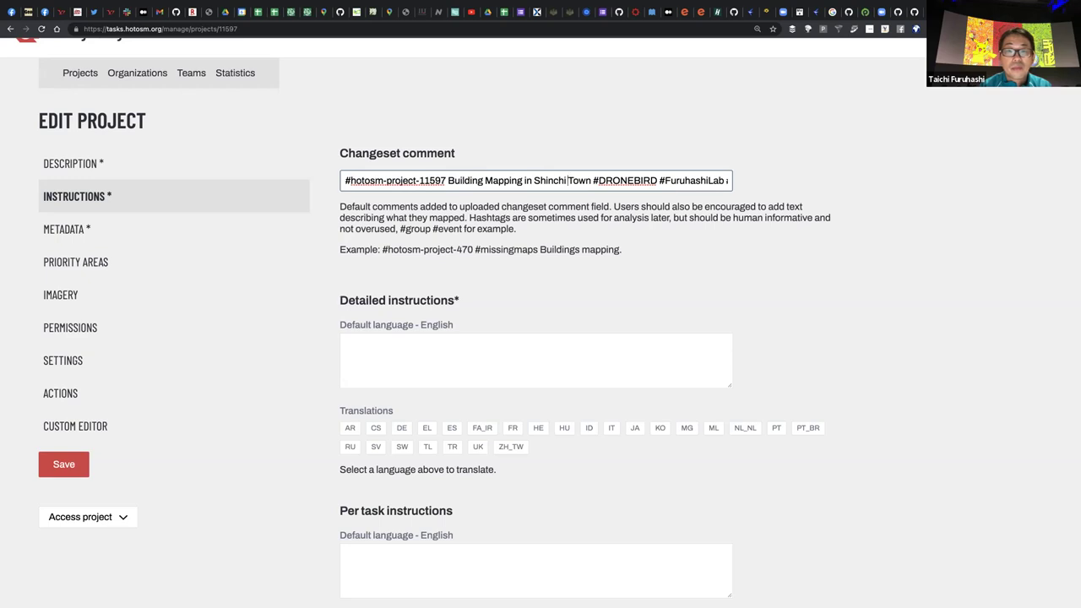
pyautogui.hotkey('shift', 'Left')
pyautogui.hotkey('shift', 'Left')
pyautogui.hotkey('shift', 'Left')
pyautogui.hotkey('shift', 'Left')
pyautogui.hotkey('shift', 'Left')
pyautogui.hotkey('shift', 'Left')
pyautogui.hotkey('shift', 'Left')
pyautogui.hotkey('shift', 'Left')
pyautogui.hotkey('shift', 'Left')
pyautogui.hotkey('shift', 'Left')
pyautogui.hotkey('shift', 'Left')
pyautogui.hotkey('shift', 'Left')
pyautogui.press('BackSpace')
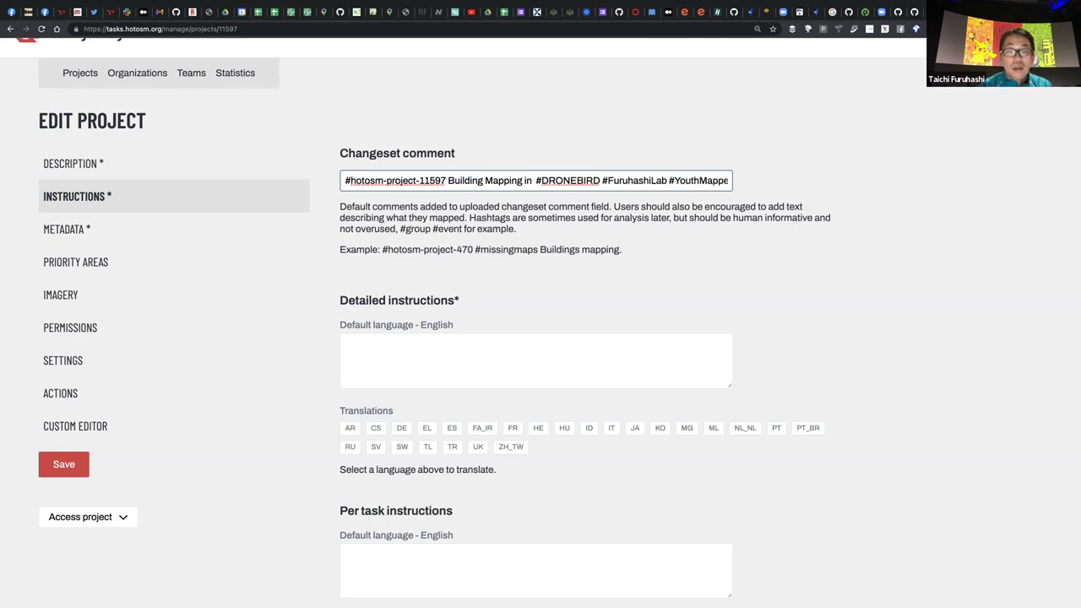
pyautogui.write('Saga')
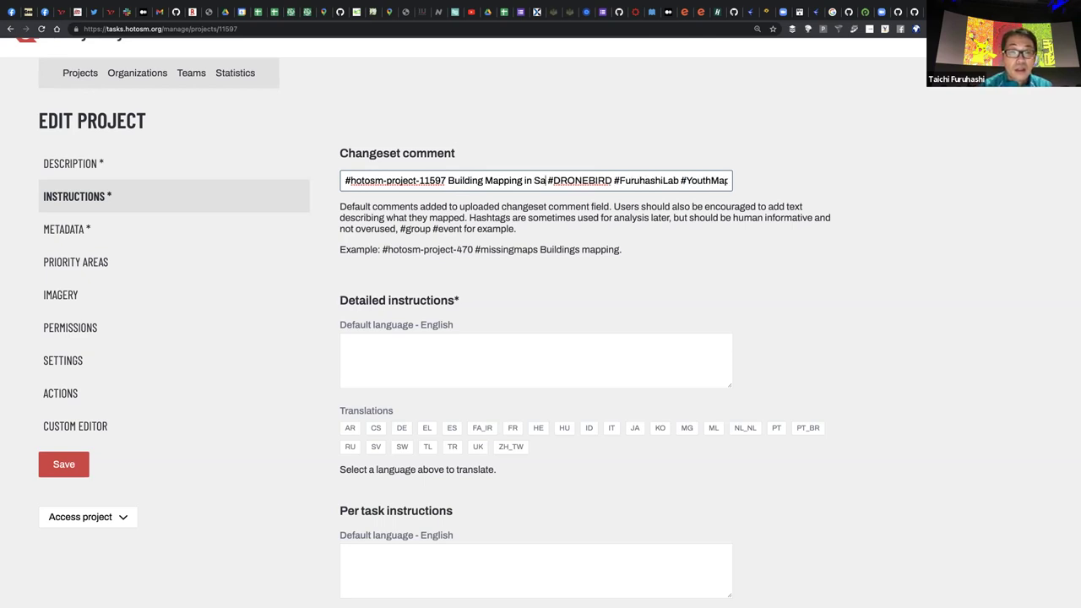
pyautogui.write('mihara')
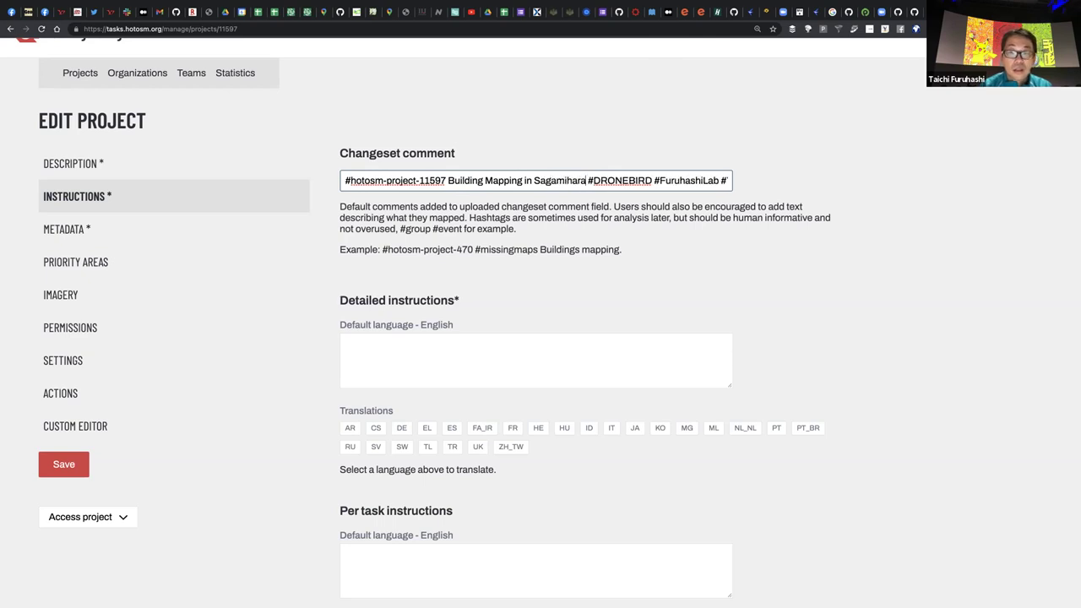
pyautogui.press('super+a')
pyautogui.click(666, 181)
pyautogui.moveTo(674, 182); pyautogui.dragTo(803, 184)
pyautogui.click(702, 173)
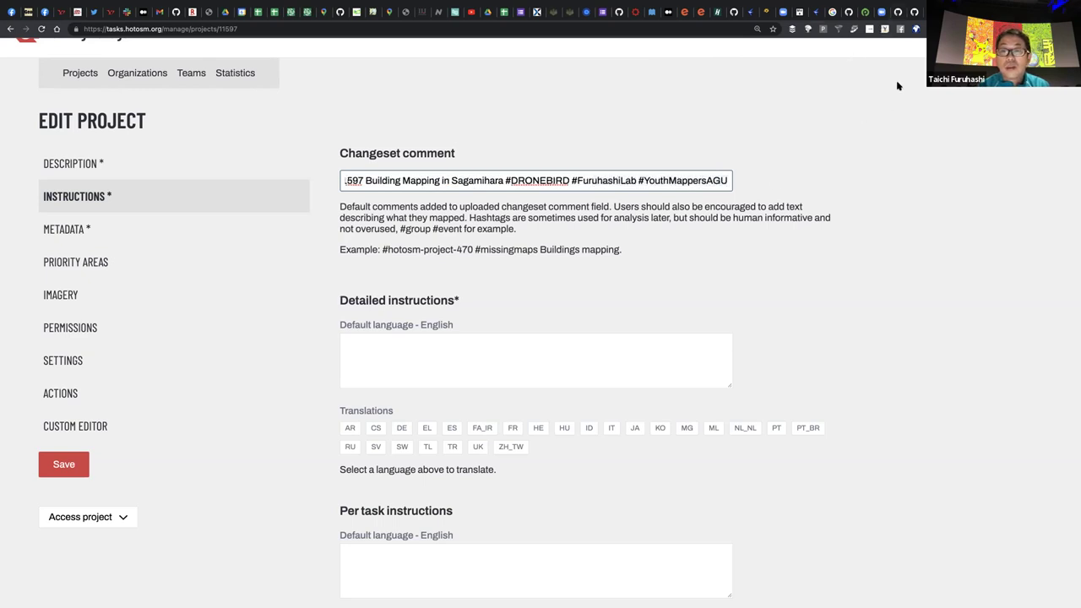
# Edit the Tasking Manager setup comment in the OSM Advanced Tech. lecture #05 issue and add the heading "## INSTRACTION" below the DESCRIPTION list
pyautogui.click(897, 12)
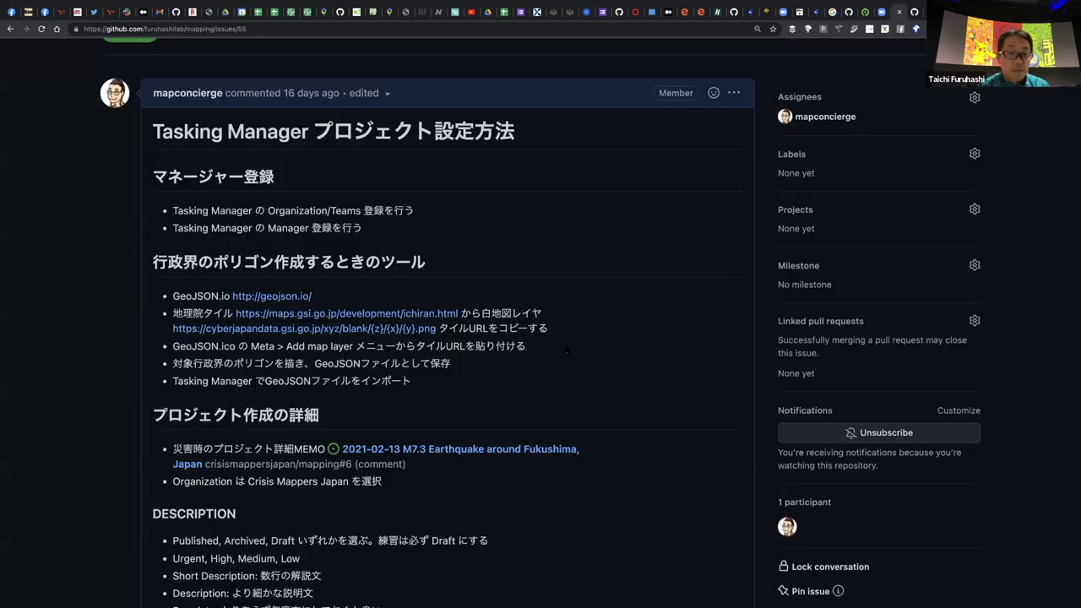
pyautogui.click(733, 93)
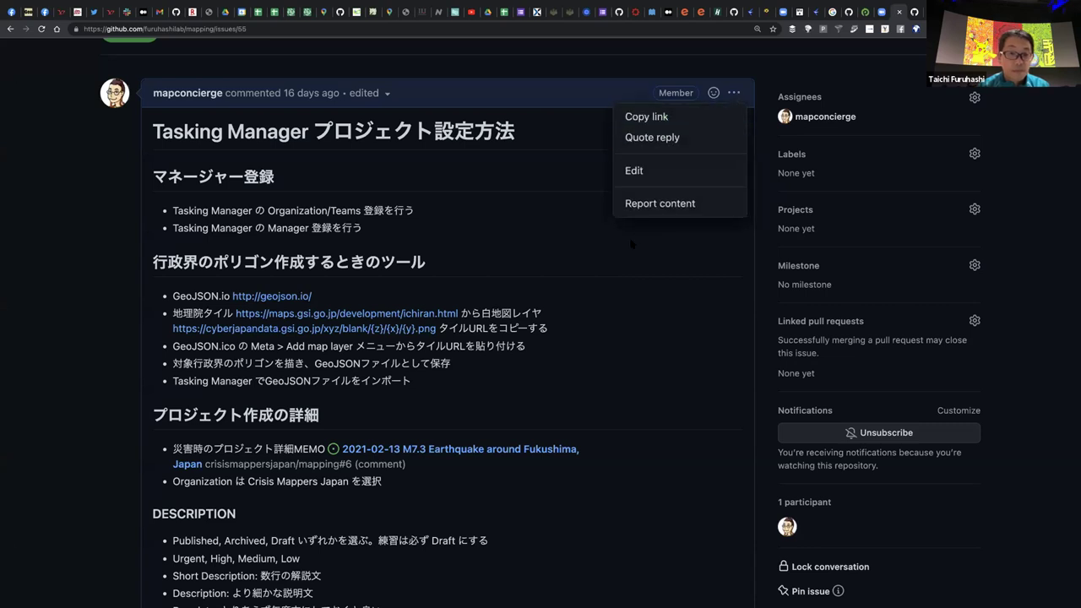
pyautogui.click(642, 172)
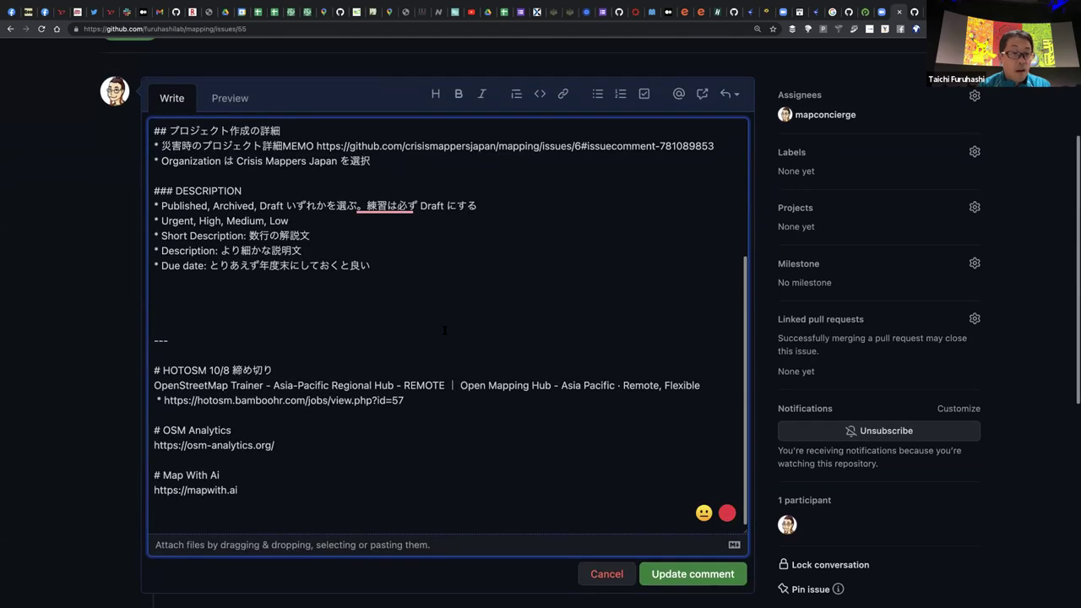
pyautogui.click(405, 274)
pyautogui.press('Return')
pyautogui.write('##')
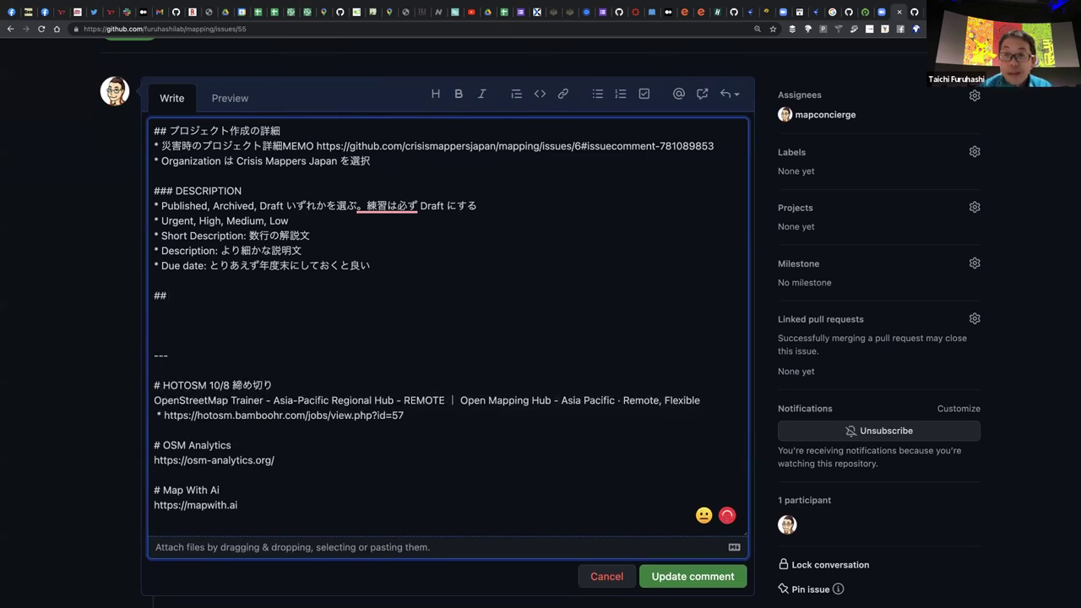
pyautogui.click(933, 12)
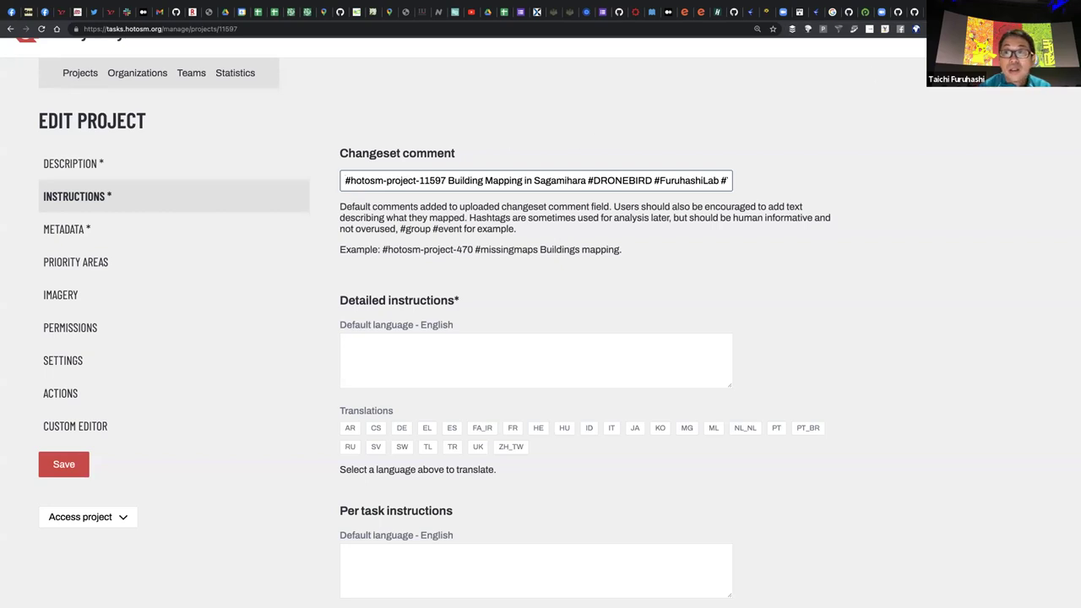
pyautogui.hotkey('ctrl', 'shift', 'Tab')
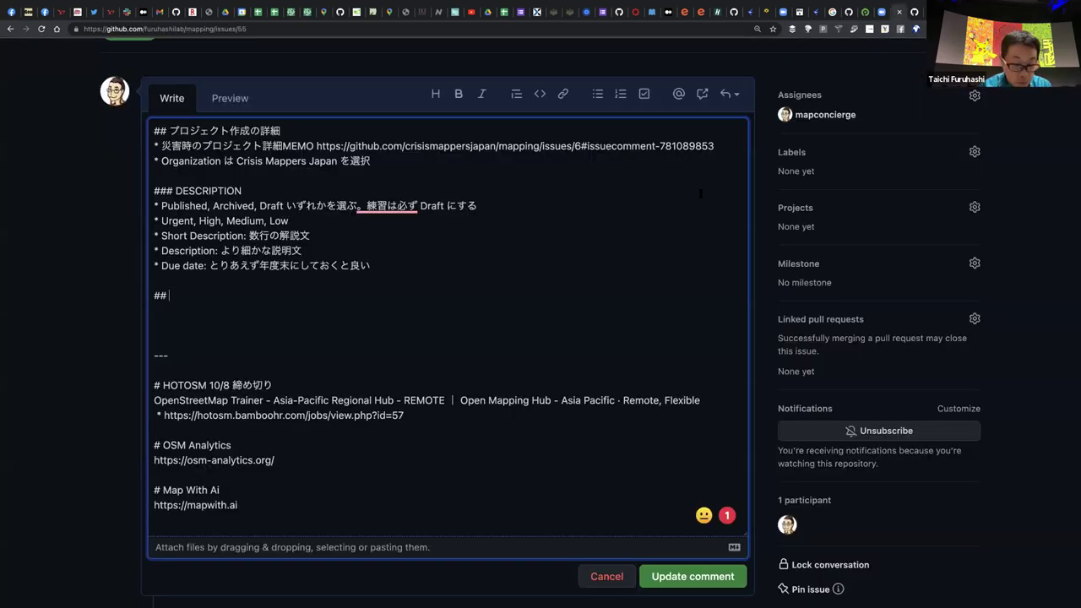
pyautogui.write('INSTRACTION')
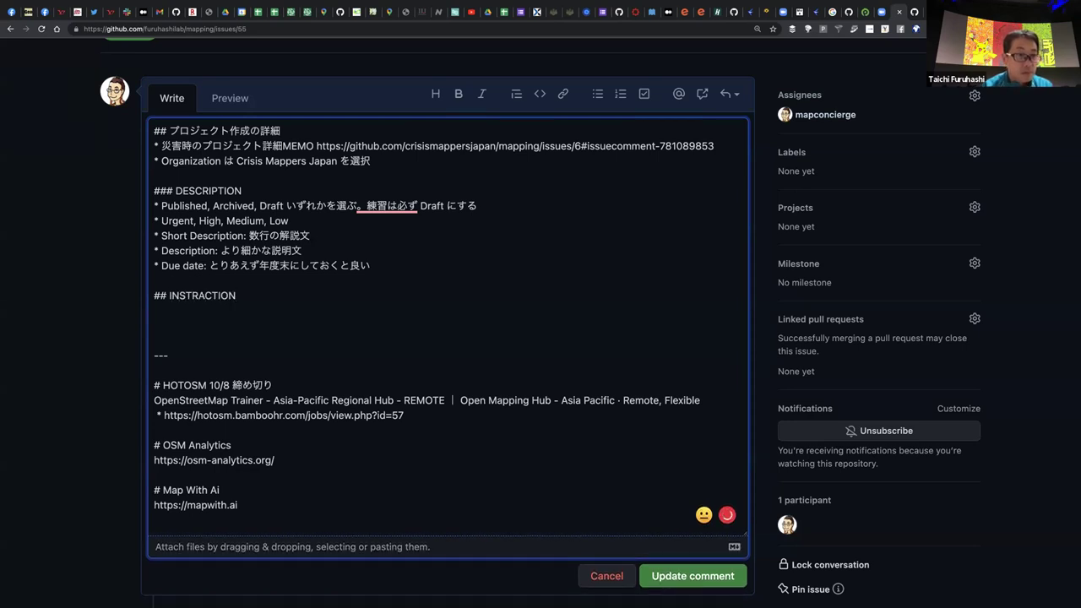
# Paste the Sagamihara changeset comment under the INSTRACTION heading, format it as inline code, and save the comment
pyautogui.press('Return')
pyautogui.press('super+v')
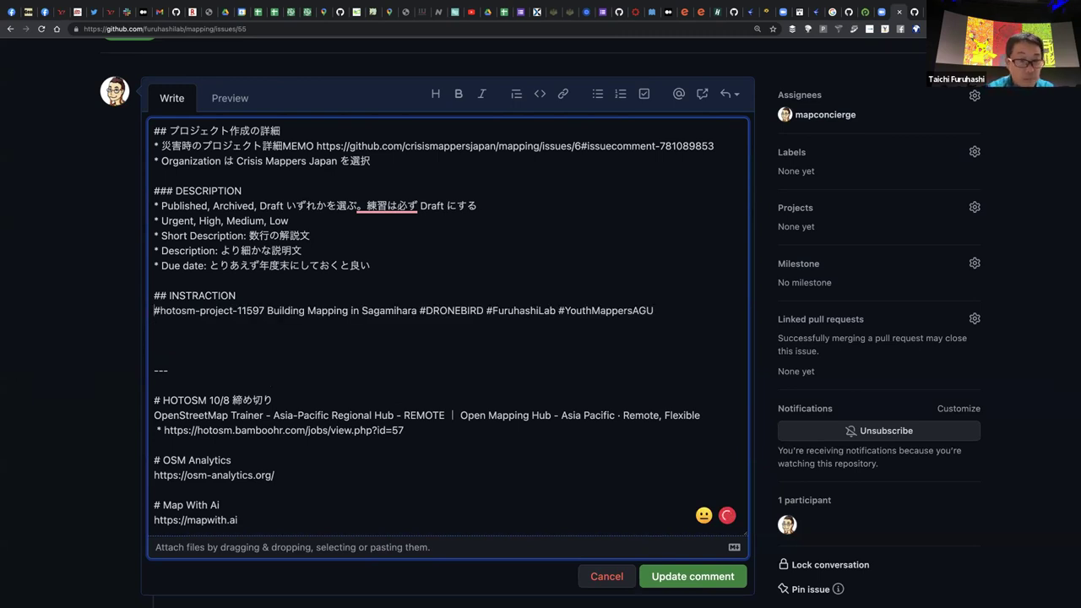
pyautogui.hotkey('shift', 'Down')
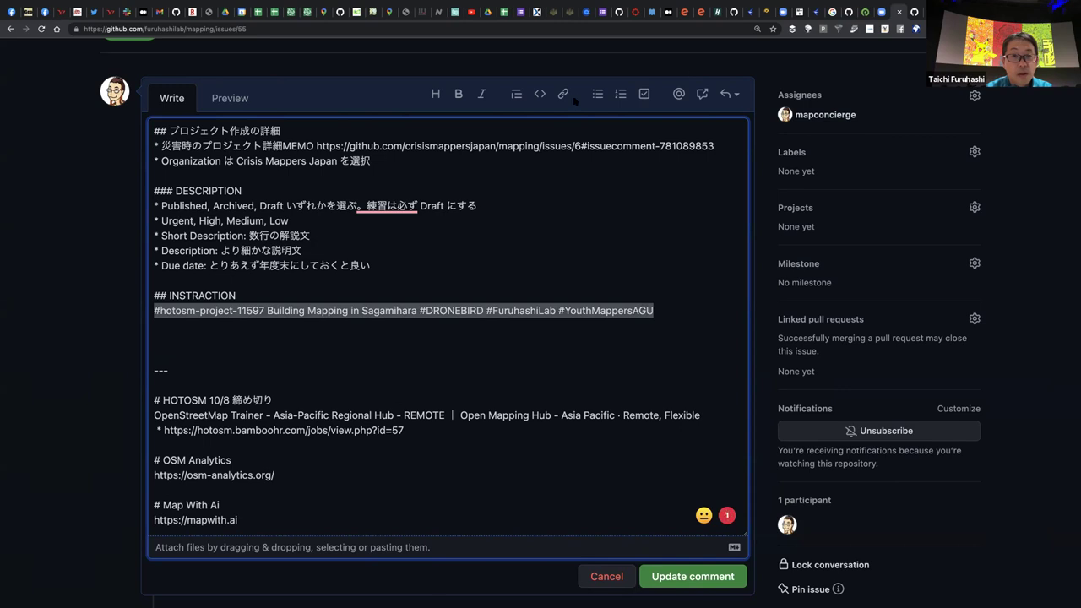
pyautogui.click(540, 94)
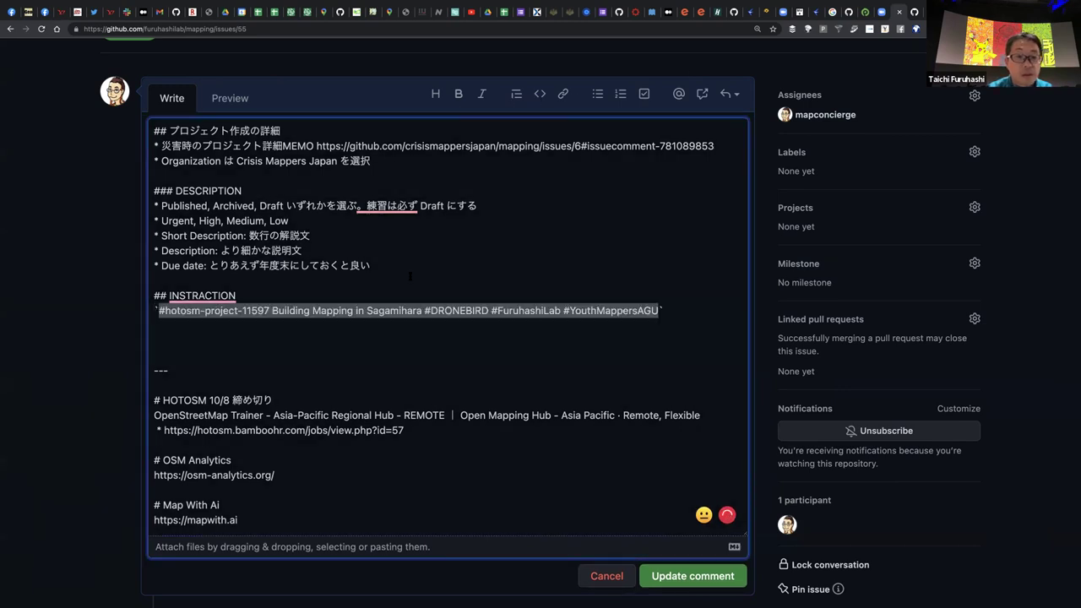
pyautogui.click(410, 276)
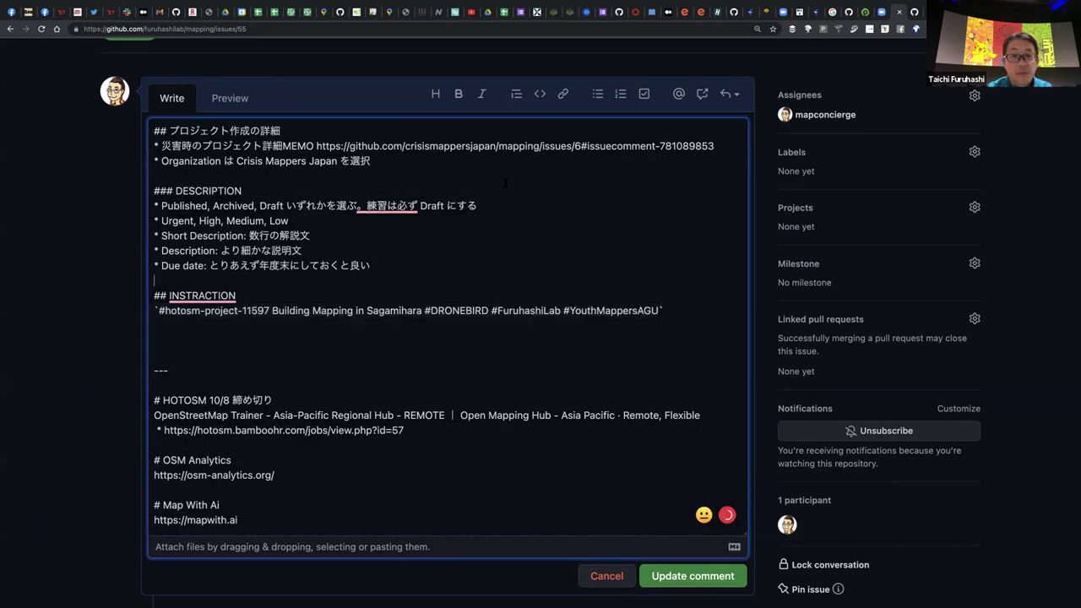
pyautogui.click(711, 577)
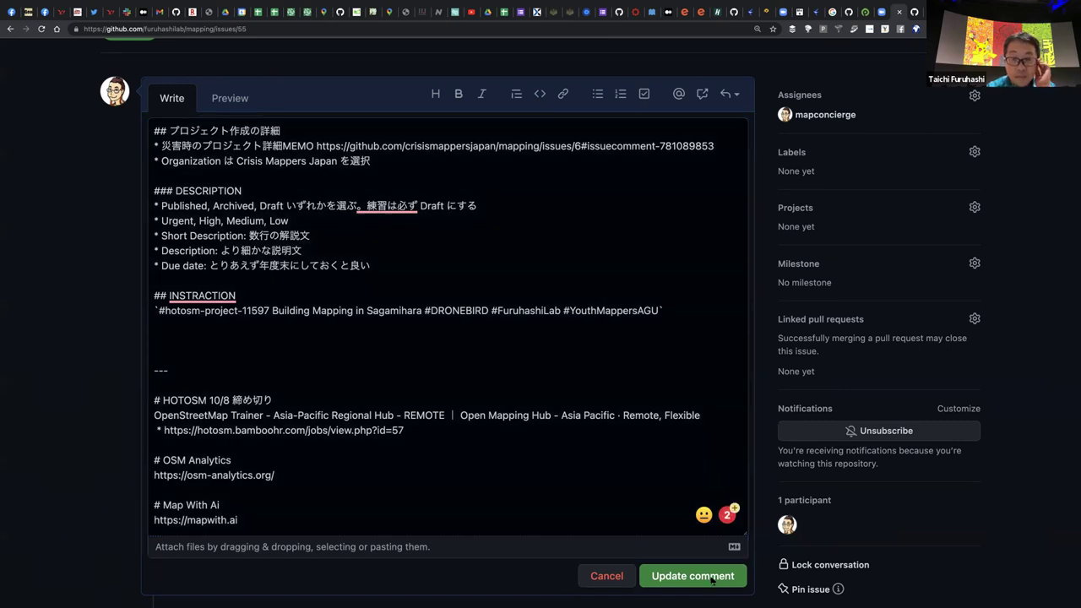
pyautogui.scroll(-4, 594, 404)
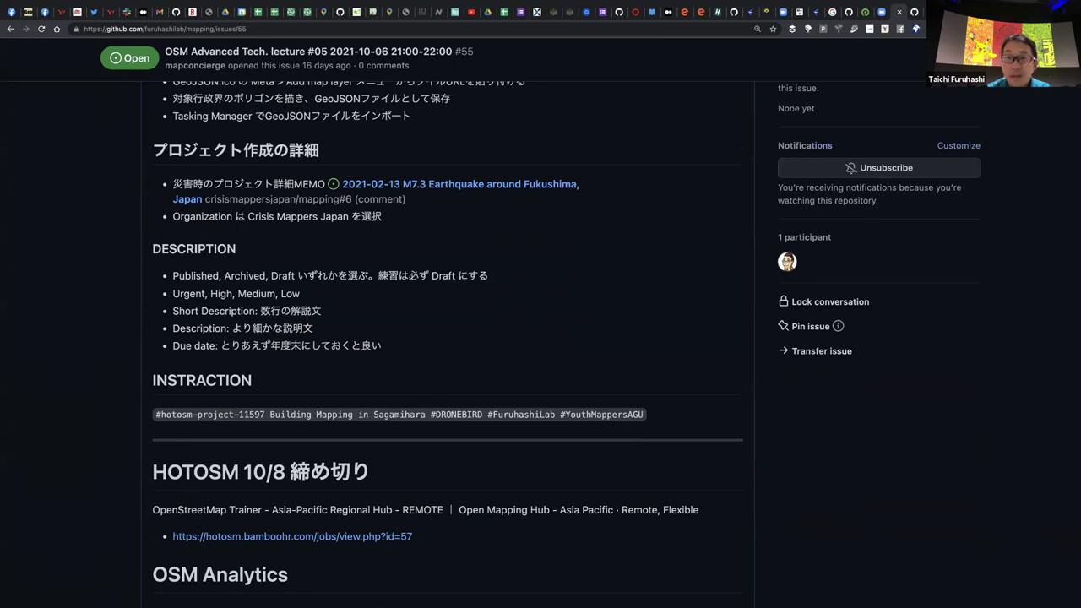
# Return to the Tasking Manager project's Instructions section and copy the "Changeset comment" heading
pyautogui.click(931, 12)
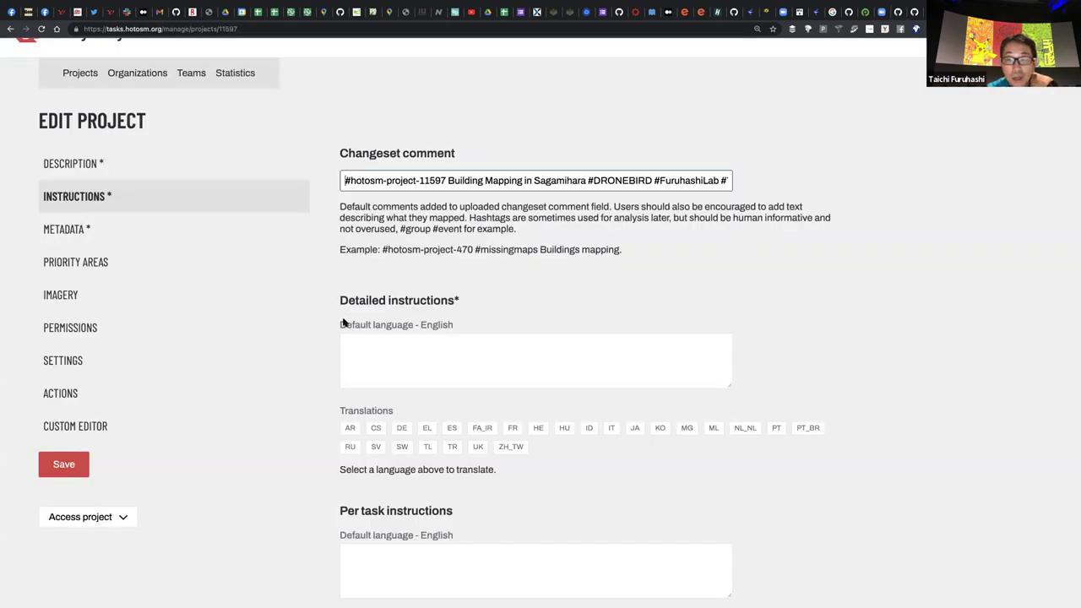
pyautogui.click(412, 356)
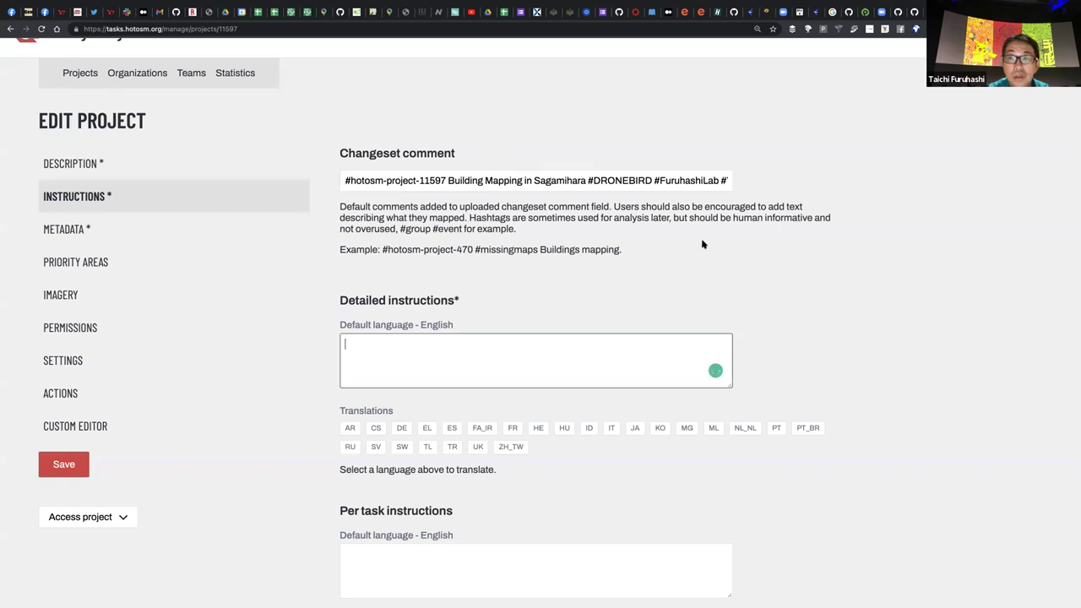
pyautogui.scroll(-1, 608, 220)
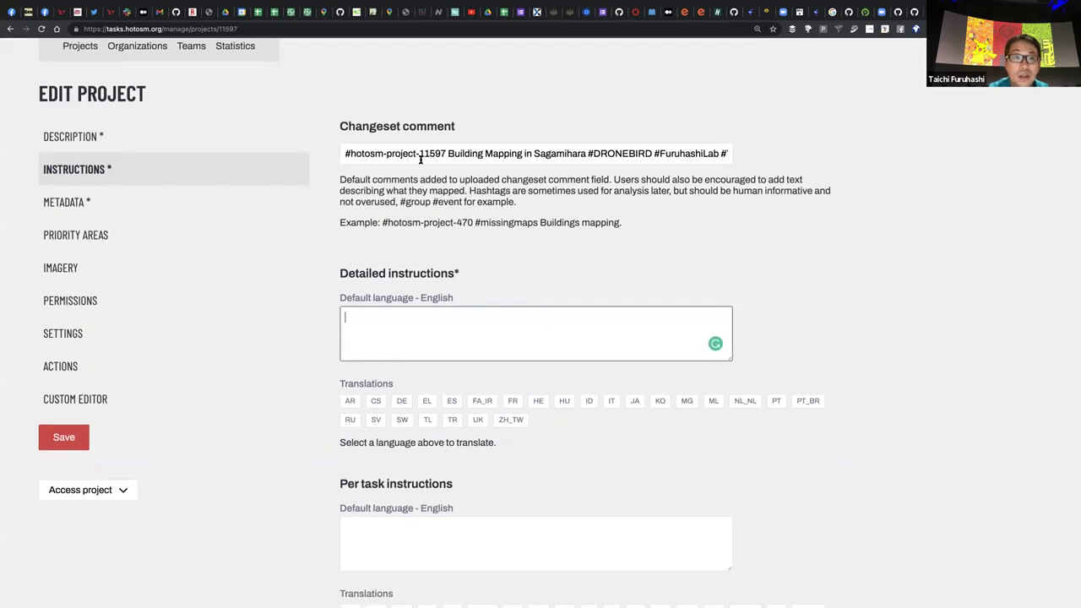
pyautogui.moveTo(460, 127); pyautogui.dragTo(341, 126)
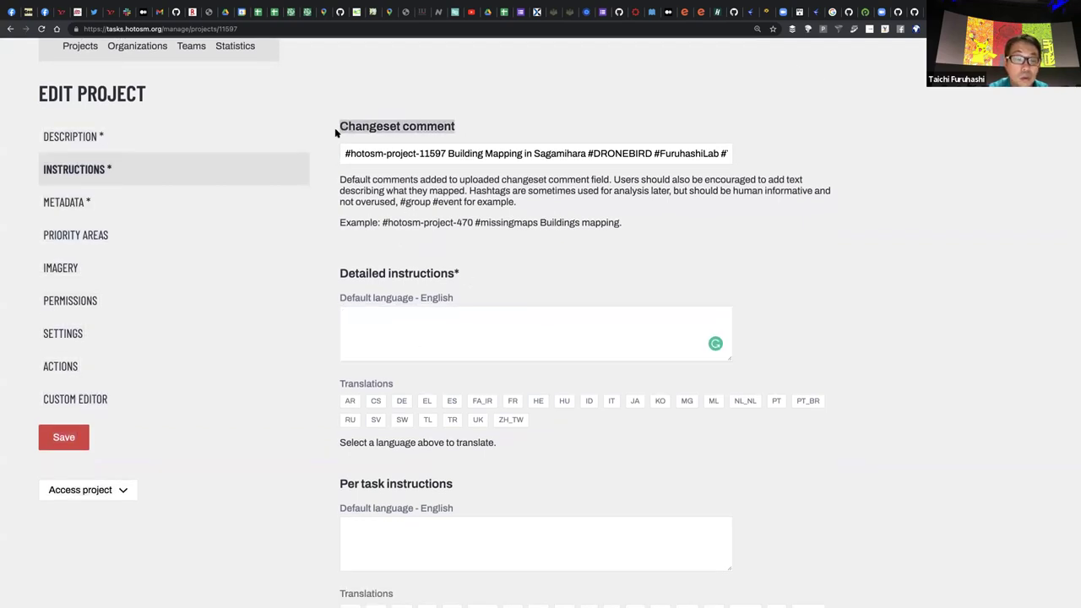
# Edit the lecture issue's comment again, adding "### Changeset comment" above the inline code line and an empty "###" heading below it
pyautogui.click(896, 14)
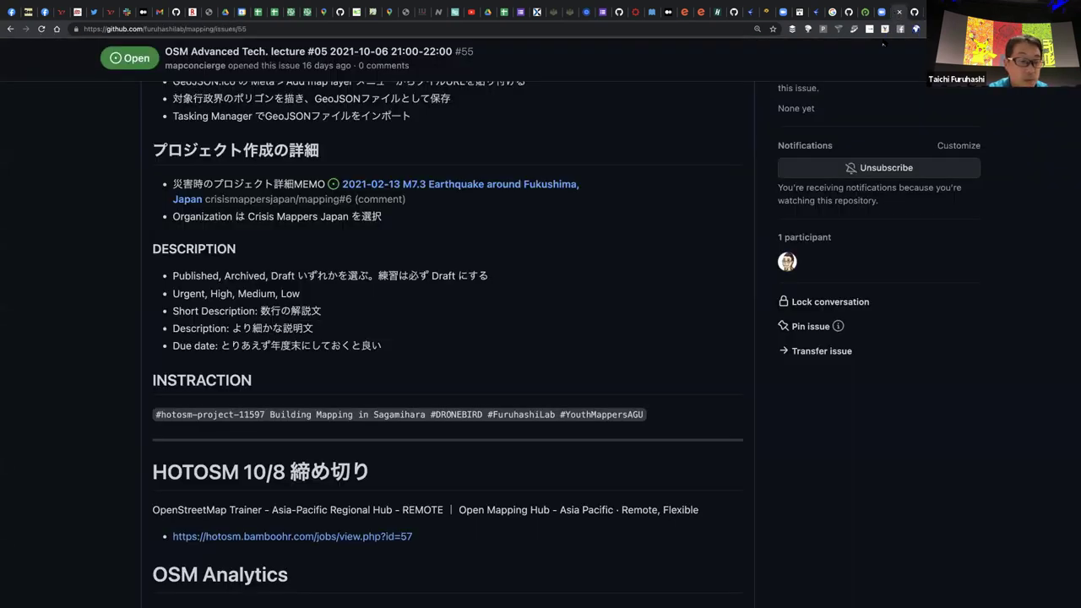
pyautogui.scroll(5, 706, 110)
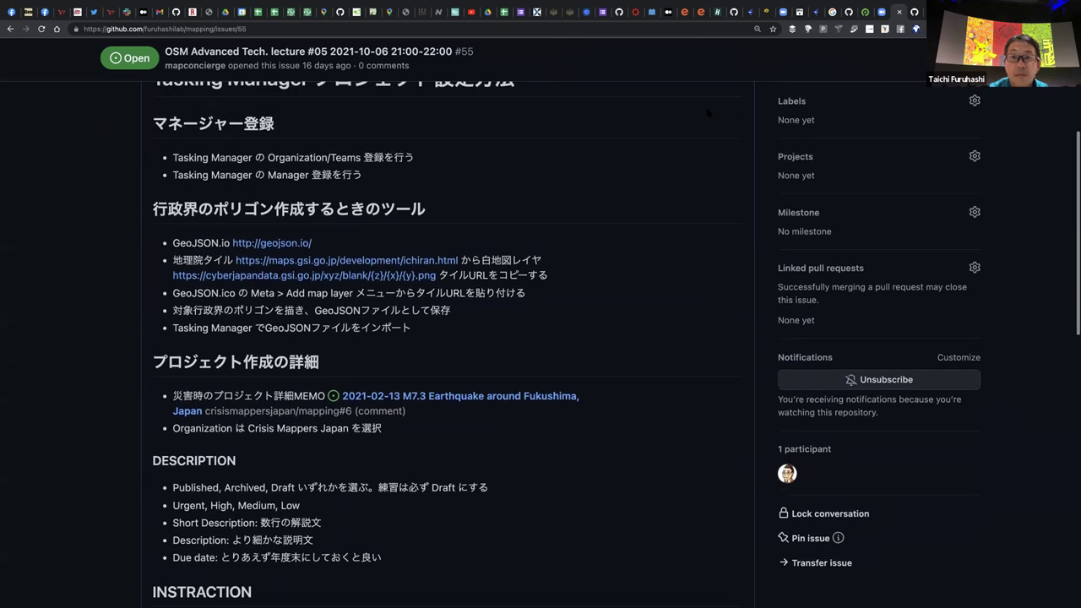
pyautogui.click(733, 158)
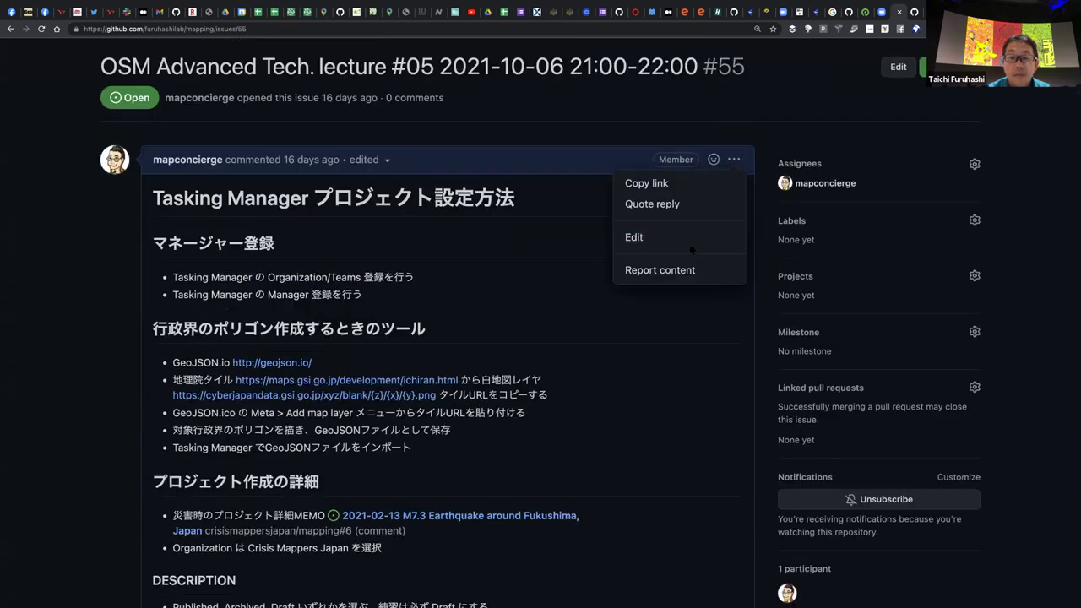
pyautogui.click(680, 238)
pyautogui.scroll(-4, 634, 298)
pyautogui.scroll(3, 462, 139)
pyautogui.scroll(2, 462, 139)
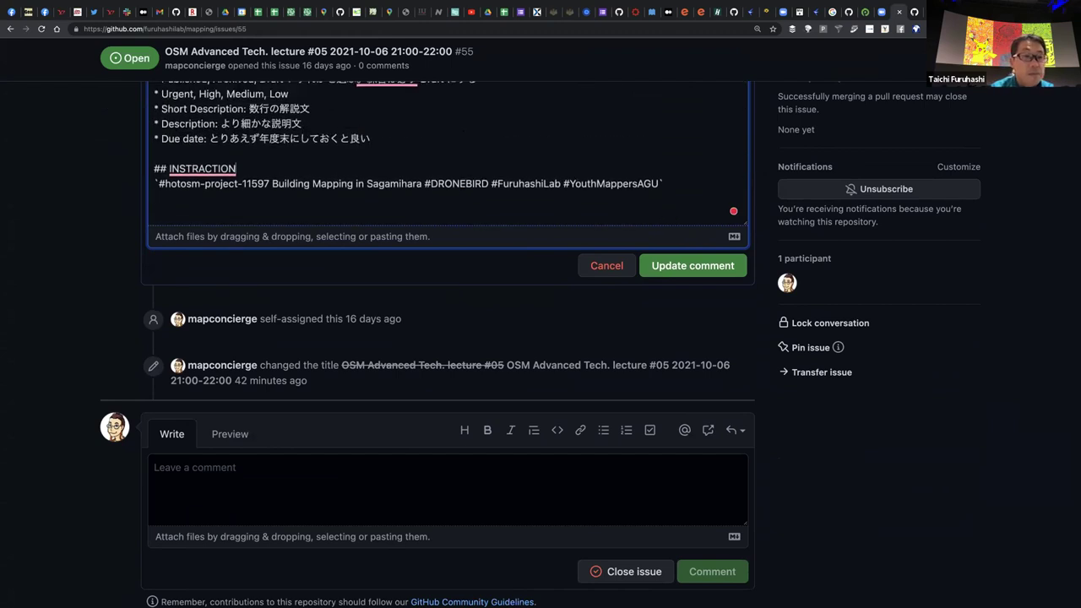
pyautogui.press('Return')
pyautogui.write('### Changeset comment')
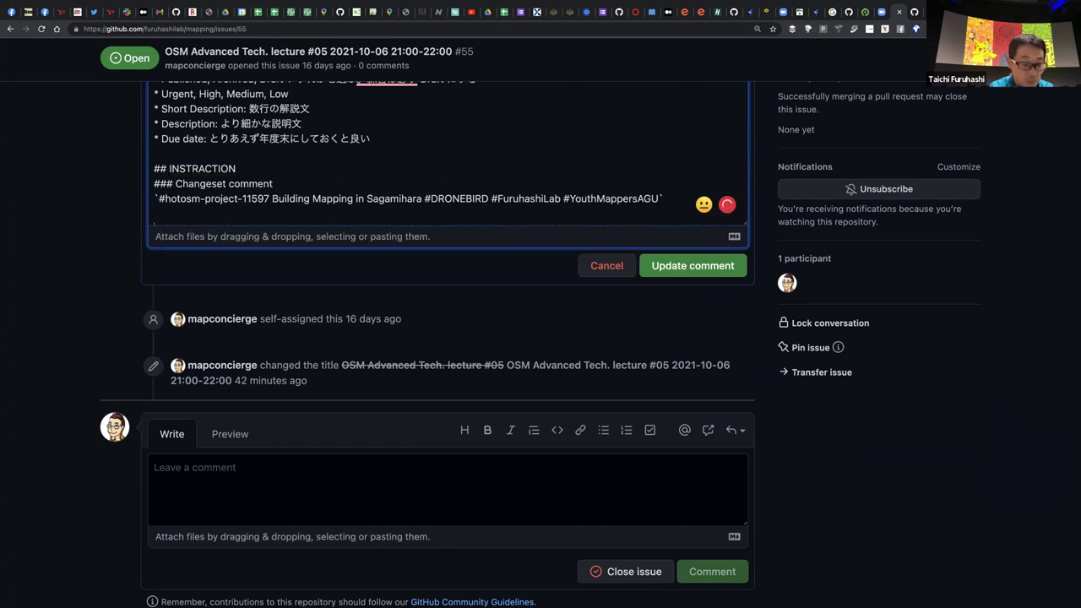
pyautogui.press('Return')
pyautogui.write('###')
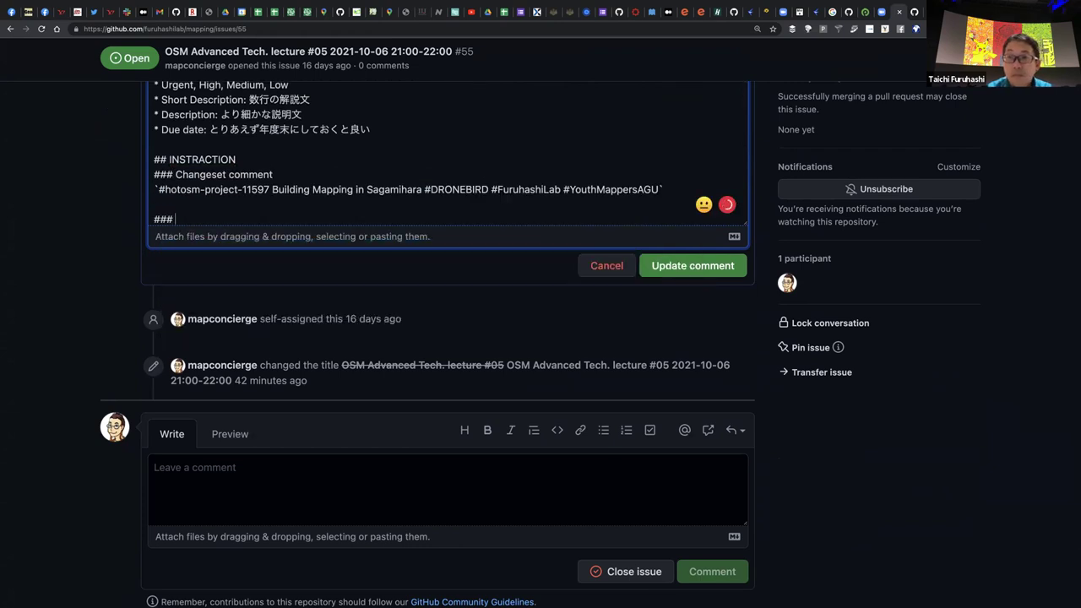
# Copy the "Detailed instructions*" heading from the Tasking Manager project's Instructions section
pyautogui.click(928, 12)
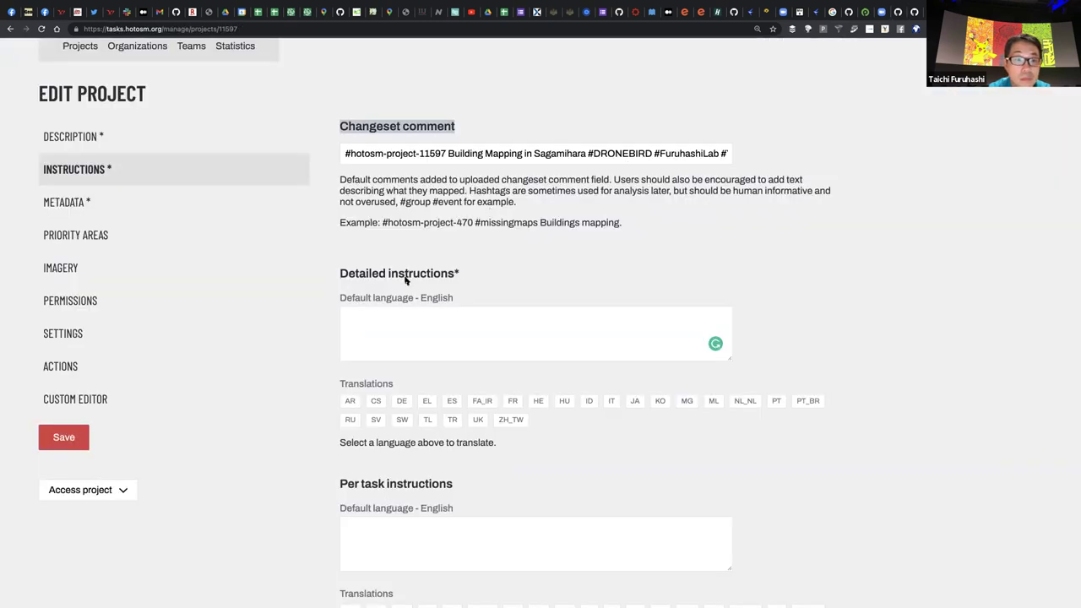
pyautogui.moveTo(472, 281); pyautogui.dragTo(345, 283)
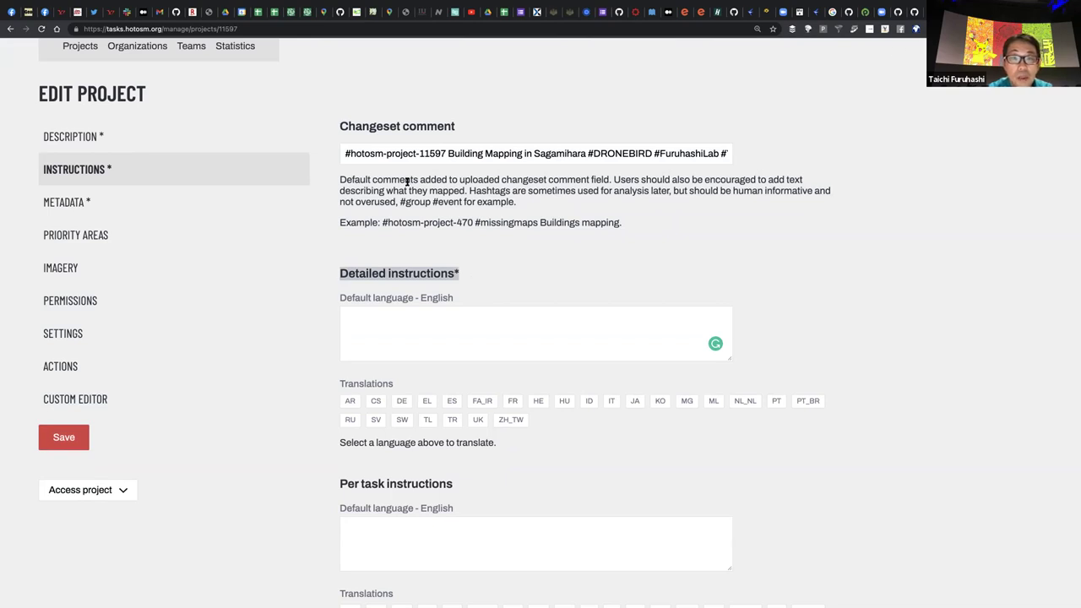
pyautogui.tripleClick(460, 156)
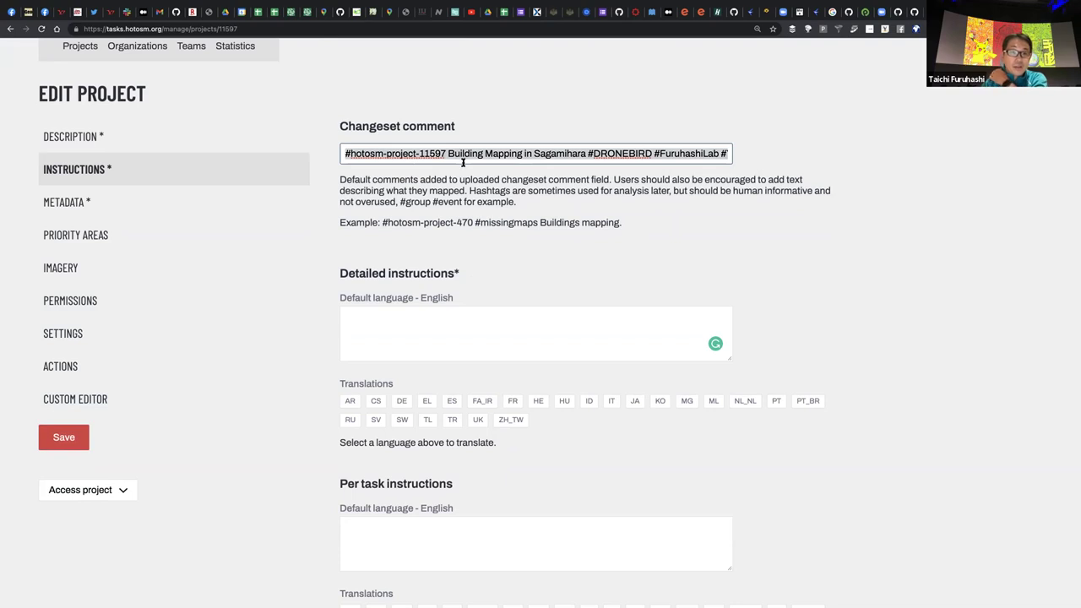
pyautogui.scroll(-1, 461, 166)
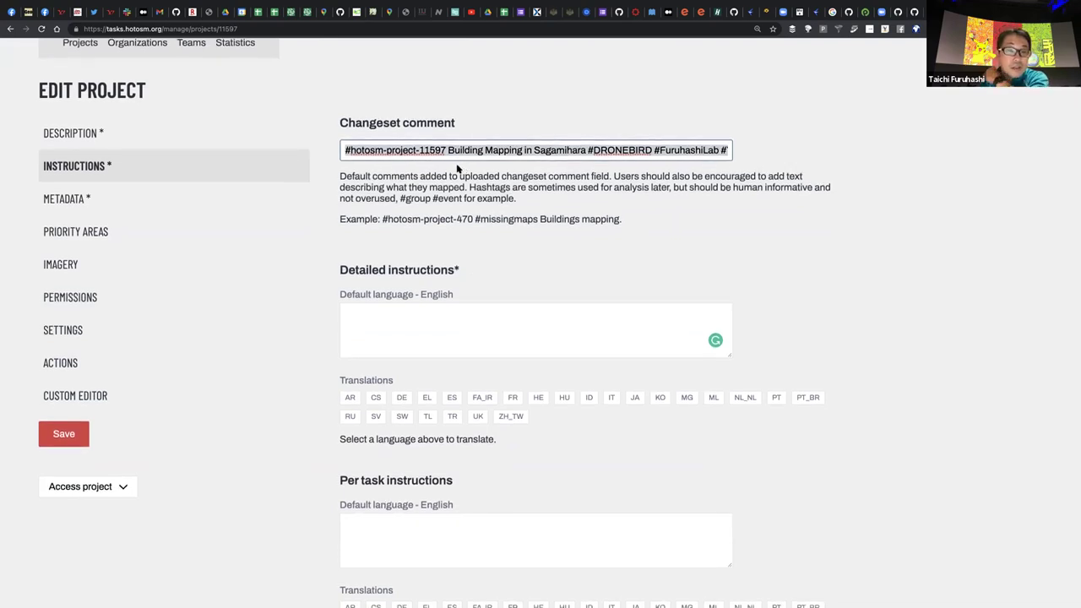
pyautogui.scroll(1, 464, 158)
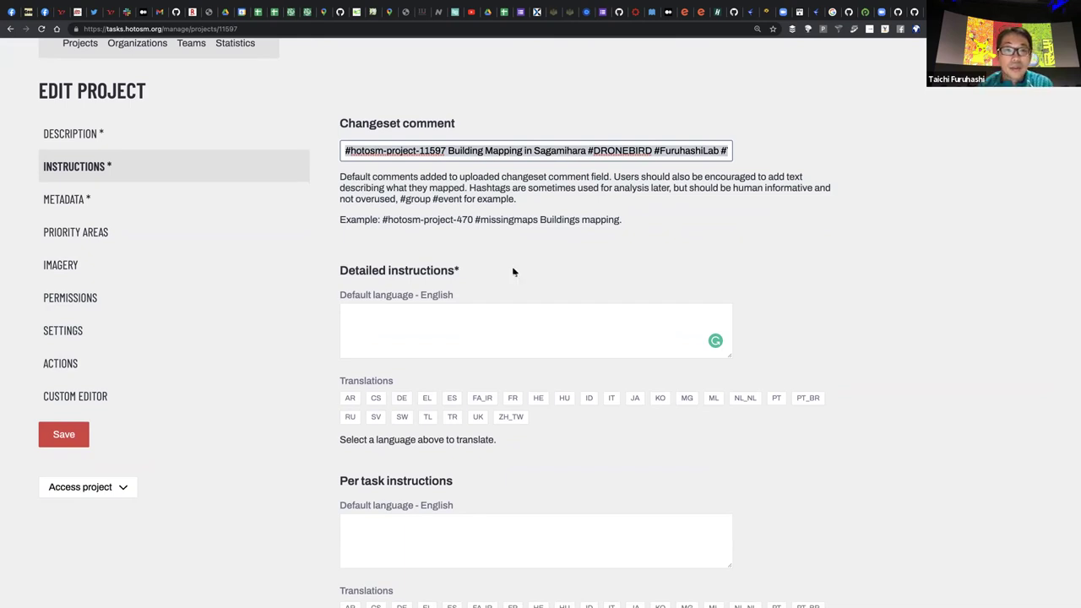
pyautogui.click(492, 314)
pyautogui.moveTo(463, 270); pyautogui.dragTo(338, 268)
pyautogui.press('super+c')
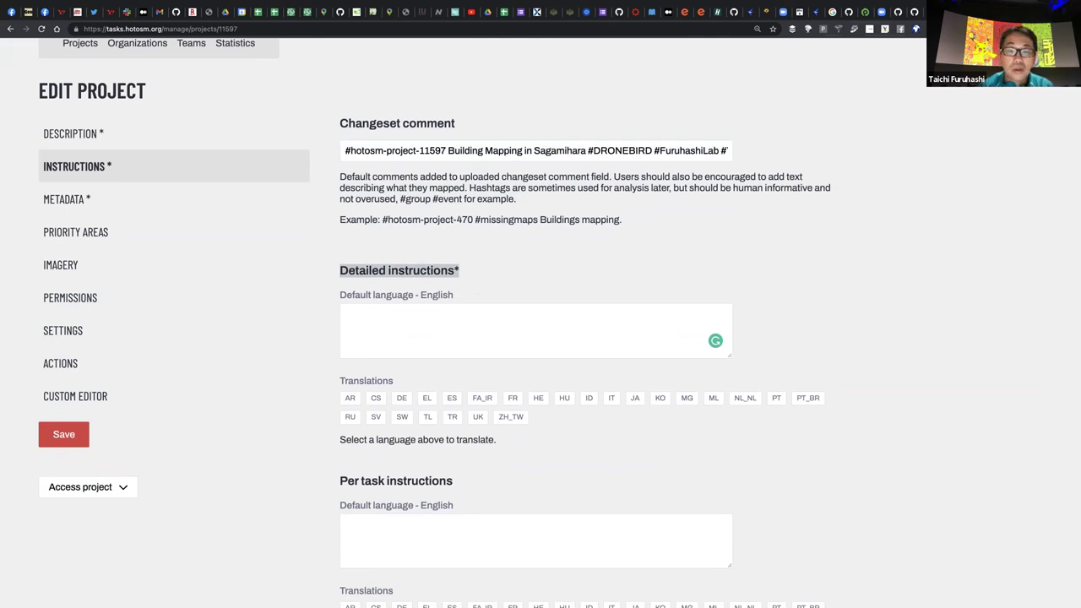
# Edit the Sagamihara practice issue #7 on GitHub and add the heading "# Detailed instructions" below the short description
pyautogui.click(914, 12)
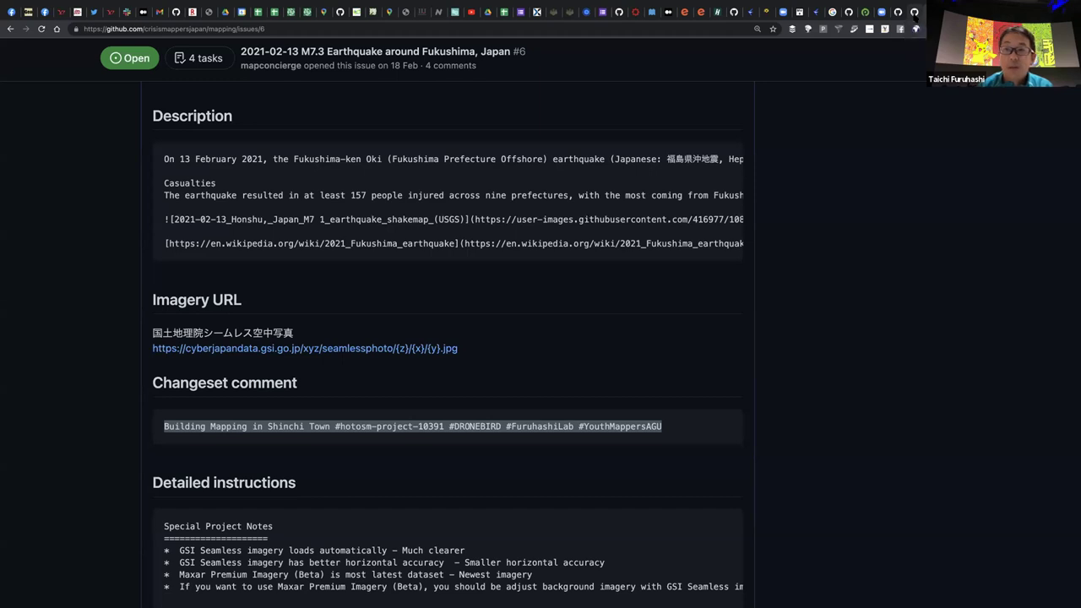
pyautogui.click(915, 12)
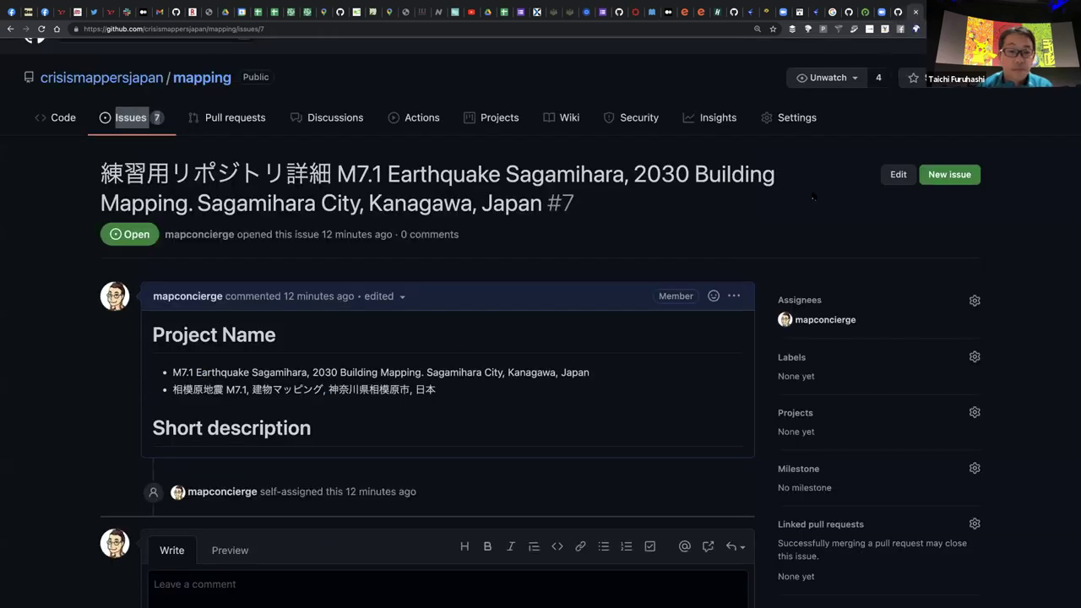
pyautogui.click(735, 295)
pyautogui.click(691, 372)
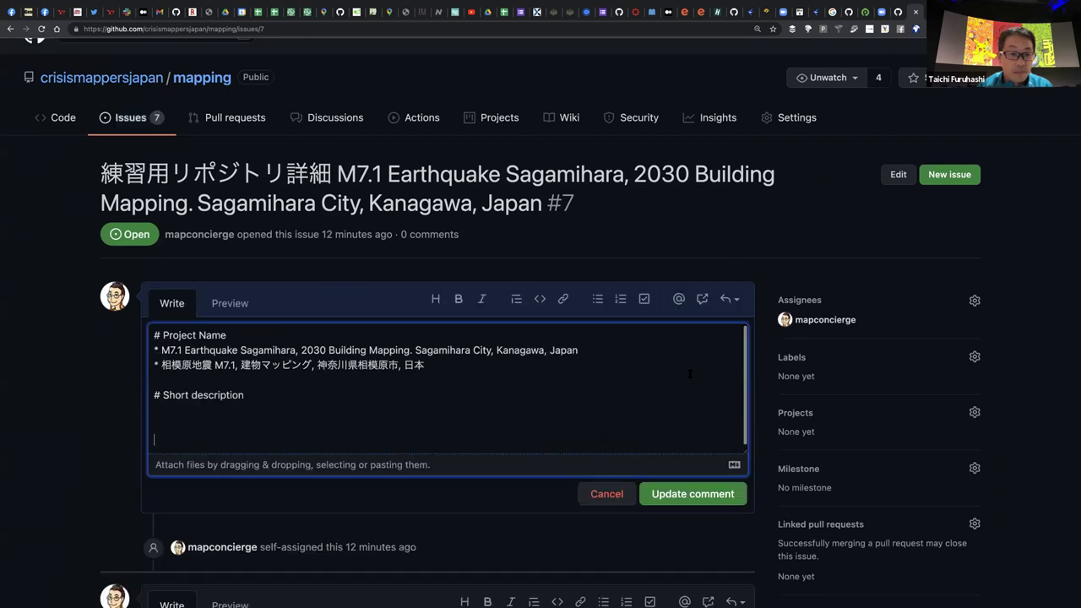
pyautogui.press('super+v')
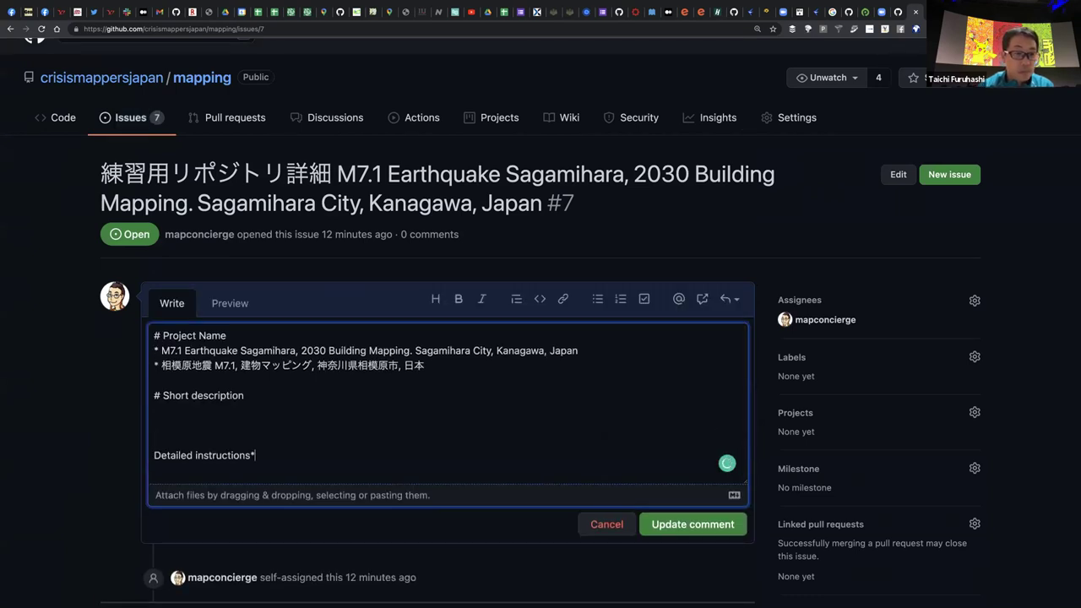
pyautogui.write('#')
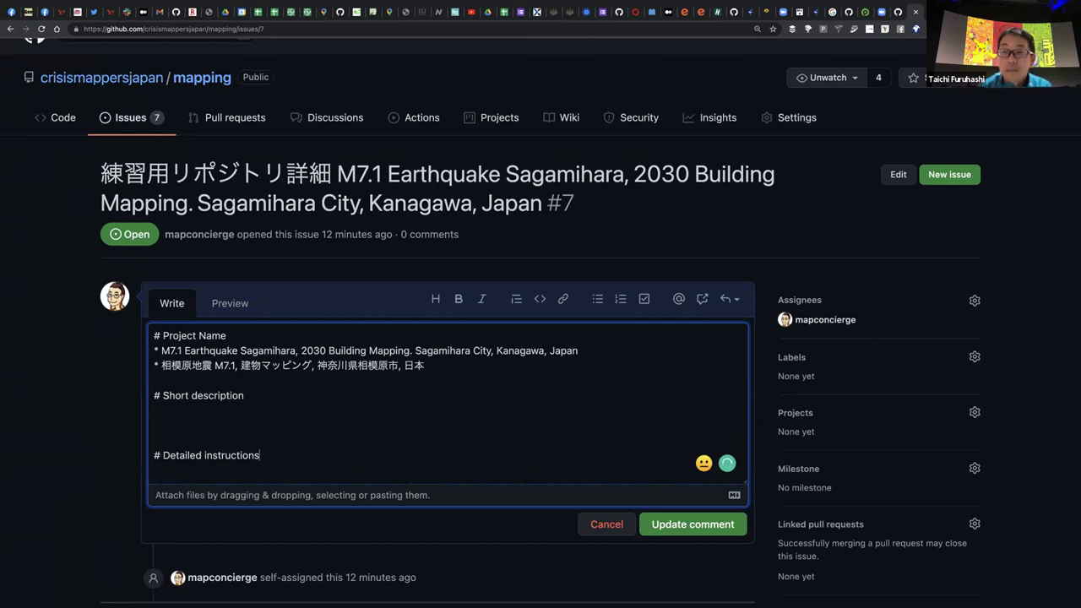
# Copy the Shinchi Town changeset comment line from the Fukushima earthquake issue #6
pyautogui.click(932, 12)
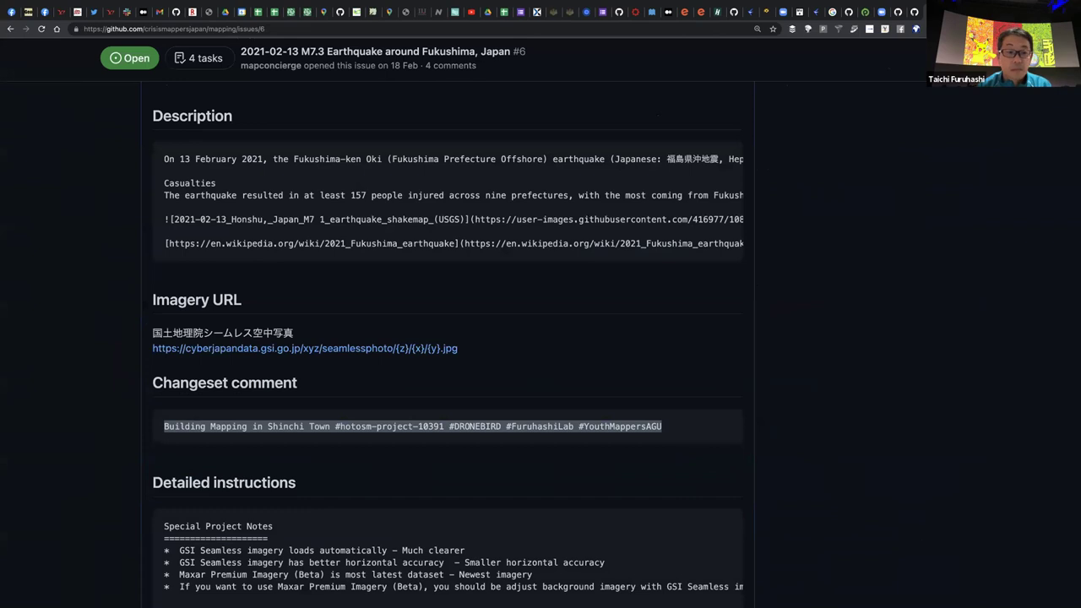
pyautogui.scroll(-3, 621, 251)
pyautogui.scroll(-2, 621, 251)
pyautogui.tripleClick(581, 260)
pyautogui.press('super+c')
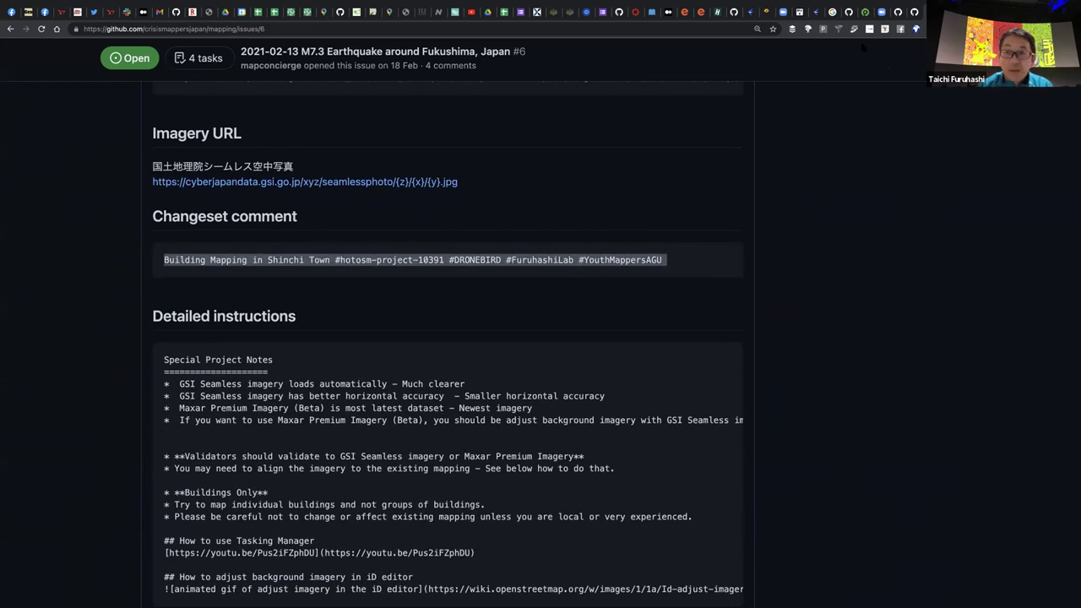
# Try pasting the copied changeset comment below "### Changeset comment" in the lecture issue #55 draft, and undo the paste
pyautogui.click(914, 13)
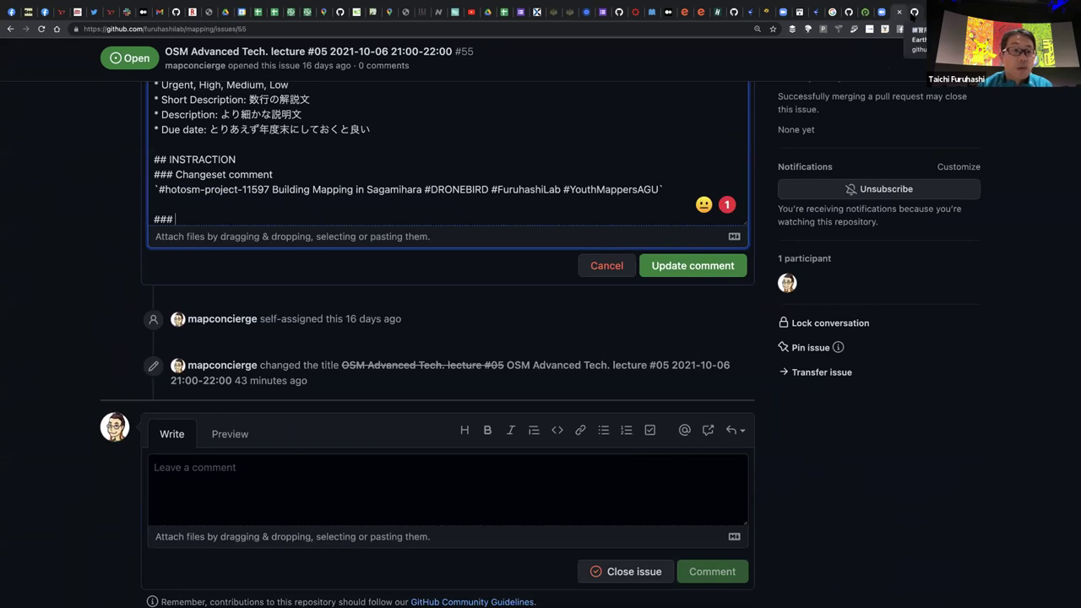
pyautogui.scroll(2, 555, 103)
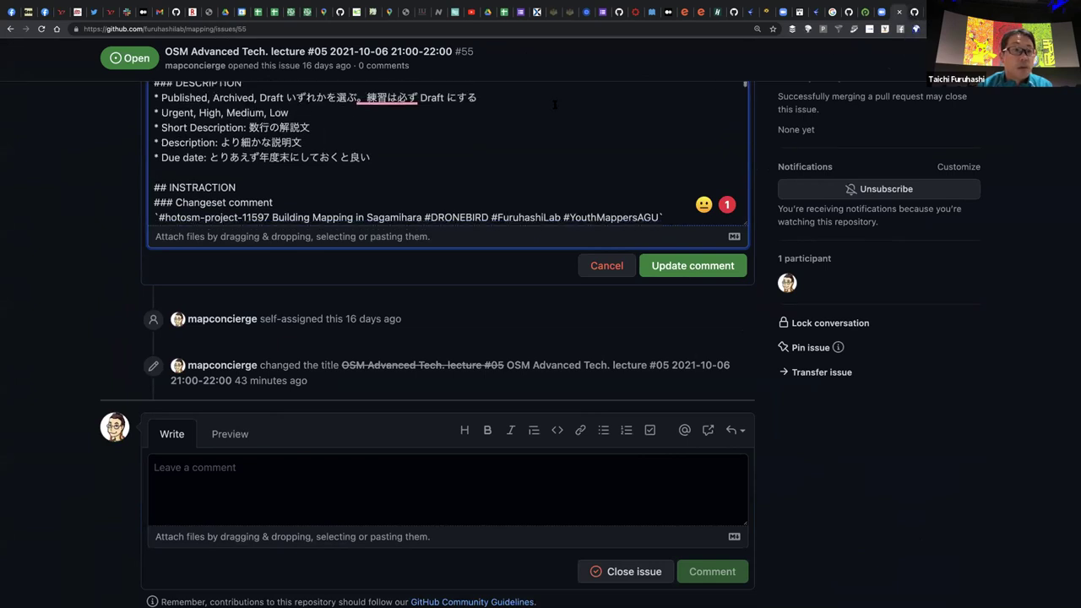
pyautogui.scroll(-1, 561, 110)
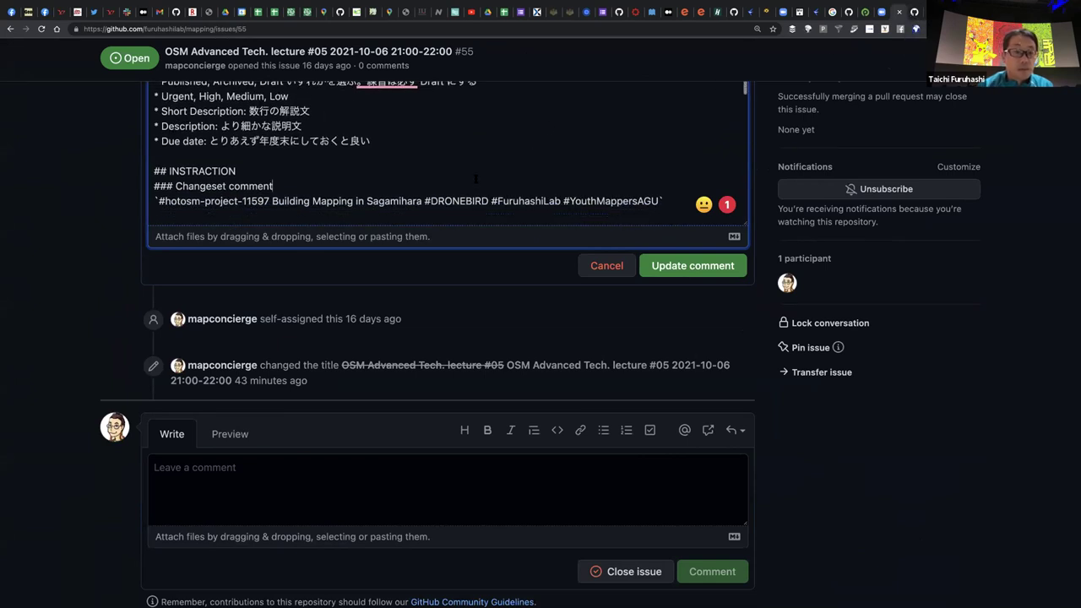
pyautogui.press('super+v')
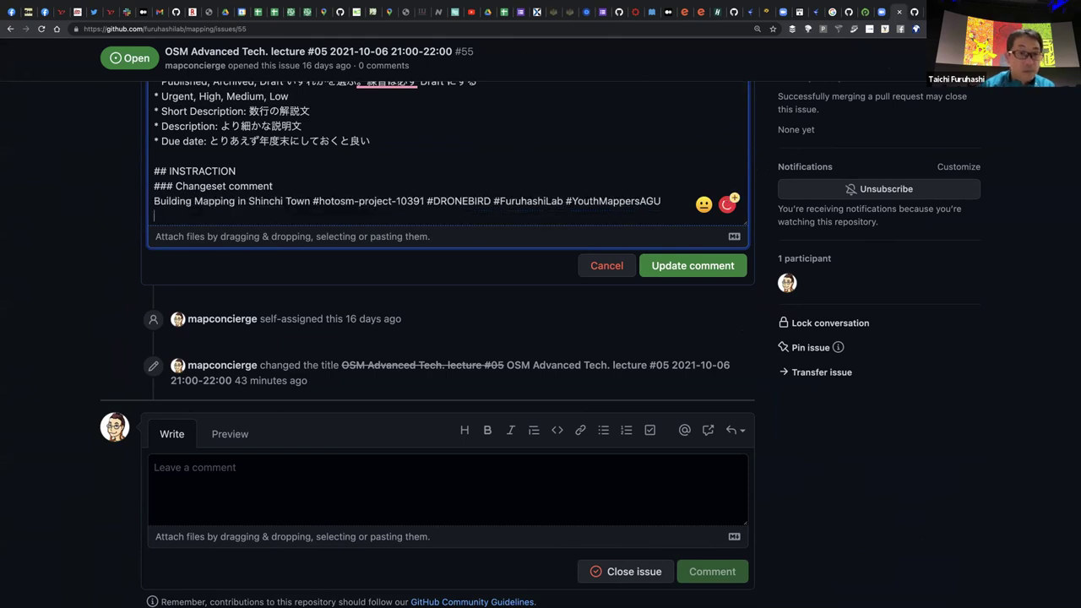
pyautogui.press('super+z')
pyautogui.press('BackSpace')
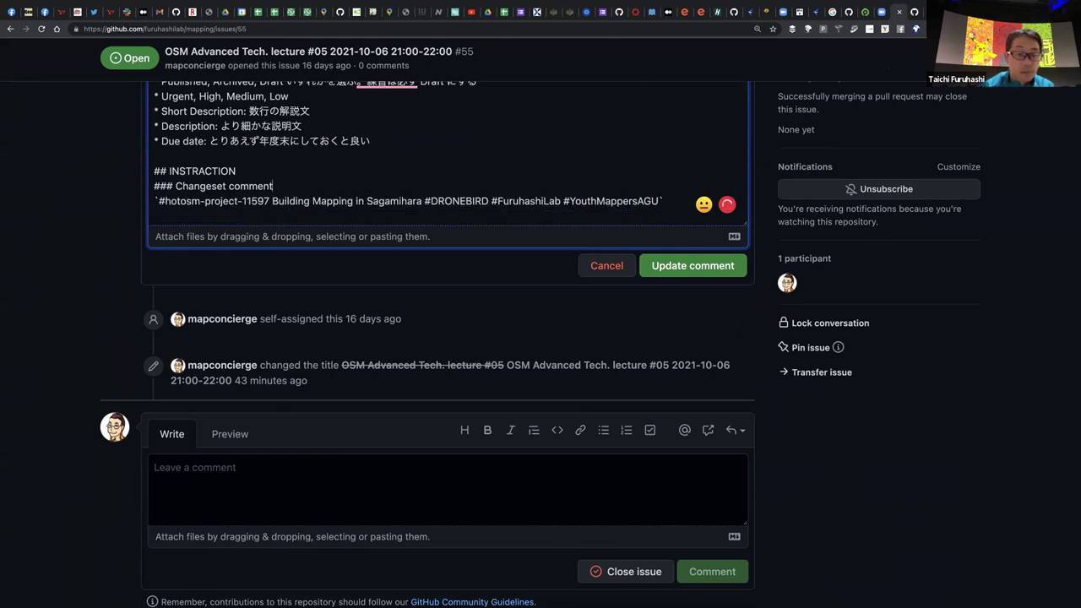
# Copy the whole Detailed instructions block, from "Special Project Notes" to the iD editor imagery GIF link, from Fukushima issue #6
pyautogui.click(915, 12)
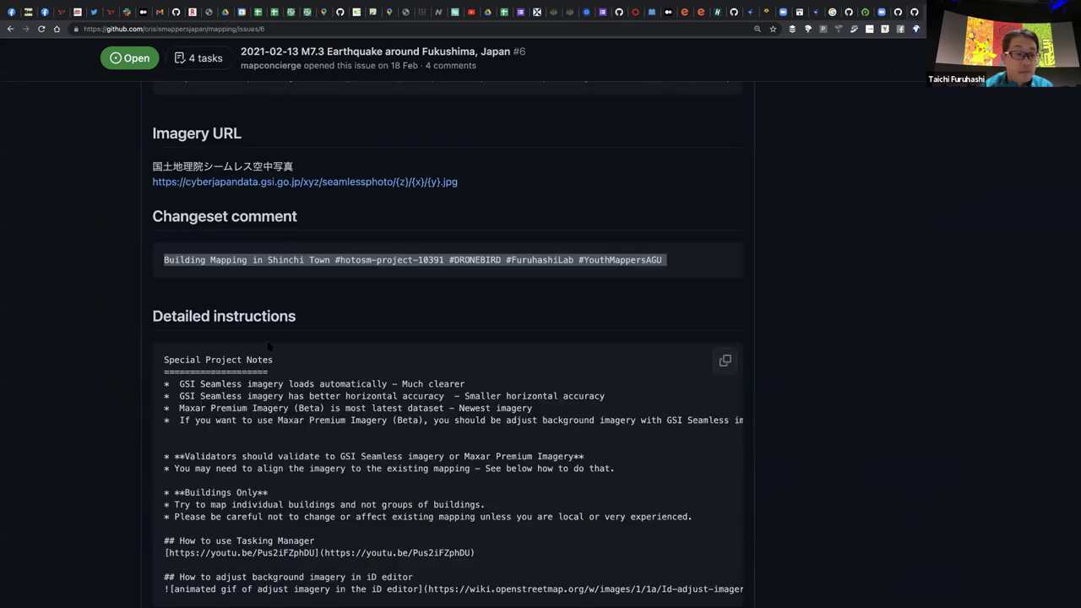
pyautogui.scroll(-1, 267, 347)
pyautogui.moveTo(157, 342); pyautogui.dragTo(412, 488)
pyautogui.scroll(-5, 697, 239)
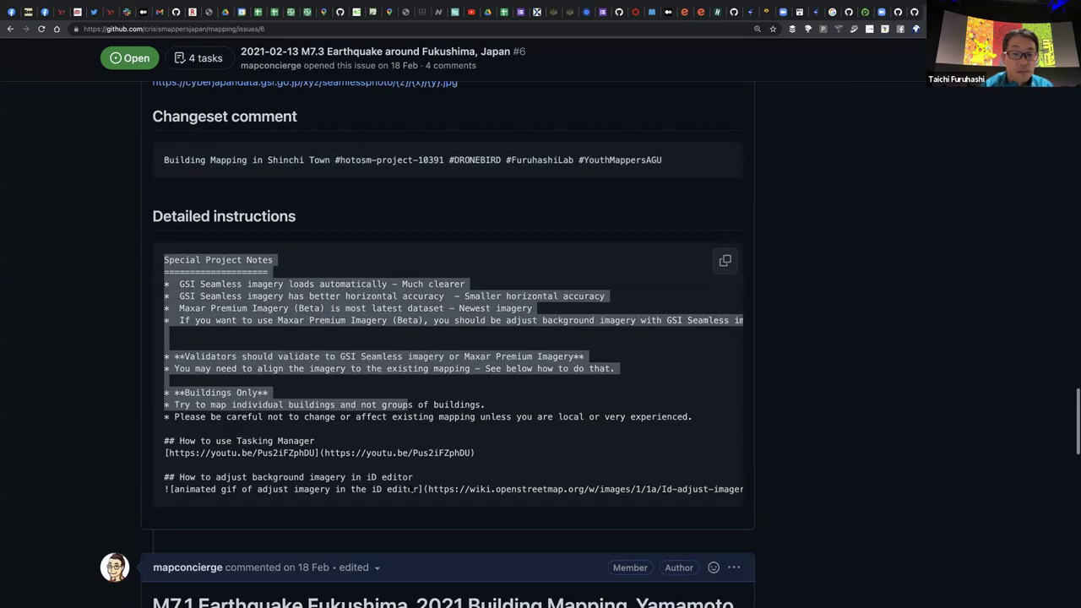
pyautogui.scroll(2, 722, 182)
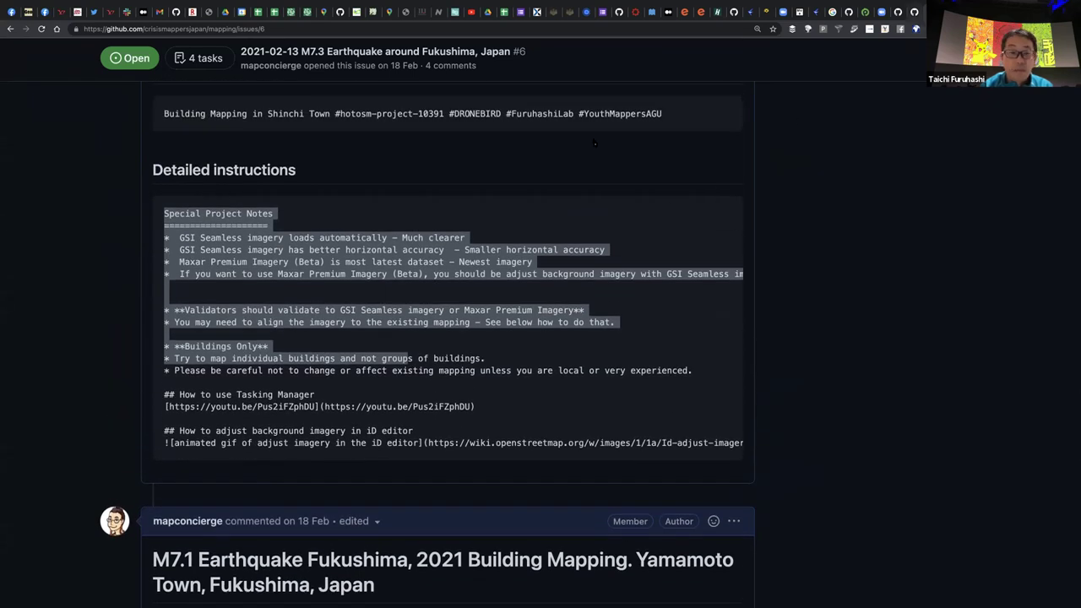
# Paste the copied project notes below the "# Detailed instructions" heading in the Sagamihara practice issue #7 comment
pyautogui.click(914, 13)
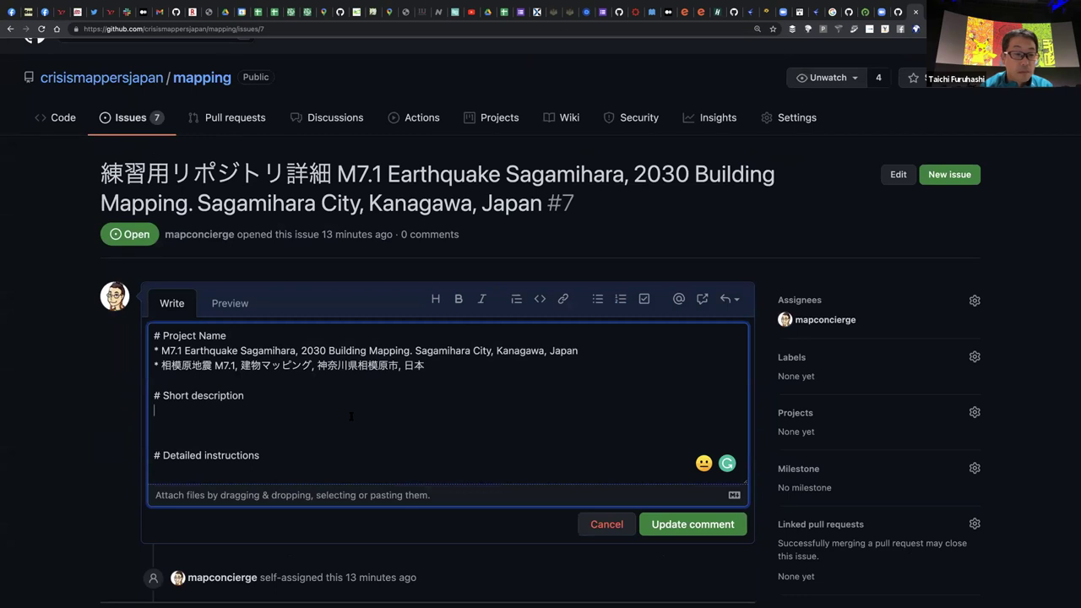
pyautogui.scroll(-1, 350, 424)
pyautogui.click(328, 363)
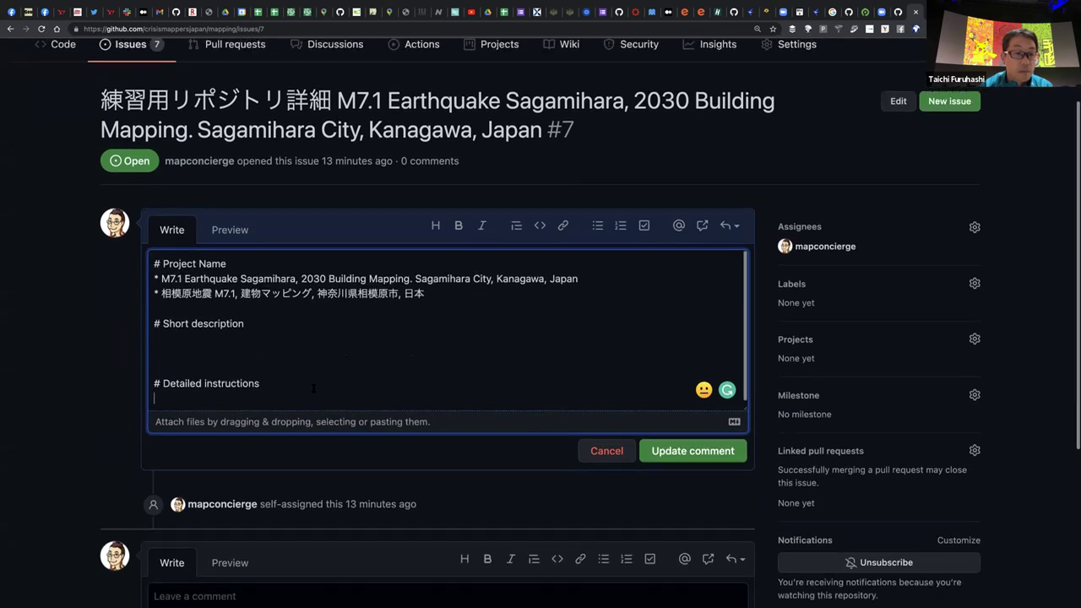
pyautogui.scroll(1, 314, 388)
pyautogui.click(315, 388)
pyautogui.moveTo(314, 388); pyautogui.dragTo(318, 287)
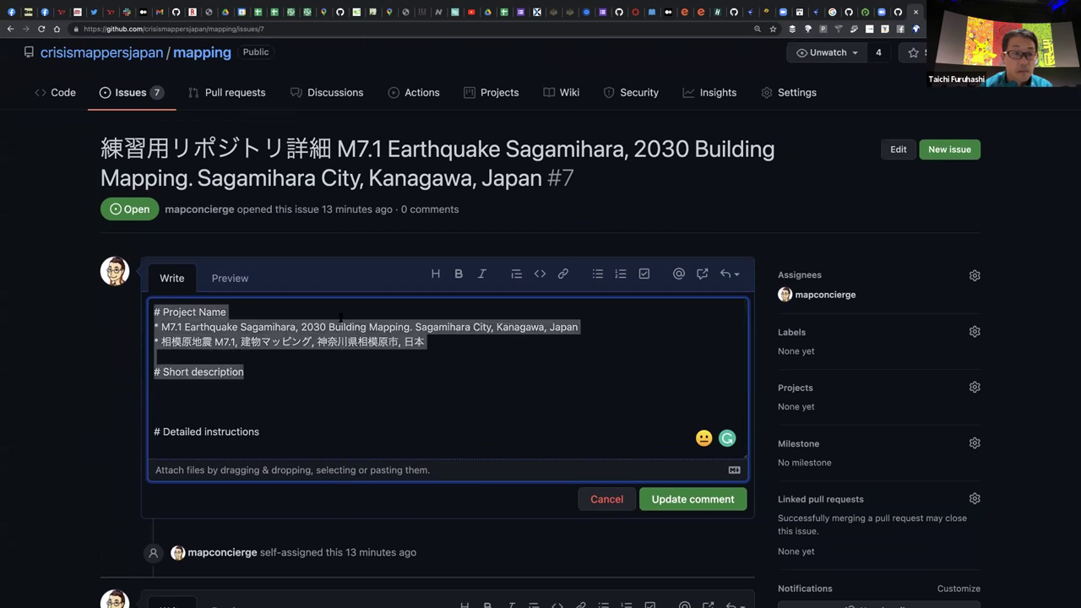
pyautogui.click(263, 436)
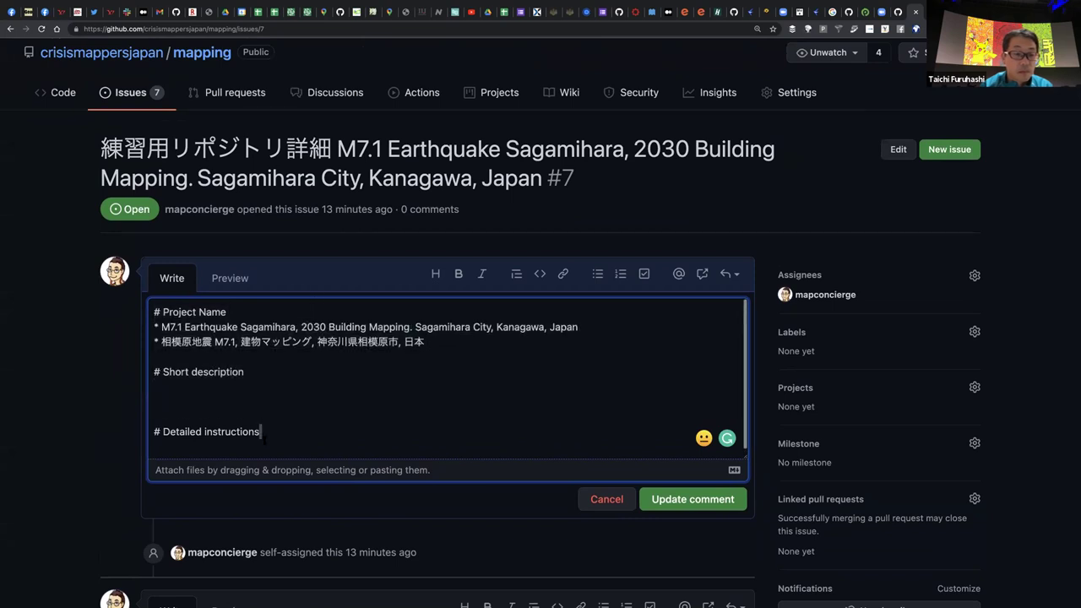
pyautogui.hotkey('ctrl', 'v')
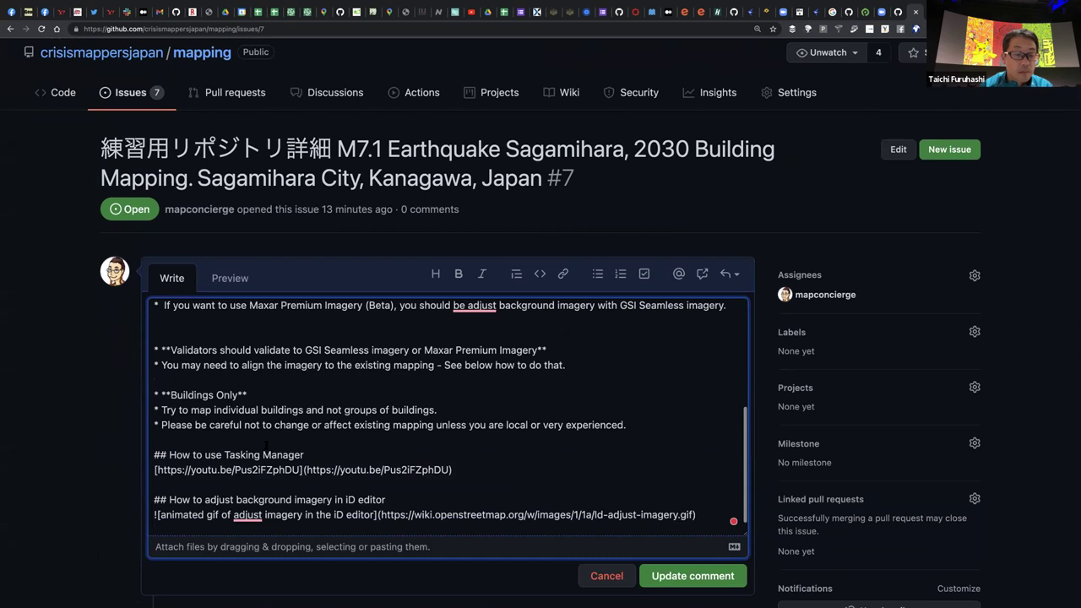
# Format the pasted notes, from "Special Project Notes" to the end of the comment, as a code block
pyautogui.scroll(3, 266, 446)
pyautogui.scroll(3, 266, 446)
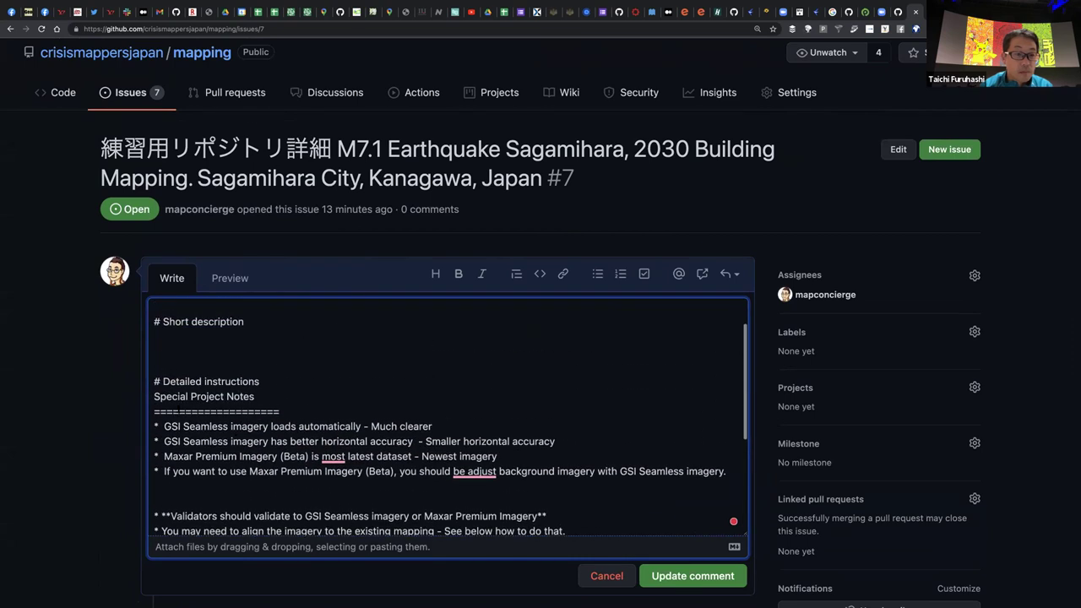
pyautogui.hotkey('ctrl', 'shift', 'End')
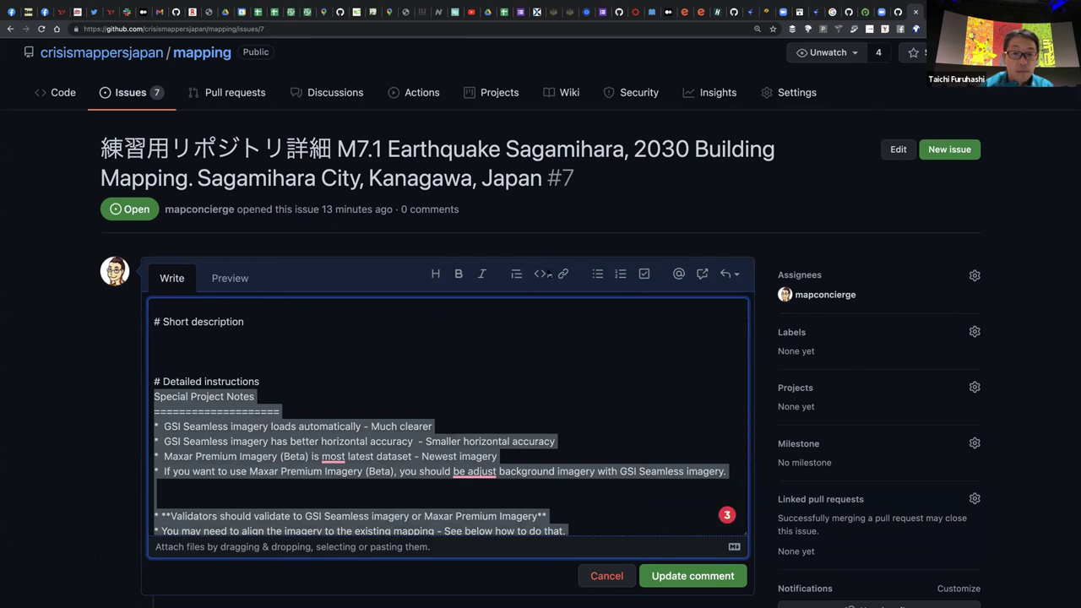
pyautogui.click(540, 273)
pyautogui.scroll(2, 363, 365)
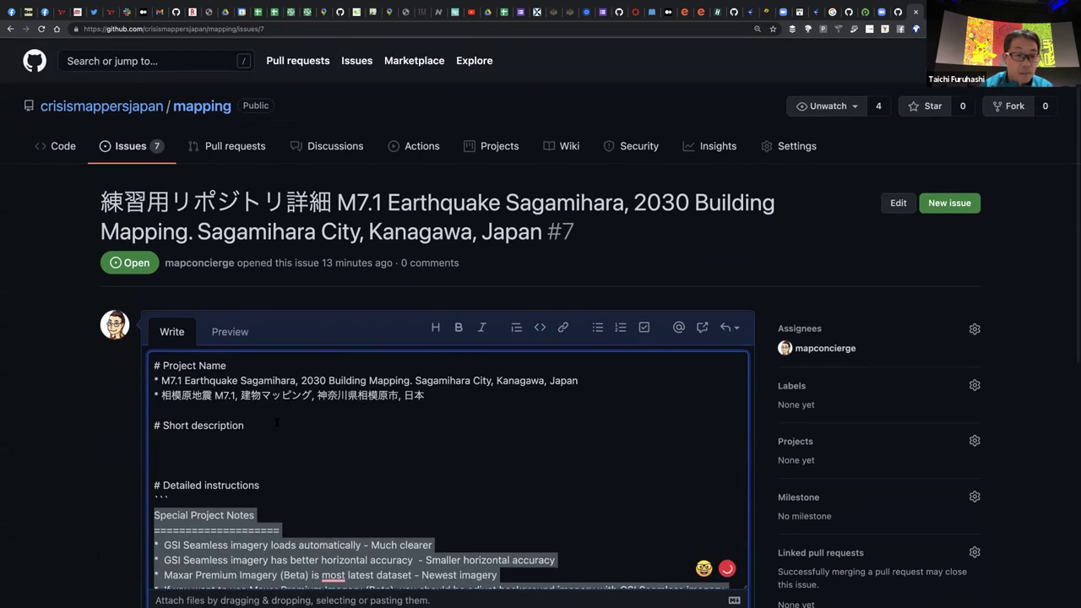
# Insert a blank line between the "# Detailed instructions" heading and the code block, and save the comment
pyautogui.click(280, 485)
pyautogui.press('Return')
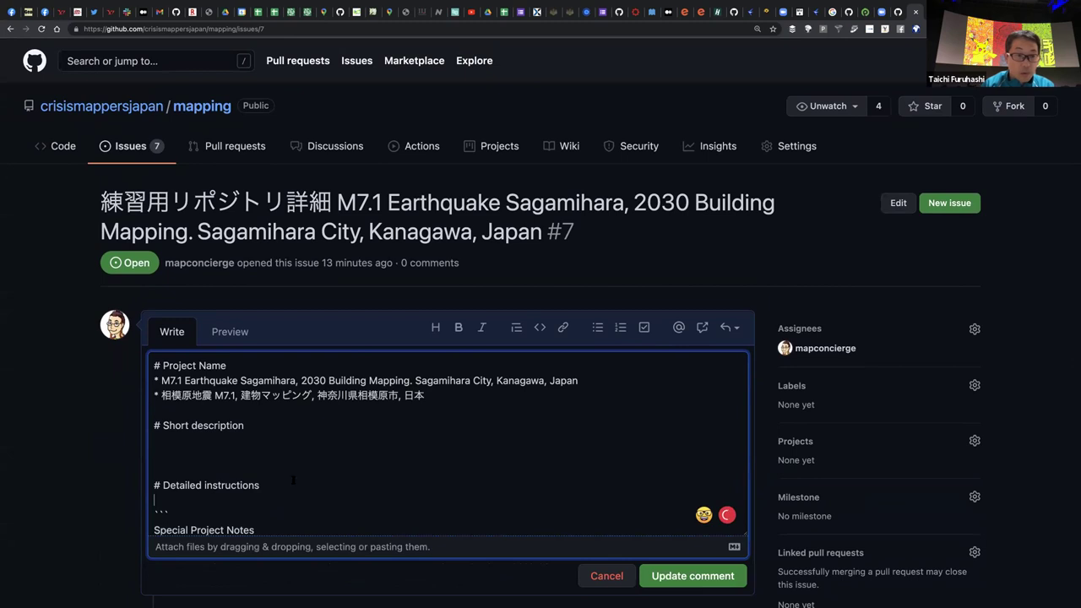
pyautogui.click(680, 576)
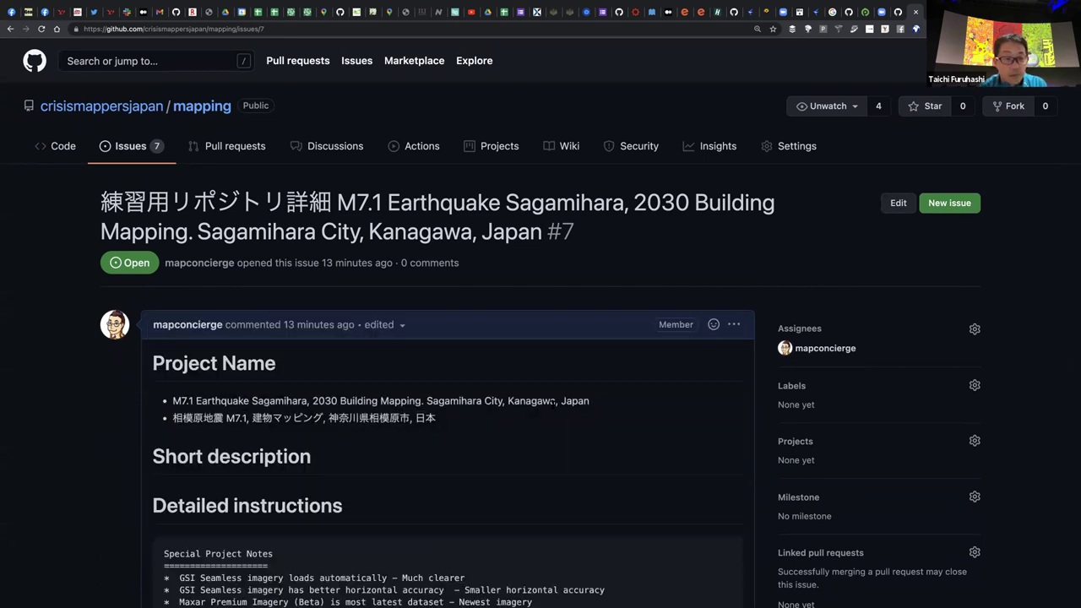
pyautogui.scroll(-3, 540, 415)
pyautogui.scroll(-2, 540, 415)
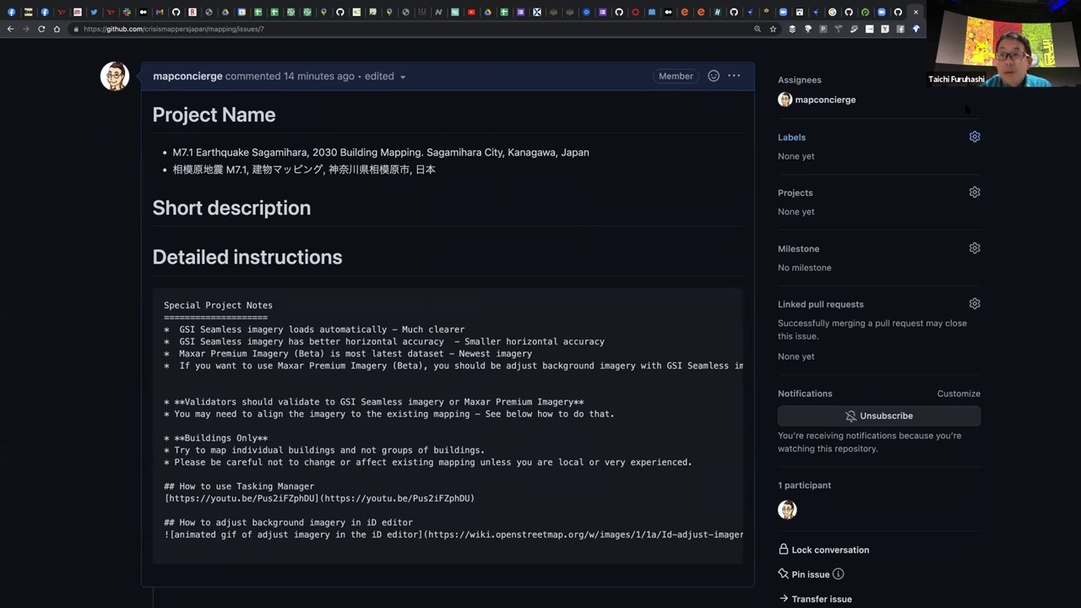
# Return to Fukushima issue #6 and review the GSI Seamless and Maxar Premium Imagery notes in its Detailed instructions
pyautogui.click(931, 12)
pyautogui.click(324, 247)
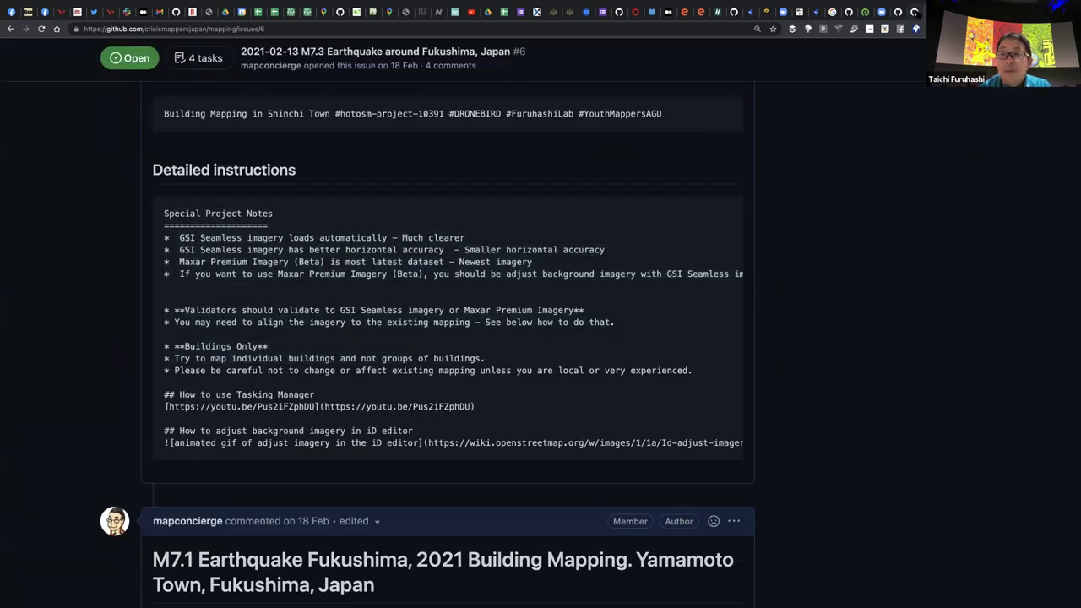
pyautogui.press('super+bracketright')
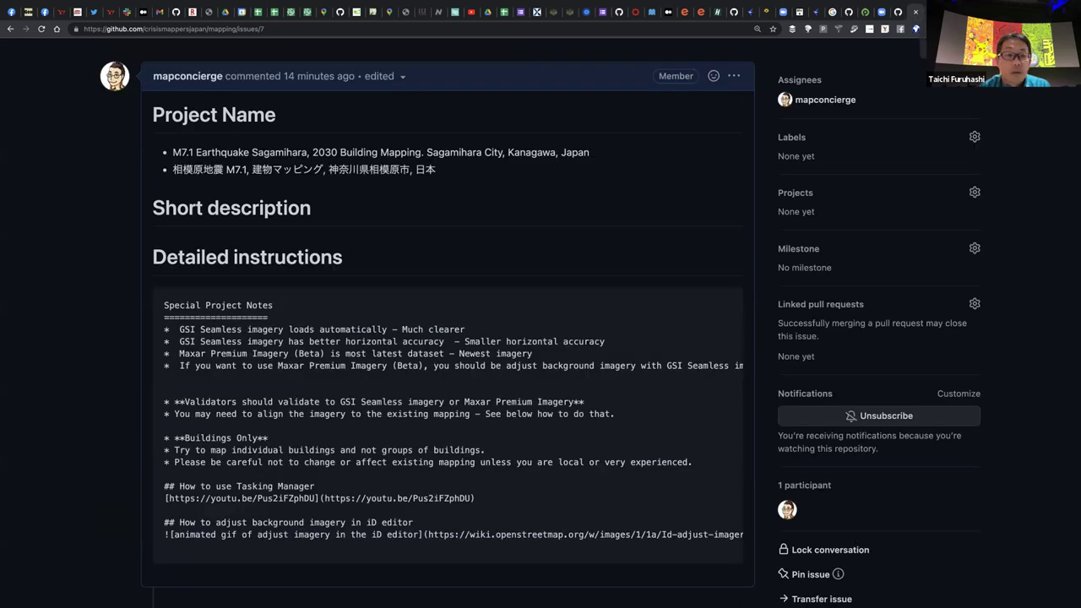
pyautogui.press('super+bracketleft')
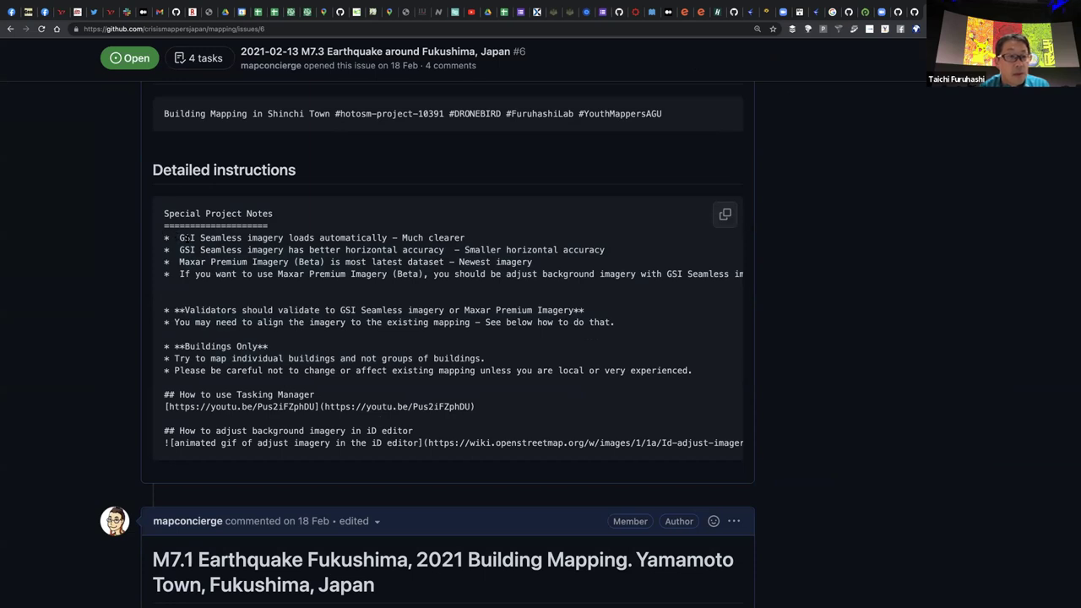
pyautogui.moveTo(179, 237); pyautogui.dragTo(467, 243)
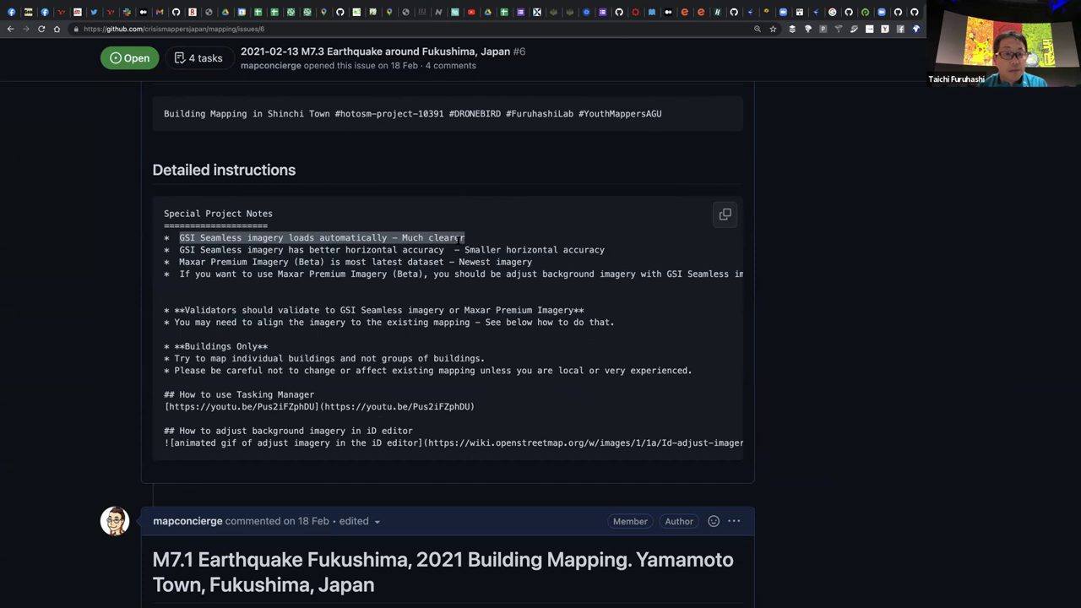
pyautogui.click(397, 247)
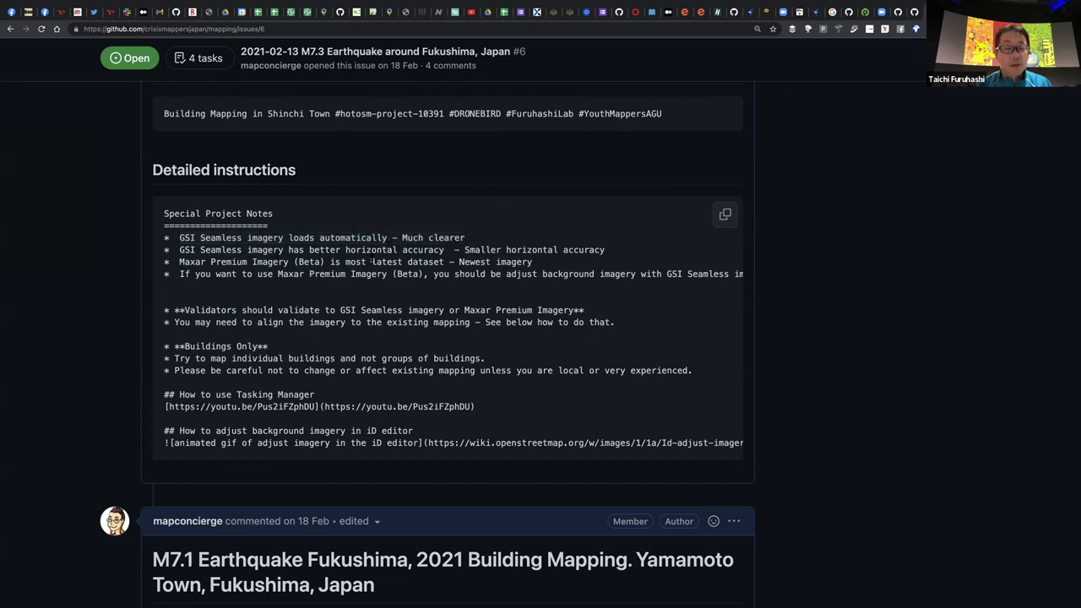
pyautogui.moveTo(344, 250); pyautogui.dragTo(448, 250)
pyautogui.moveTo(173, 262); pyautogui.dragTo(442, 261)
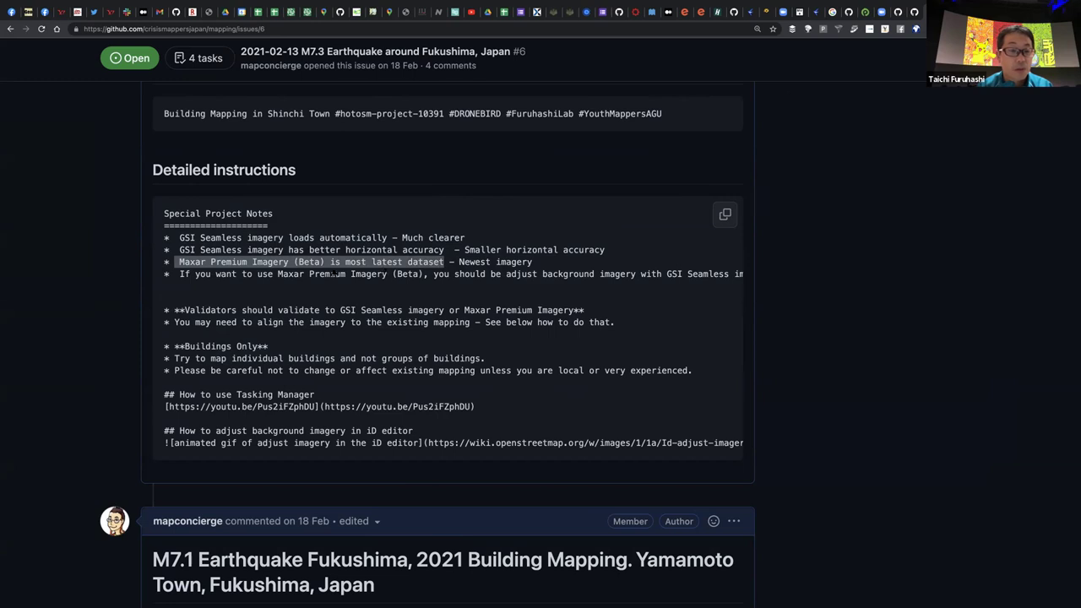
# Read the full note on adjusting the background imagery with GSI Seamless imagery when using Maxar Premium Imagery (Beta)
pyautogui.click(225, 274)
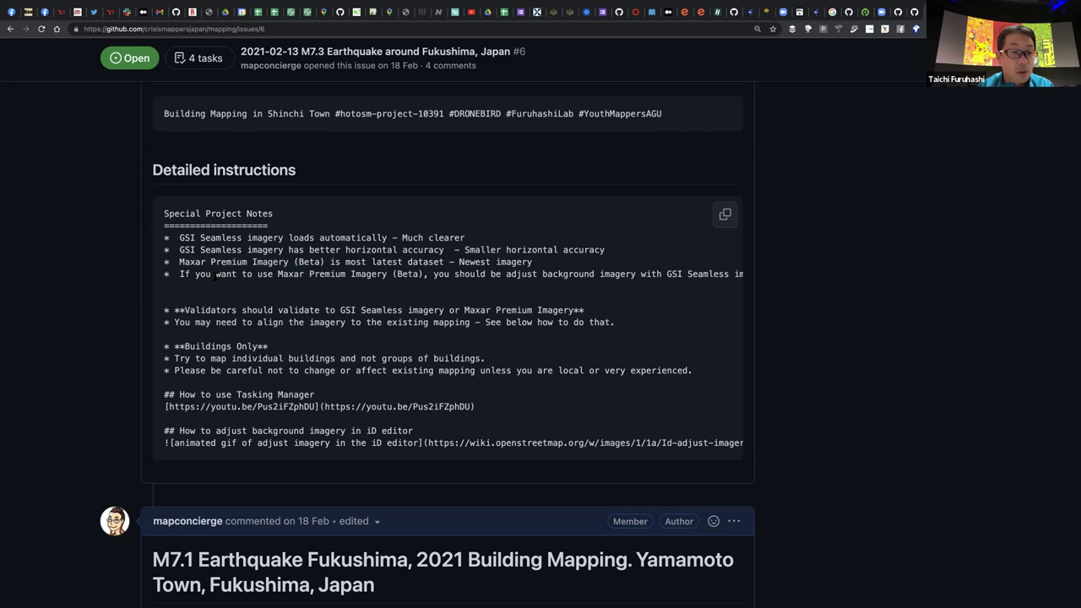
pyautogui.moveTo(181, 274); pyautogui.dragTo(501, 288)
pyautogui.moveTo(568, 282); pyautogui.dragTo(585, 276)
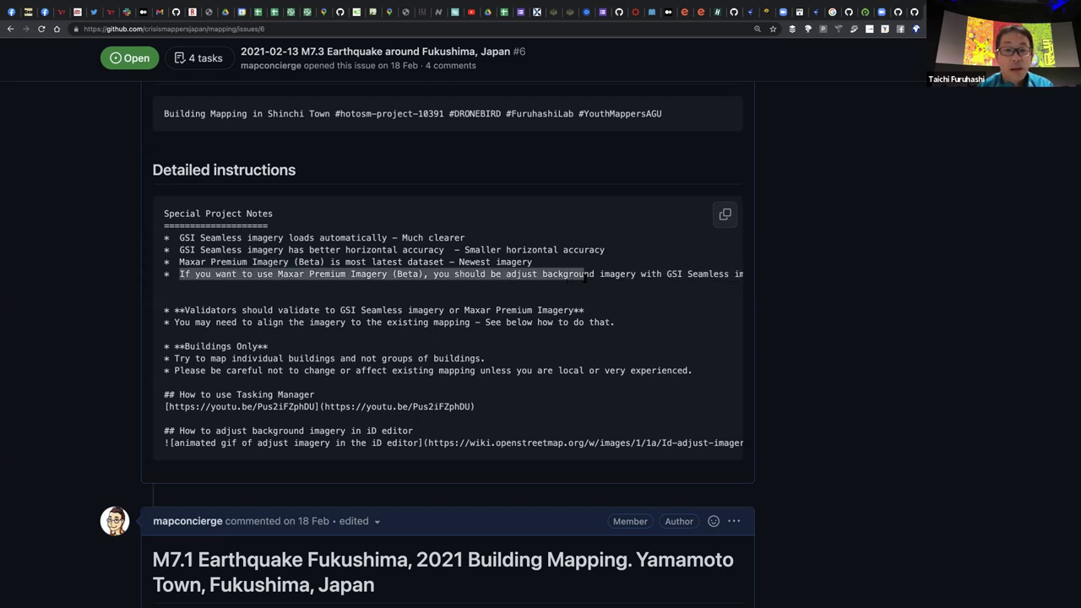
pyautogui.hscroll(2, 589, 288)
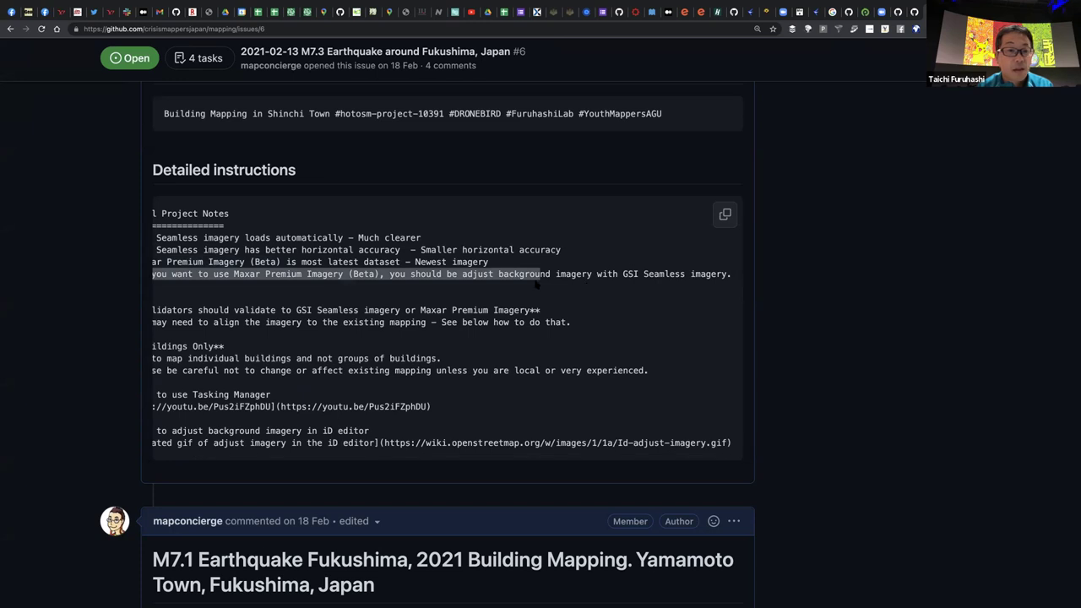
pyautogui.click(476, 284)
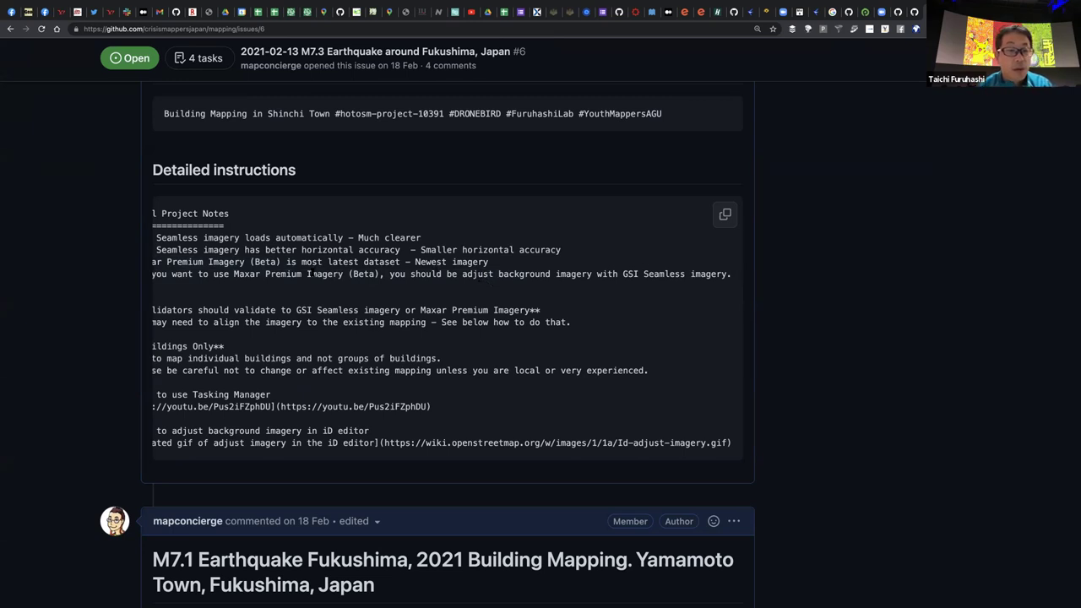
pyautogui.moveTo(235, 273)
pyautogui.mouseDown()
pyautogui.moveTo(343, 284)
pyautogui.moveTo(250, 275)
pyautogui.mouseUp()
pyautogui.click(344, 276)
pyautogui.click(474, 276)
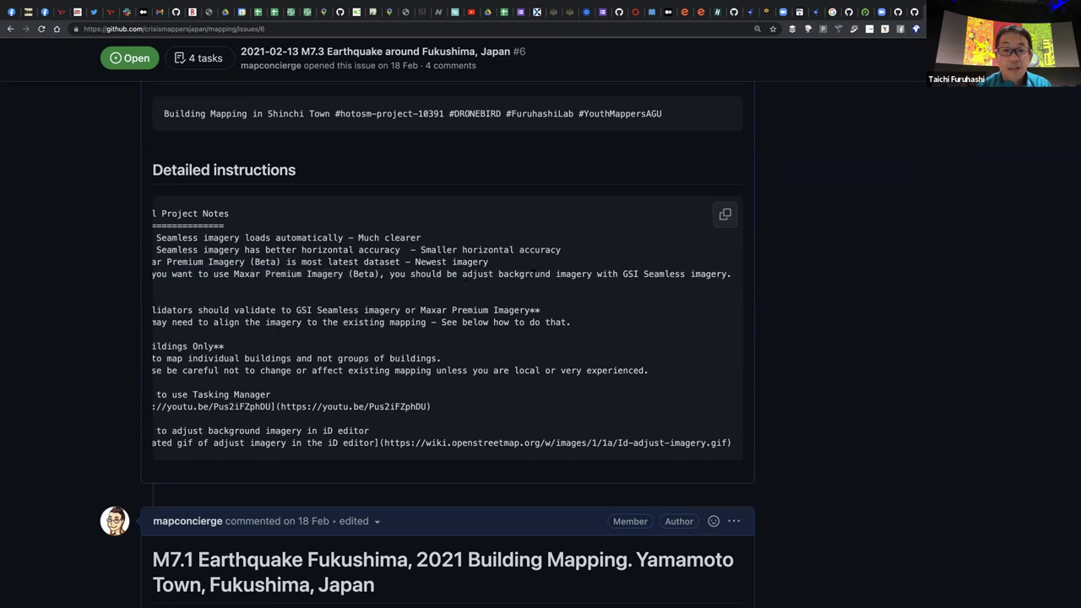
pyautogui.doubleClick(468, 274)
pyautogui.moveTo(413, 275); pyautogui.dragTo(498, 274)
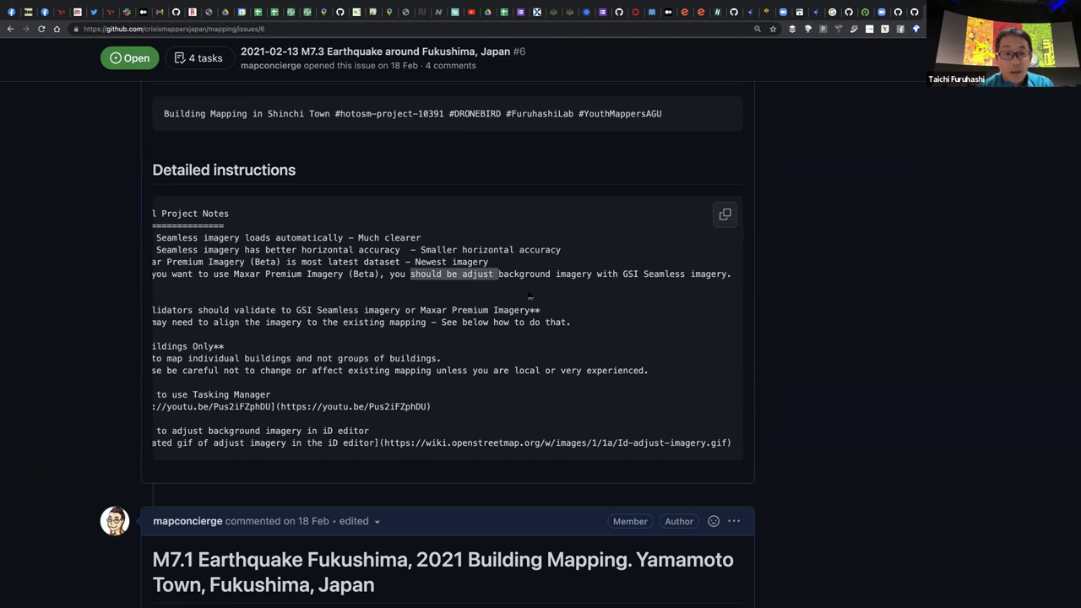
pyautogui.hscroll(-3, 497, 306)
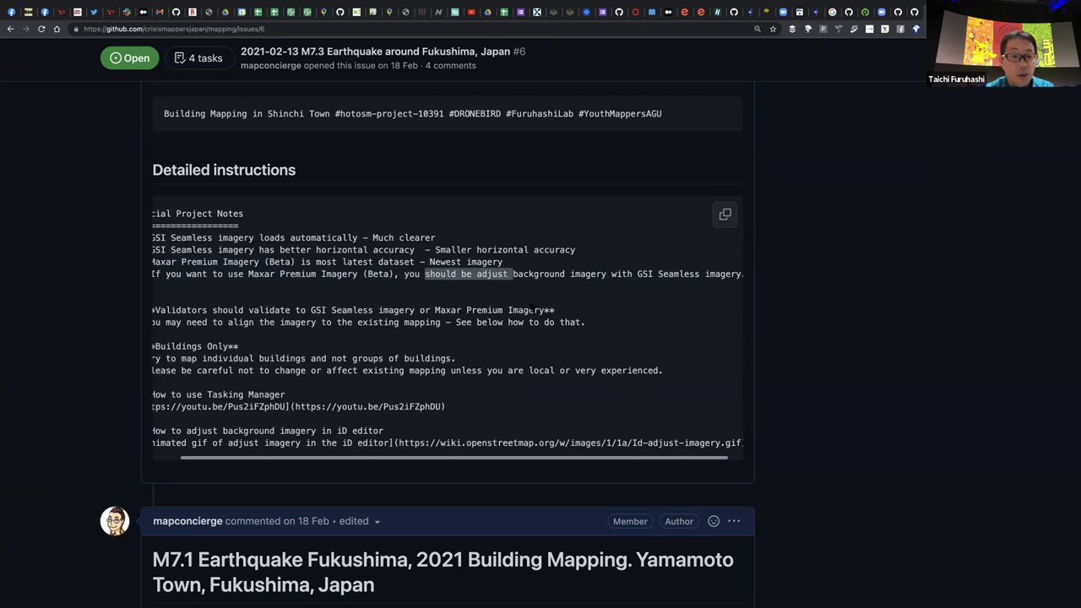
pyautogui.scroll(-1, 287, 235)
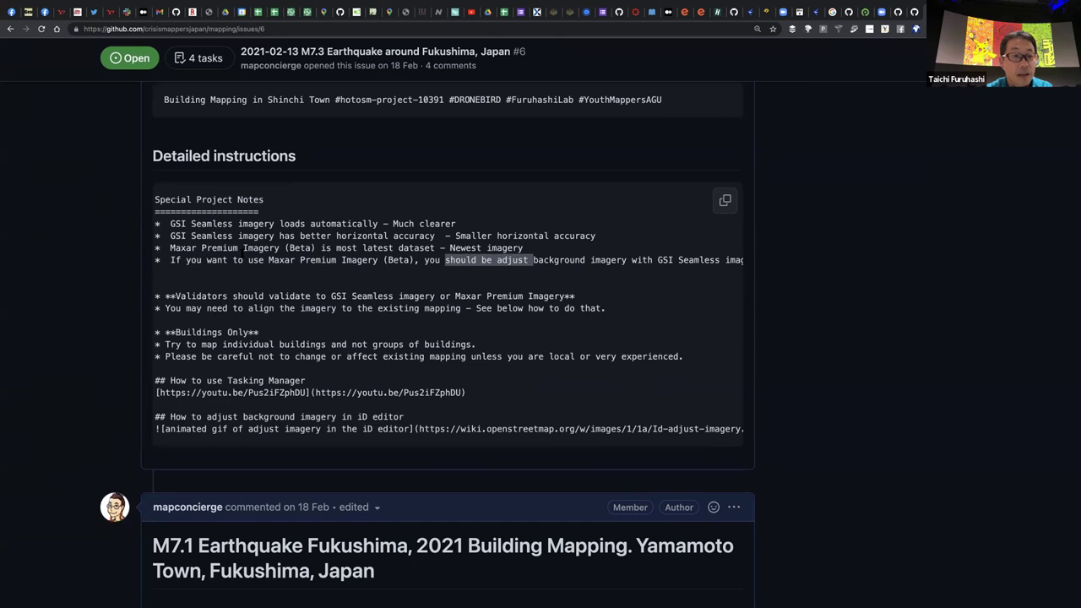
# Paste the copied Special Project Notes into the Sagamihara project's English Detailed instructions in Tasking Manager
pyautogui.scroll(-5, 277, 330)
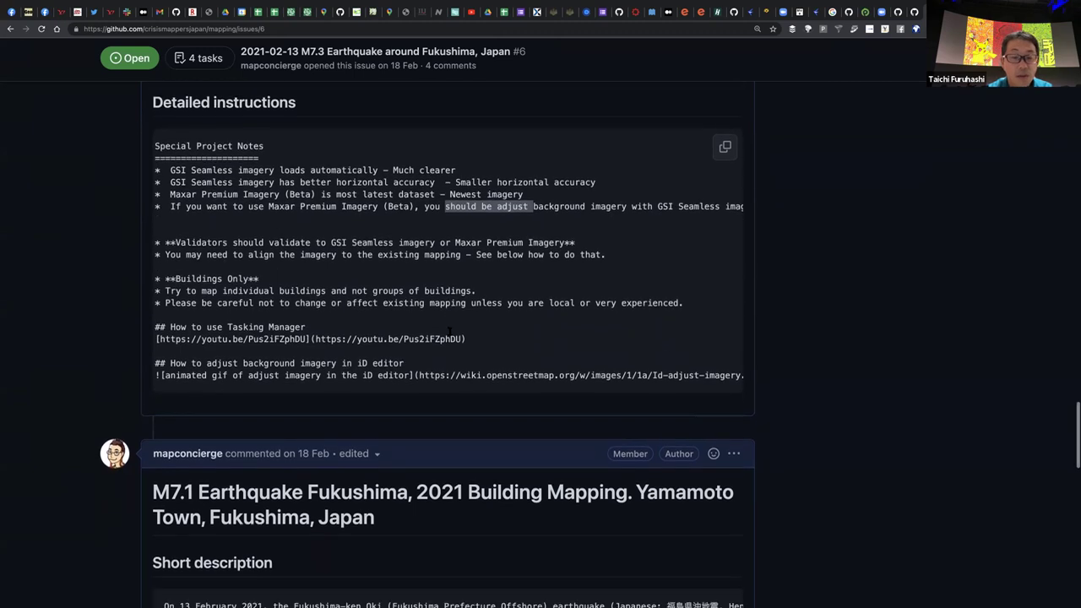
pyautogui.click(914, 12)
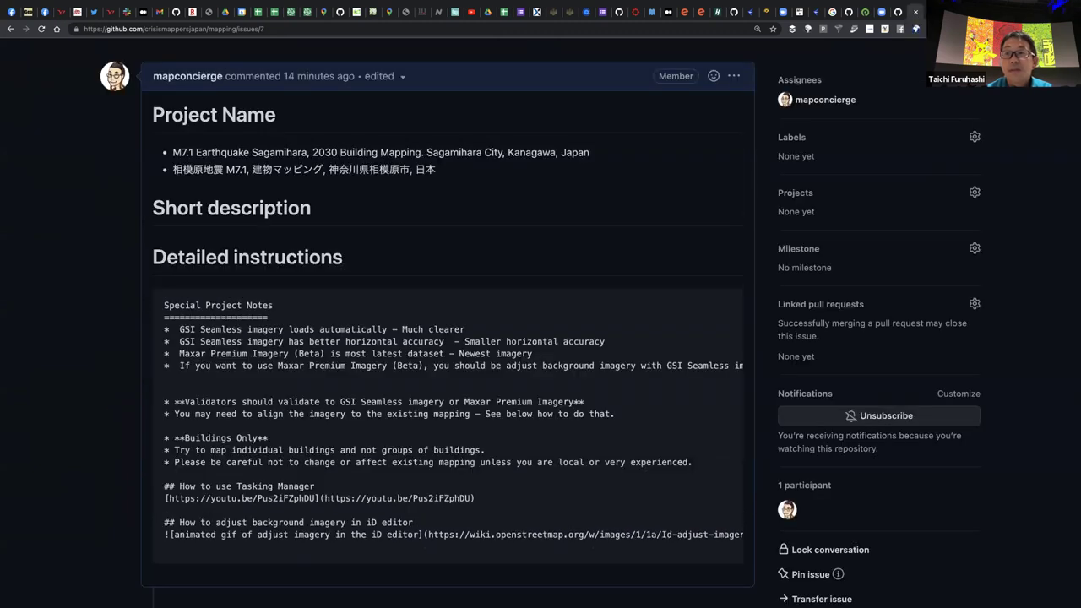
pyautogui.hotkey('ctrl', 'Tab')
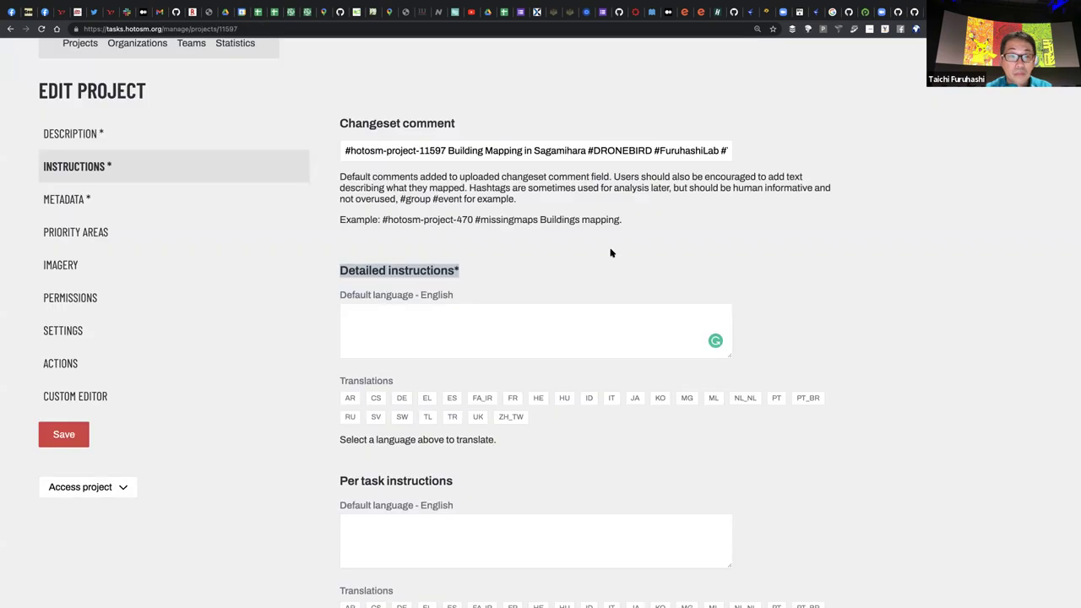
pyautogui.scroll(-1, 610, 306)
pyautogui.click(601, 315)
pyautogui.hotkey('ctrl', 'v')
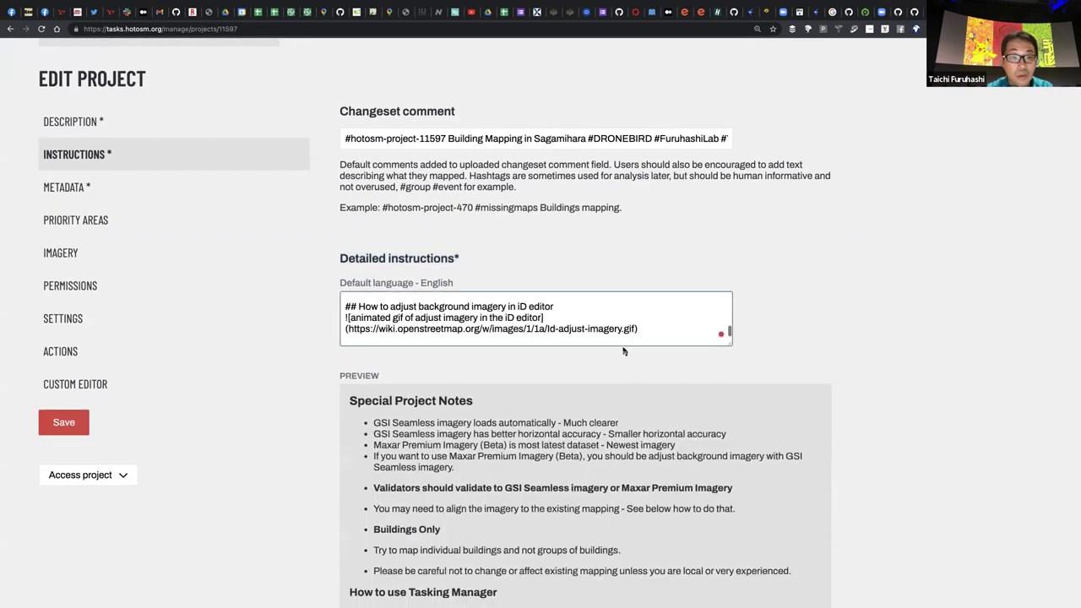
# Review the rendered preview of the detailed instructions, including the validator notes, video link and iD editor imagery-adjustment animation
pyautogui.scroll(-5, 622, 347)
pyautogui.scroll(-4, 627, 351)
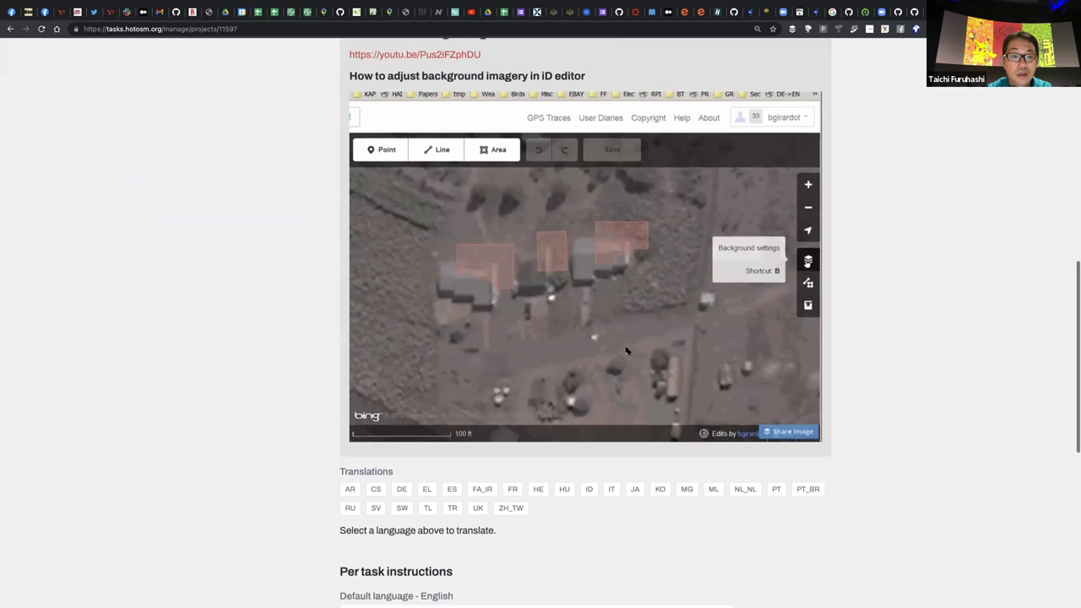
pyautogui.scroll(2, 626, 351)
pyautogui.scroll(-3, 626, 351)
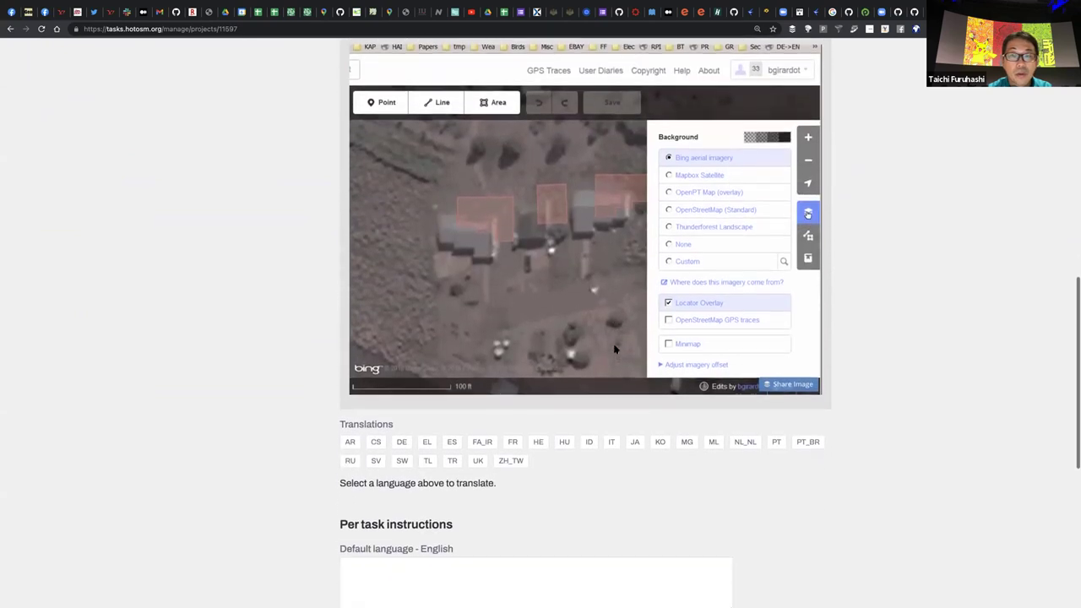
pyautogui.scroll(3, 617, 350)
pyautogui.scroll(3, 615, 349)
pyautogui.scroll(-1, 774, 437)
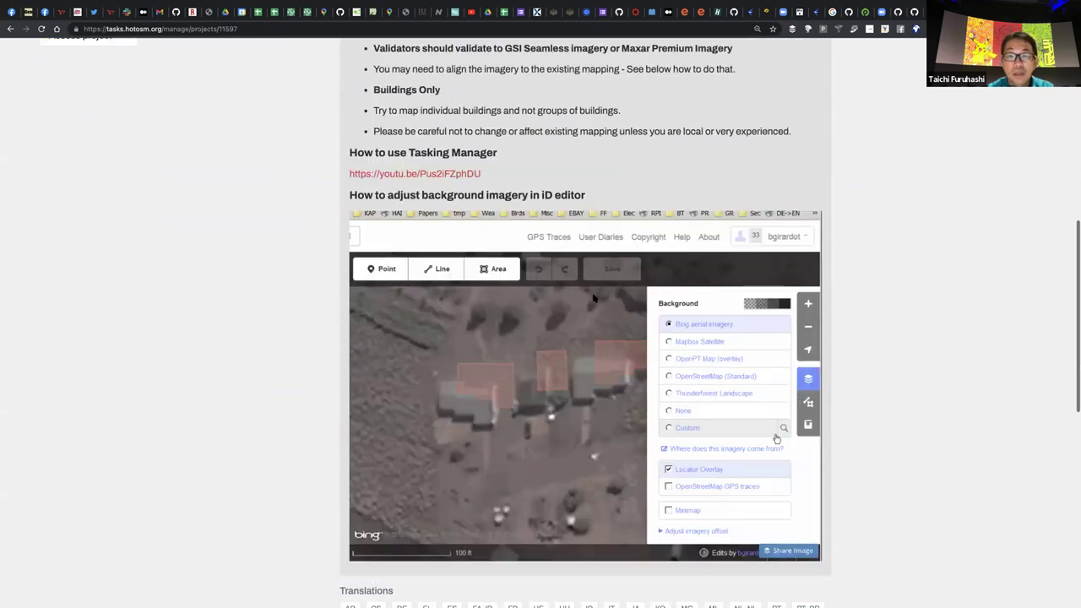
pyautogui.scroll(-2, 654, 382)
pyautogui.scroll(-4, 654, 382)
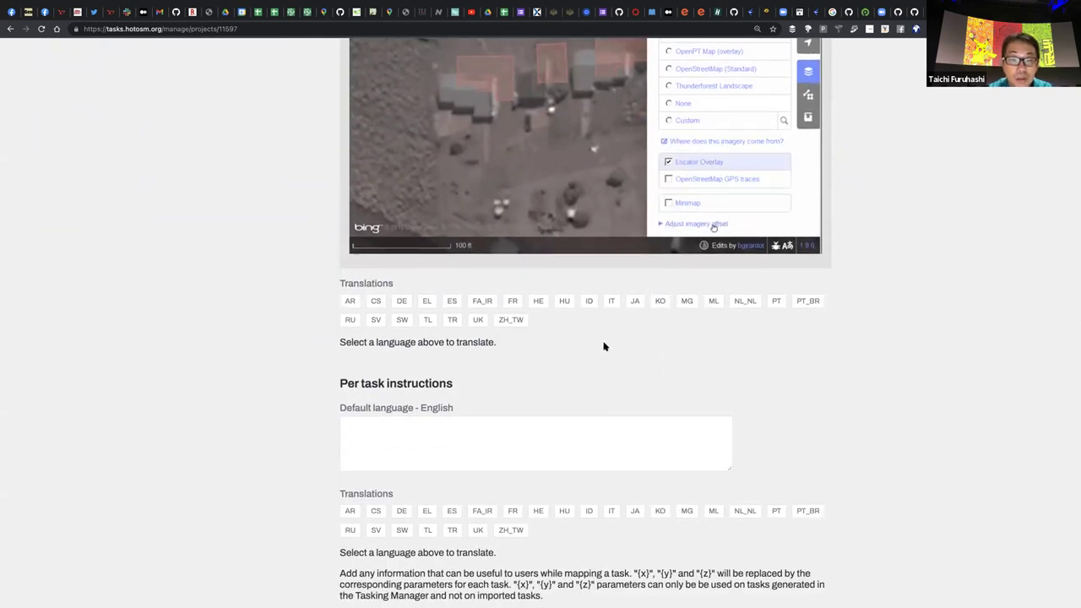
# Copy the "Per task instructions" heading from the project's instructions page
pyautogui.scroll(-2, 605, 346)
pyautogui.scroll(-1, 605, 346)
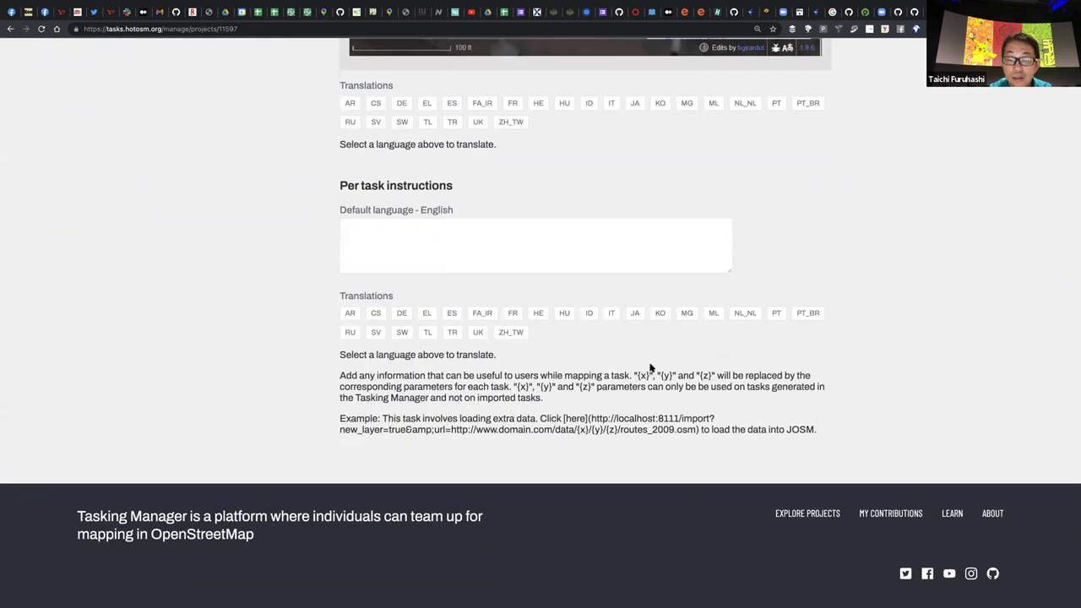
pyautogui.scroll(1, 414, 233)
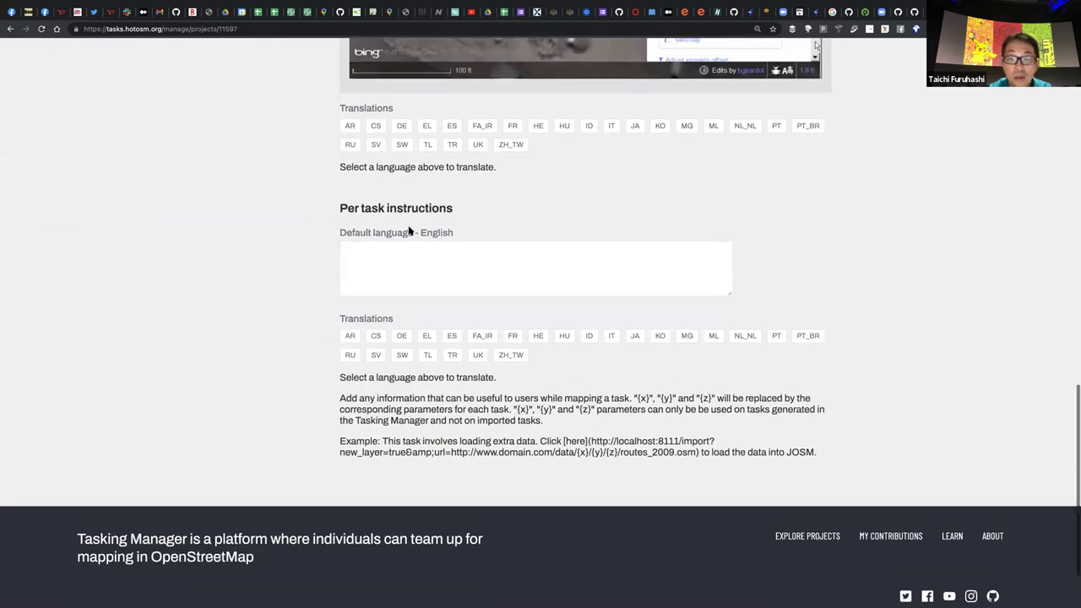
pyautogui.moveTo(428, 235); pyautogui.dragTo(342, 235)
pyautogui.hotkey('ctrl', 'c')
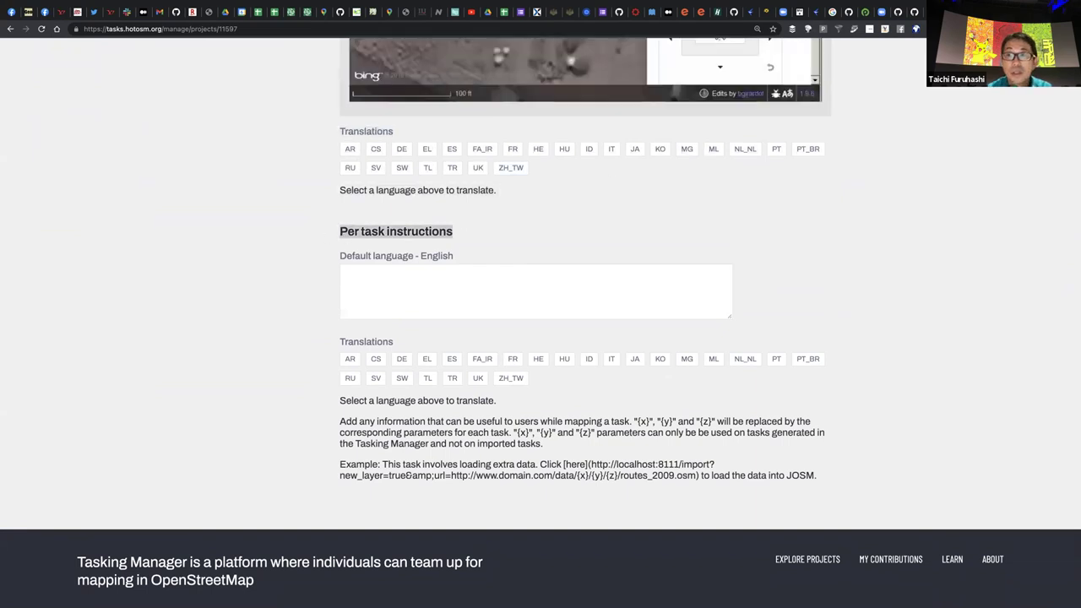
# Edit the description of Sagamihara issue #7 and add the heading "## Per task instructions" below the closing code fence
pyautogui.click(914, 12)
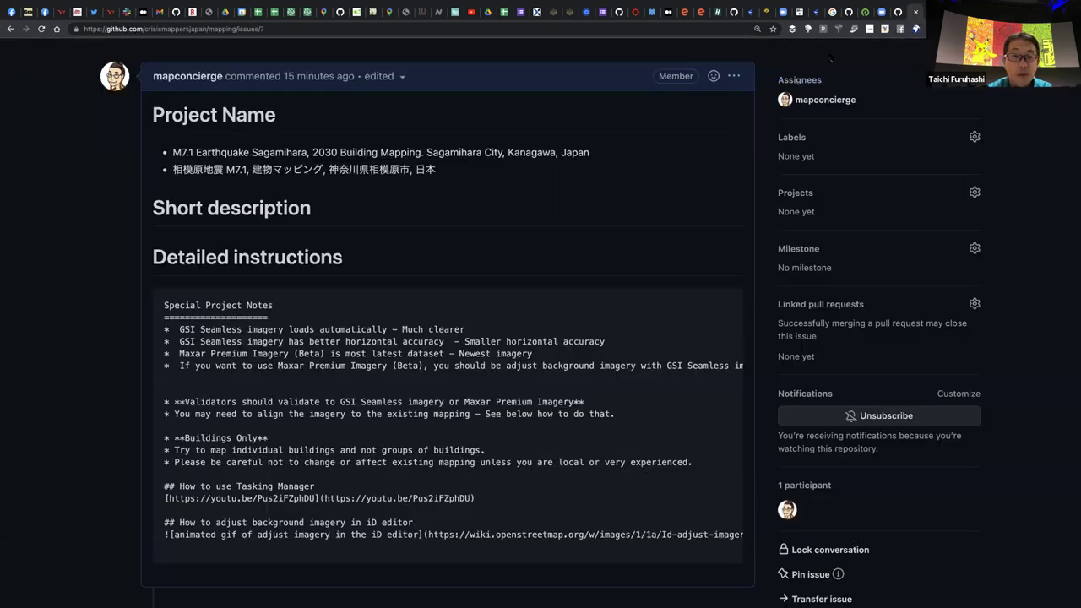
pyautogui.scroll(3, 699, 123)
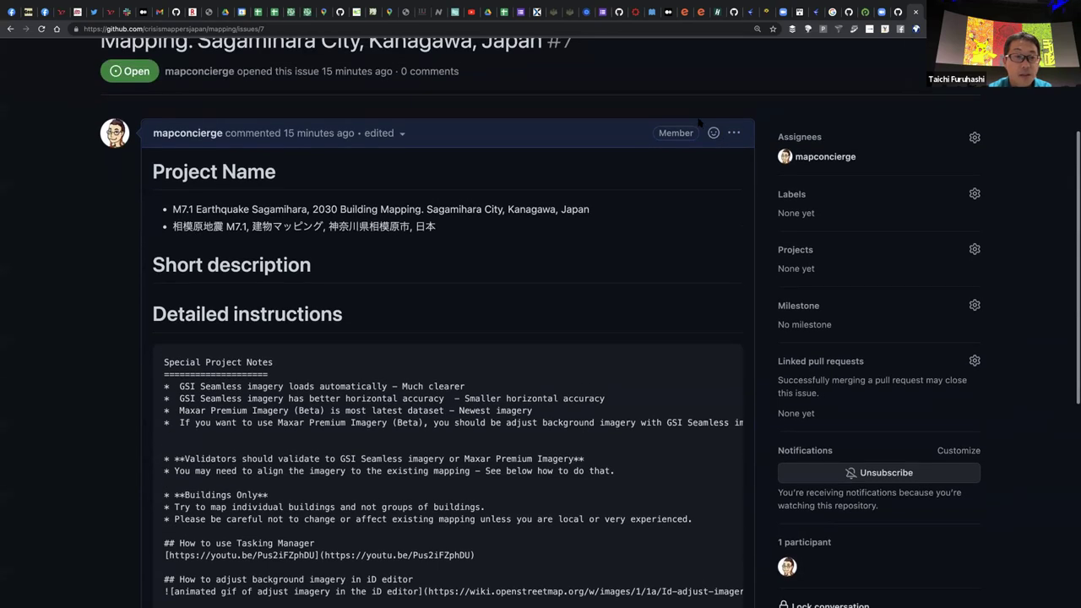
pyautogui.scroll(-1, 699, 123)
pyautogui.scroll(1, 699, 123)
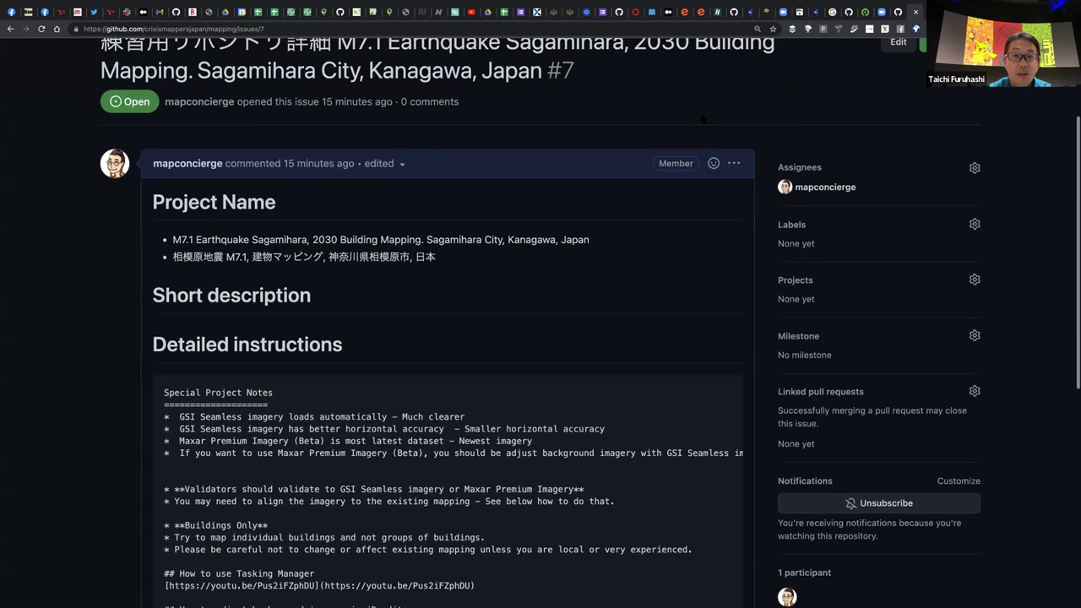
pyautogui.click(736, 165)
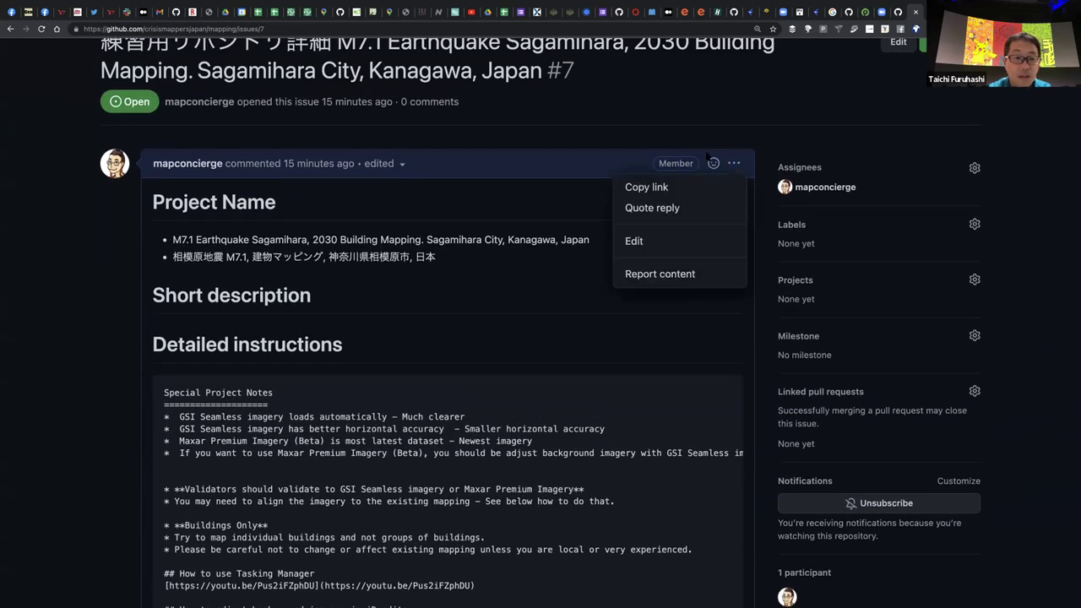
pyautogui.click(690, 244)
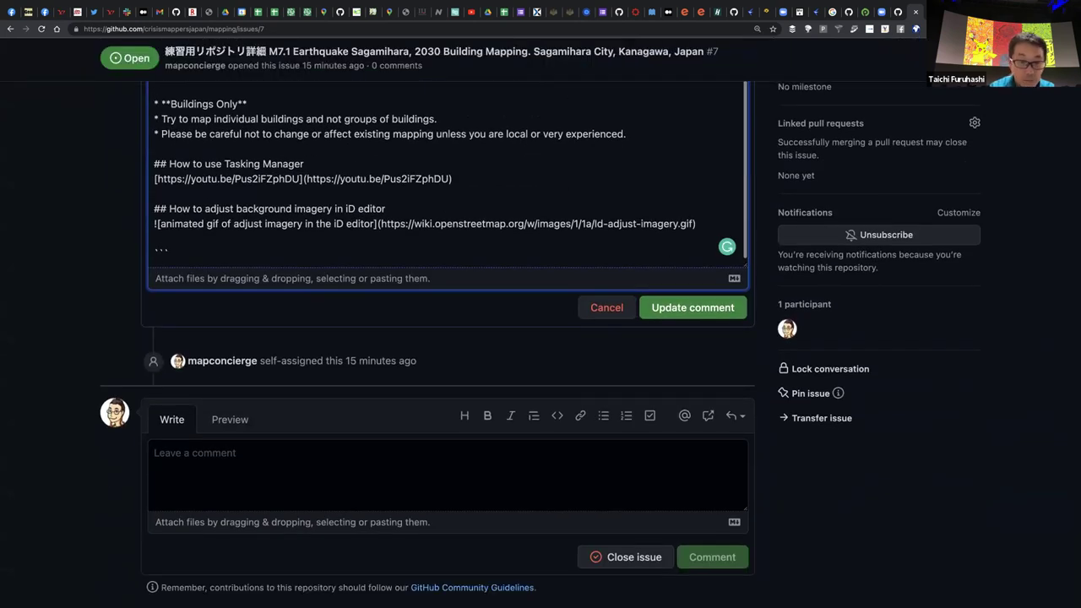
pyautogui.scroll(-1, 586, 248)
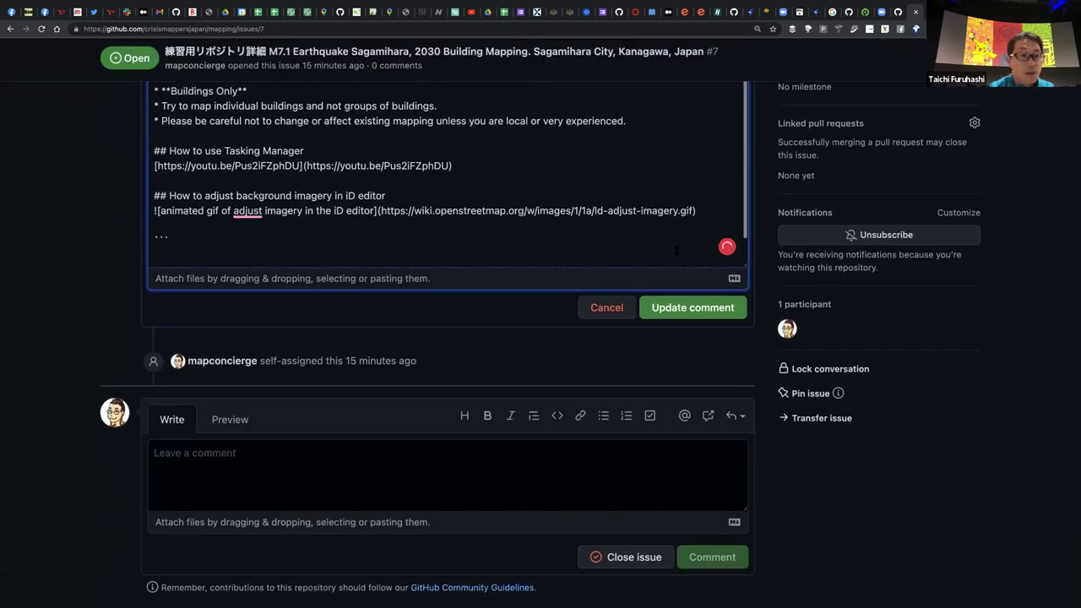
pyautogui.hotkey('ctrl', 'v')
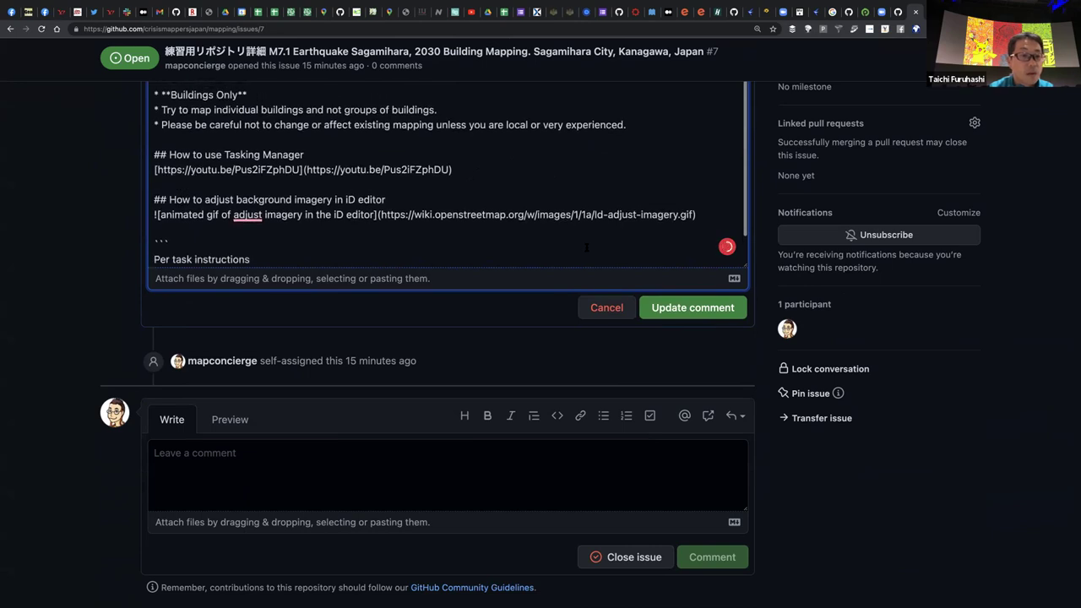
pyautogui.press('super+Left')
pyautogui.write('##')
# Review the edited description from Project Name down to Per task instructions, and save the comment
pyautogui.scroll(10, 581, 224)
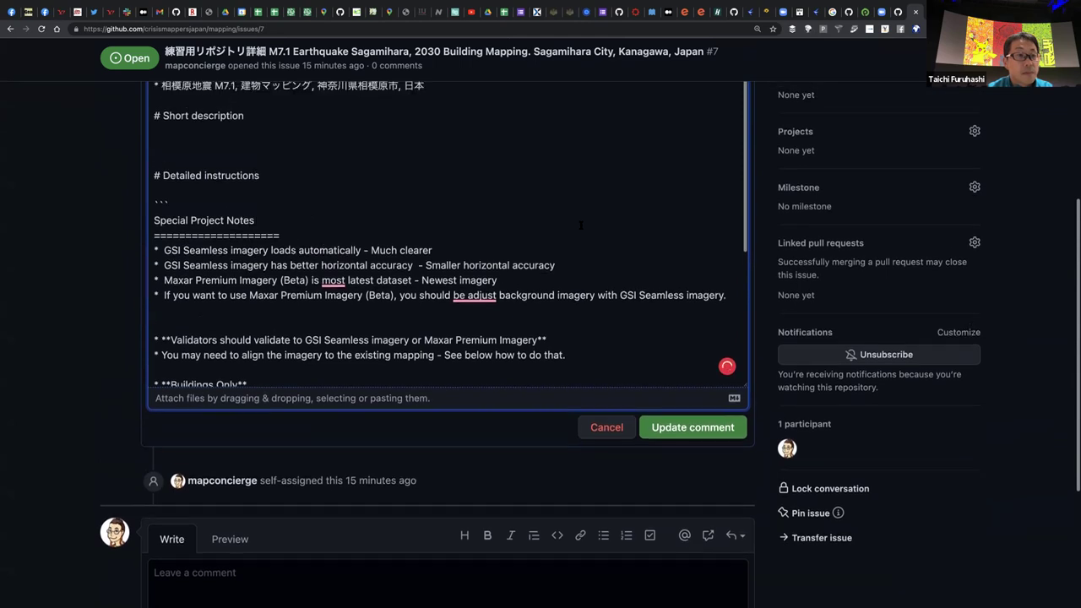
pyautogui.scroll(2, 581, 224)
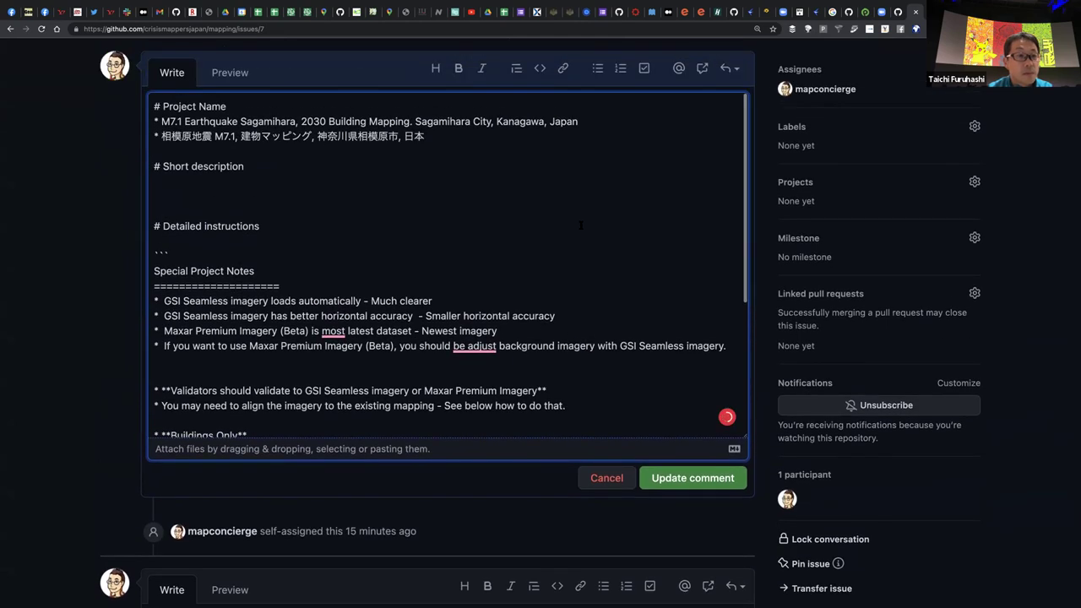
pyautogui.scroll(-5, 581, 224)
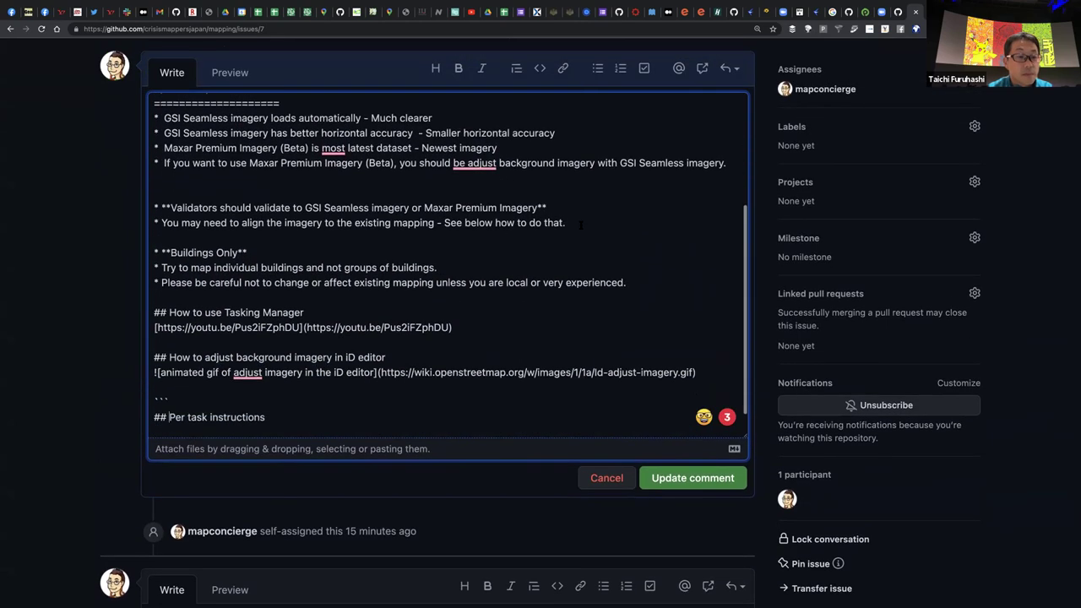
pyautogui.scroll(-1, 591, 228)
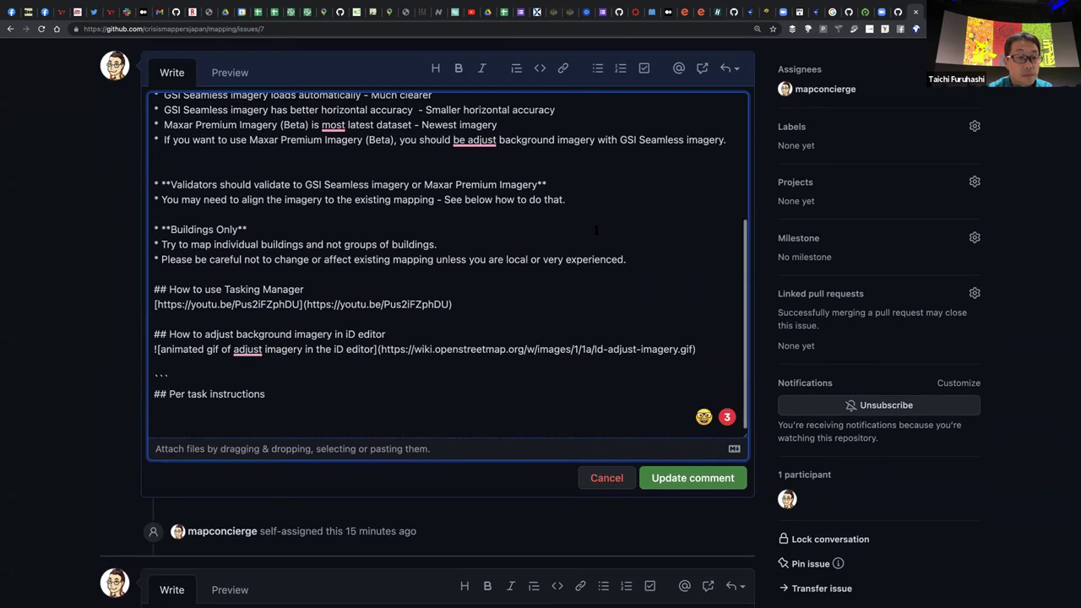
pyautogui.click(721, 478)
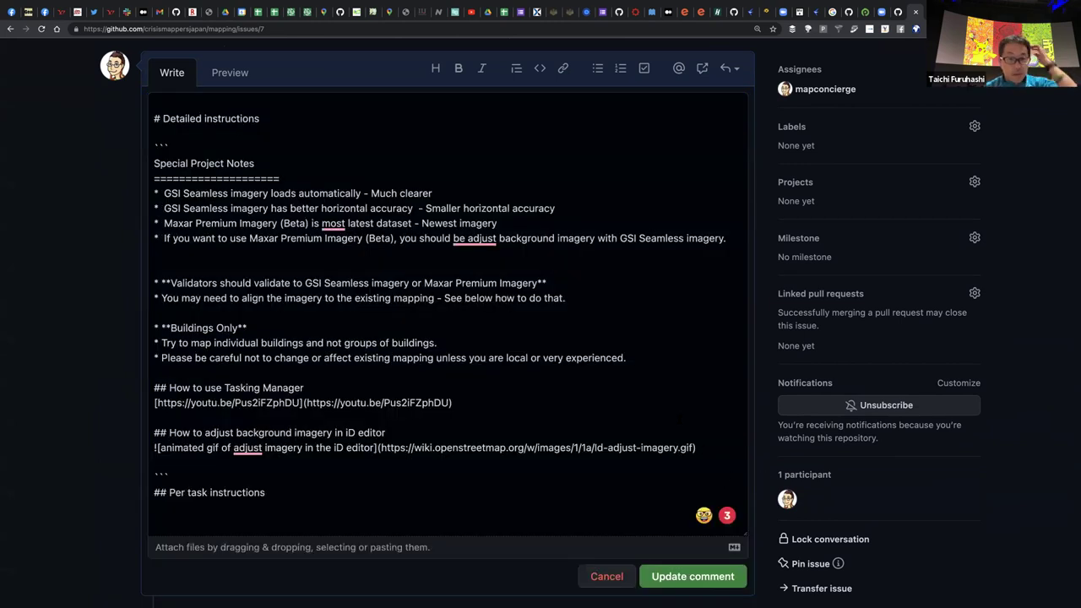
pyautogui.click(692, 576)
pyautogui.scroll(-5, 575, 417)
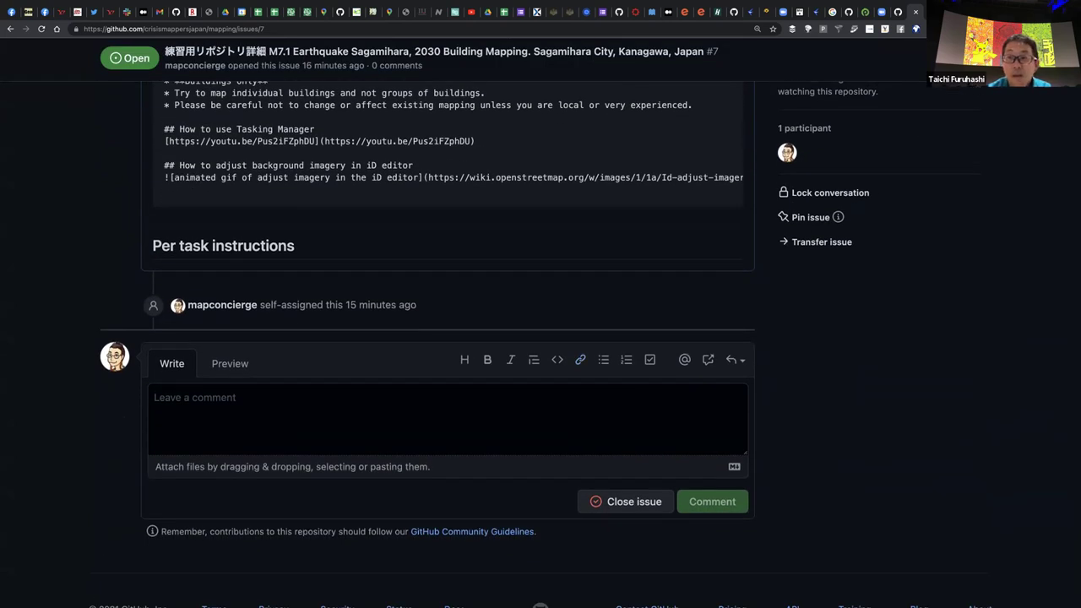
# Compare the project's Per task instructions section with the headings in the Yamamoto Town comment of Fukushima issue #6
pyautogui.hotkey('ctrl', 'Tab')
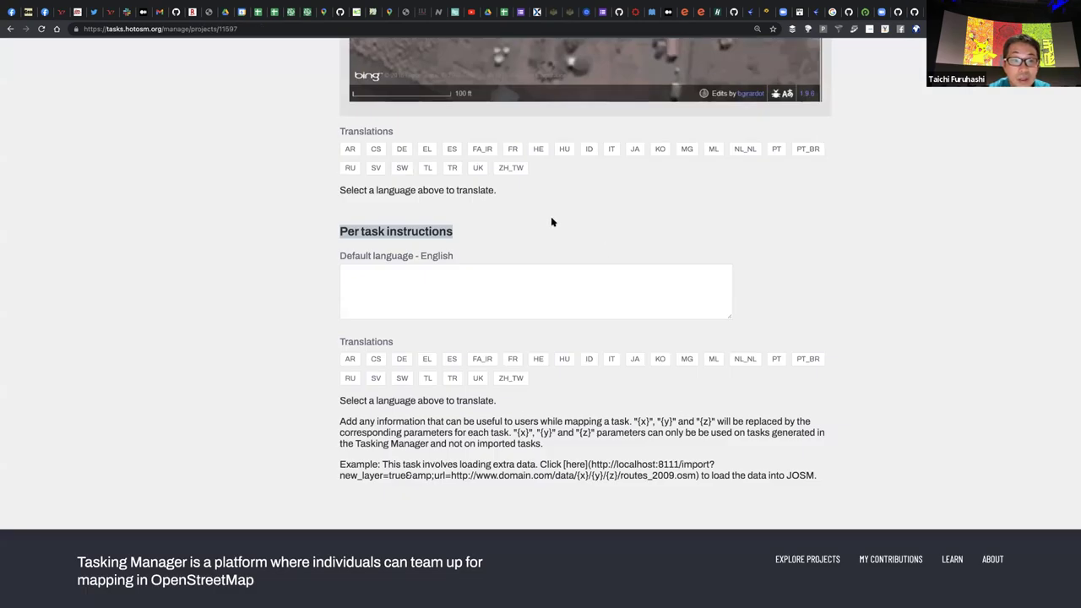
pyautogui.moveTo(484, 237); pyautogui.dragTo(340, 234)
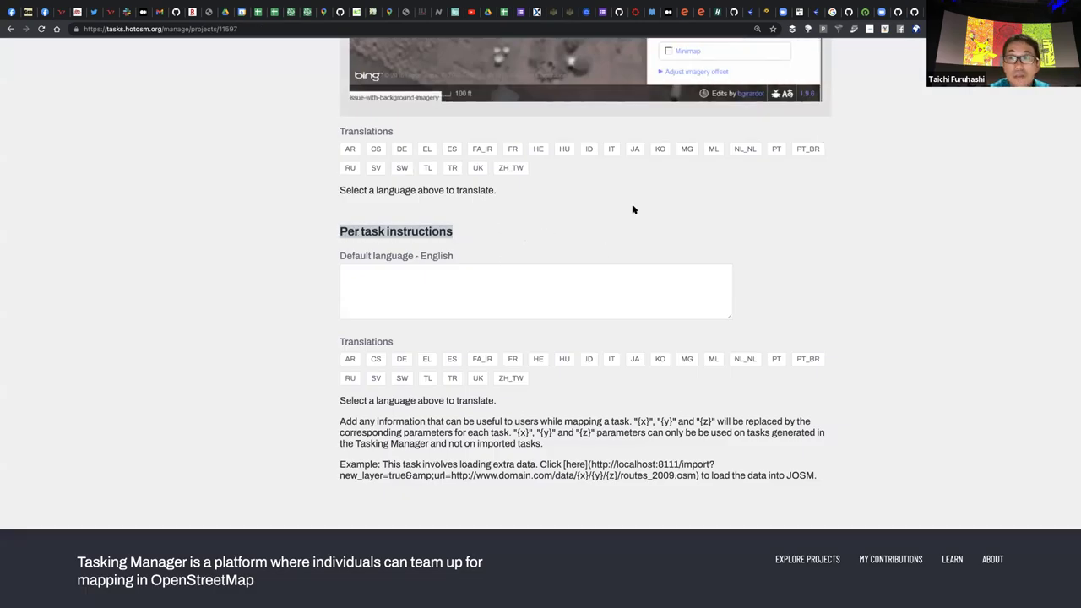
pyautogui.click(930, 12)
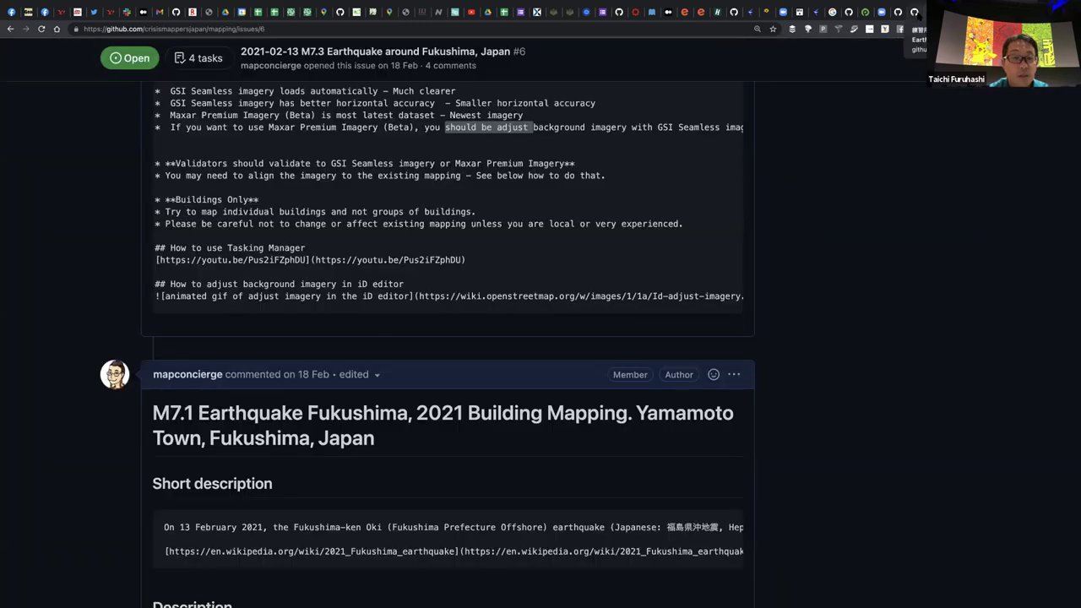
pyautogui.click(914, 11)
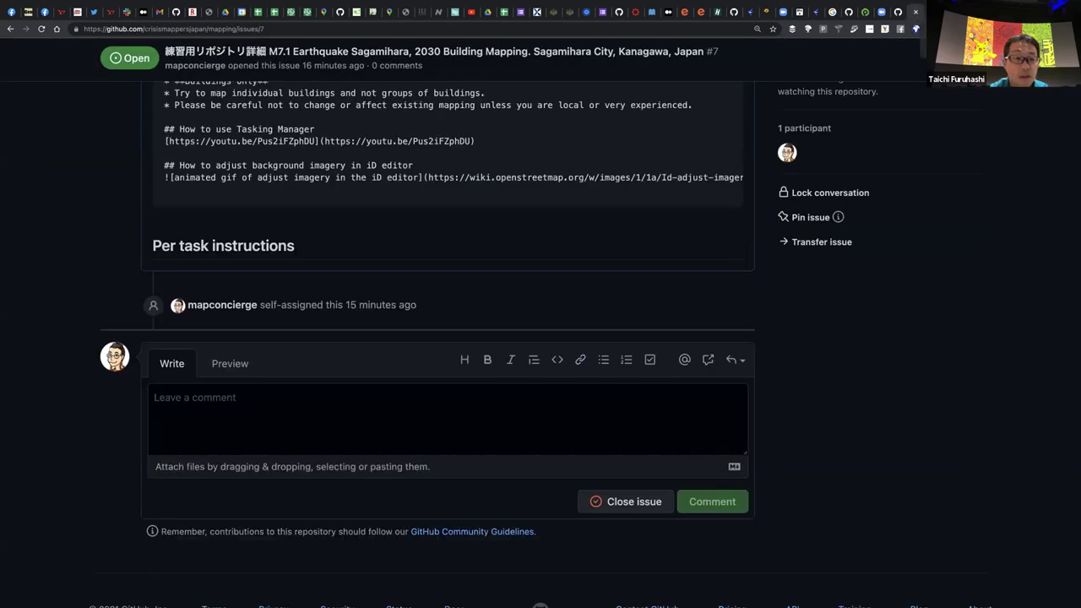
pyautogui.click(914, 12)
pyautogui.scroll(-7, 605, 268)
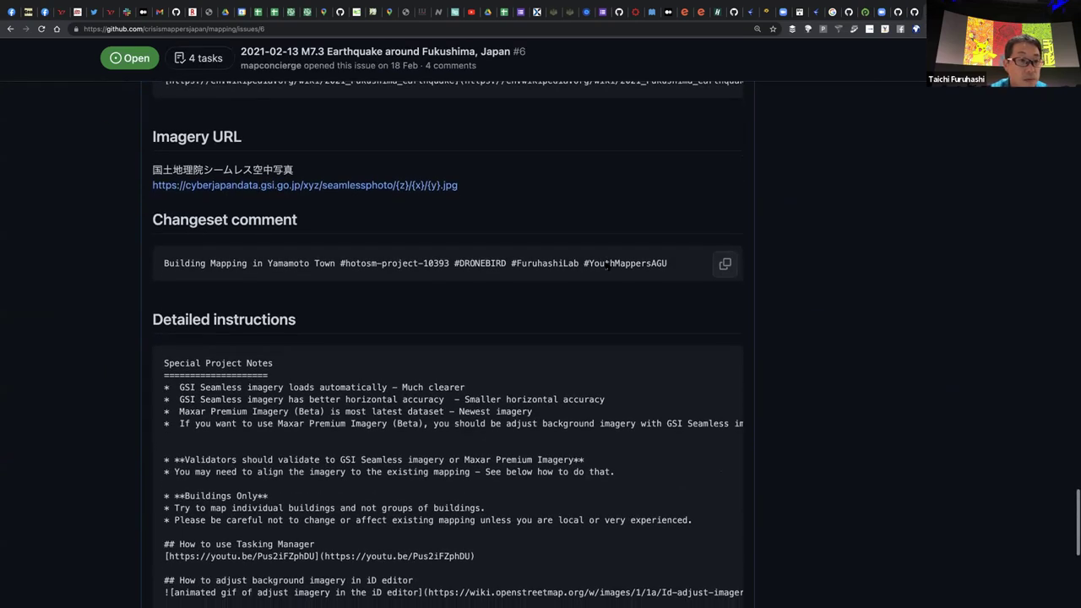
pyautogui.scroll(-5, 607, 265)
pyautogui.scroll(3, 633, 216)
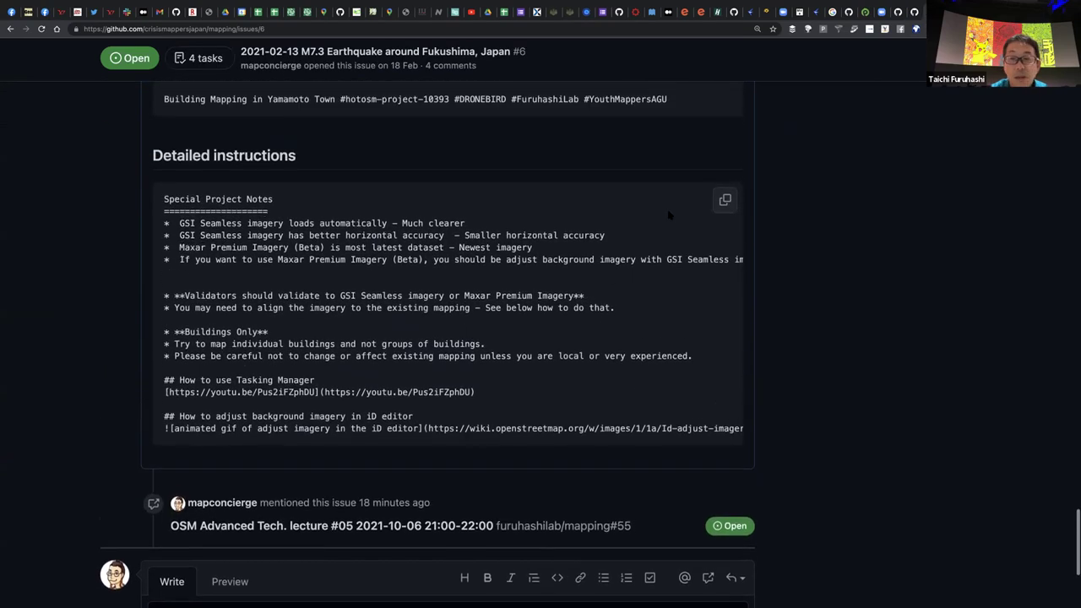
pyautogui.scroll(1, 668, 214)
# Return to the Sagamihara project editor, look over its instructions, and open the Metadata section
pyautogui.hotkey('ctrl', 'shift', 'Tab')
pyautogui.click(463, 252)
pyautogui.scroll(3, 463, 254)
pyautogui.scroll(-6, 456, 397)
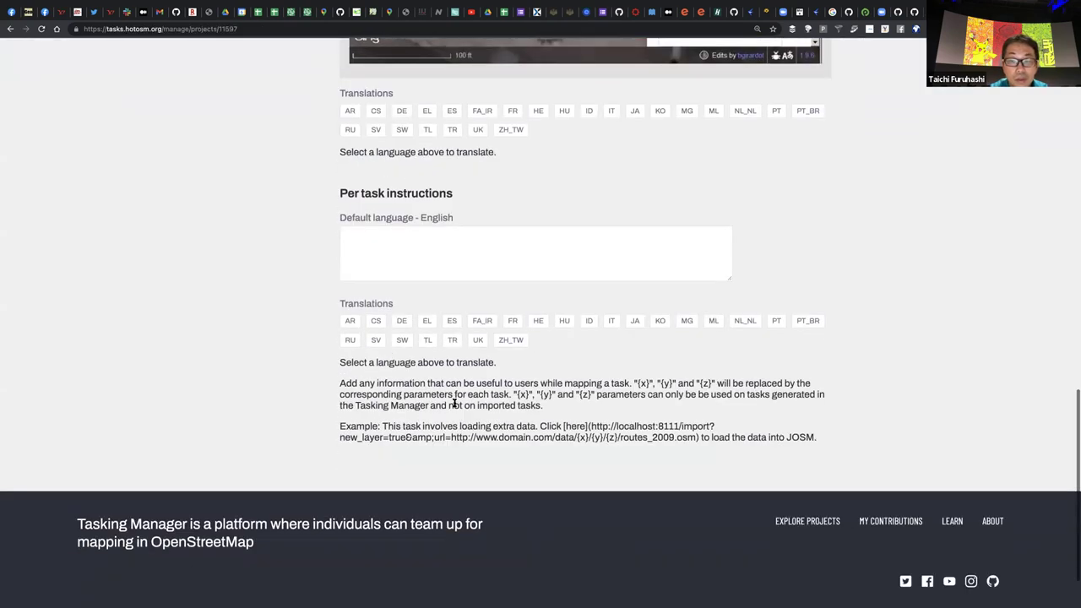
pyautogui.scroll(13, 447, 401)
pyautogui.scroll(10, 433, 398)
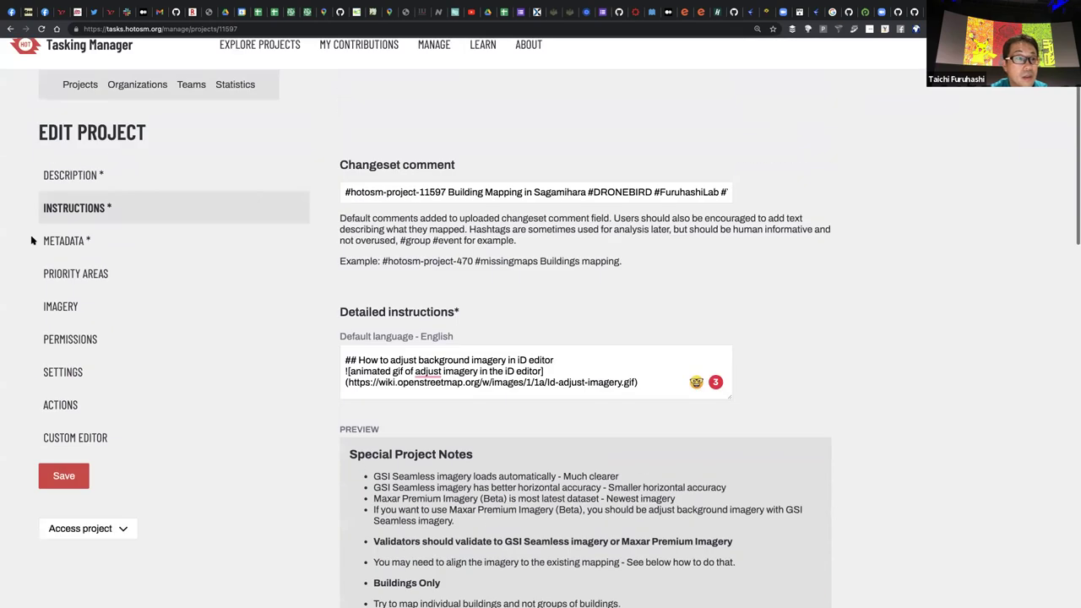
pyautogui.click(106, 244)
pyautogui.moveTo(33, 246)
pyautogui.mouseDown()
pyautogui.moveTo(101, 248)
pyautogui.moveTo(41, 244)
pyautogui.mouseUp()
pyautogui.click(97, 243)
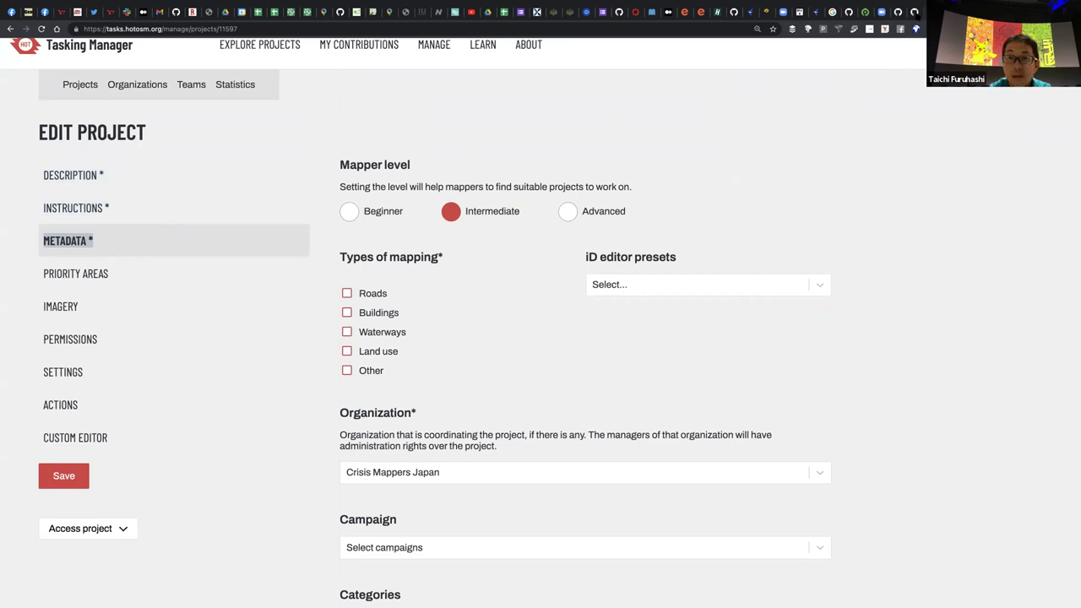
# Edit the Yamamoto Town comment in Fukushima issue #6 and add the heading "# METADATA" below the closing code fence
pyautogui.click(916, 14)
pyautogui.scroll(2, 837, 167)
pyautogui.scroll(10, 836, 168)
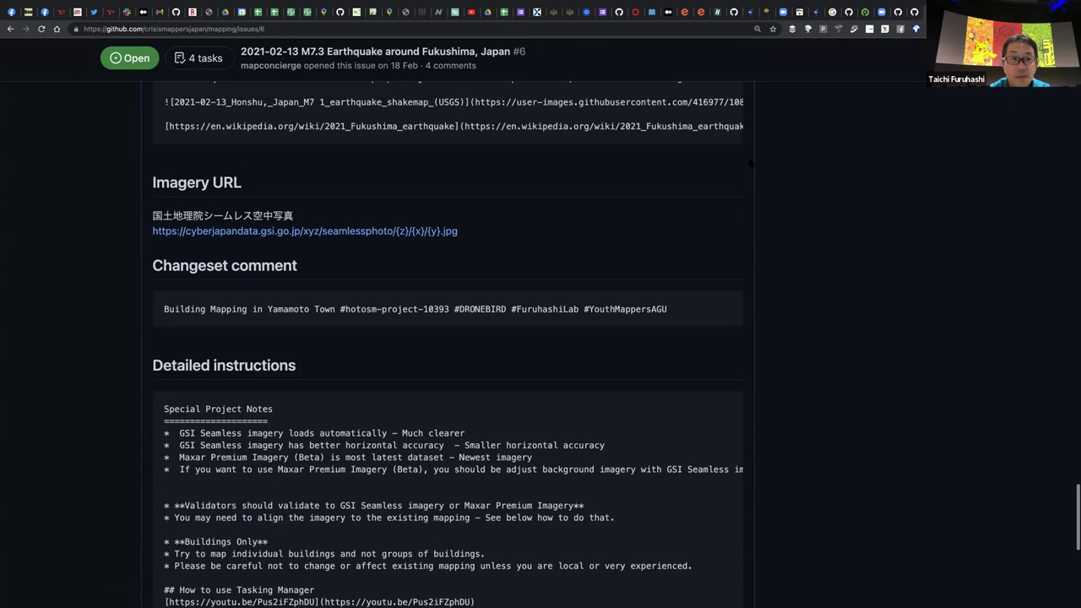
pyautogui.scroll(2, 762, 169)
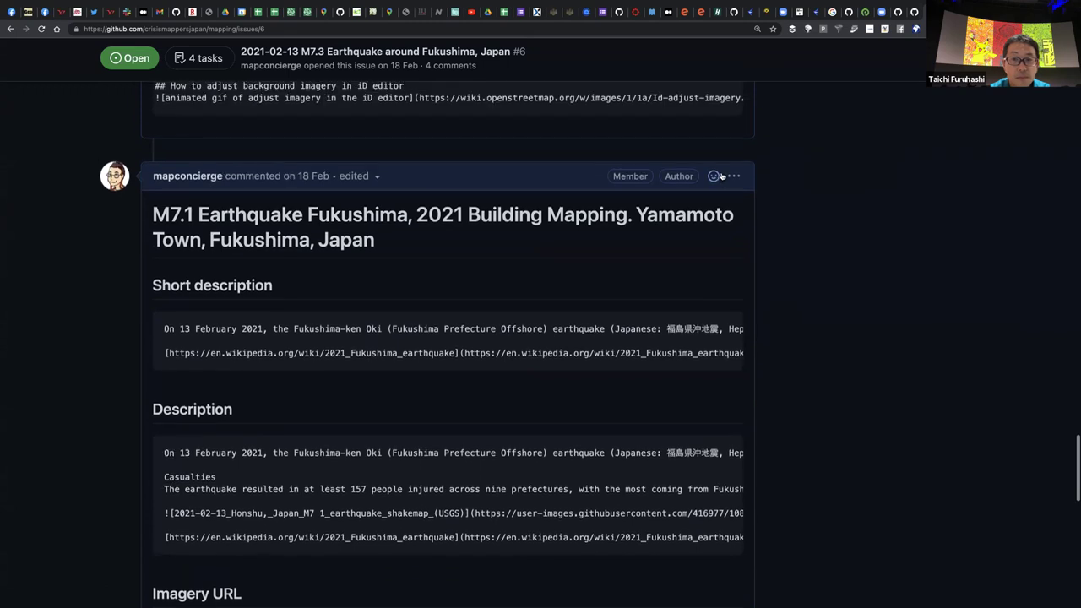
pyautogui.click(733, 179)
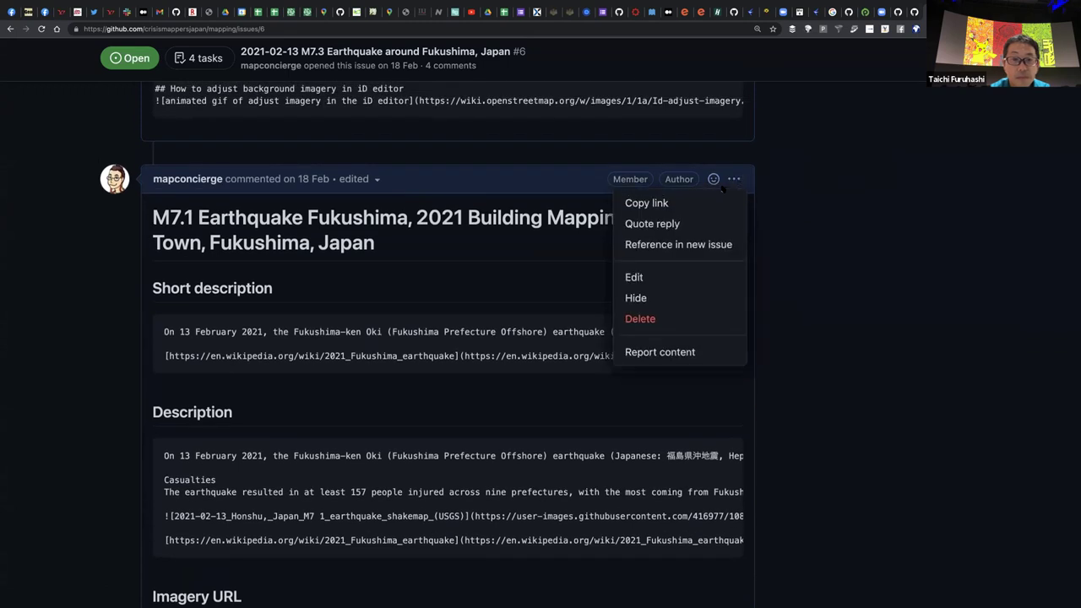
pyautogui.click(685, 280)
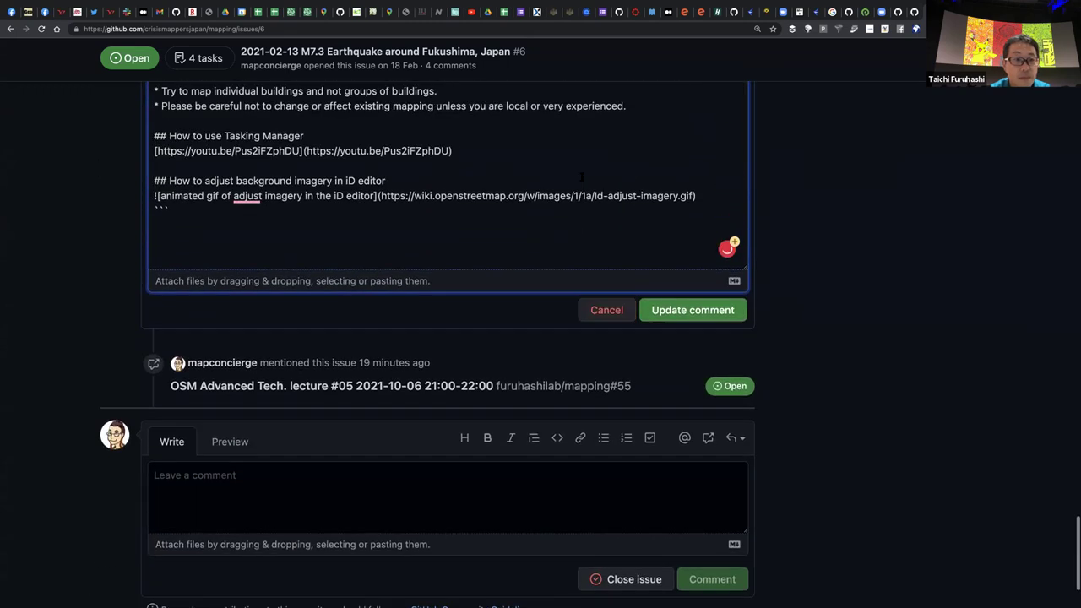
pyautogui.write('METADATA *')
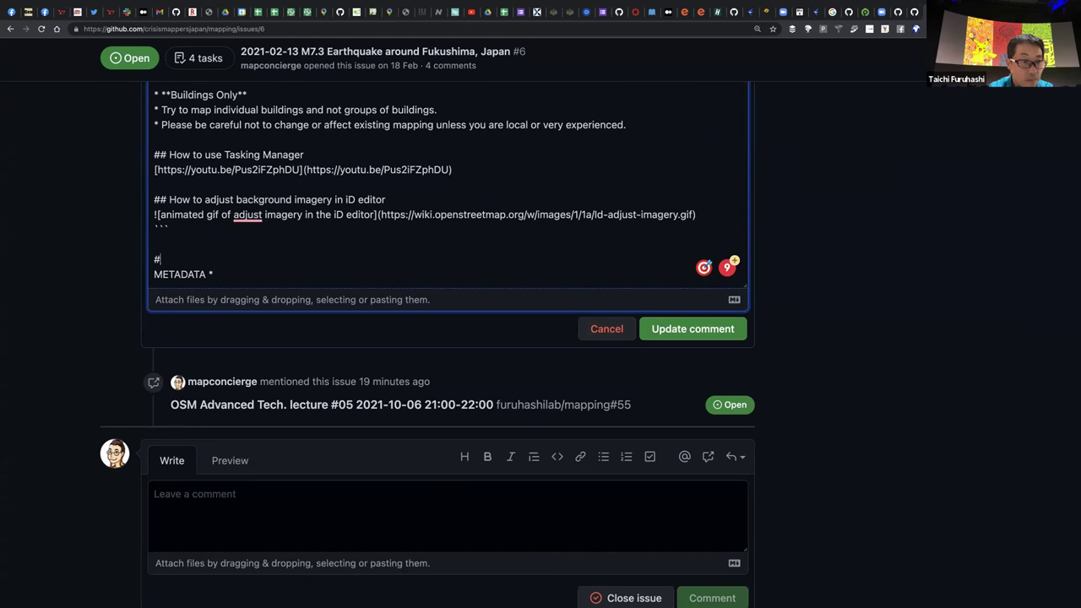
pyautogui.press('Delete')
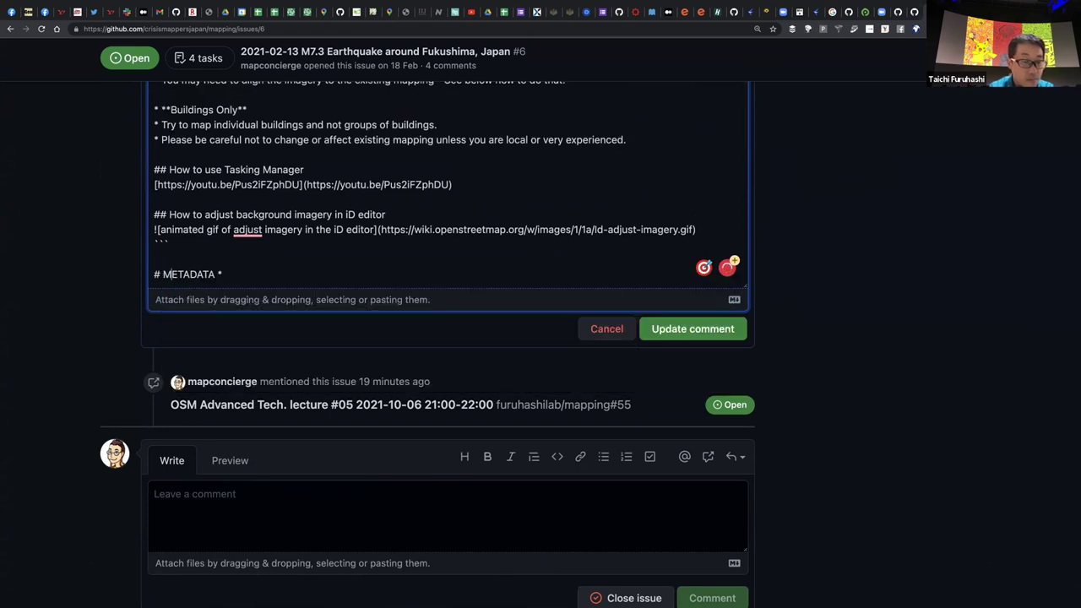
pyautogui.press('Return')
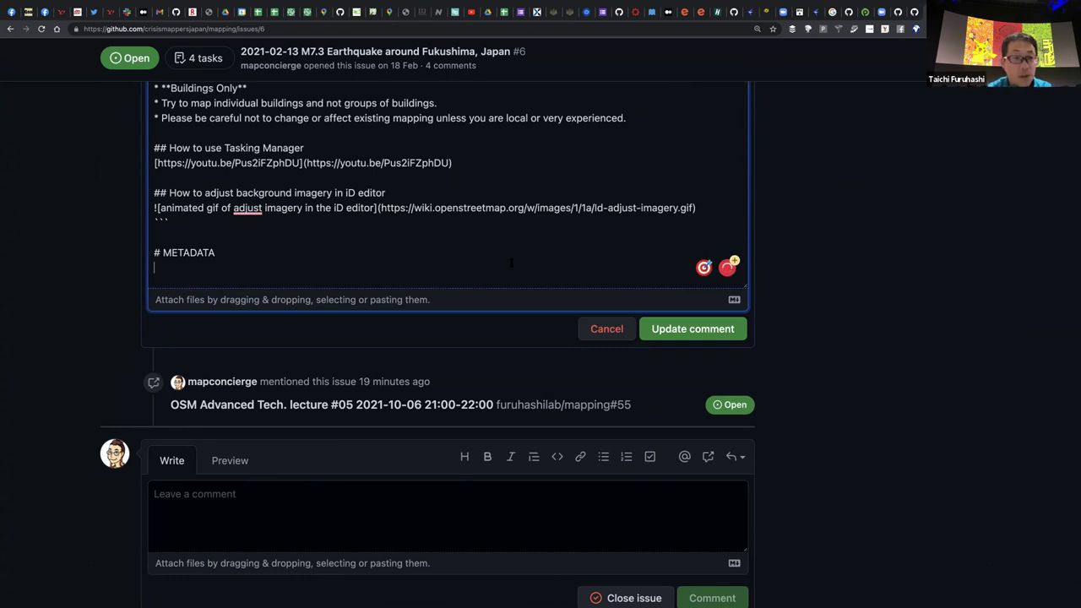
# Return to the Sagamihara project's metadata and set the mapper level to Beginner
pyautogui.hotkey('ctrl', 'Tab')
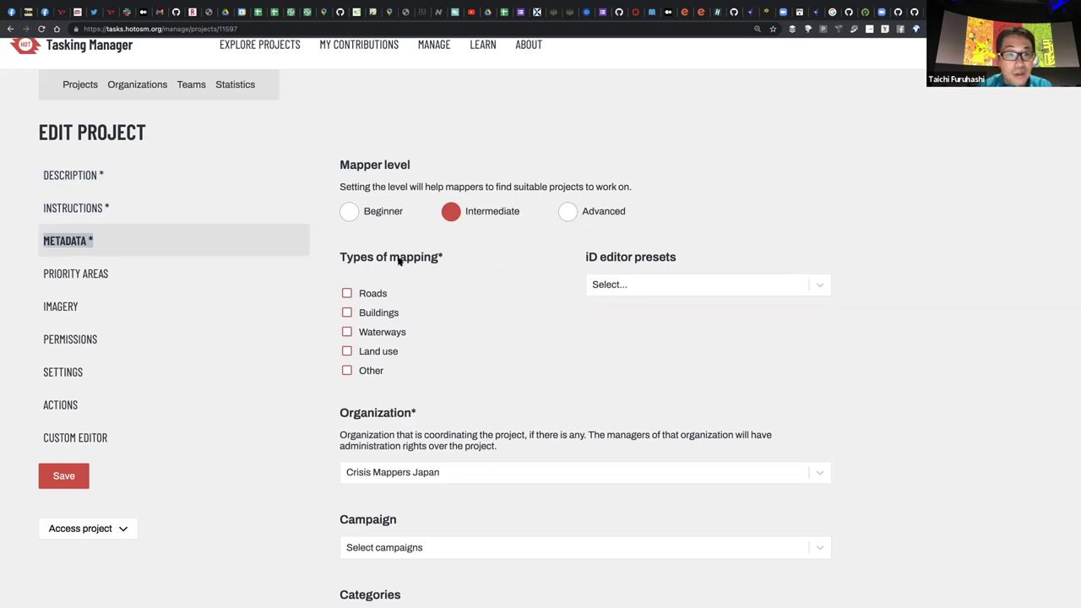
pyautogui.moveTo(341, 167); pyautogui.dragTo(412, 170)
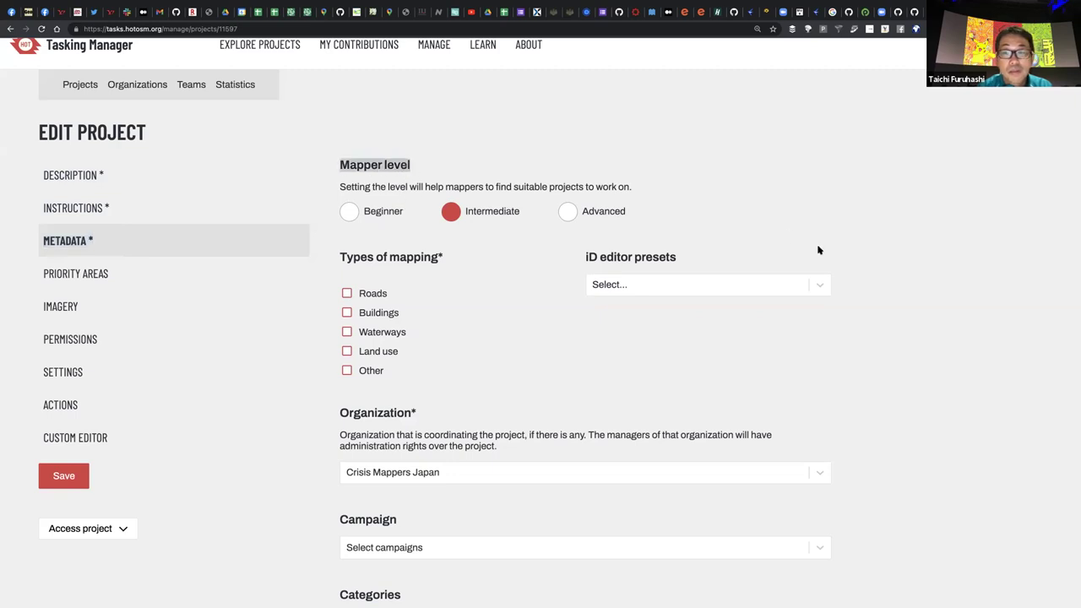
pyautogui.click(349, 212)
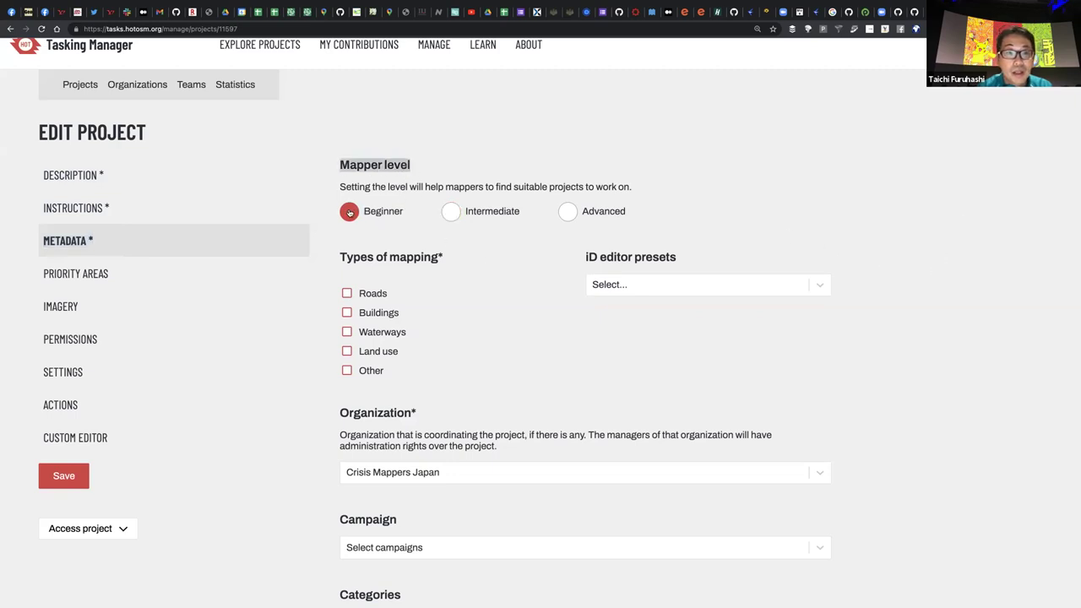
# Copy the mapper level names Beginner, Intermediate and Advanced from the project below the METADATA heading in the Fukushima issue comment
pyautogui.moveTo(628, 214); pyautogui.dragTo(347, 211)
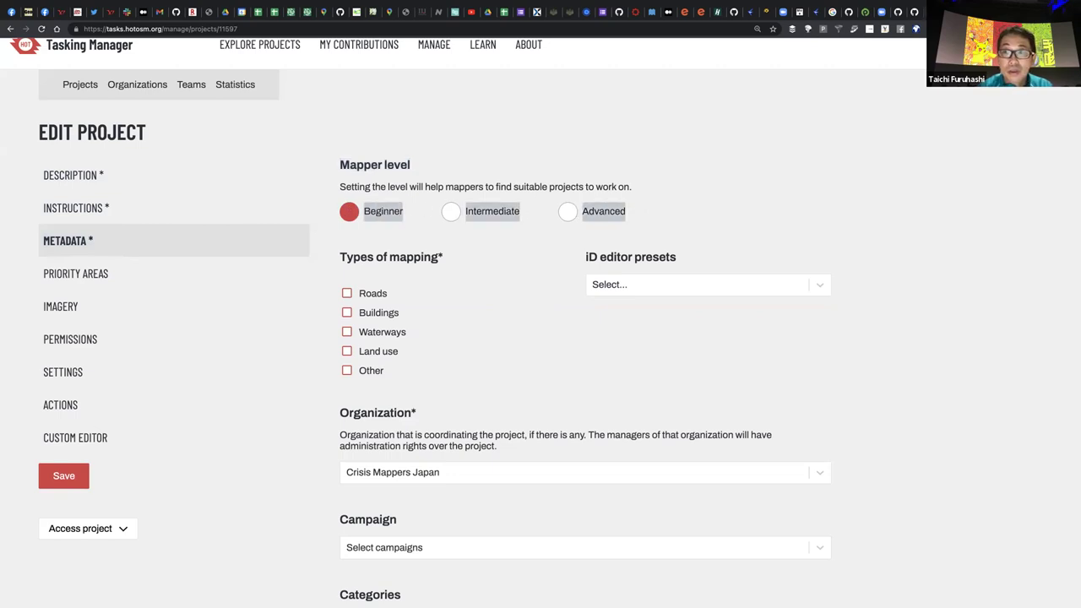
pyautogui.click(913, 13)
pyautogui.write('BeginnerIntermediateAdvanced')
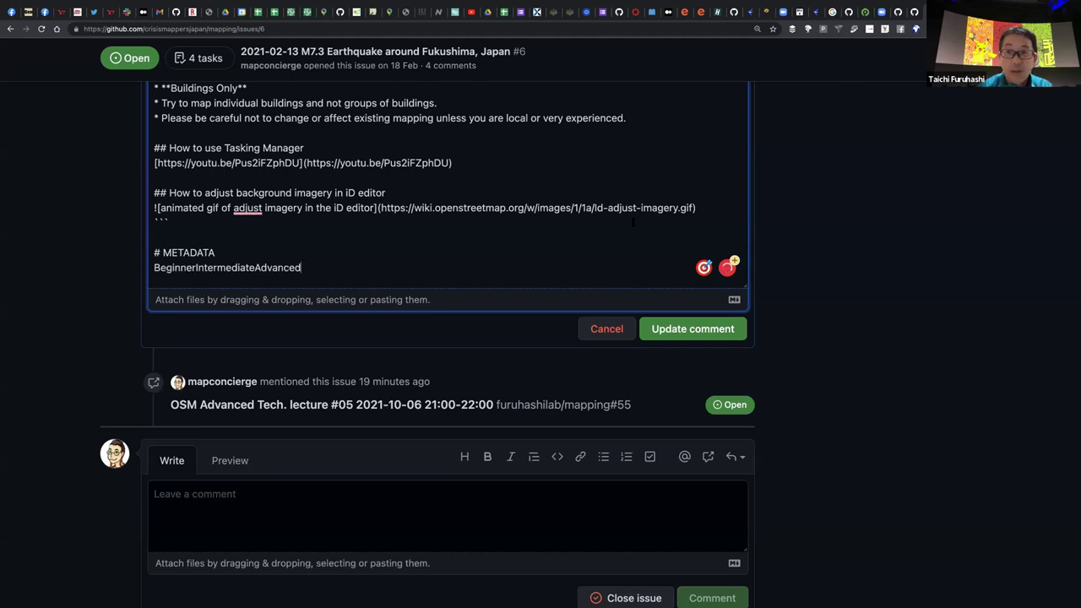
# Back in the project's metadata, select Buildings as the type of mapping
pyautogui.hotkey('ctrl', 'Tab')
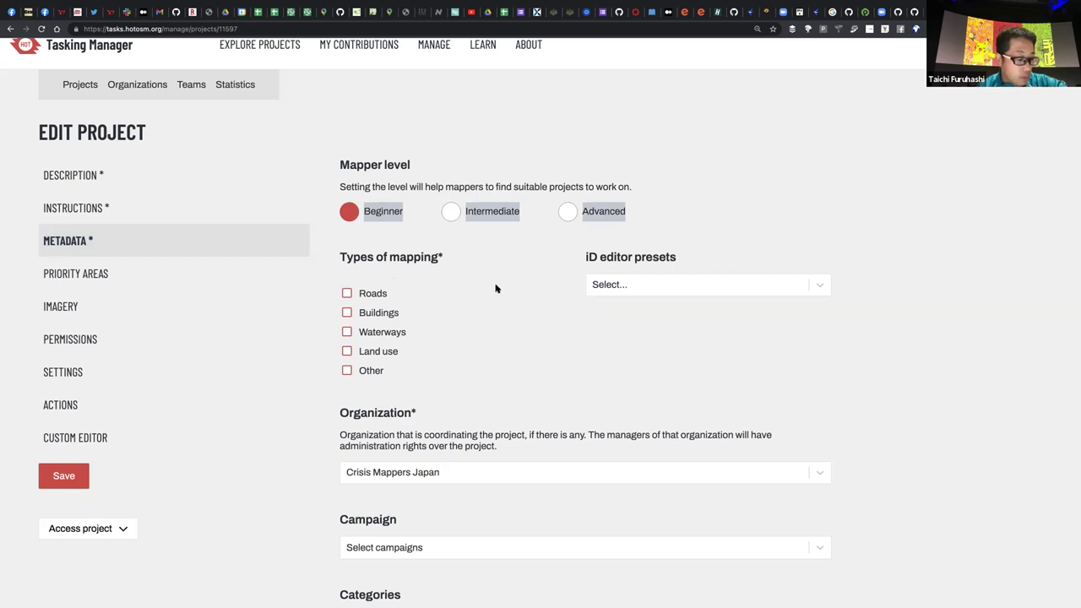
pyautogui.click(347, 314)
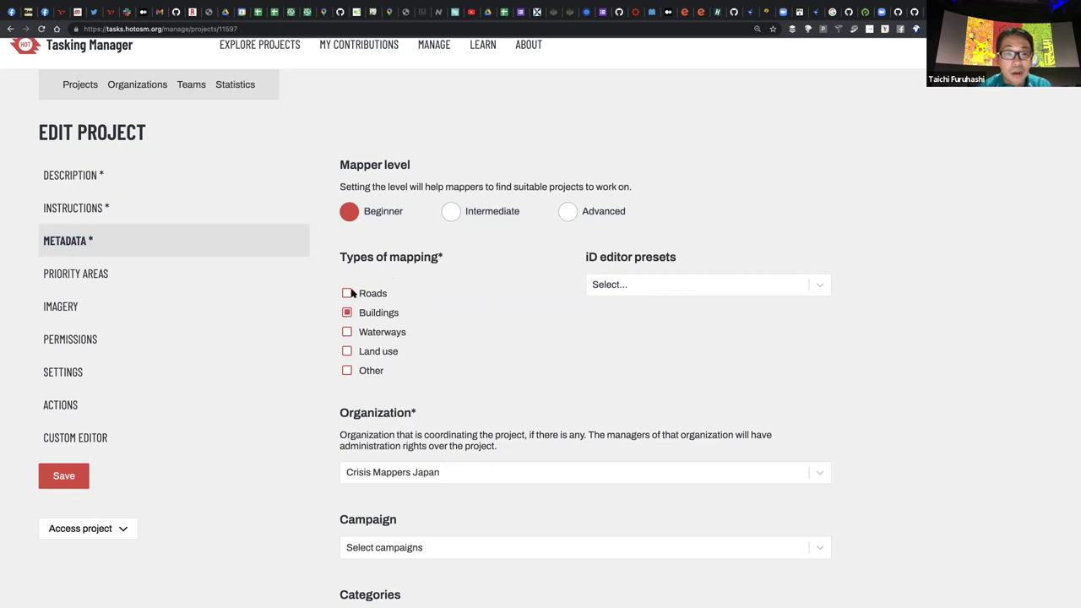
# Try out the iD editor presets building and building/residential, and remove both again
pyautogui.click(688, 285)
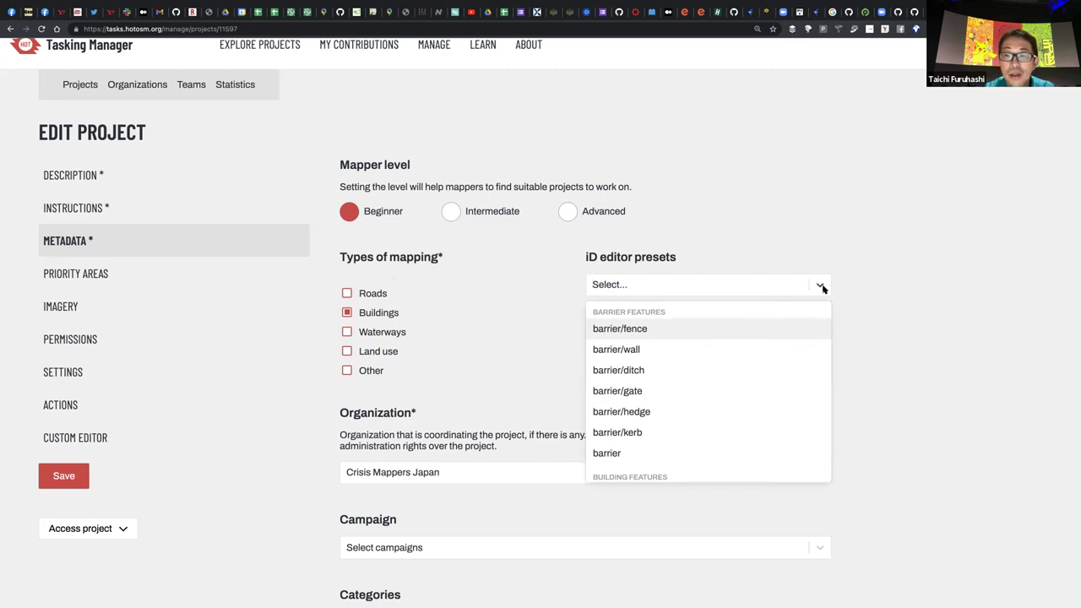
pyautogui.scroll(-3, 762, 330)
pyautogui.scroll(1, 761, 329)
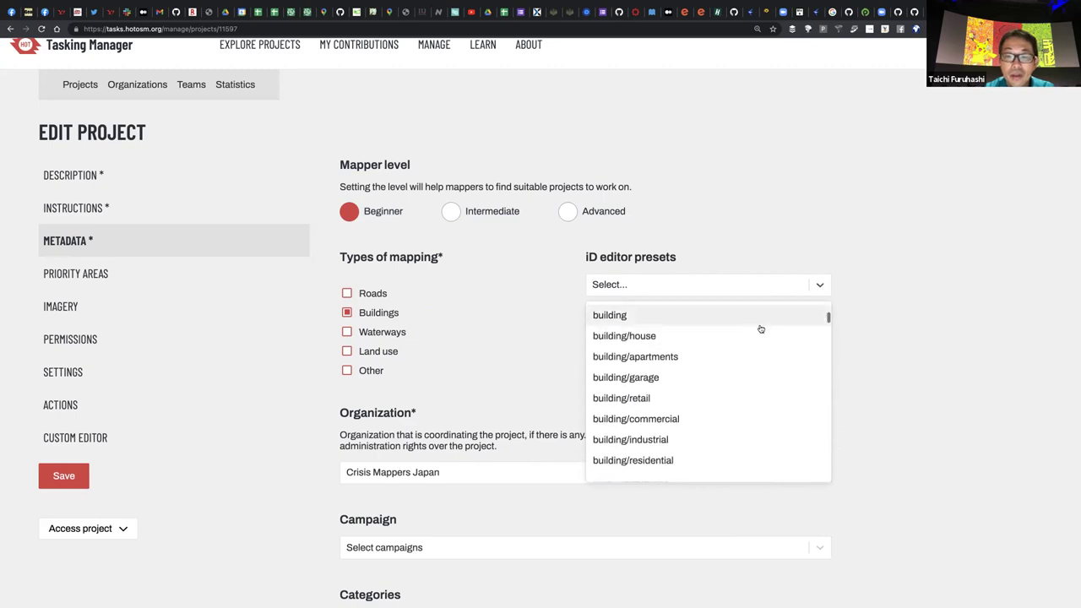
pyautogui.click(748, 313)
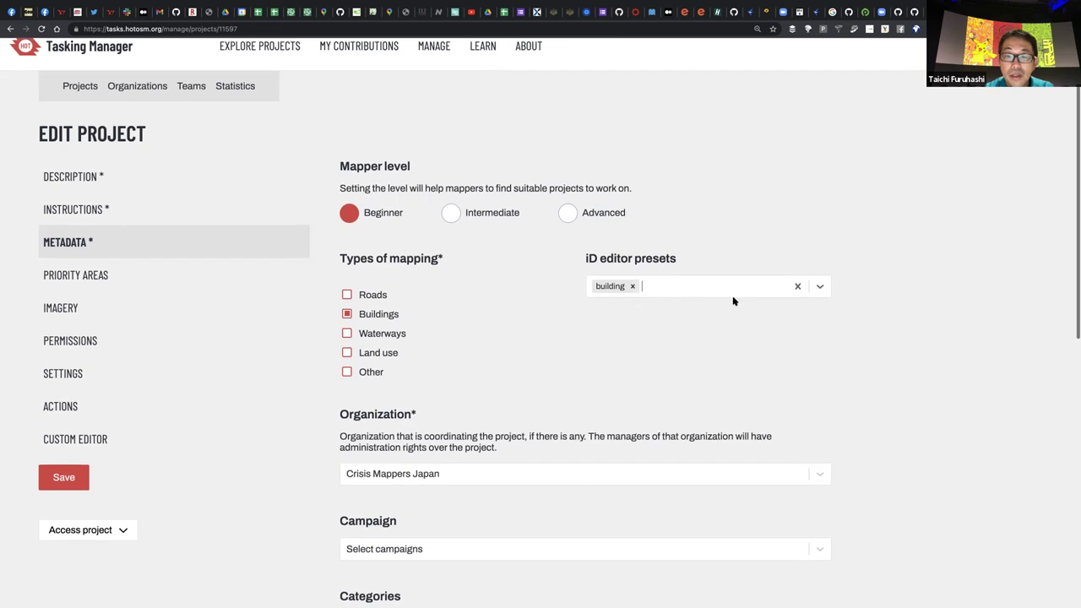
pyautogui.click(773, 288)
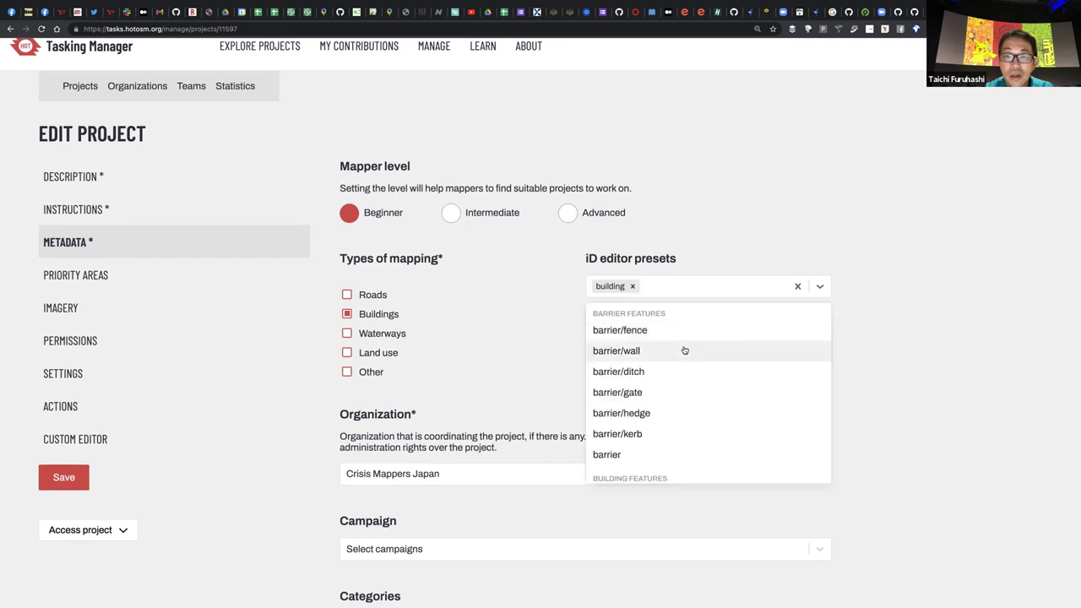
pyautogui.scroll(-3, 680, 354)
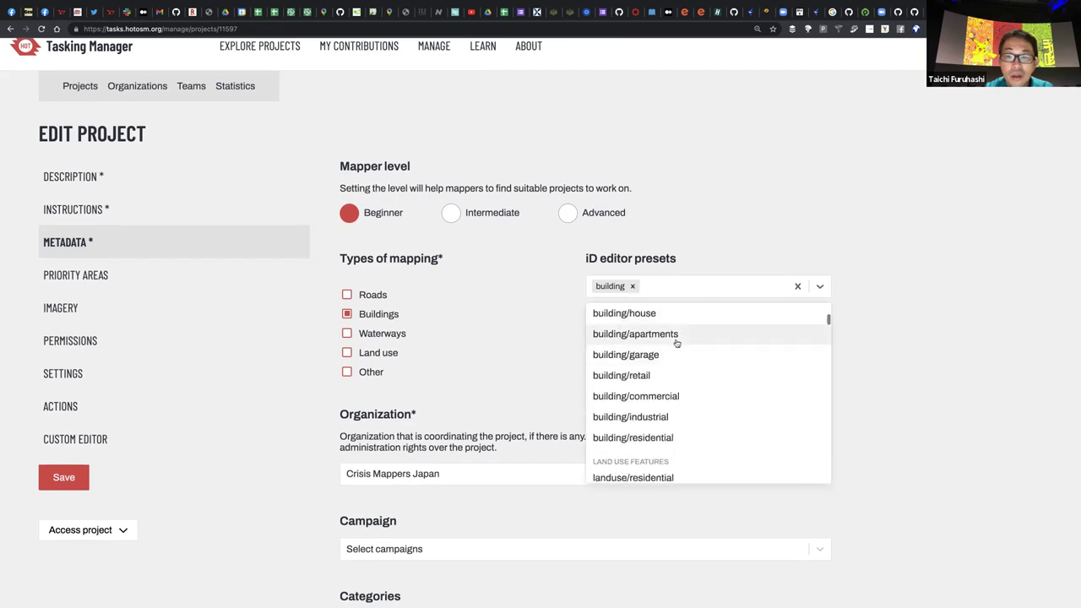
pyautogui.click(672, 438)
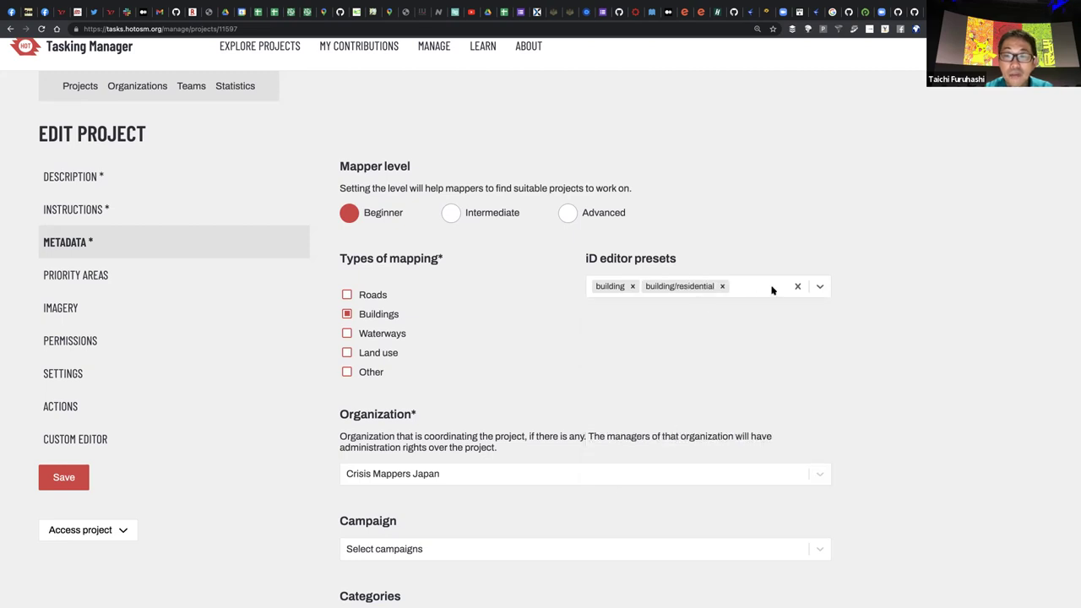
pyautogui.click(771, 290)
pyautogui.click(724, 288)
pyautogui.click(632, 286)
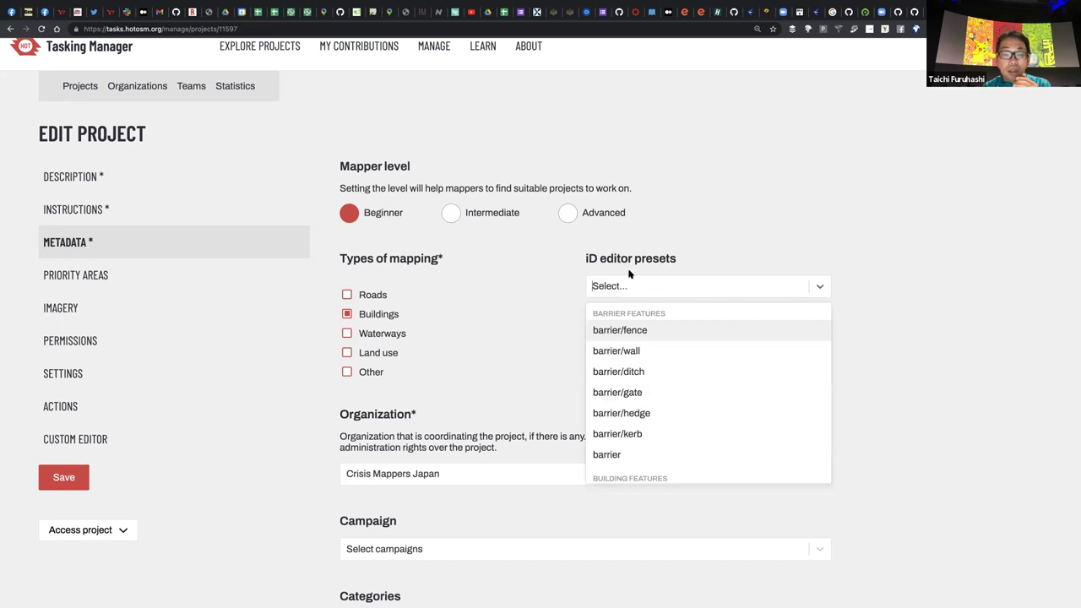
pyautogui.click(874, 331)
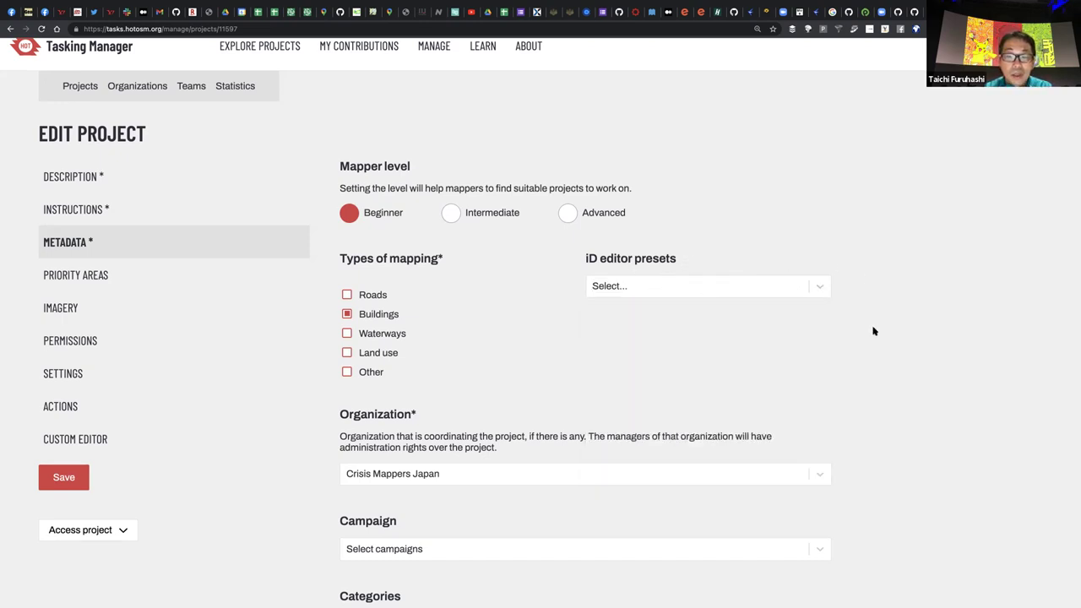
# Check the available organizations, and search the campaigns for DRONE to assign DRONEBIRD to the project
pyautogui.scroll(-2, 671, 448)
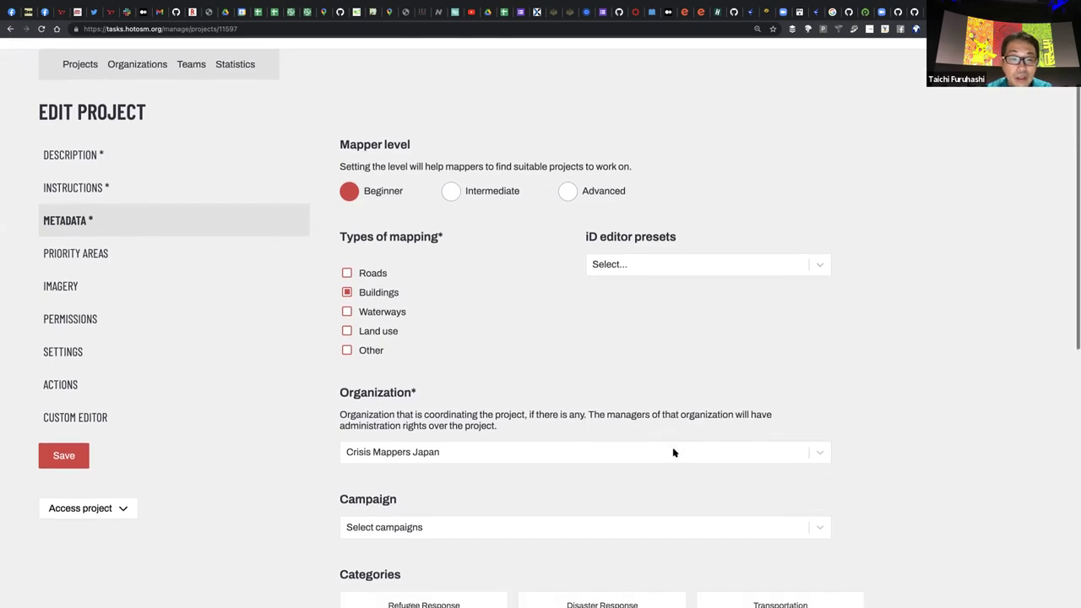
pyautogui.click(670, 419)
pyautogui.scroll(-1, 622, 380)
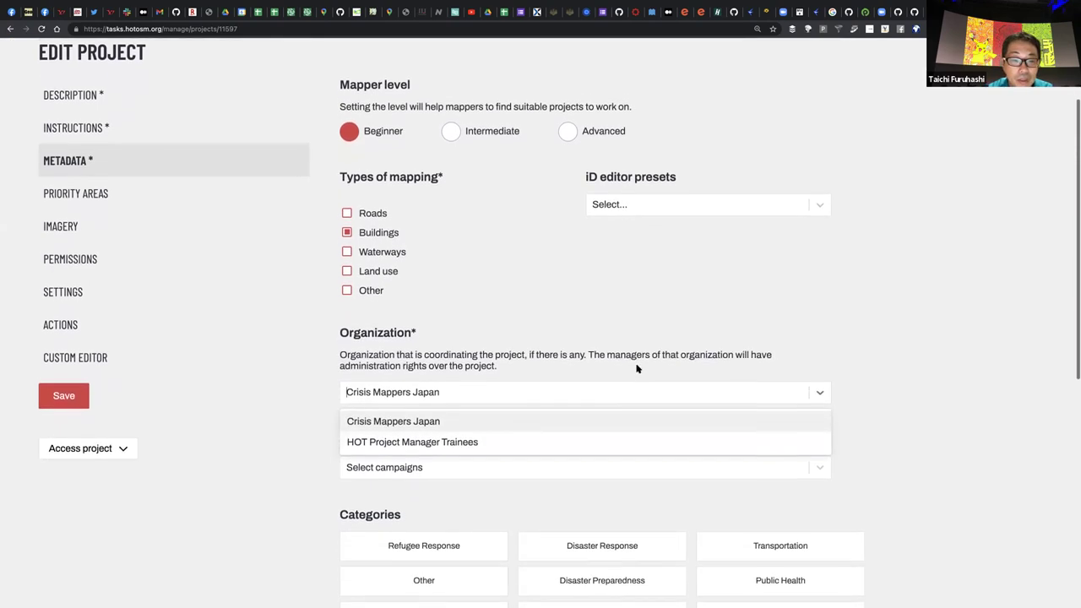
pyautogui.click(570, 456)
pyautogui.scroll(-5, 579, 441)
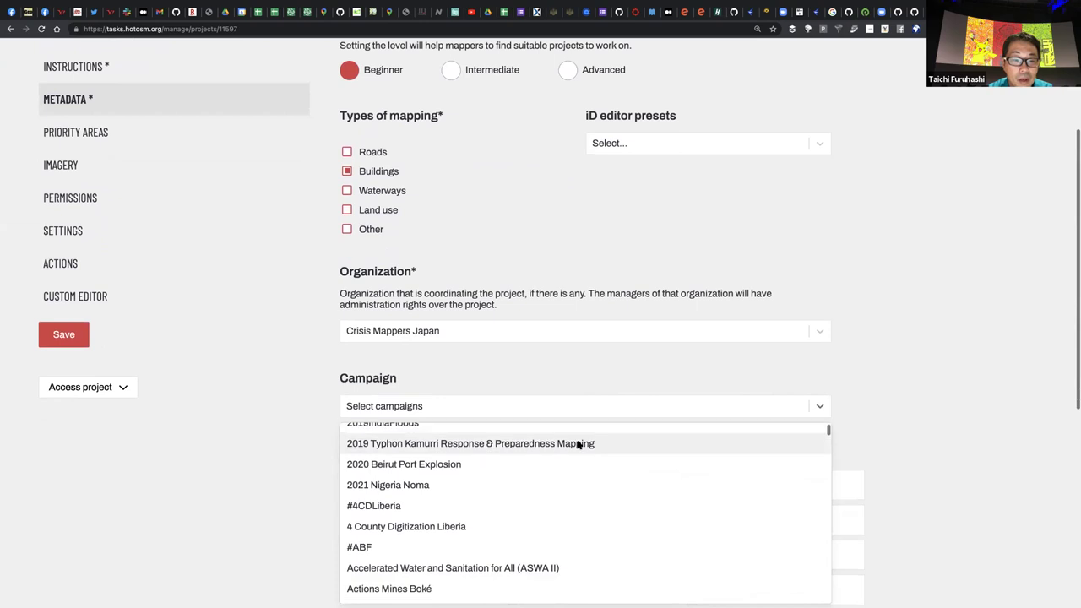
pyautogui.scroll(-6, 453, 455)
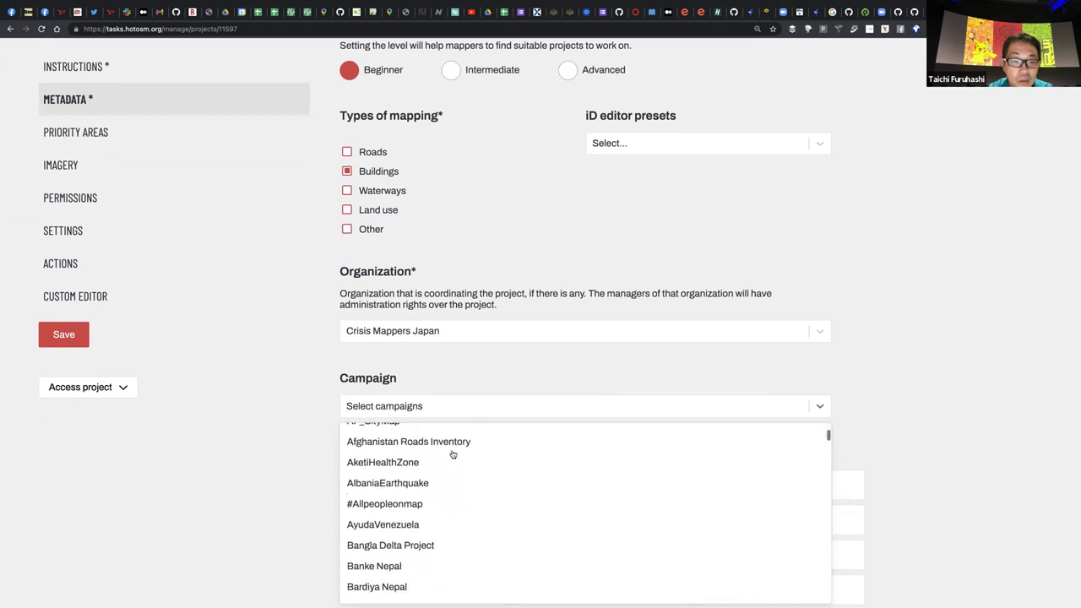
pyautogui.scroll(4, 450, 456)
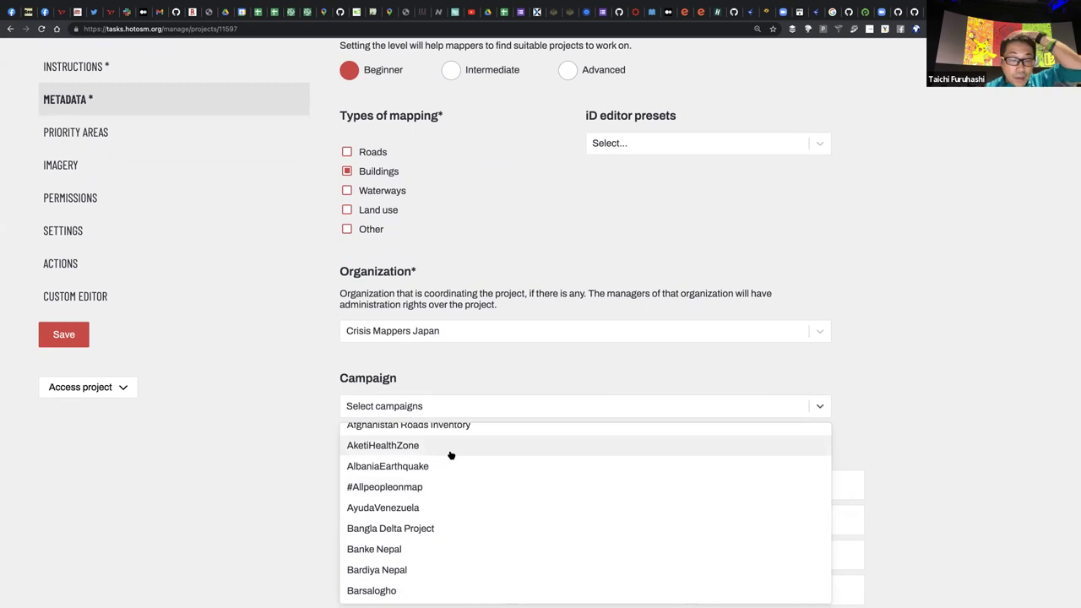
pyautogui.scroll(-3, 485, 456)
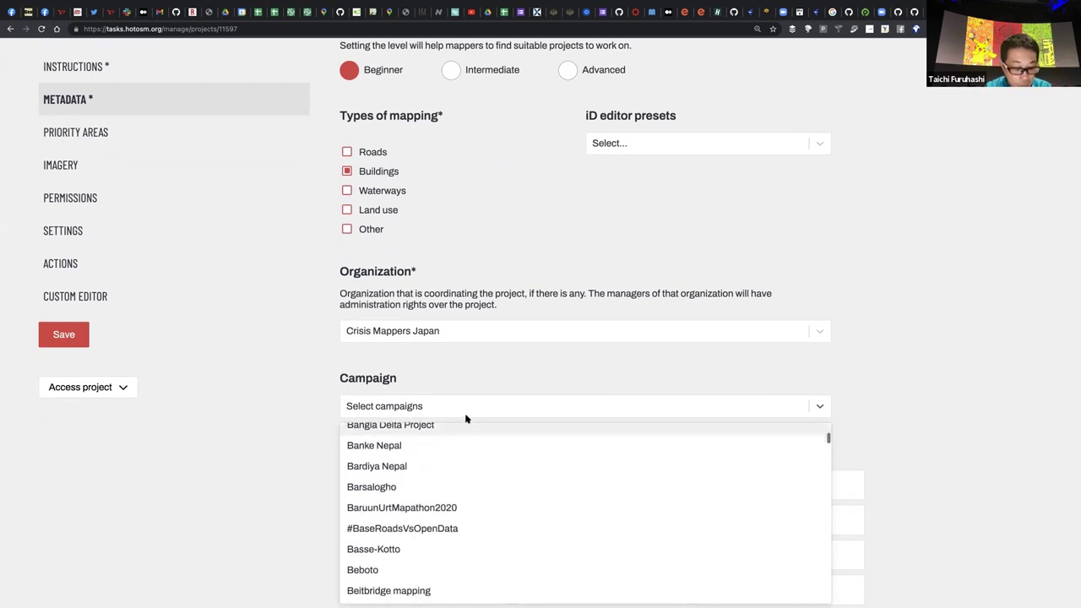
pyautogui.write('DRONE')
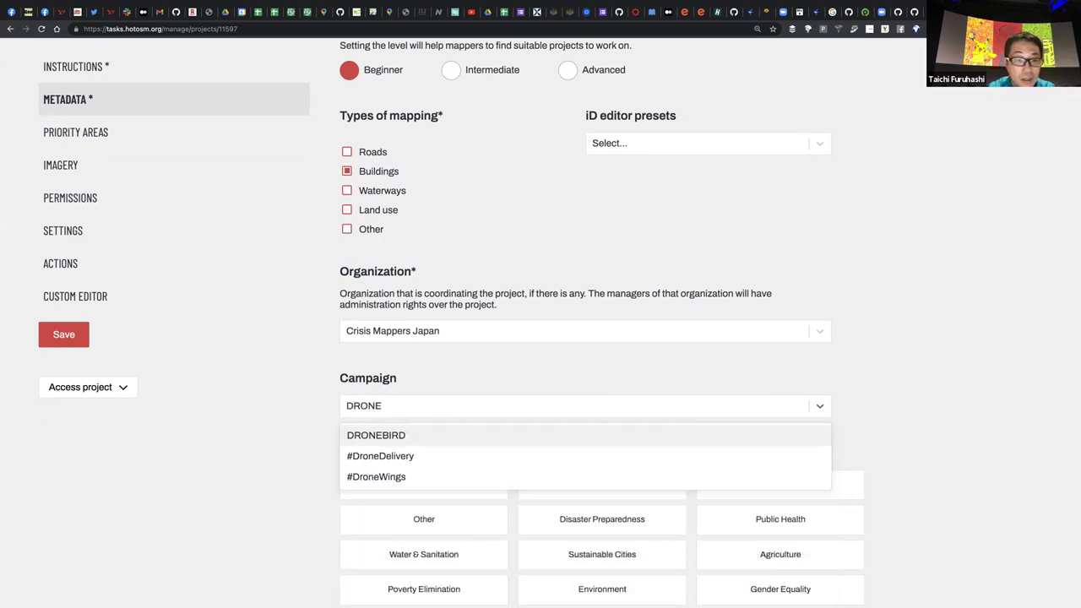
pyautogui.click(434, 434)
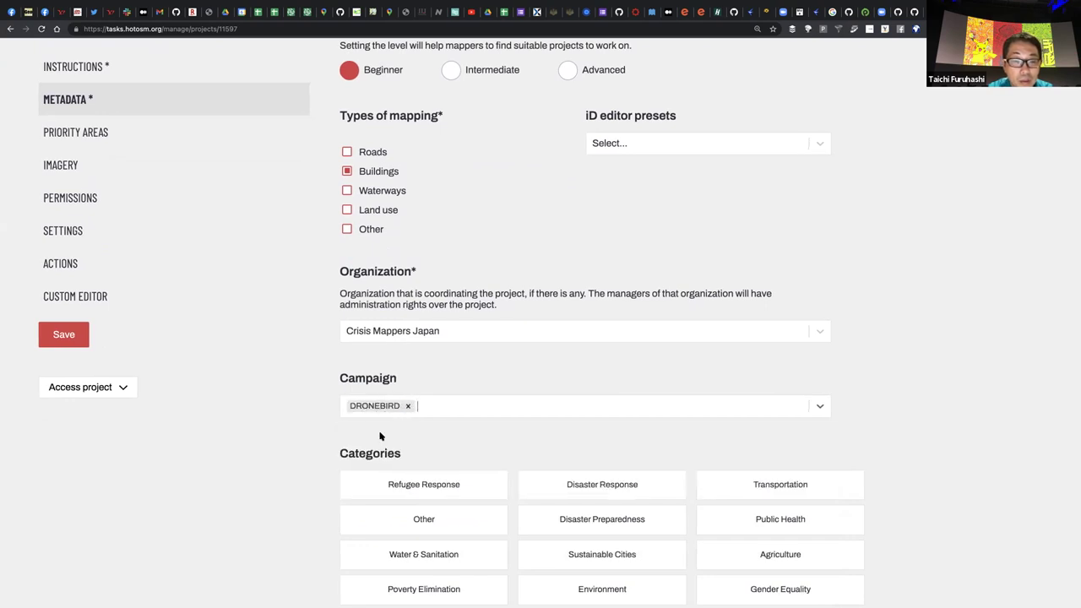
# Try out the categories Disaster Response, Disaster Preparedness and Agriculture for the project, and deselect all three again
pyautogui.scroll(-3, 392, 409)
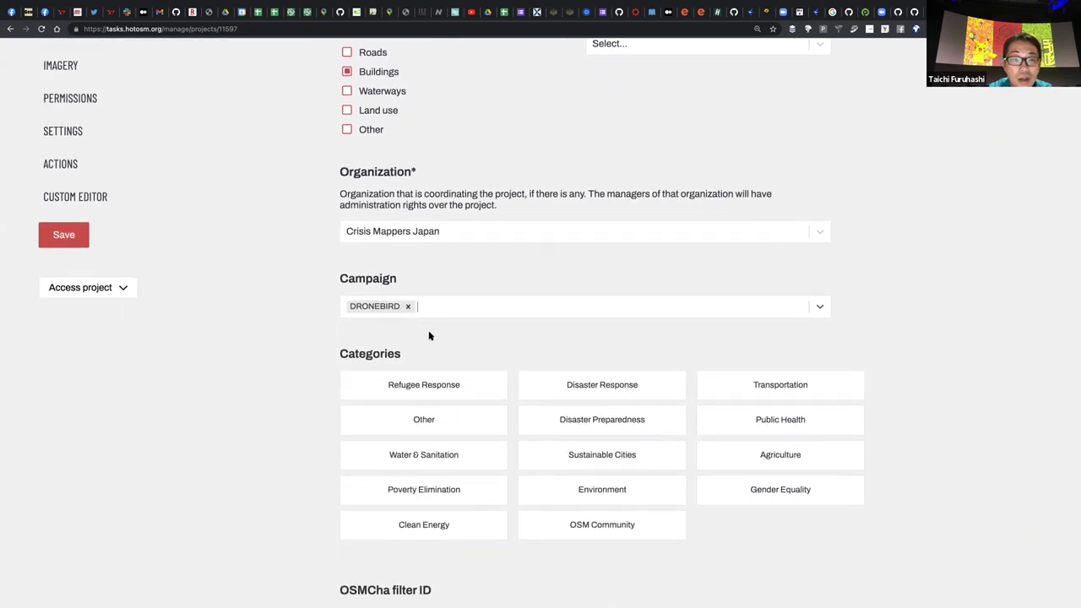
pyautogui.scroll(-1, 427, 325)
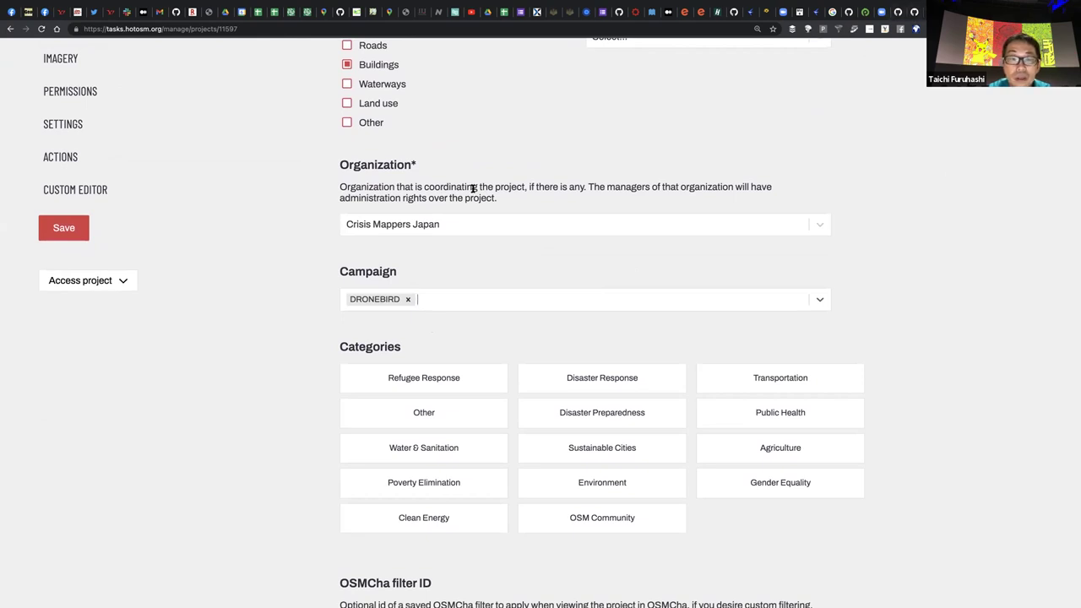
pyautogui.moveTo(402, 277)
pyautogui.mouseDown()
pyautogui.moveTo(323, 280)
pyautogui.moveTo(397, 273)
pyautogui.mouseUp()
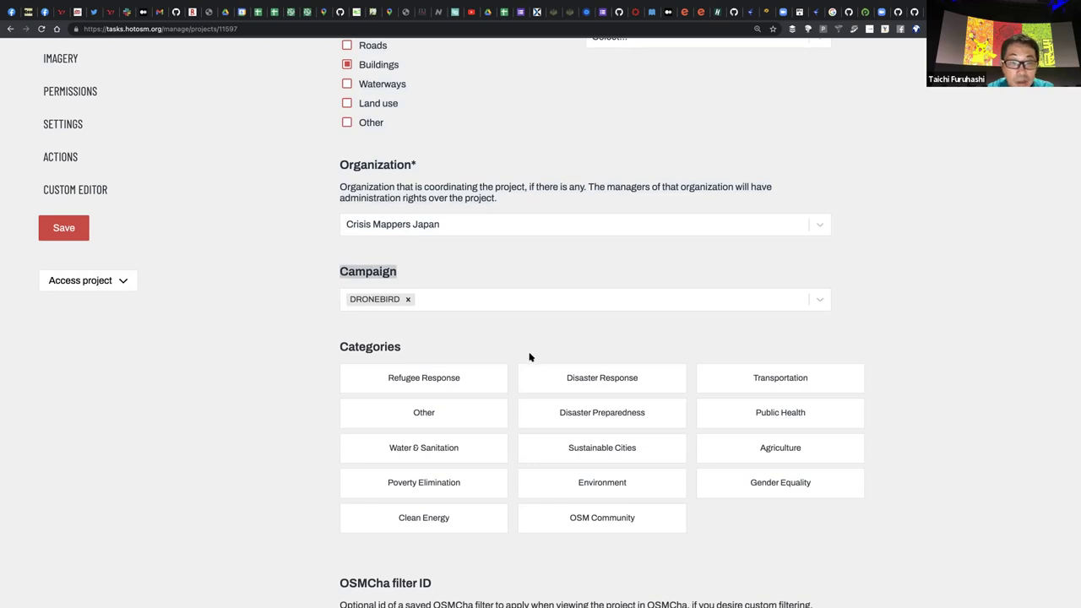
pyautogui.click(589, 331)
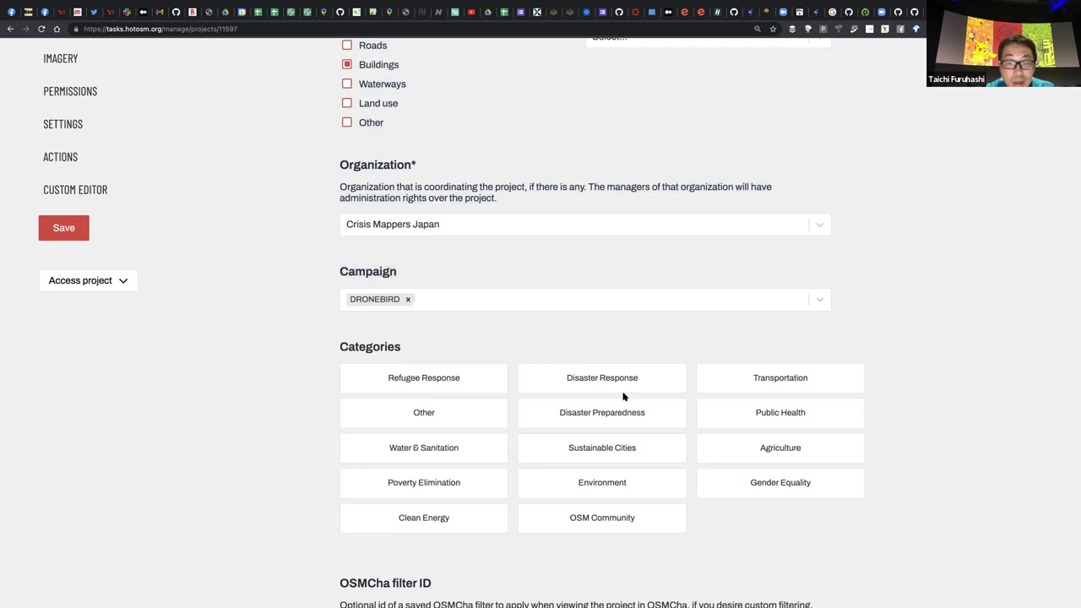
pyautogui.scroll(1, 623, 422)
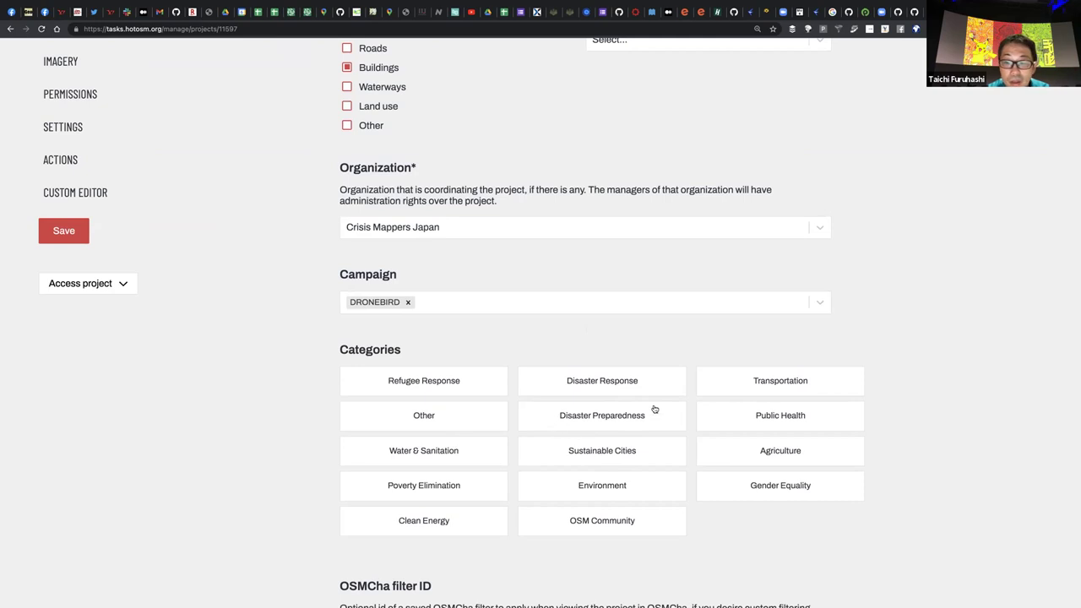
pyautogui.click(587, 389)
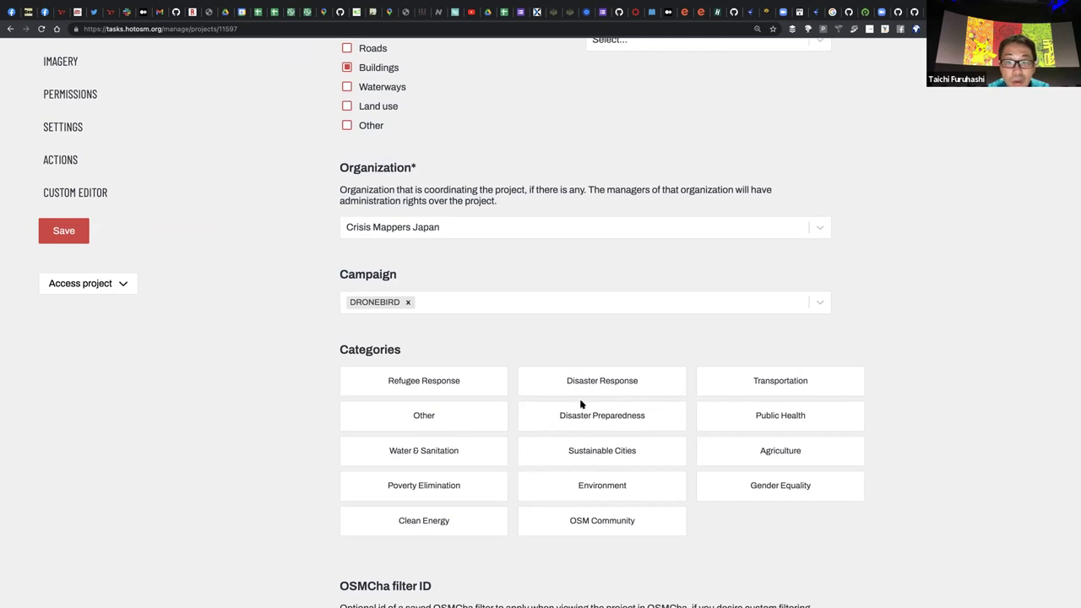
pyautogui.click(582, 407)
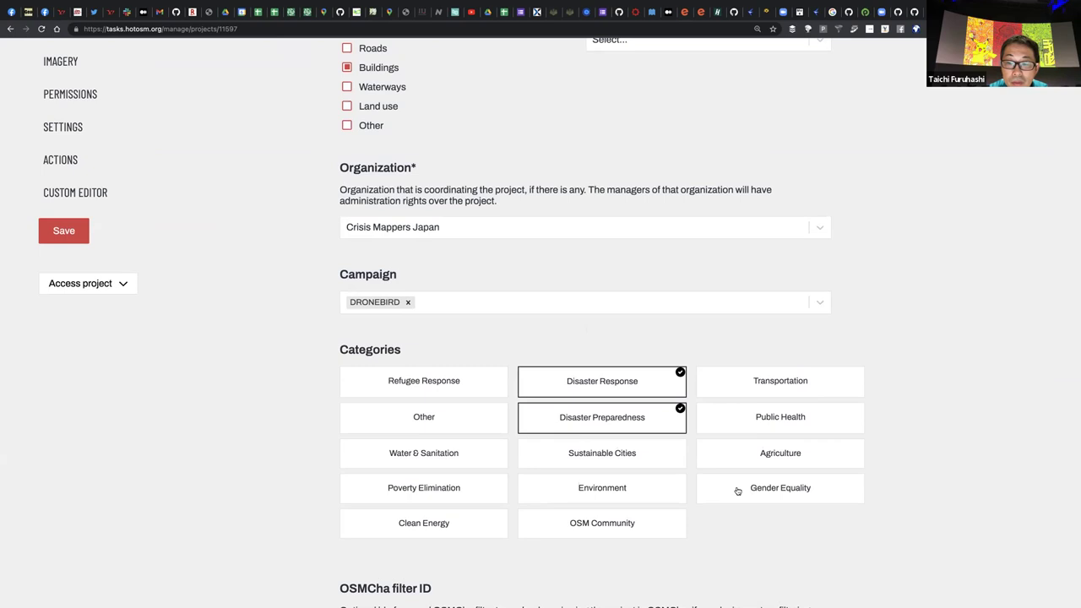
pyautogui.click(773, 458)
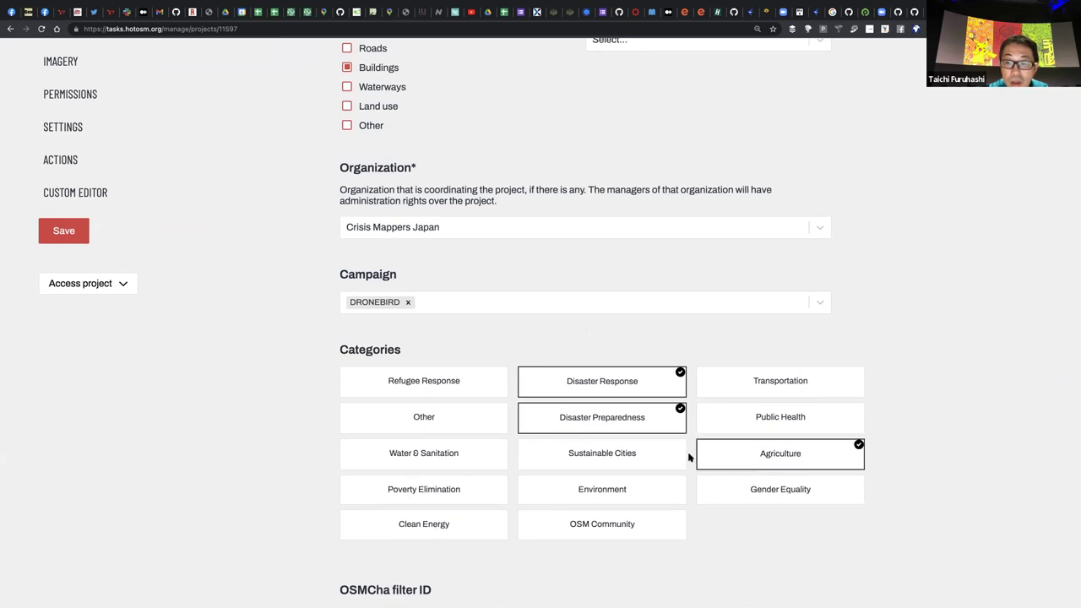
pyautogui.click(803, 456)
pyautogui.click(574, 412)
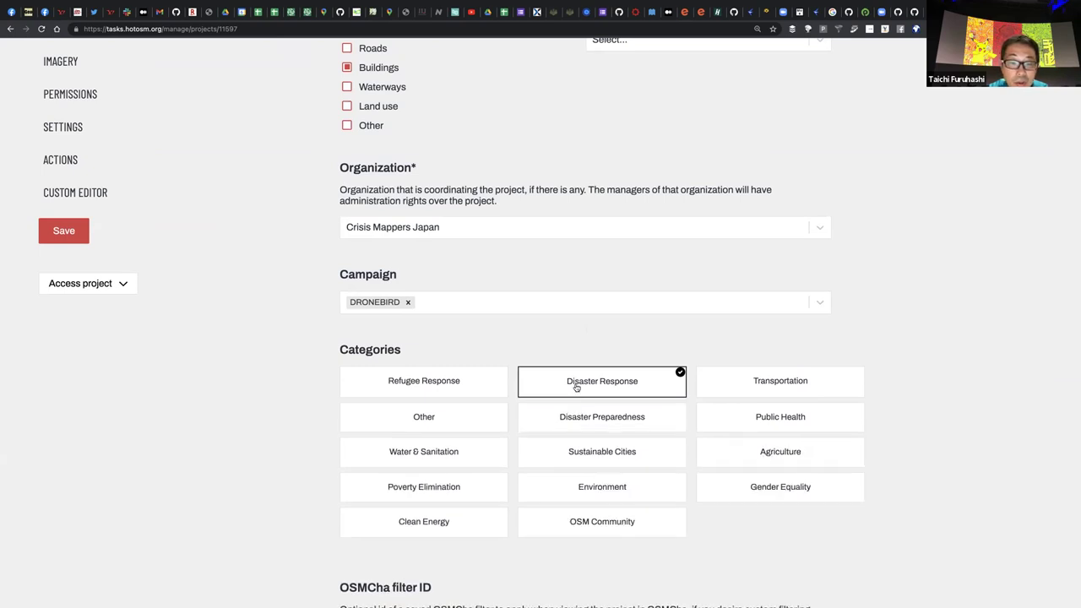
pyautogui.click(577, 385)
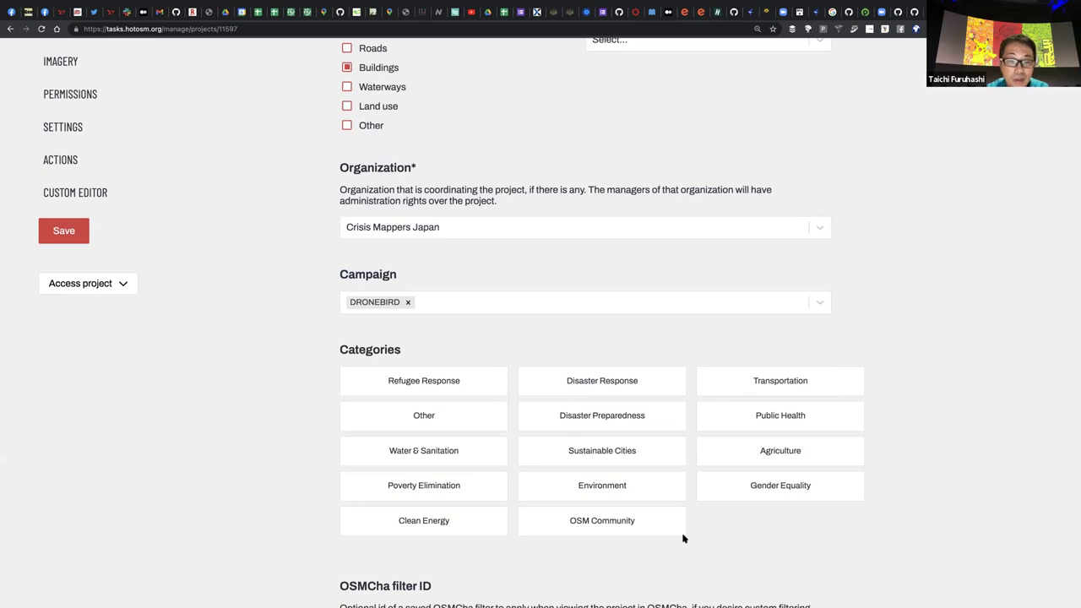
# Assign the categories Disaster Response and Disaster Preparedness to the project
pyautogui.scroll(-3, 682, 541)
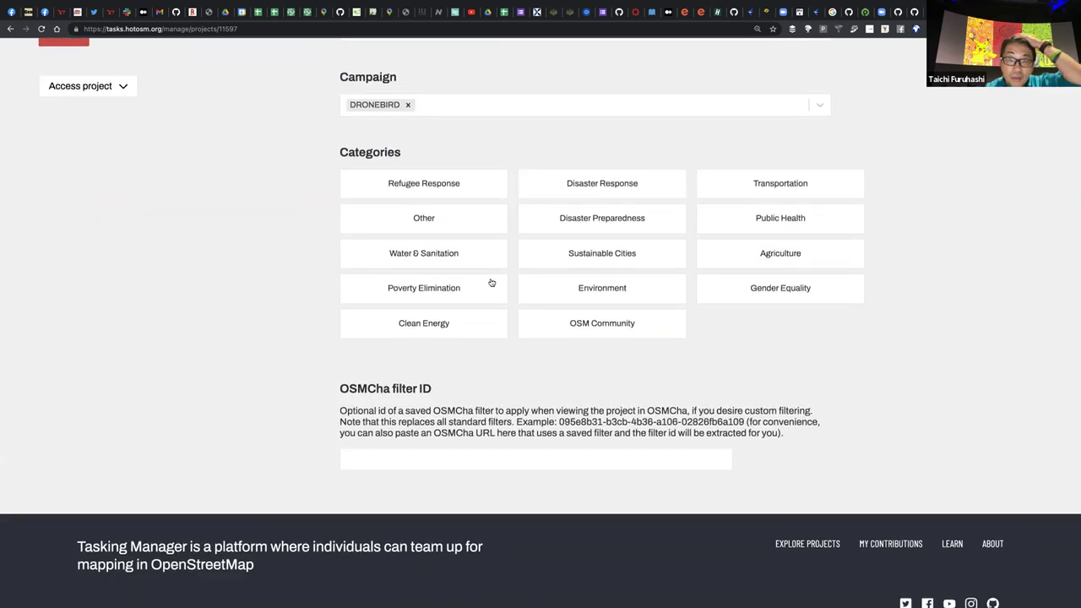
pyautogui.click(616, 189)
pyautogui.click(599, 222)
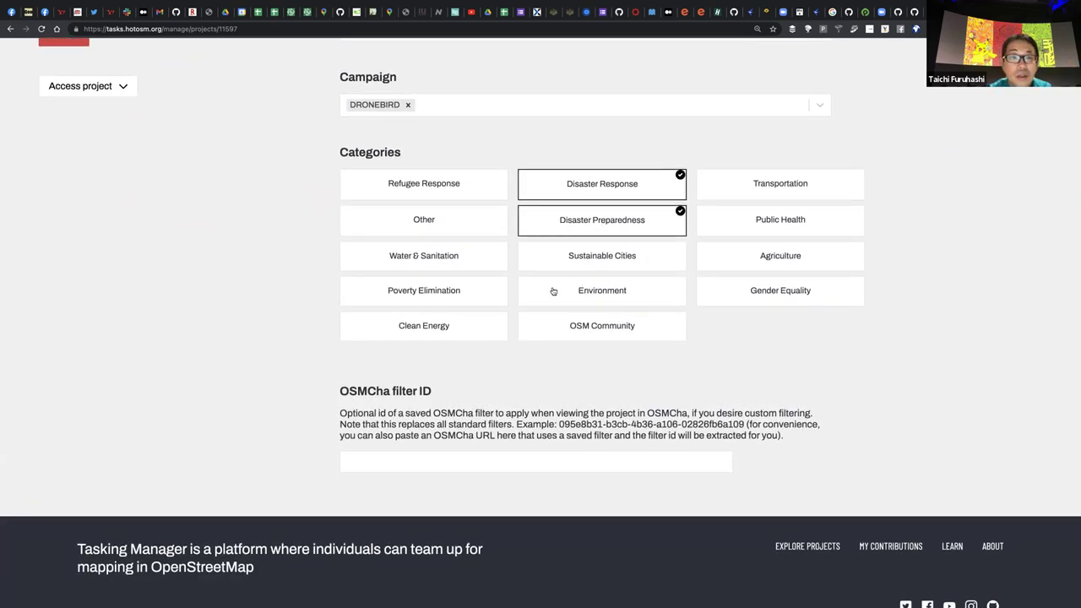
# Read the OSMCha filter ID description and review the project's metadata settings from mapper level to categories
pyautogui.scroll(1, 523, 359)
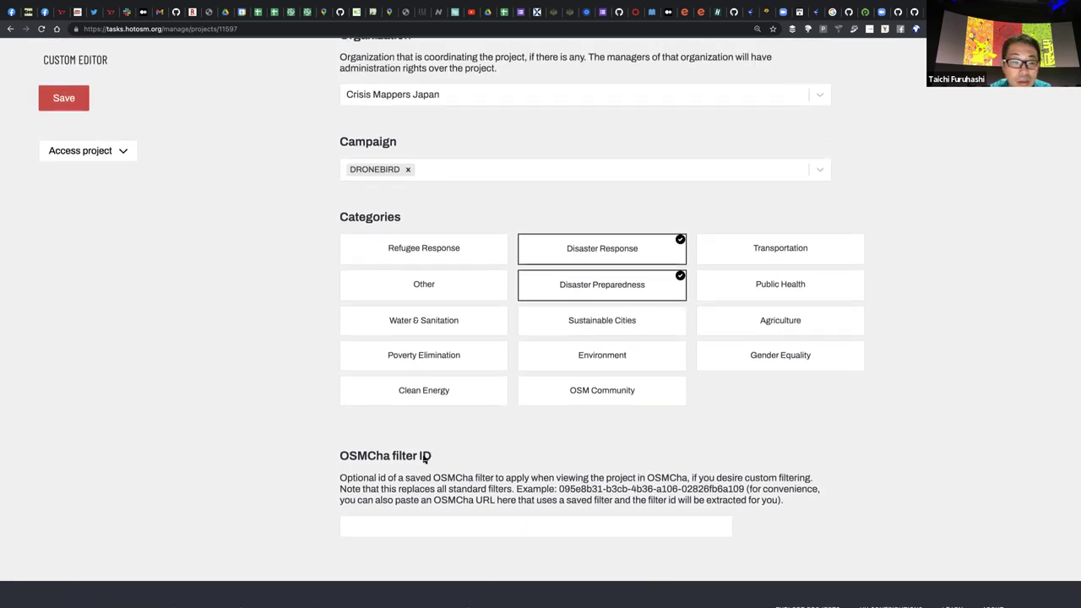
pyautogui.moveTo(425, 458); pyautogui.dragTo(341, 459)
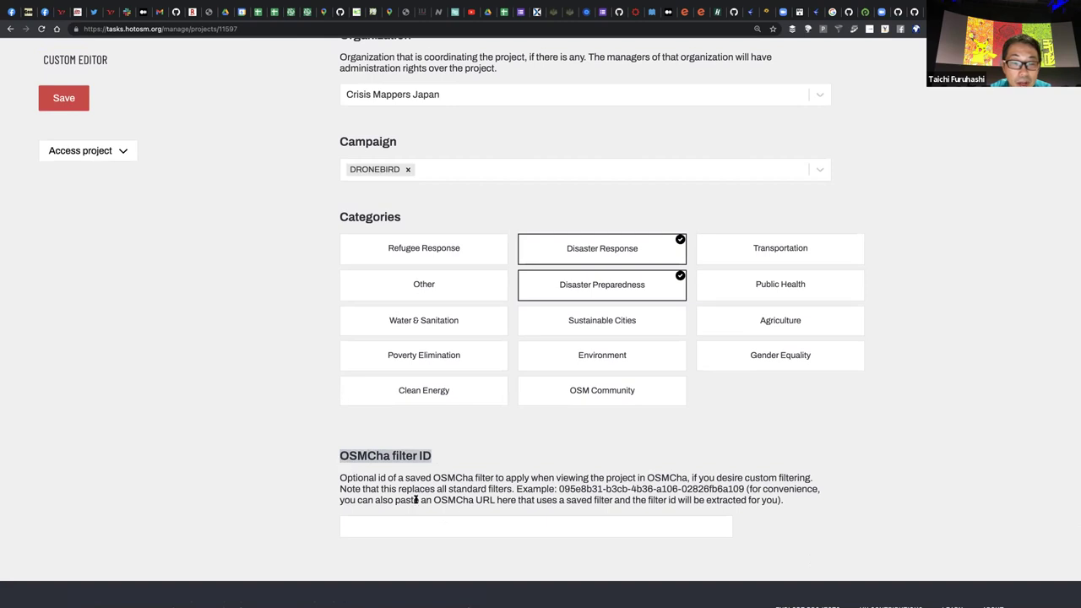
pyautogui.scroll(1, 435, 457)
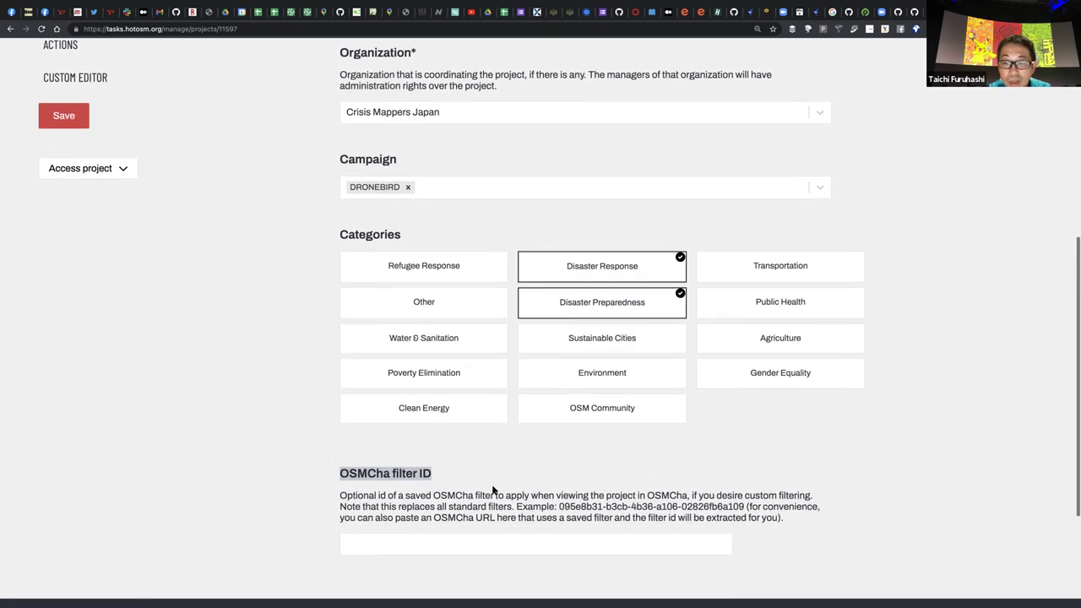
pyautogui.scroll(-1, 491, 485)
pyautogui.scroll(-1, 494, 490)
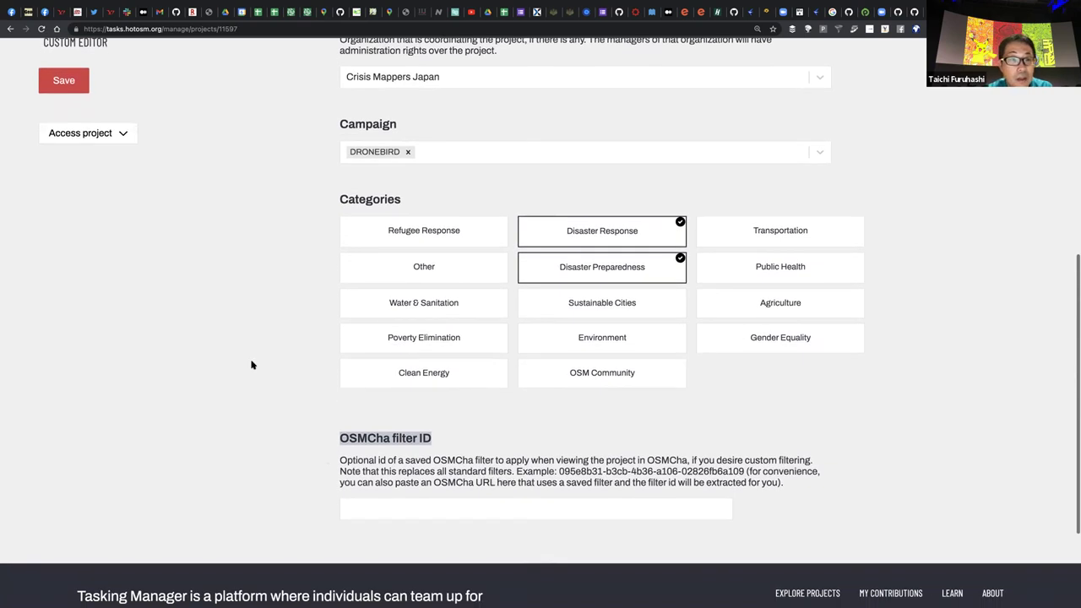
pyautogui.scroll(10, 251, 364)
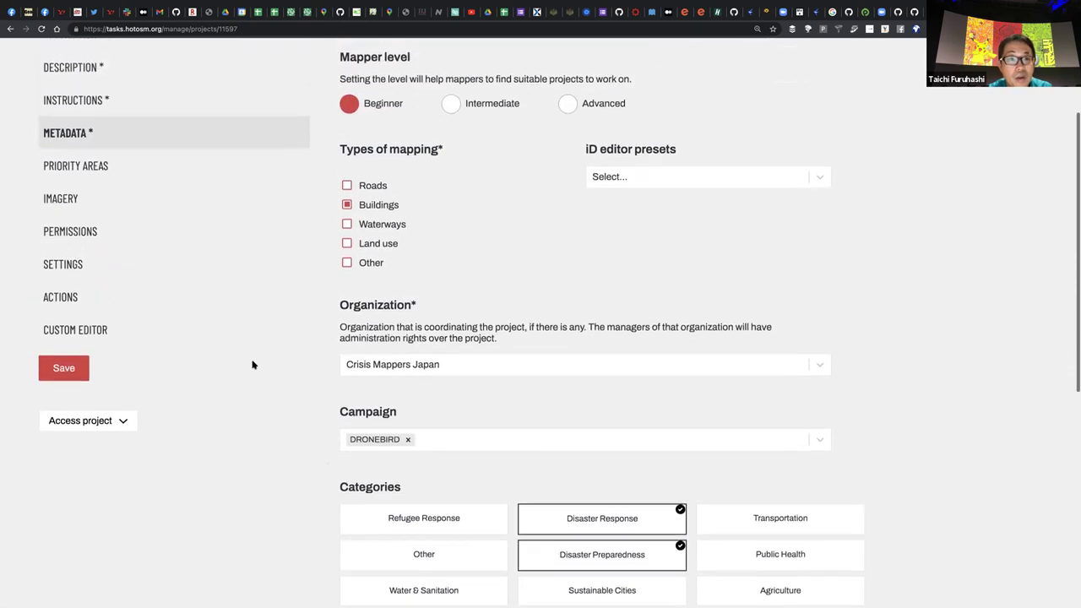
pyautogui.scroll(2, 252, 365)
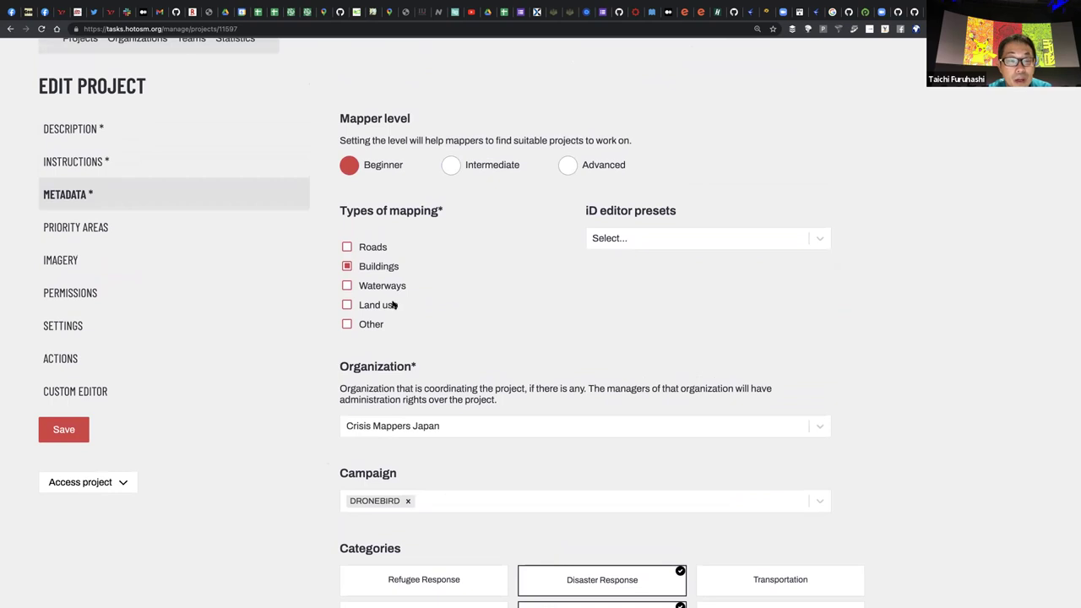
pyautogui.scroll(3, 537, 245)
pyautogui.scroll(-6, 535, 246)
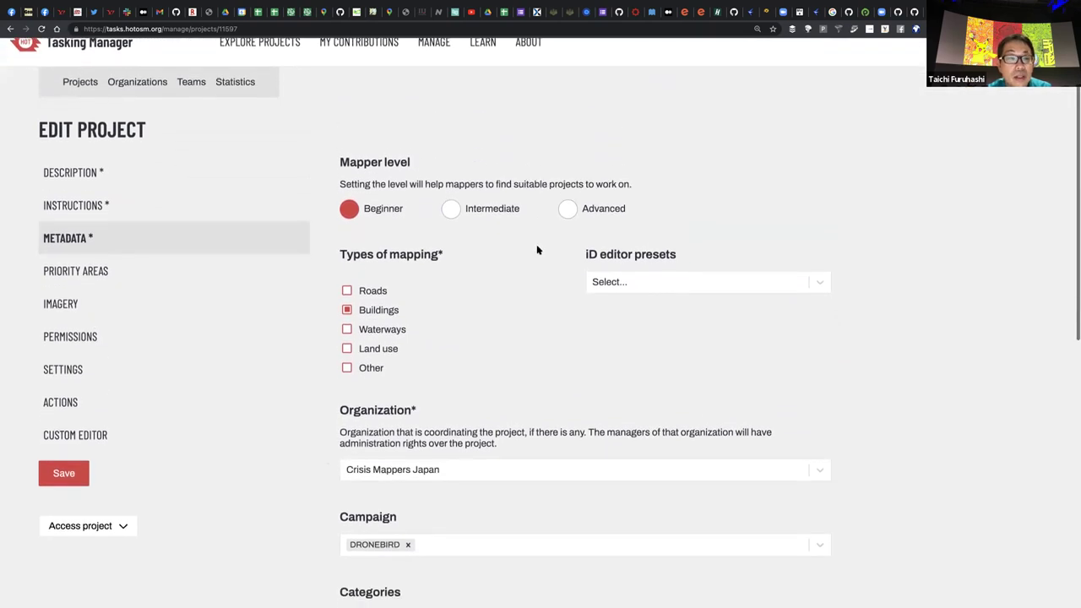
pyautogui.scroll(-2, 116, 161)
pyautogui.scroll(2, 116, 161)
# In the project's priority areas, draw a small polygon over the Chuo district around routes 16 and 503 in Sagamihara
pyautogui.click(89, 96)
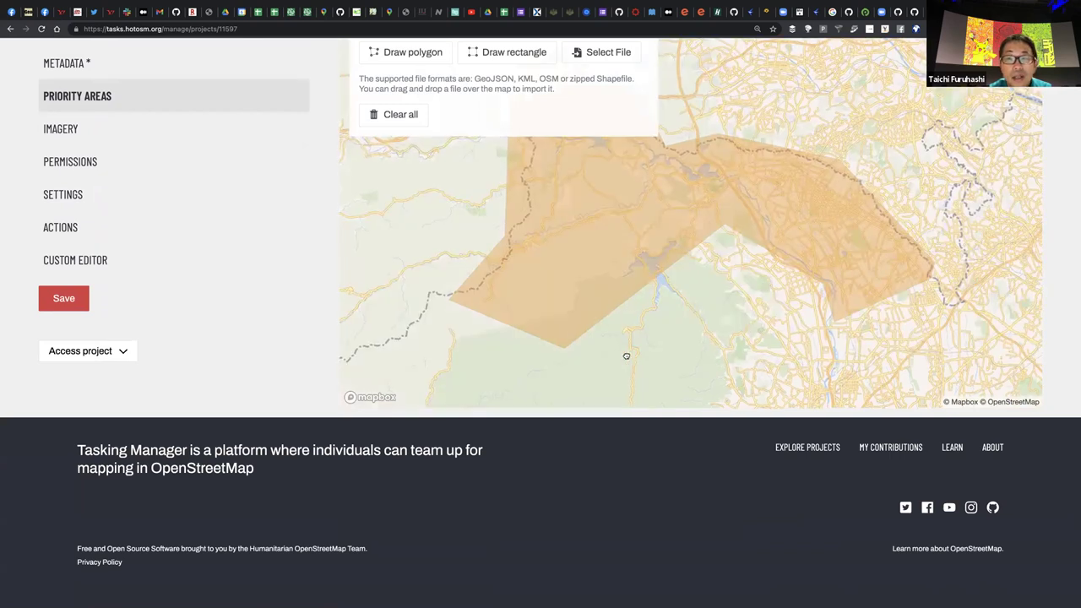
pyautogui.scroll(2, 659, 299)
pyautogui.scroll(2, 686, 285)
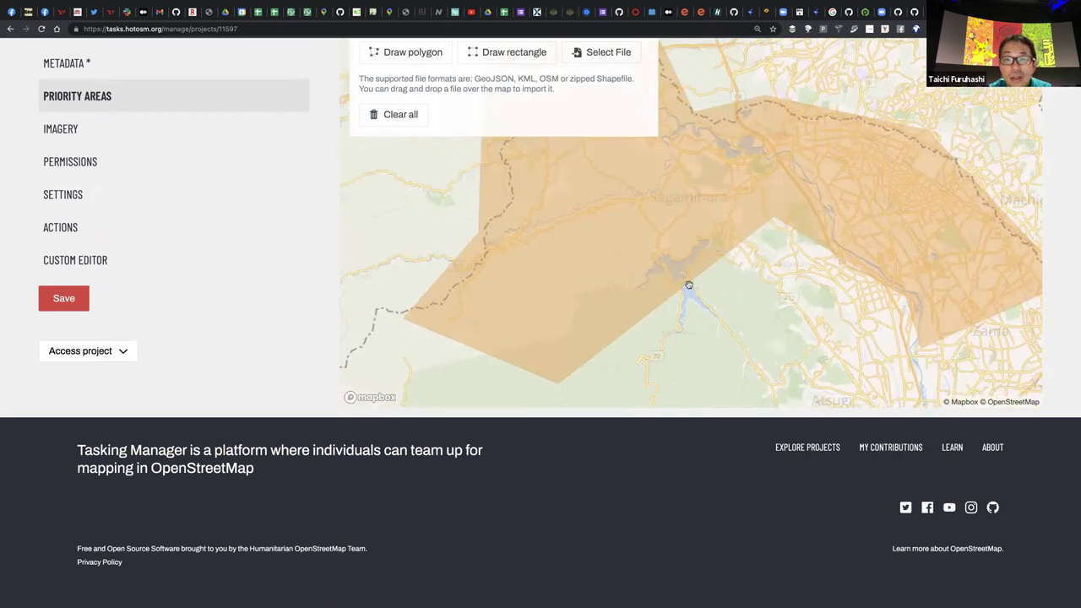
pyautogui.scroll(2, 588, 324)
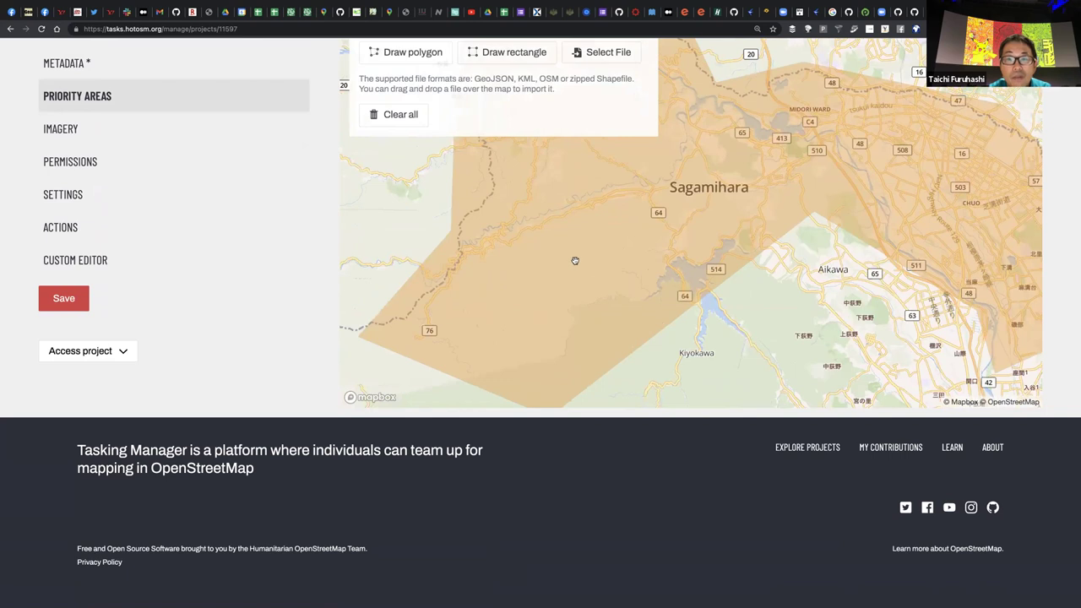
pyautogui.scroll(1, 588, 283)
pyautogui.moveTo(750, 188); pyautogui.dragTo(713, 213)
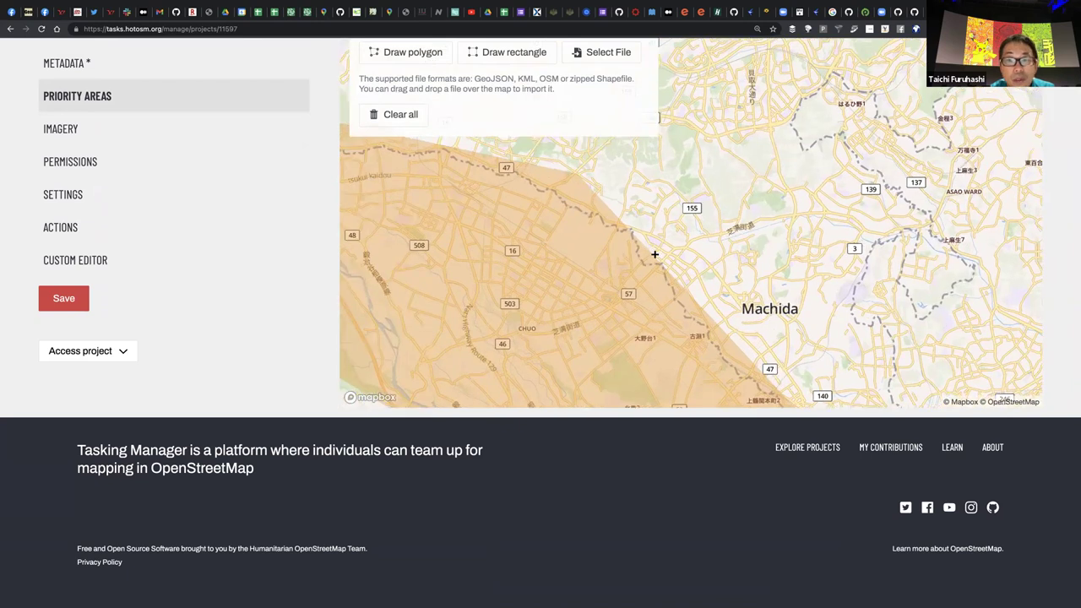
pyautogui.click(567, 228)
pyautogui.click(583, 211)
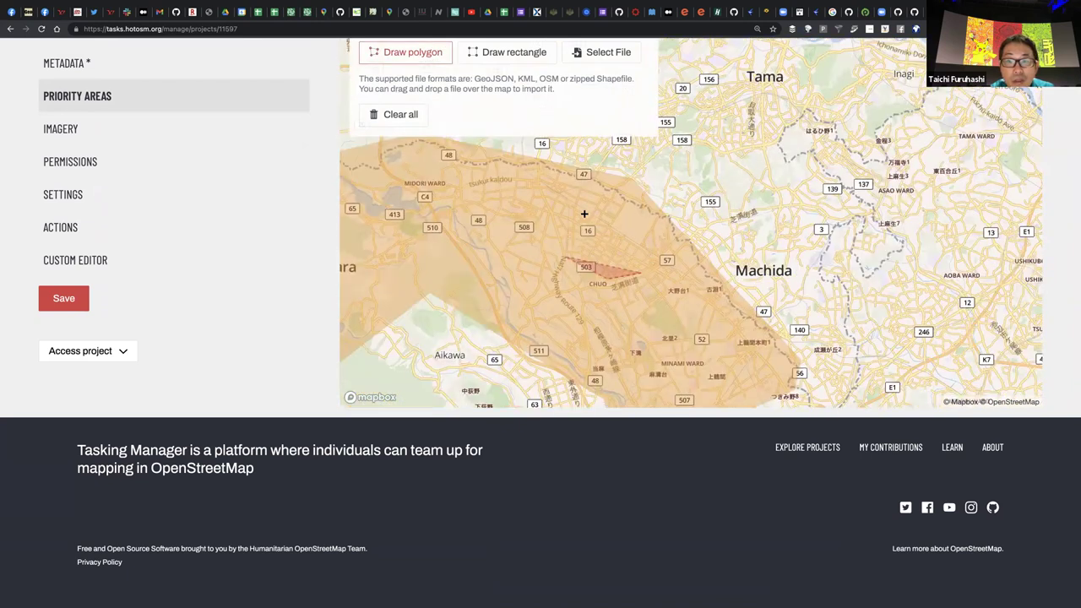
pyautogui.doubleClick(605, 218)
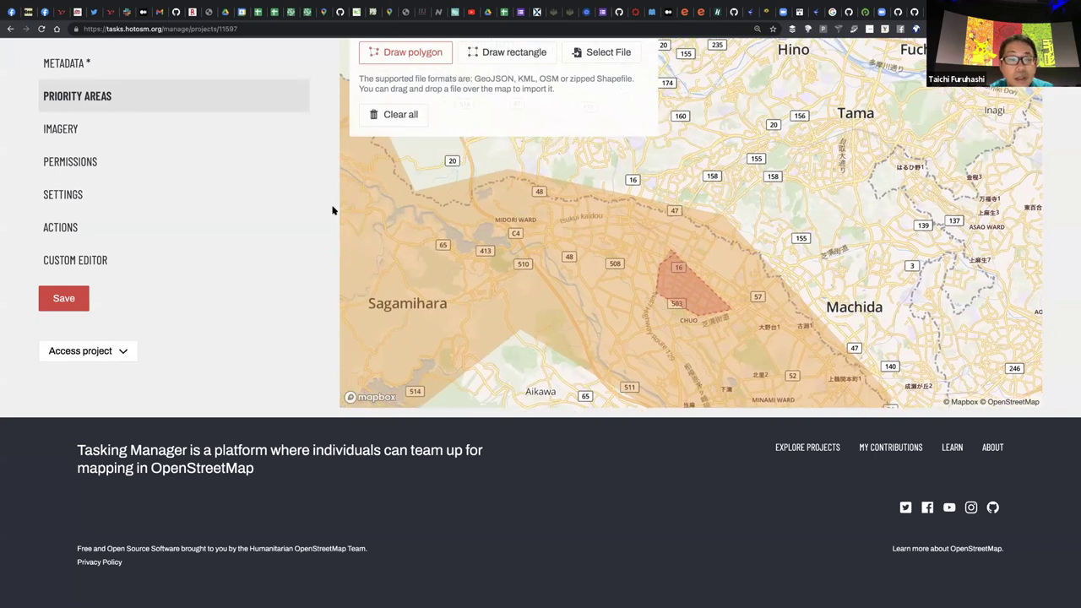
# Set the project's imagery to Custom
pyautogui.scroll(1, 212, 218)
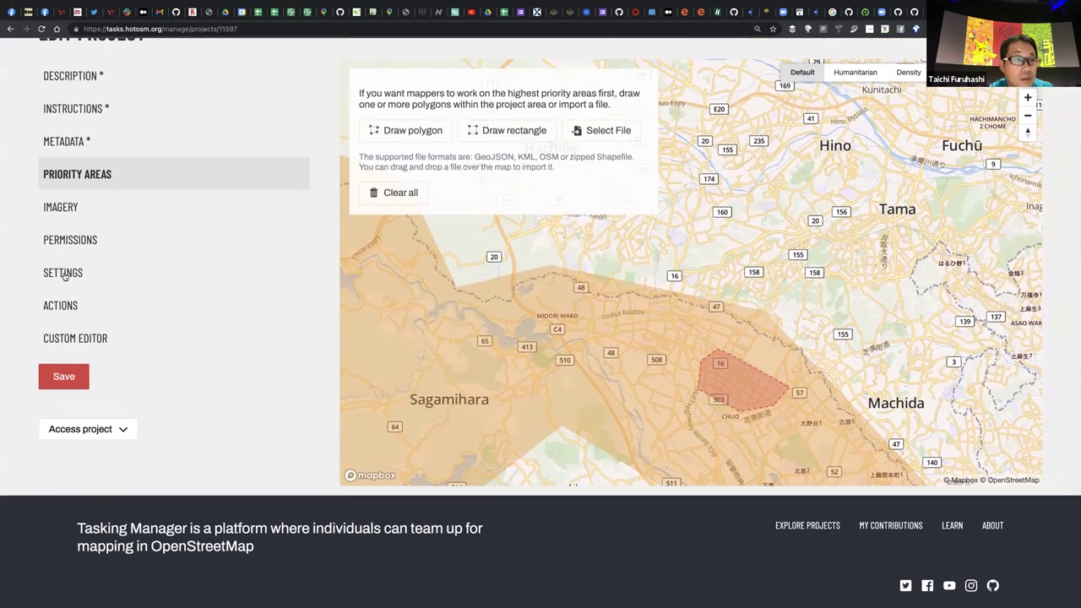
pyautogui.click(91, 210)
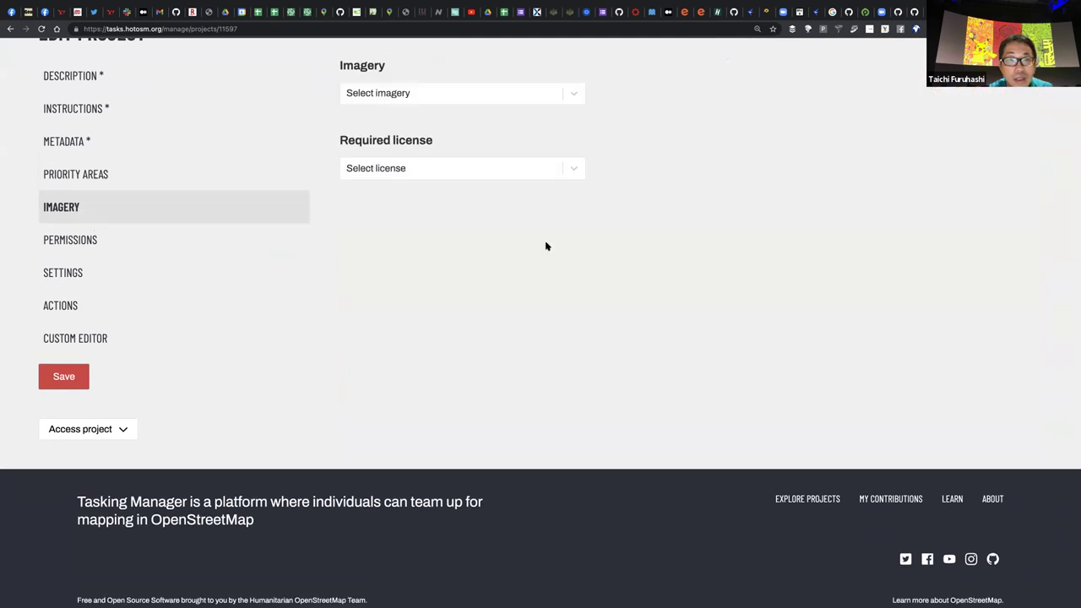
pyautogui.scroll(2, 581, 152)
pyautogui.click(579, 210)
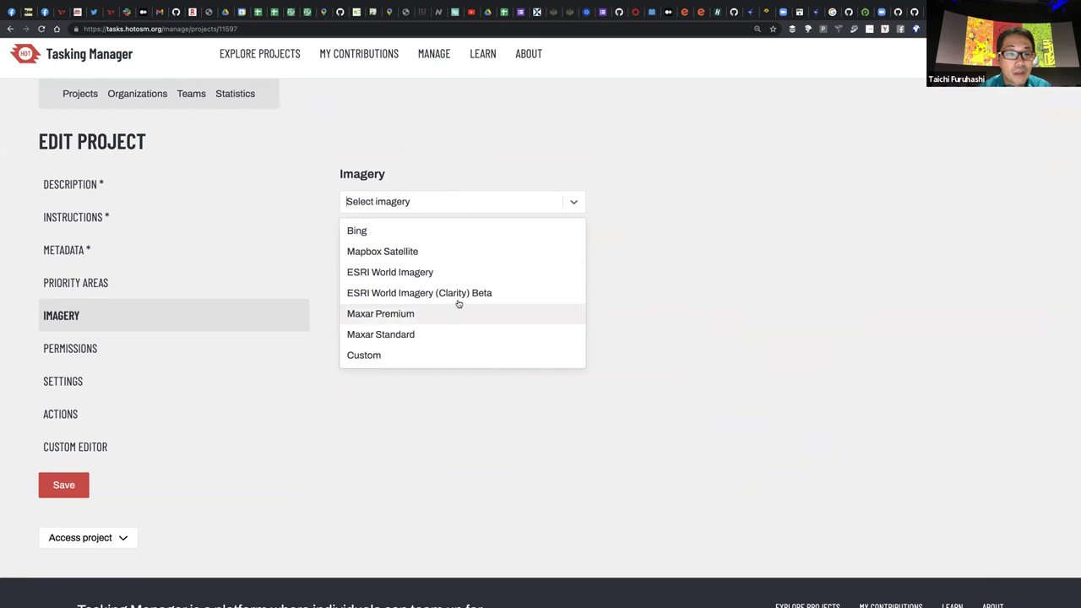
pyautogui.click(408, 355)
pyautogui.moveTo(912, 4)
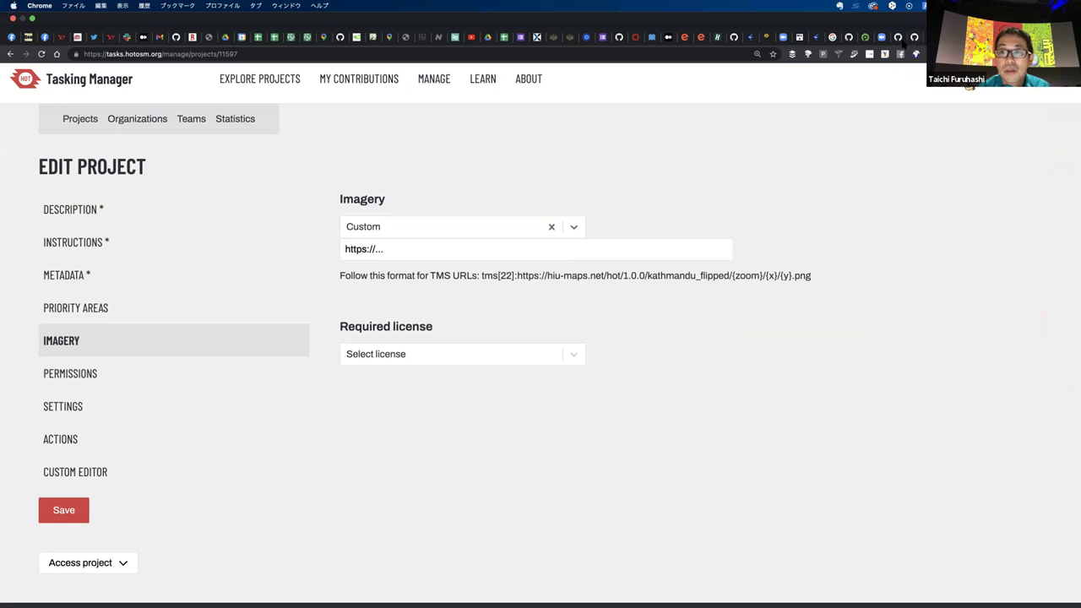
pyautogui.hotkey('ctrl', 'shift', 'Tab')
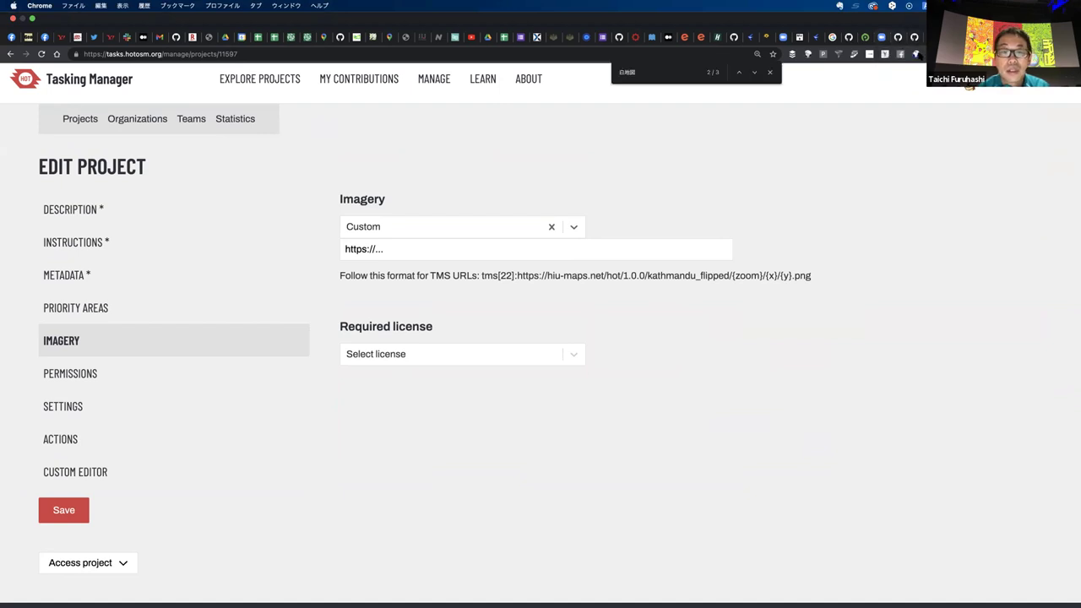
pyautogui.scroll(10, 566, 145)
pyautogui.scroll(15, 563, 150)
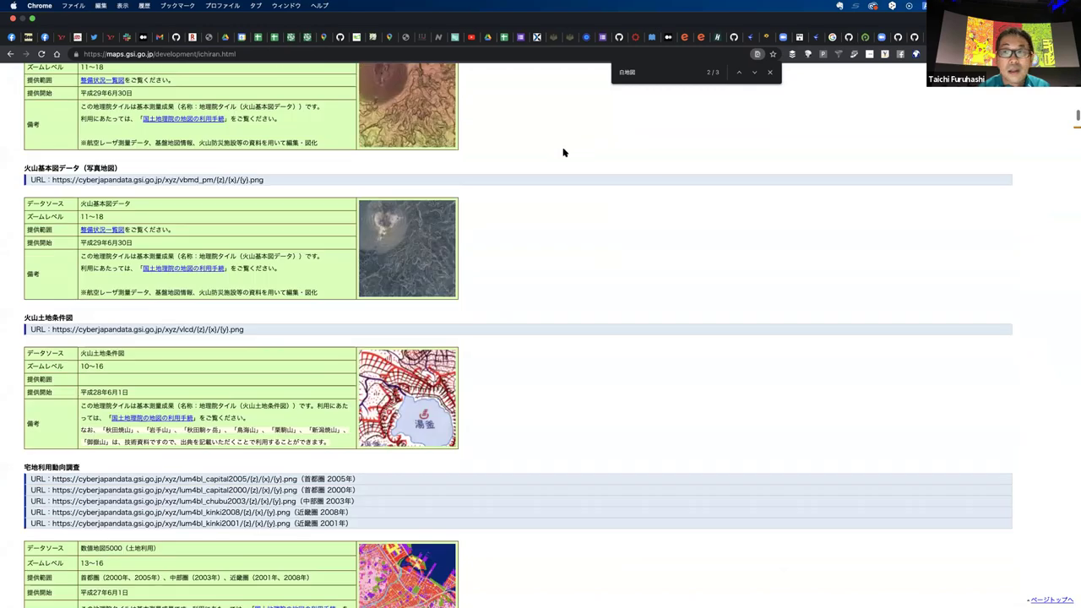
pyautogui.scroll(15, 562, 156)
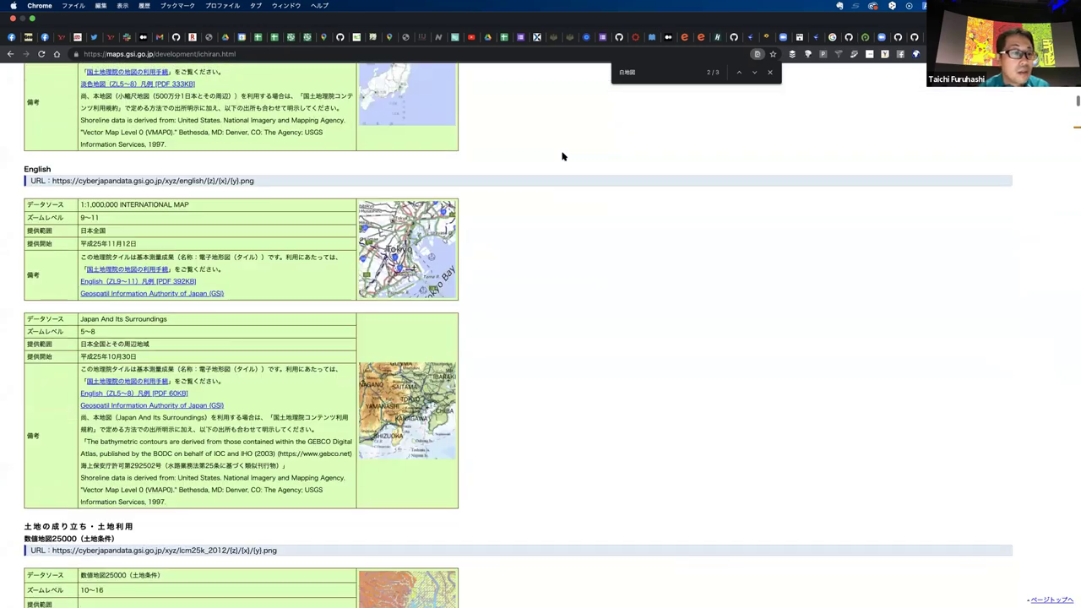
pyautogui.scroll(10, 561, 158)
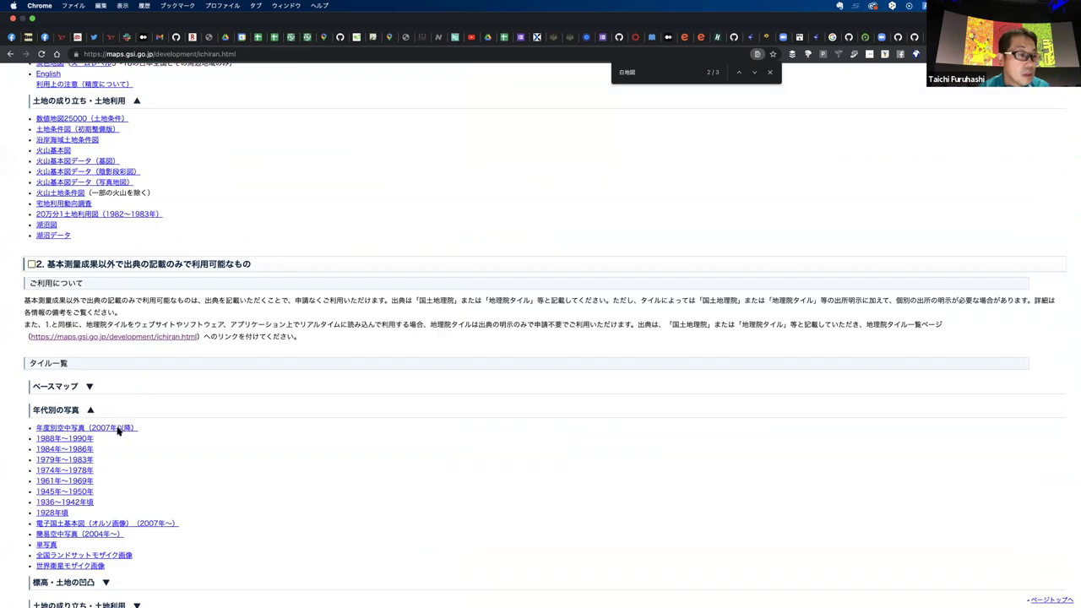
pyautogui.click(118, 428)
pyautogui.scroll(-2, 285, 435)
pyautogui.scroll(10, 284, 435)
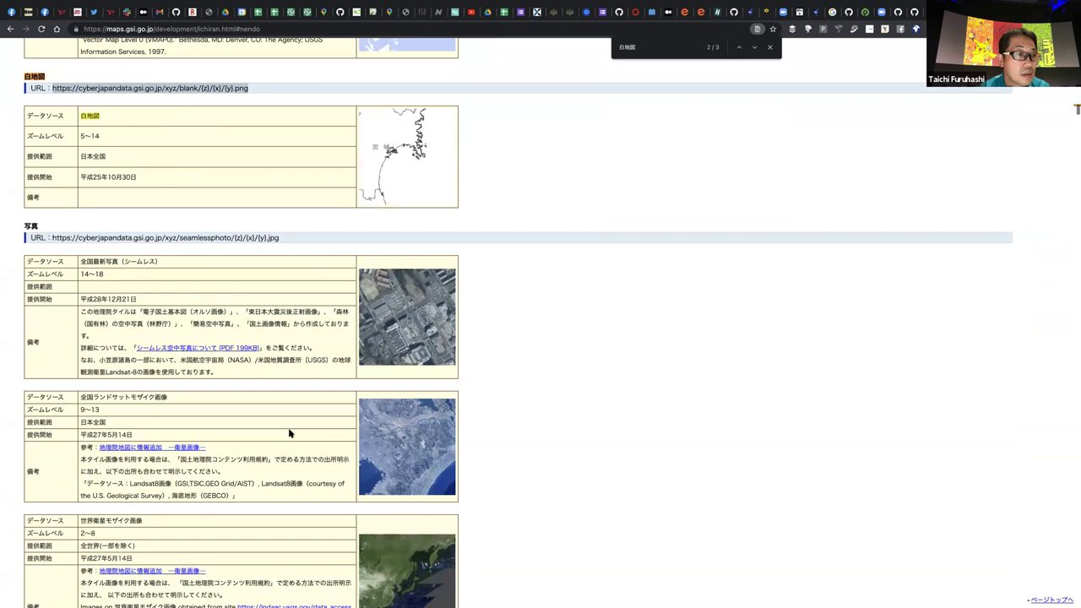
pyautogui.moveTo(293, 239); pyautogui.dragTo(51, 239)
pyautogui.hotkey('ctrl', 'c')
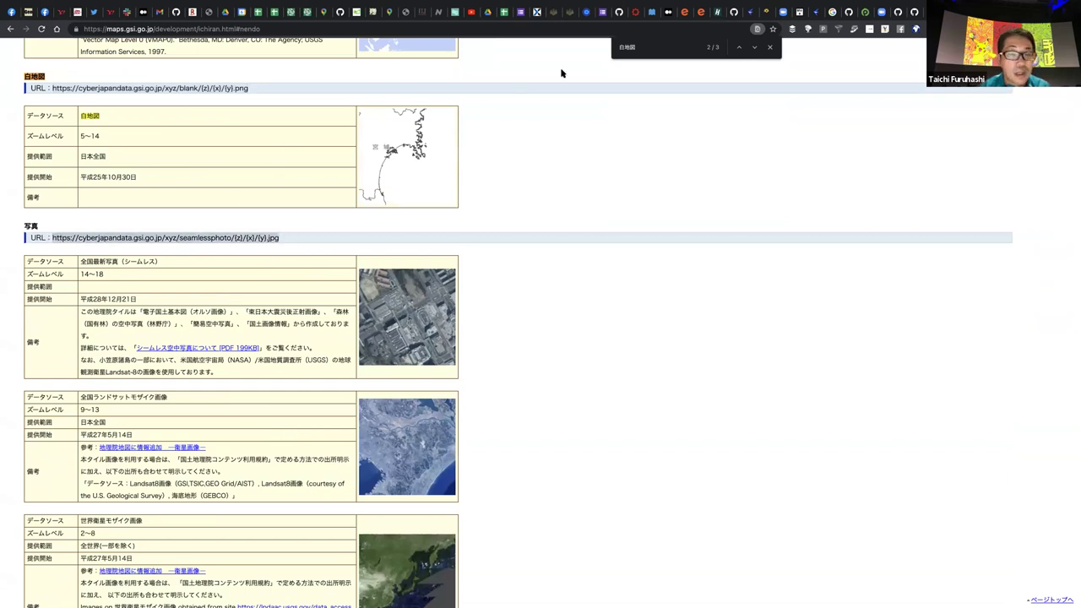
pyautogui.hotkey('ctrl', 'Tab')
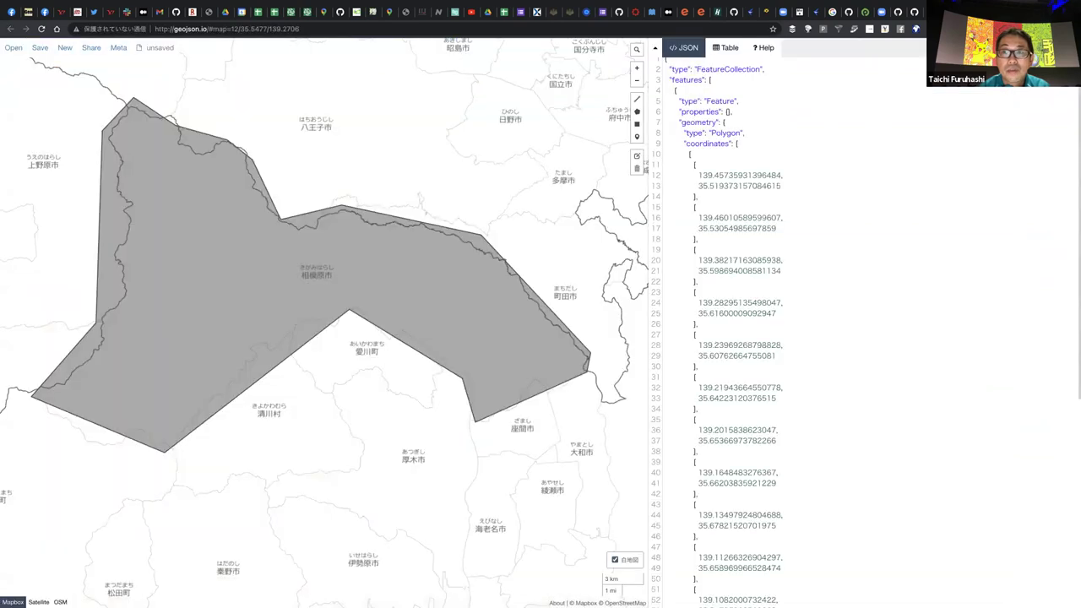
pyautogui.hotkey('ctrl', 'Tab')
pyautogui.click(470, 225)
pyautogui.moveTo(469, 226); pyautogui.dragTo(320, 221)
pyautogui.hotkey('ctrl', 'v')
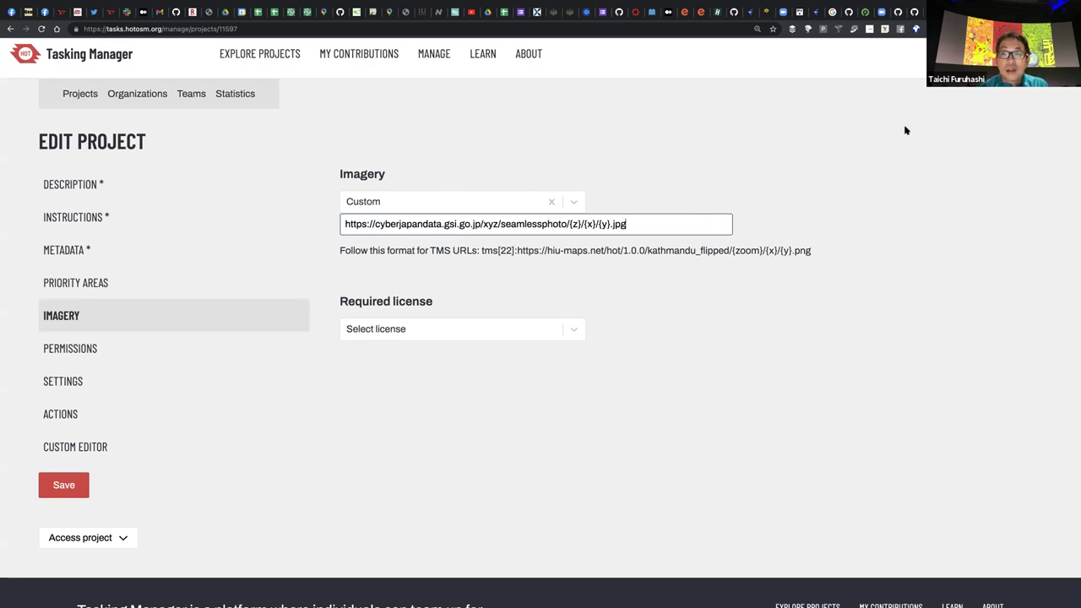
# Switch to GitHub issue #7, open its description for editing and paste the seamlessphoto tile URL below the Per task instructions heading
pyautogui.click(900, 12)
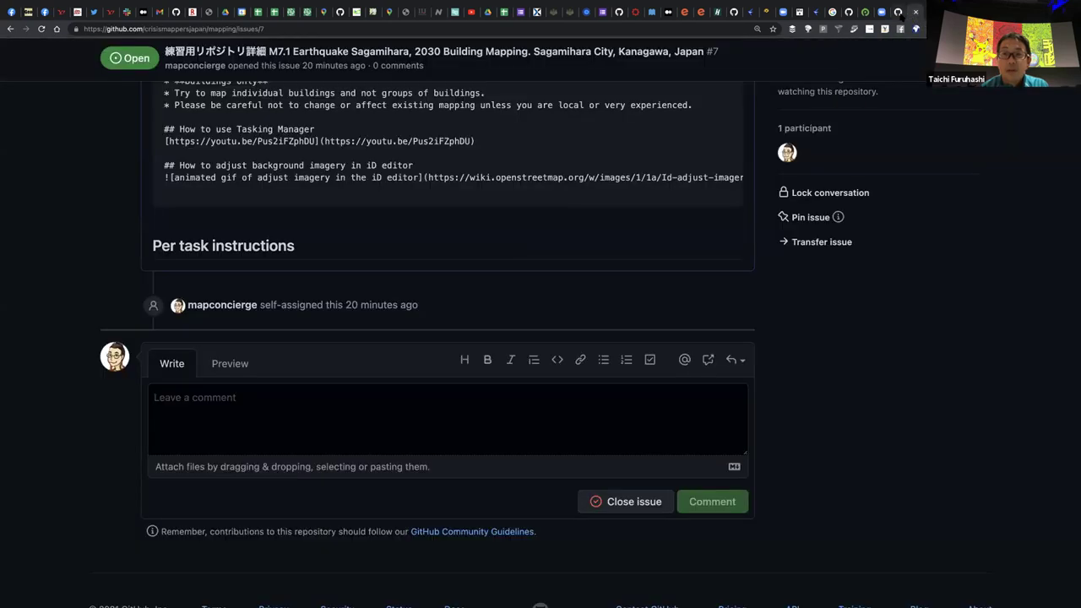
pyautogui.scroll(5, 659, 133)
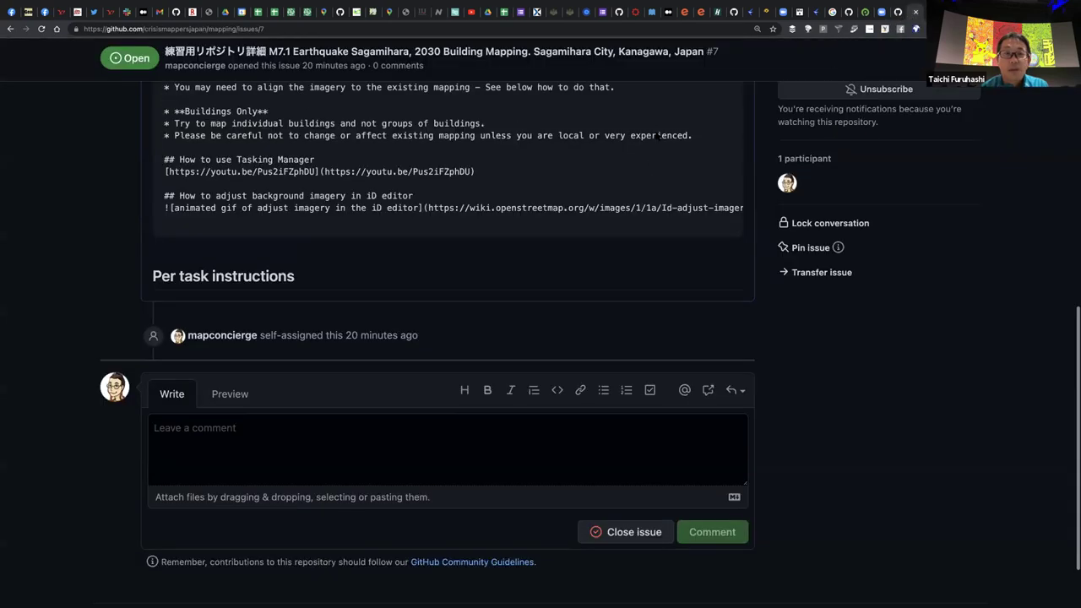
pyautogui.scroll(2, 693, 160)
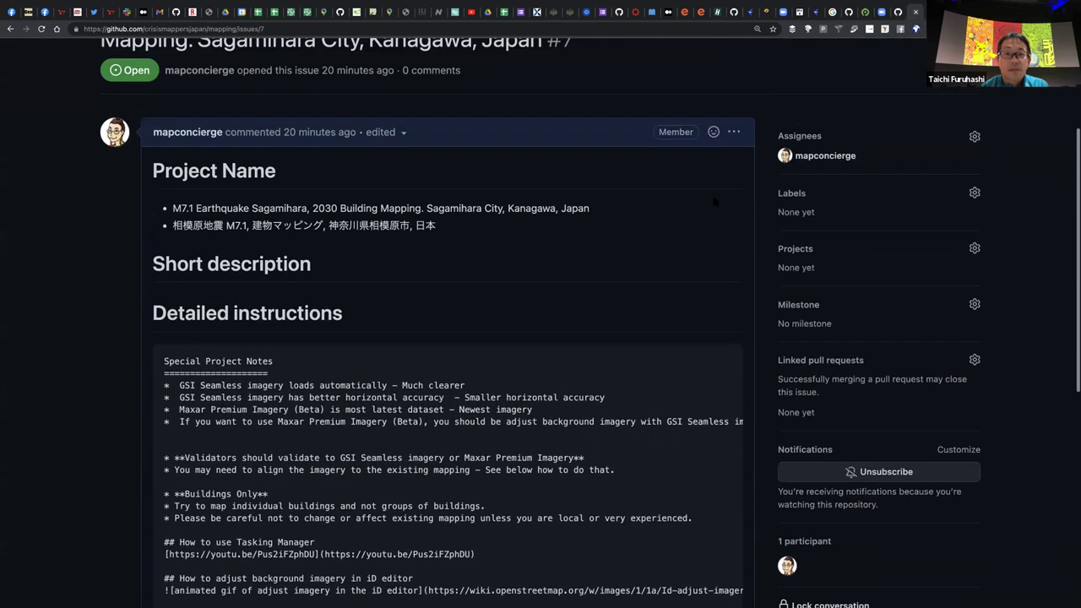
pyautogui.click(733, 194)
pyautogui.click(711, 272)
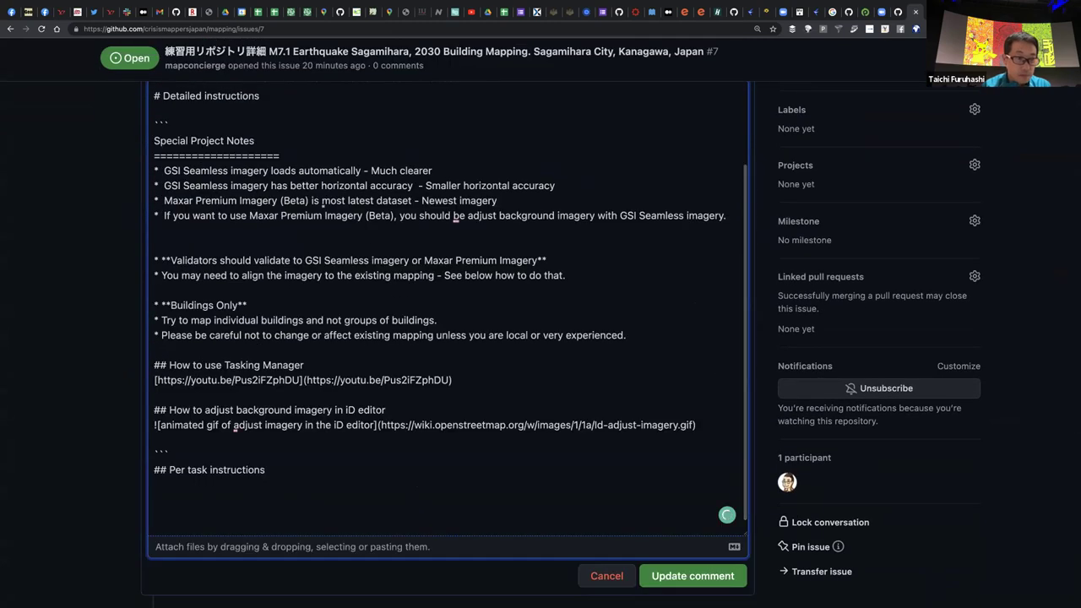
pyautogui.hotkey('ctrl', 'v')
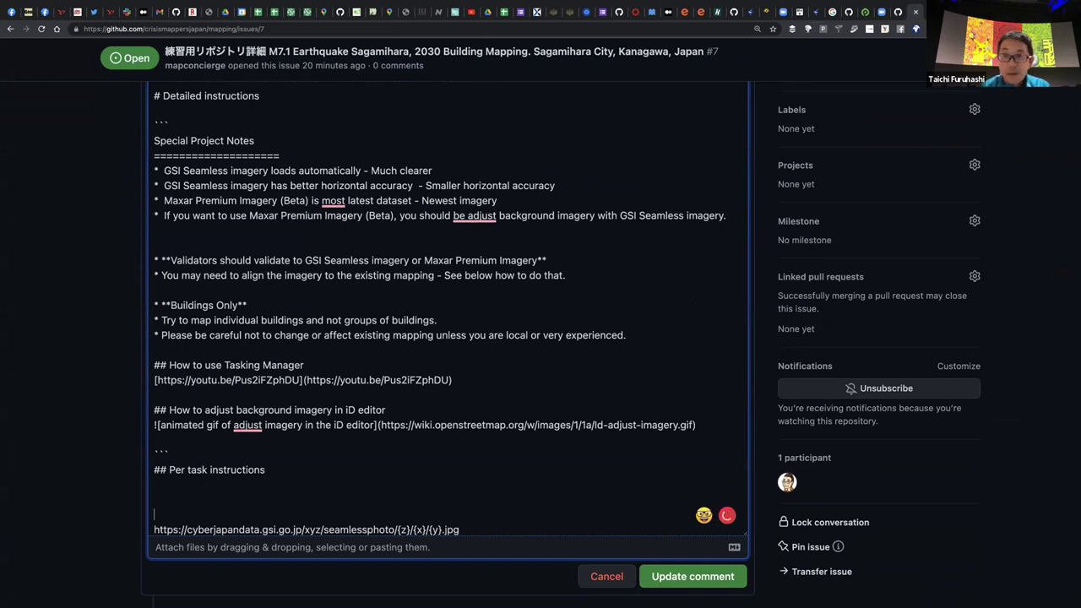
# Check the section's name in Tasking Manager, add the heading "## Imagery" directly above the tile URL in the issue description, and save it
pyautogui.hotkey('ctrl', 'Tab')
pyautogui.moveTo(385, 176); pyautogui.dragTo(338, 172)
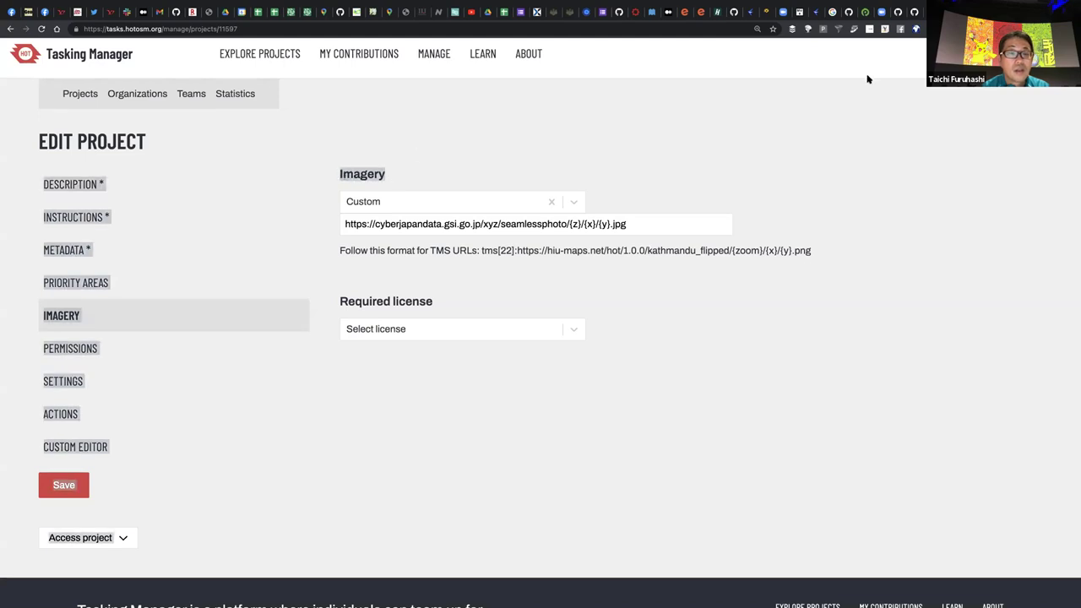
pyautogui.click(349, 173)
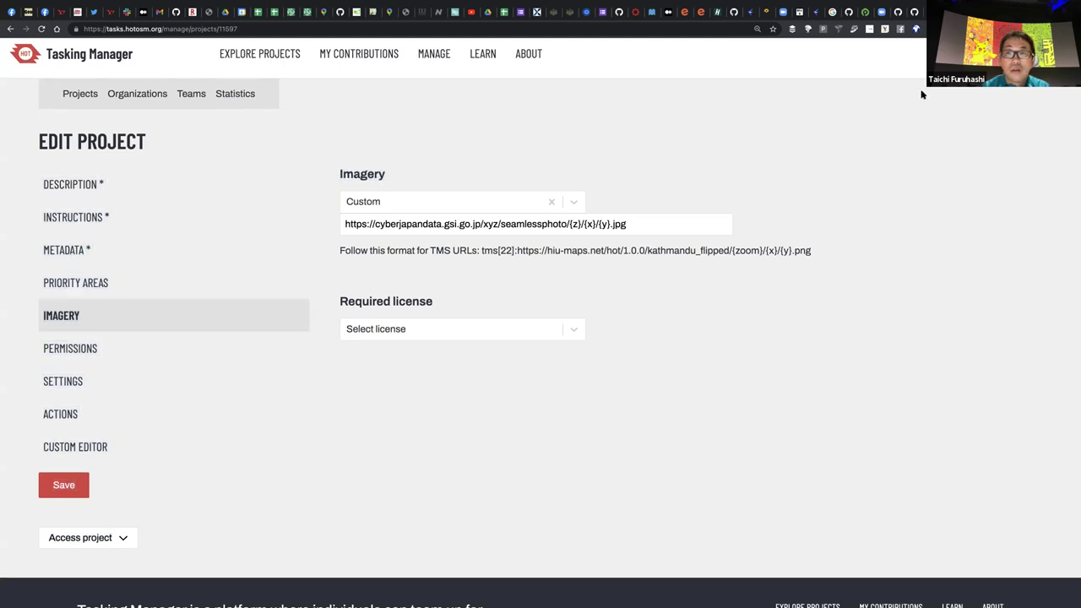
pyautogui.click(931, 12)
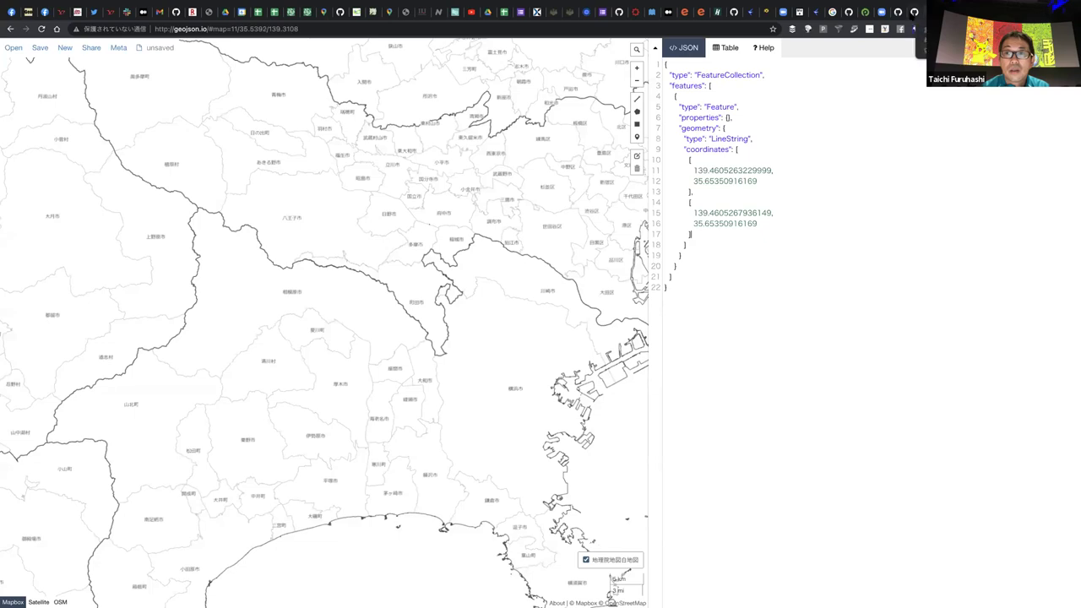
pyautogui.click(914, 13)
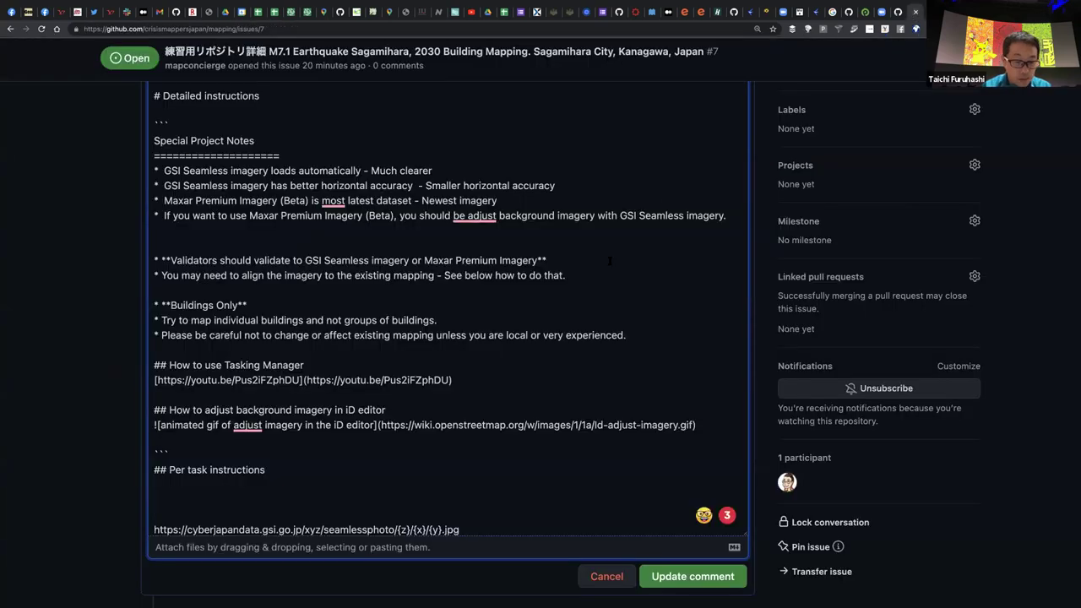
pyautogui.write('###')
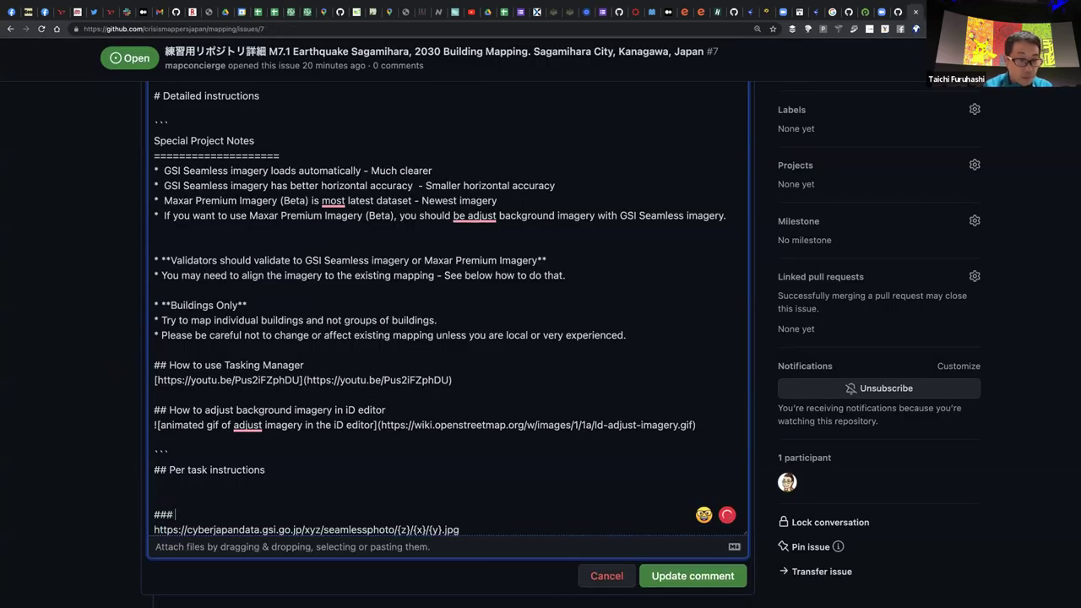
pyautogui.press('Return')
pyautogui.write('Imagery')
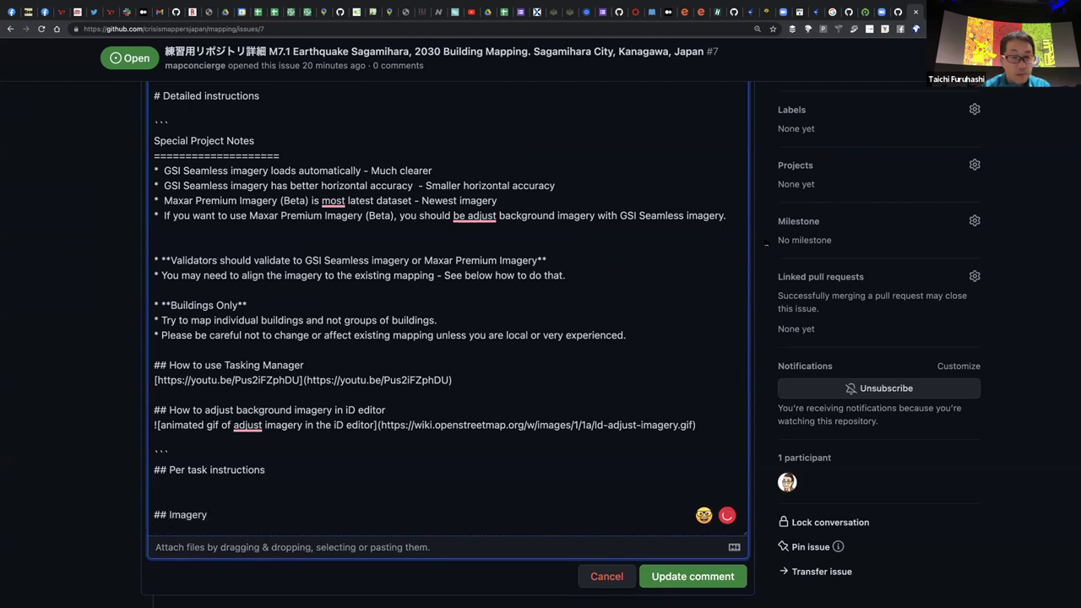
pyautogui.scroll(-5, 470, 322)
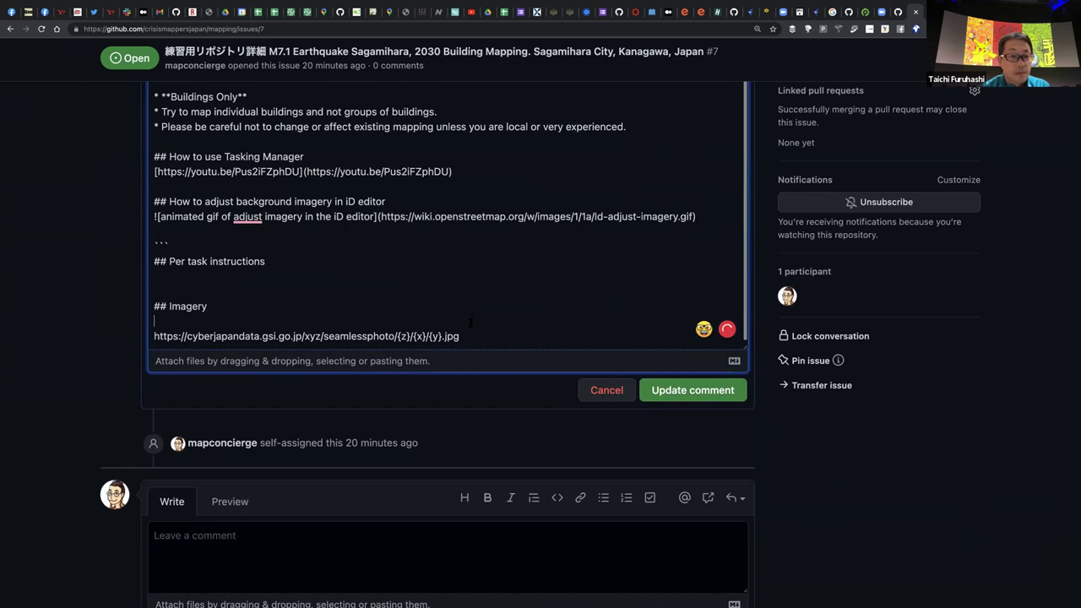
pyautogui.press('BackSpace')
pyautogui.click(646, 389)
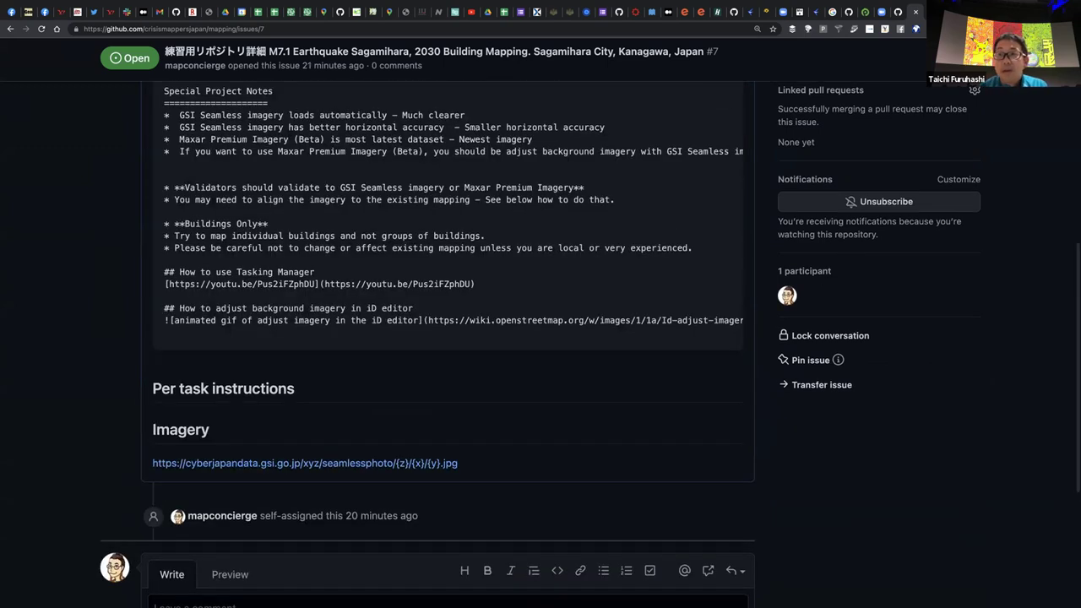
# Switch back to Tasking Manager and set the project's required license to CC-BY 4.0 with OSM permission
pyautogui.hotkey('ctrl', 'Tab')
pyautogui.scroll(3, 554, 242)
pyautogui.scroll(3, 476, 199)
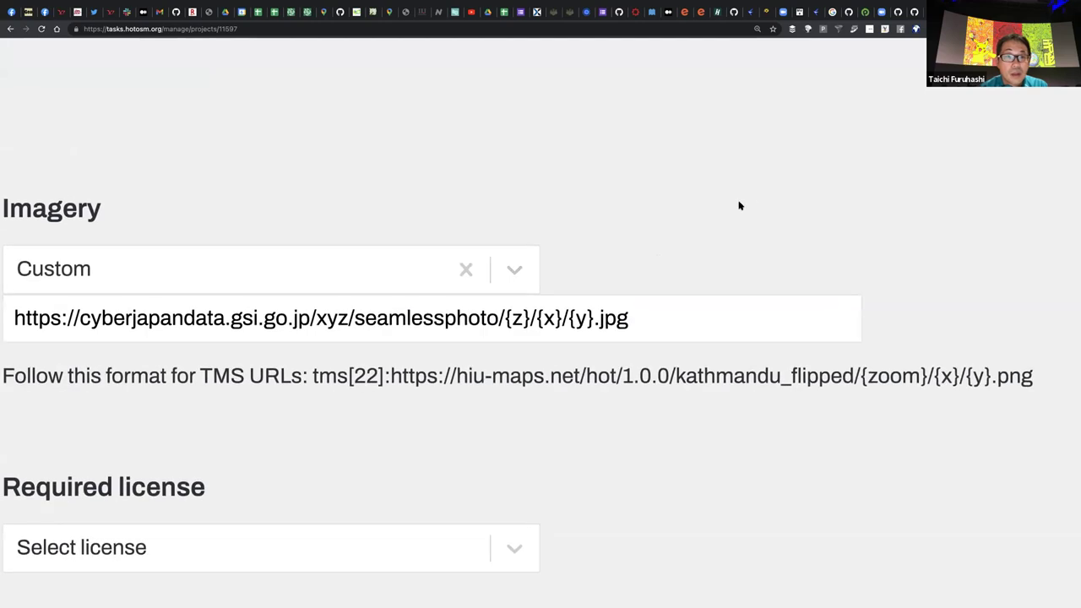
pyautogui.scroll(-5, 738, 202)
pyautogui.click(617, 253)
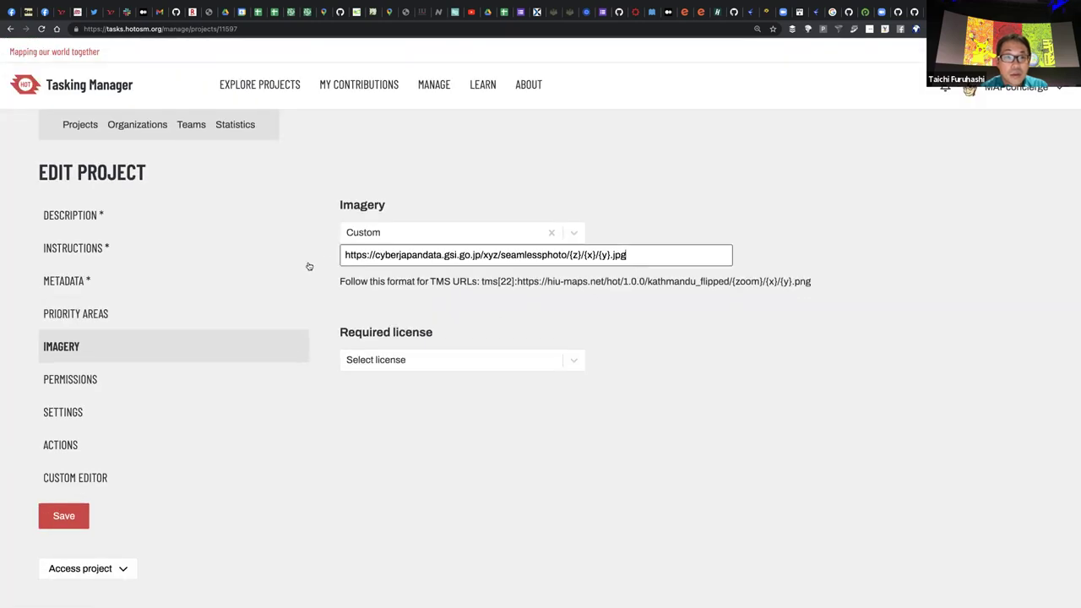
pyautogui.hotkey('ctrl', 'a')
pyautogui.click(478, 363)
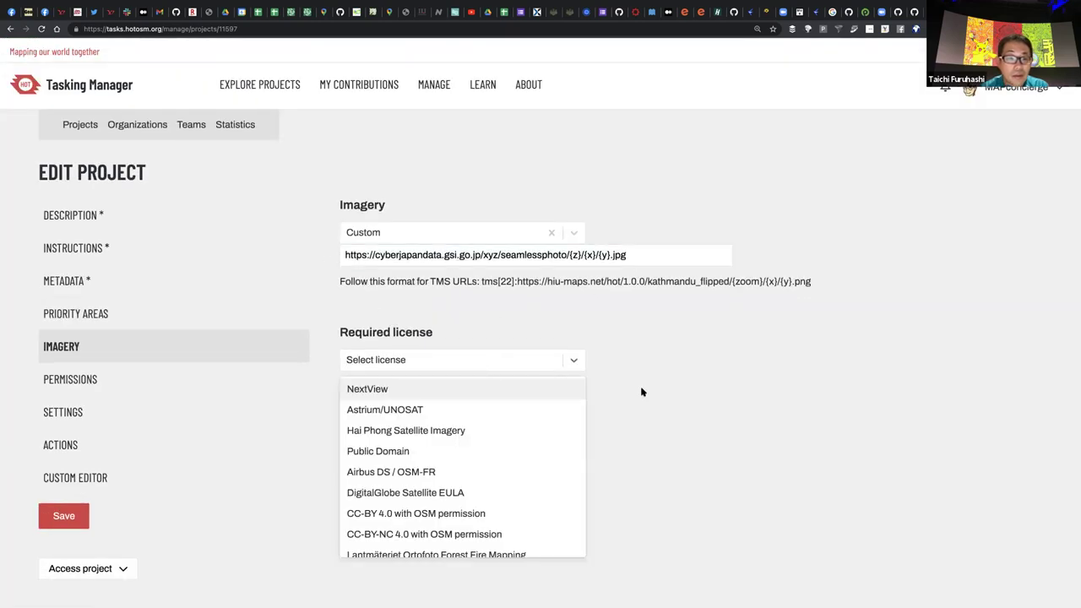
pyautogui.scroll(-1, 503, 429)
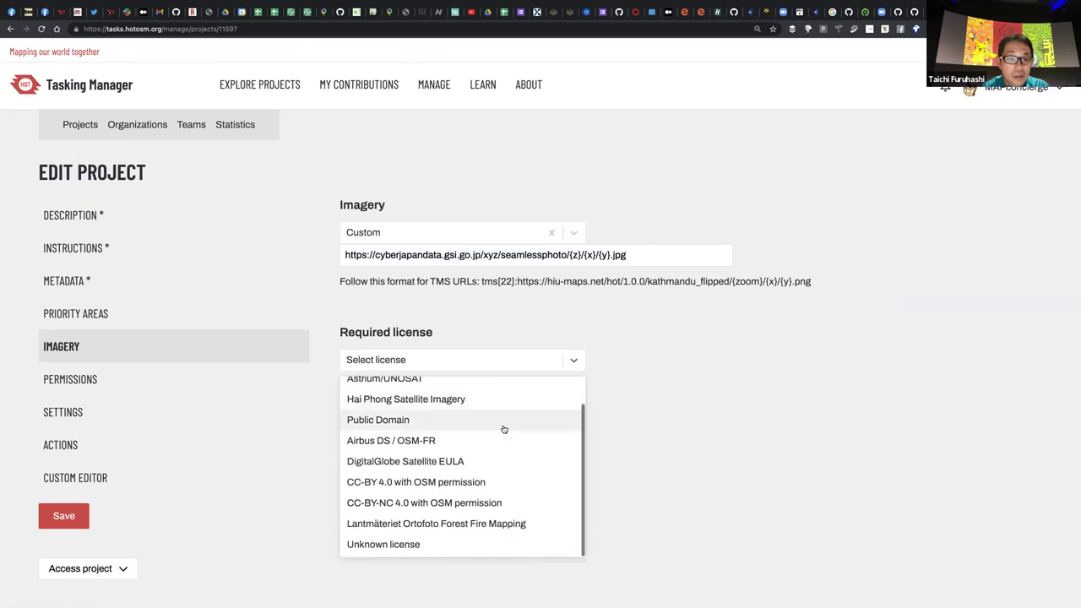
pyautogui.click(491, 481)
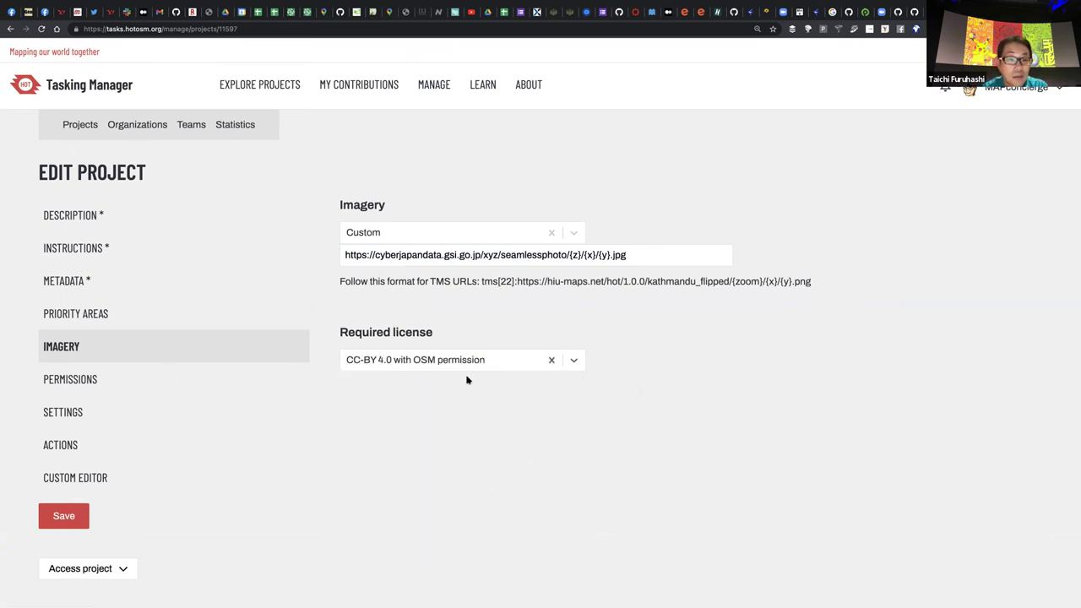
pyautogui.click(494, 365)
pyautogui.click(718, 393)
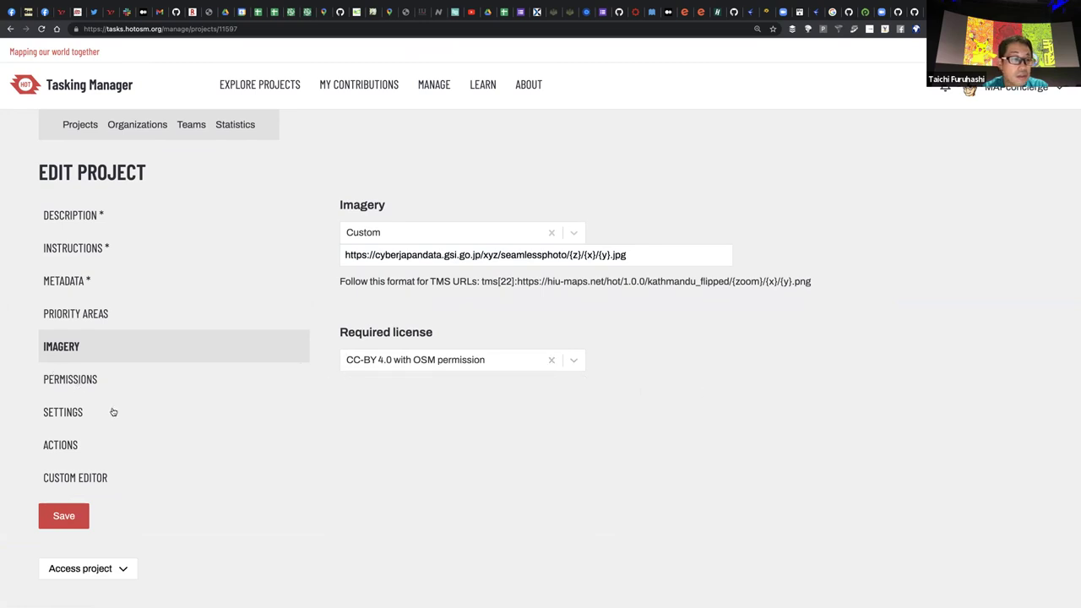
# Recheck the license in the project's imagery settings and open the permissions section
pyautogui.click(216, 432)
pyautogui.click(85, 379)
pyautogui.click(78, 349)
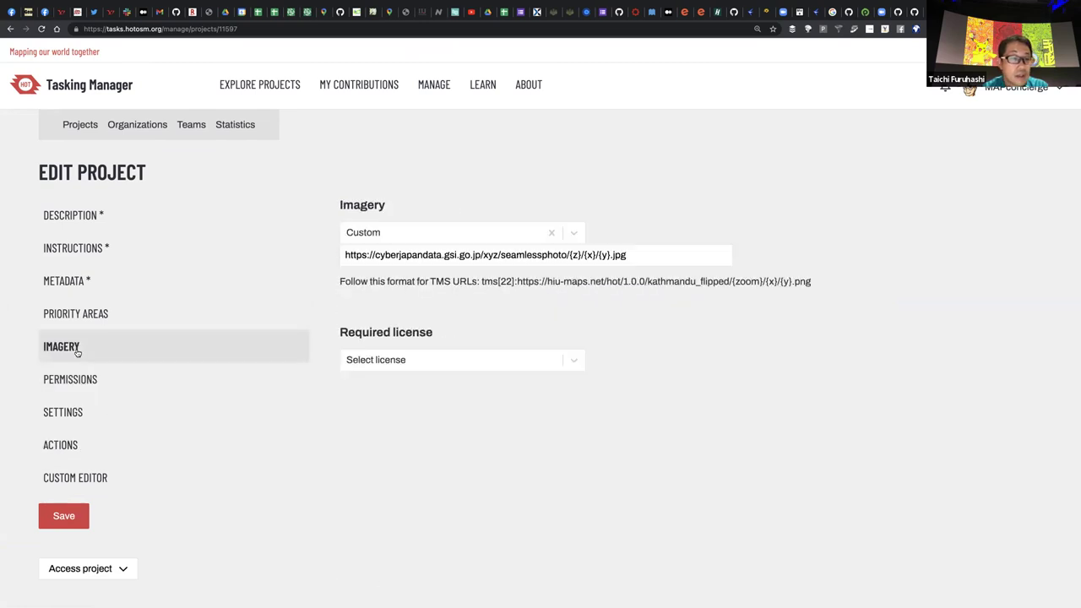
pyautogui.click(81, 379)
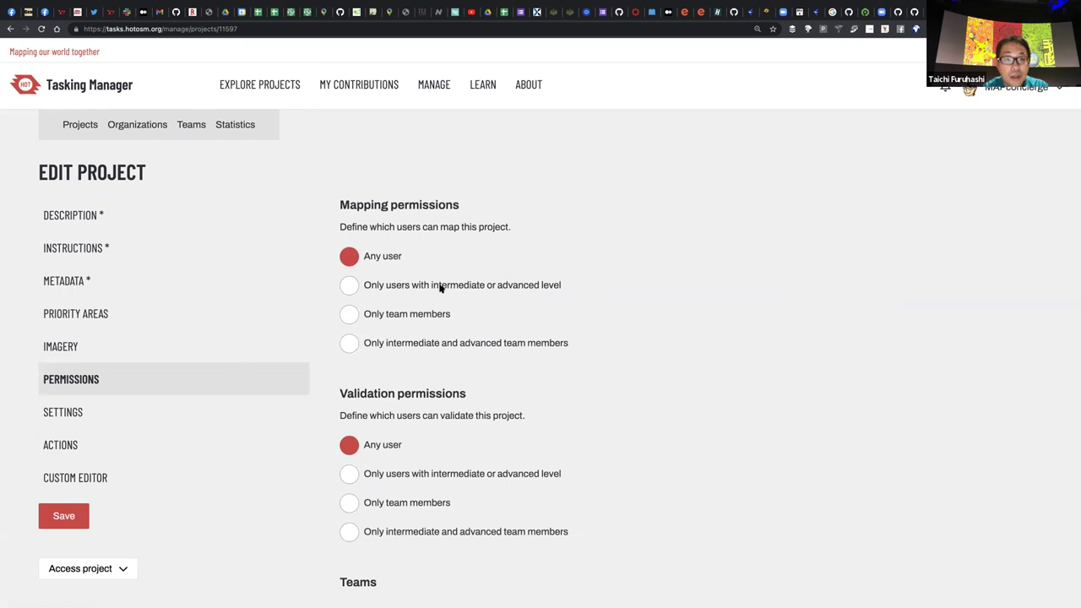
# Try the intermediate-level option for mapping and the team-members-only option for mapping and validation, and return both permissions to Any user
pyautogui.click(354, 287)
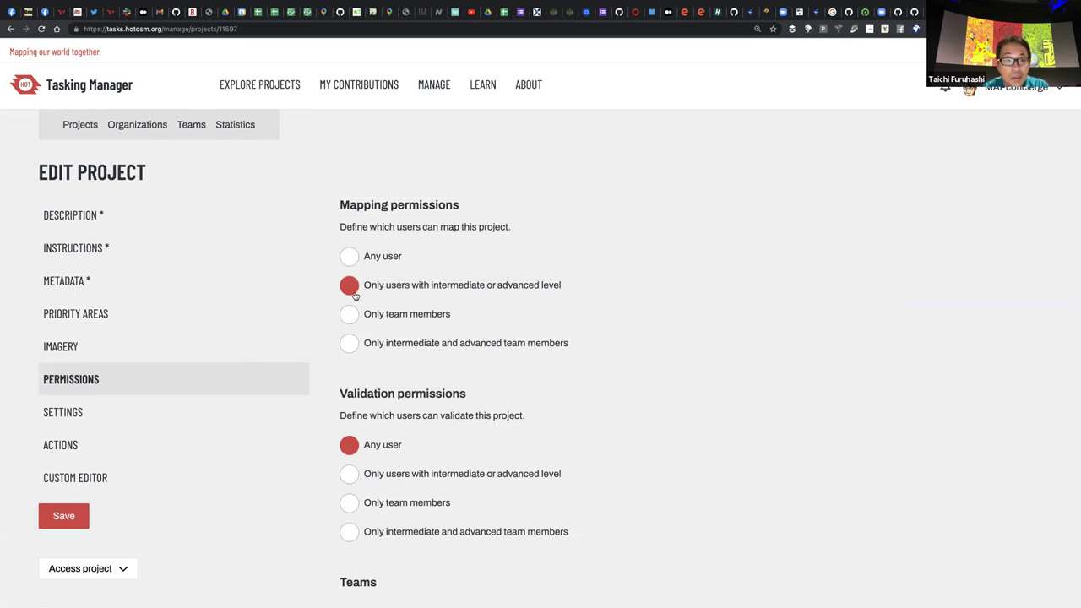
pyautogui.click(352, 258)
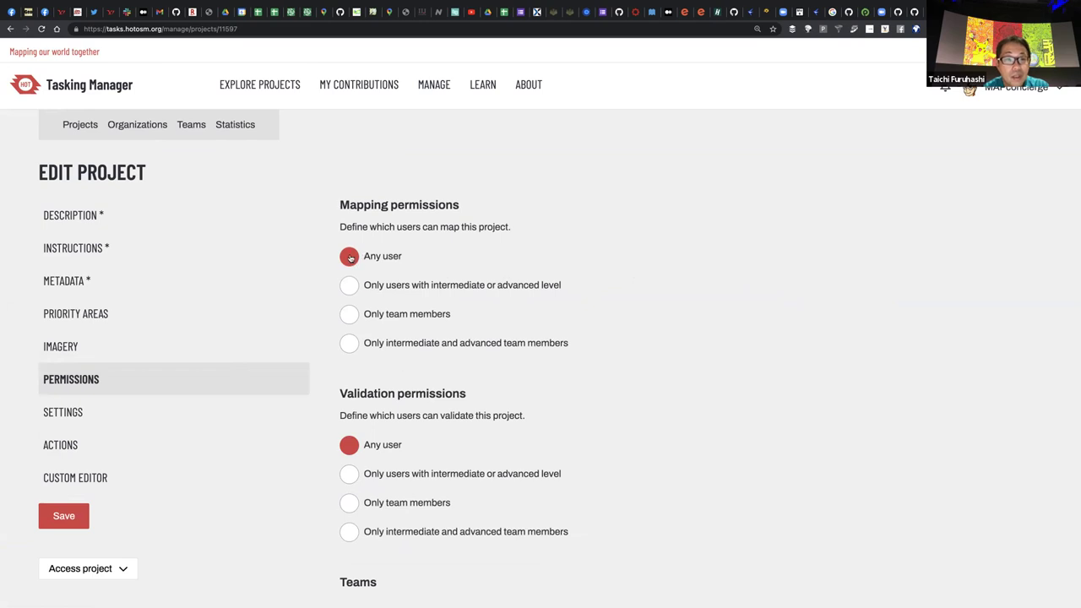
pyautogui.click(350, 317)
pyautogui.click(354, 504)
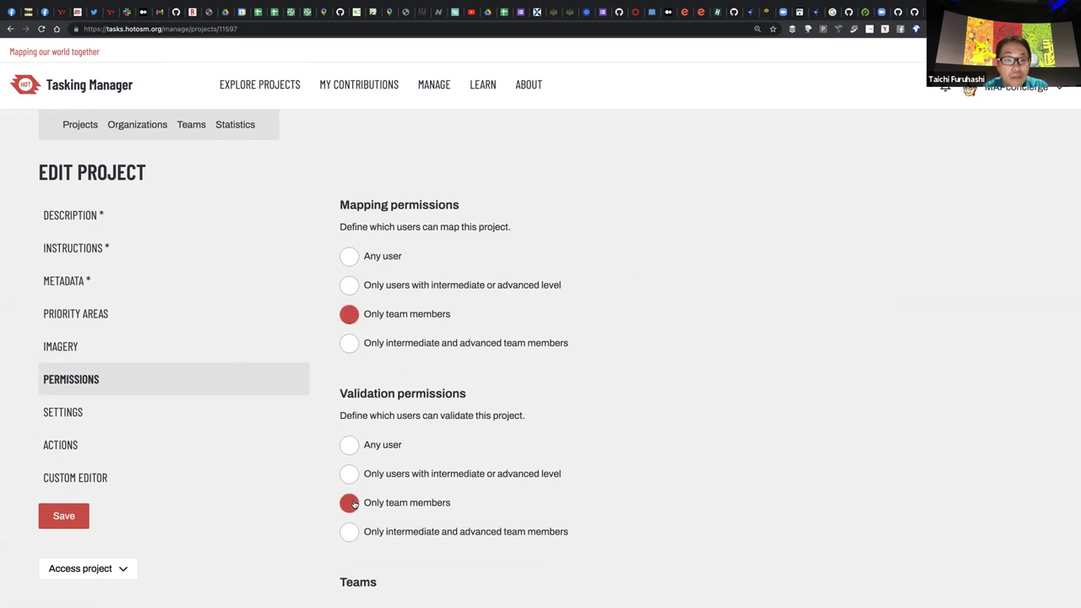
pyautogui.click(353, 261)
pyautogui.click(355, 445)
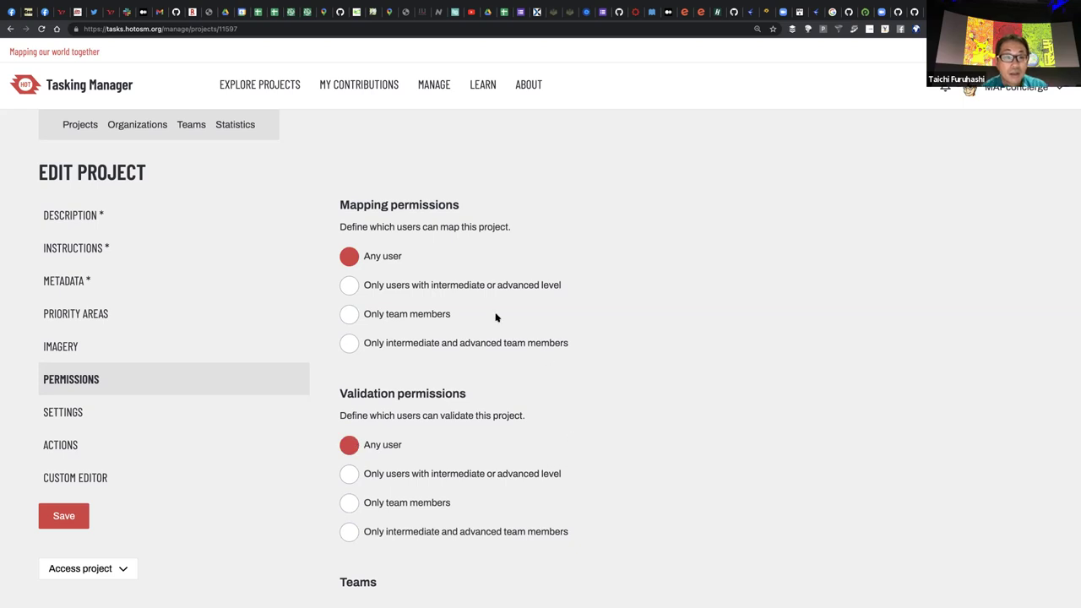
# Search the organizations in the project's Teams filter for YouthMappers and for YouthMappersAGU
pyautogui.scroll(-3, 411, 445)
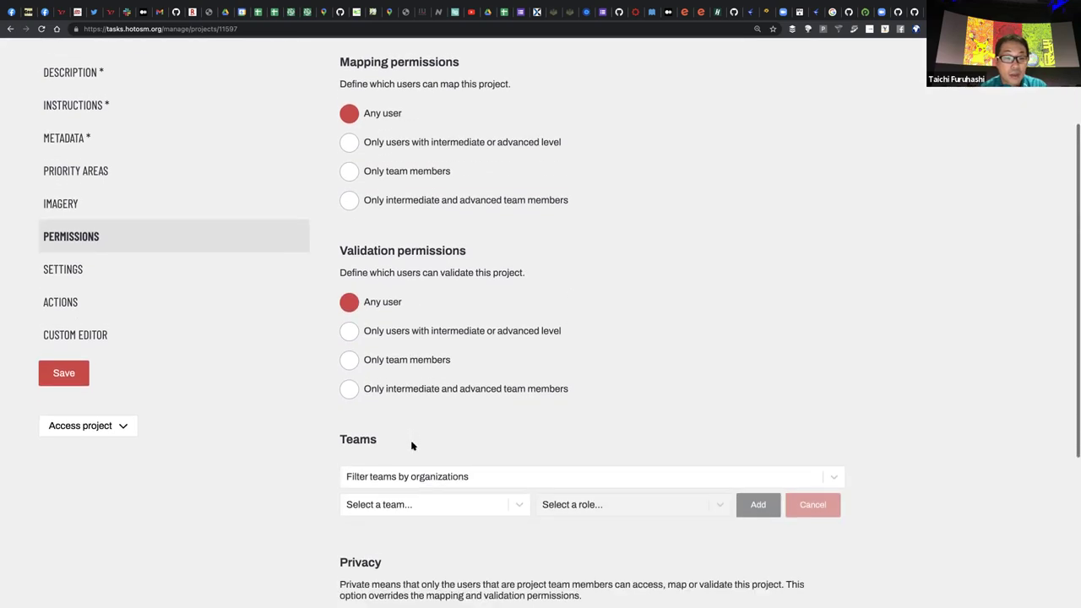
pyautogui.click(833, 473)
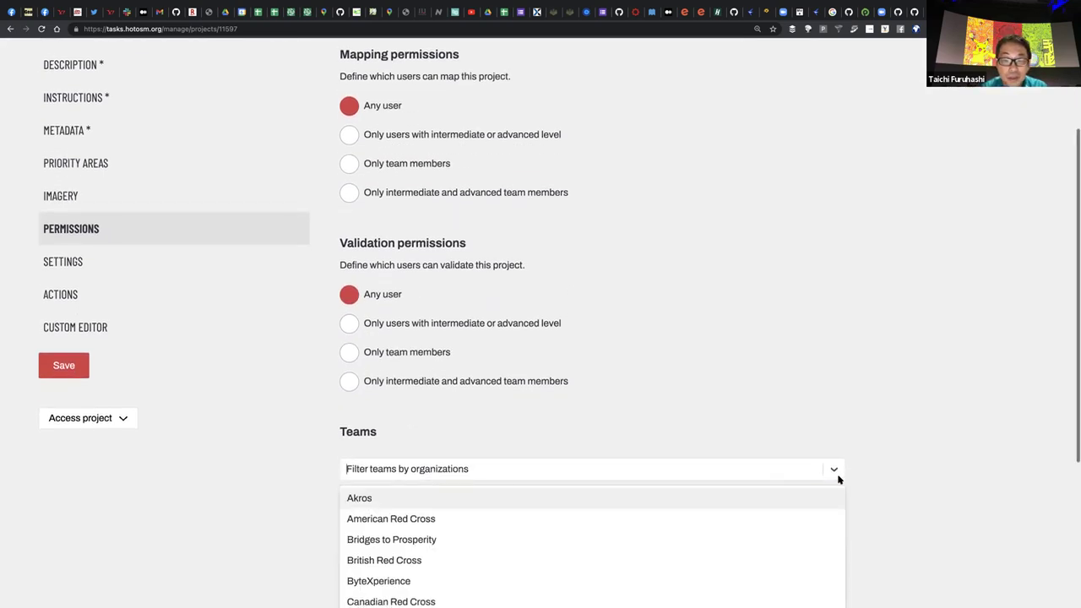
pyautogui.scroll(-2, 837, 448)
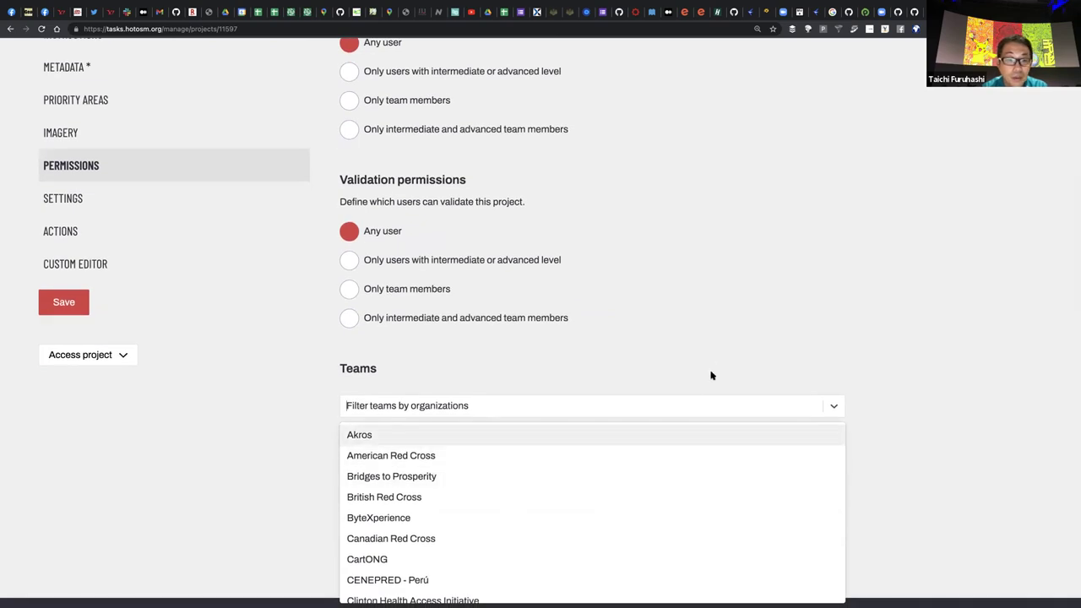
pyautogui.write('Youth')
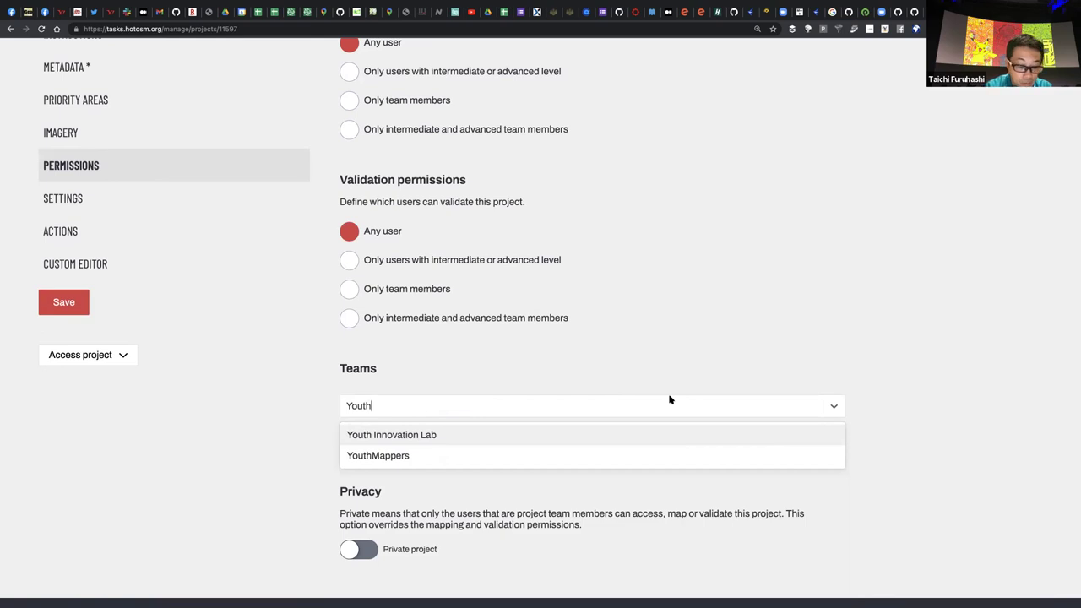
pyautogui.write('Mappers')
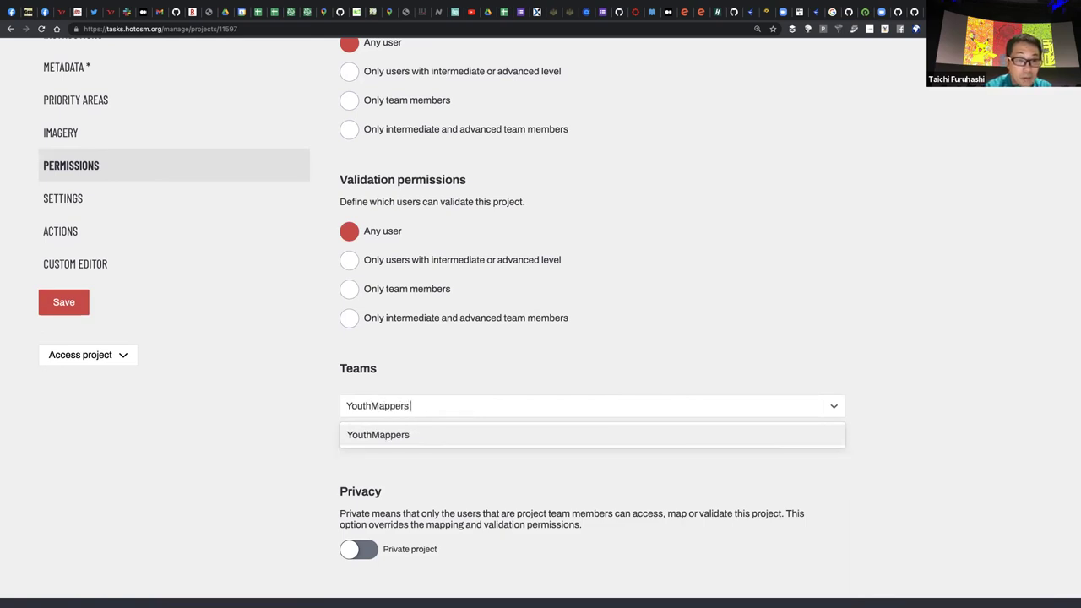
pyautogui.write(' AG')
pyautogui.press('BackSpace')
pyautogui.press('BackSpace')
pyautogui.press('BackSpace')
pyautogui.write('AGU')
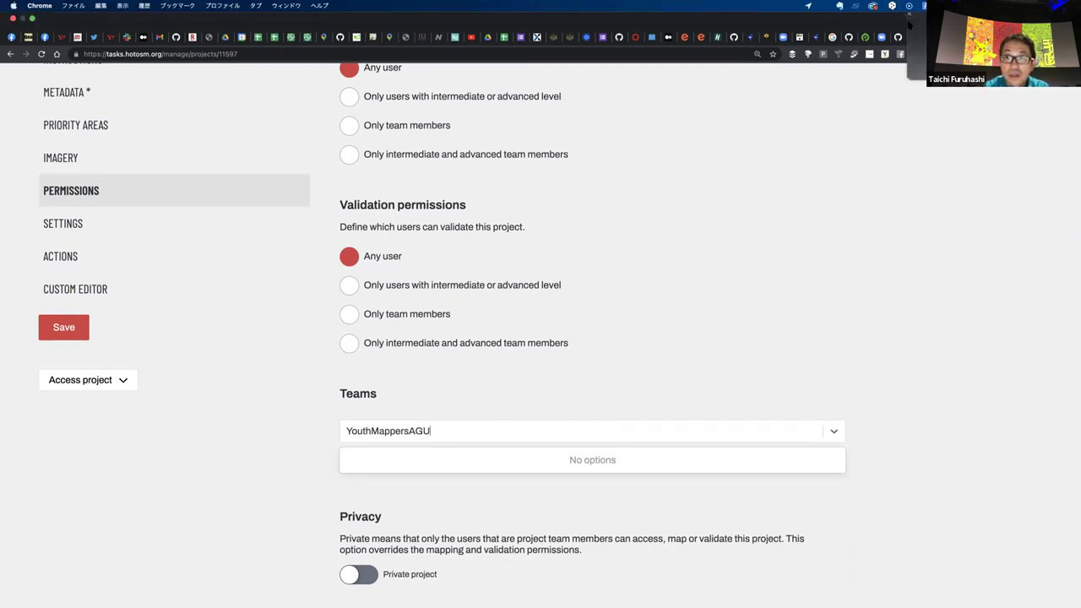
# Clear the search in the project's Teams filter and look through the full list of organizations
pyautogui.tripleClick(456, 406)
pyautogui.click(456, 406)
pyautogui.scroll(-4, 466, 445)
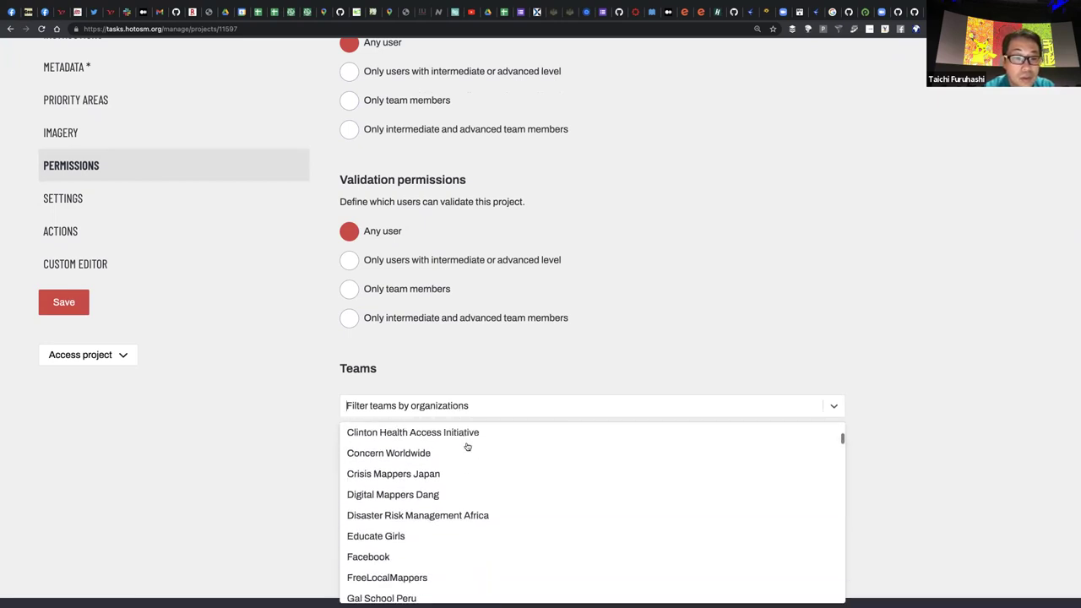
pyautogui.scroll(-12, 467, 446)
pyautogui.scroll(-10, 467, 445)
pyautogui.scroll(-10, 468, 445)
pyautogui.scroll(-12, 468, 445)
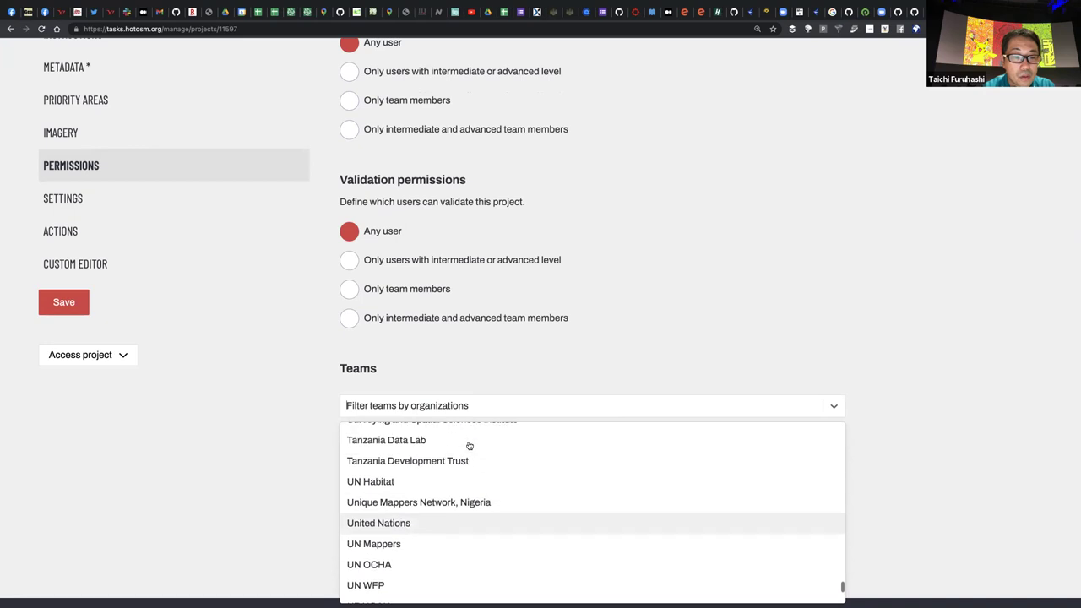
pyautogui.scroll(3, 469, 446)
pyautogui.scroll(-10, 469, 446)
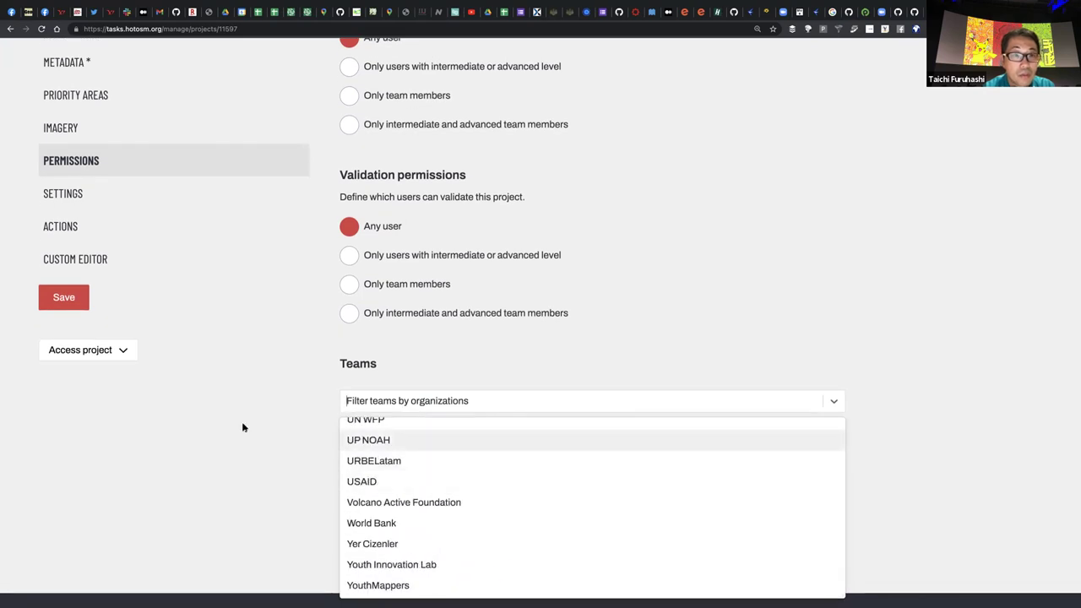
pyautogui.click(284, 439)
# Open the site's Manage page in a new browser tab, keeping the project's permissions section open
pyautogui.scroll(5, 284, 439)
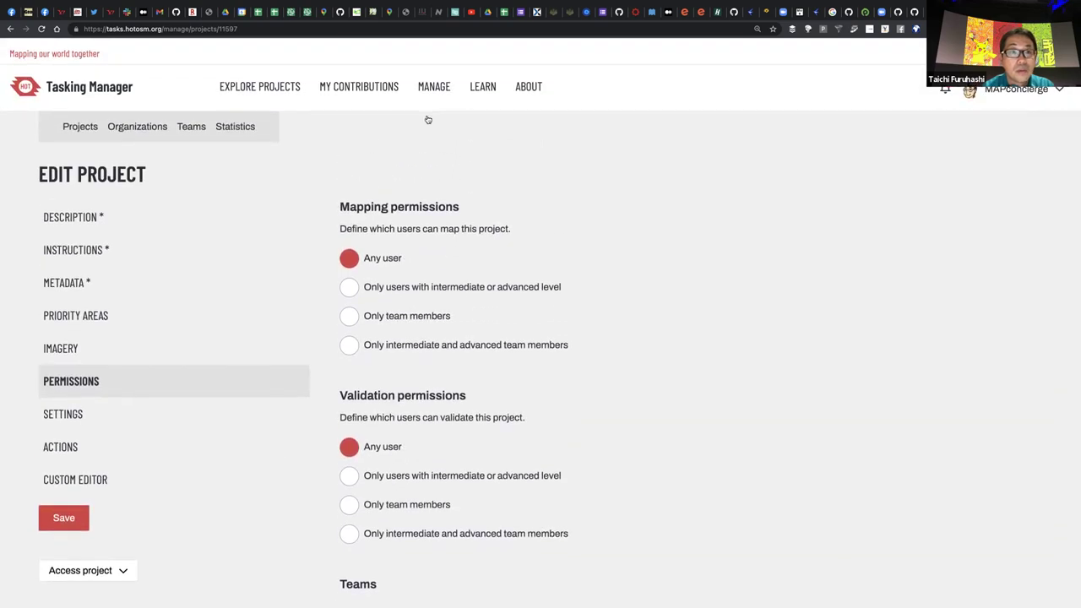
pyautogui.rightClick(448, 86)
pyautogui.press('Escape')
pyautogui.rightClick(435, 84)
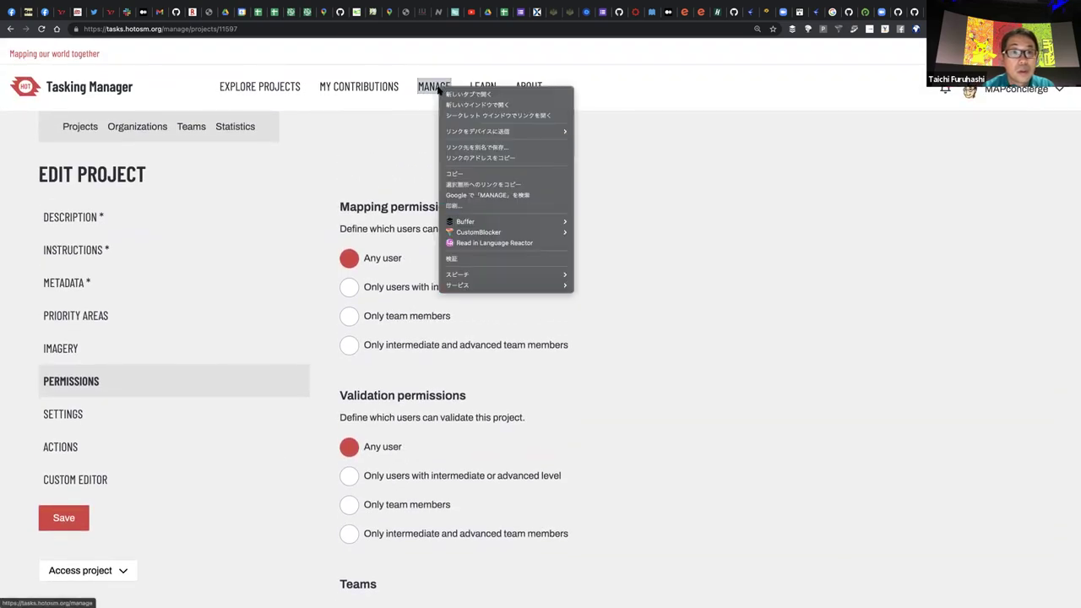
pyautogui.click(462, 95)
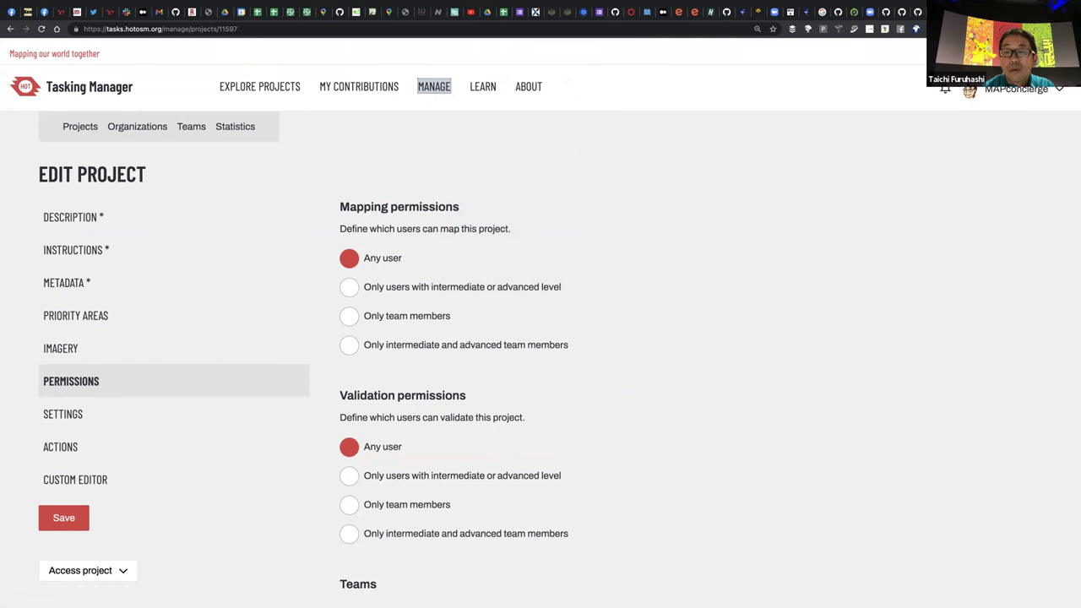
pyautogui.hotkey('ctrl', 'Tab')
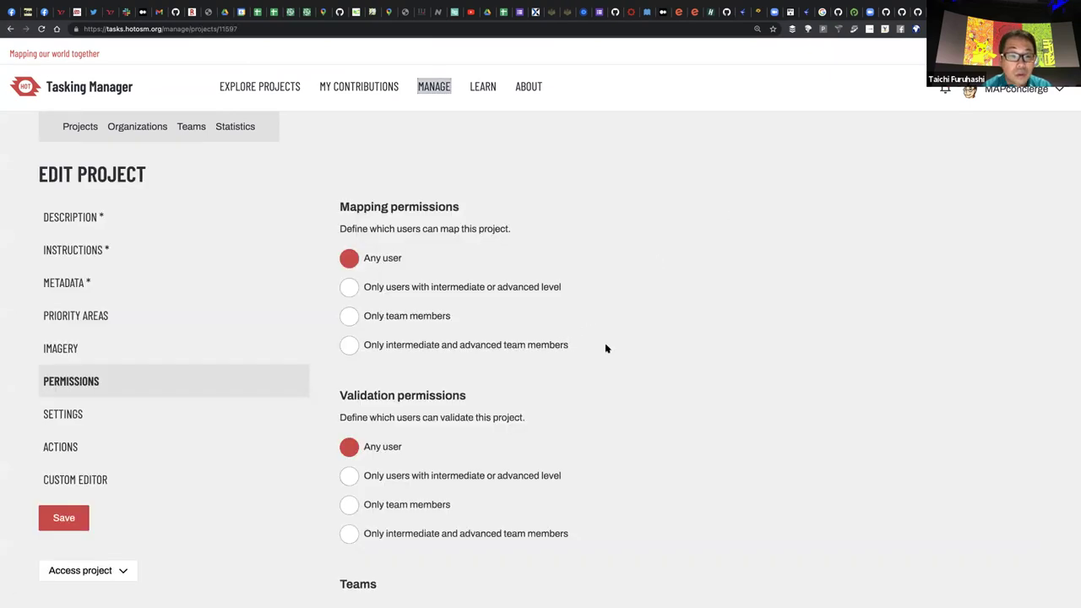
# Look through the unfiltered list of selectable teams in the project's Teams settings for YouthMappersAGU
pyautogui.scroll(-5, 605, 348)
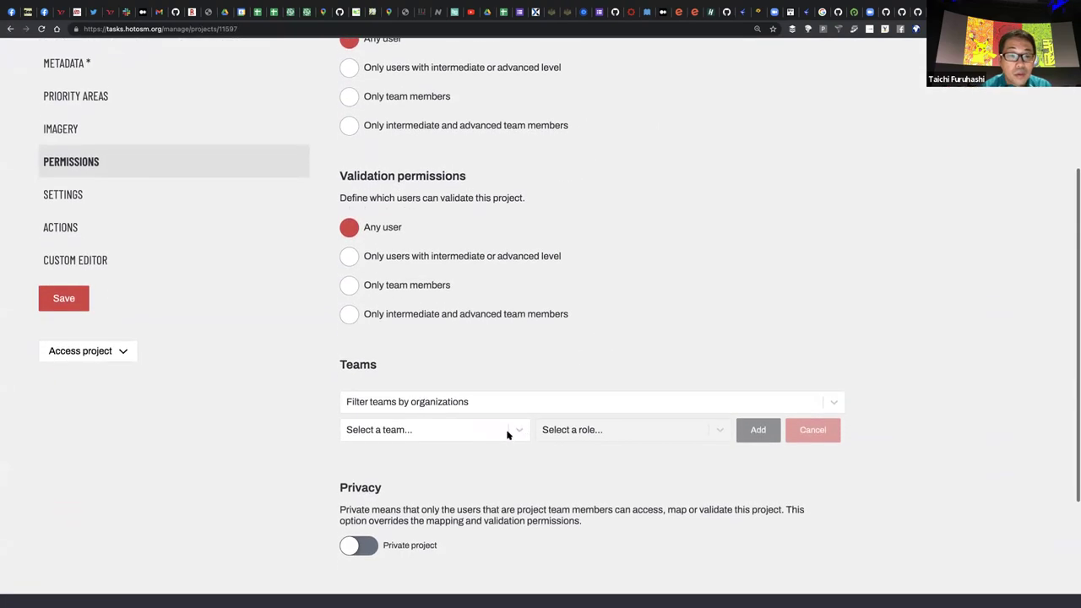
pyautogui.click(522, 432)
pyautogui.scroll(-10, 504, 458)
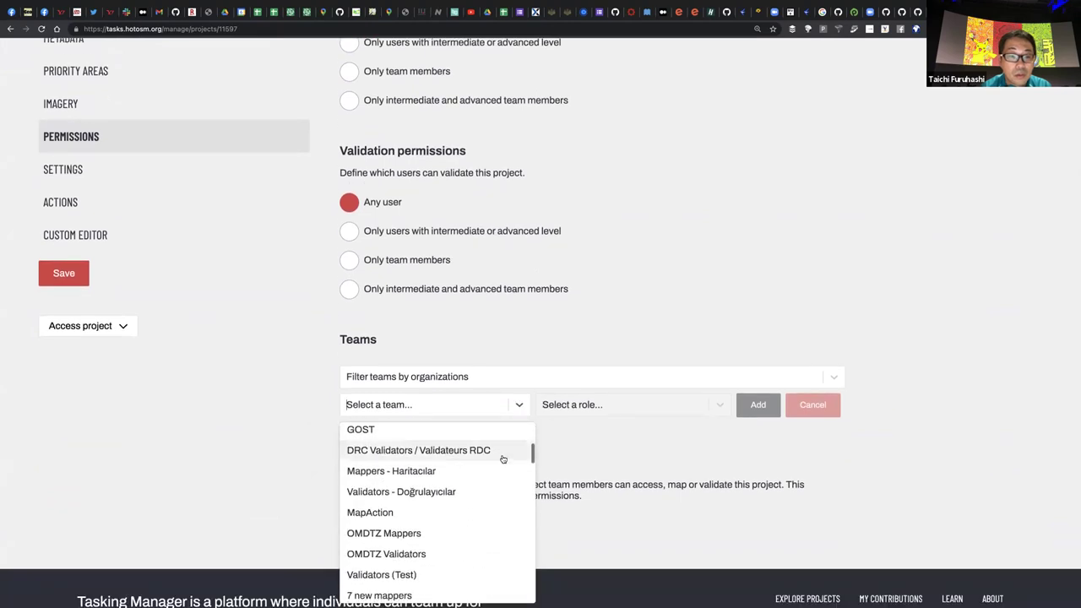
pyautogui.scroll(-2, 504, 458)
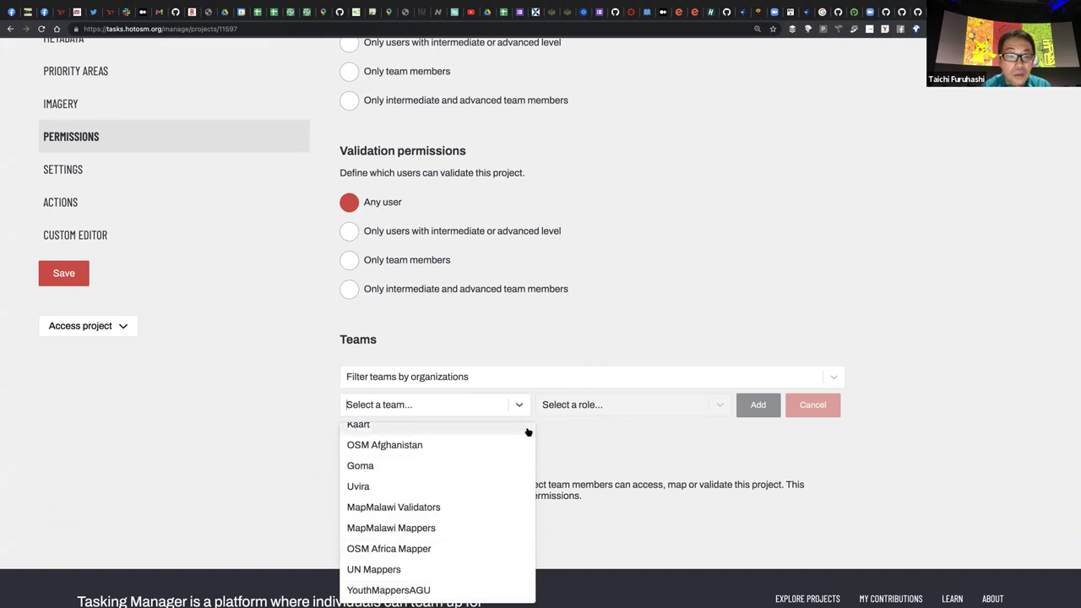
# Filter the teams by the organization Crisis Mappers Japan and select the team YouthMappersAGU
pyautogui.click(473, 378)
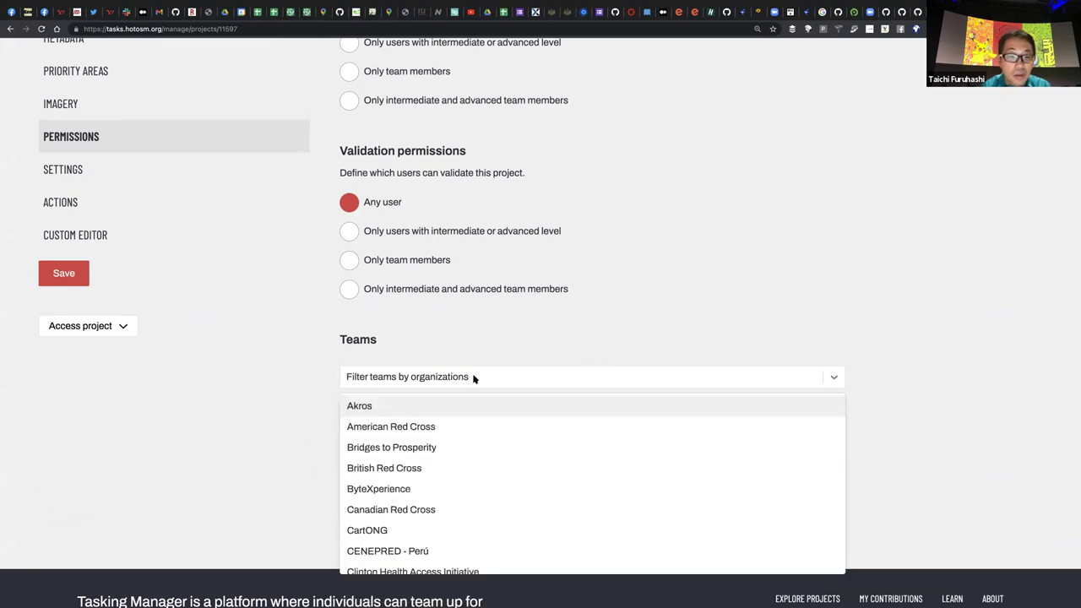
pyautogui.write('Cor')
pyautogui.press('BackSpace')
pyautogui.press('BackSpace')
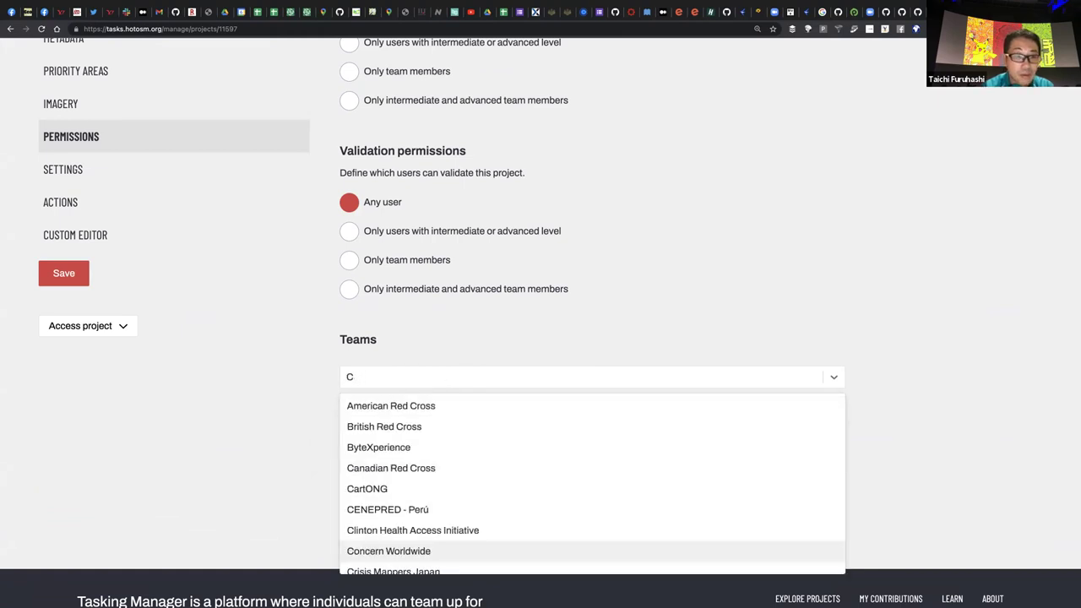
pyautogui.write('ris')
pyautogui.click(465, 407)
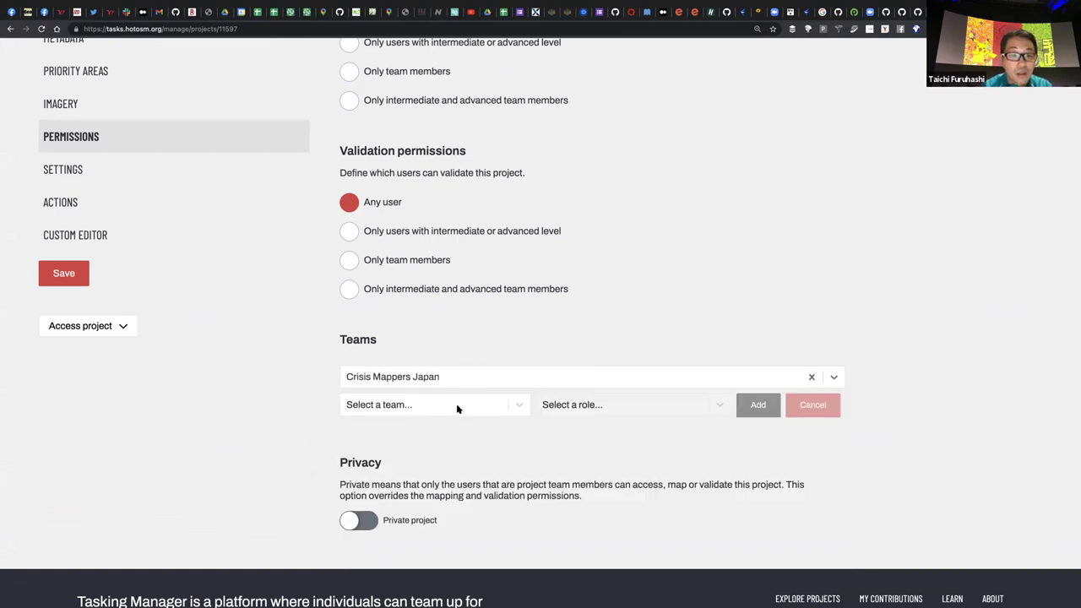
pyautogui.click(457, 409)
pyautogui.click(466, 455)
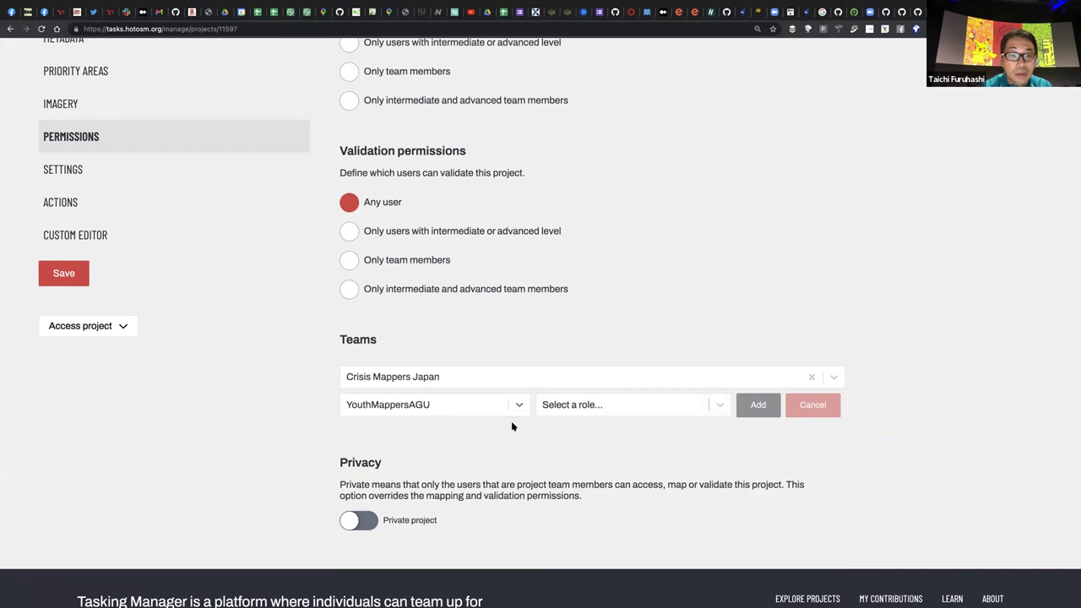
# Check the roles available for the YouthMappersAGU team without choosing one, and clear the organization filter
pyautogui.click(678, 412)
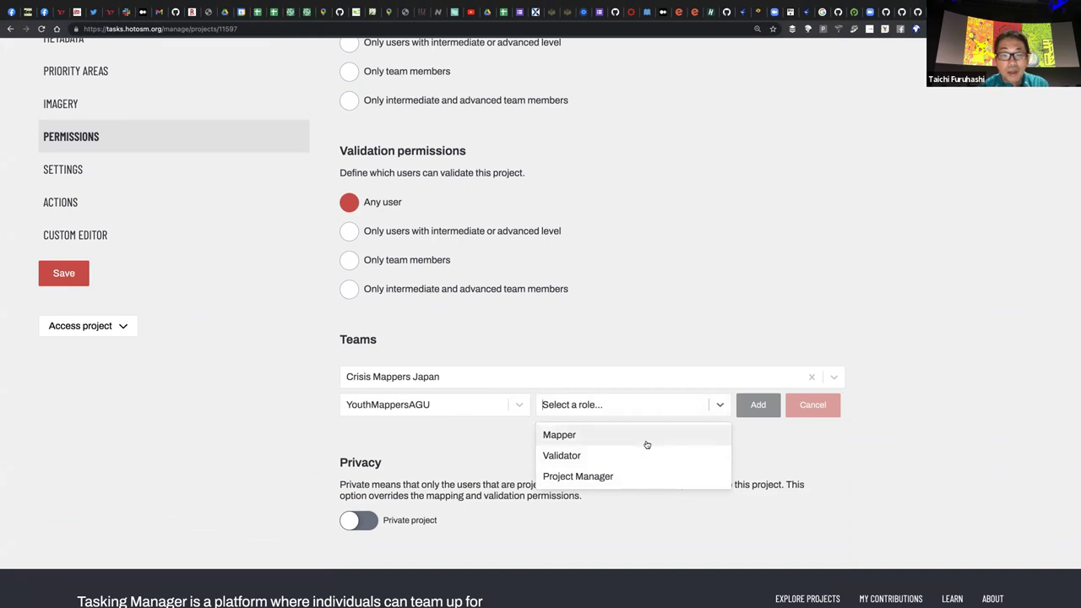
pyautogui.click(512, 441)
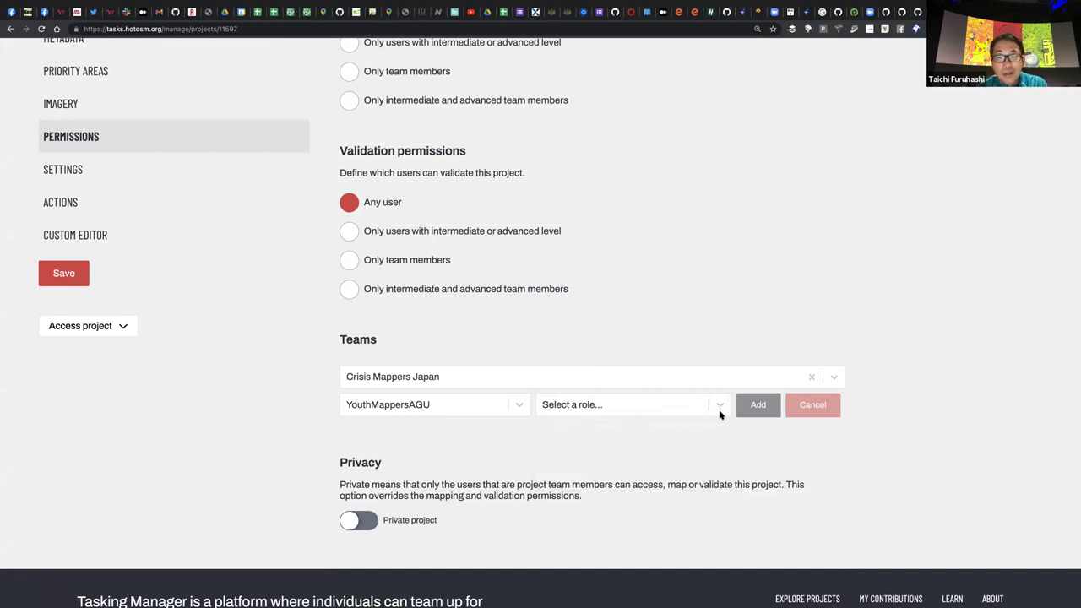
pyautogui.click(811, 377)
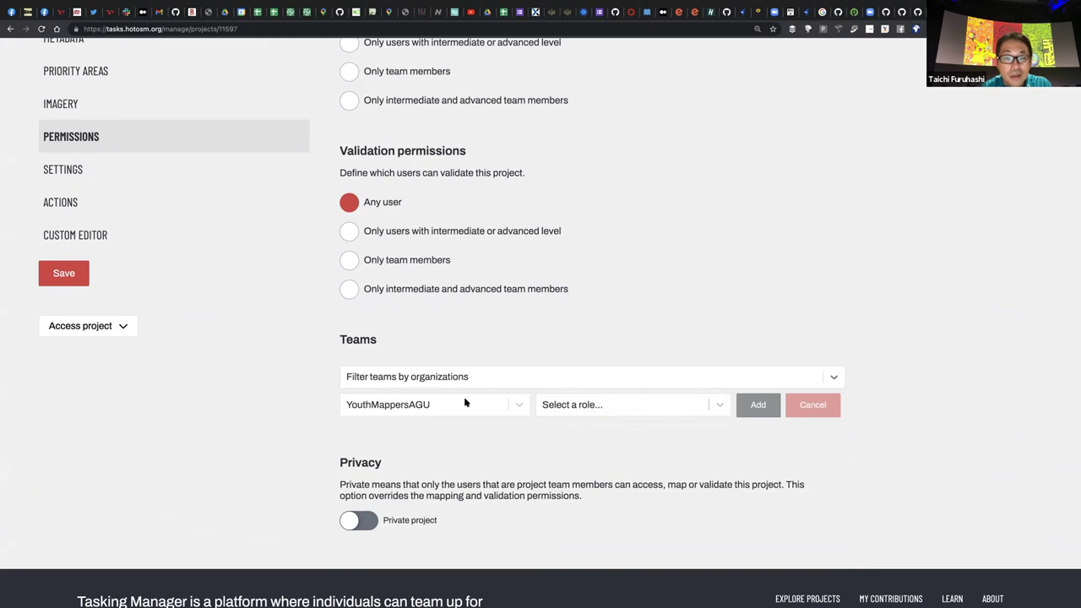
# Review the team list without an organization filter and leave YouthMappersAGU selected
pyautogui.click(510, 405)
pyautogui.click(490, 412)
pyautogui.click(489, 412)
pyautogui.scroll(3, 506, 427)
pyautogui.scroll(-5, 265, 448)
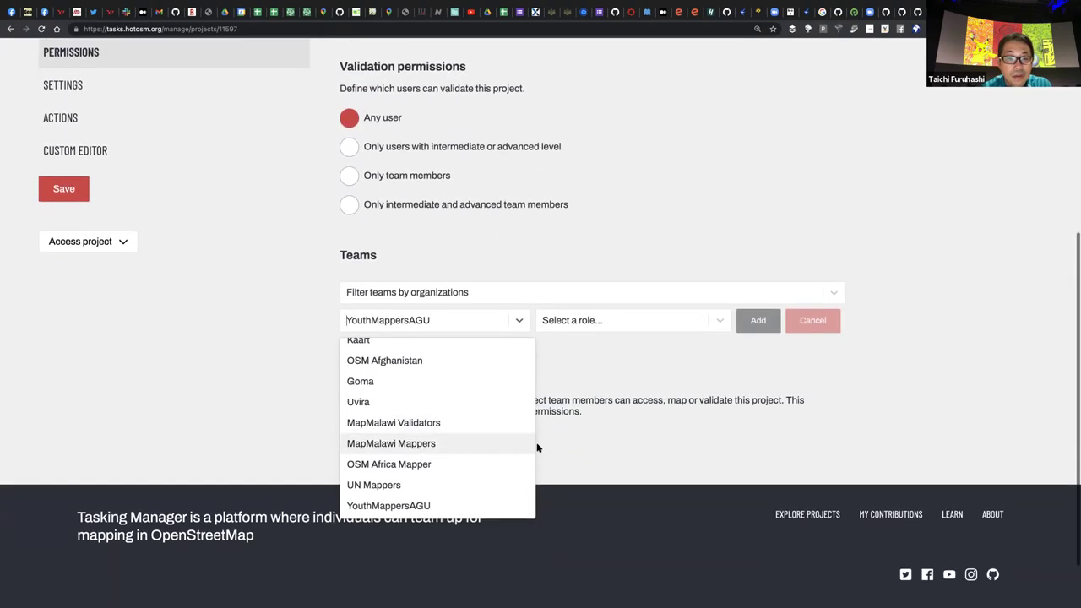
pyautogui.scroll(4, 494, 445)
pyautogui.moveTo(530, 509); pyautogui.dragTo(530, 360)
pyautogui.click(639, 415)
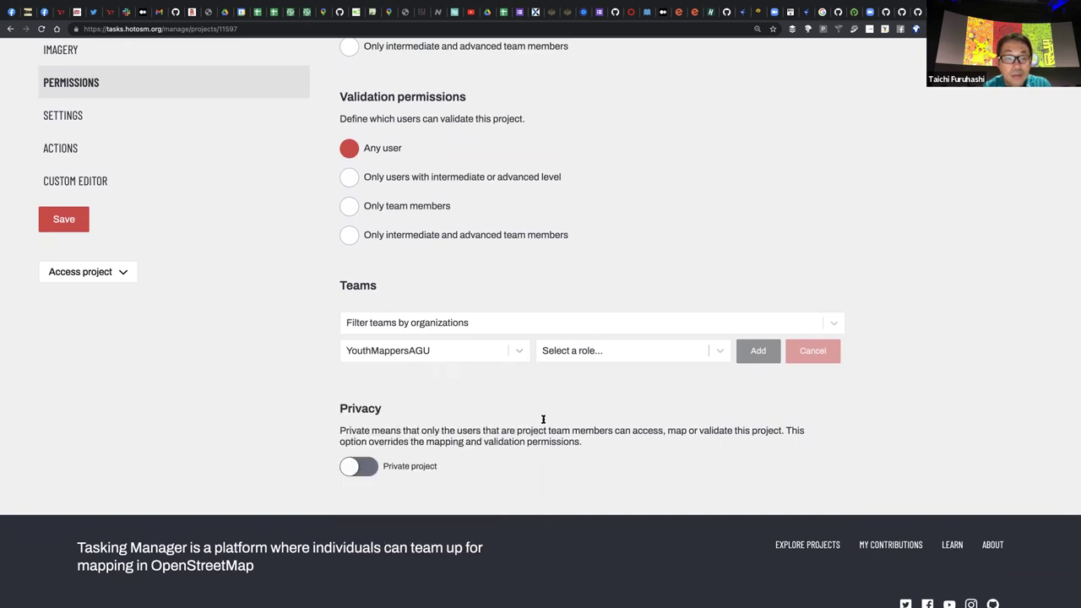
# Try the private project option under Privacy and turn it back off
pyautogui.click(360, 470)
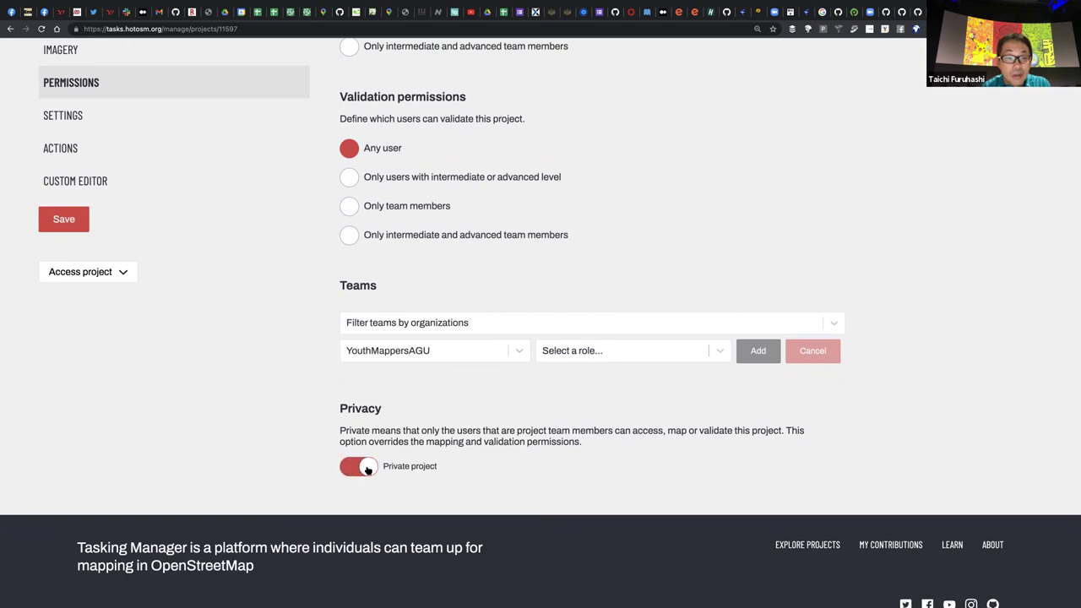
pyautogui.click(363, 470)
pyautogui.scroll(2, 348, 410)
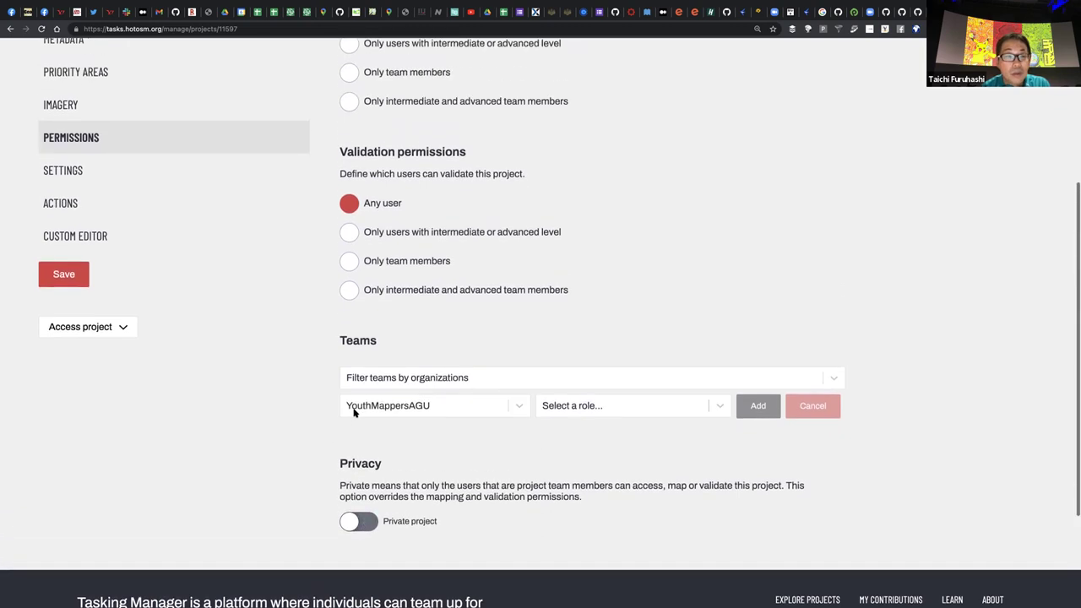
# Open the project's settings section and review the mapping and validation editors and the default language choices, keeping English (en)
pyautogui.scroll(1, 140, 225)
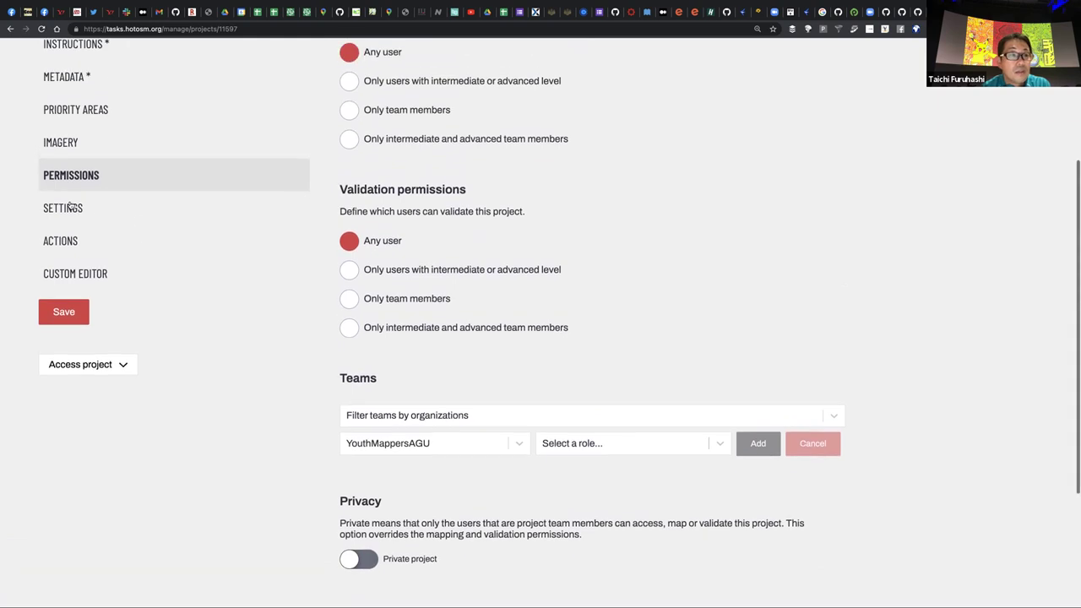
pyautogui.click(127, 209)
pyautogui.scroll(1, 265, 244)
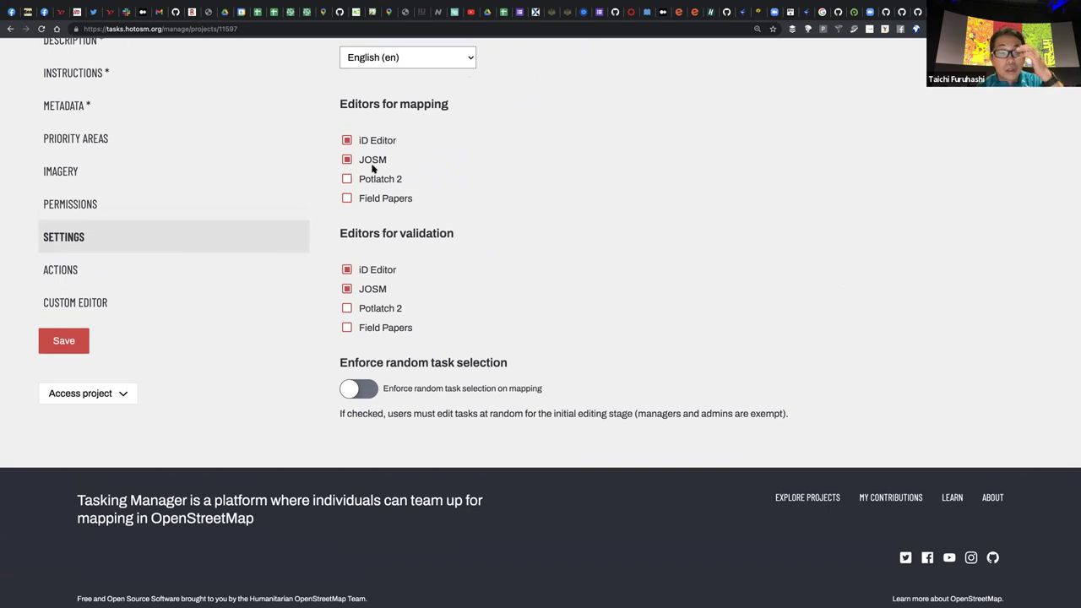
pyautogui.scroll(1, 372, 169)
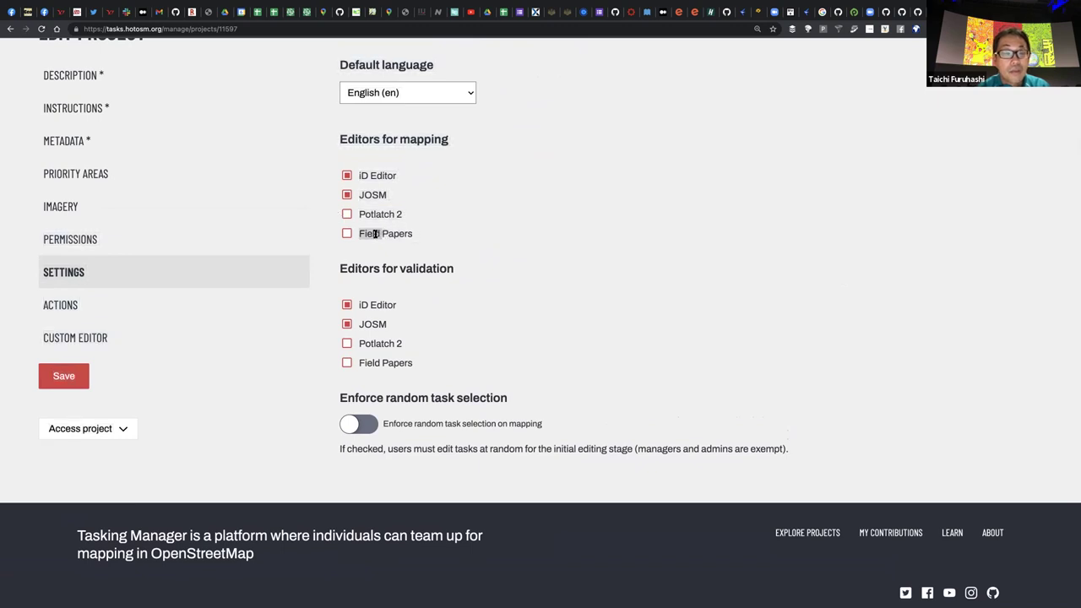
pyautogui.scroll(1, 471, 217)
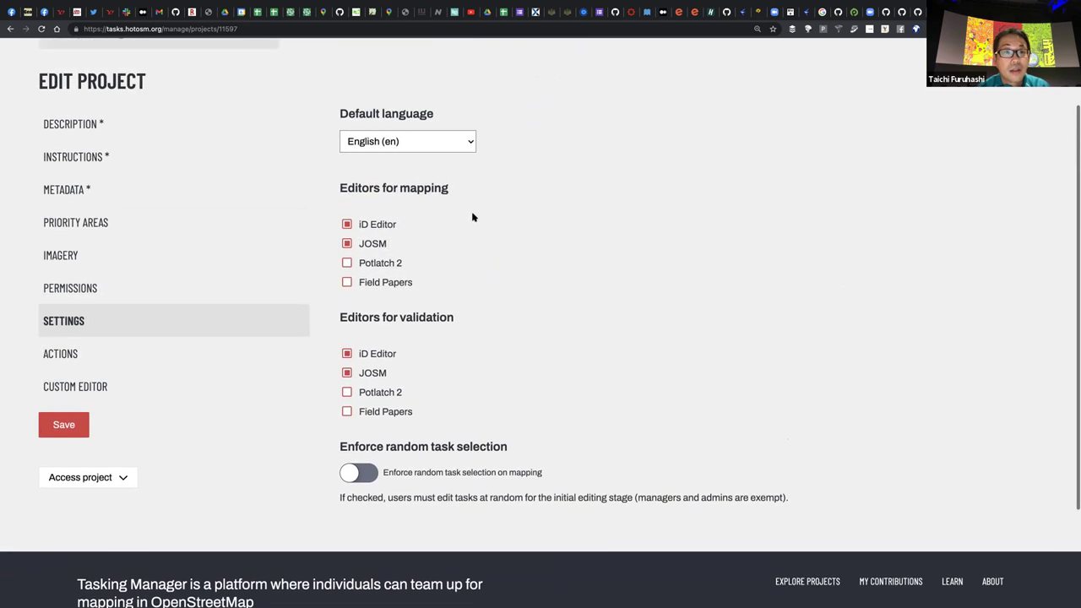
pyautogui.click(448, 147)
pyautogui.click(544, 149)
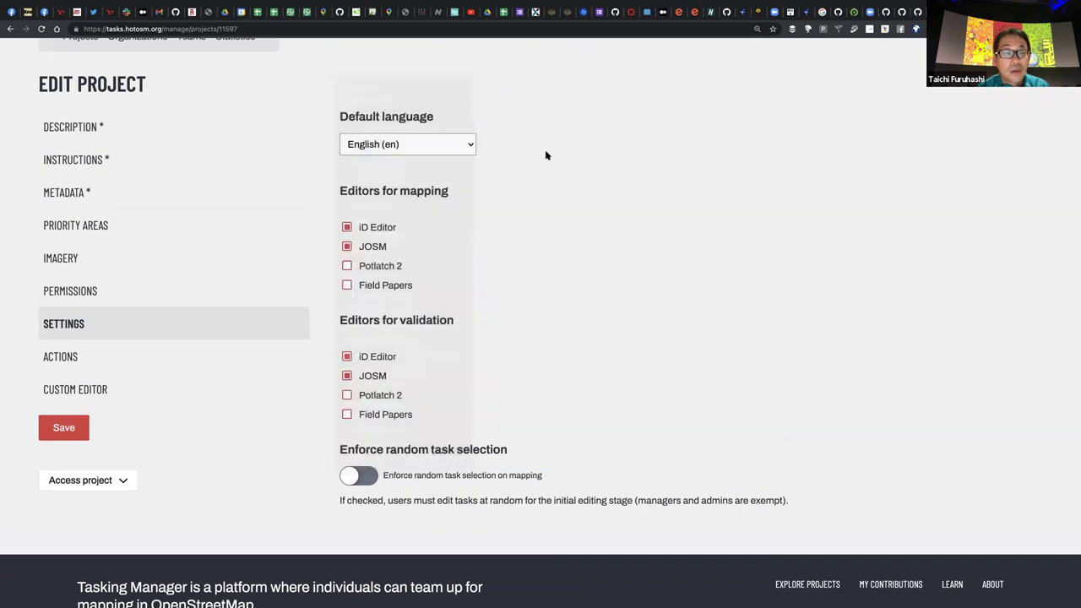
pyautogui.click(452, 148)
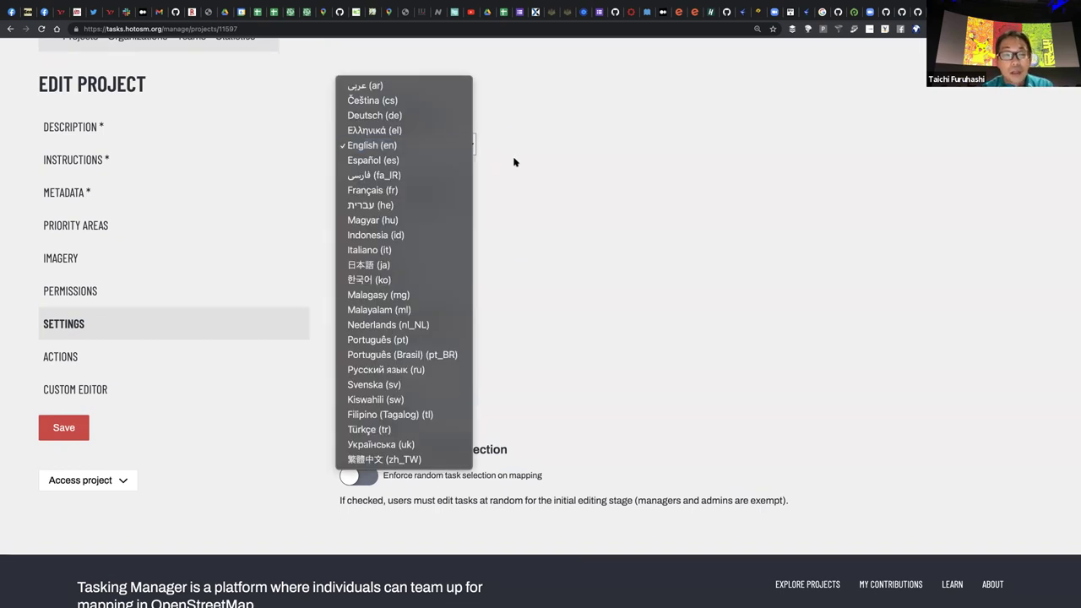
pyautogui.click(414, 144)
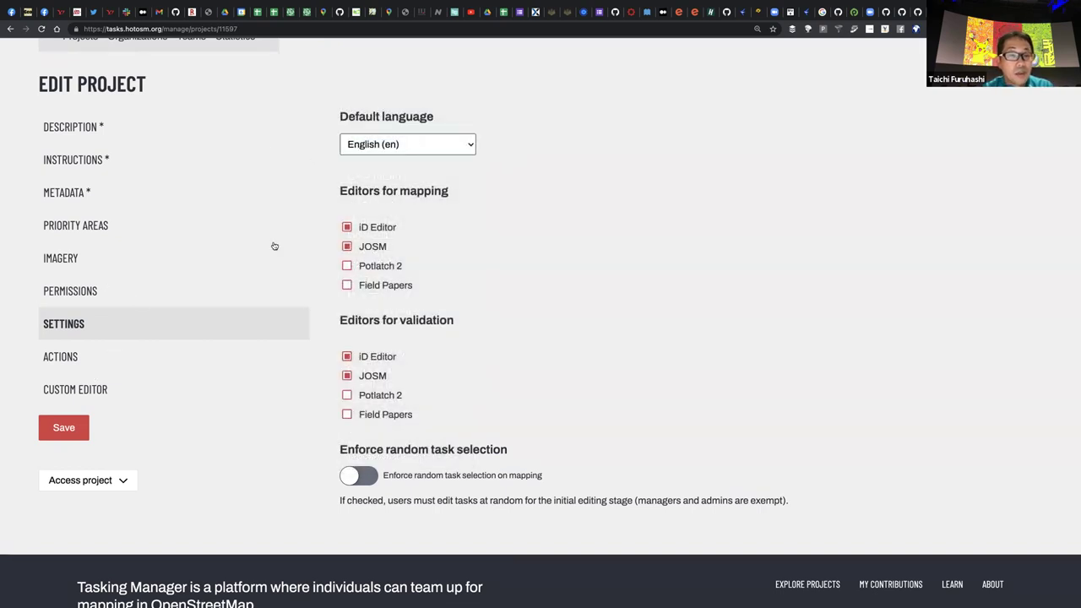
# Open the project's actions section and review the options from messaging contributors to cloning and deleting the project
pyautogui.click(71, 356)
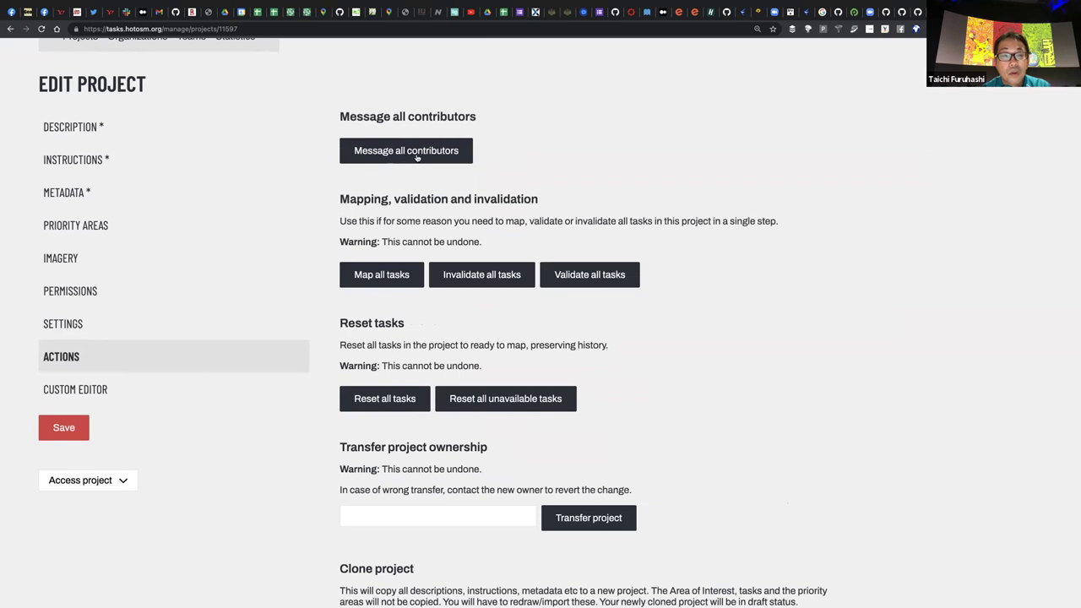
pyautogui.scroll(-1, 417, 157)
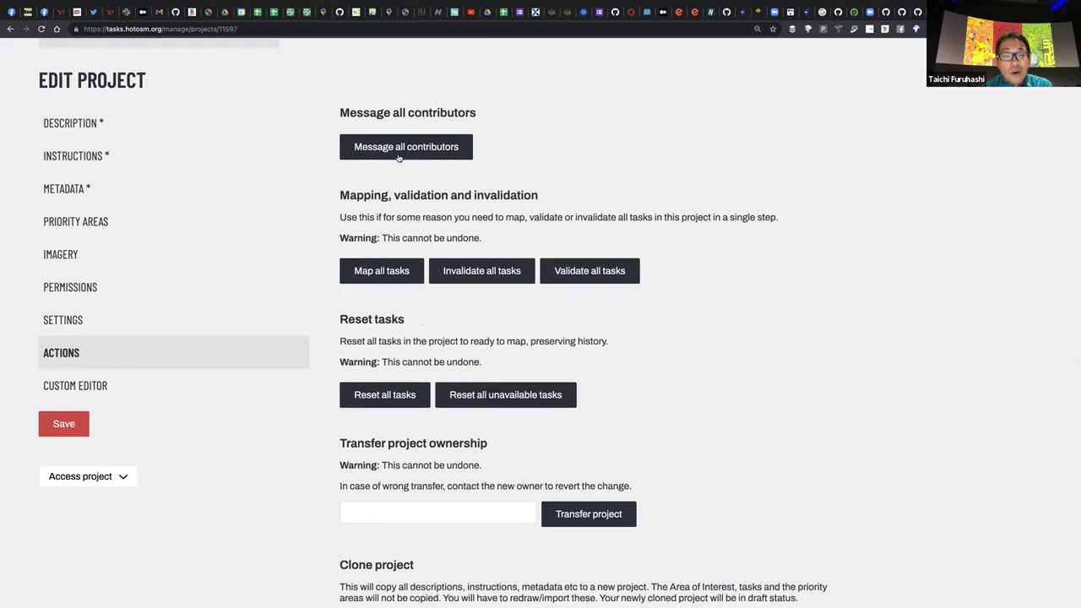
pyautogui.scroll(-1, 399, 156)
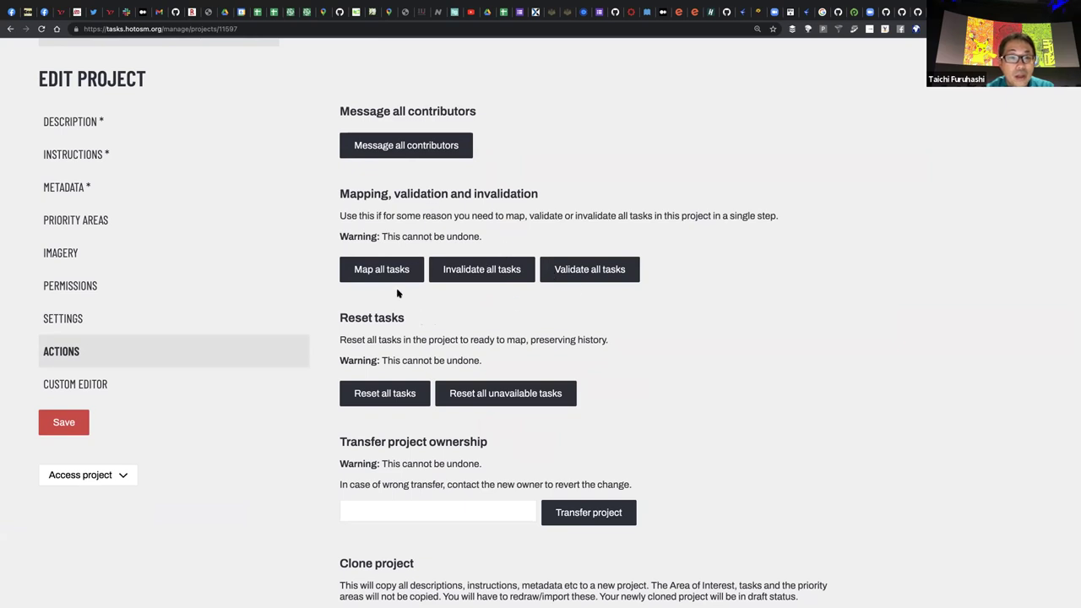
pyautogui.scroll(-5, 496, 387)
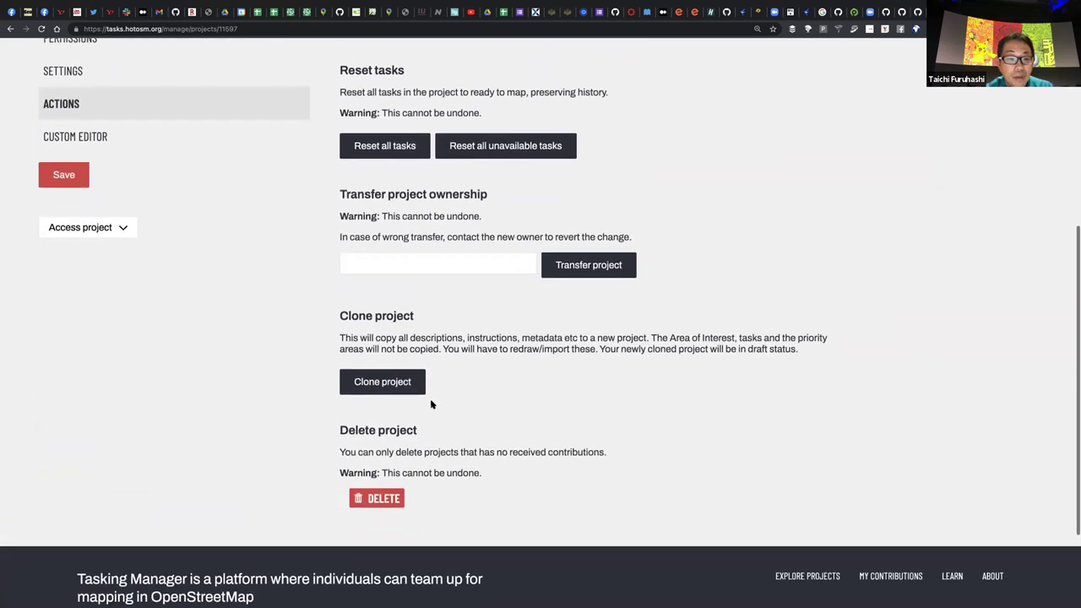
# View the project's custom editor section and return to its description section
pyautogui.click(92, 206)
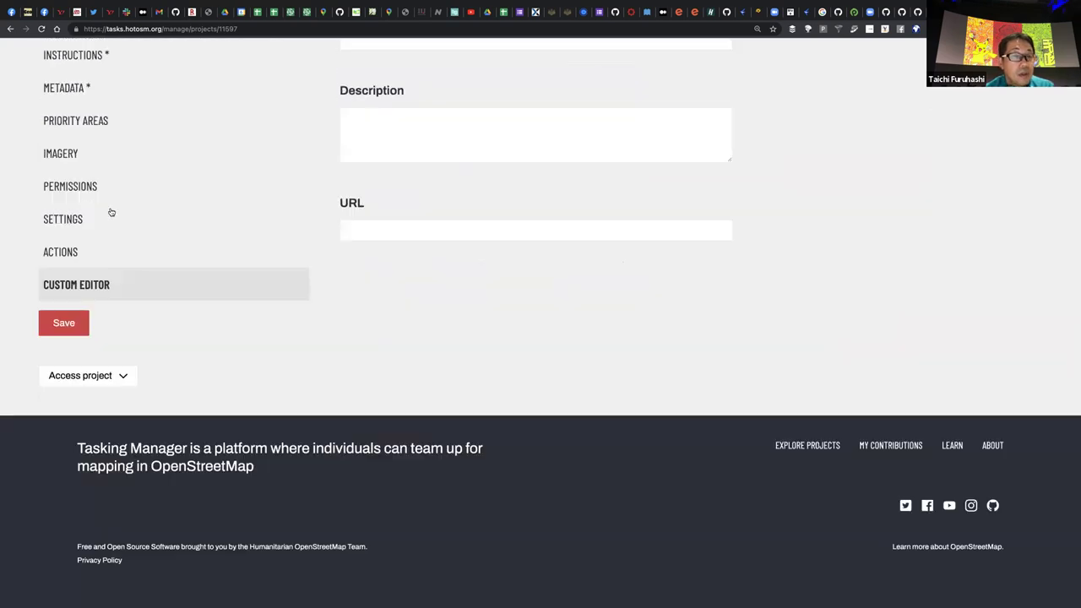
pyautogui.scroll(2, 131, 197)
pyautogui.scroll(3, 131, 198)
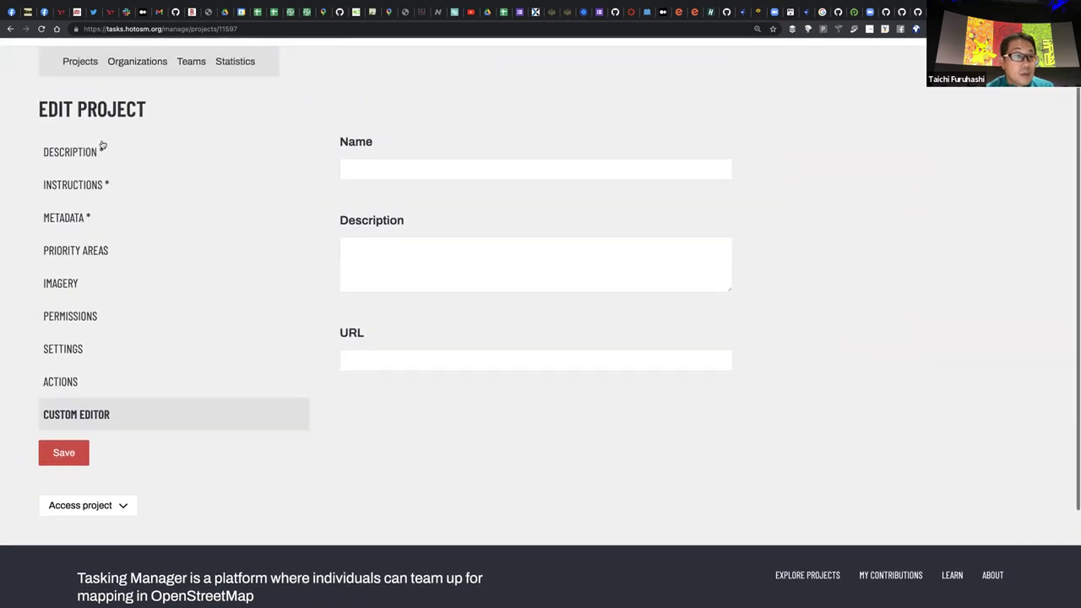
pyautogui.click(89, 149)
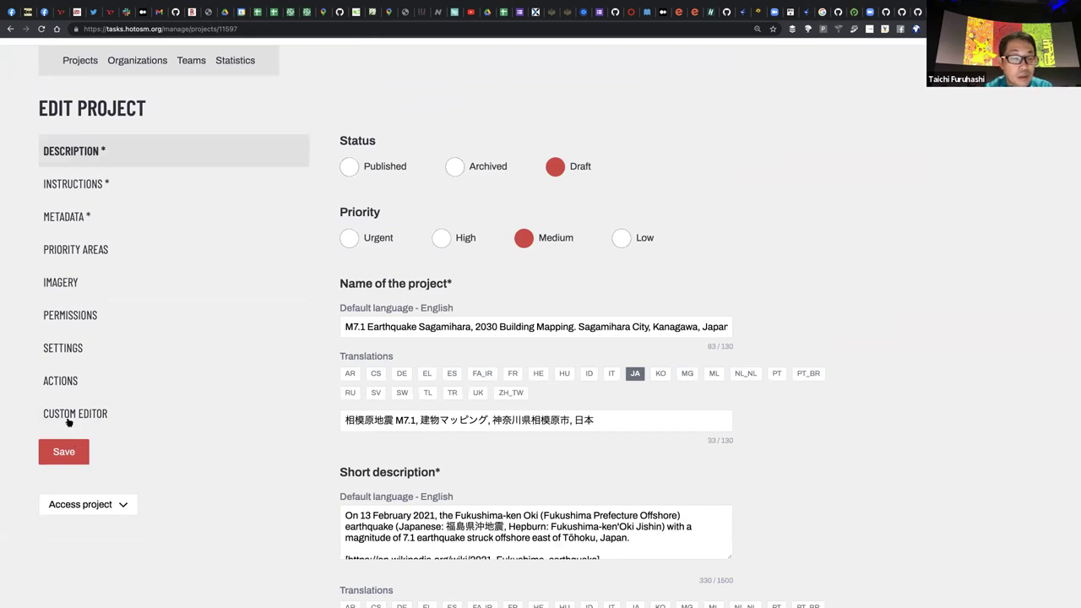
# Save the draft project and open its project page to view the overview and the task grid map
pyautogui.click(67, 456)
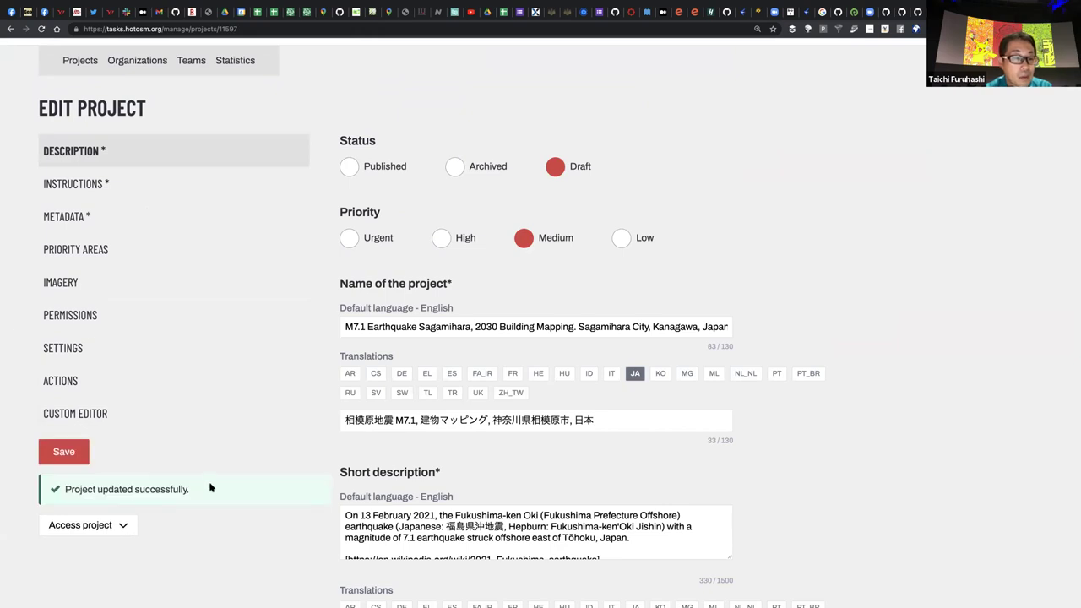
pyautogui.scroll(-1, 166, 532)
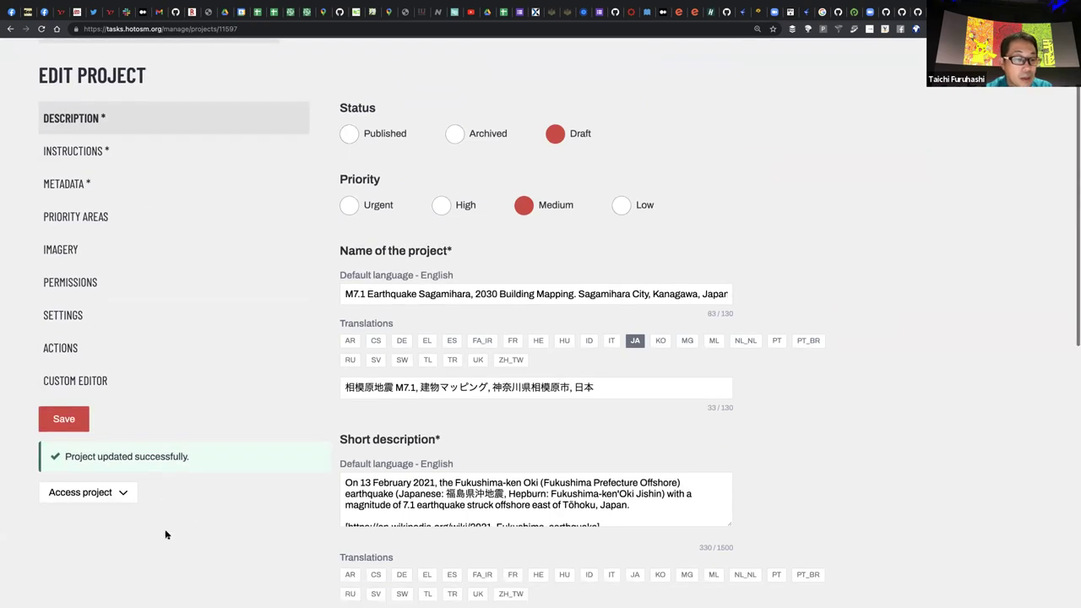
pyautogui.scroll(-1, 167, 533)
pyautogui.click(113, 461)
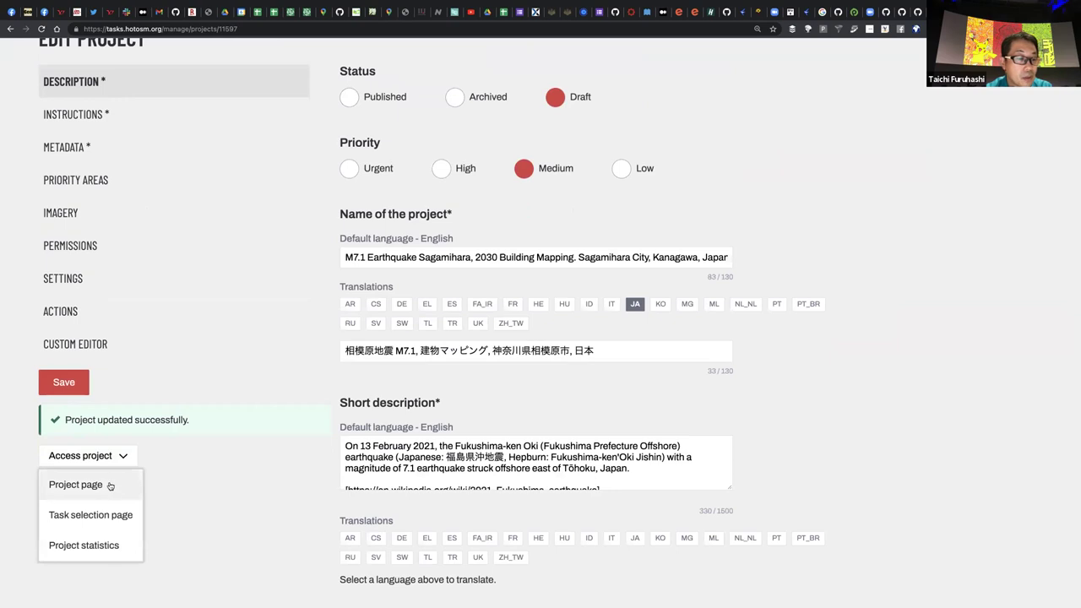
pyautogui.click(110, 485)
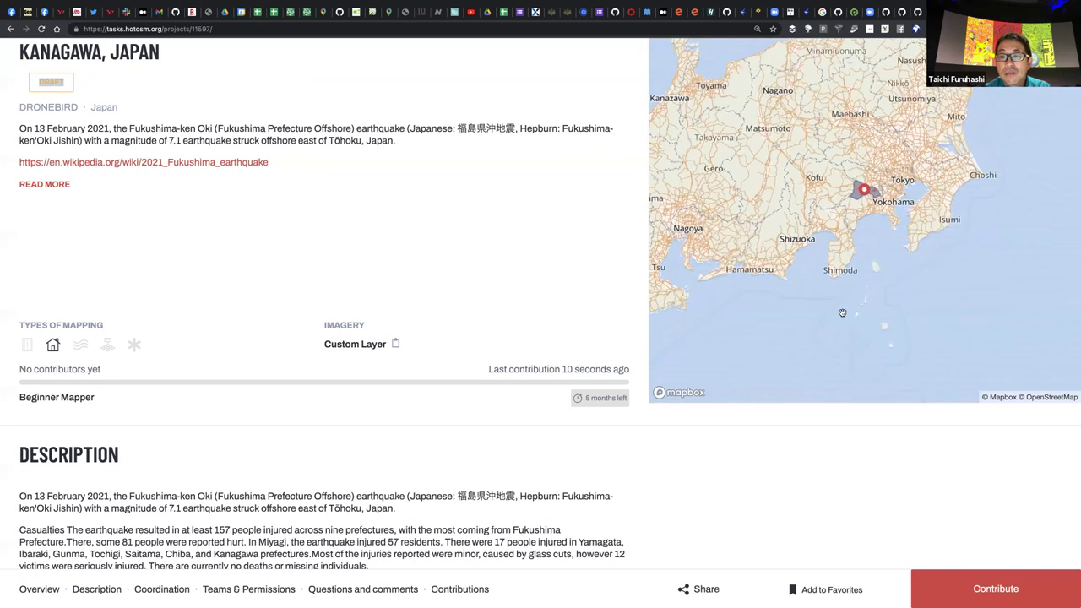
pyautogui.scroll(1, 863, 323)
pyautogui.scroll(2, 862, 323)
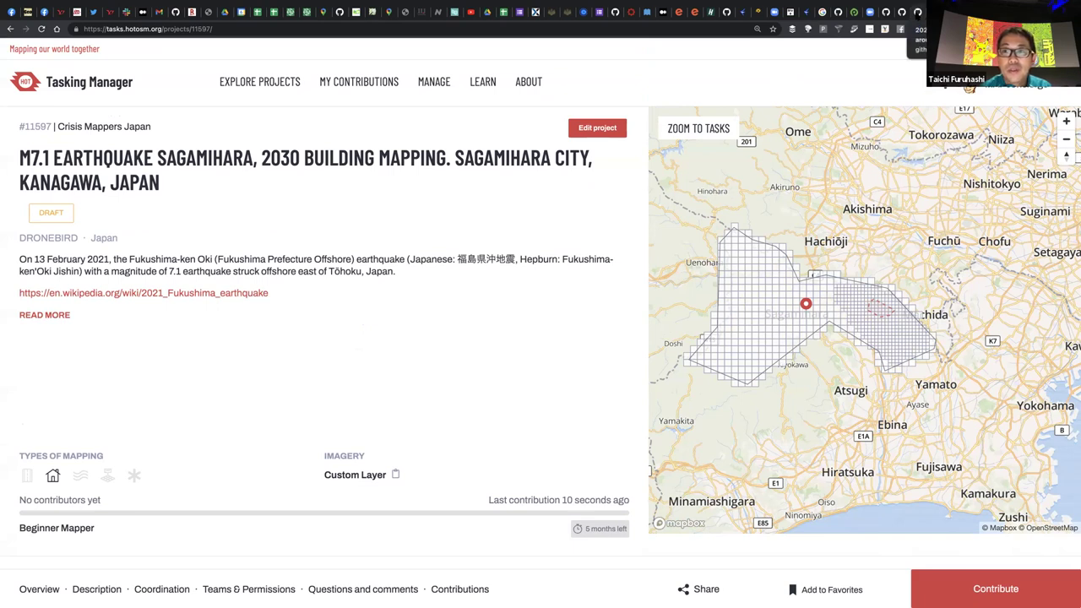
# Switch to the Fukushima earthquake issue #6 on GitHub and save the edited comment with its METADATA section
pyautogui.click(918, 12)
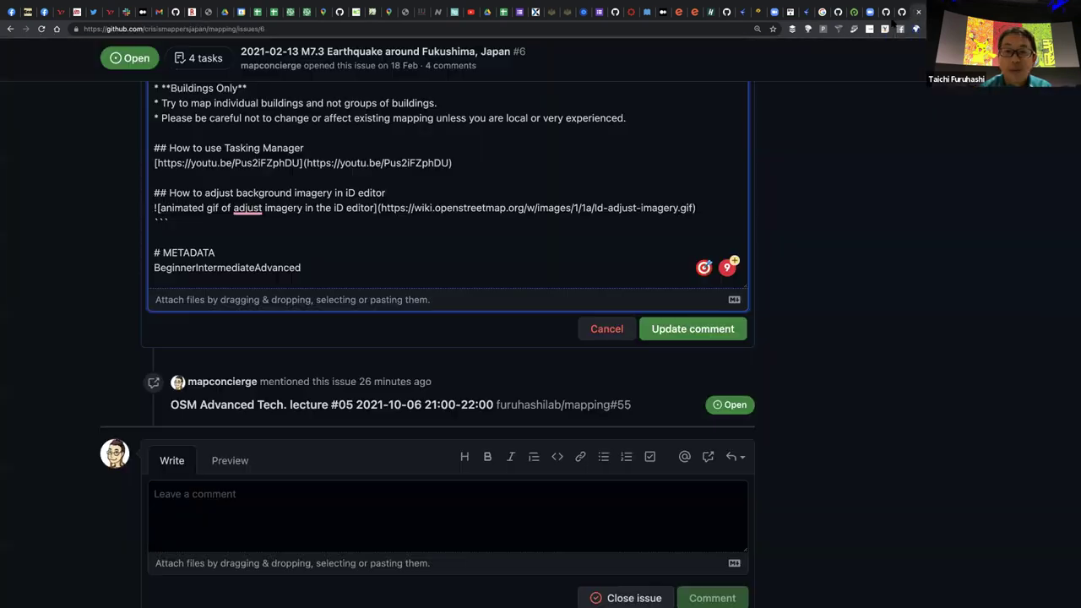
pyautogui.click(714, 329)
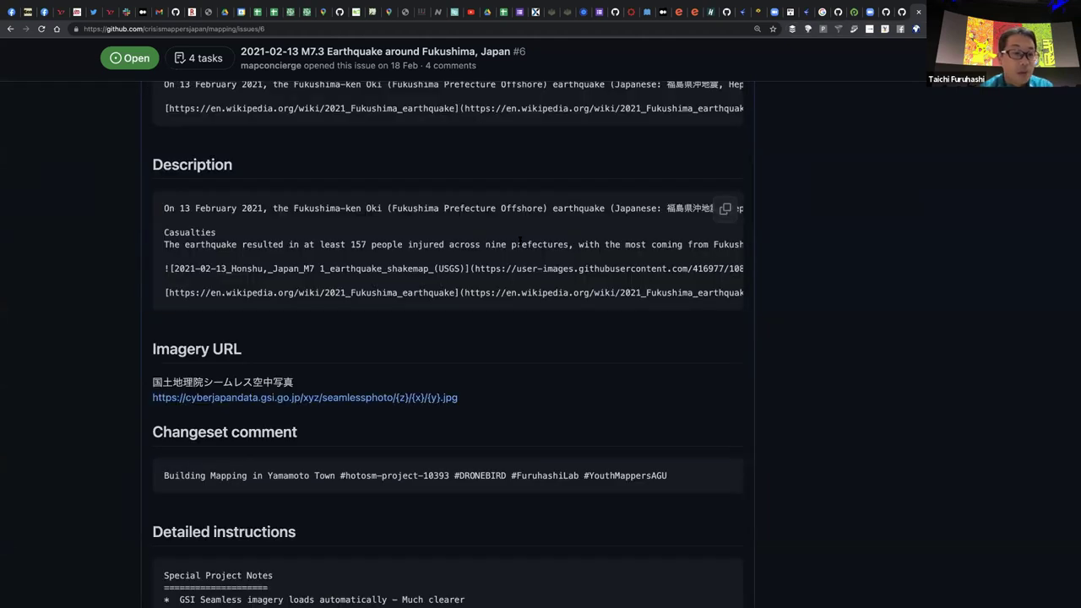
# Open the direct link to the updated issue comment, select its full address and look through the comment's sections
pyautogui.scroll(5, 518, 244)
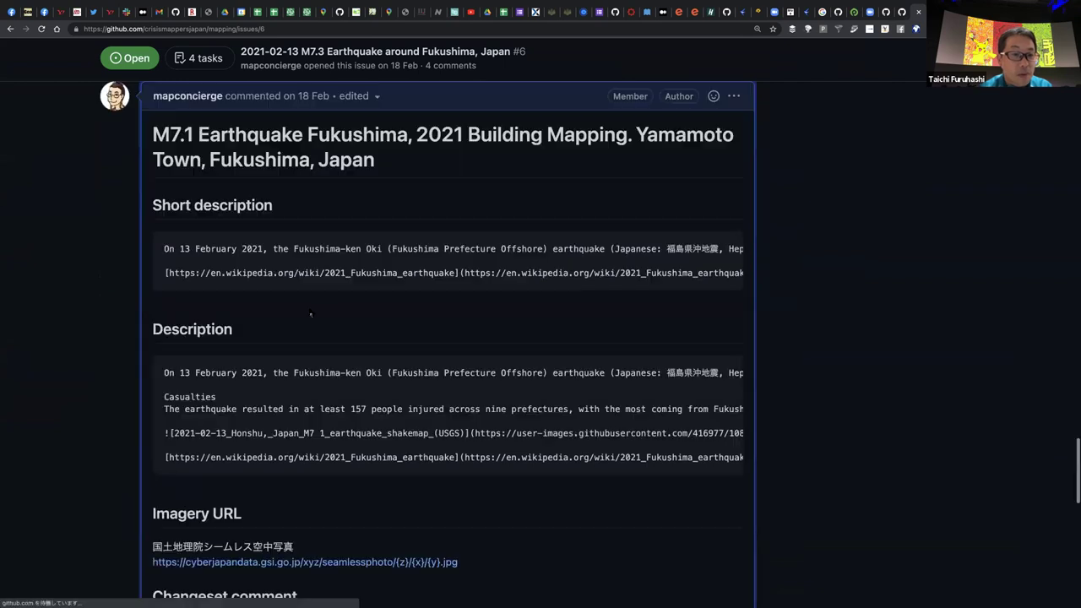
pyautogui.click(314, 313)
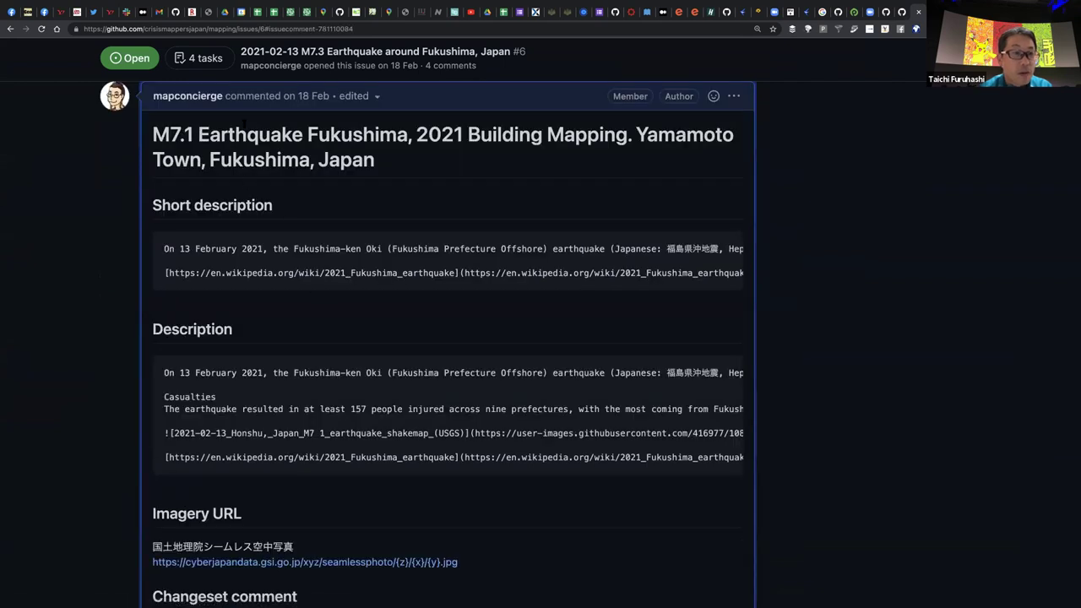
pyautogui.click(226, 29)
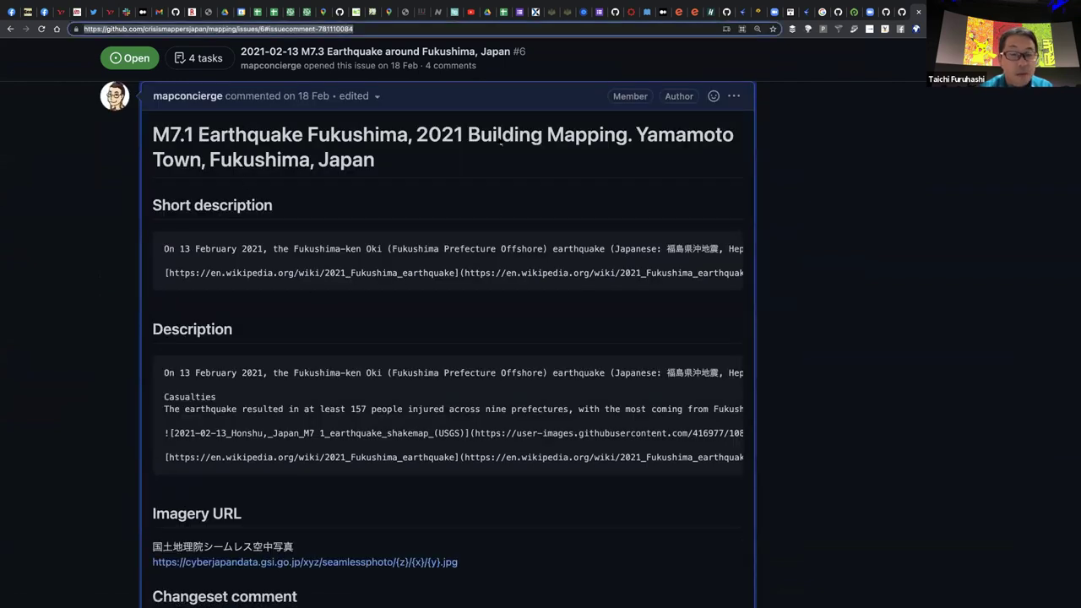
pyautogui.scroll(-12, 783, 174)
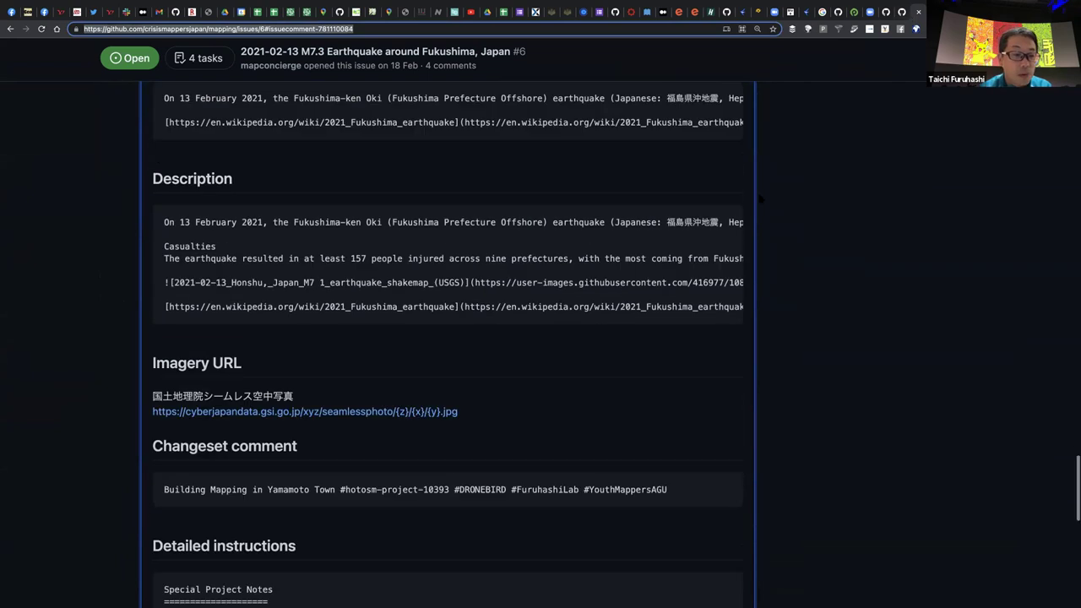
pyautogui.scroll(10, 756, 199)
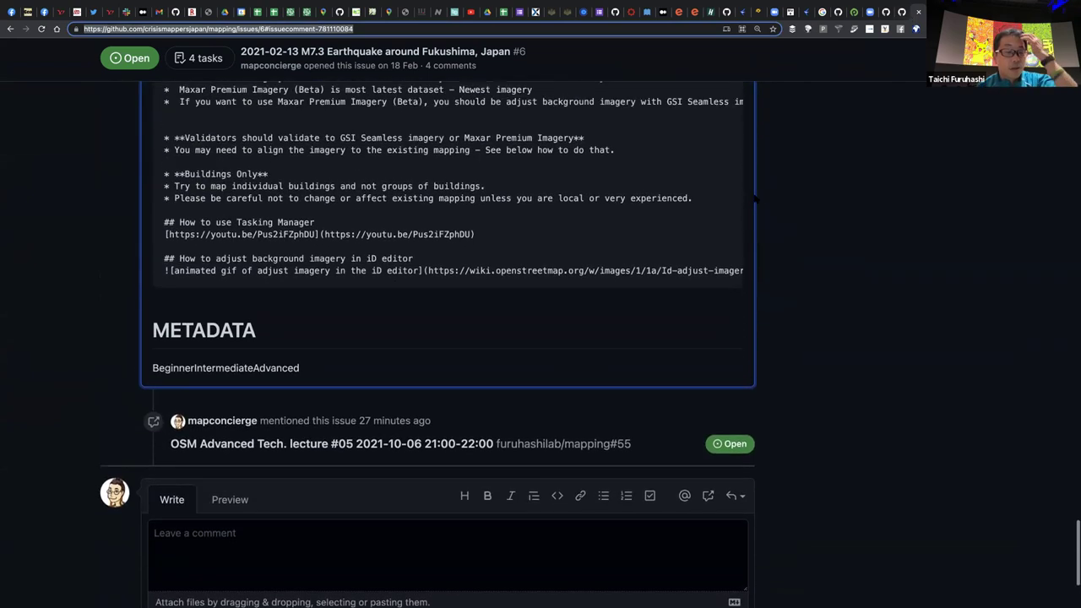
pyautogui.scroll(3, 755, 197)
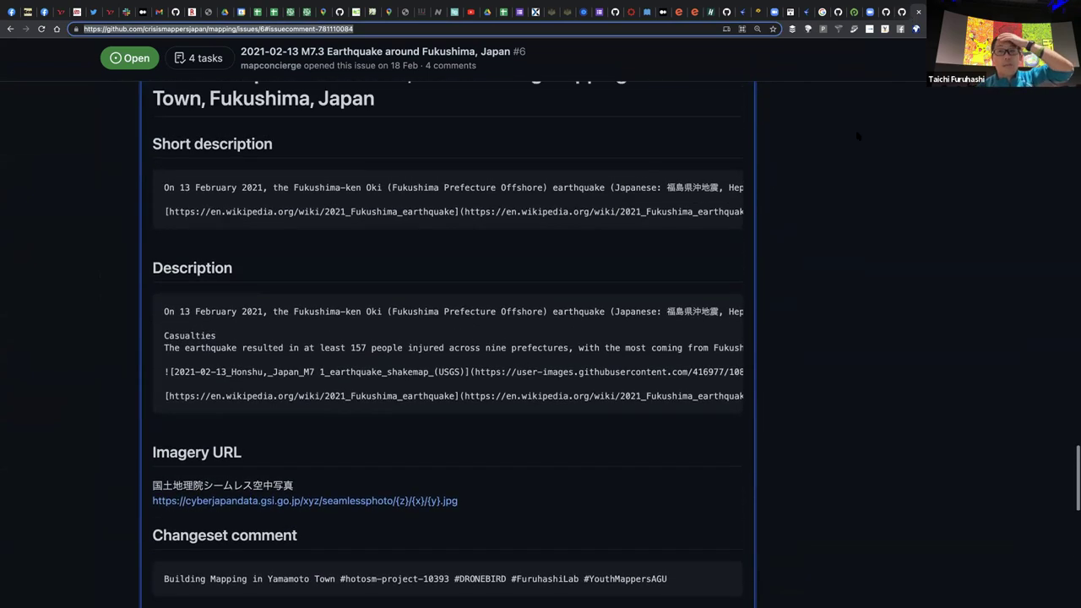